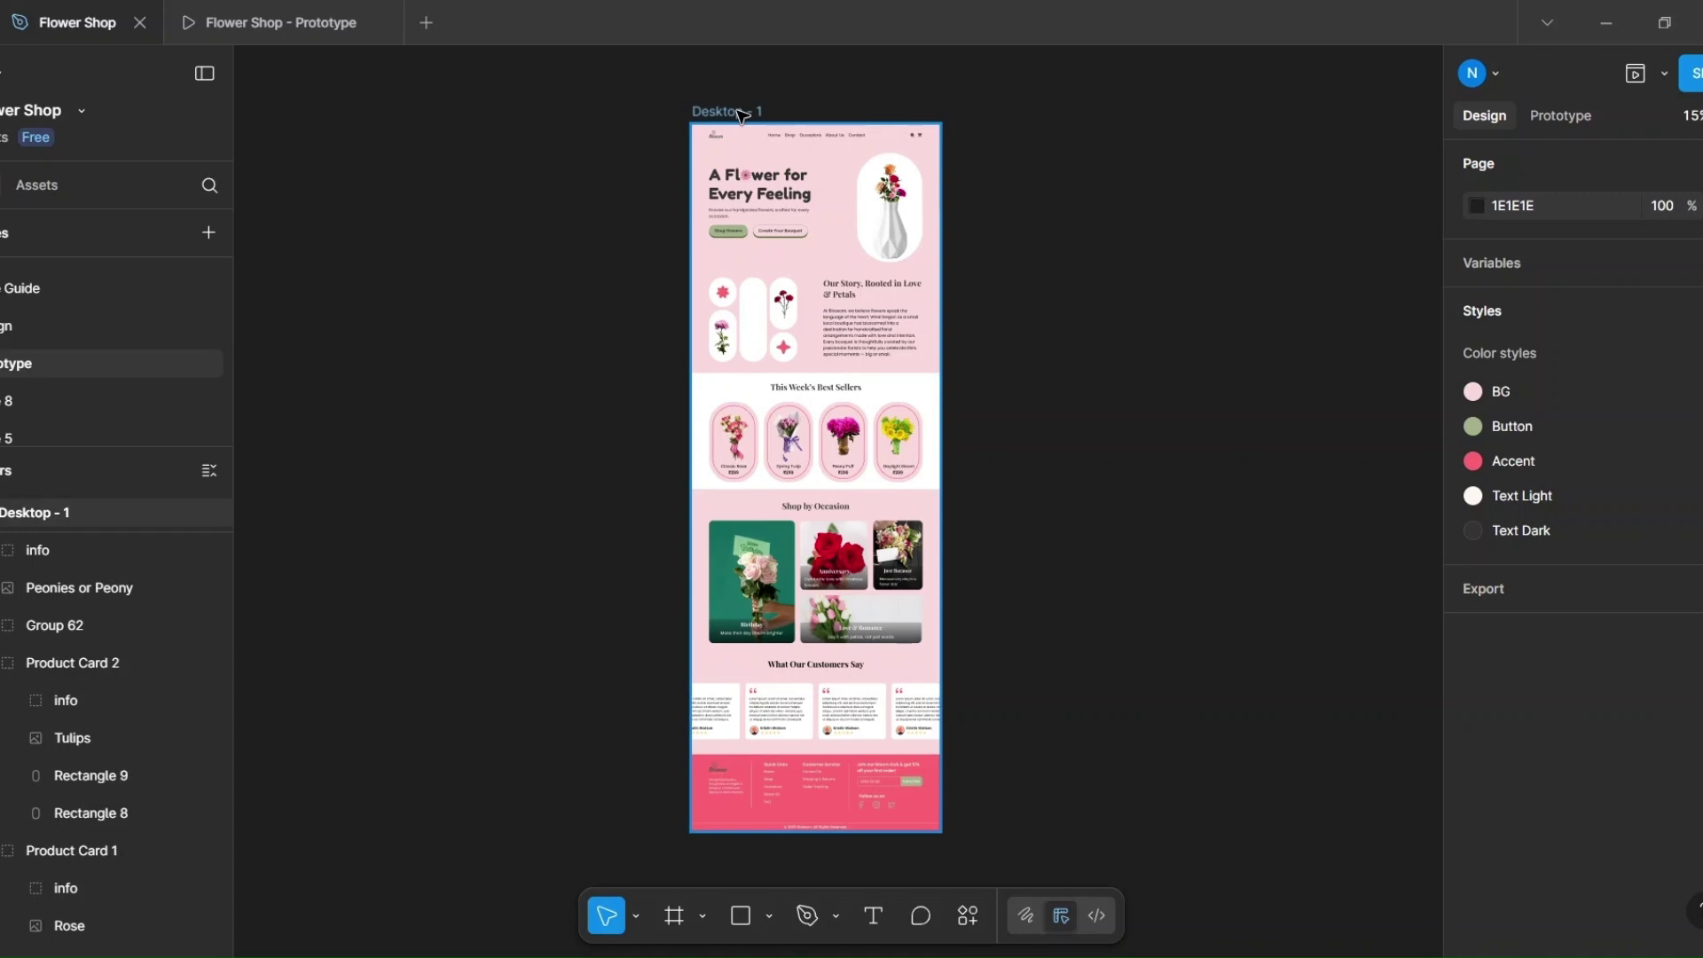
Step: Shorten the Desktop - 1 frame to 1440 × 832 so only the hero section remains in view
{"action": "left_click", "coordinate": [742, 115]}
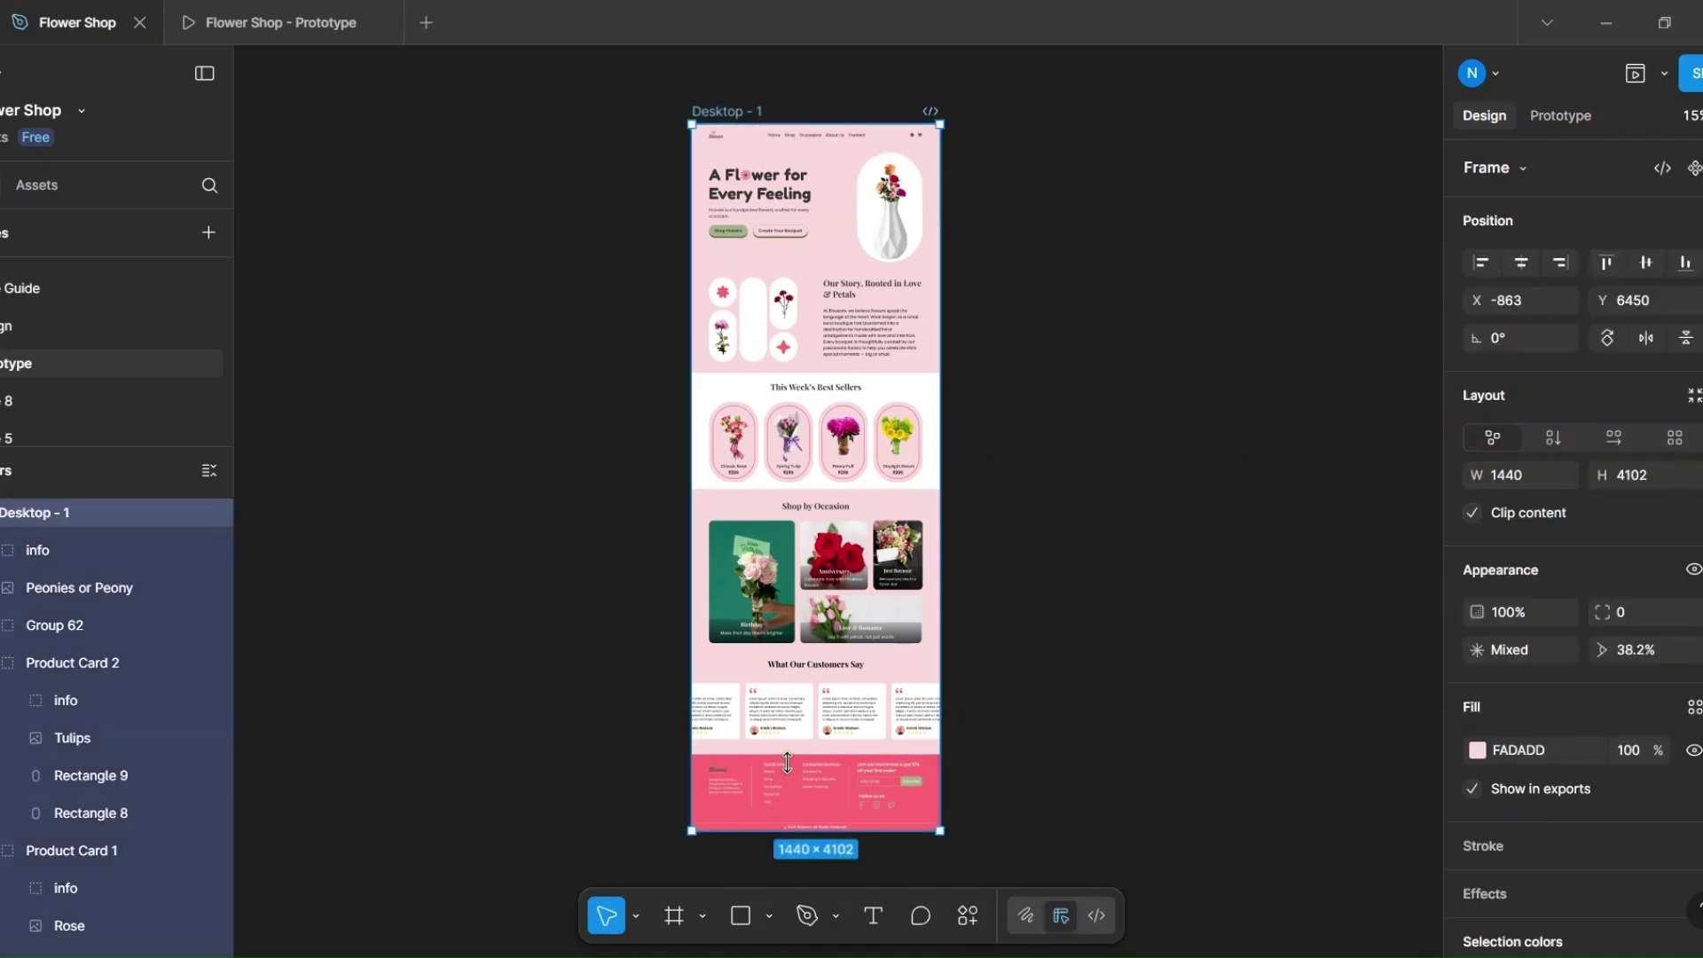
{"action": "left_click_drag", "start_coordinate": [787, 763], "coordinate": [804, 270]}
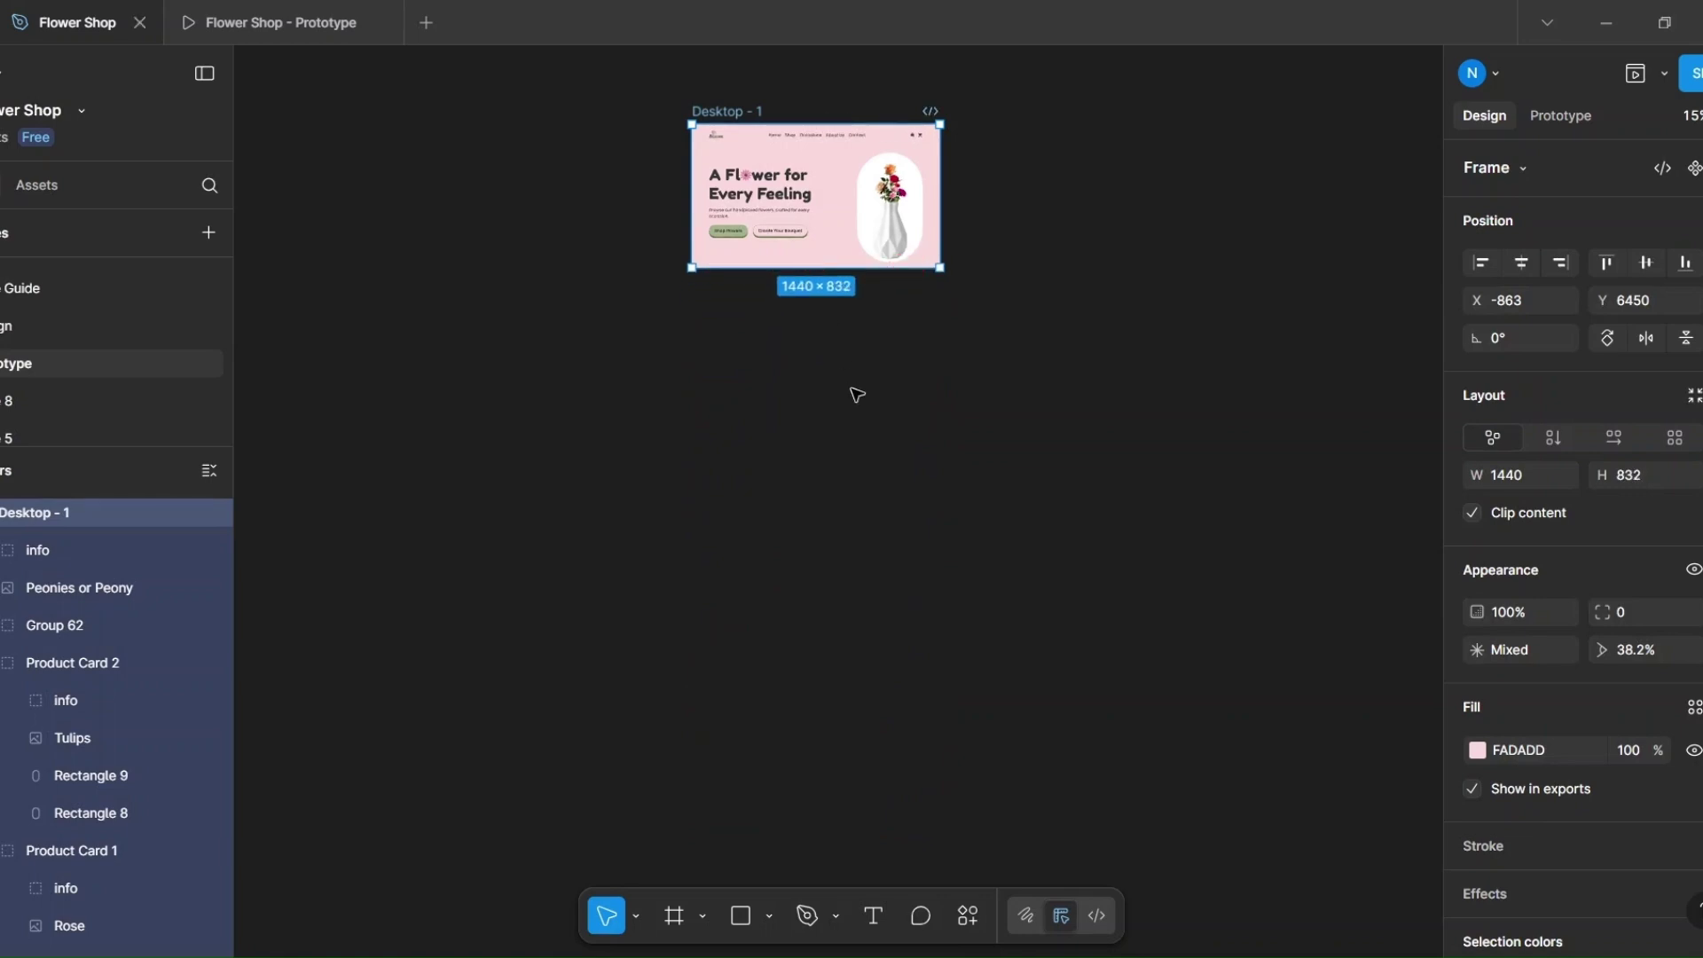
{"action": "left_click", "coordinate": [824, 408]}
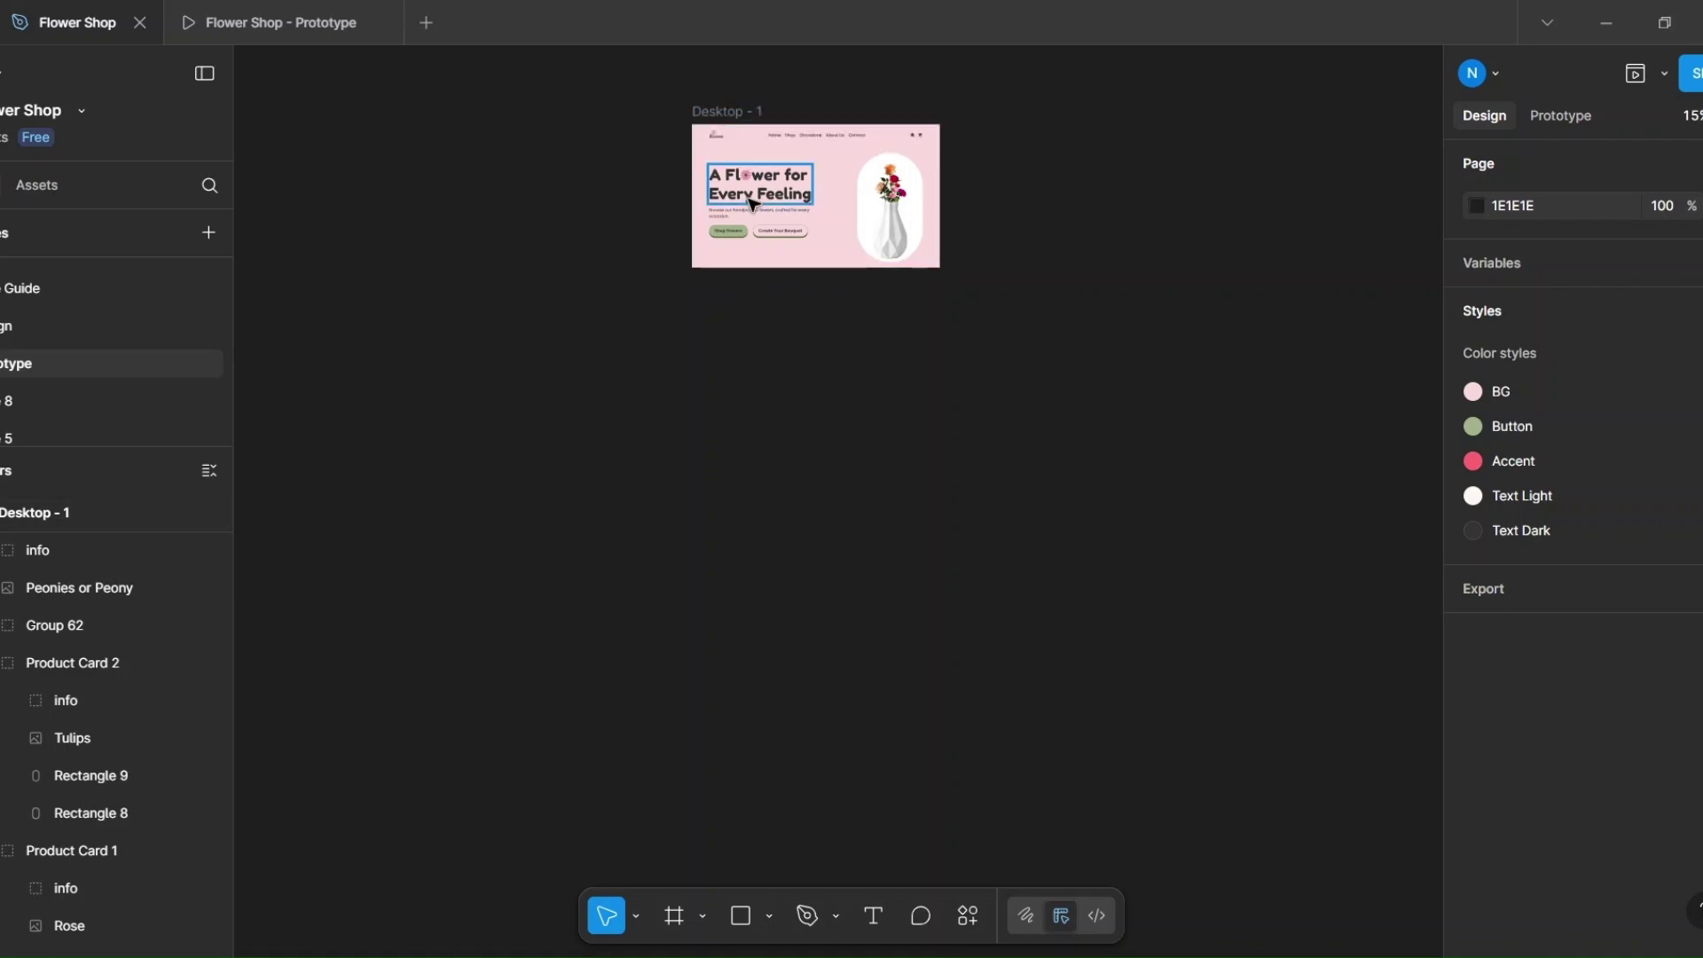
Step: Wrap the hero's "A Flower for Every Feeling" heading group in its own frame with Frame selection
{"action": "scroll", "coordinate": [753, 202], "scroll_direction": "up", "scroll_amount": 5}
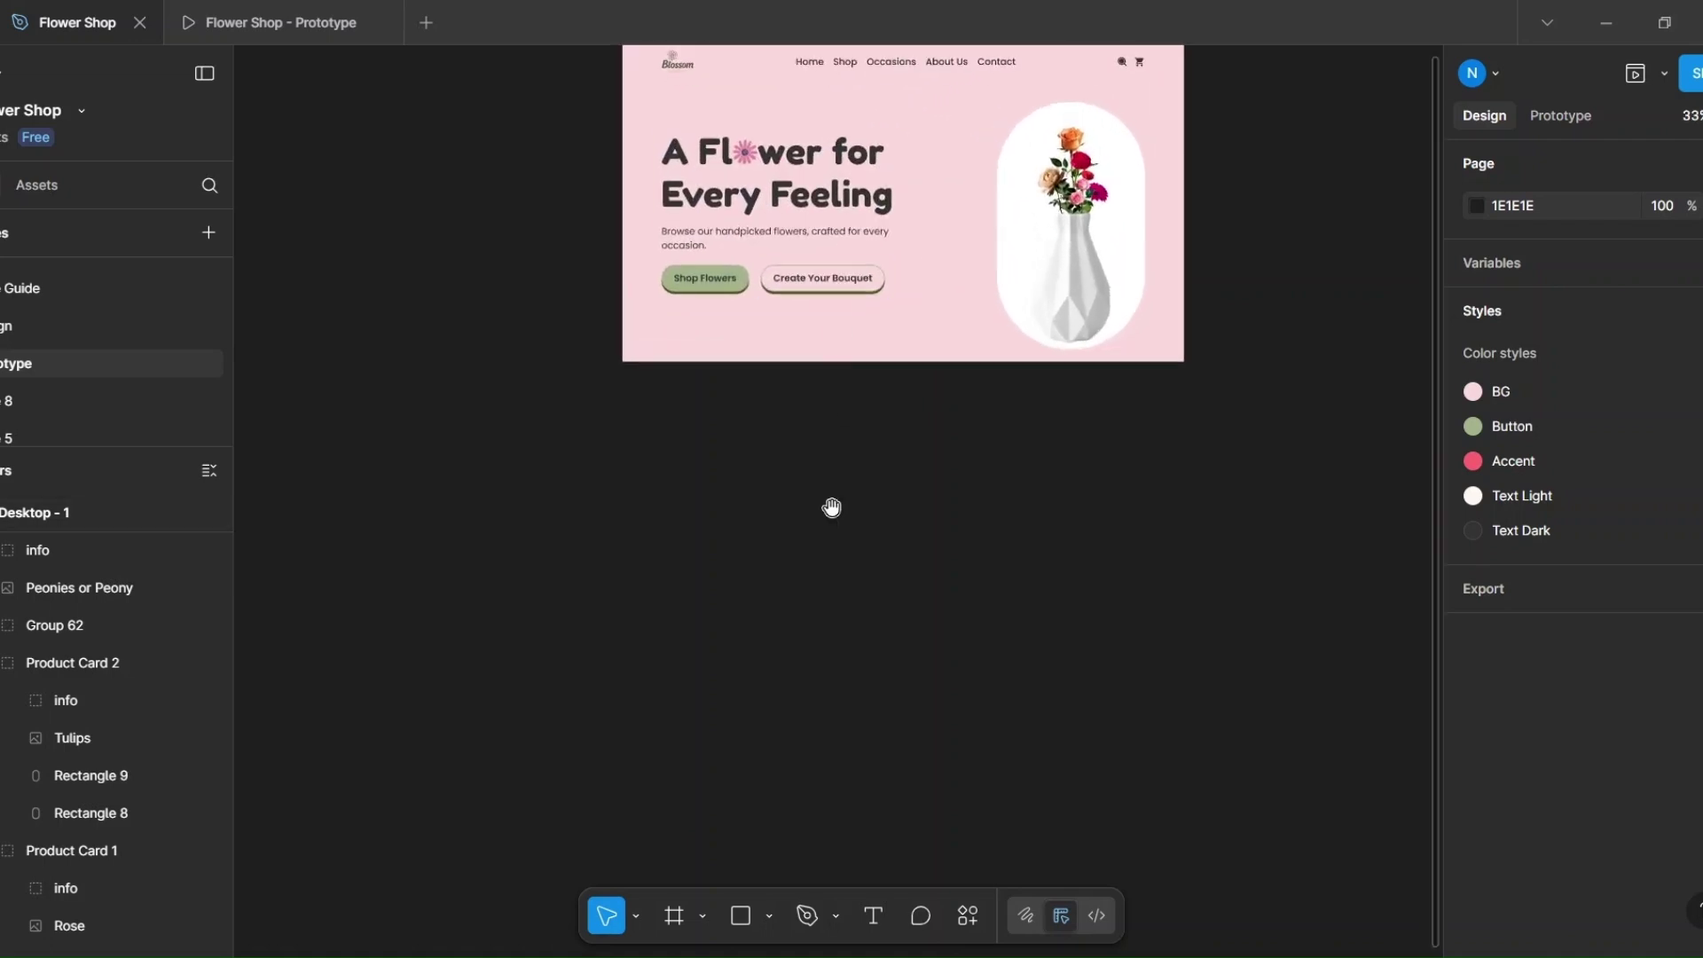
{"action": "left_click_drag", "start_coordinate": [833, 506], "coordinate": [637, 704]}
{"action": "scroll", "coordinate": [639, 621], "scroll_direction": "up", "scroll_amount": 1}
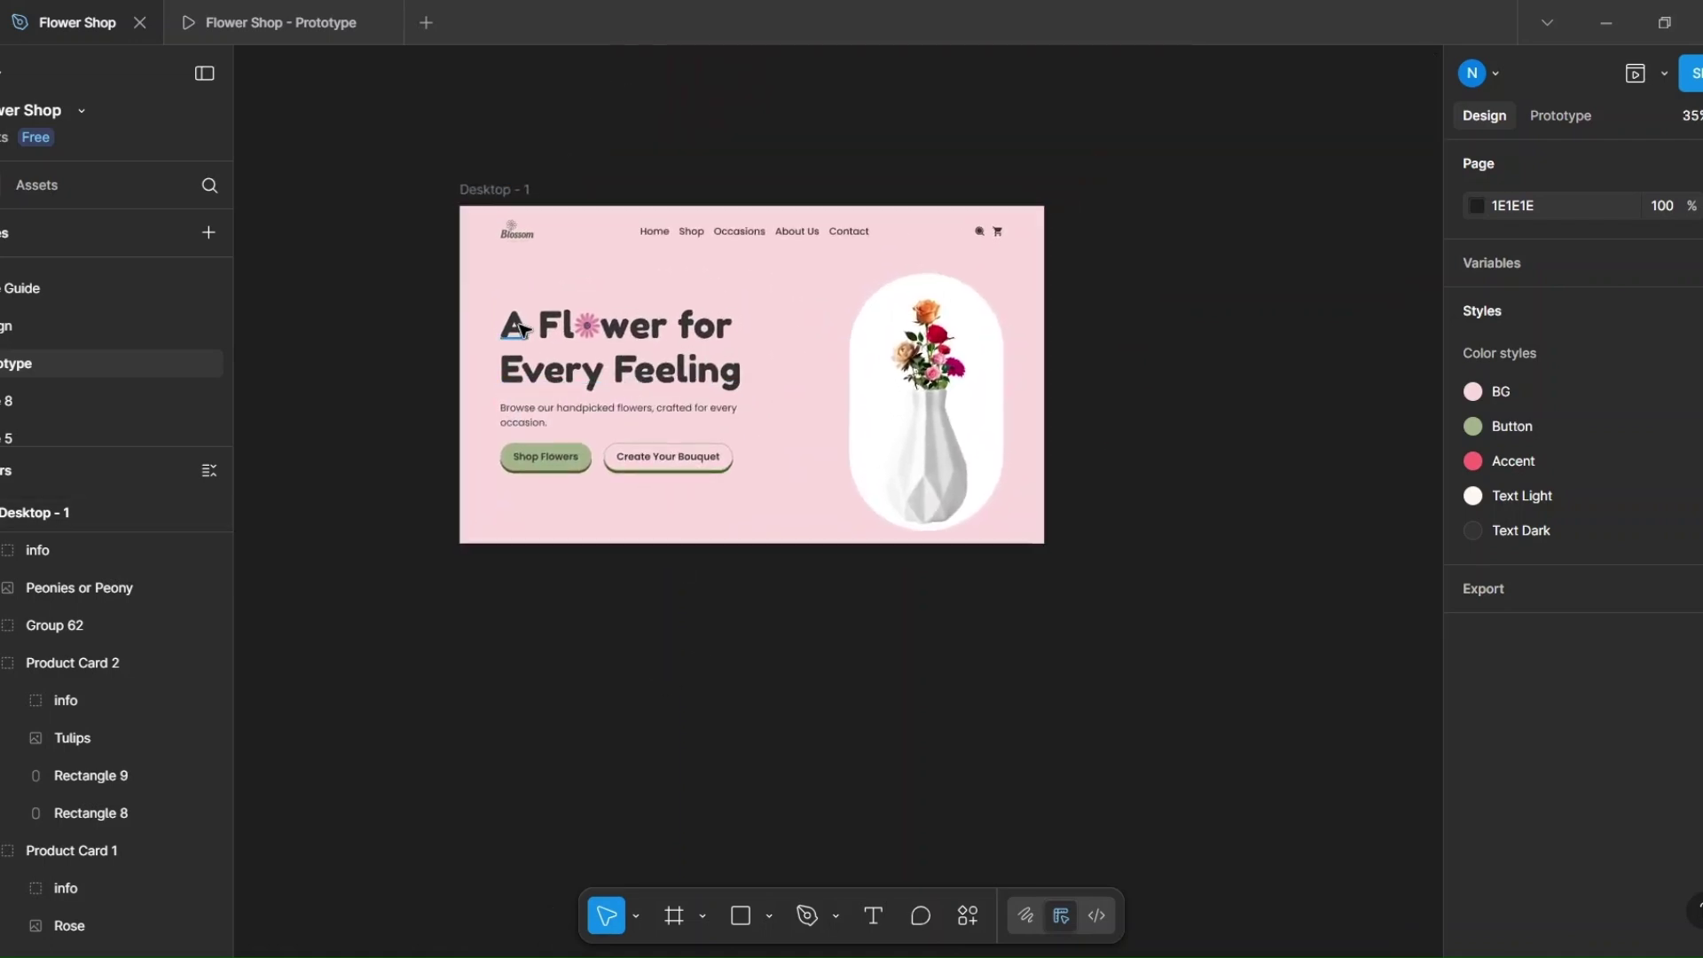
{"action": "left_click", "coordinate": [527, 329]}
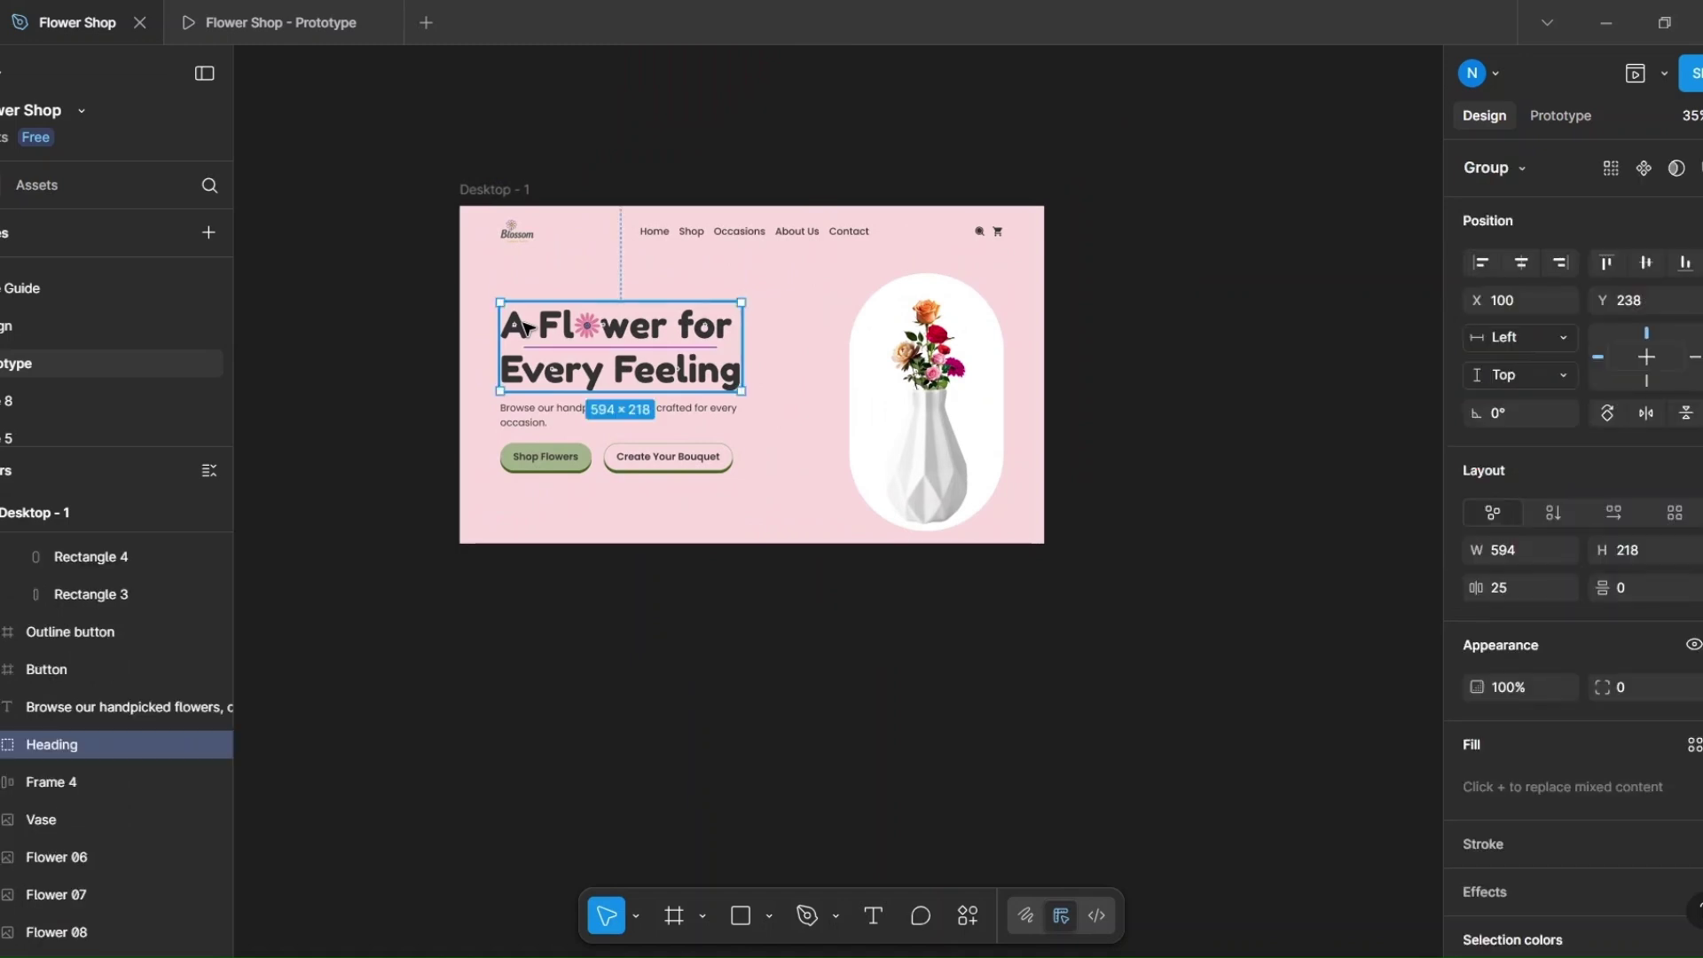
{"action": "right_click", "coordinate": [527, 329]}
{"action": "left_click", "coordinate": [673, 447]}
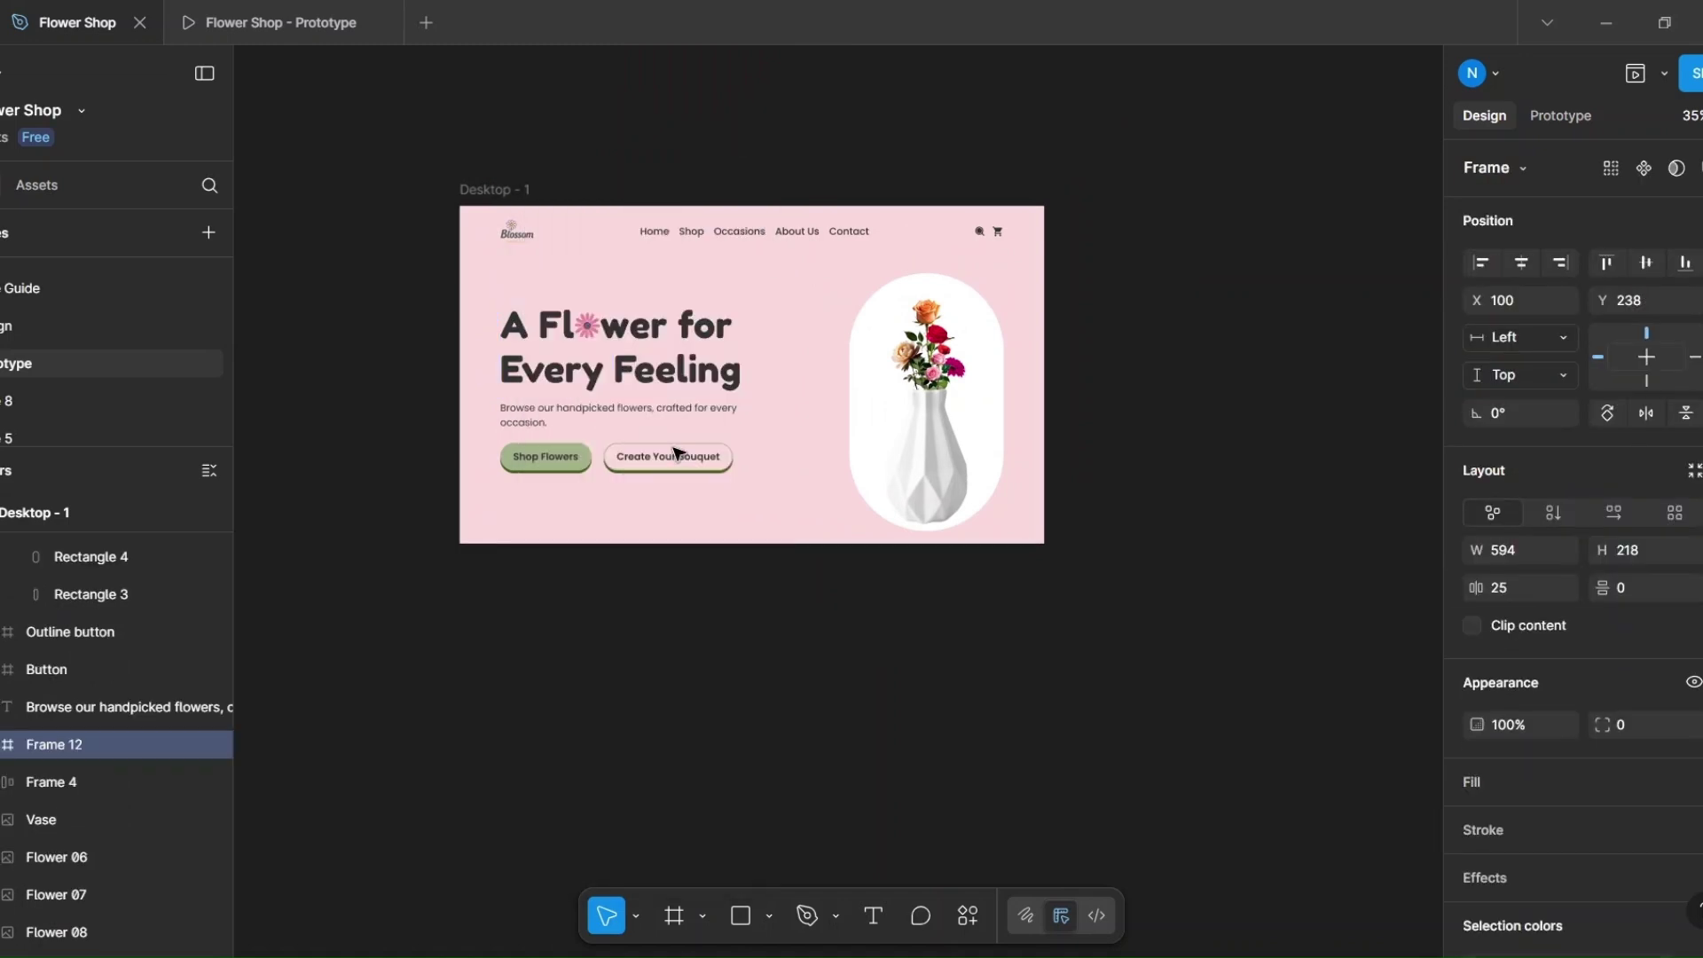
{"action": "scroll", "coordinate": [665, 677], "scroll_direction": "down", "scroll_amount": 2}
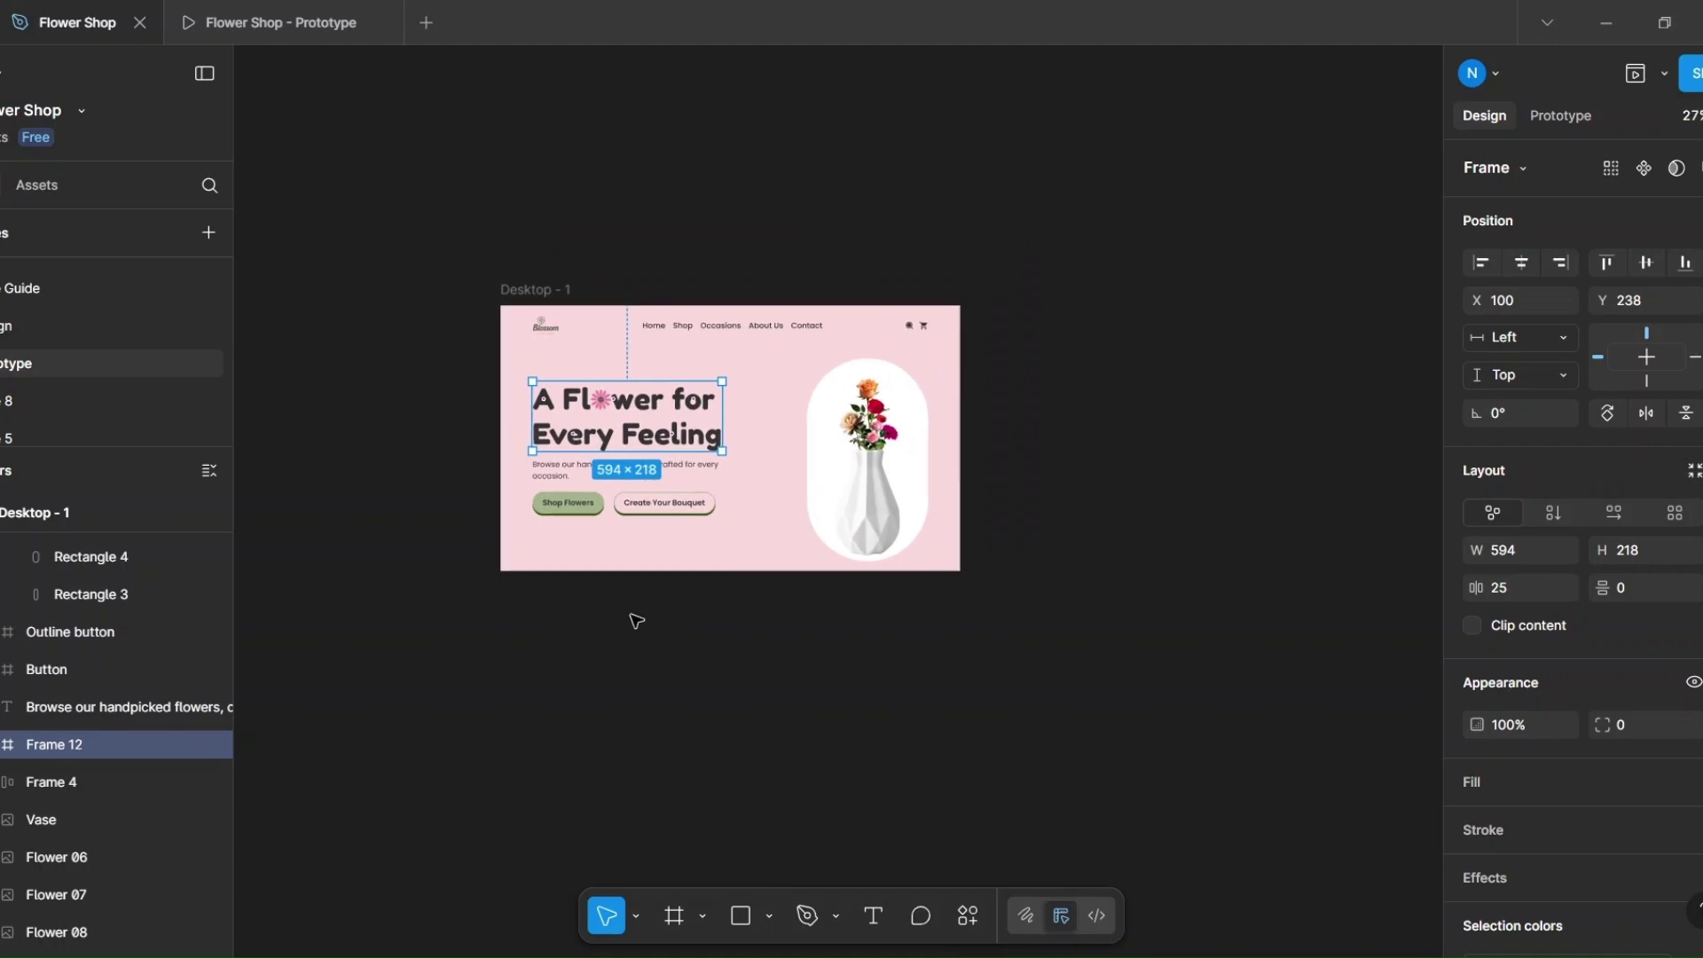
Step: Duplicate the Desktop - 1 frame and place the copy well to its right, at about X 1538, Y 6421
{"action": "left_click", "coordinate": [538, 293]}
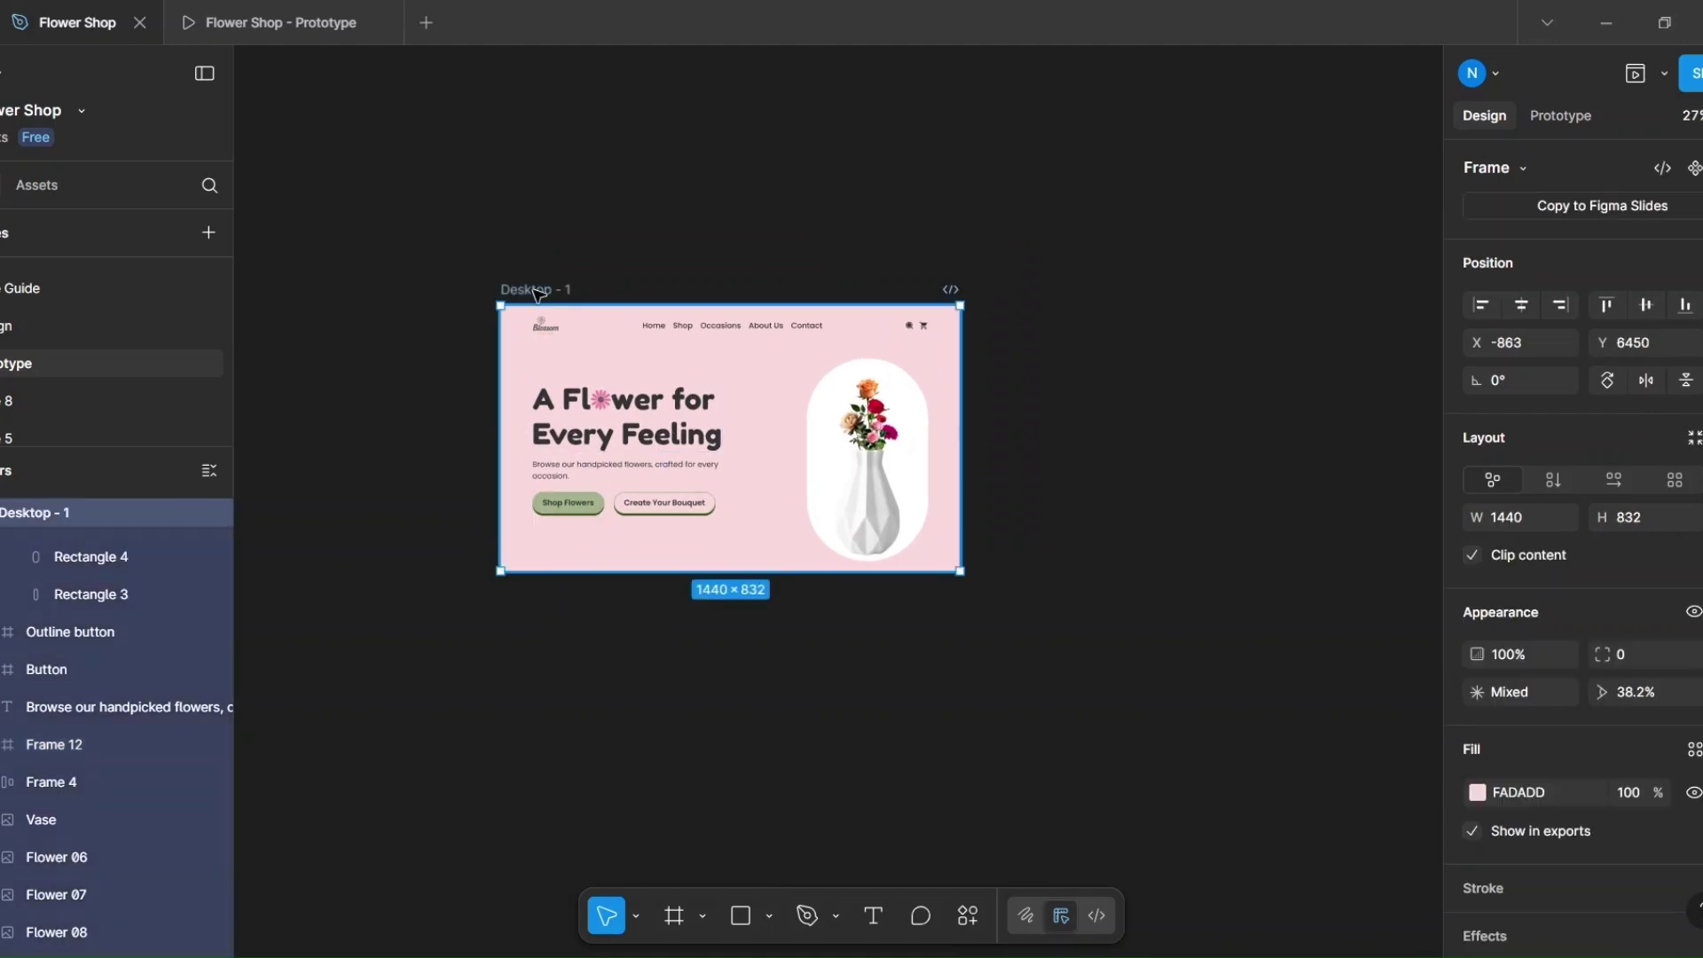
{"action": "key", "text": "ctrl+d"}
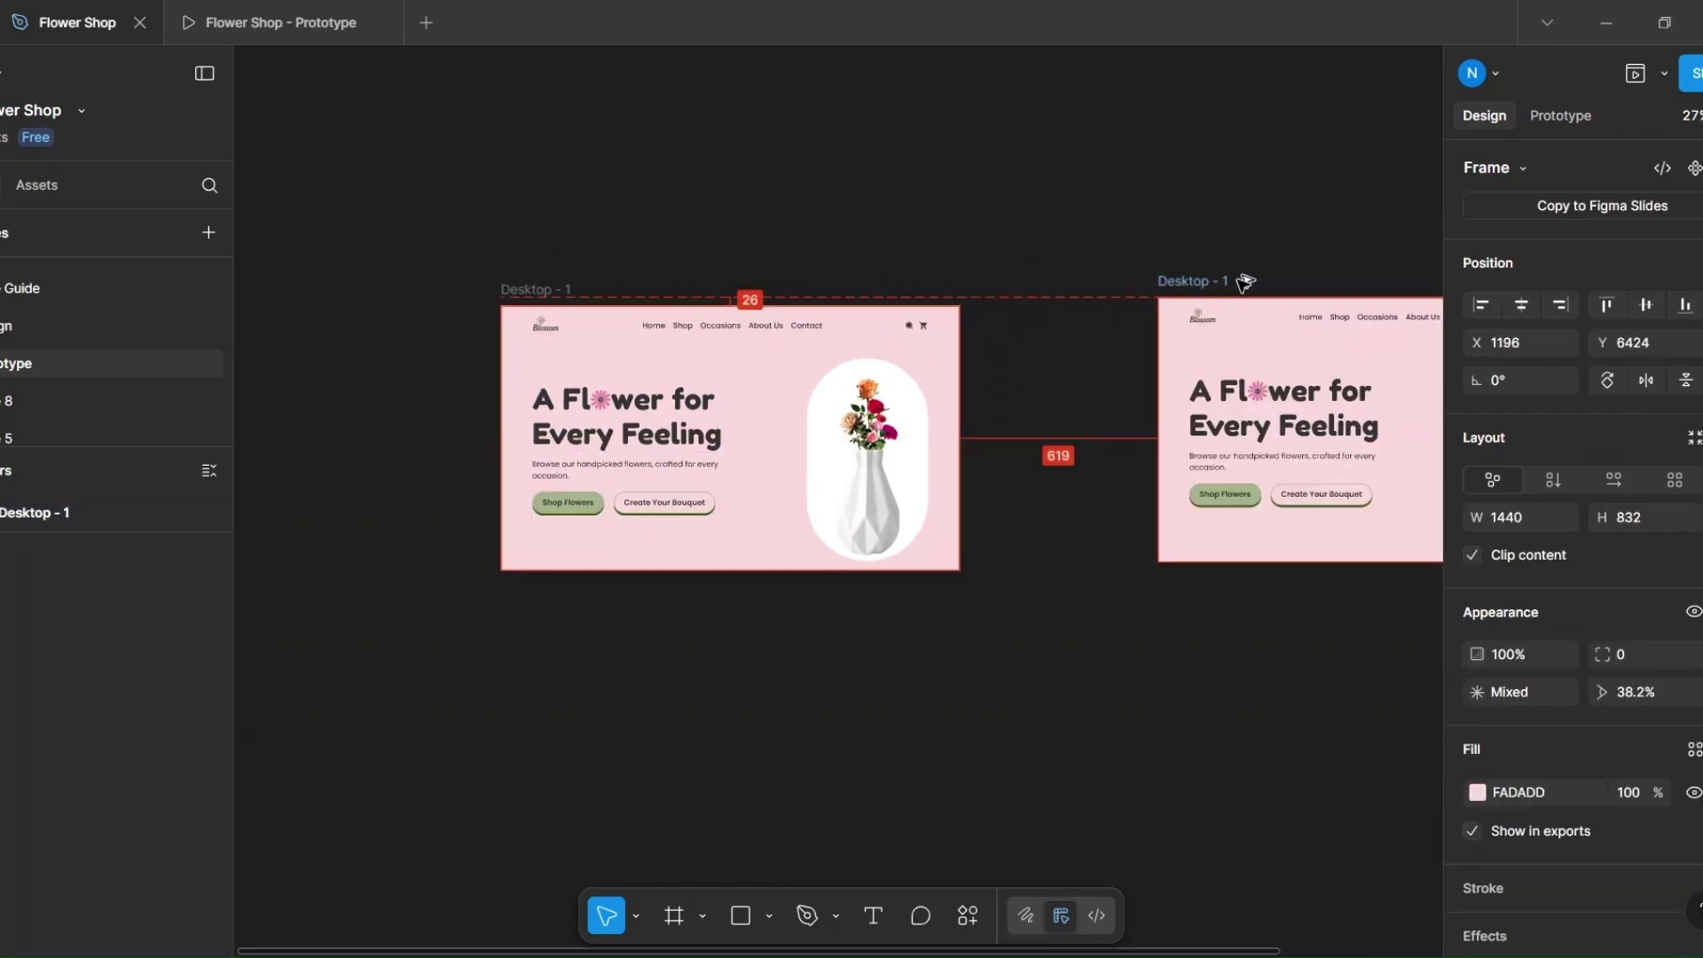
{"action": "left_click_drag", "start_coordinate": [1307, 282], "coordinate": [1416, 281]}
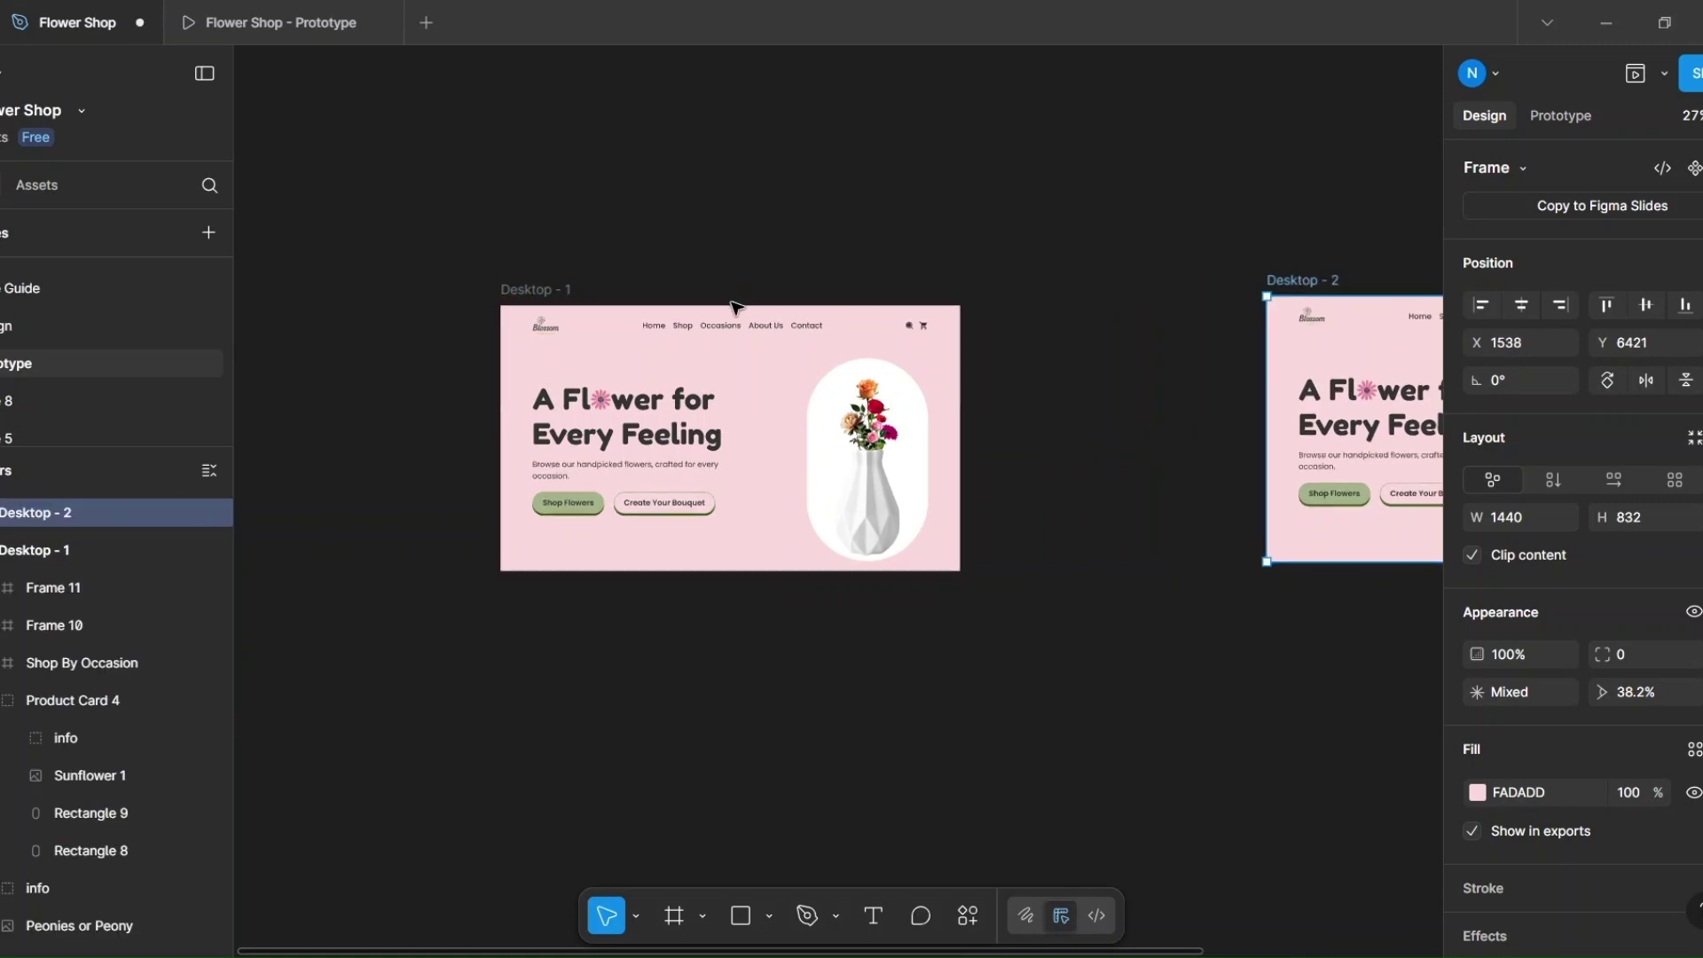
Step: In Desktop - 1, move the orange rose, the red rose and Flower 07 out of the vase to beyond the frame's upper and right edges
{"action": "scroll", "coordinate": [626, 336], "scroll_direction": "up", "scroll_amount": 3}
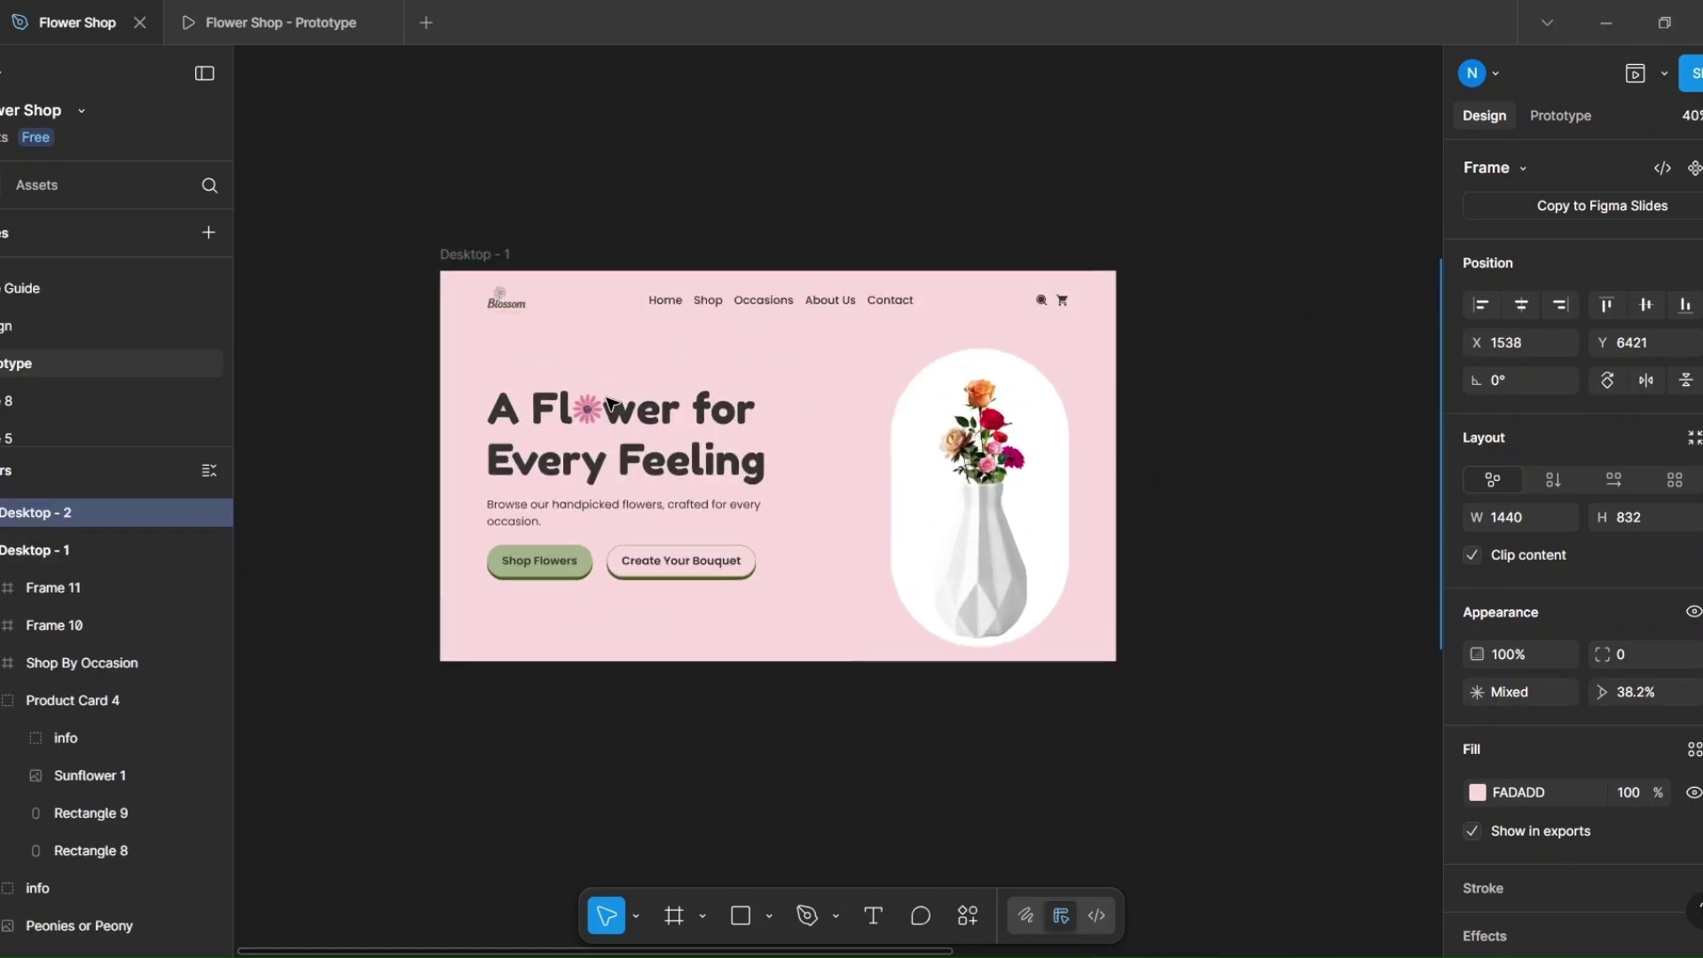
{"action": "scroll", "coordinate": [999, 411], "scroll_direction": "up", "scroll_amount": 3}
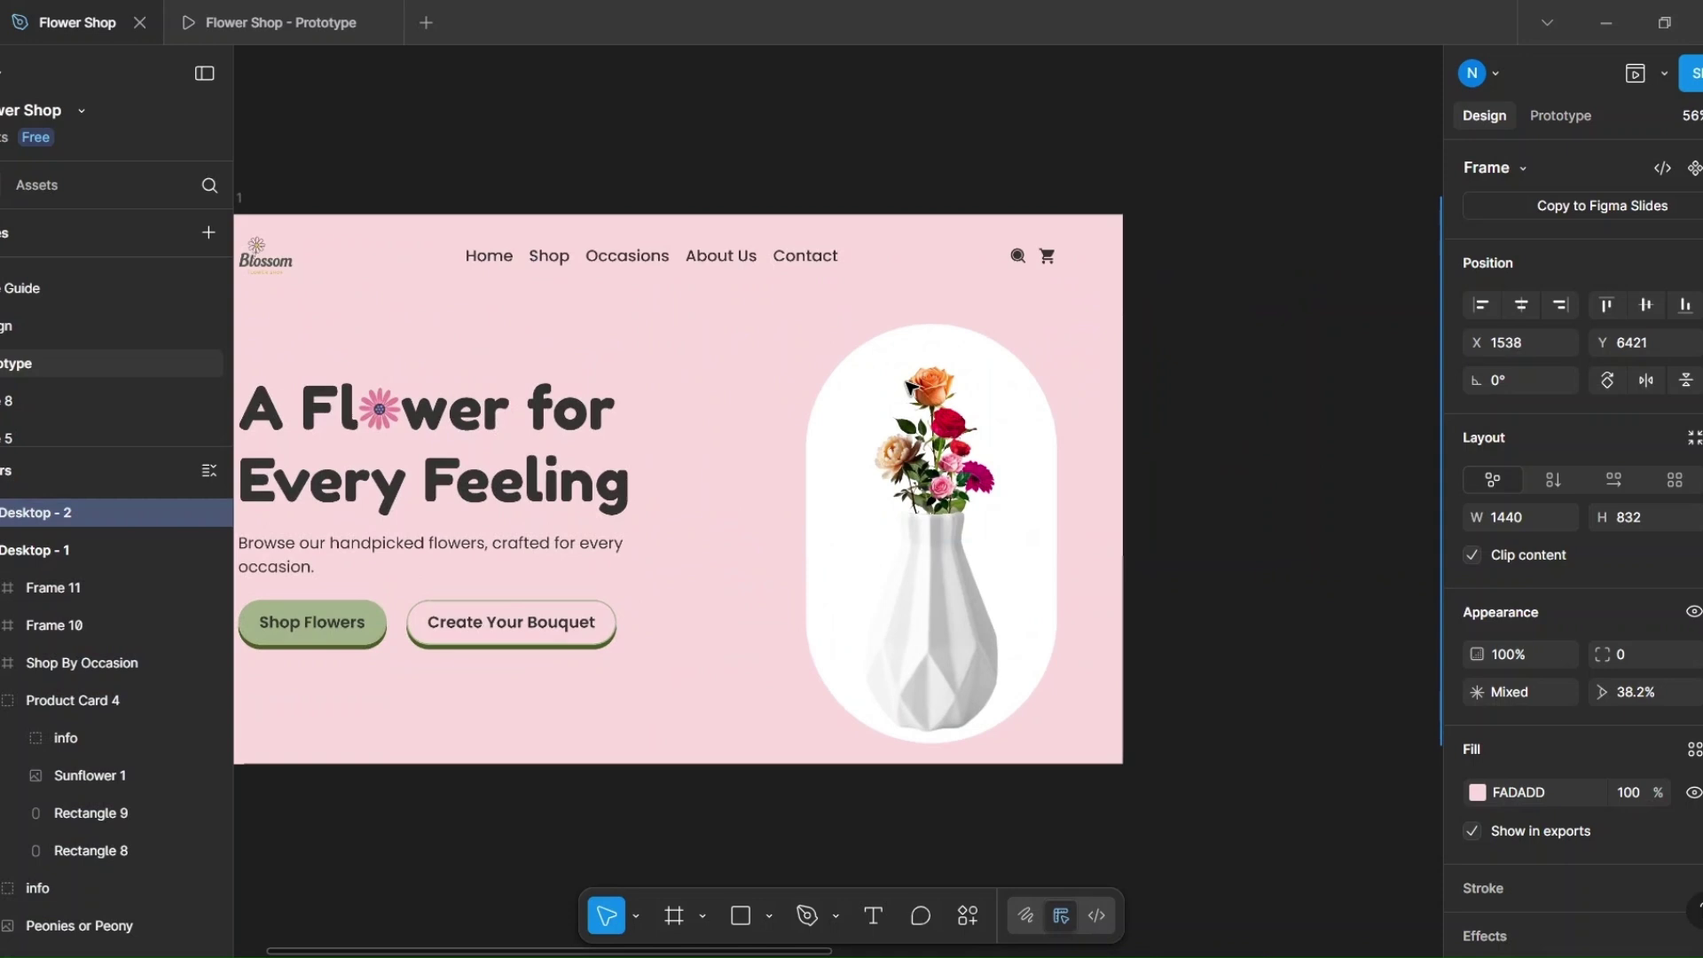
{"action": "left_click", "coordinate": [939, 417]}
{"action": "left_click_drag", "start_coordinate": [938, 417], "coordinate": [923, 129]}
{"action": "left_click", "coordinate": [948, 424]}
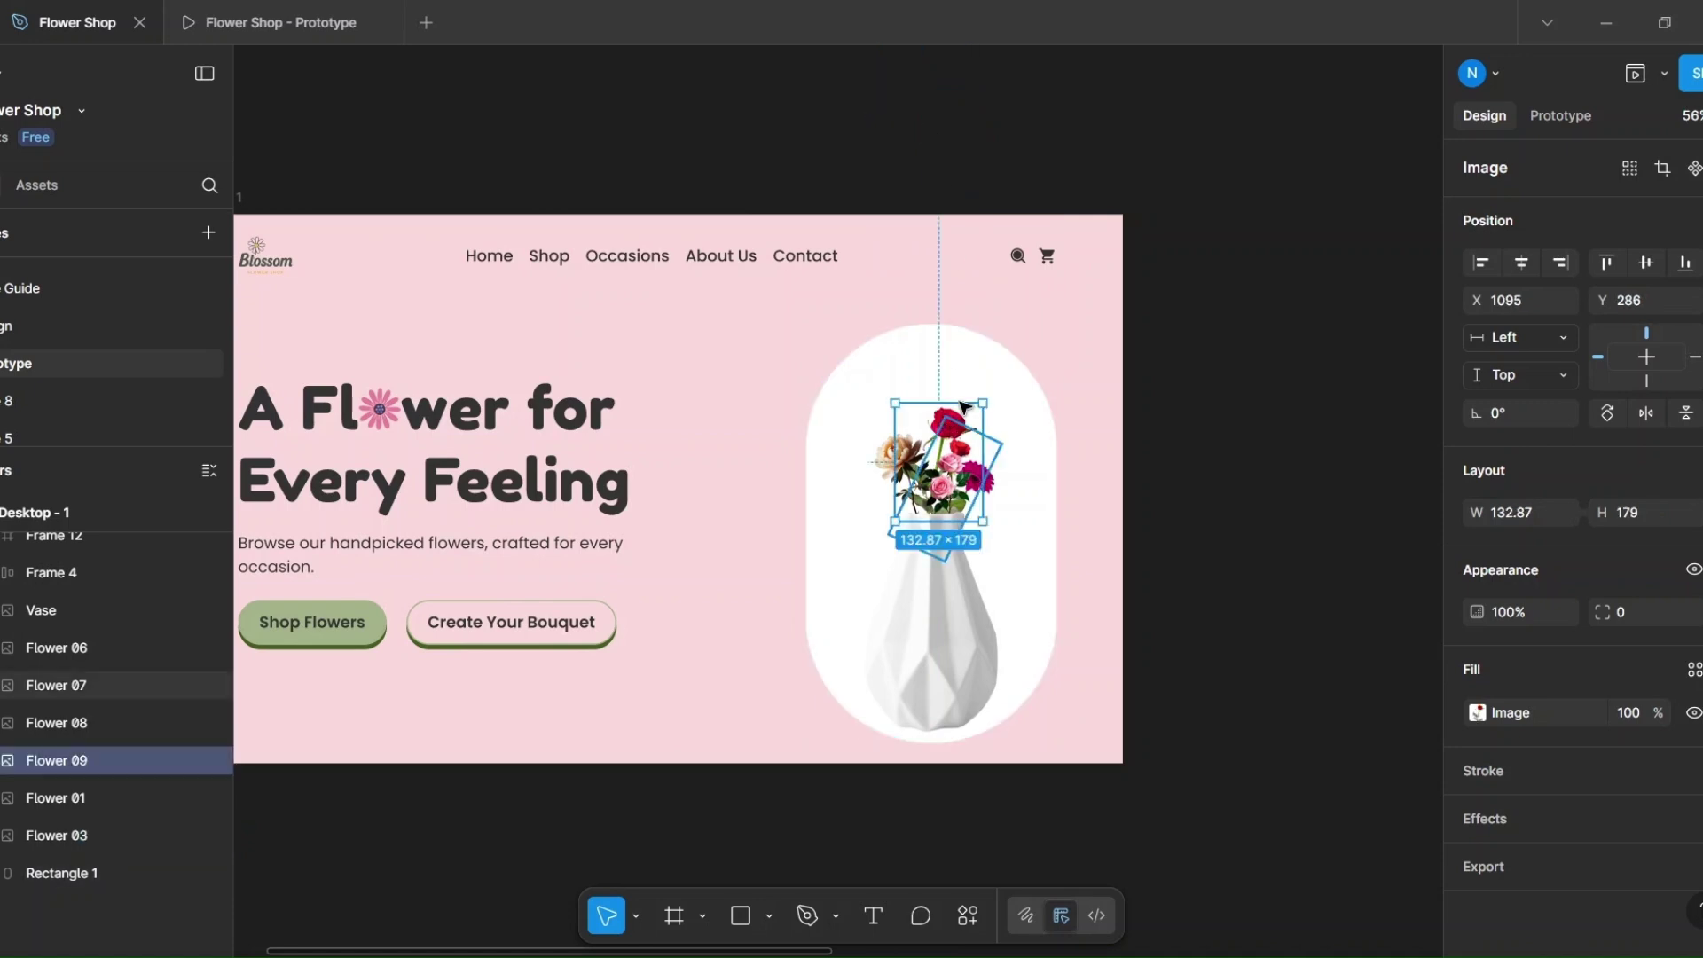
{"action": "left_click_drag", "start_coordinate": [948, 424], "coordinate": [1177, 247]}
{"action": "left_click", "coordinate": [975, 425]}
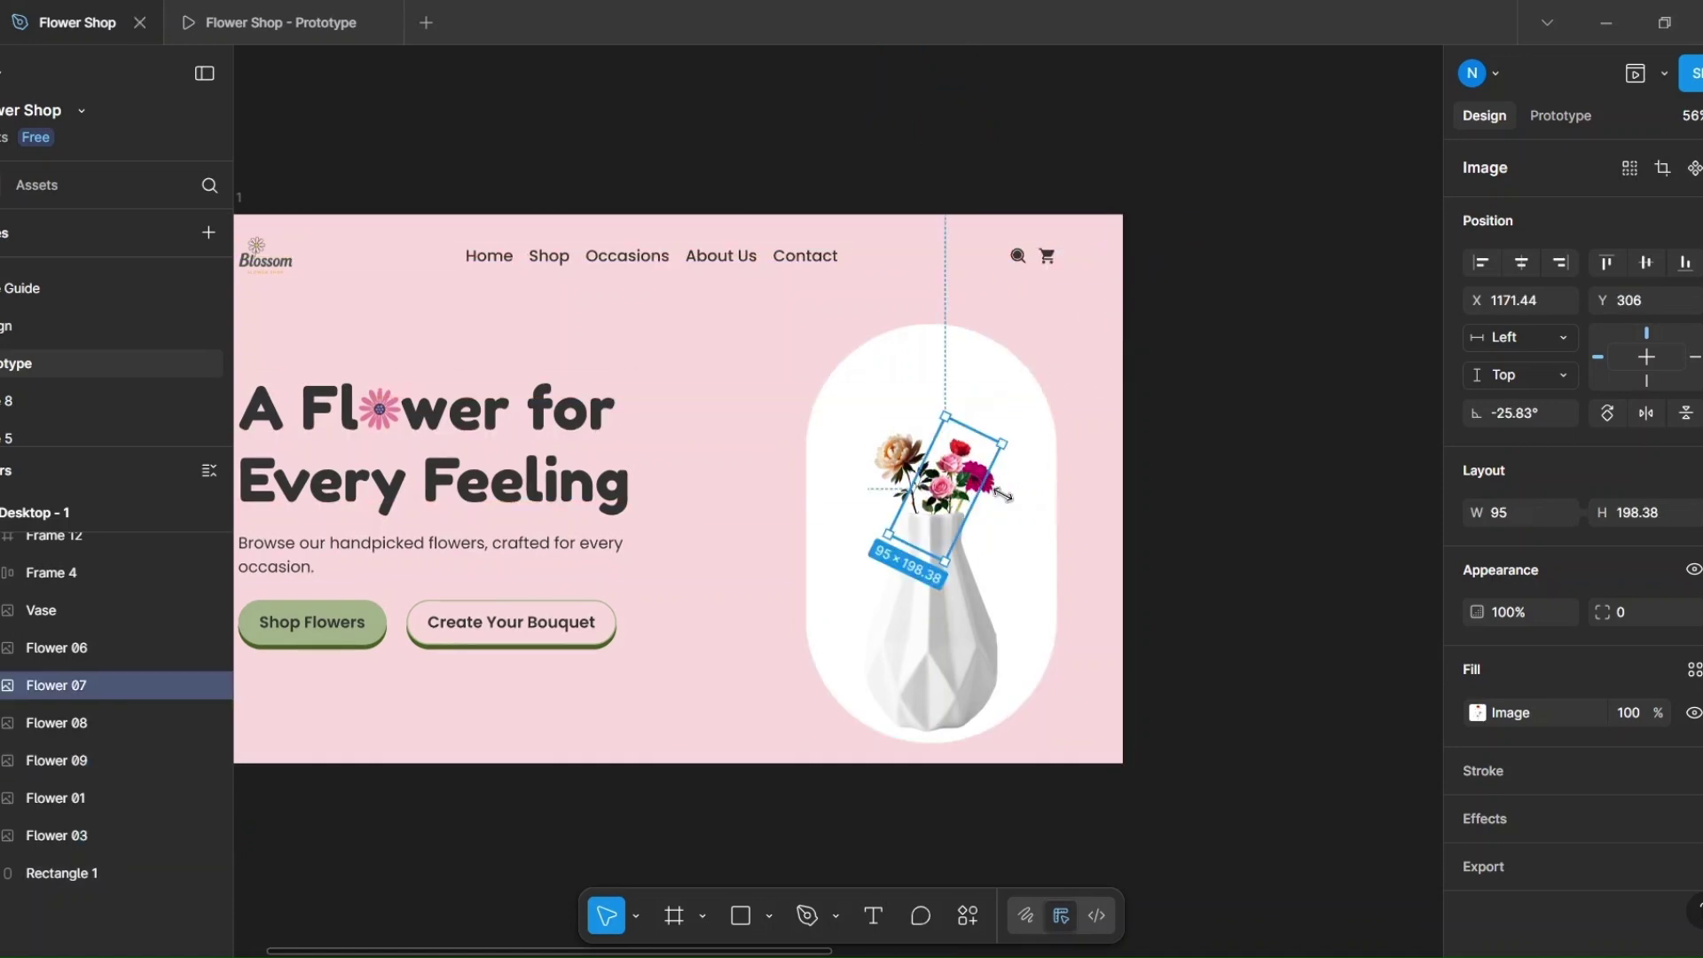
{"action": "left_click_drag", "start_coordinate": [976, 426], "coordinate": [1170, 125]}
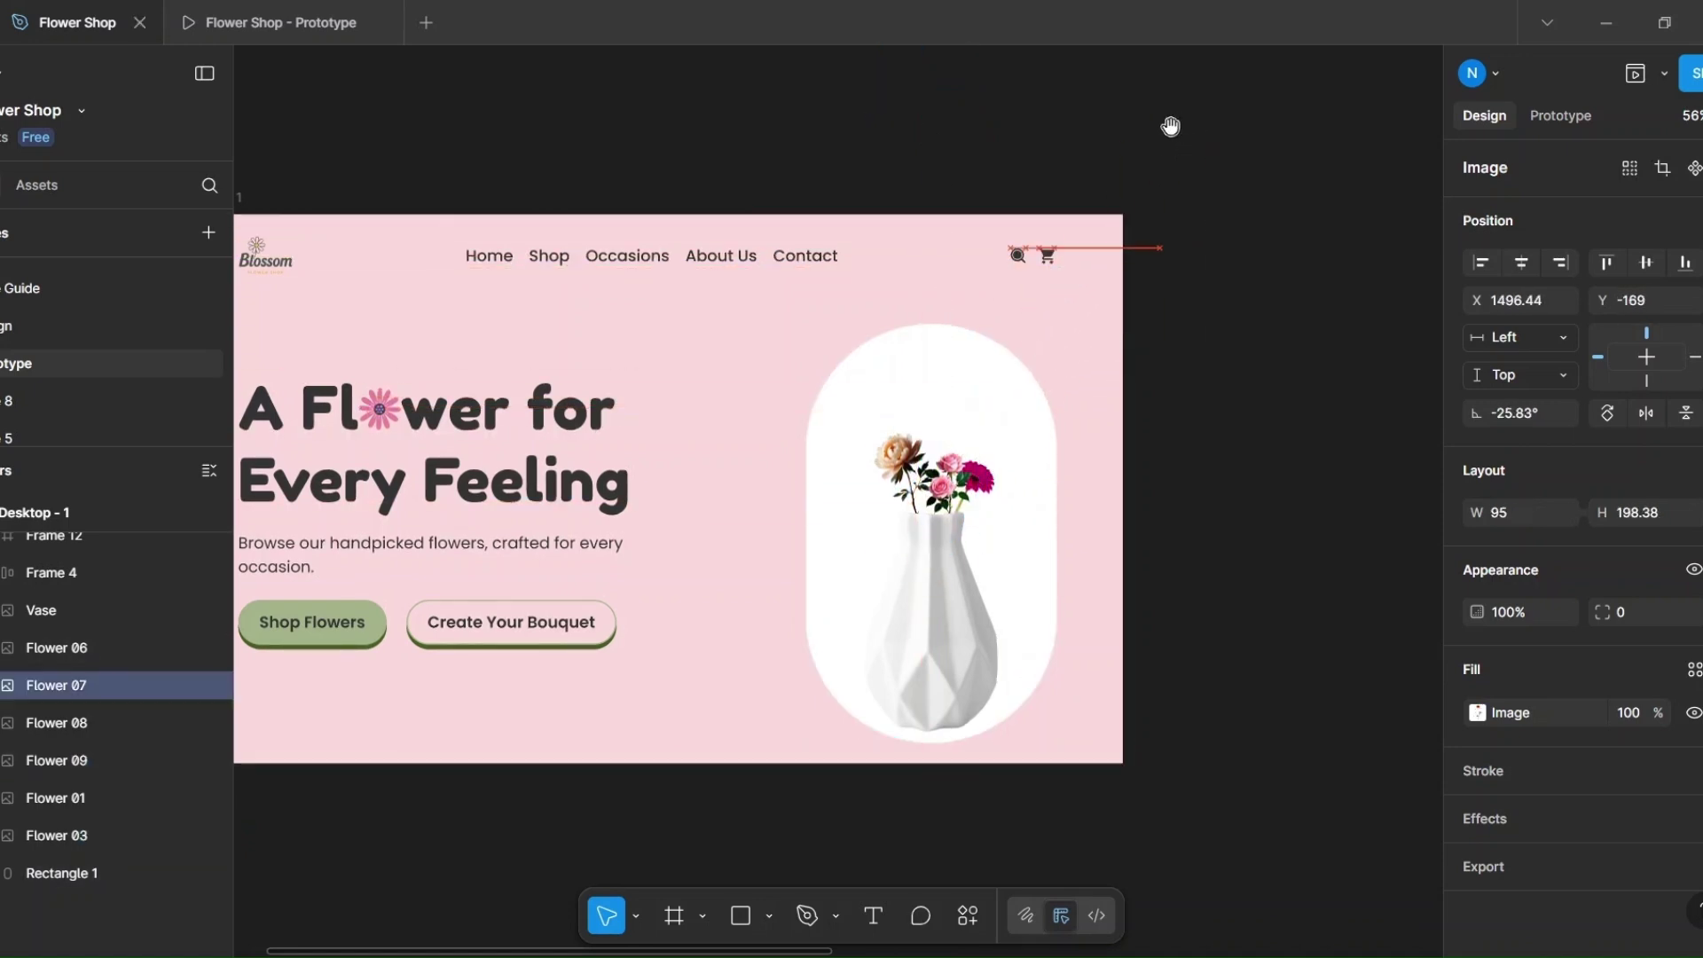
Step: Move Flower 08 and Flower 06 above the Desktop - 1 frame and Flower 01 past its right edge, leaving the vase empty
{"action": "left_click", "coordinate": [898, 454]}
{"action": "left_click_drag", "start_coordinate": [899, 454], "coordinate": [274, 133]}
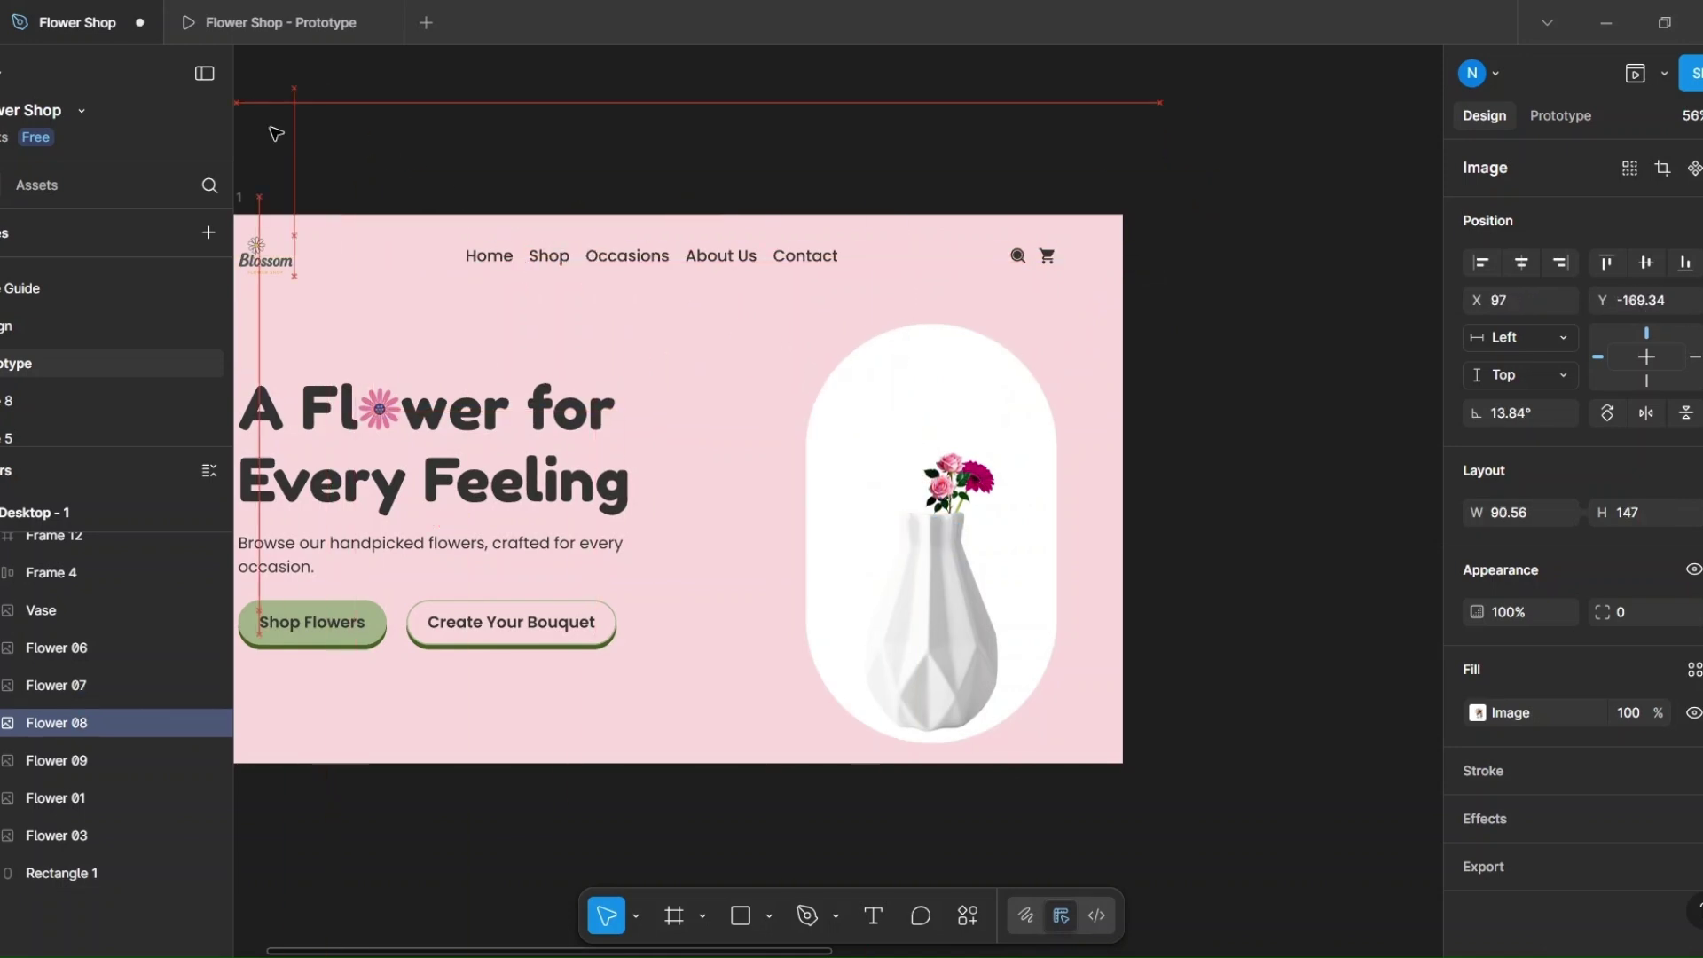
{"action": "left_click_drag", "start_coordinate": [943, 484], "coordinate": [539, 149]}
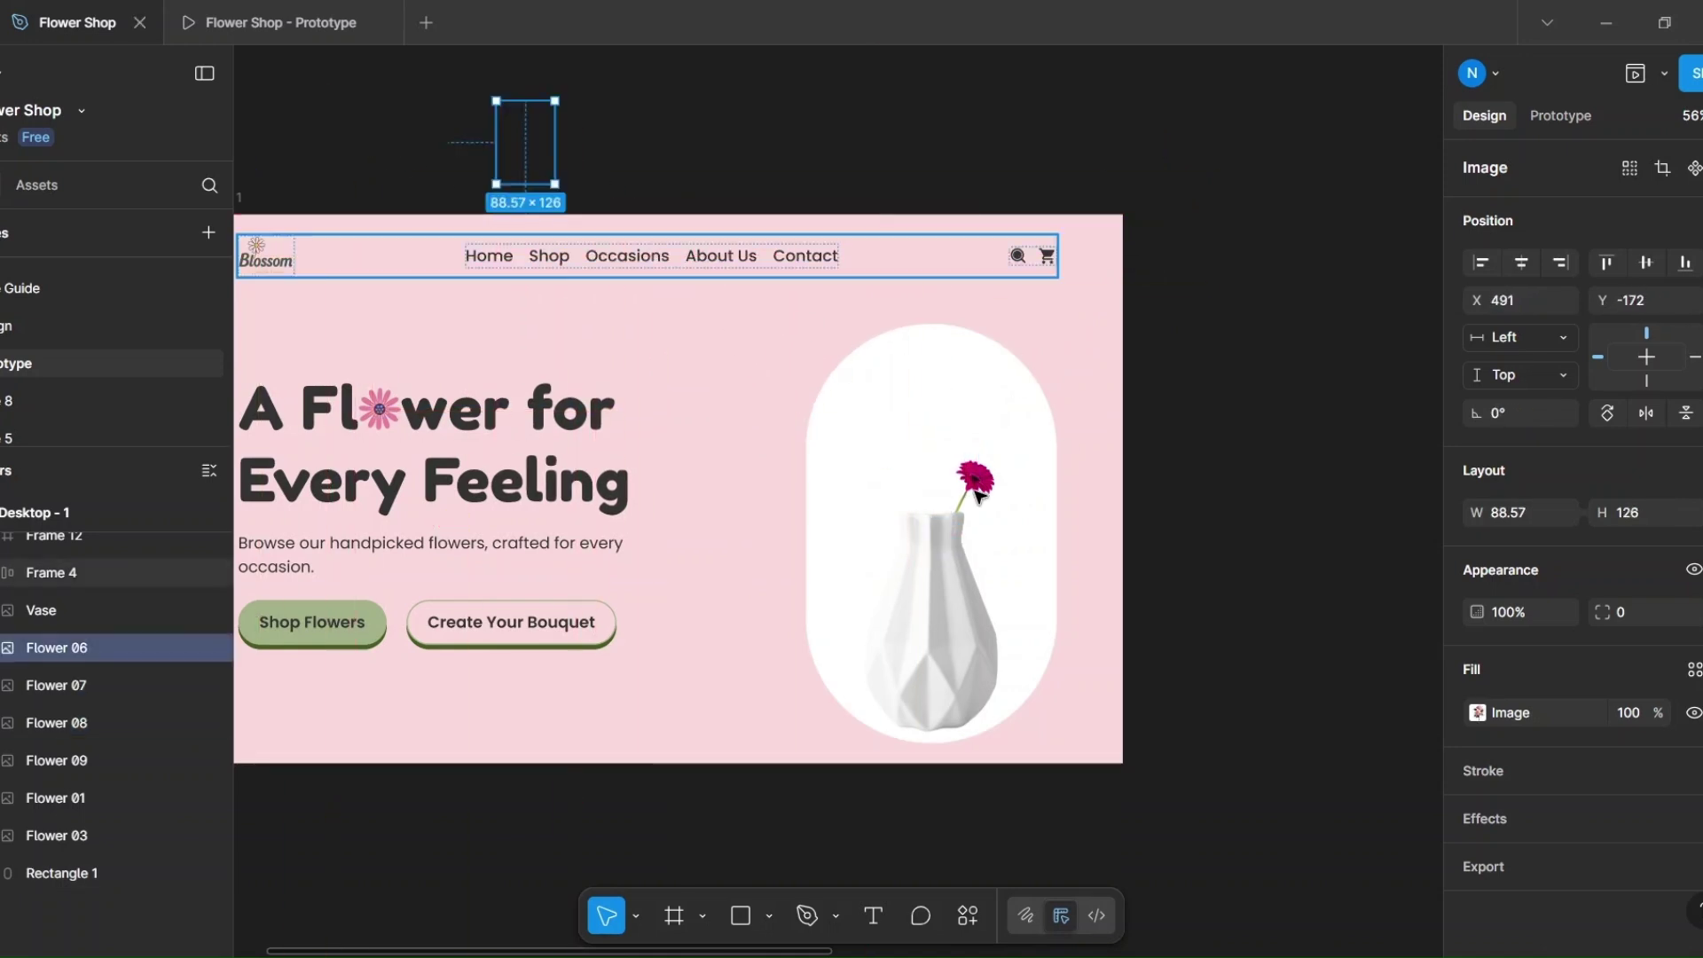
{"action": "left_click", "coordinate": [976, 479]}
{"action": "left_click_drag", "start_coordinate": [975, 479], "coordinate": [1221, 405]}
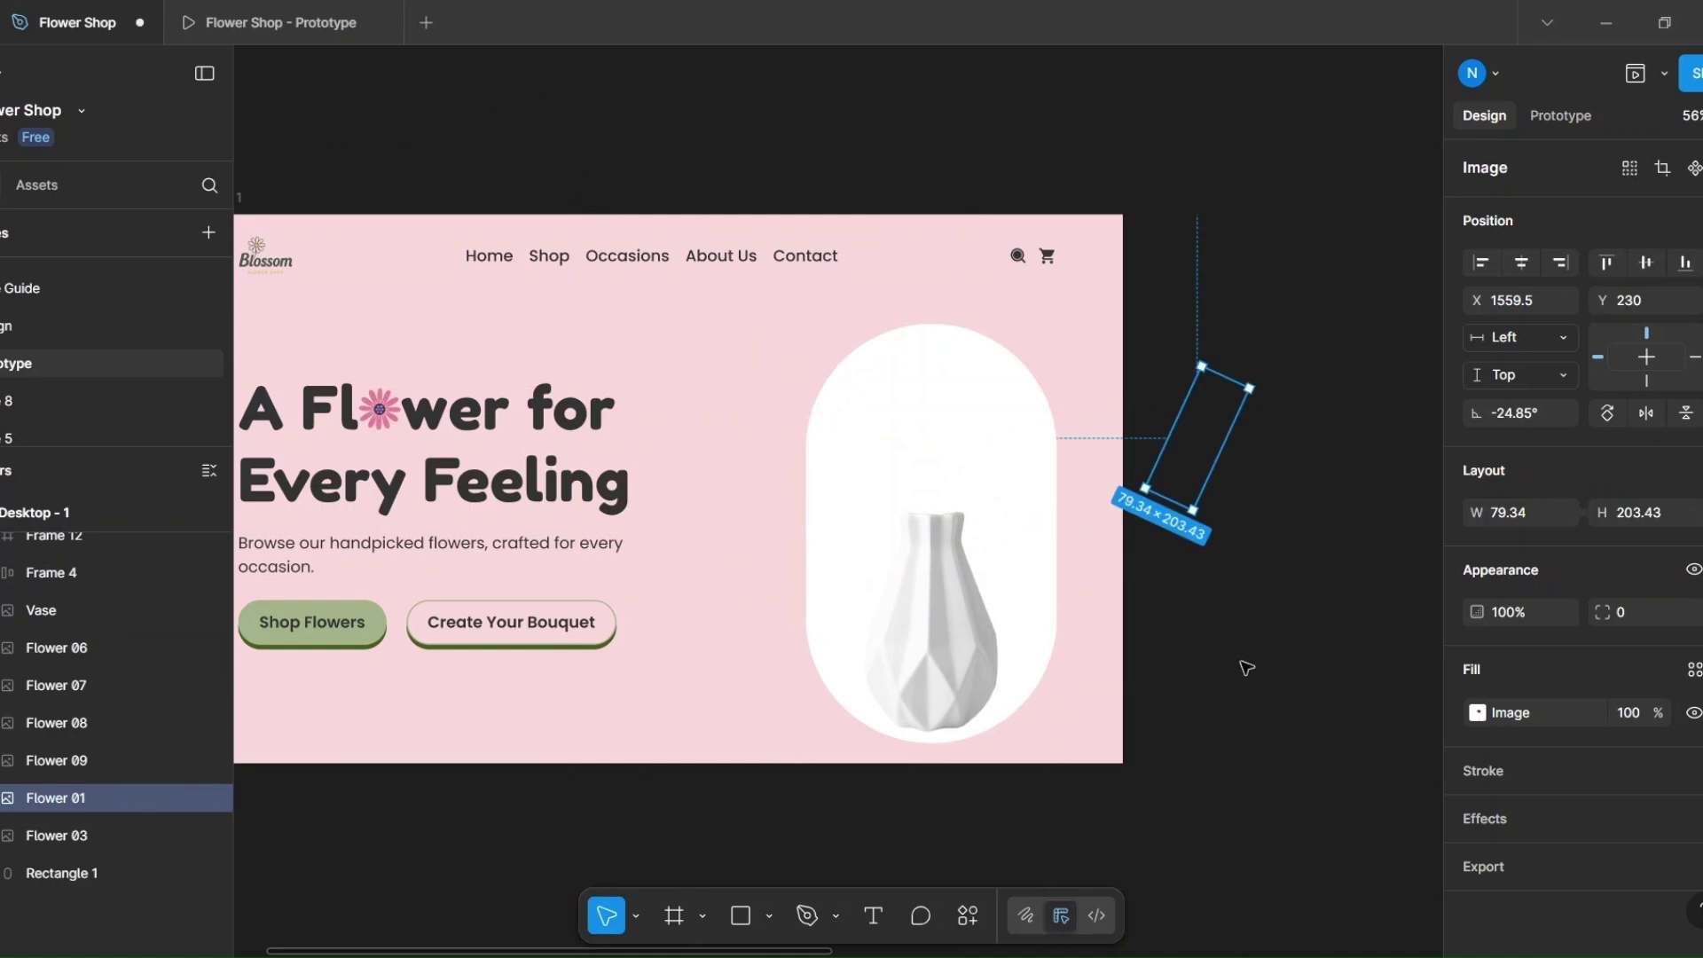
{"action": "left_click", "coordinate": [1246, 667]}
Step: Move Desktop - 1 to about X -2247, Y 6421, and place a duplicate midway between it and Desktop - 2
{"action": "scroll", "coordinate": [1246, 667], "scroll_direction": "down", "scroll_amount": 5}
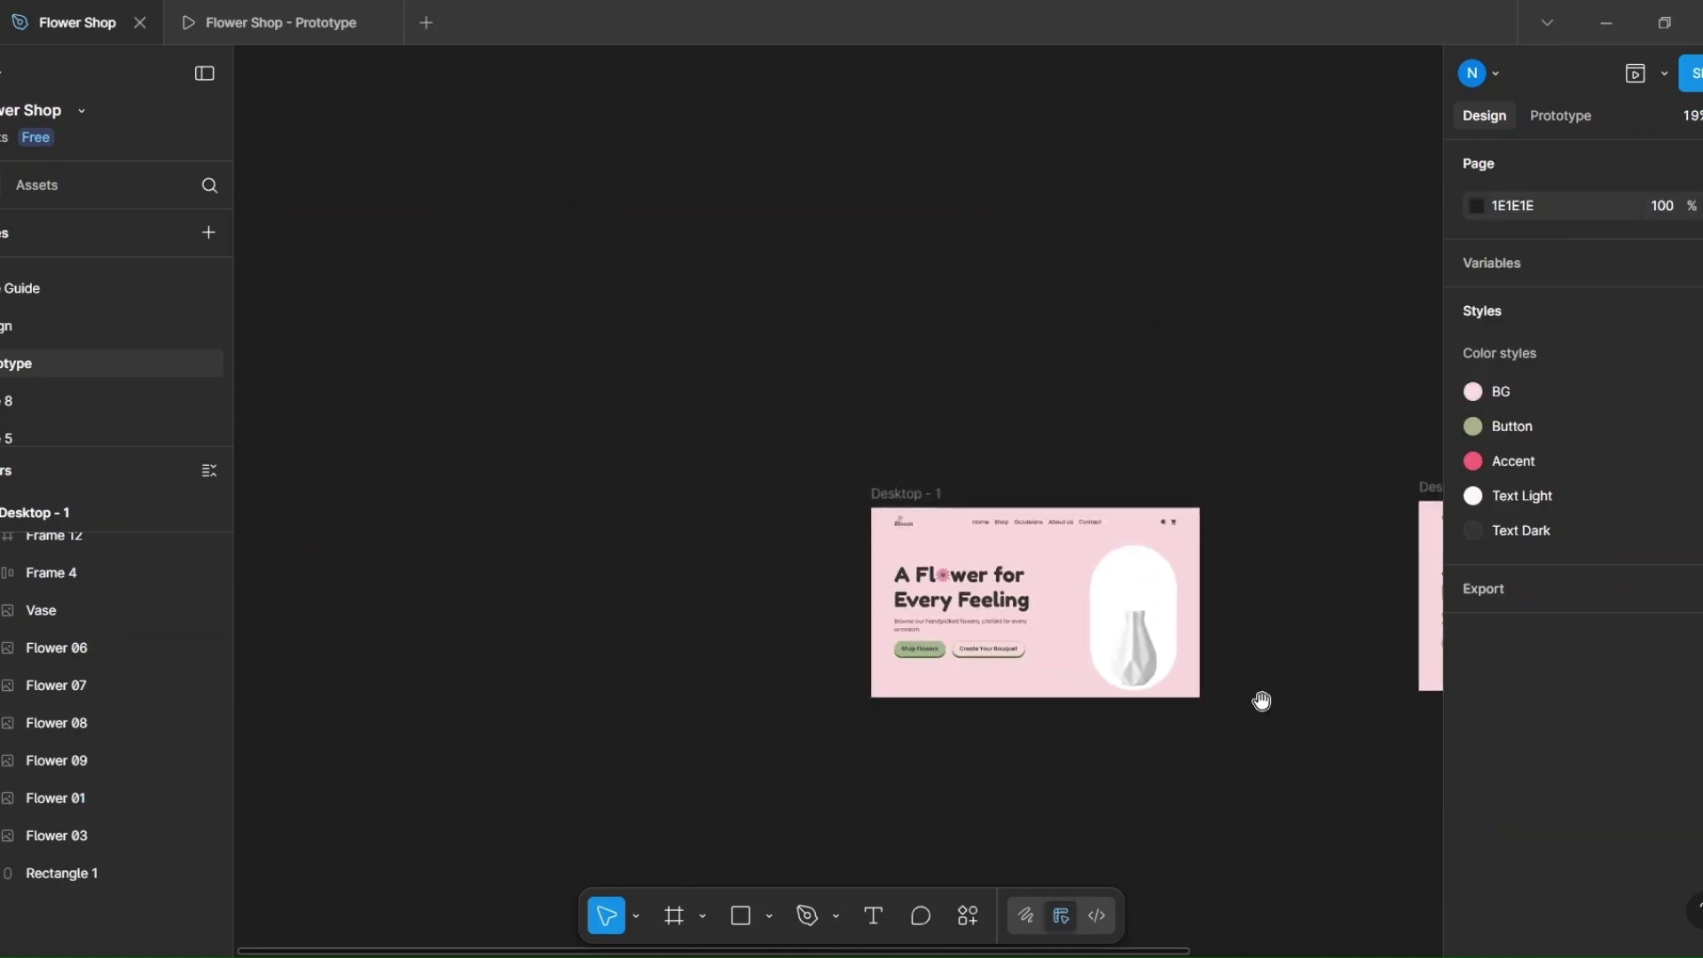
{"action": "left_click_drag", "start_coordinate": [1261, 701], "coordinate": [1087, 692]}
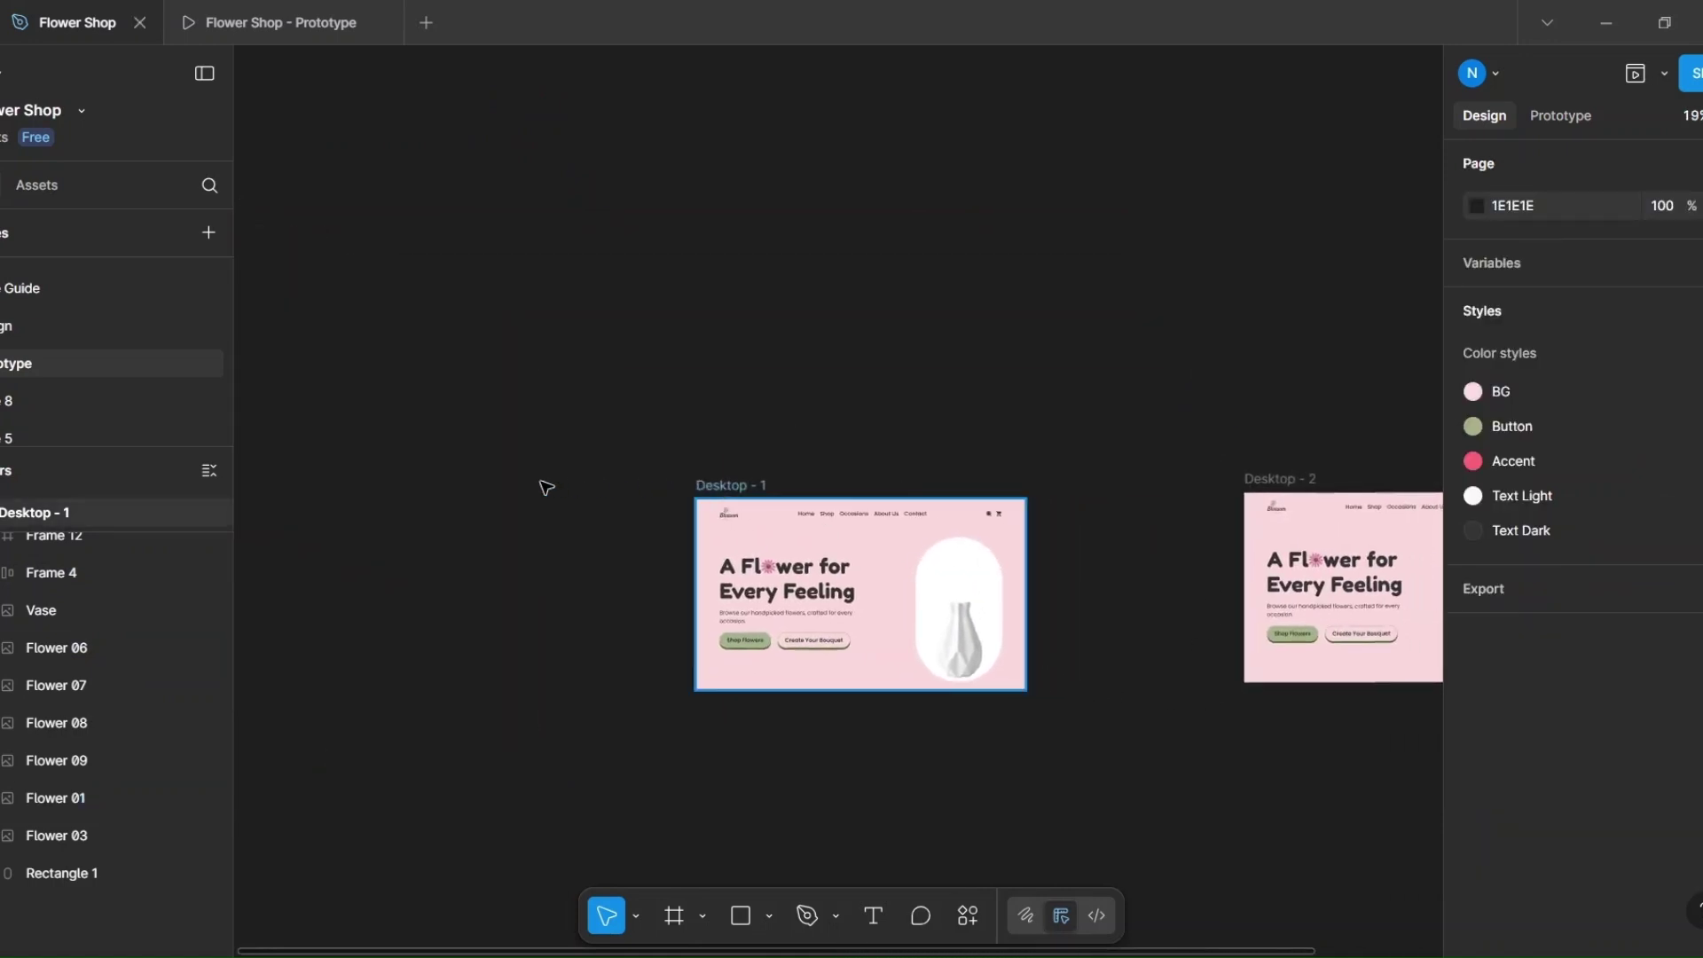
{"action": "left_click_drag", "start_coordinate": [545, 488], "coordinate": [402, 480]}
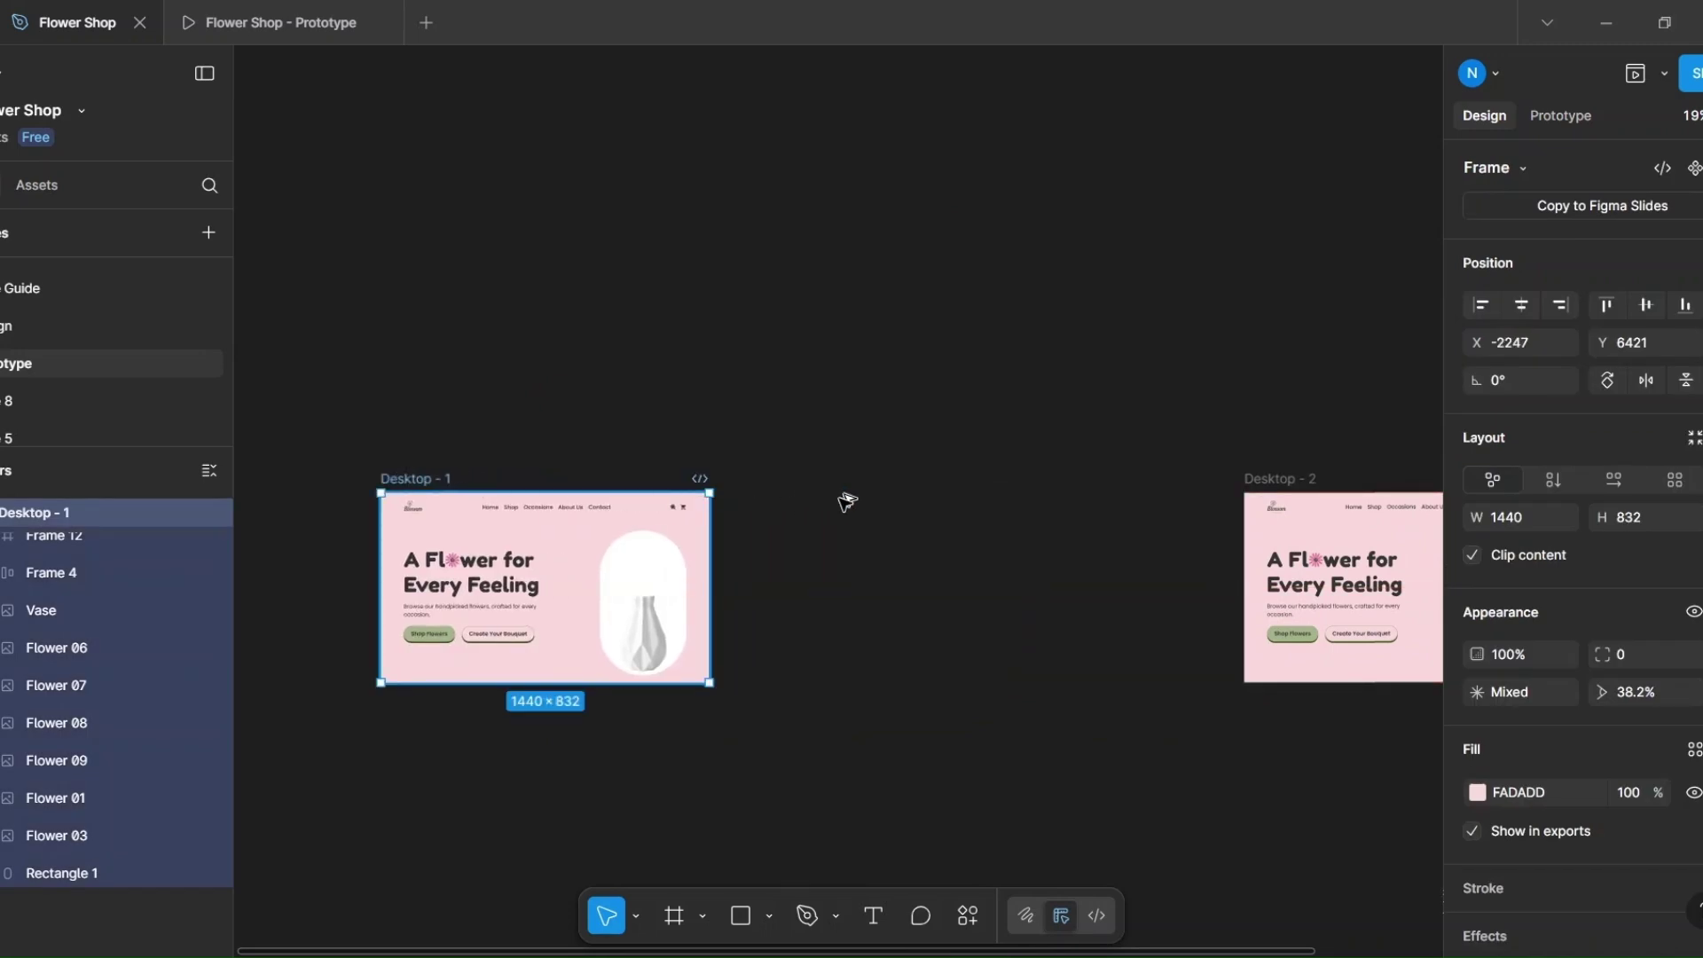
{"action": "key", "text": "ctrl+d"}
{"action": "left_click_drag", "start_coordinate": [902, 487], "coordinate": [832, 480]}
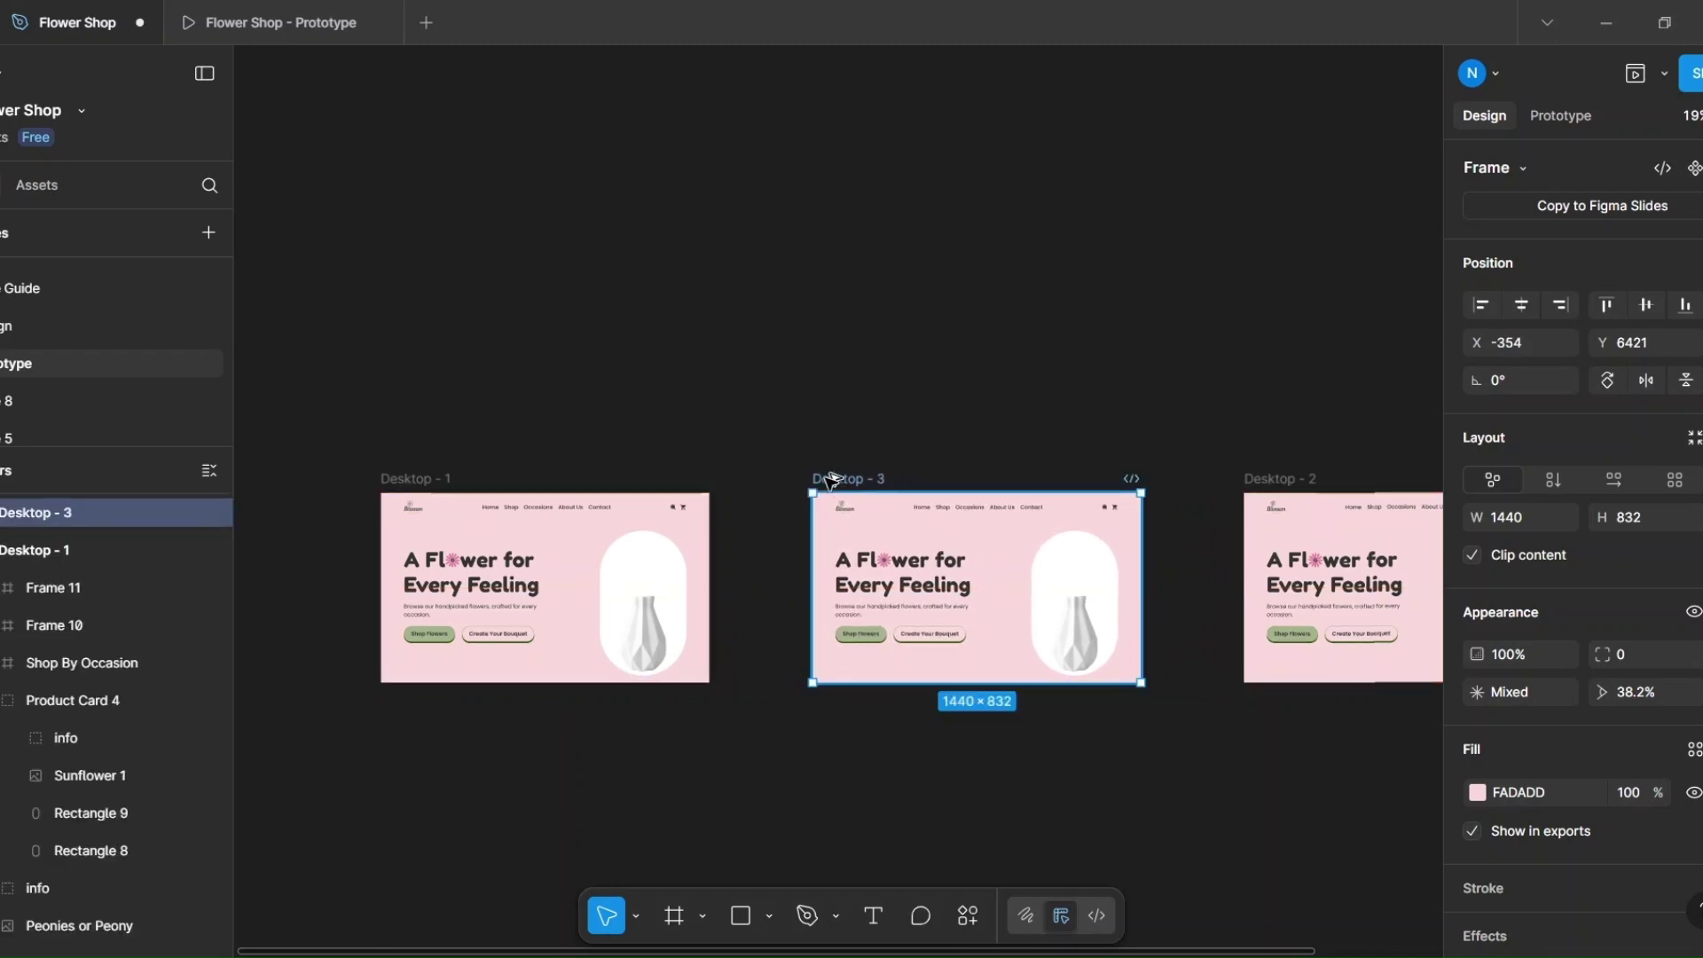
Step: In Desktop - 1's heading, move "A" up to about Y -88, "Flower" to Y -120 and "for" to Y -136
{"action": "left_click_drag", "start_coordinate": [562, 727], "coordinate": [728, 726]}
{"action": "scroll", "coordinate": [601, 561], "scroll_direction": "up", "scroll_amount": 10, "text": "ctrl"}
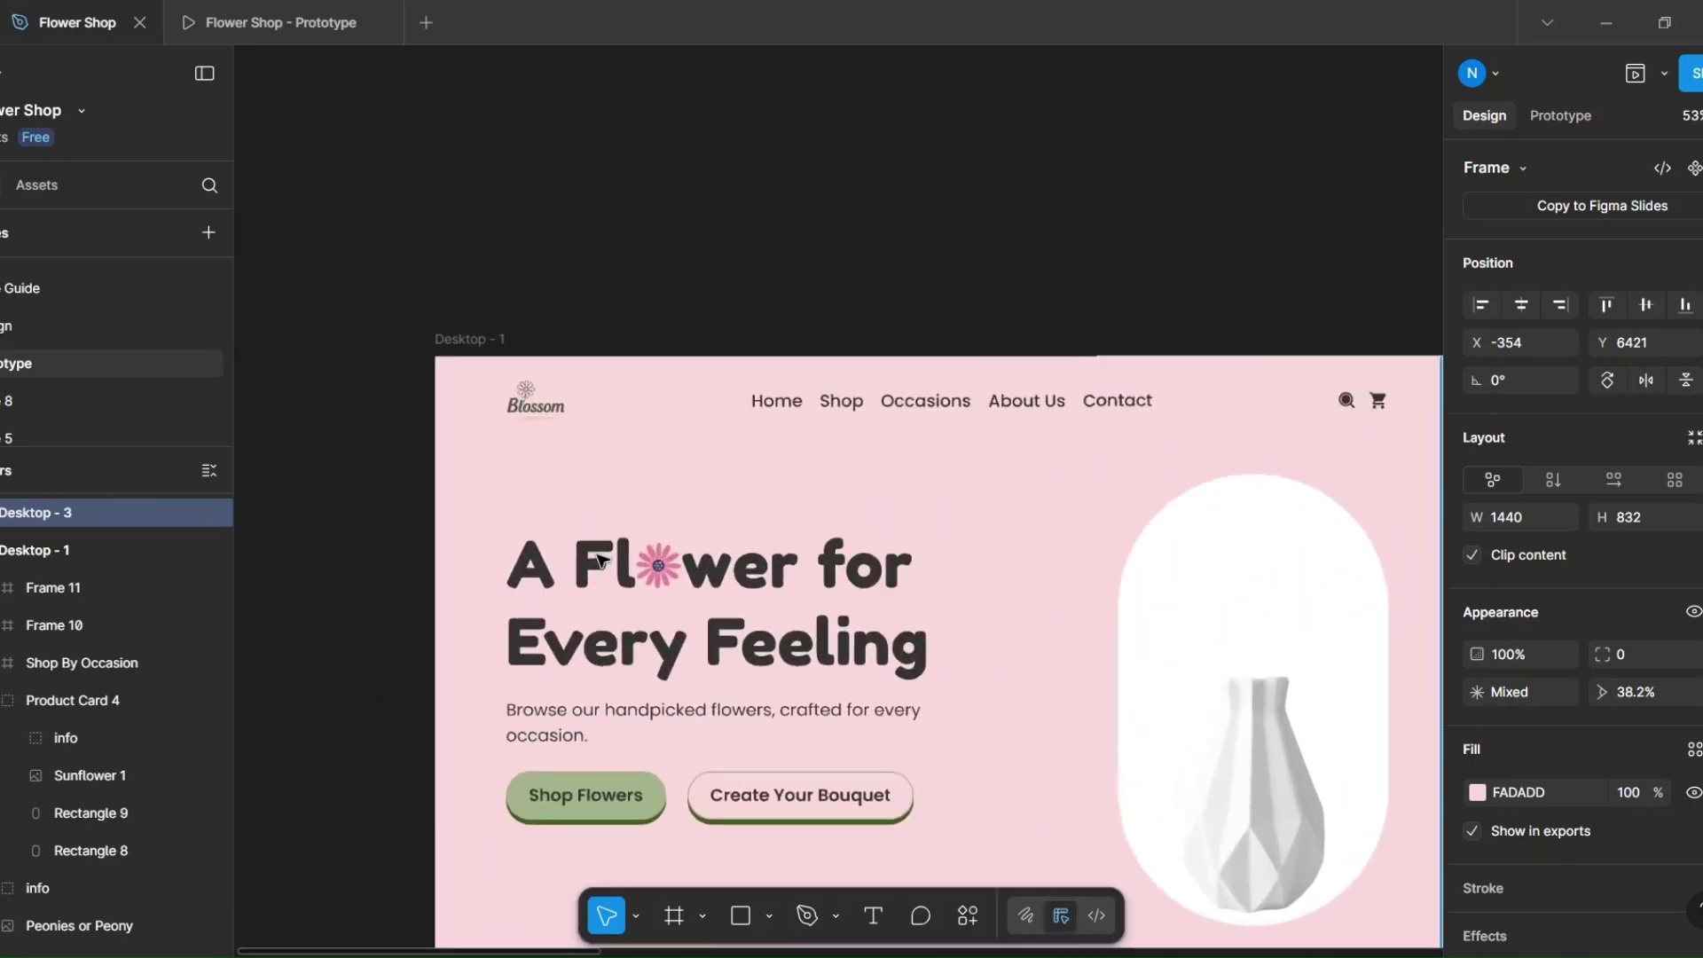
{"action": "scroll", "coordinate": [648, 596], "scroll_direction": "right", "scroll_amount": 2}
{"action": "left_click", "coordinate": [448, 573]}
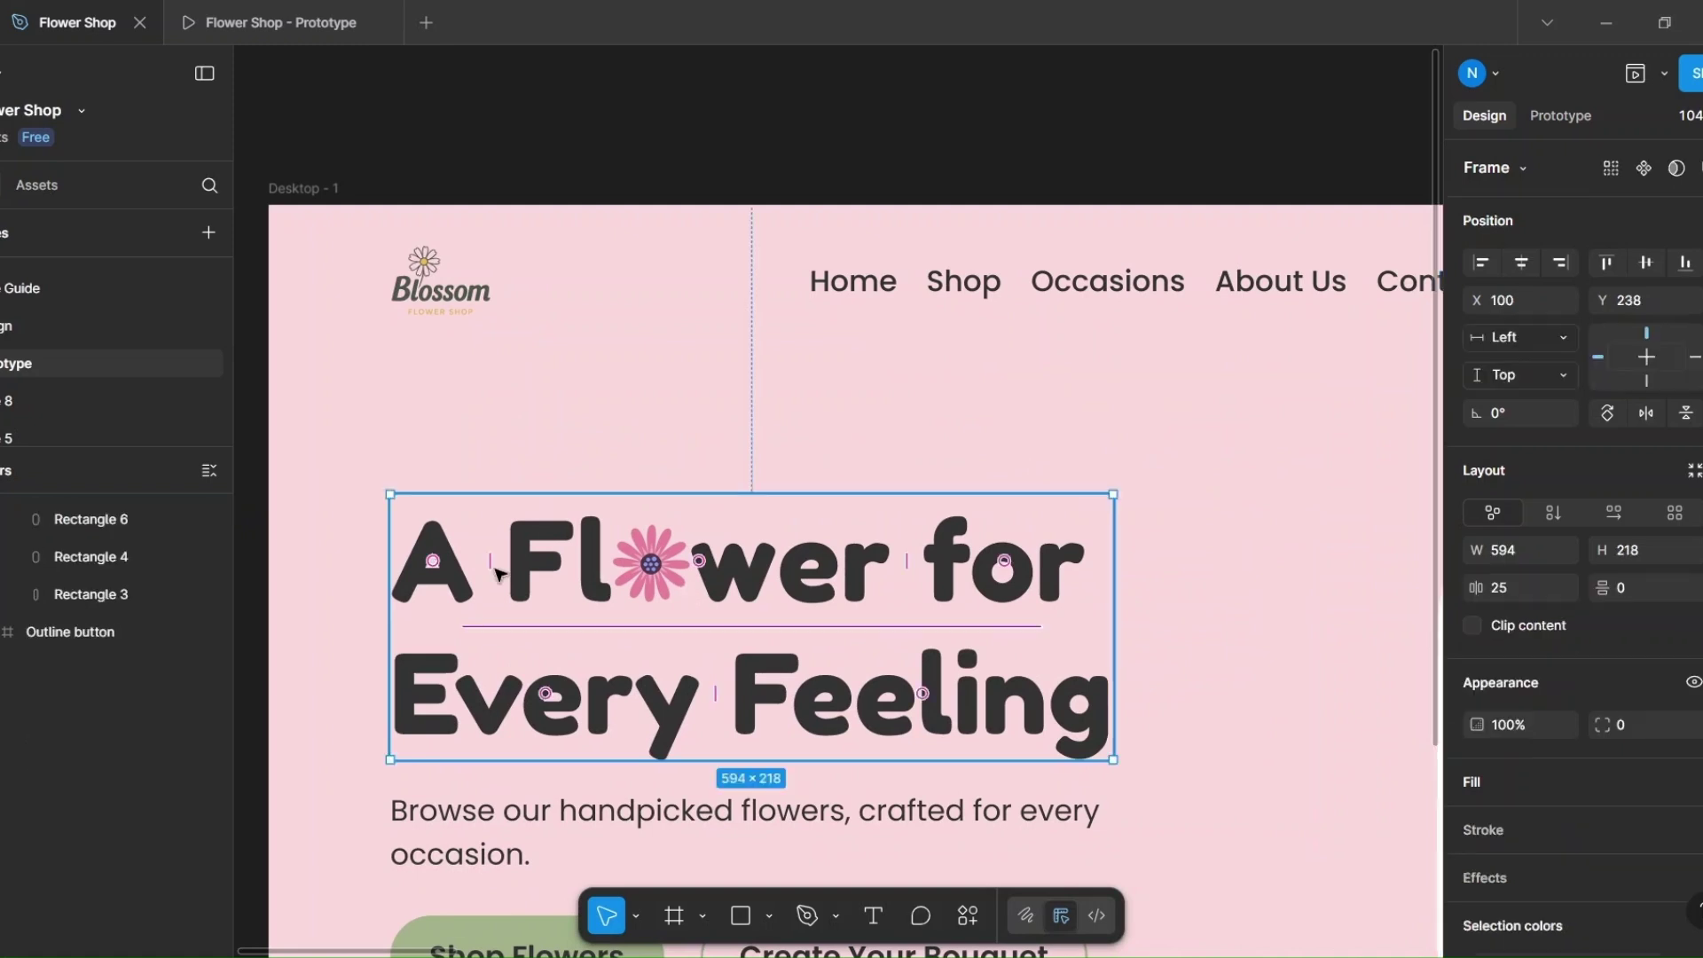
{"action": "double_click", "coordinate": [448, 572]}
{"action": "double_click", "coordinate": [447, 574]}
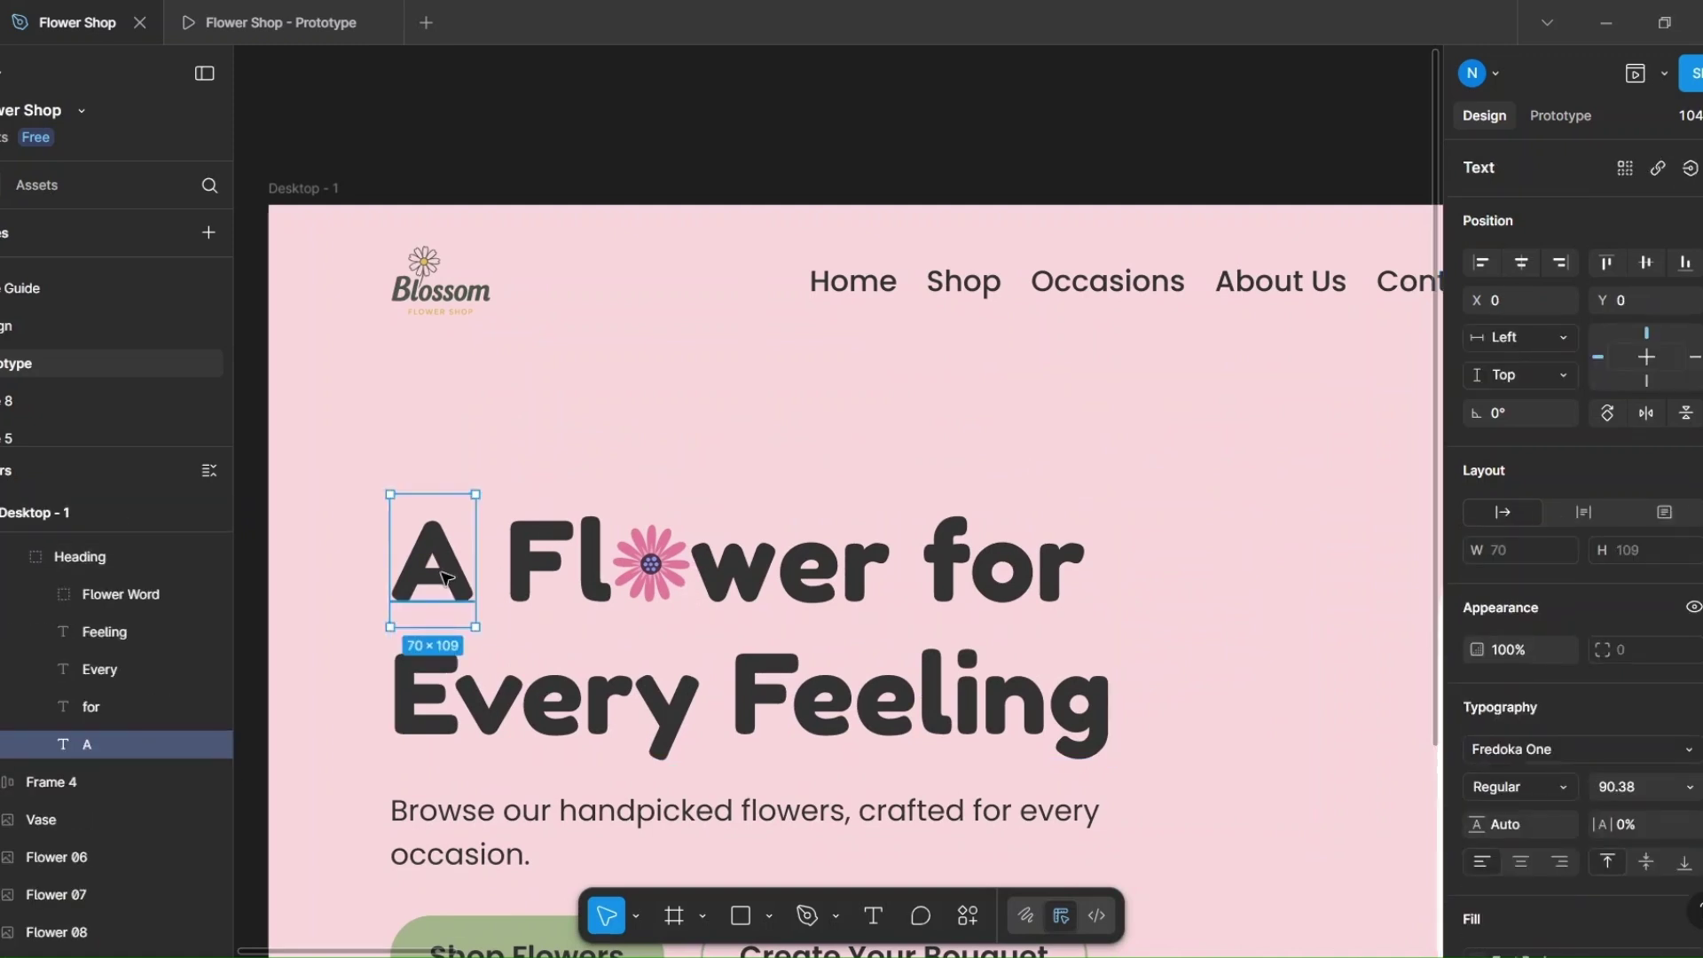
{"action": "left_click_drag", "start_coordinate": [441, 488], "coordinate": [532, 398]}
{"action": "left_click", "coordinate": [532, 535]}
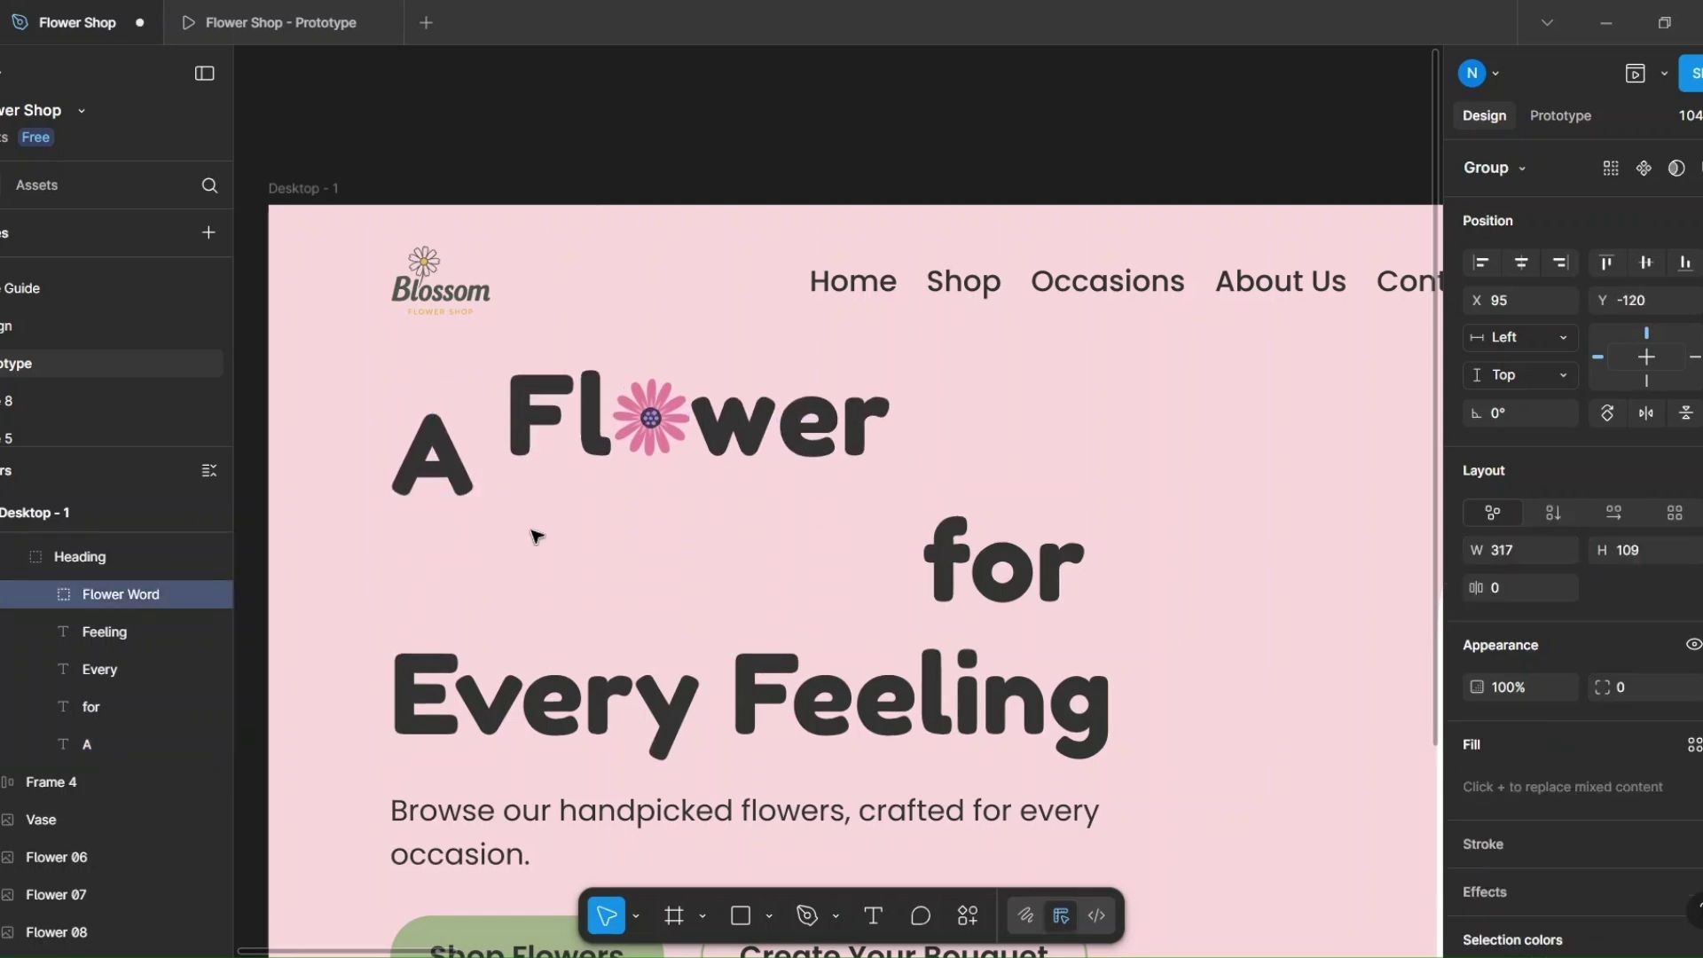
{"action": "left_click_drag", "start_coordinate": [951, 572], "coordinate": [950, 532]}
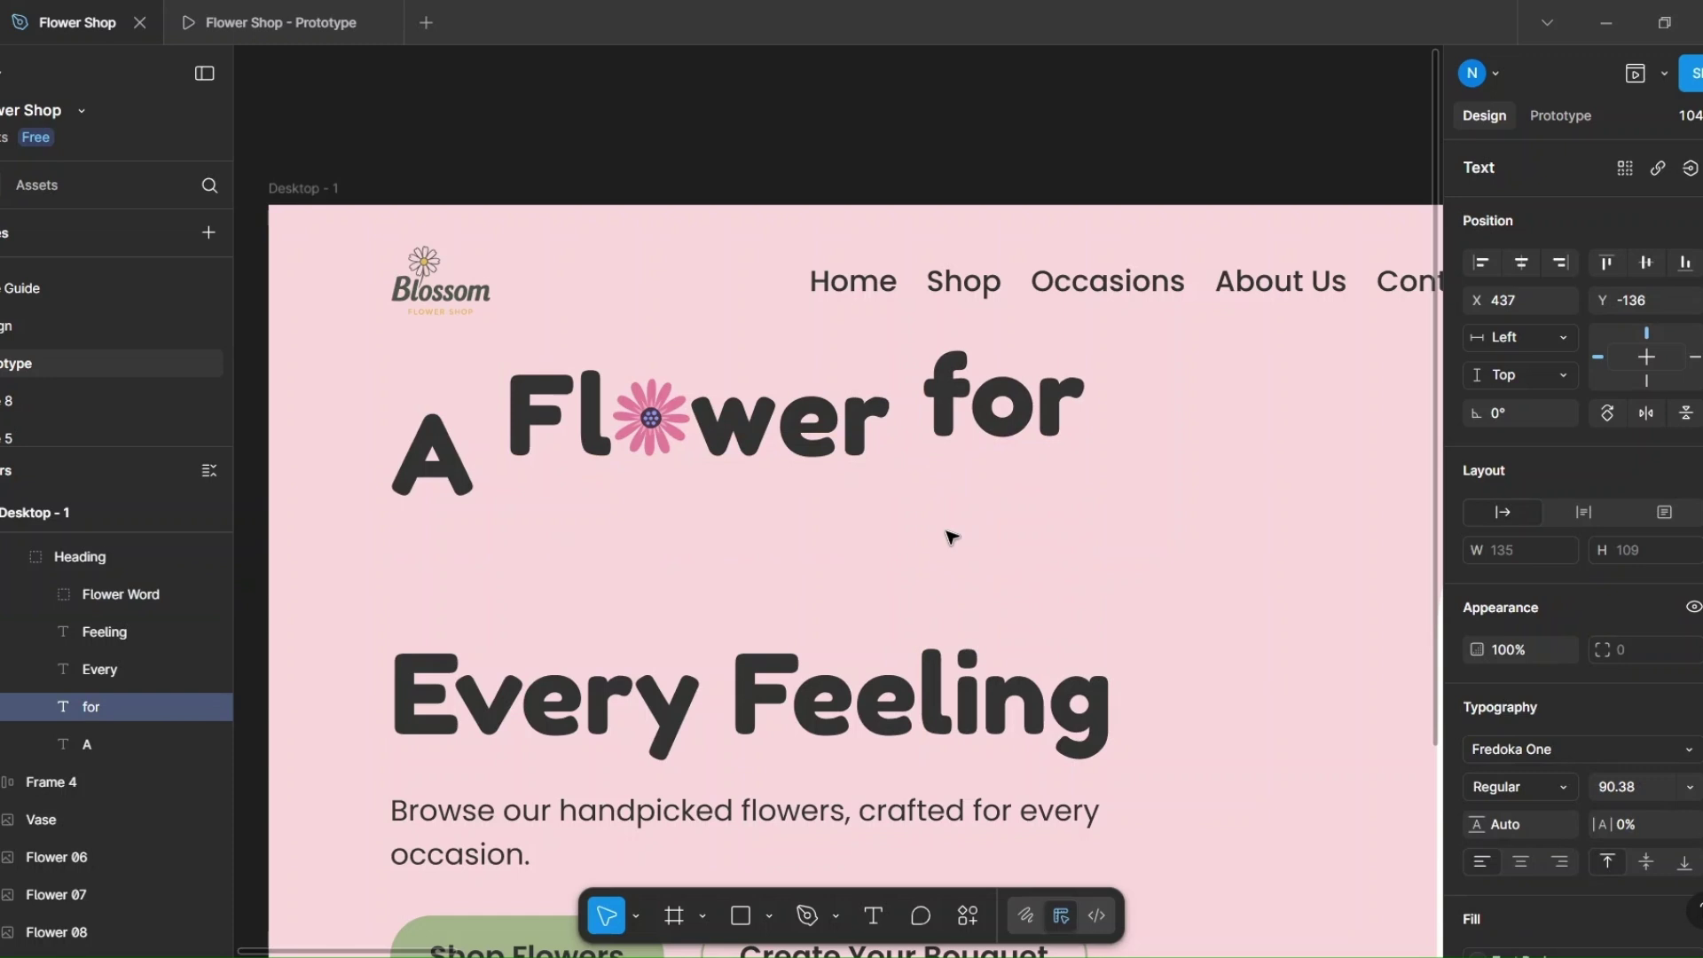
Step: Move the word "Every" down to about Y 197 and "Feeling" slightly lower, below the heading's frame
{"action": "left_click", "coordinate": [426, 701]}
{"action": "left_click_drag", "start_coordinate": [426, 701], "coordinate": [424, 715]}
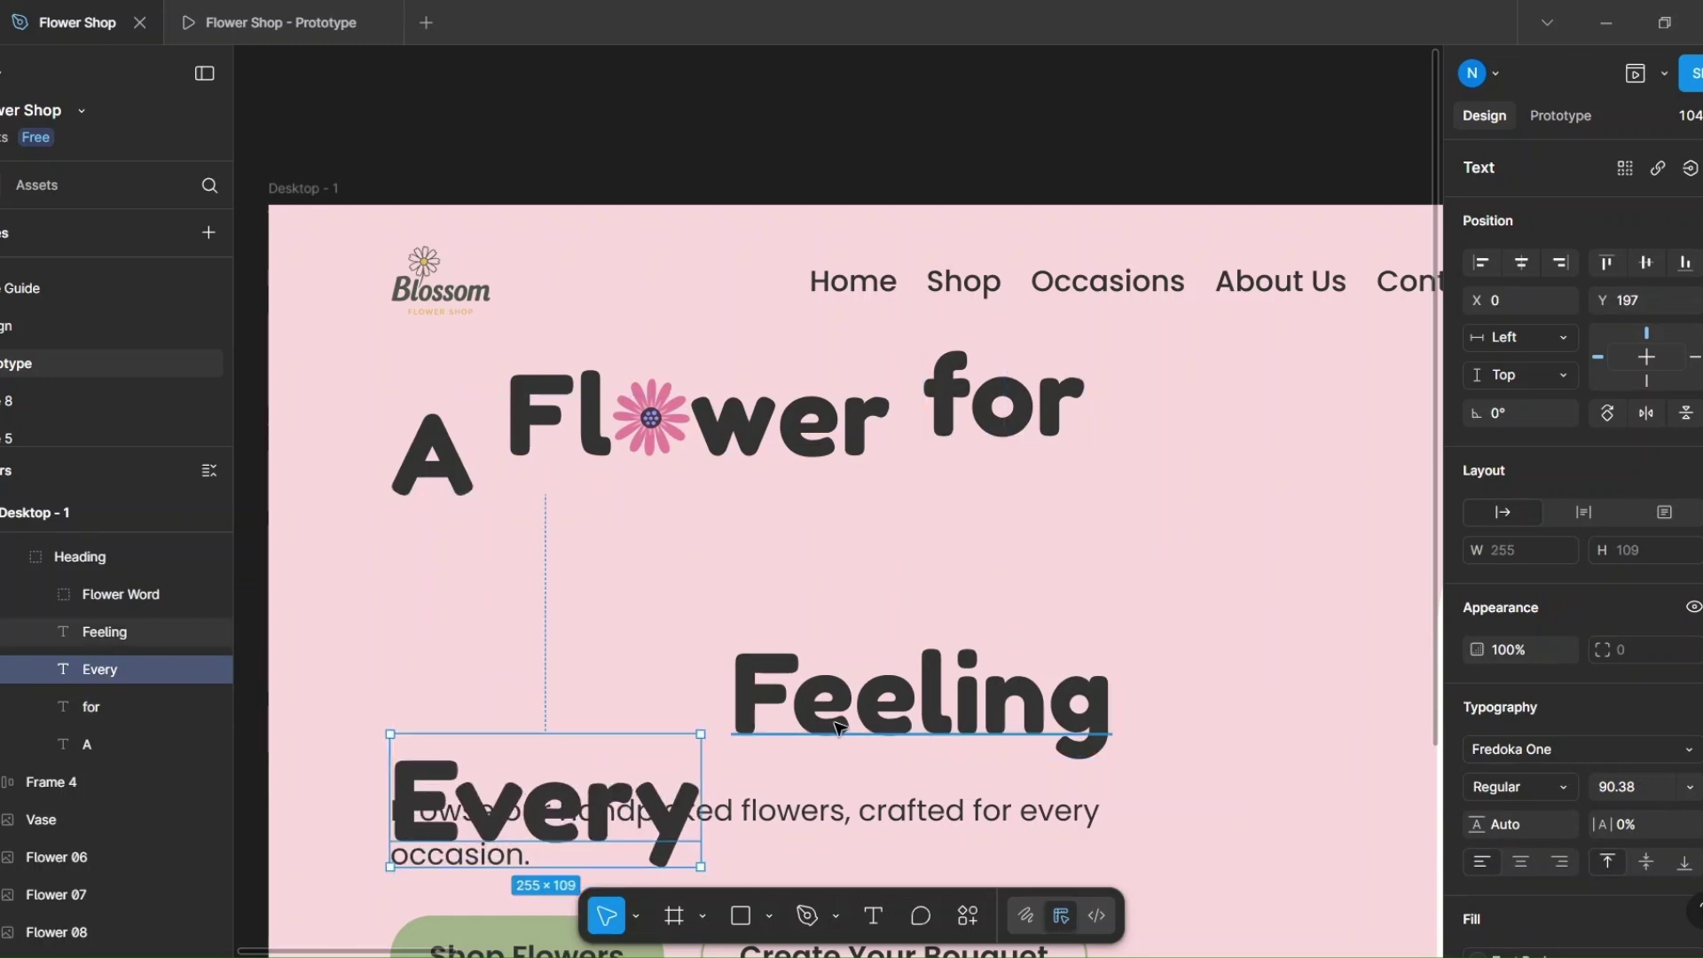
{"action": "left_click_drag", "start_coordinate": [785, 667], "coordinate": [785, 839]}
Step: Rotate the flower graphic that replaces the "o" in the word "Flower"
{"action": "double_click", "coordinate": [678, 434]}
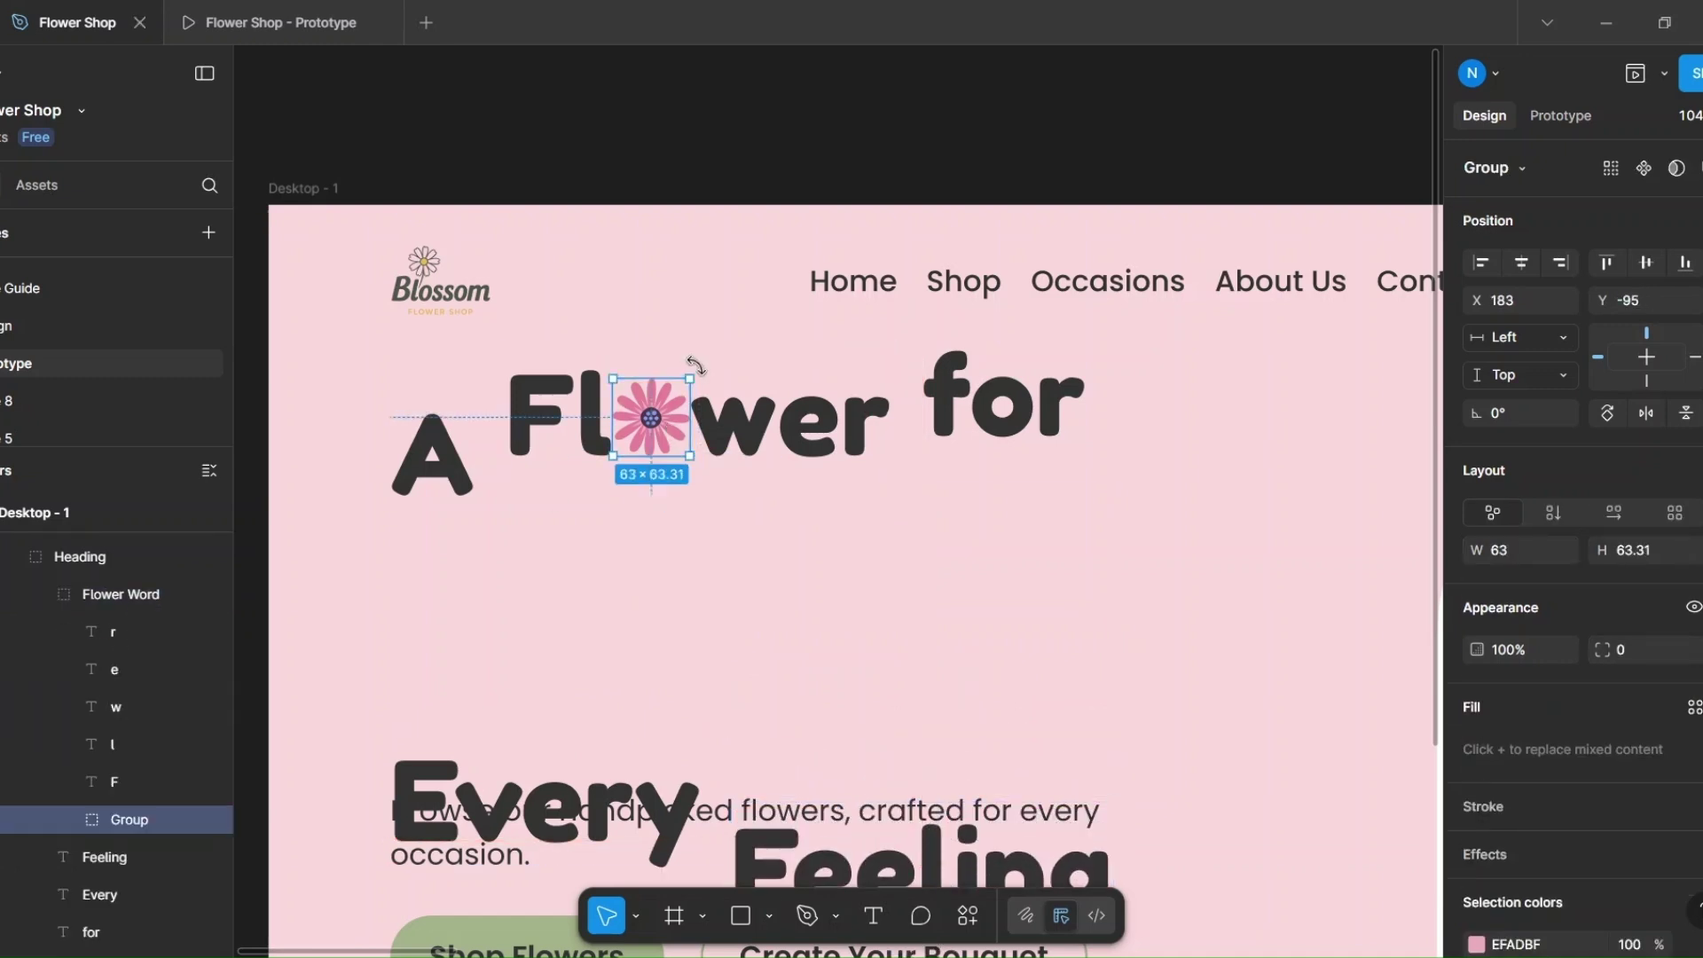
{"action": "left_click_drag", "start_coordinate": [697, 368], "coordinate": [609, 396]}
{"action": "left_click", "coordinate": [716, 153]}
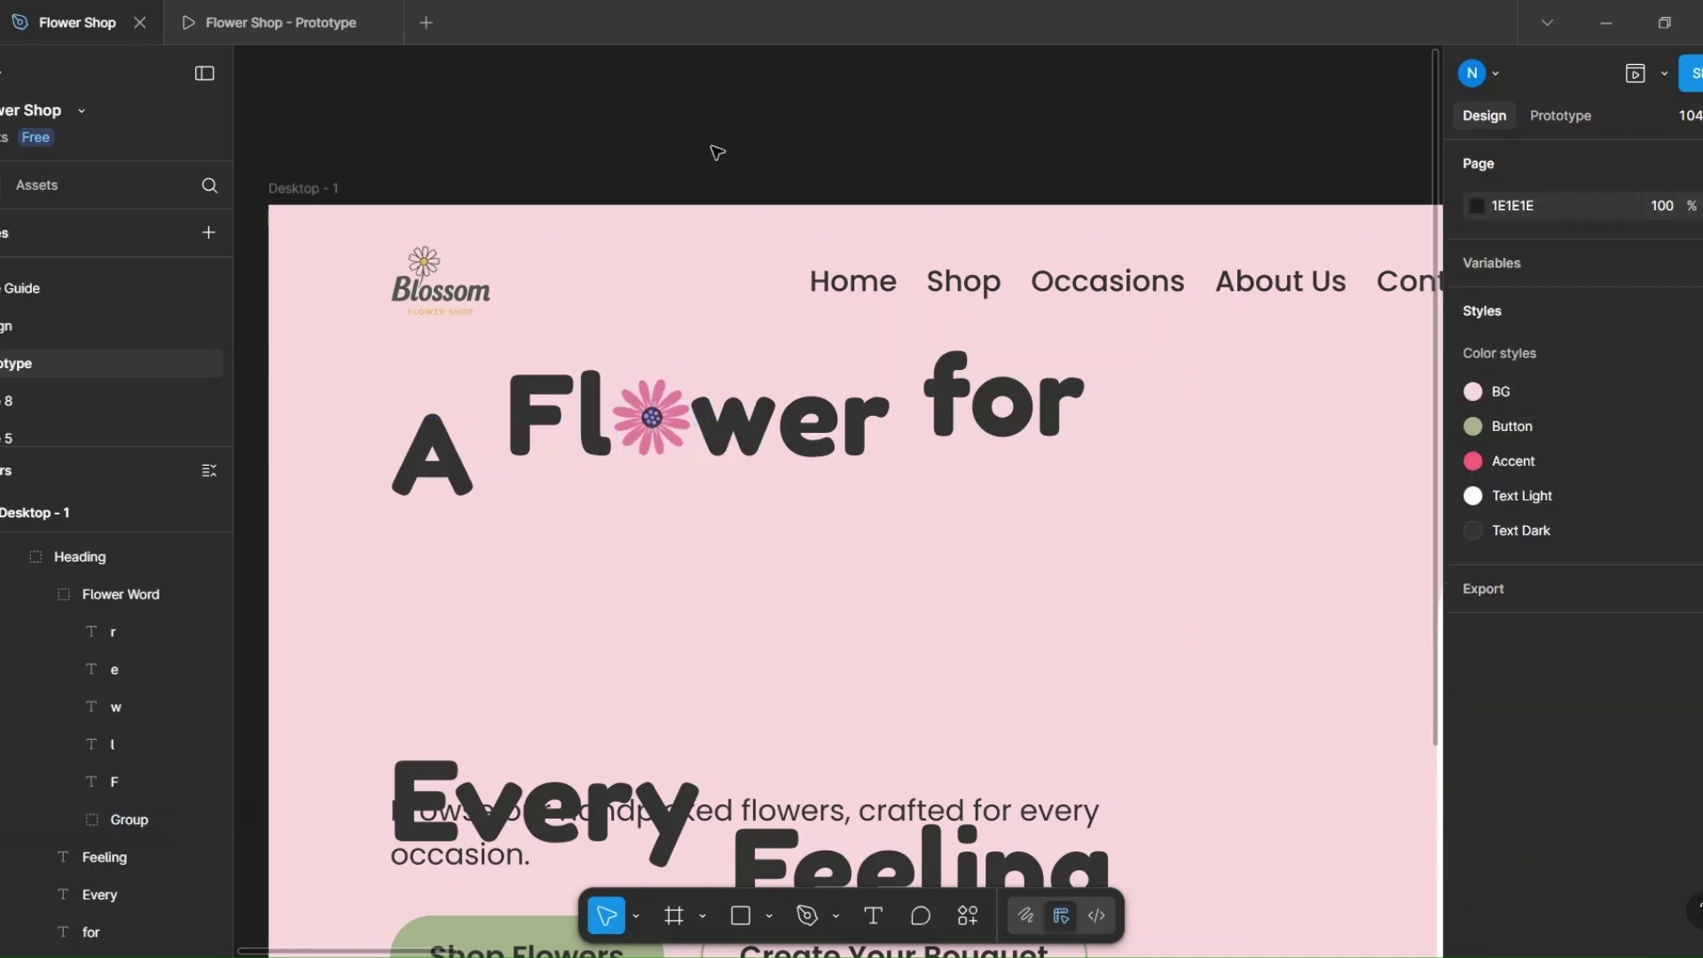
Step: Turn on Clip content for Desktop - 1's heading frame to hide the words moved outside it
{"action": "key", "text": "f"}
{"action": "left_click_drag", "start_coordinate": [391, 494], "coordinate": [1113, 760]}
{"action": "left_click", "coordinate": [1472, 589]}
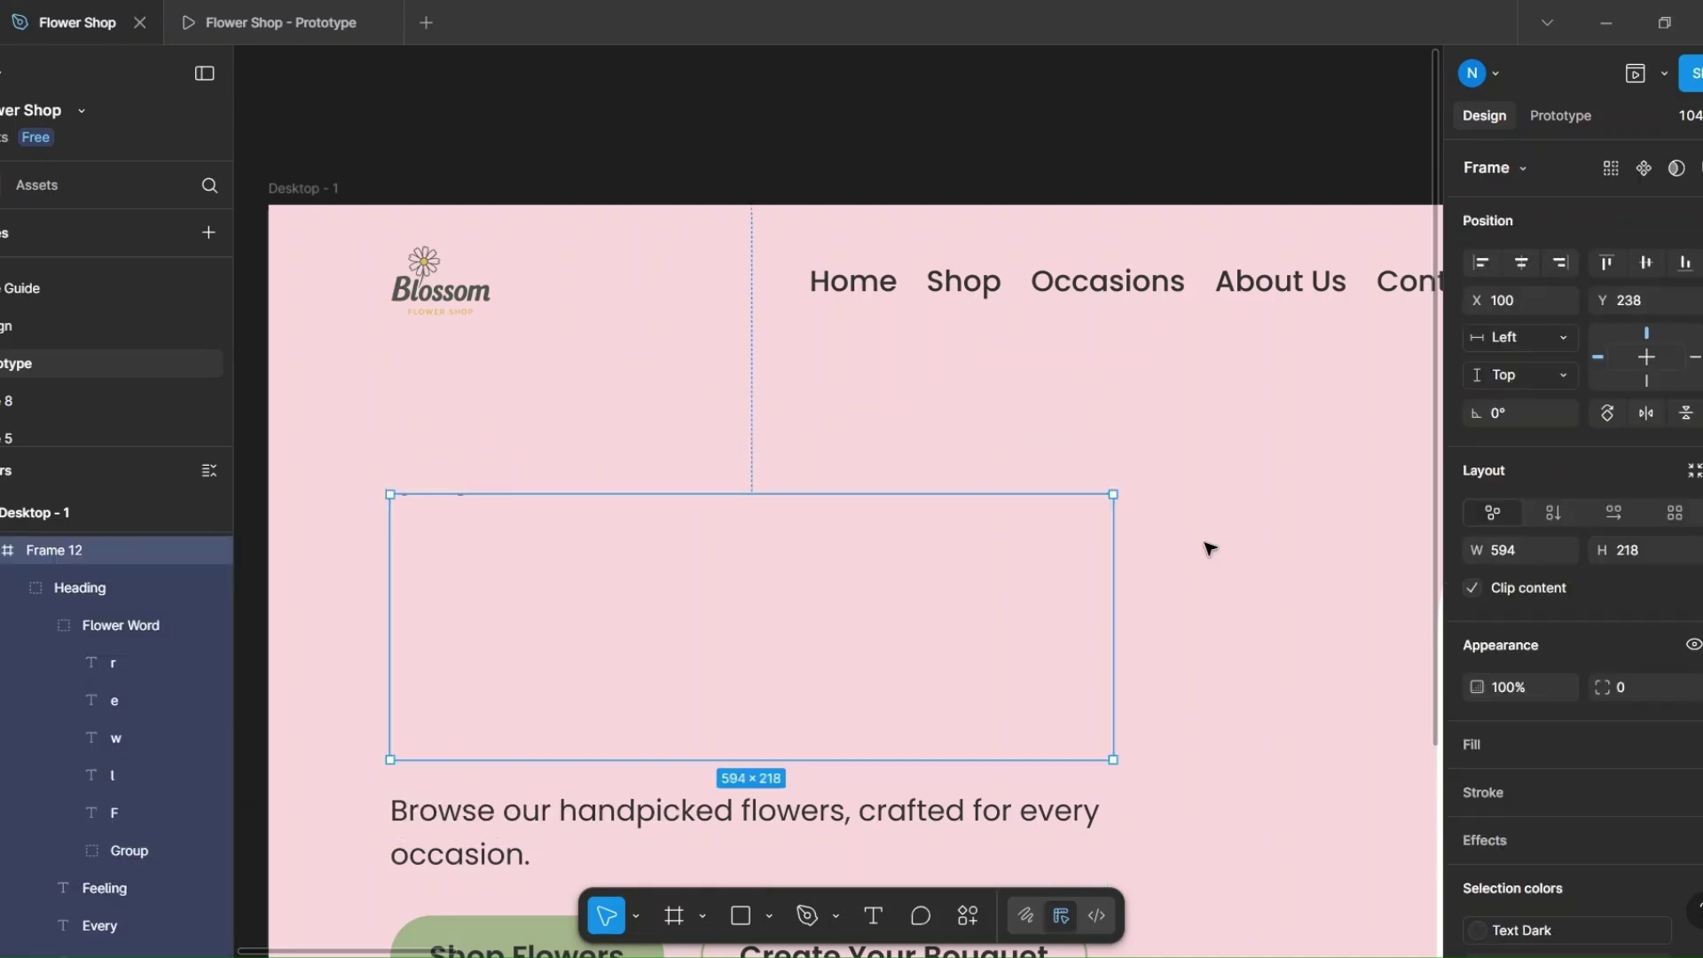
{"action": "left_click", "coordinate": [1470, 593]}
{"action": "left_click", "coordinate": [463, 467]}
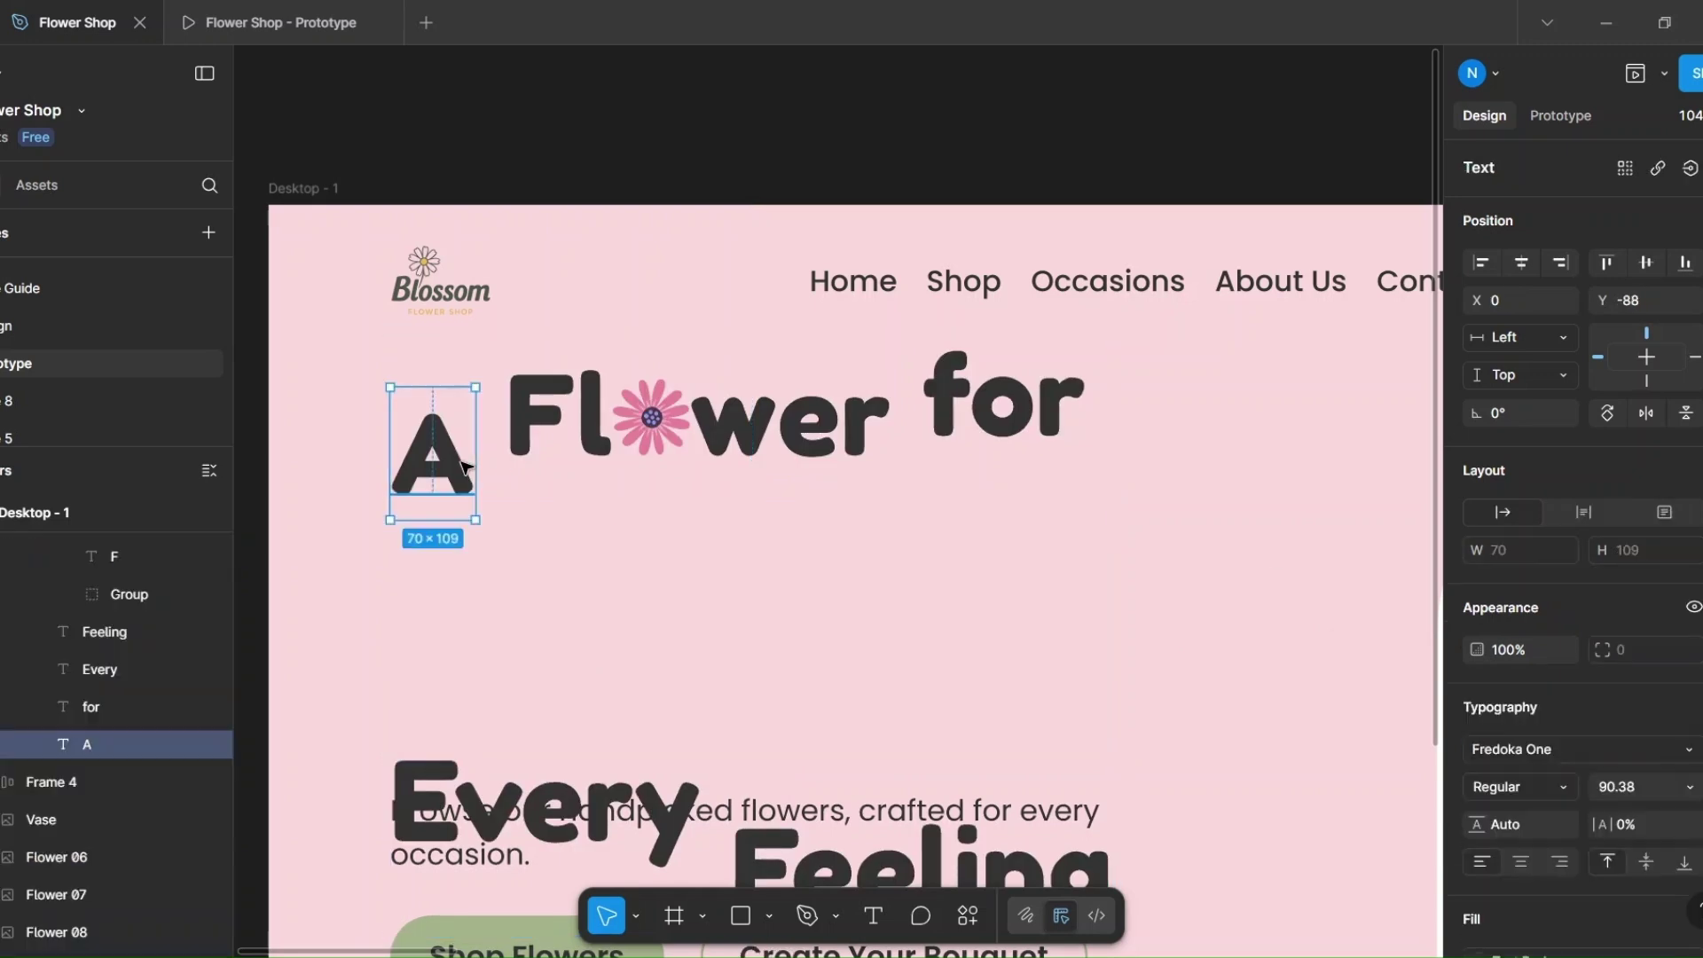
{"action": "left_click", "coordinate": [521, 628]}
{"action": "left_click", "coordinate": [1472, 590]}
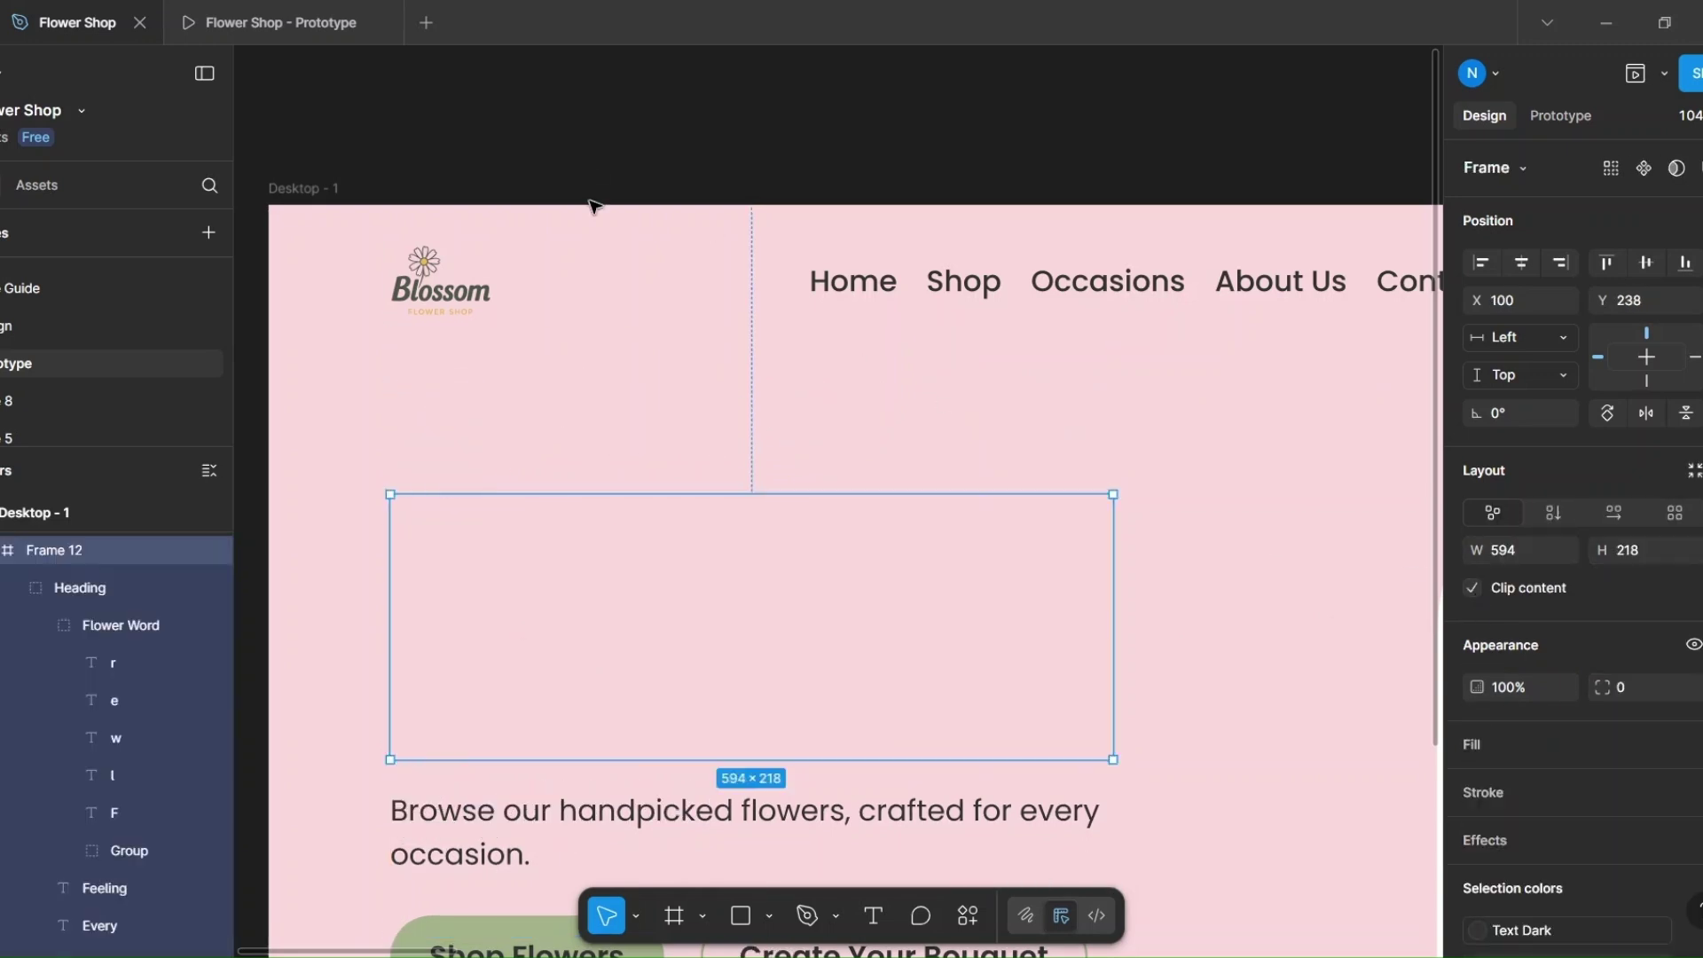
{"action": "key", "text": "Escape"}
{"action": "scroll", "coordinate": [578, 513], "scroll_direction": "down", "scroll_amount": 10}
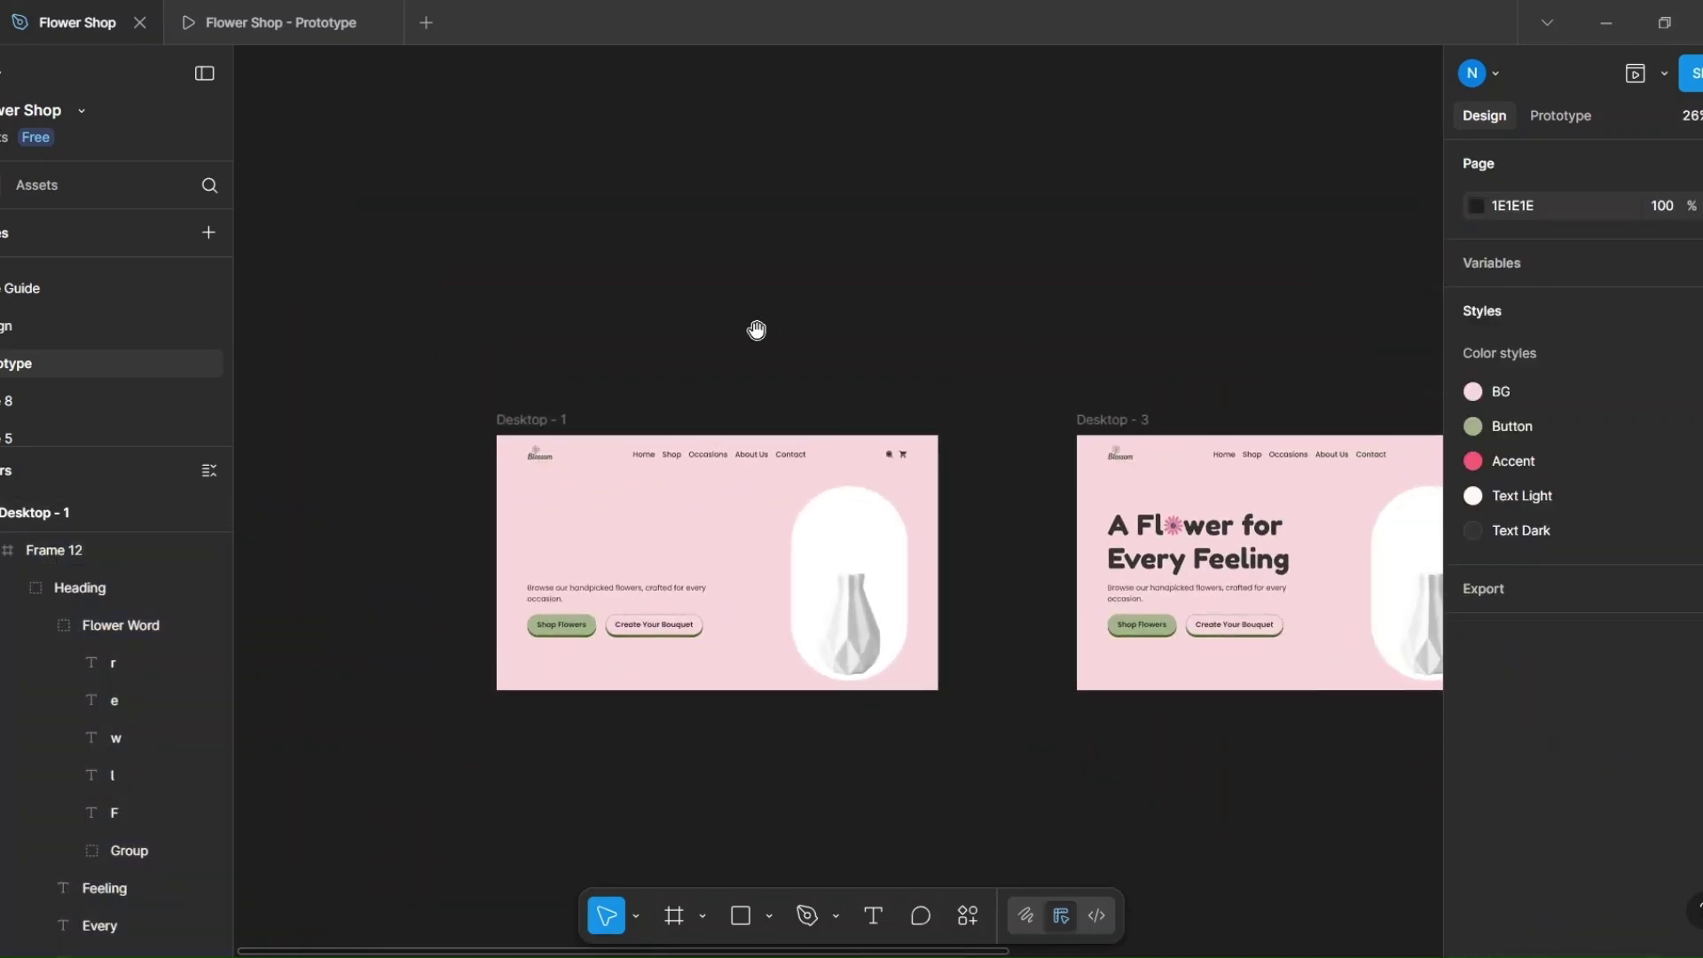
Step: Rename the middle frame as Desktop - 2 and the frame with the flower-filled vase as Desktop - 3
{"action": "scroll", "coordinate": [757, 330], "scroll_direction": "right", "scroll_amount": 3}
{"action": "scroll", "coordinate": [754, 335], "scroll_direction": "down", "scroll_amount": 4}
{"action": "scroll", "coordinate": [920, 309], "scroll_direction": "right", "scroll_amount": 1}
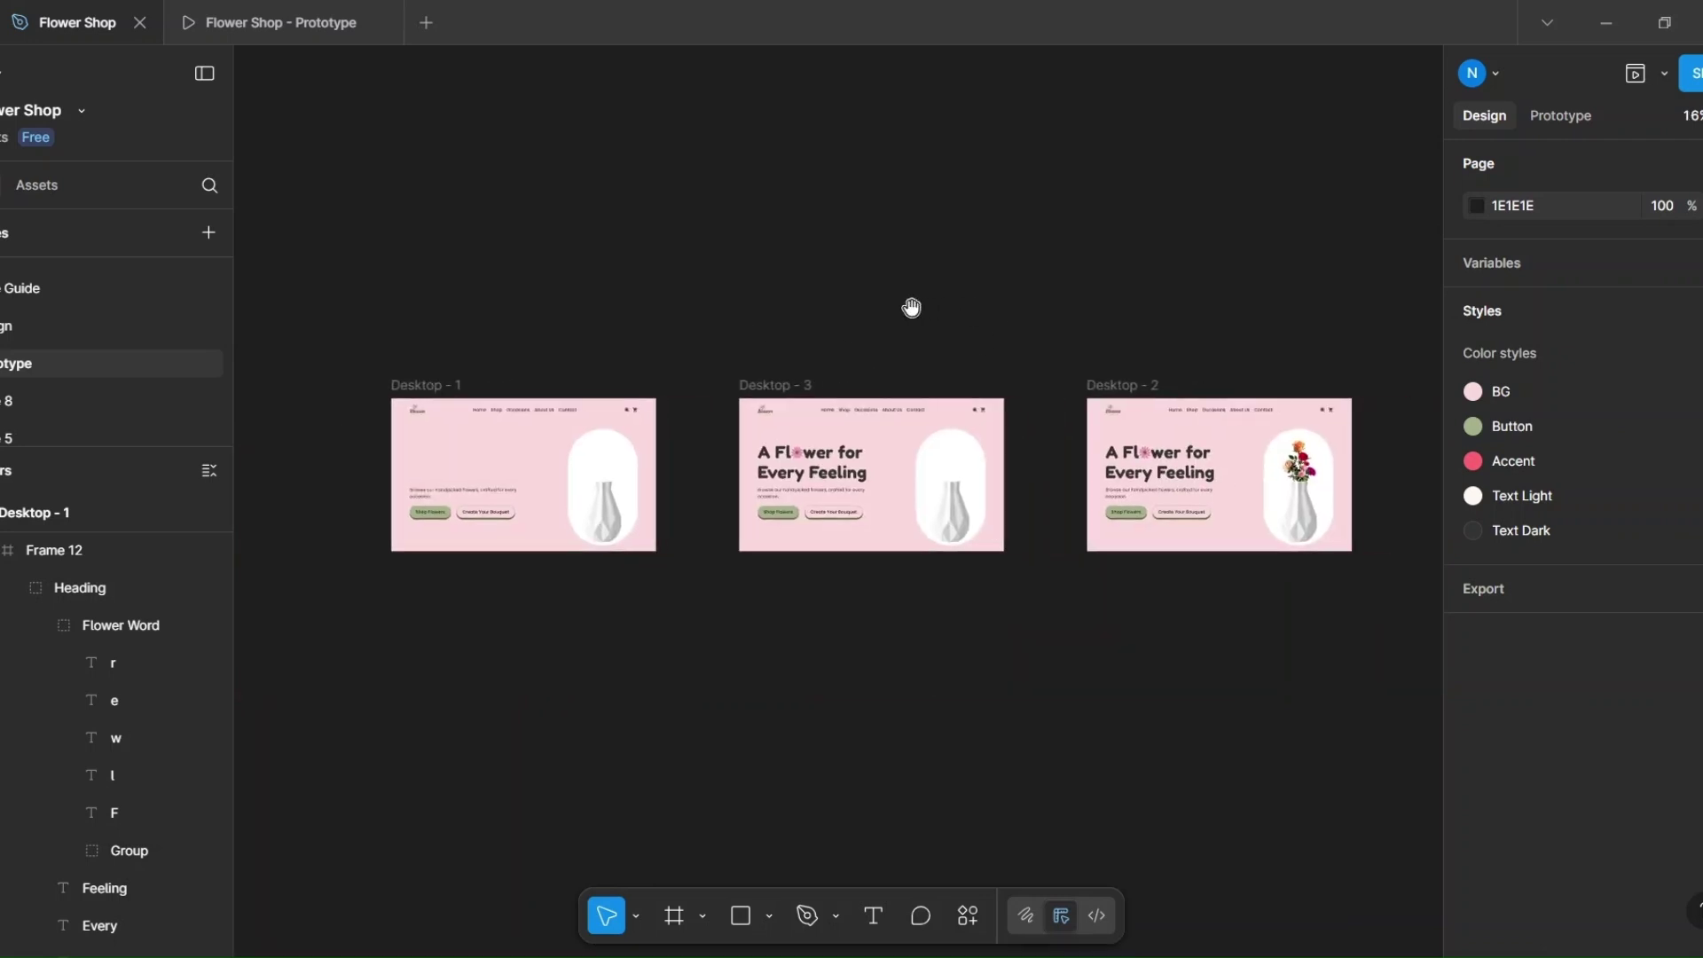
{"action": "left_click", "coordinate": [814, 387]}
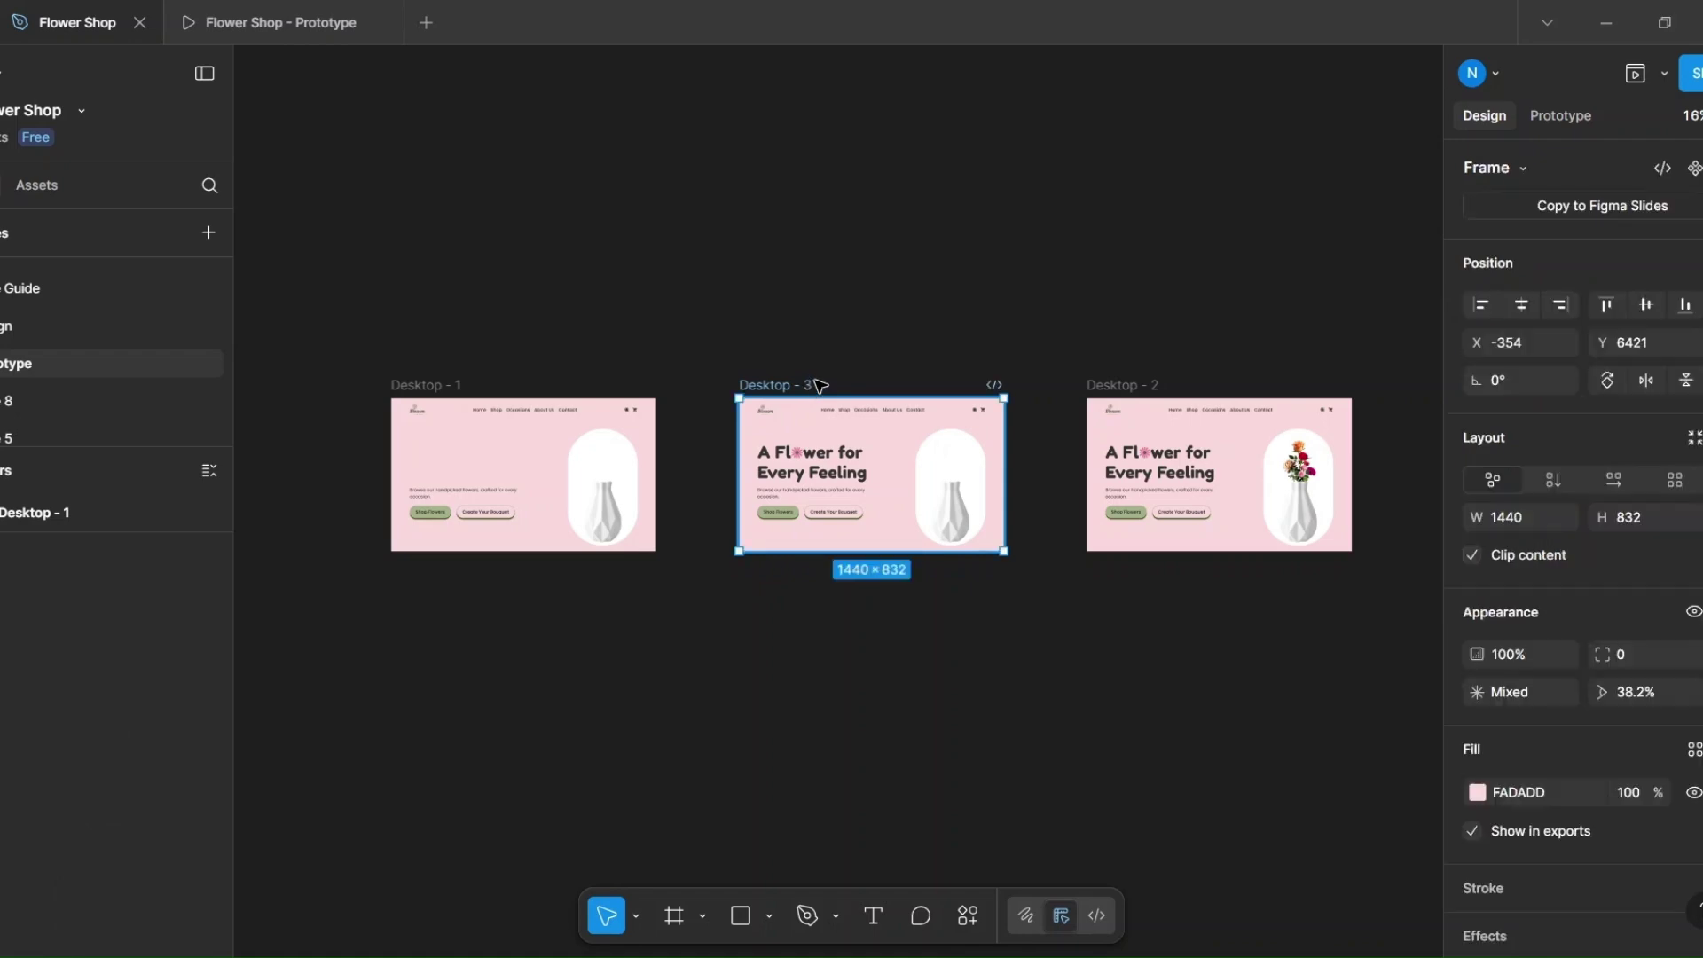
{"action": "double_click", "coordinate": [815, 385]}
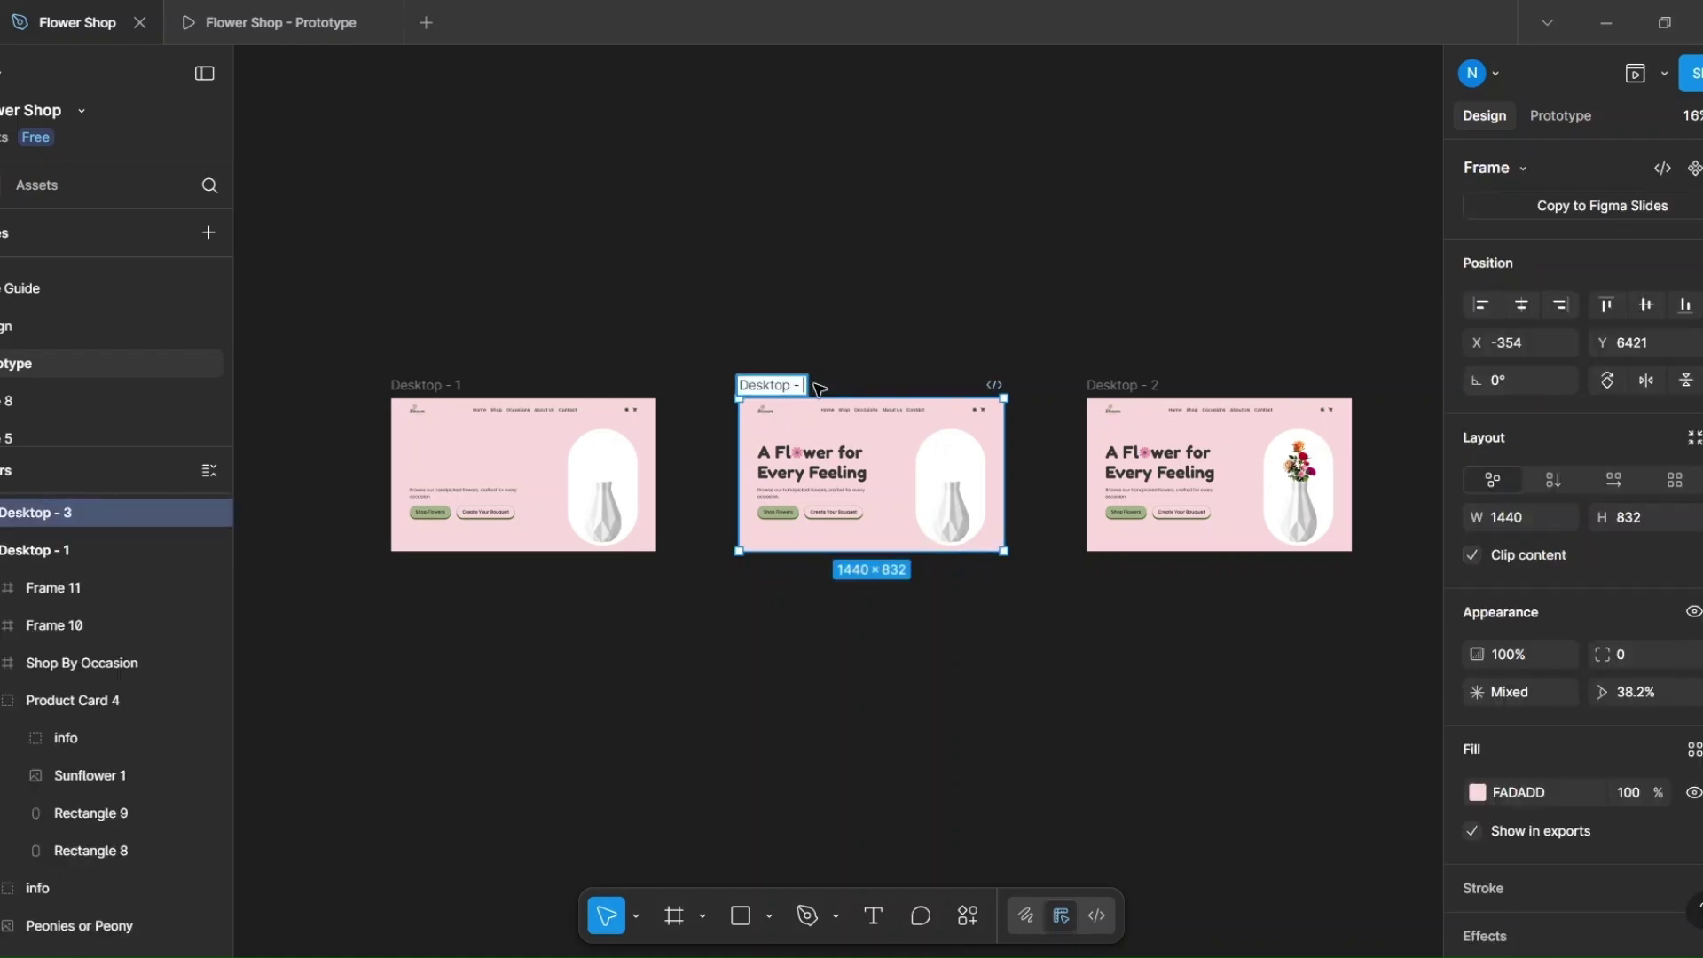
{"action": "left_click", "coordinate": [1165, 388]}
{"action": "double_click", "coordinate": [1156, 386]}
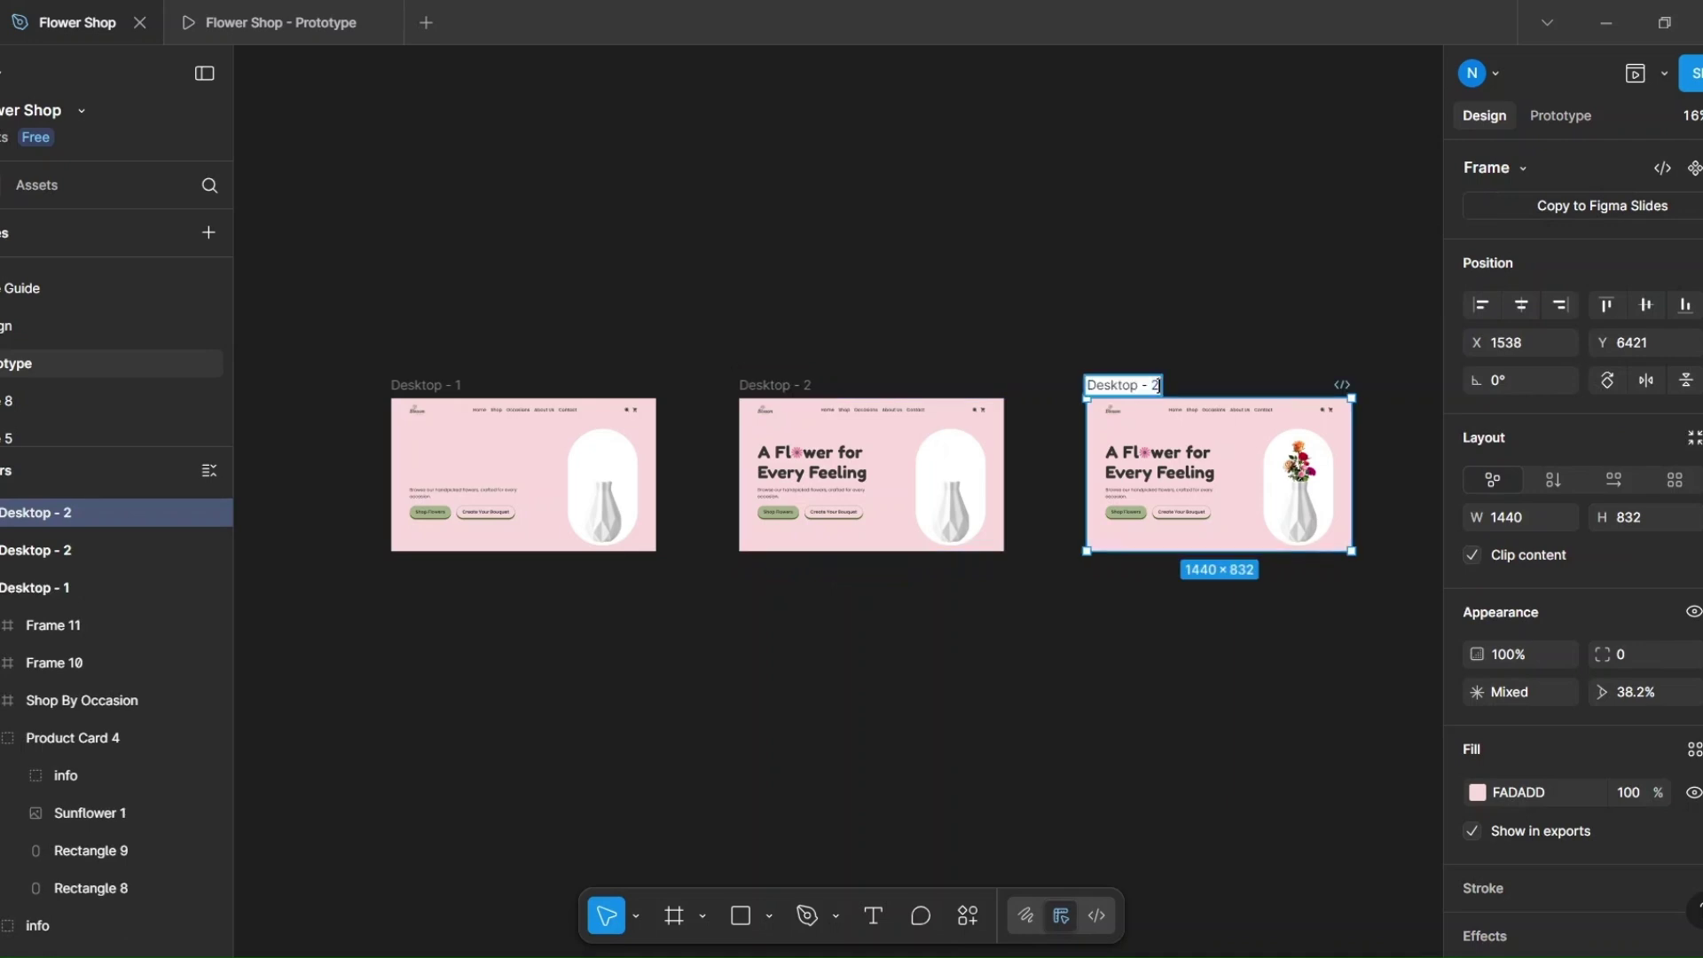
{"action": "left_click", "coordinate": [1160, 335]}
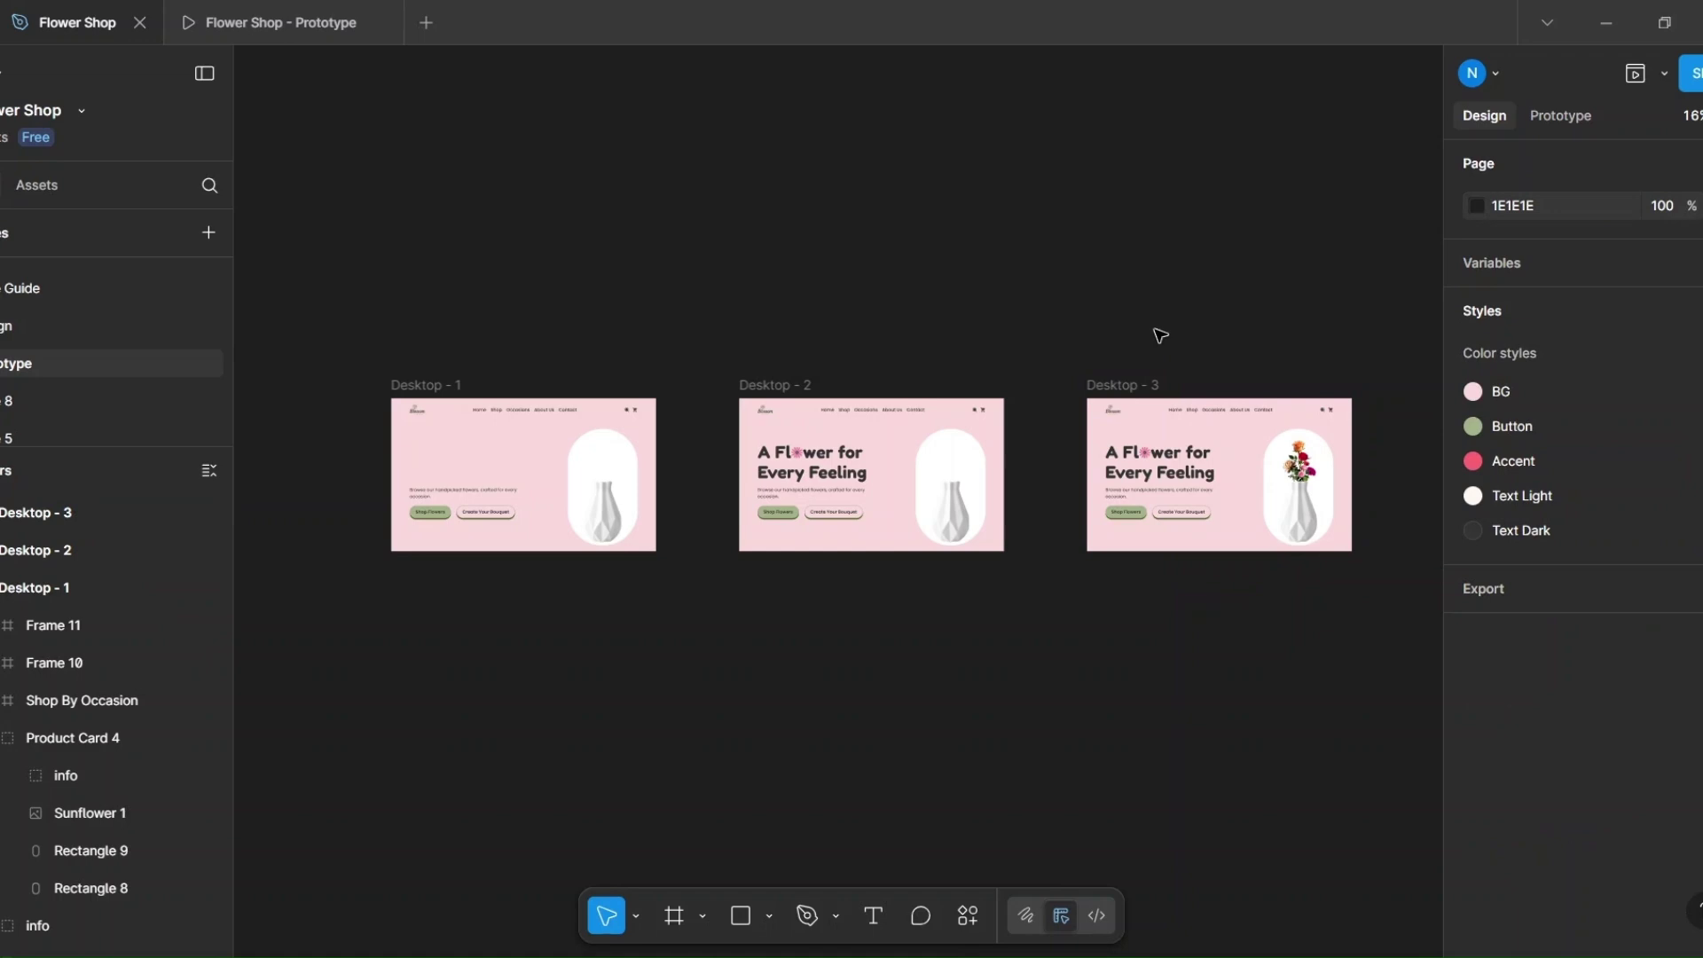
Step: Connect Desktop - 1 to Desktop - 2 with a prototype interaction triggered After delay
{"action": "key", "text": "shift+e"}
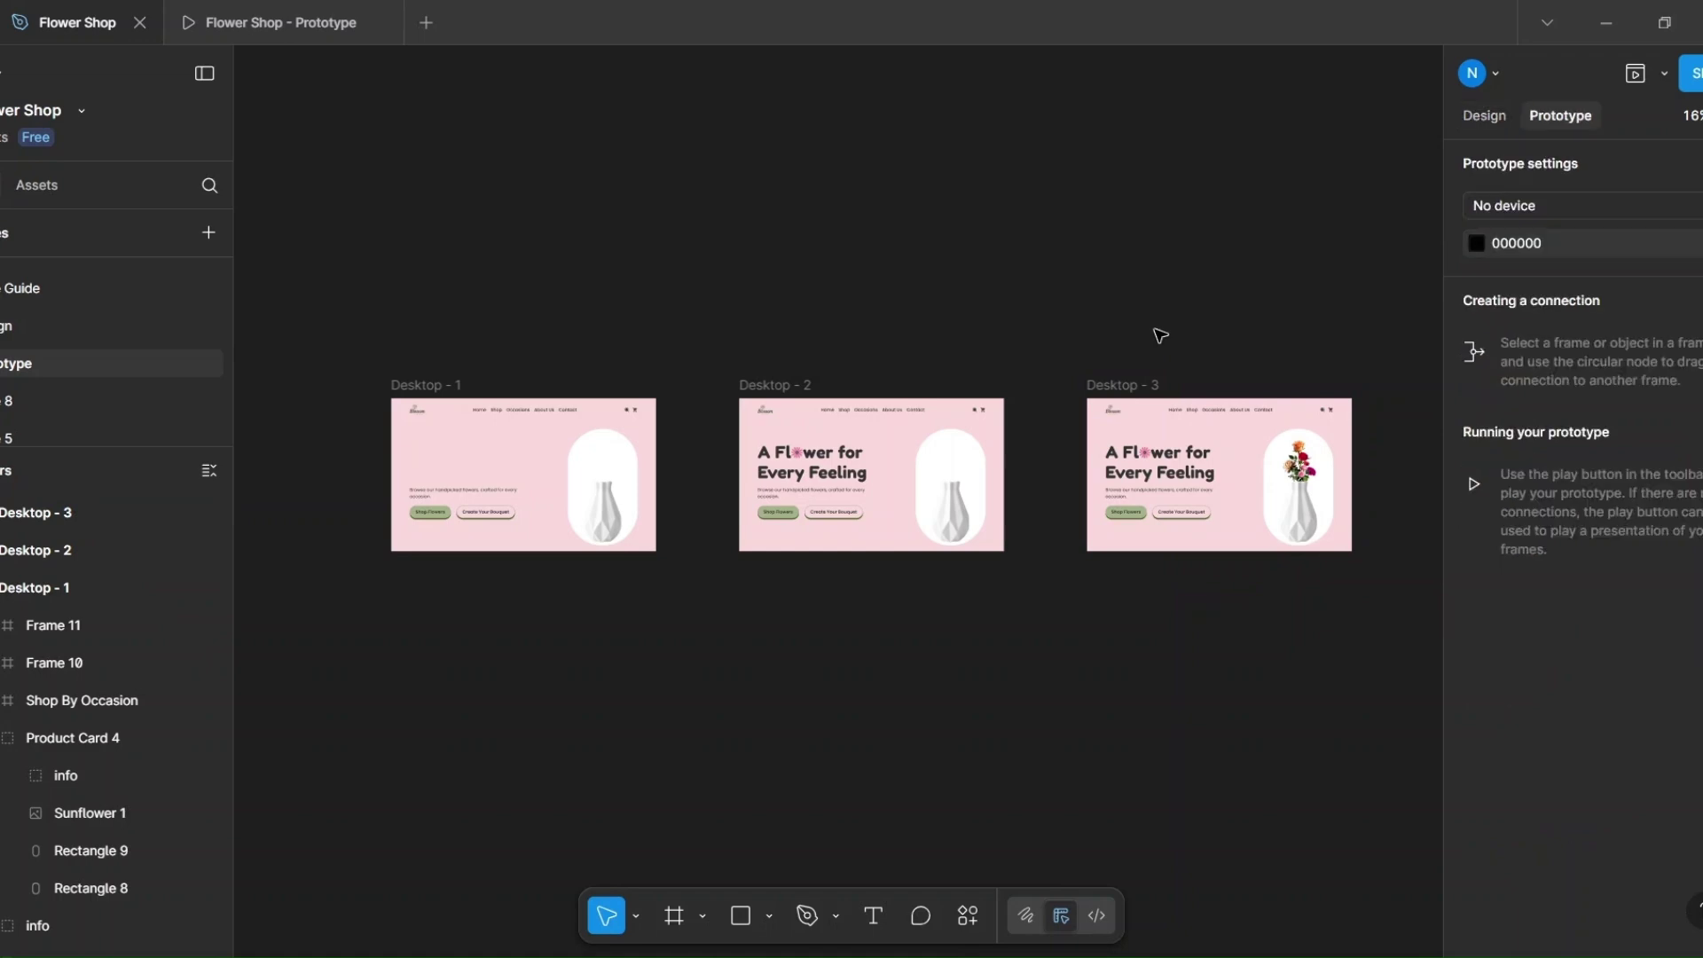
{"action": "left_click", "coordinate": [403, 384]}
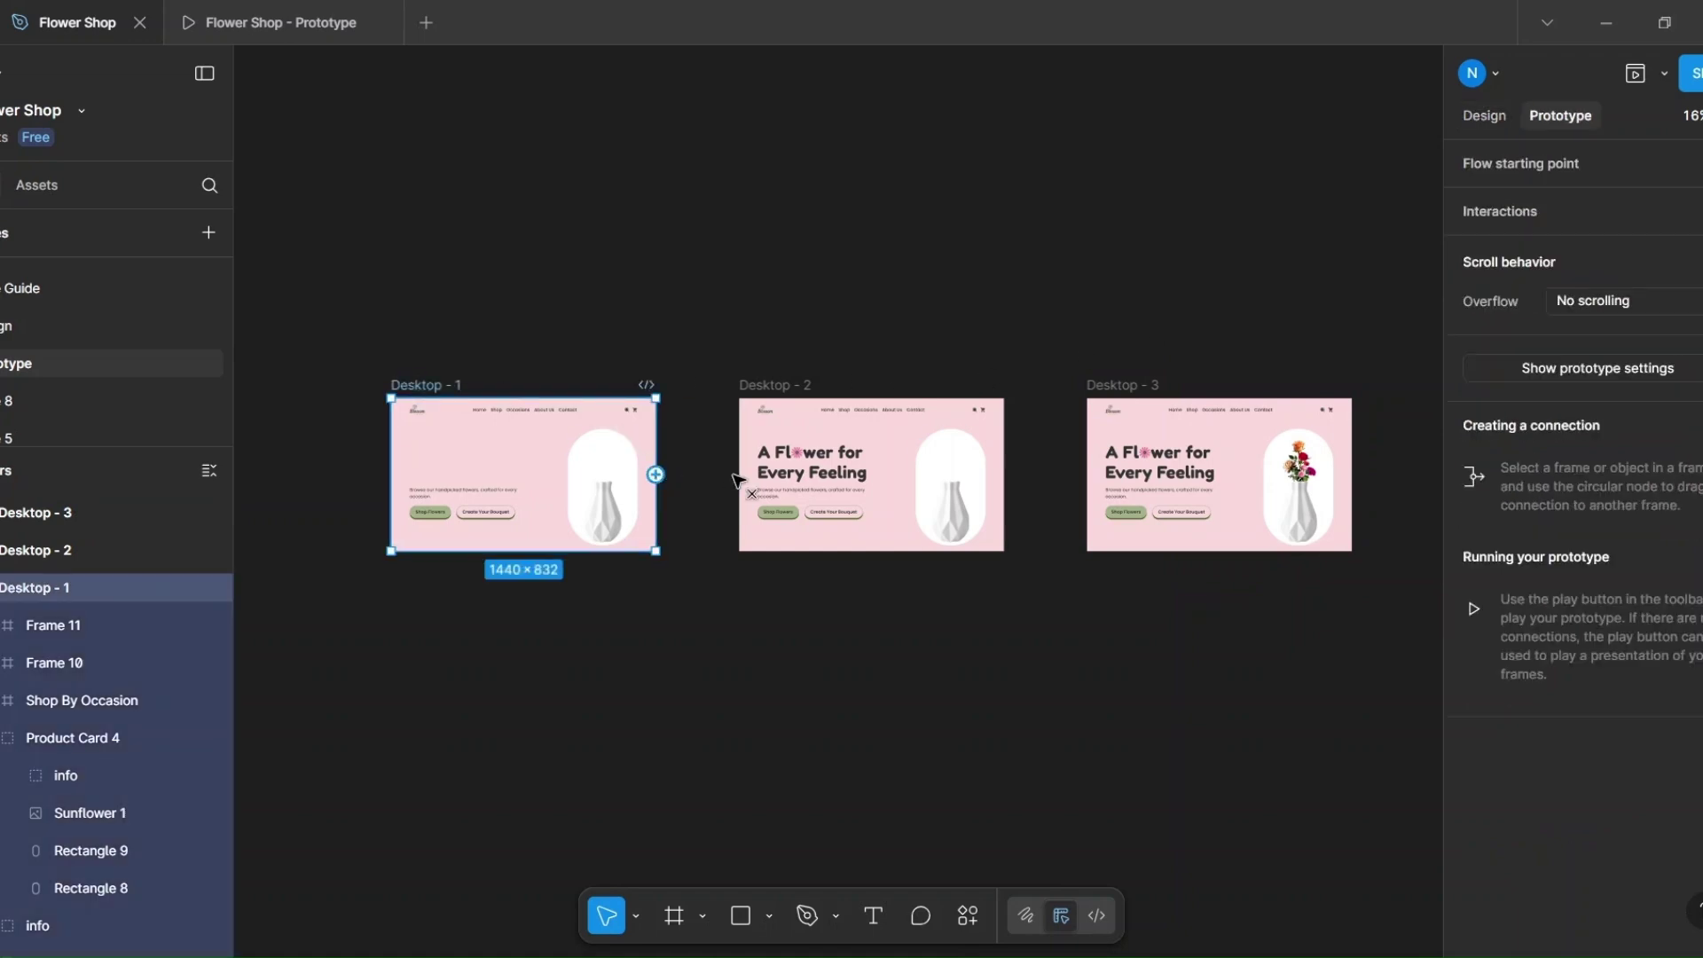
{"action": "left_click_drag", "start_coordinate": [734, 480], "coordinate": [777, 493]}
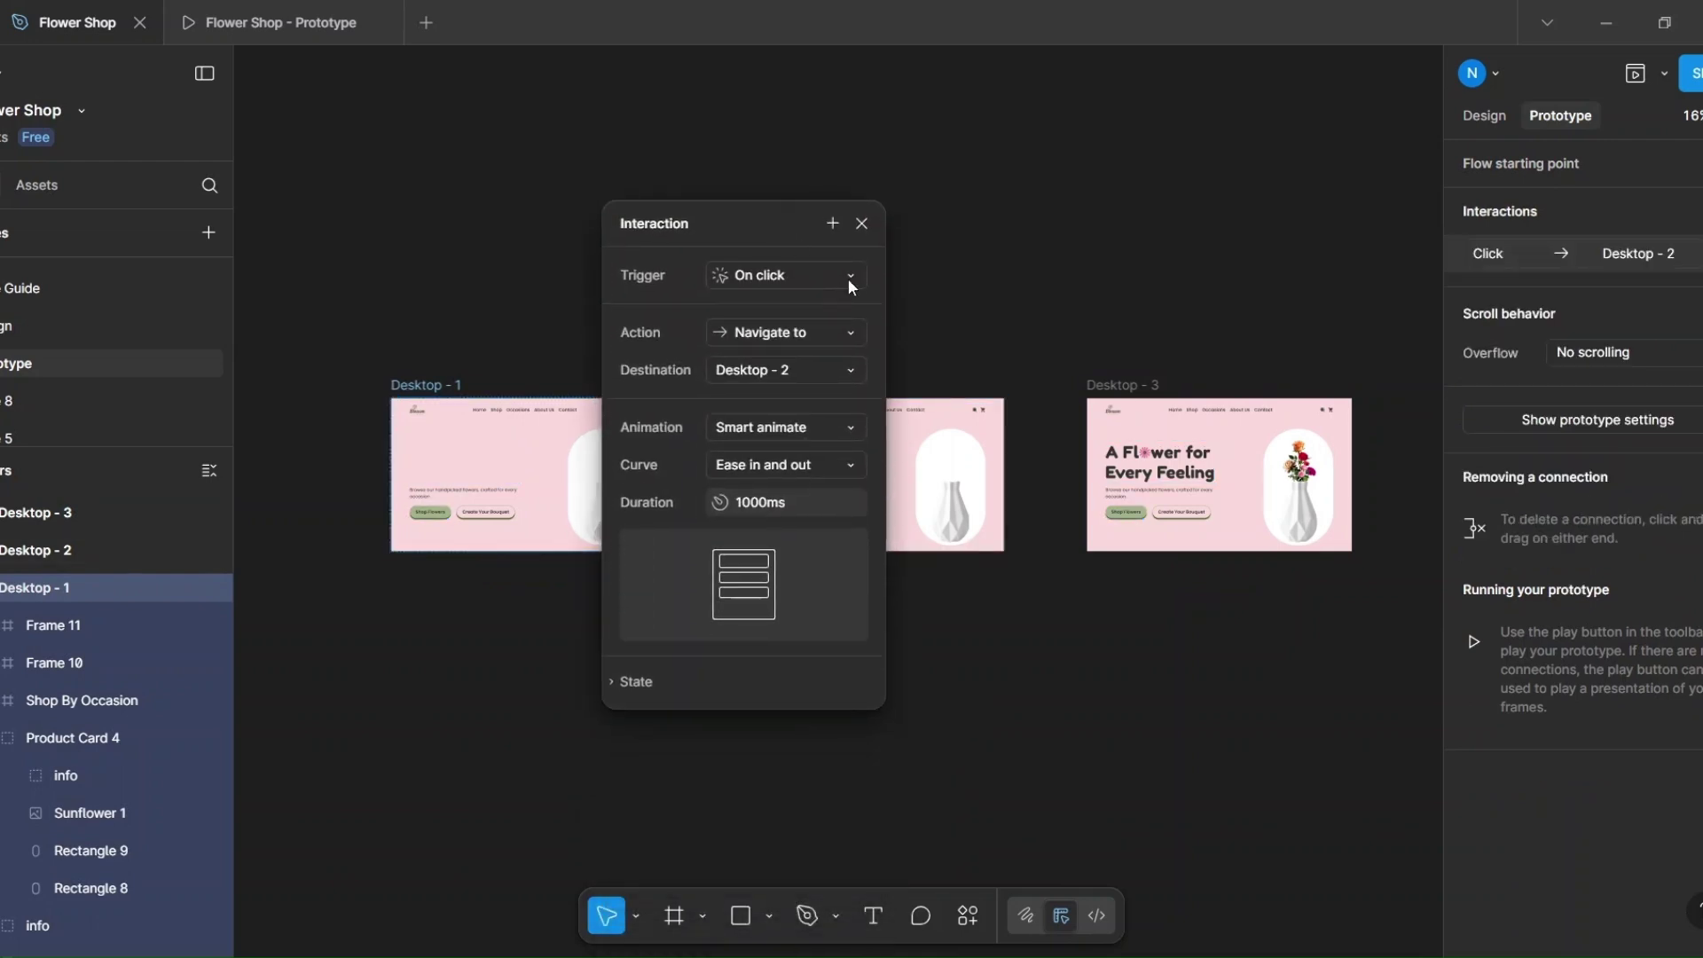
{"action": "left_click", "coordinate": [848, 279]}
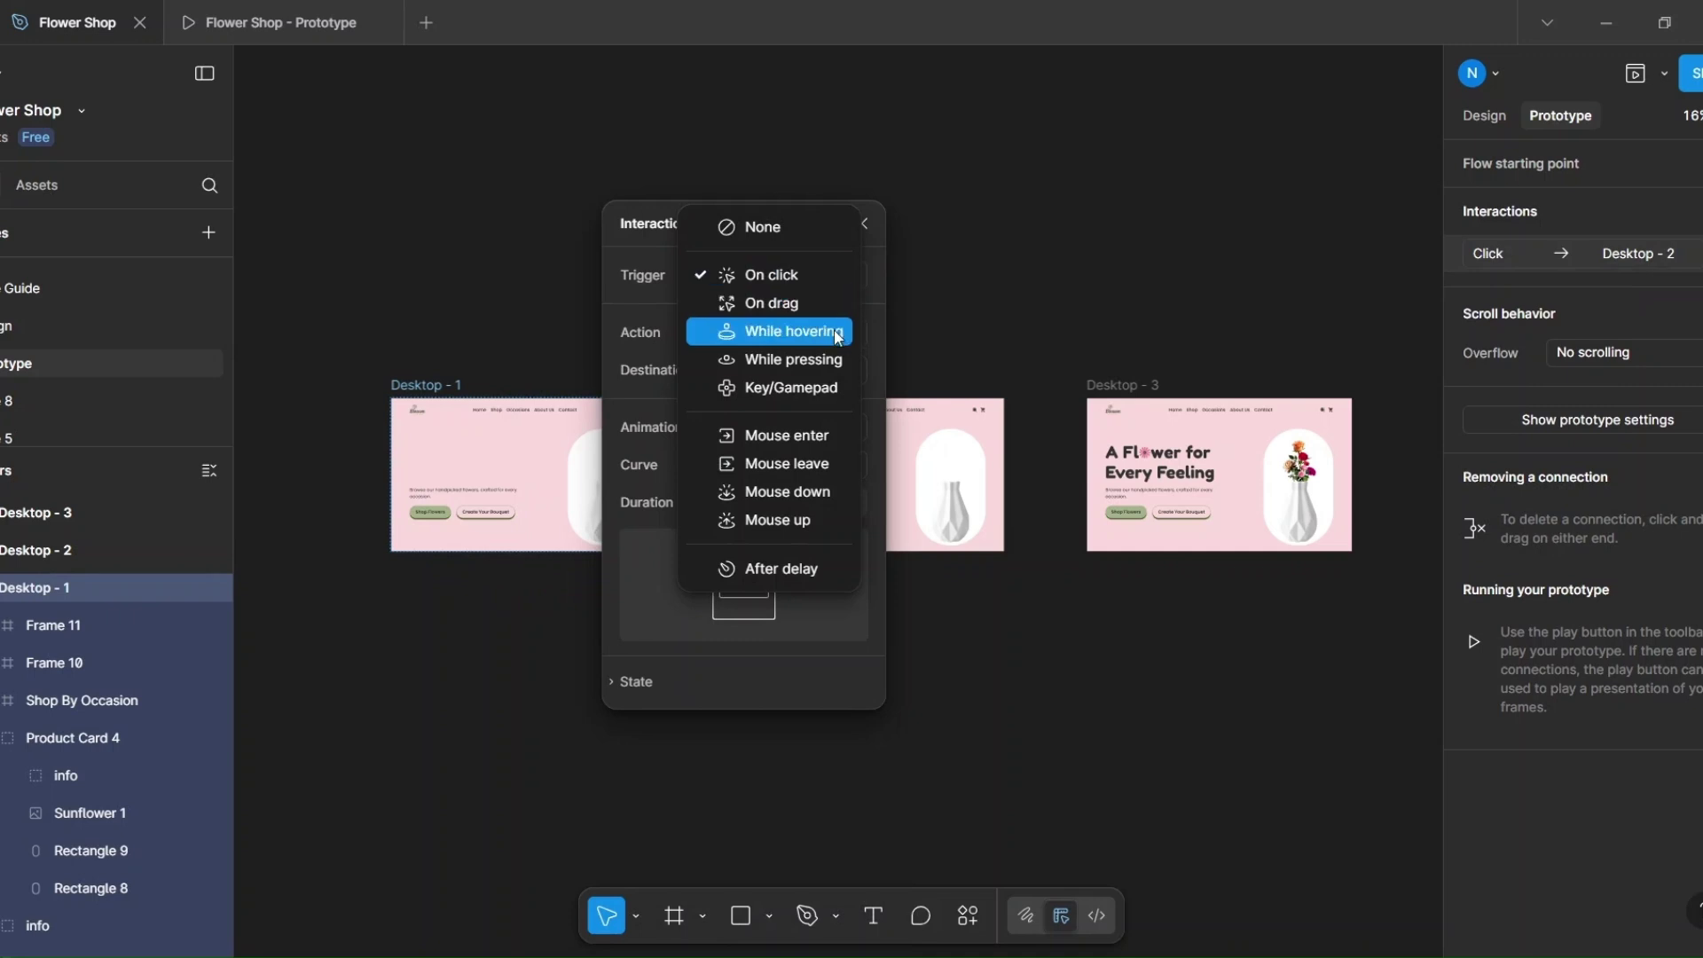
{"action": "left_click", "coordinate": [801, 559]}
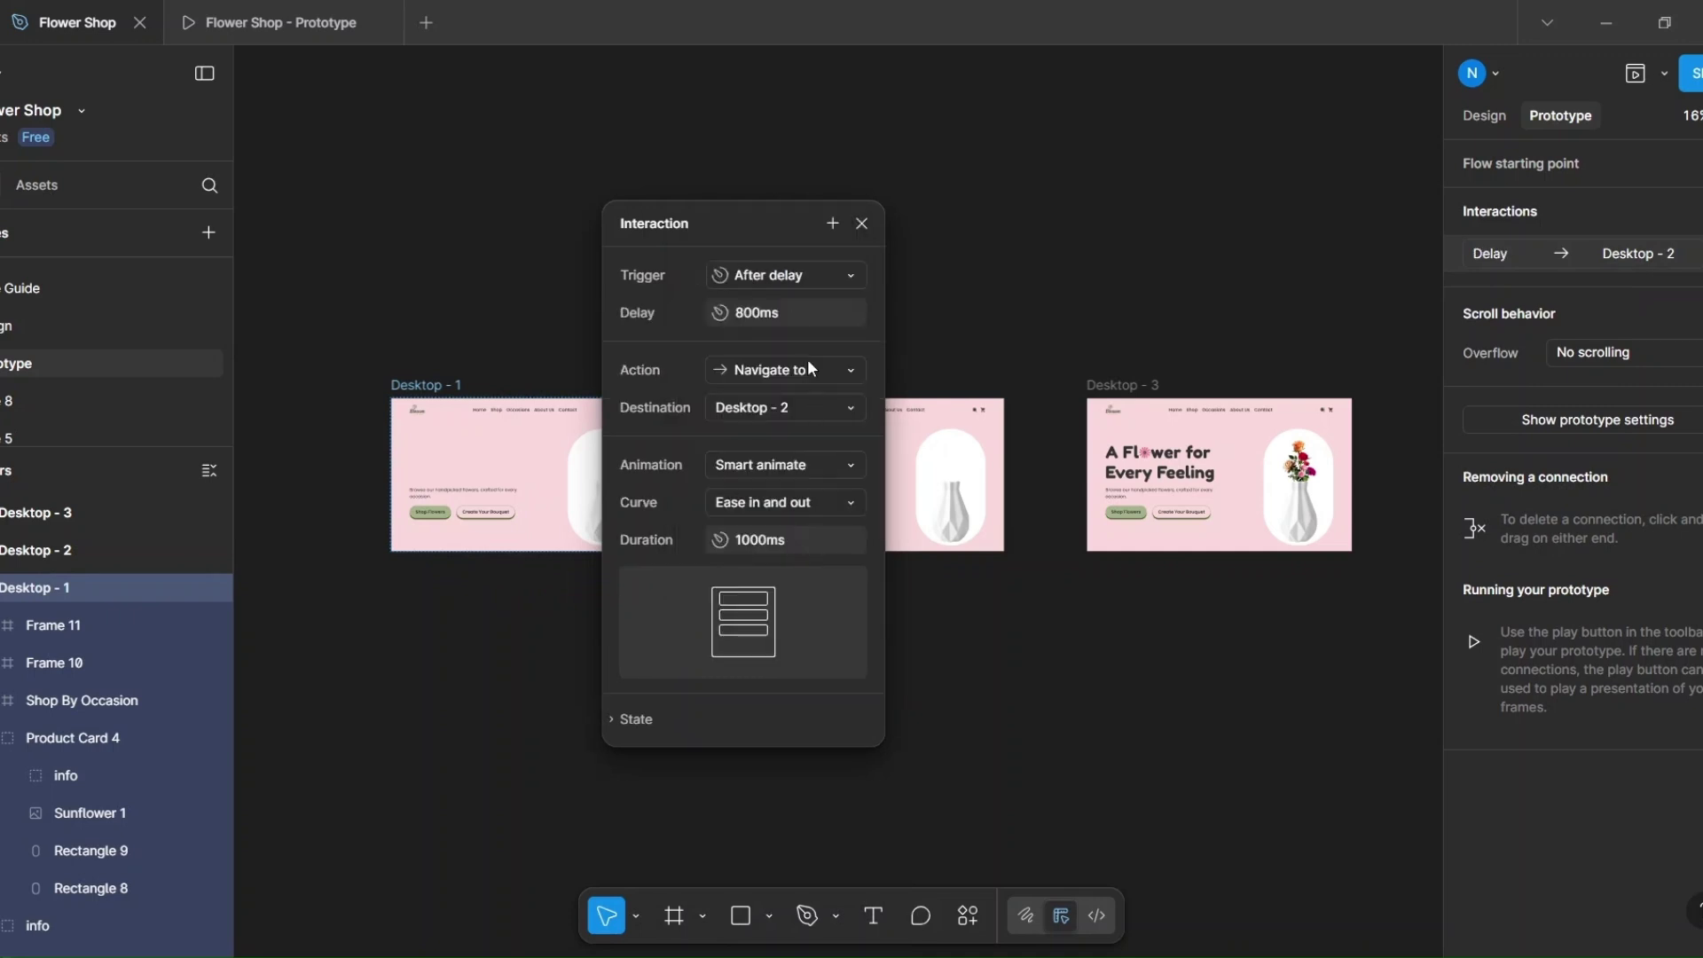
Step: Set the Desktop - 1 interaction's delay to 100 ms and its animation curve to Gentle
{"action": "left_click", "coordinate": [792, 312]}
{"action": "key", "text": "Return"}
{"action": "left_click", "coordinate": [843, 493]}
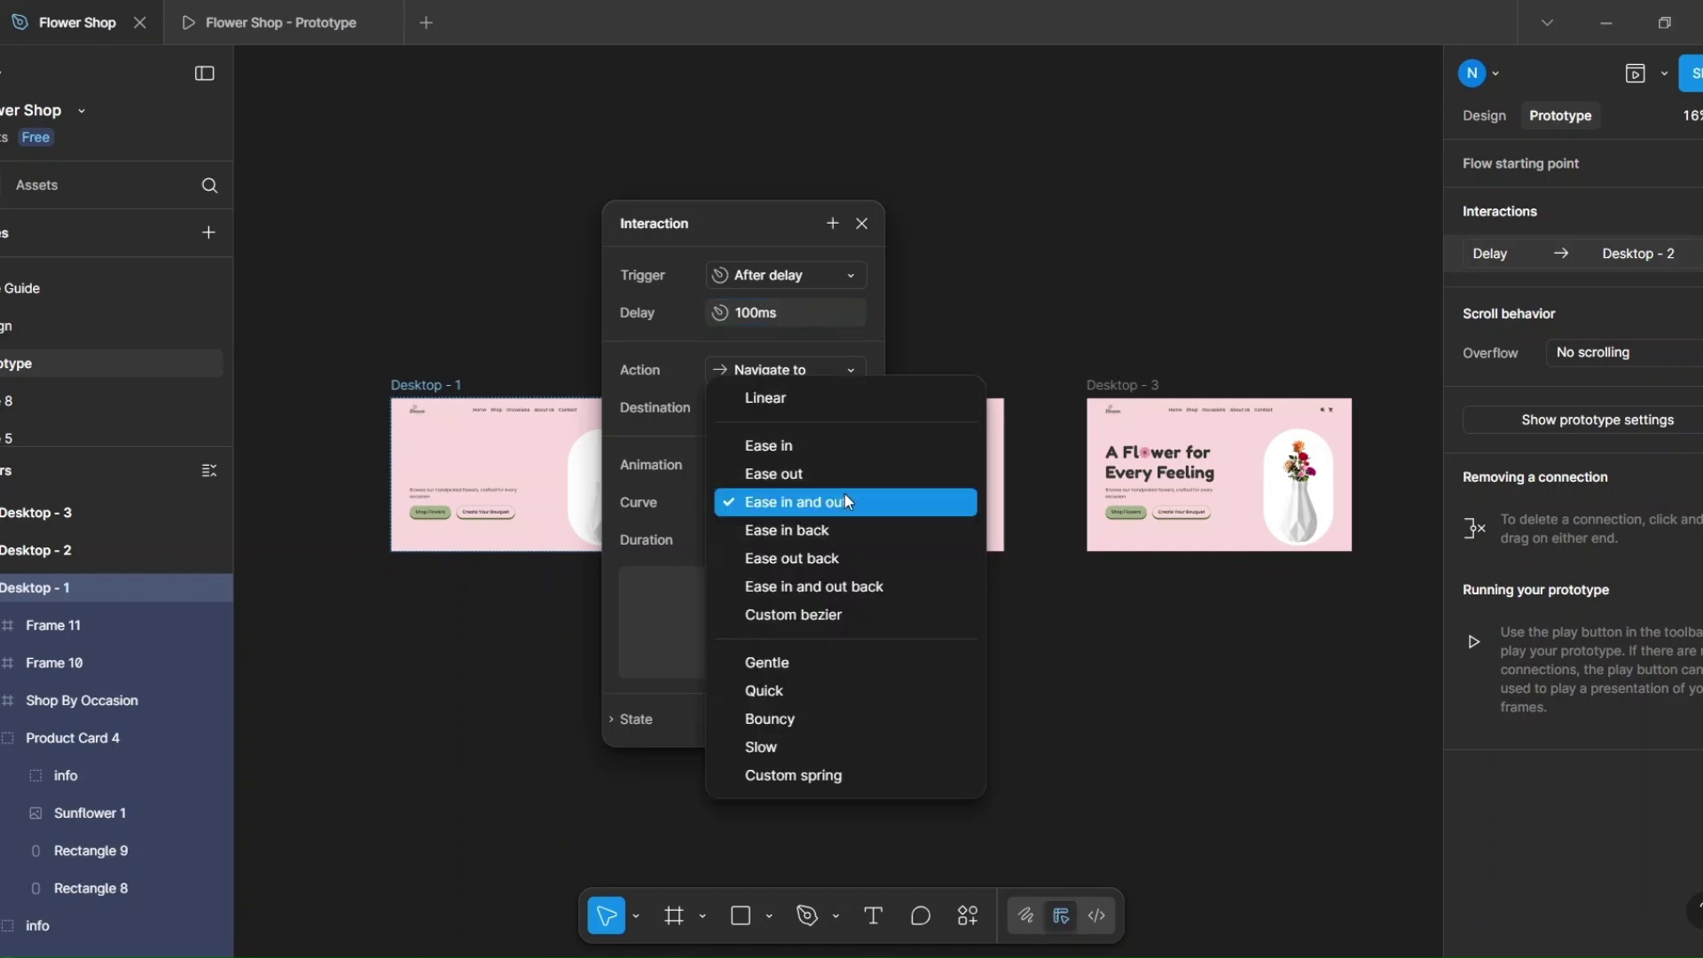
{"action": "left_click", "coordinate": [831, 656]}
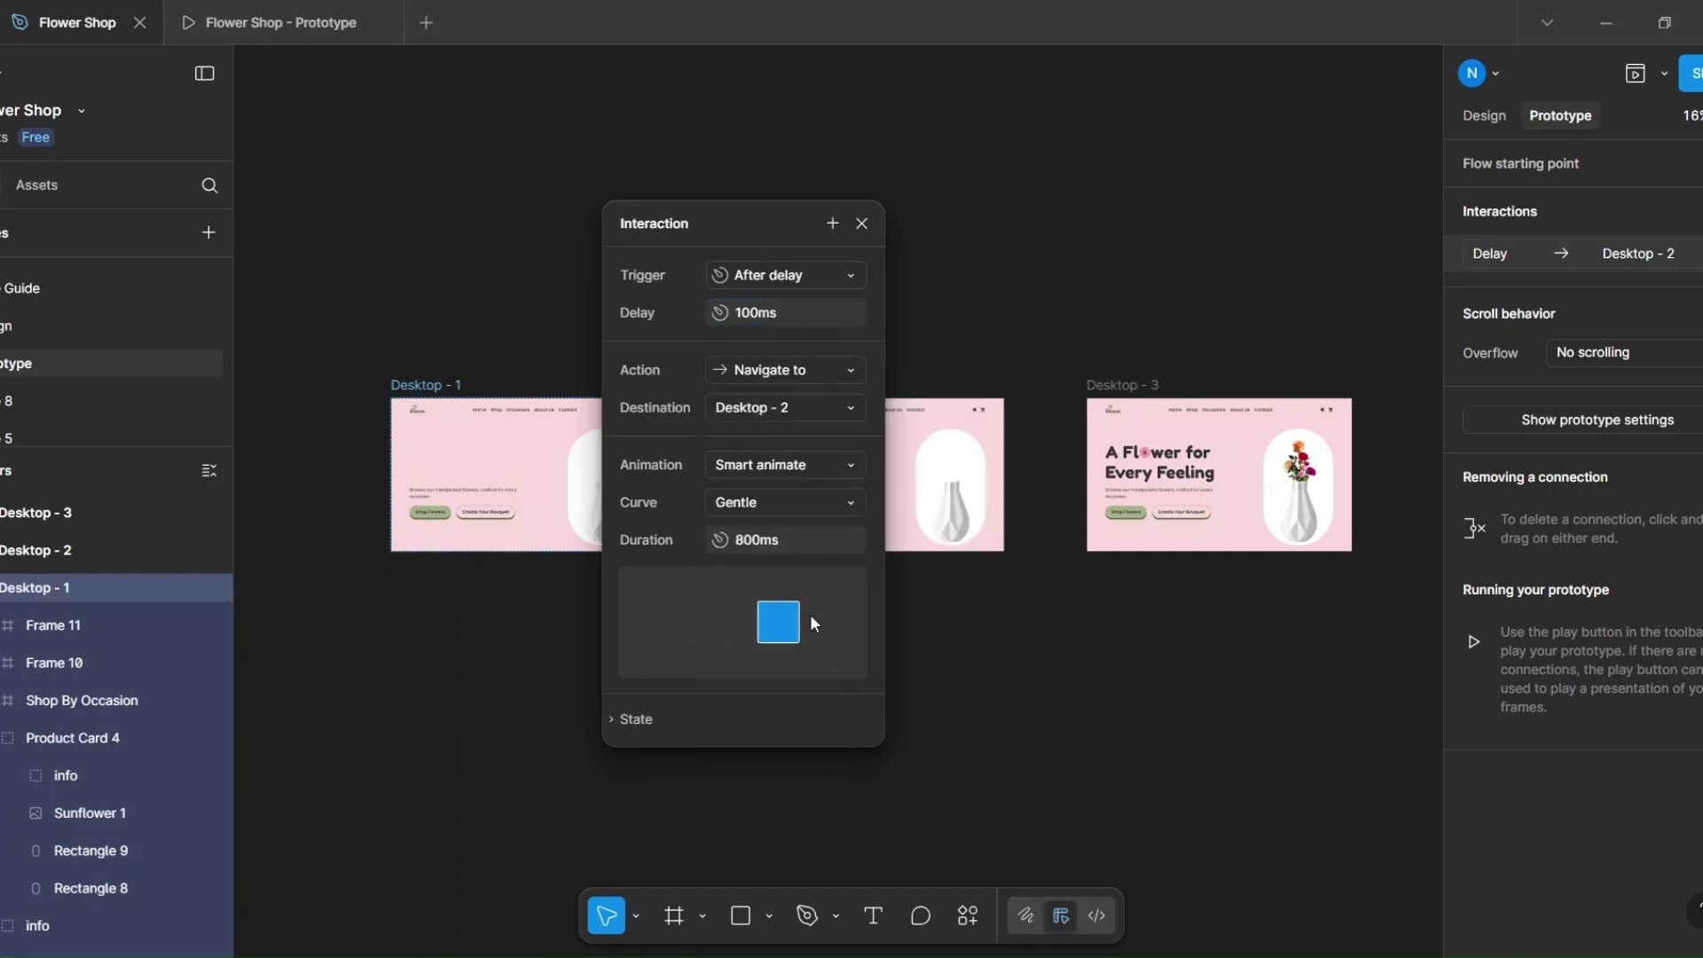
{"action": "left_click", "coordinate": [860, 225]}
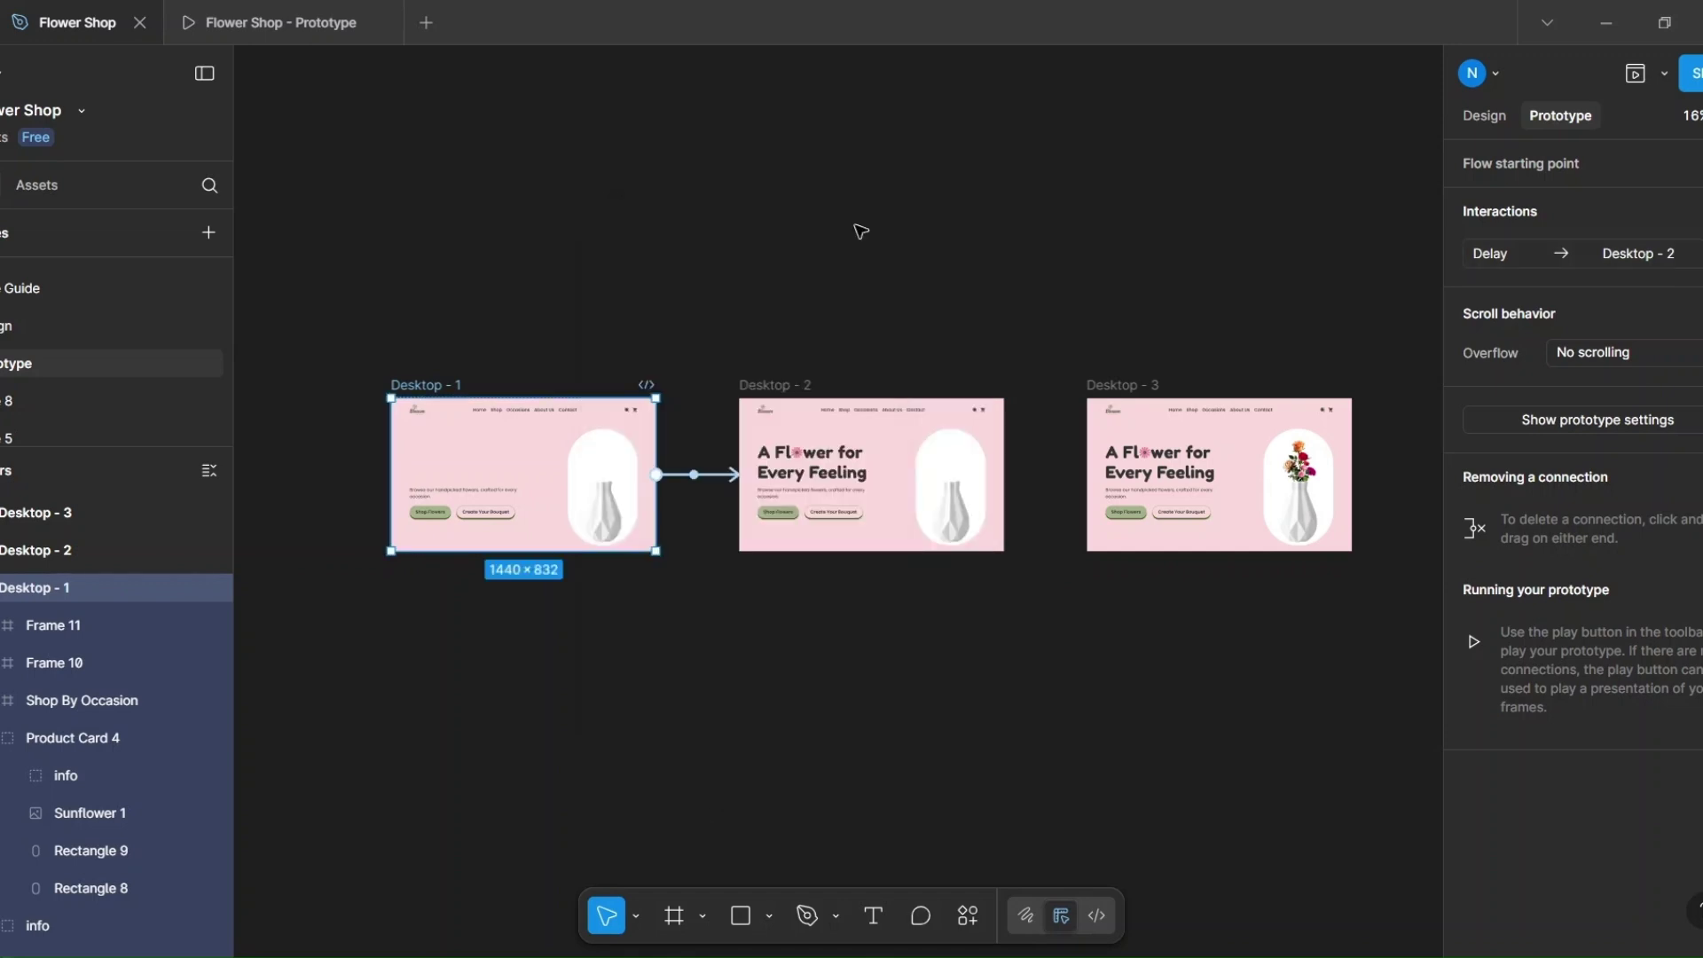
Step: Connect Desktop - 2 to Desktop - 3 with a prototype interaction triggered After delay
{"action": "left_click", "coordinate": [768, 383]}
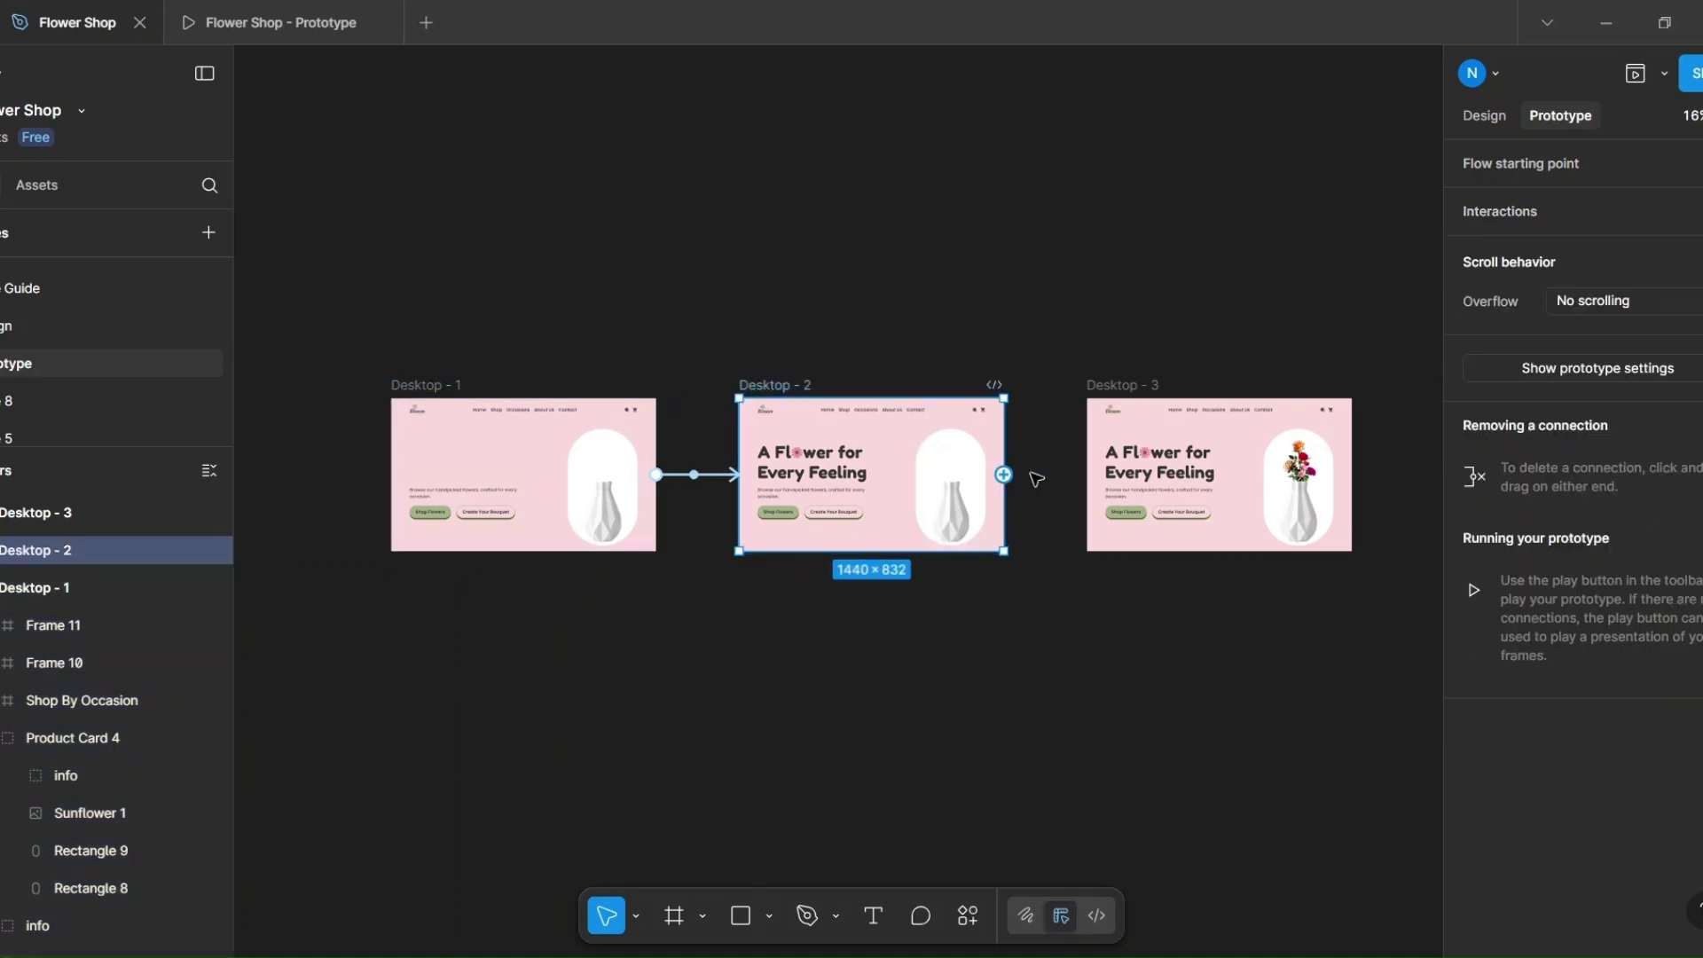
{"action": "left_click_drag", "start_coordinate": [1031, 472], "coordinate": [1114, 475]}
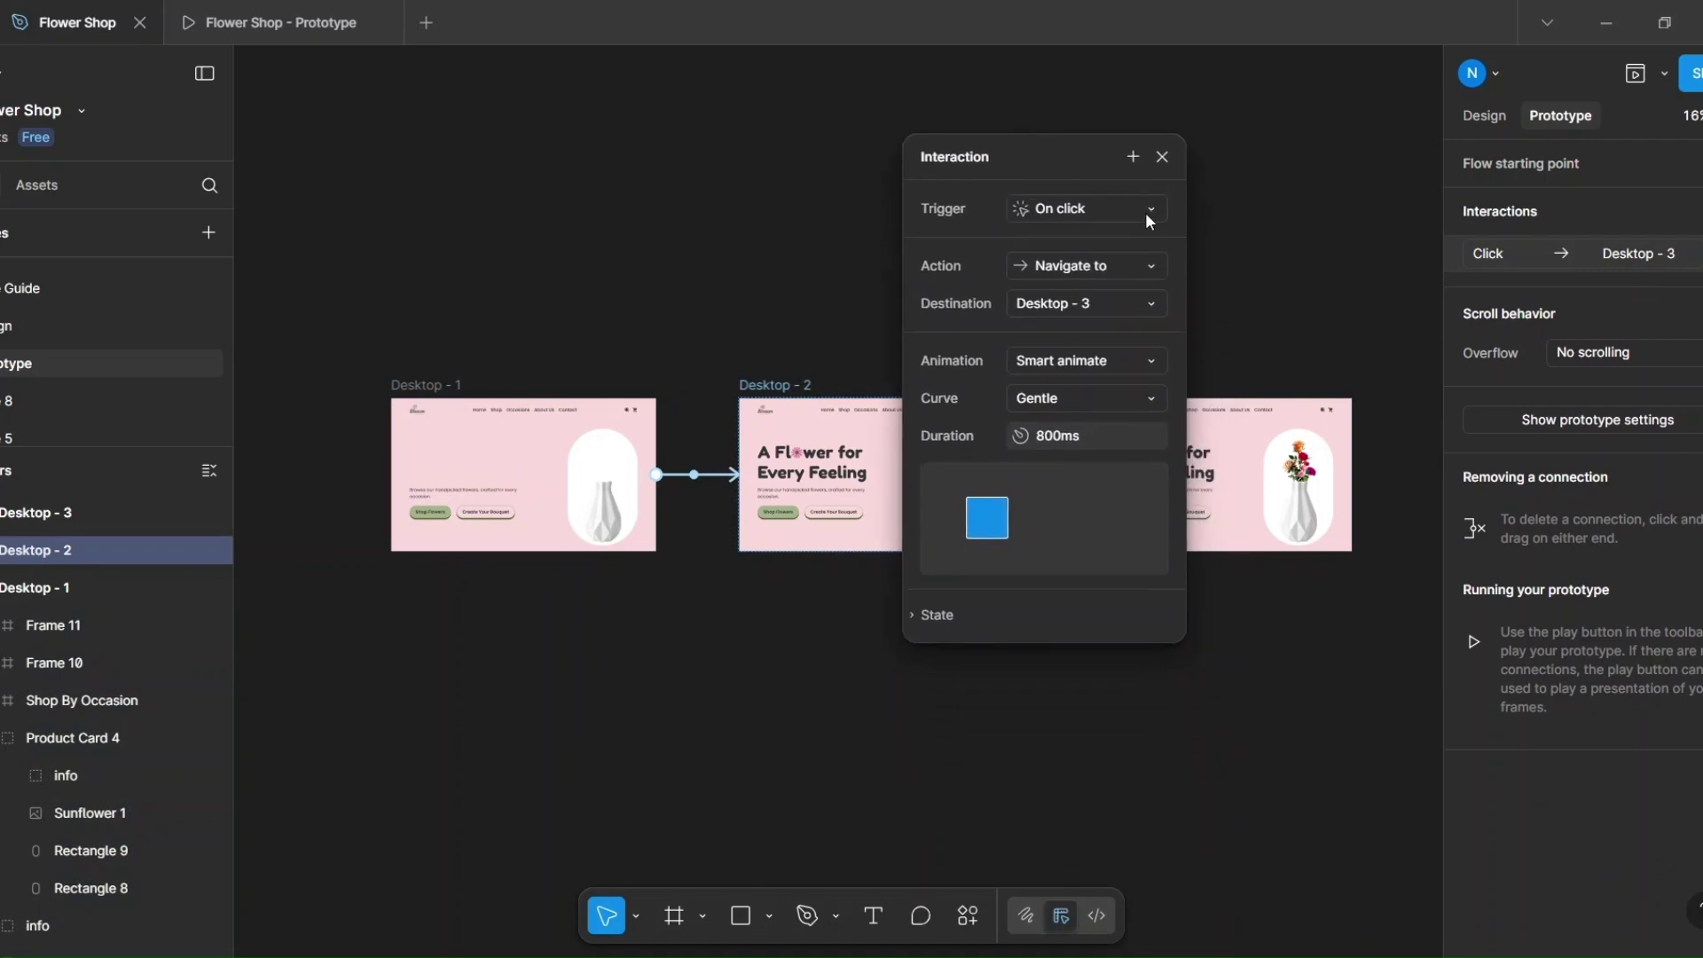
{"action": "left_click", "coordinate": [1146, 211]}
{"action": "left_click", "coordinate": [1071, 493]}
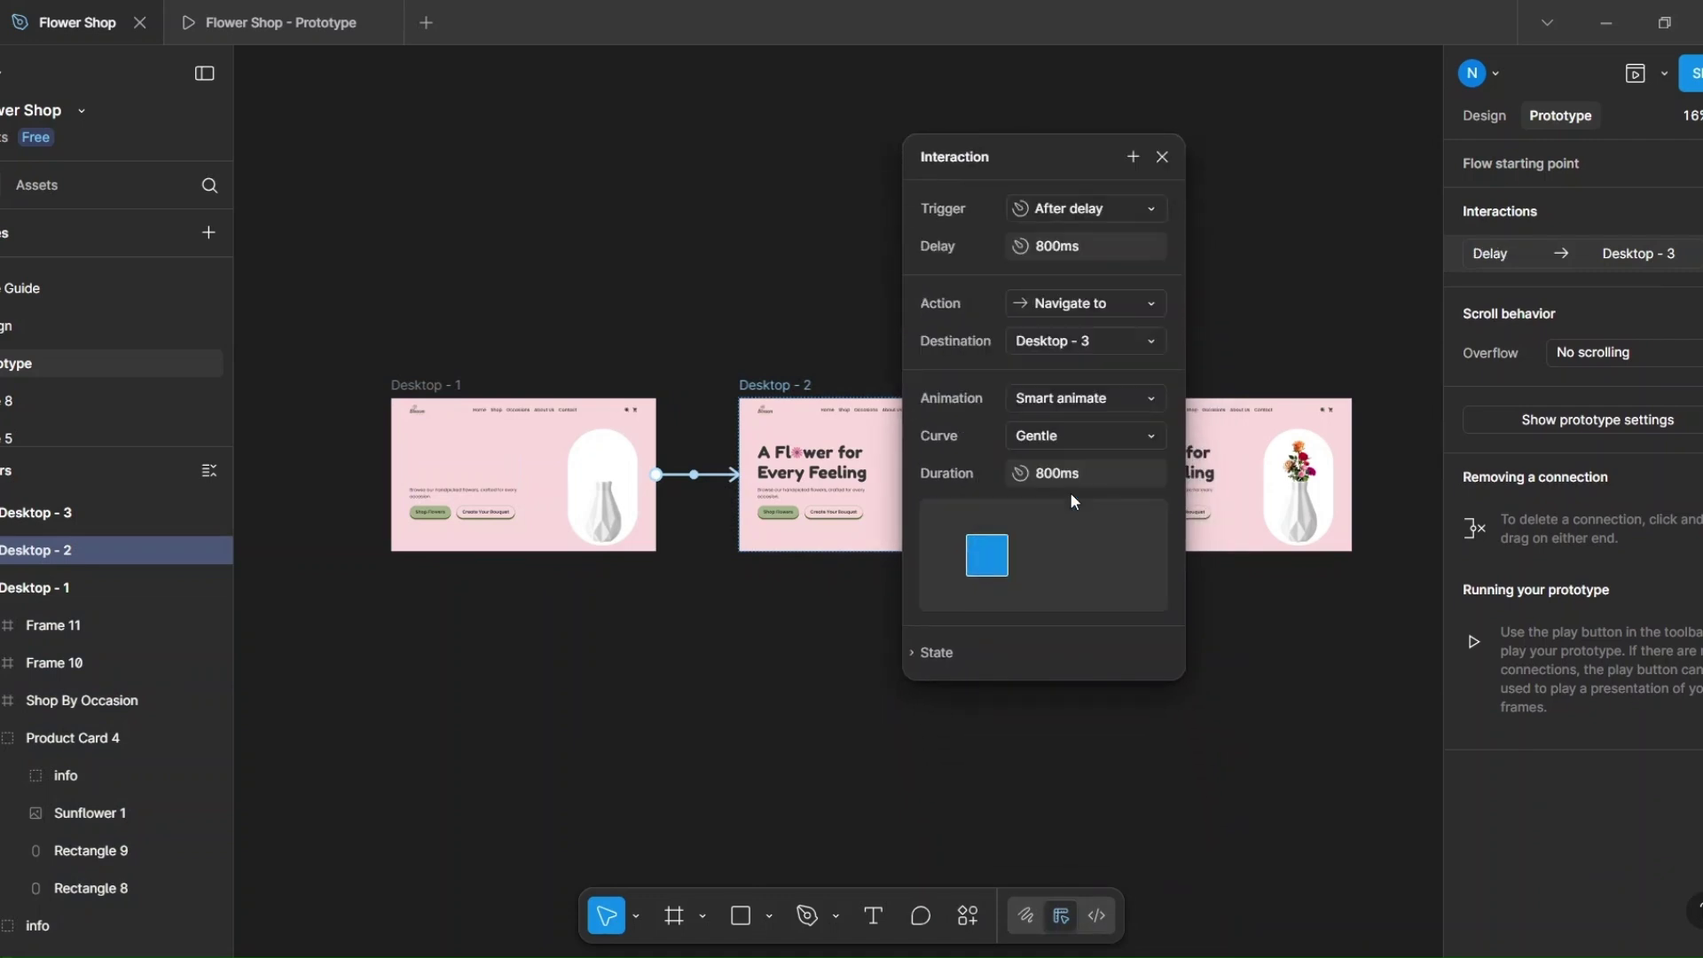
Step: Give the Desktop - 2 interaction a 1 ms delay, an Ease in and out curve and a 1500 ms duration
{"action": "left_click", "coordinate": [1093, 248]}
{"action": "left_click", "coordinate": [1139, 427]}
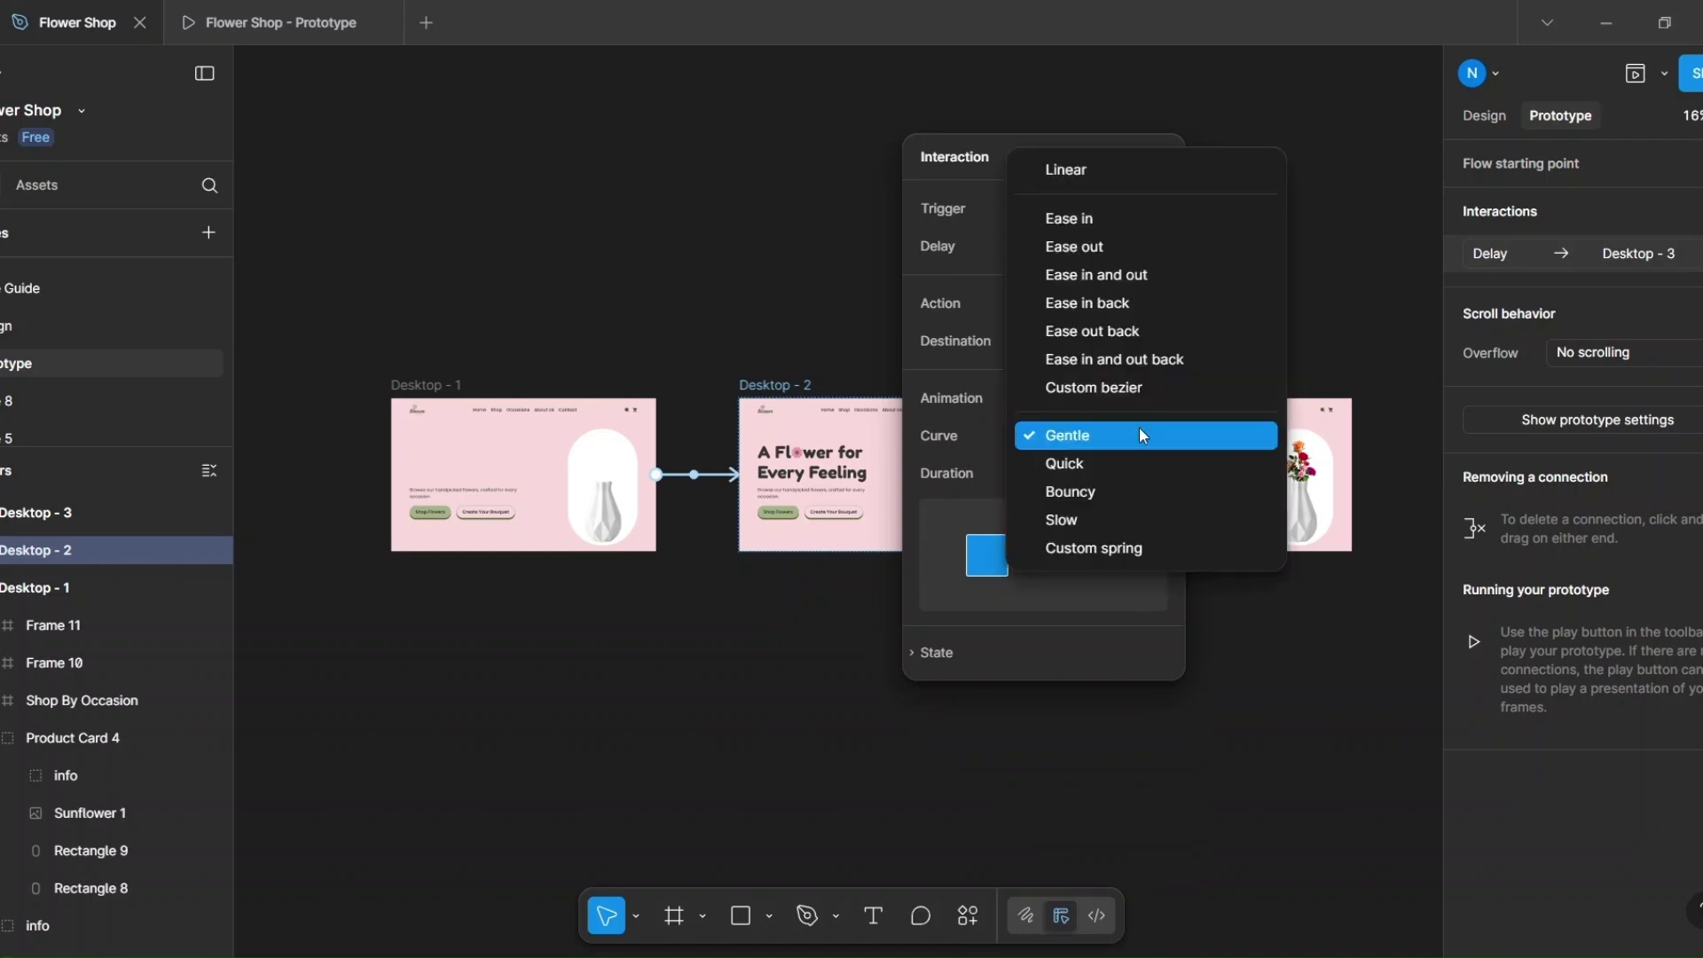
{"action": "left_click", "coordinate": [1141, 277]}
{"action": "left_click", "coordinate": [1093, 465]}
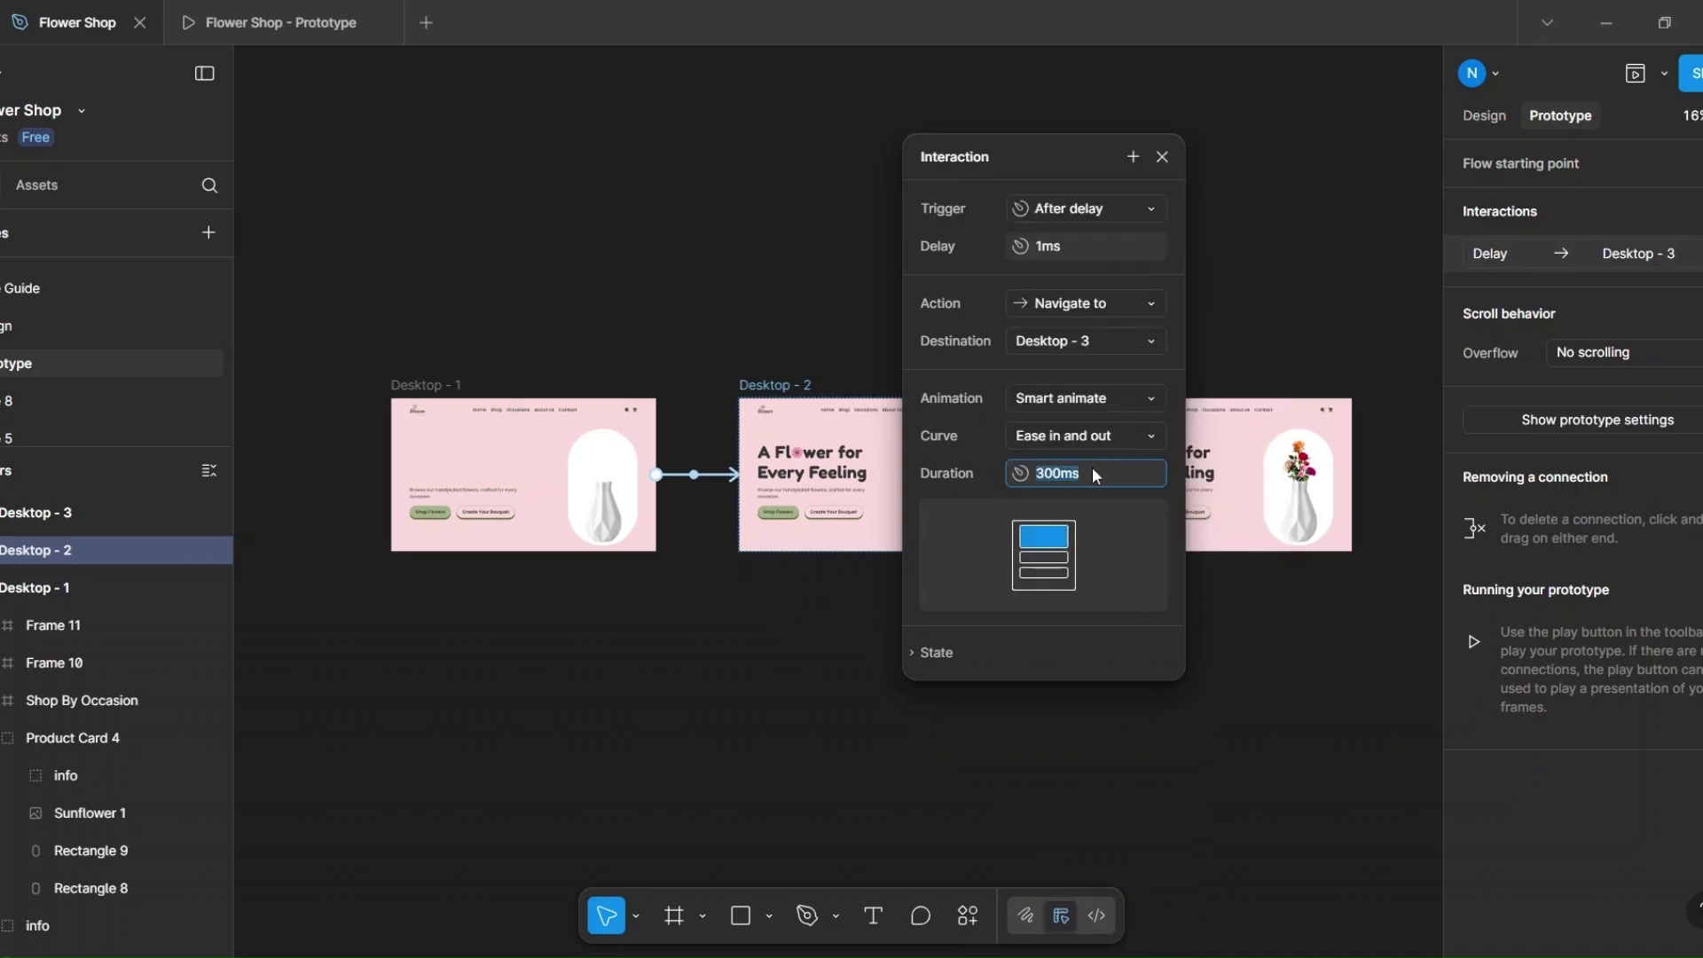
{"action": "type", "text": "1500"}
{"action": "key", "text": "Return"}
{"action": "left_click", "coordinate": [1169, 158]}
Step: Preview the prototype from Desktop - 1, replaying the heading and flower animation before closing the preview
{"action": "left_click", "coordinate": [443, 384]}
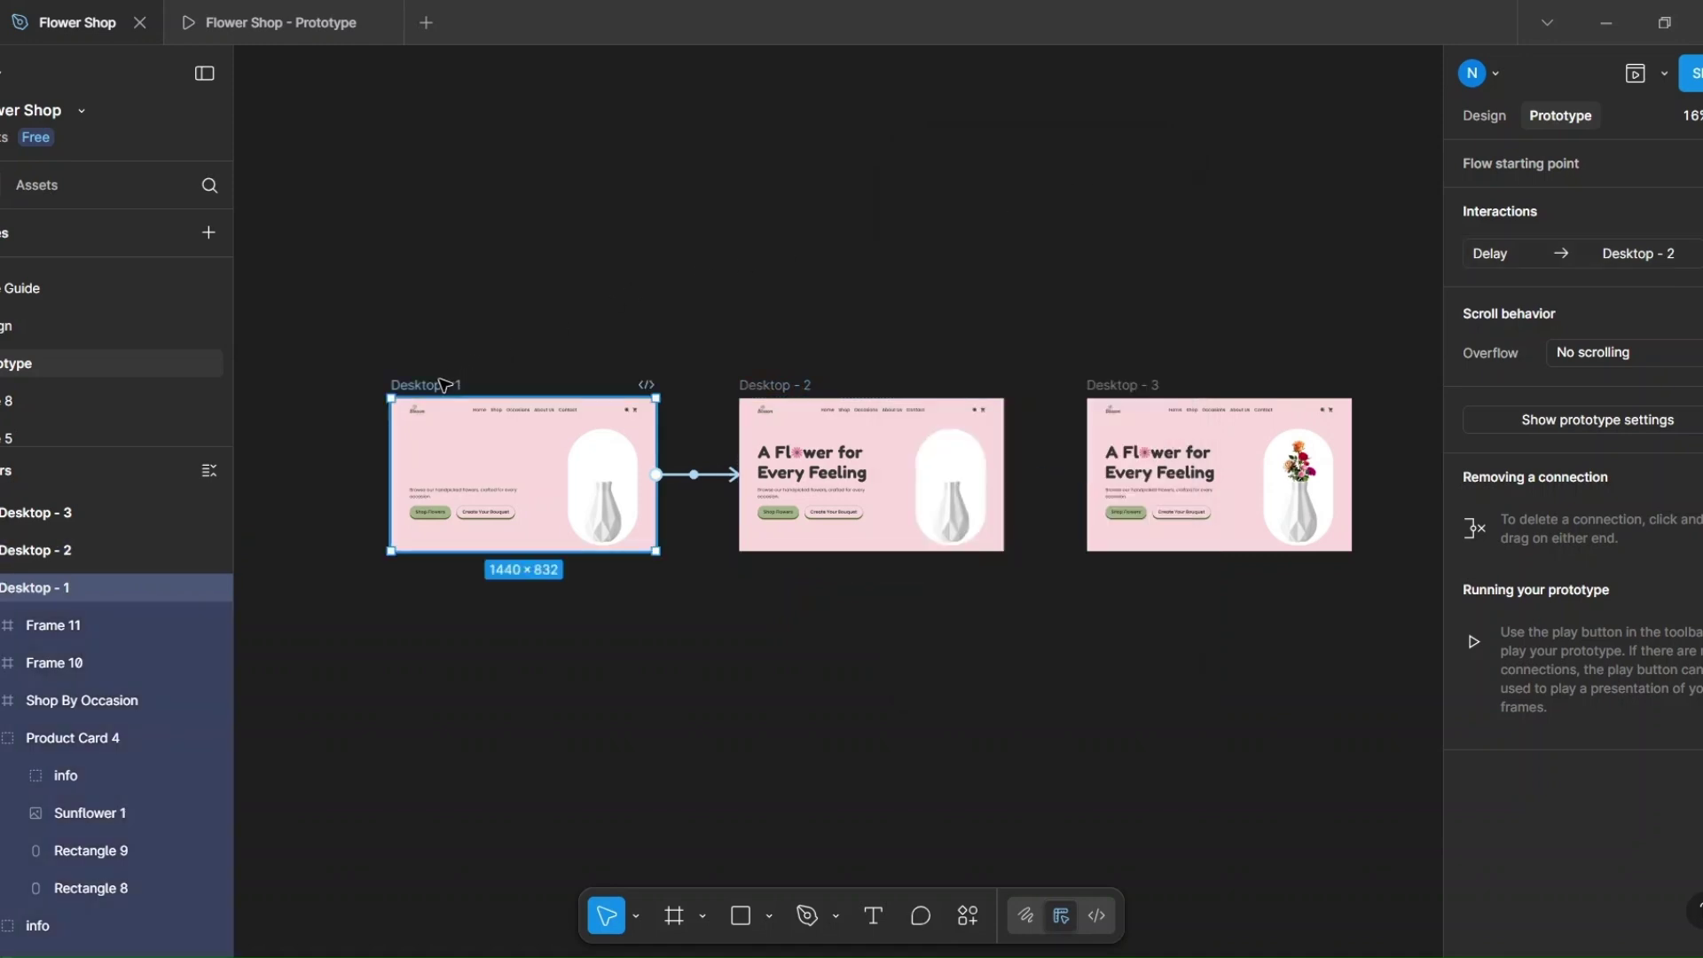
{"action": "left_click", "coordinate": [1634, 75]}
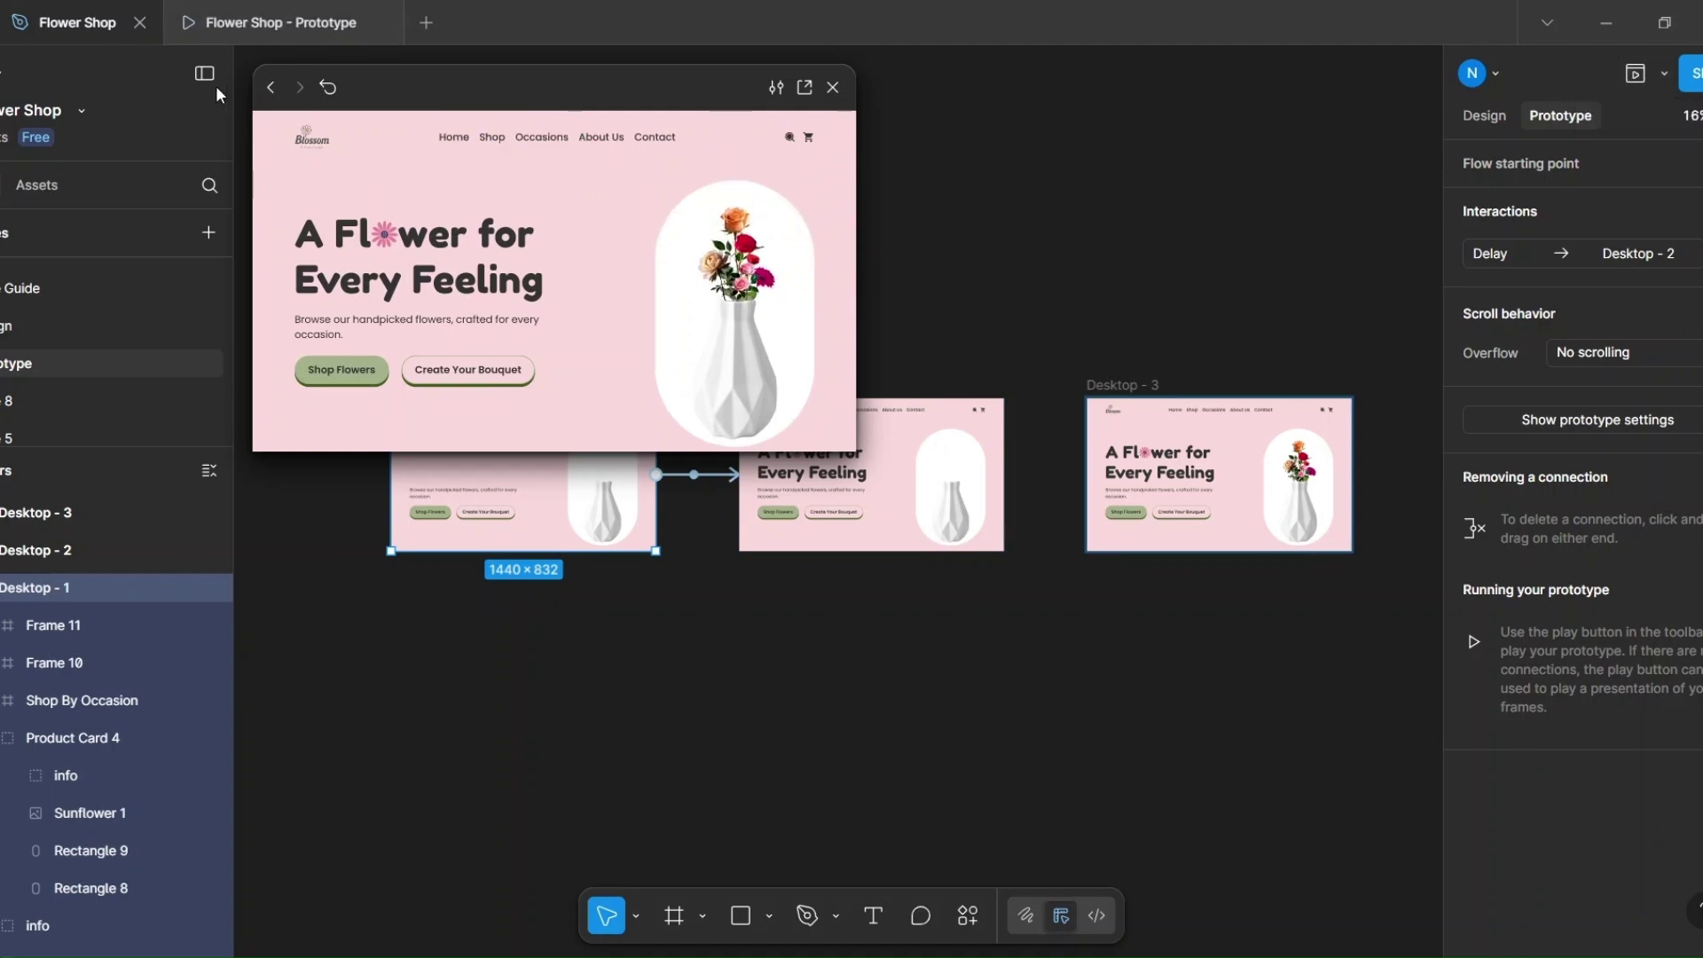
{"action": "left_click", "coordinate": [326, 92]}
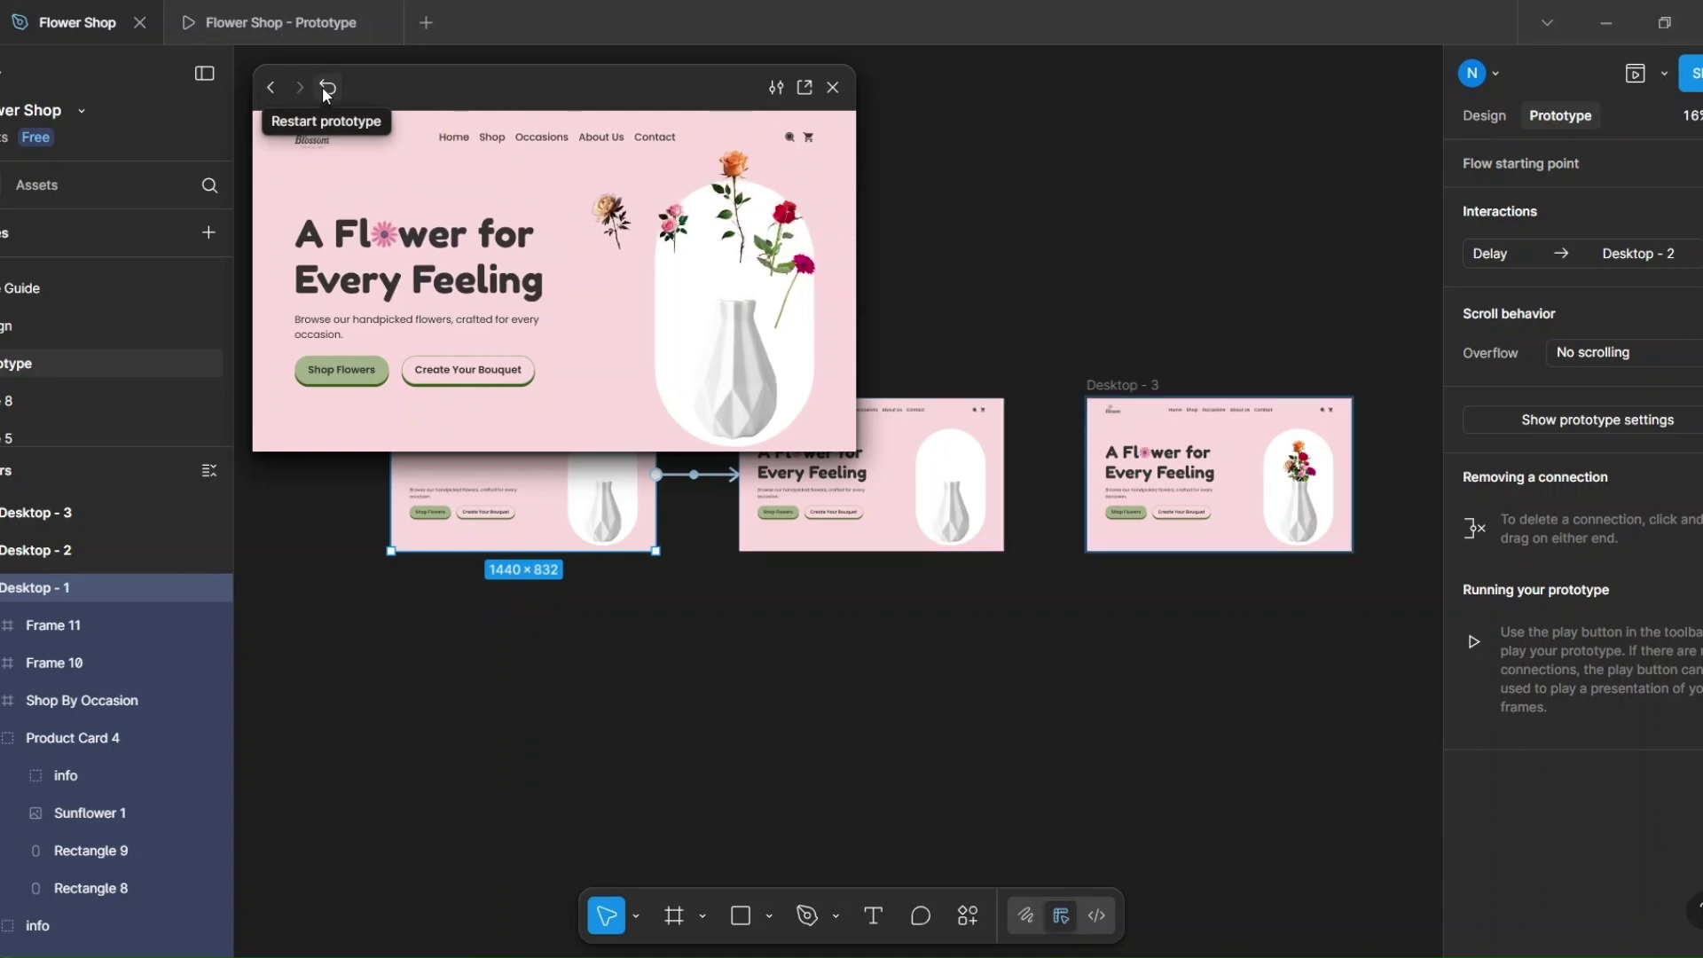
{"action": "left_click", "coordinate": [326, 89]}
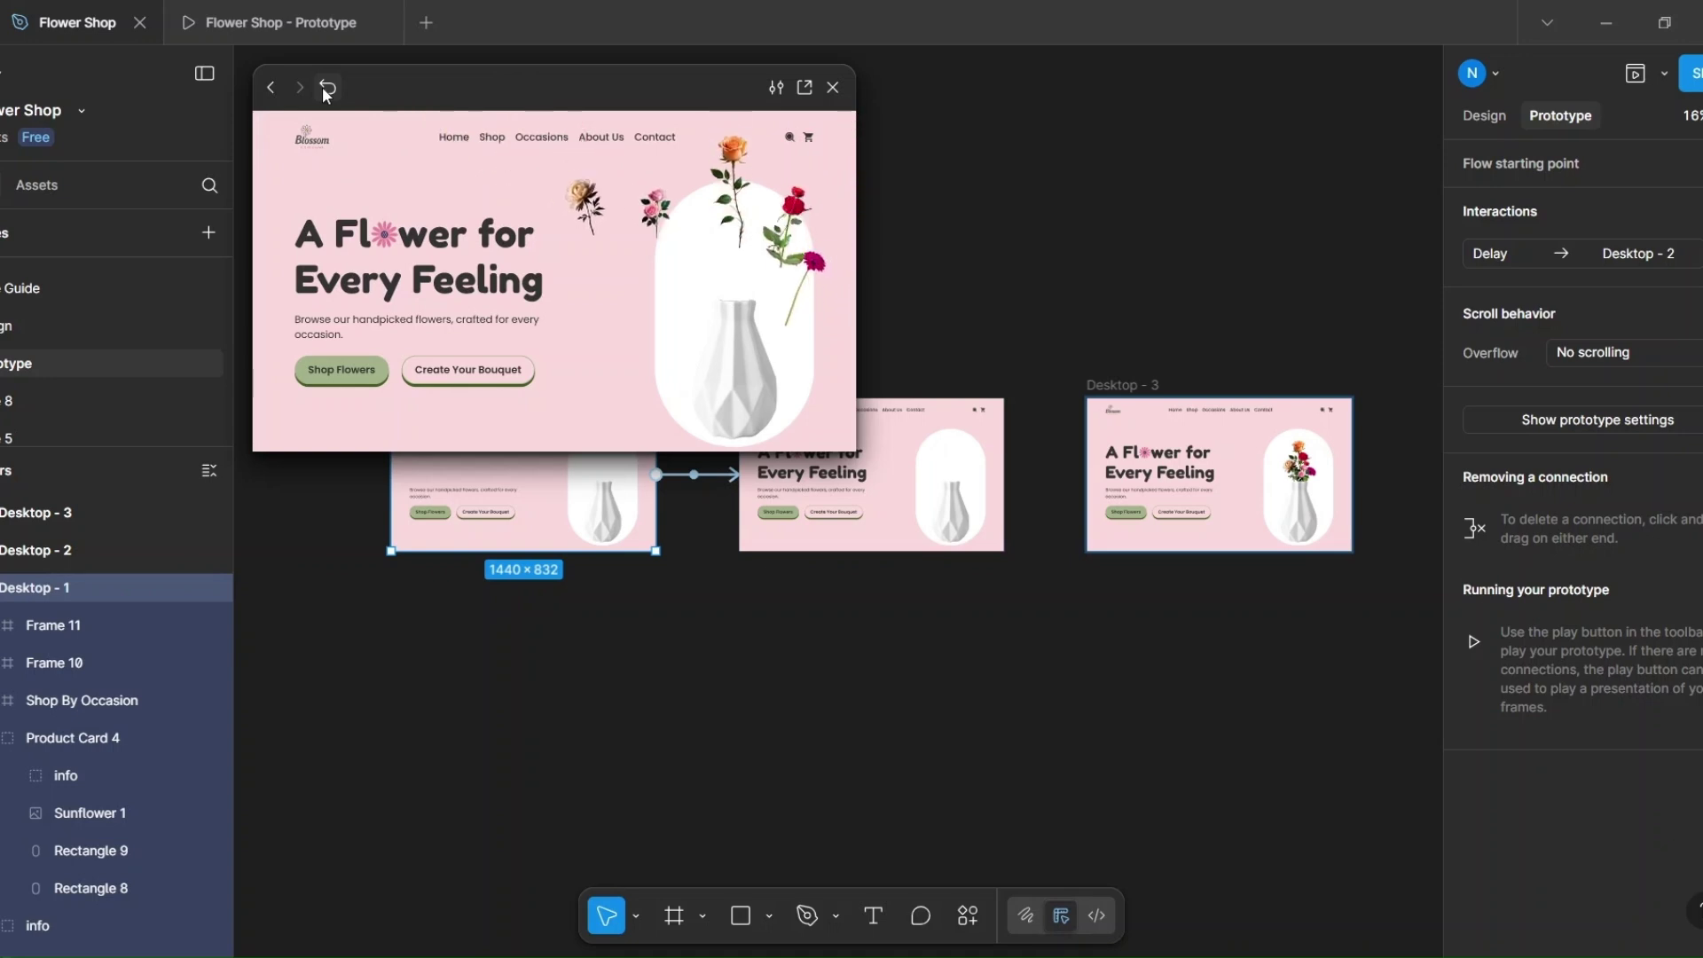
{"action": "left_click", "coordinate": [834, 88]}
{"action": "left_click", "coordinate": [911, 211]}
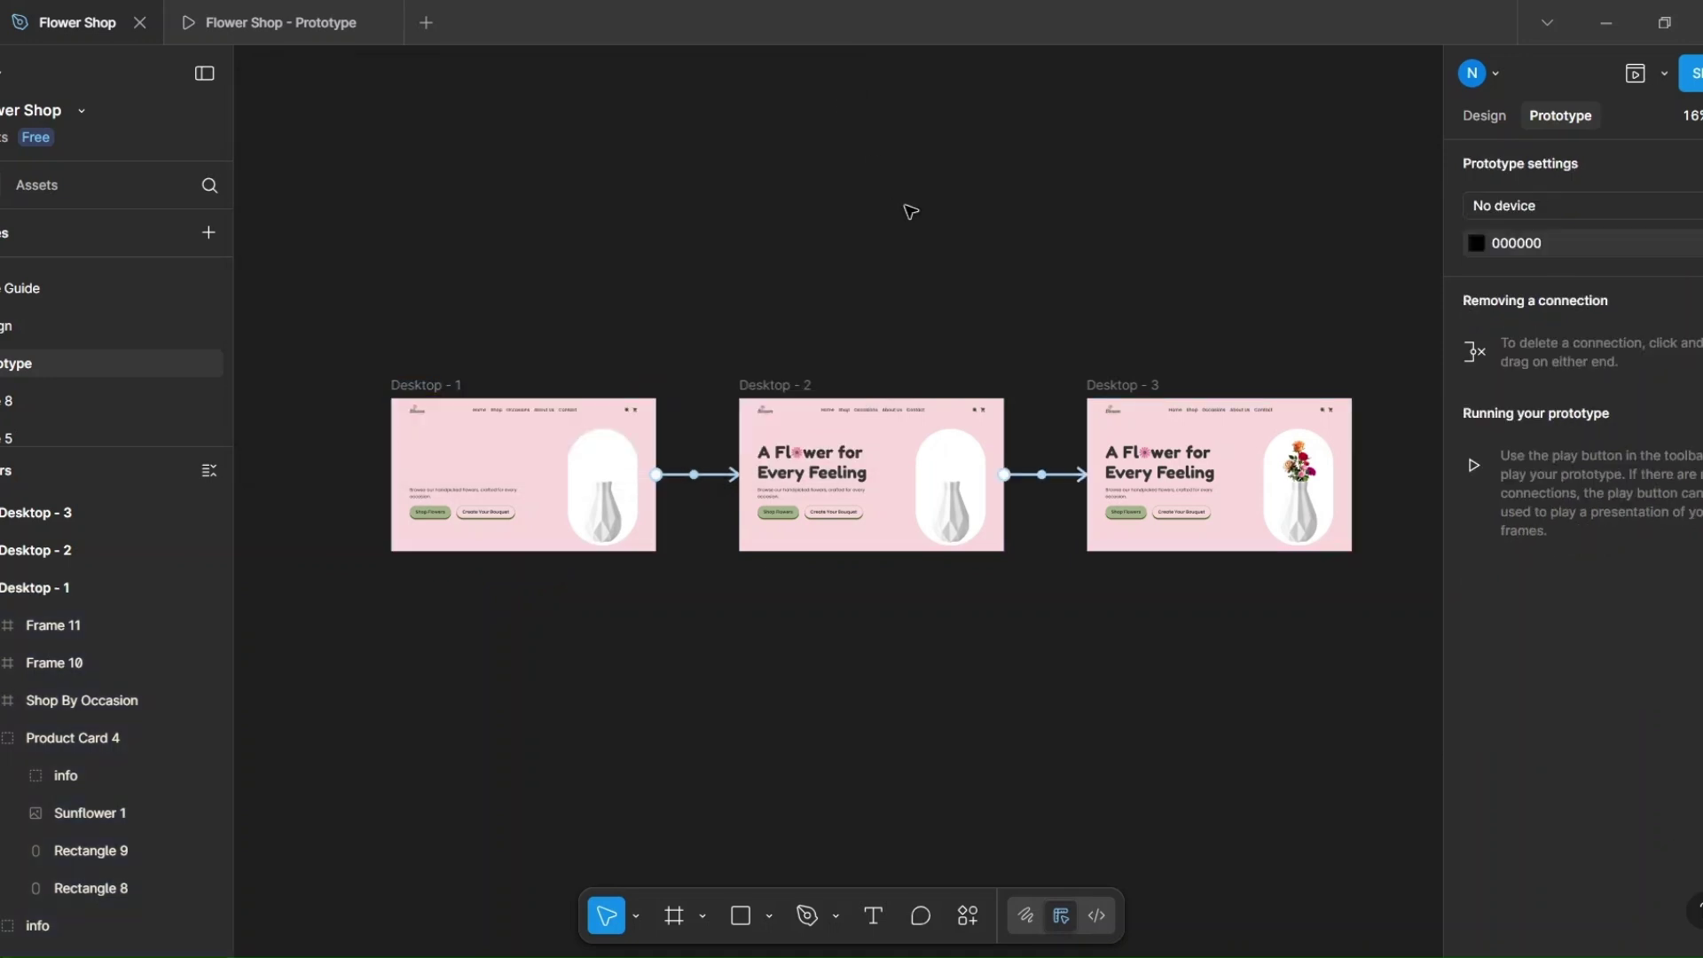
Step: Duplicate the Desktop - 3 frame, place the copy to its right, and return to design editing
{"action": "left_click_drag", "start_coordinate": [1128, 258], "coordinate": [657, 263]}
{"action": "left_click", "coordinate": [652, 376]}
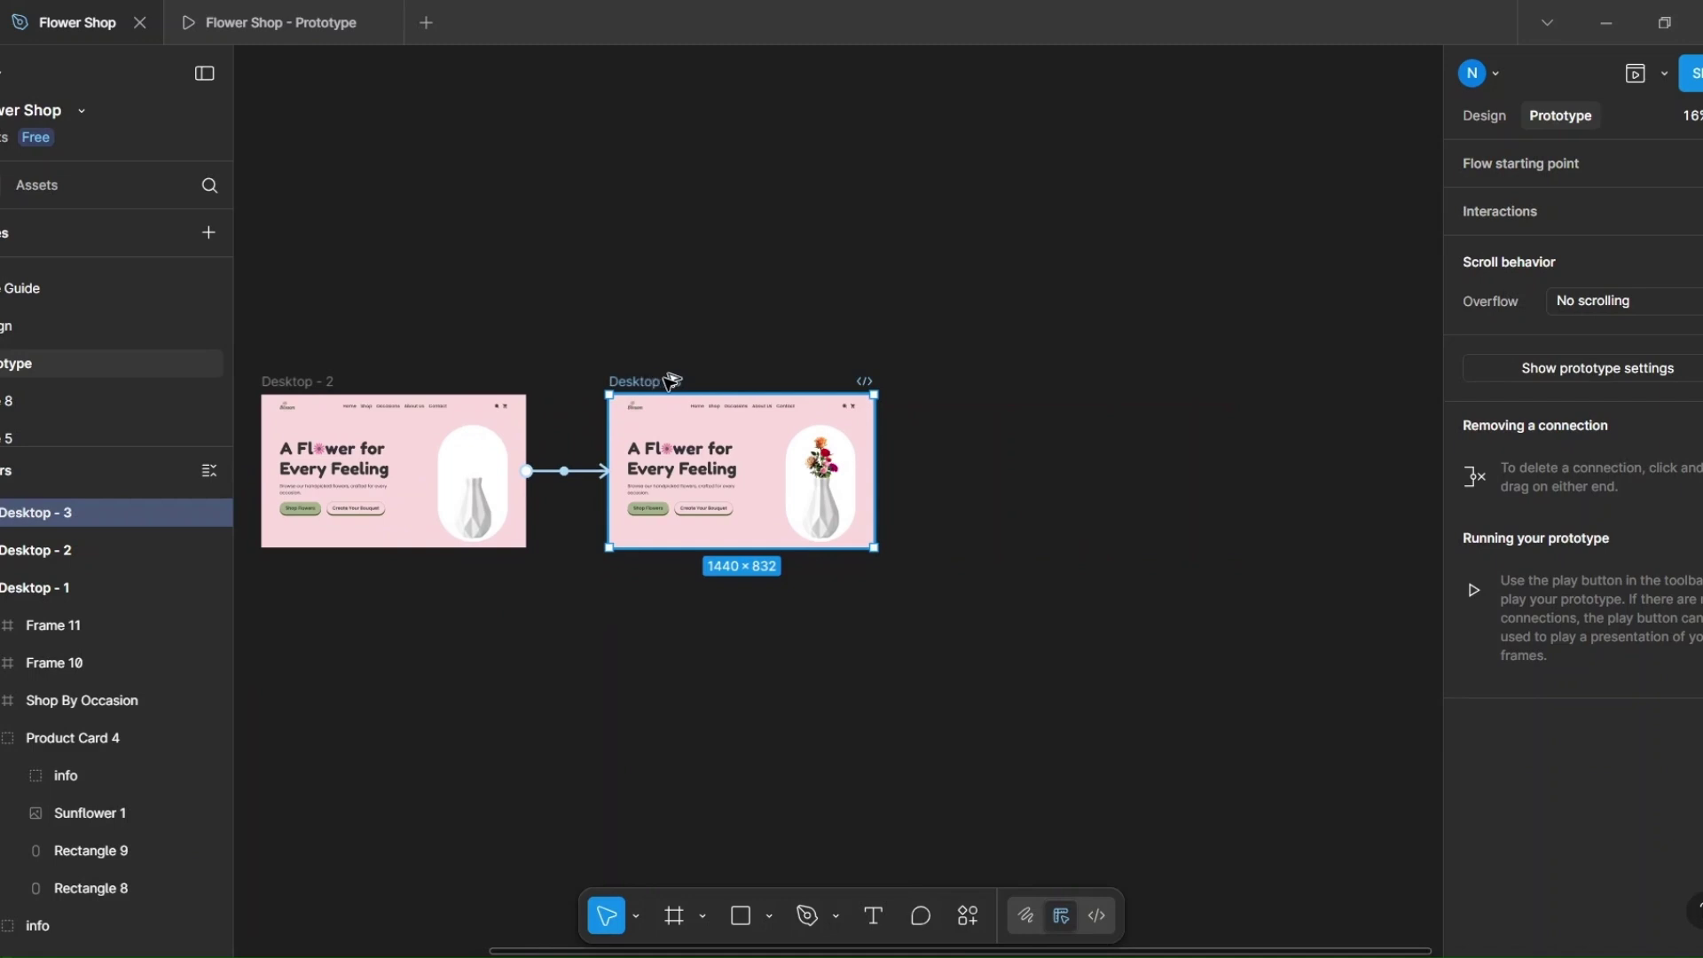
{"action": "left_click_drag", "start_coordinate": [649, 381], "coordinate": [987, 381]}
{"action": "key", "text": "shift+e"}
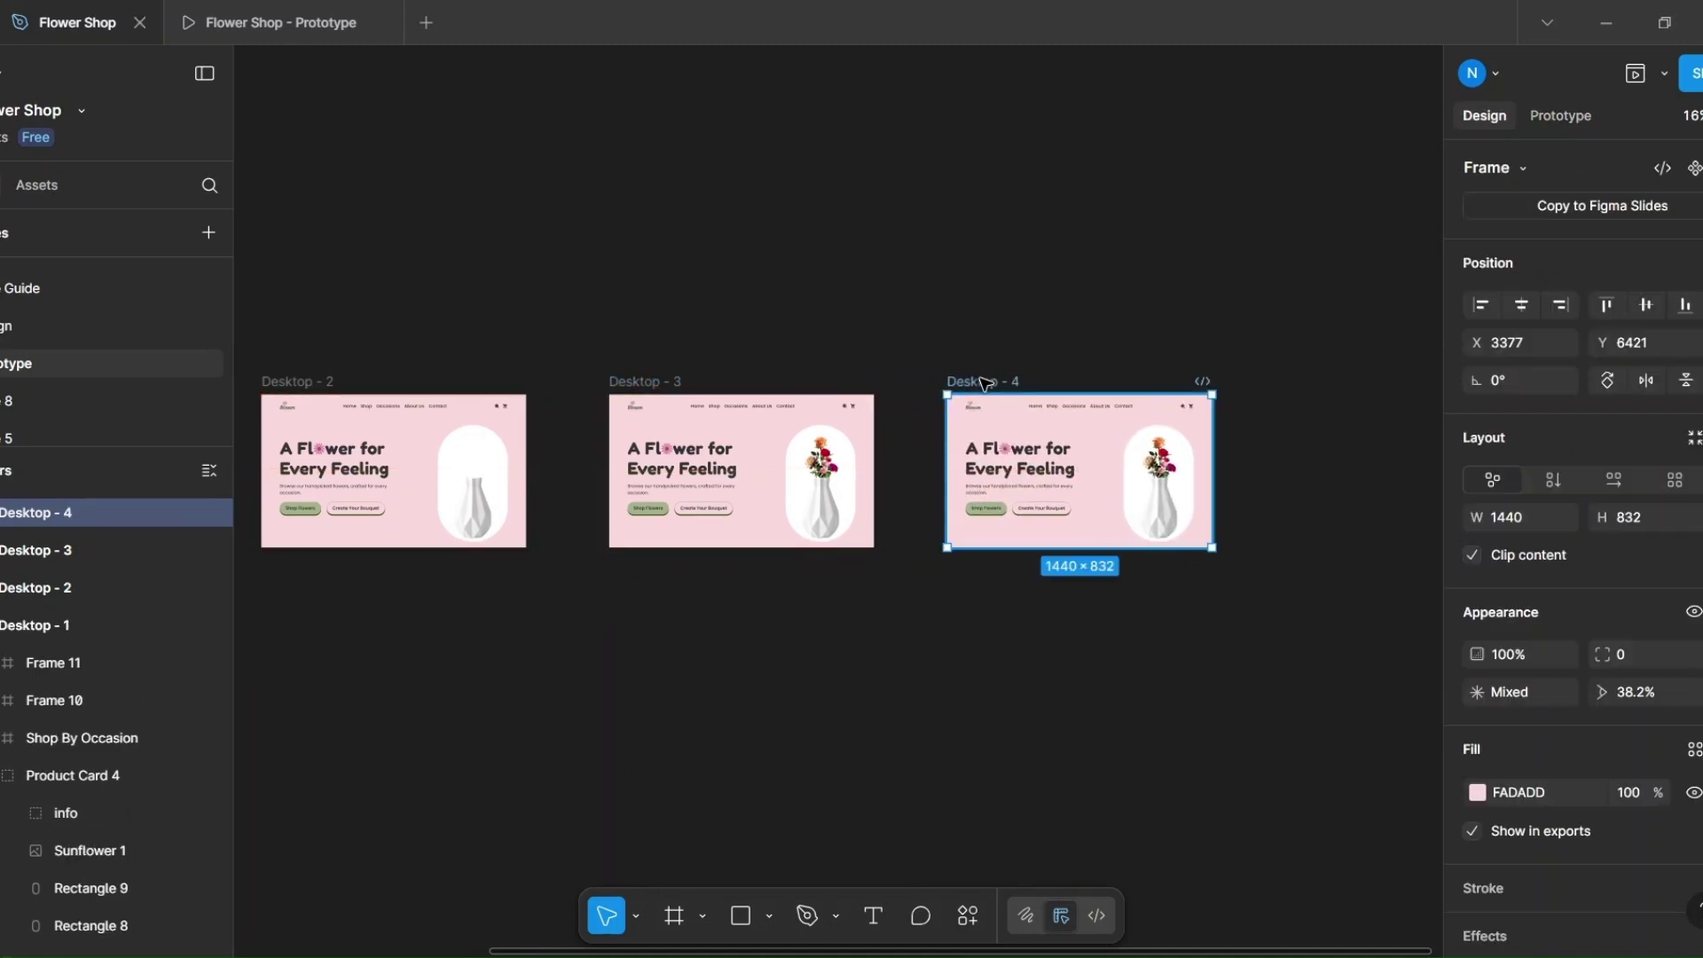
Step: Extend the Desktop - 3 frame downward to a height of 1412 to expose the story section
{"action": "left_click", "coordinate": [645, 382]}
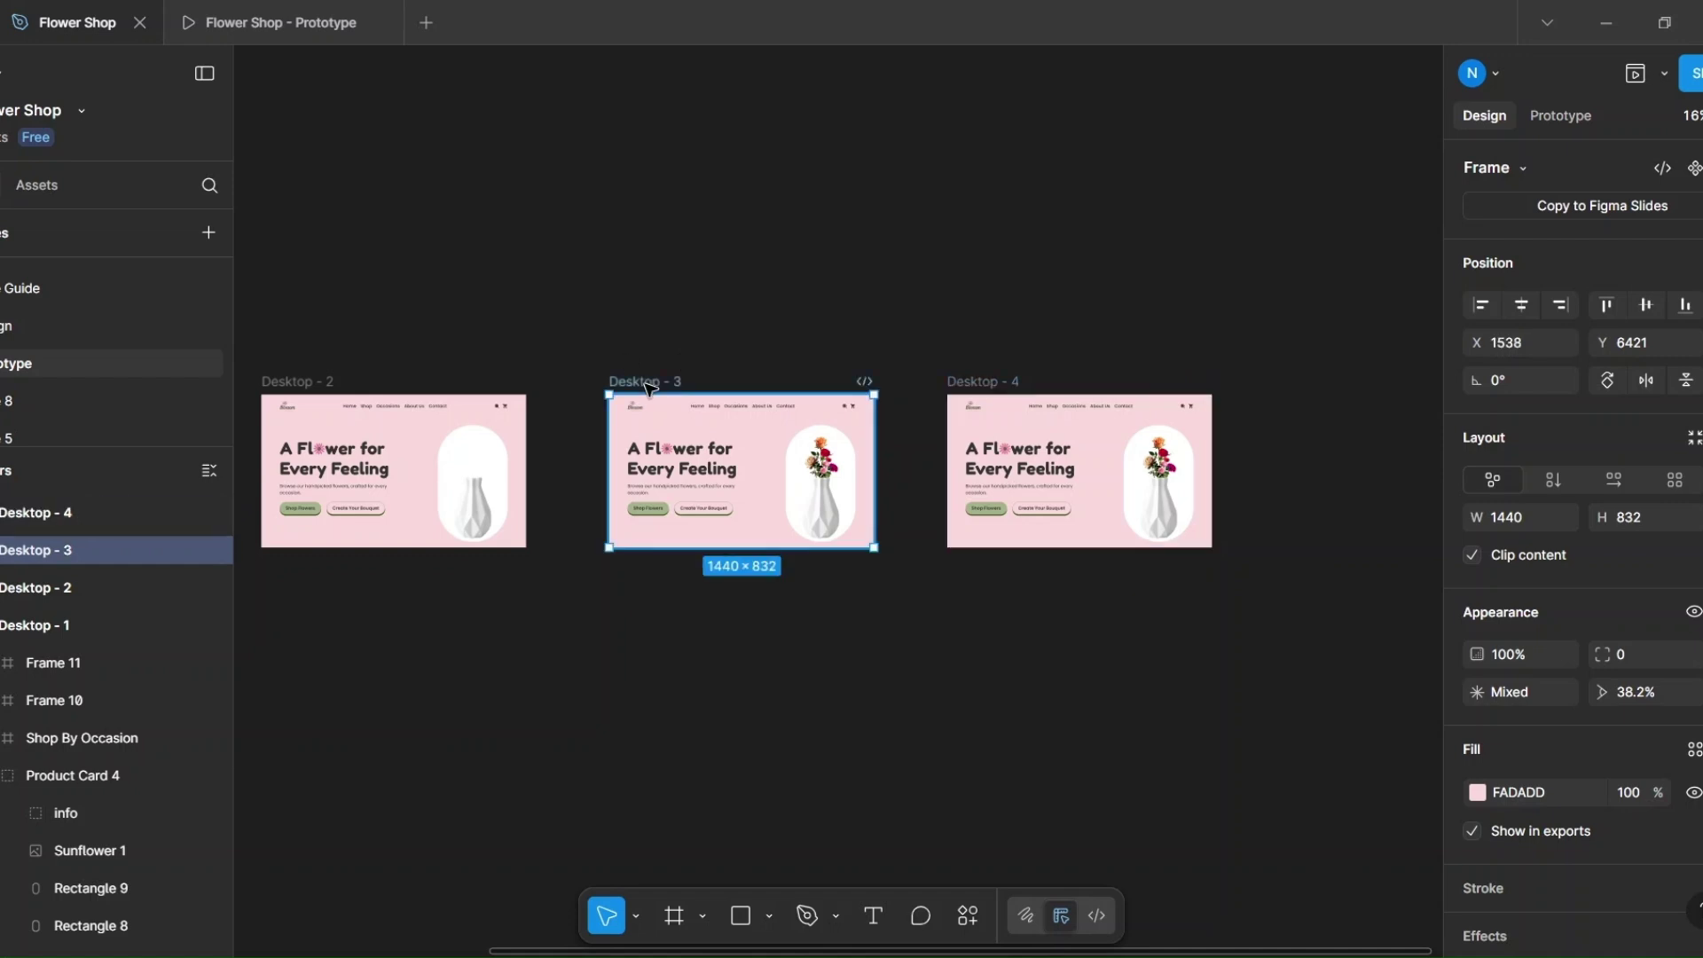
{"action": "left_click_drag", "start_coordinate": [784, 614], "coordinate": [786, 654]}
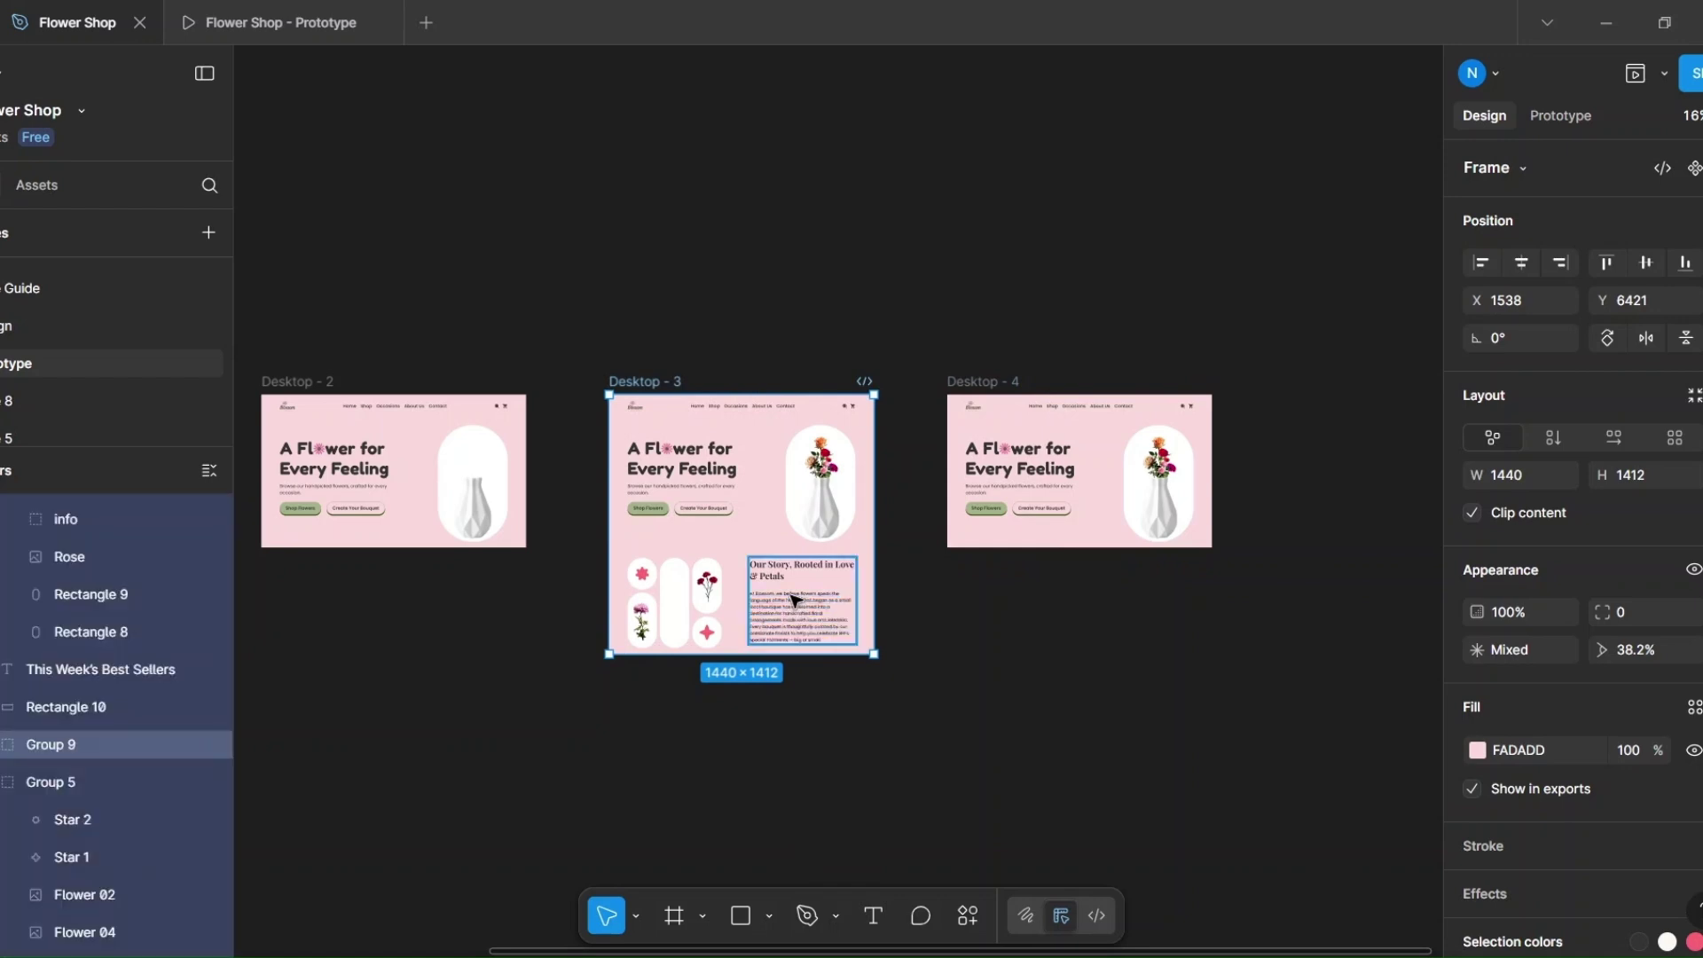
Step: Move the "Our Story, Rooted in Love & Petals" text group in Desktop - 3 right to X 1020 and set its opacity to 0%
{"action": "left_click", "coordinate": [794, 601]}
{"action": "scroll", "coordinate": [795, 600], "scroll_direction": "up", "scroll_amount": 5}
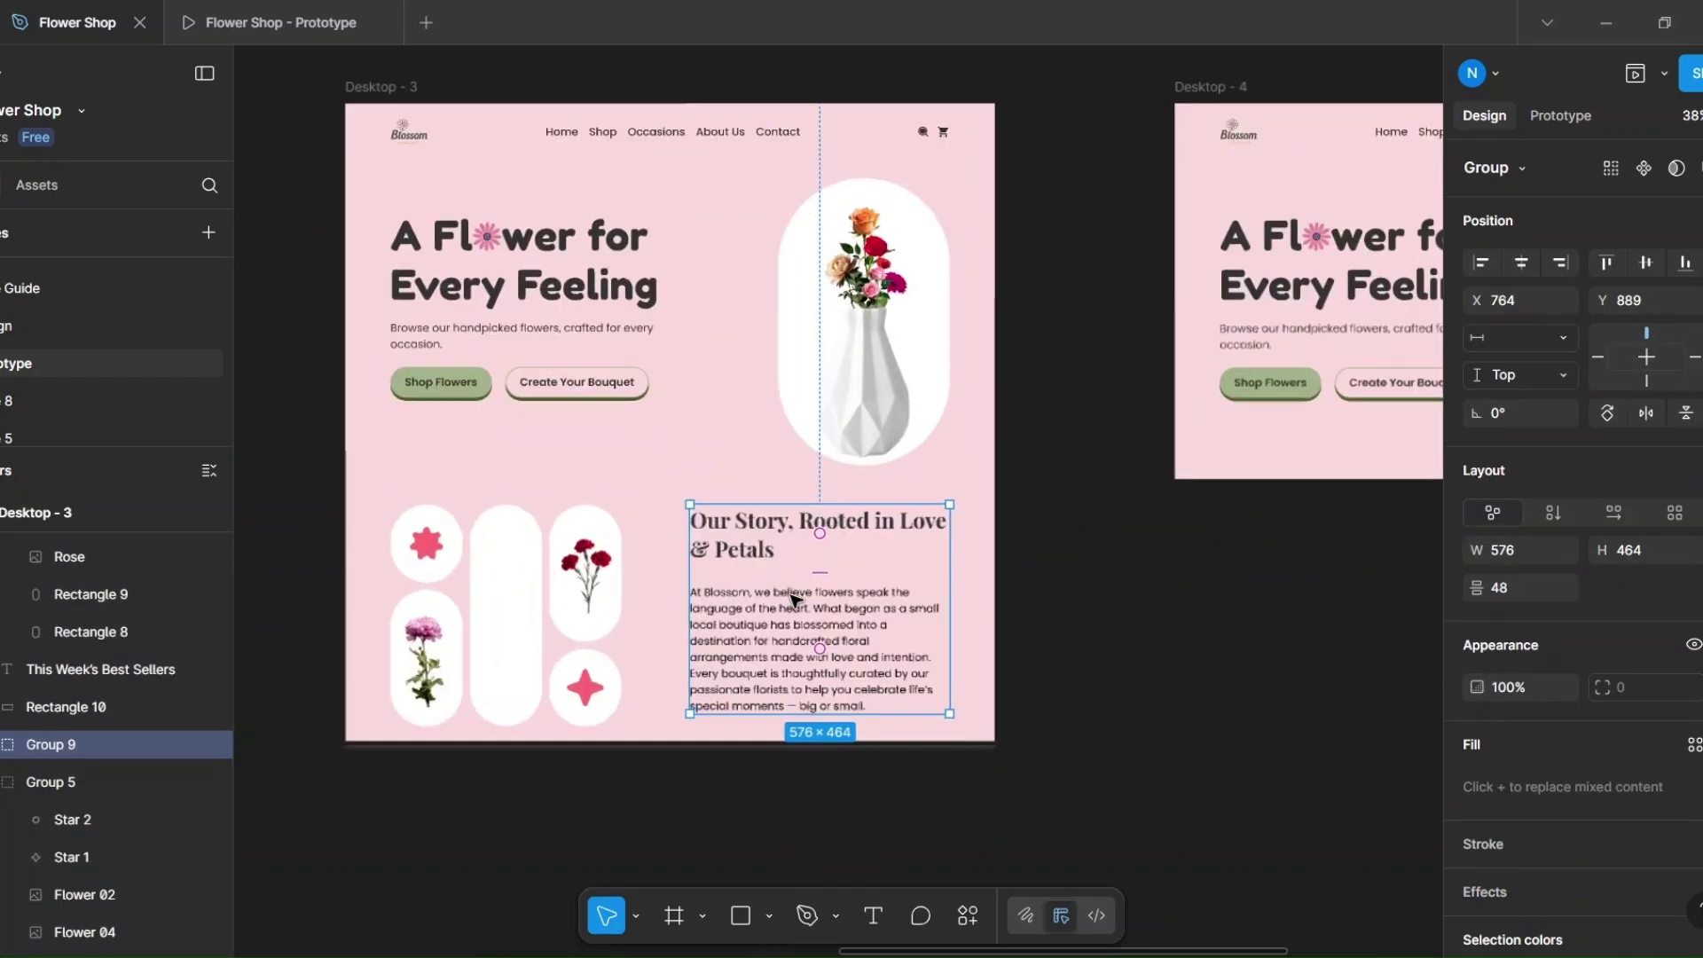
{"action": "key", "text": "shift+Right"}
{"action": "key", "text": "shift+Right"}
{"action": "key", "text": "shift+Right"}
{"action": "key", "text": "shift+Right"}
{"action": "key", "text": "shift+Right"}
{"action": "key", "text": "shift+Right"}
{"action": "key", "text": "shift+Right"}
{"action": "key", "text": "shift+Right"}
{"action": "key", "text": "shift+Right"}
{"action": "key", "text": "shift+Right"}
{"action": "key", "text": "shift+Right"}
{"action": "key", "text": "shift+Right"}
{"action": "key", "text": "shift+Right"}
{"action": "key", "text": "shift+Right"}
{"action": "key", "text": "shift+Right"}
{"action": "key", "text": "shift+Right"}
{"action": "key", "text": "shift+Right"}
{"action": "key", "text": "shift+Right"}
{"action": "key", "text": "shift+Right"}
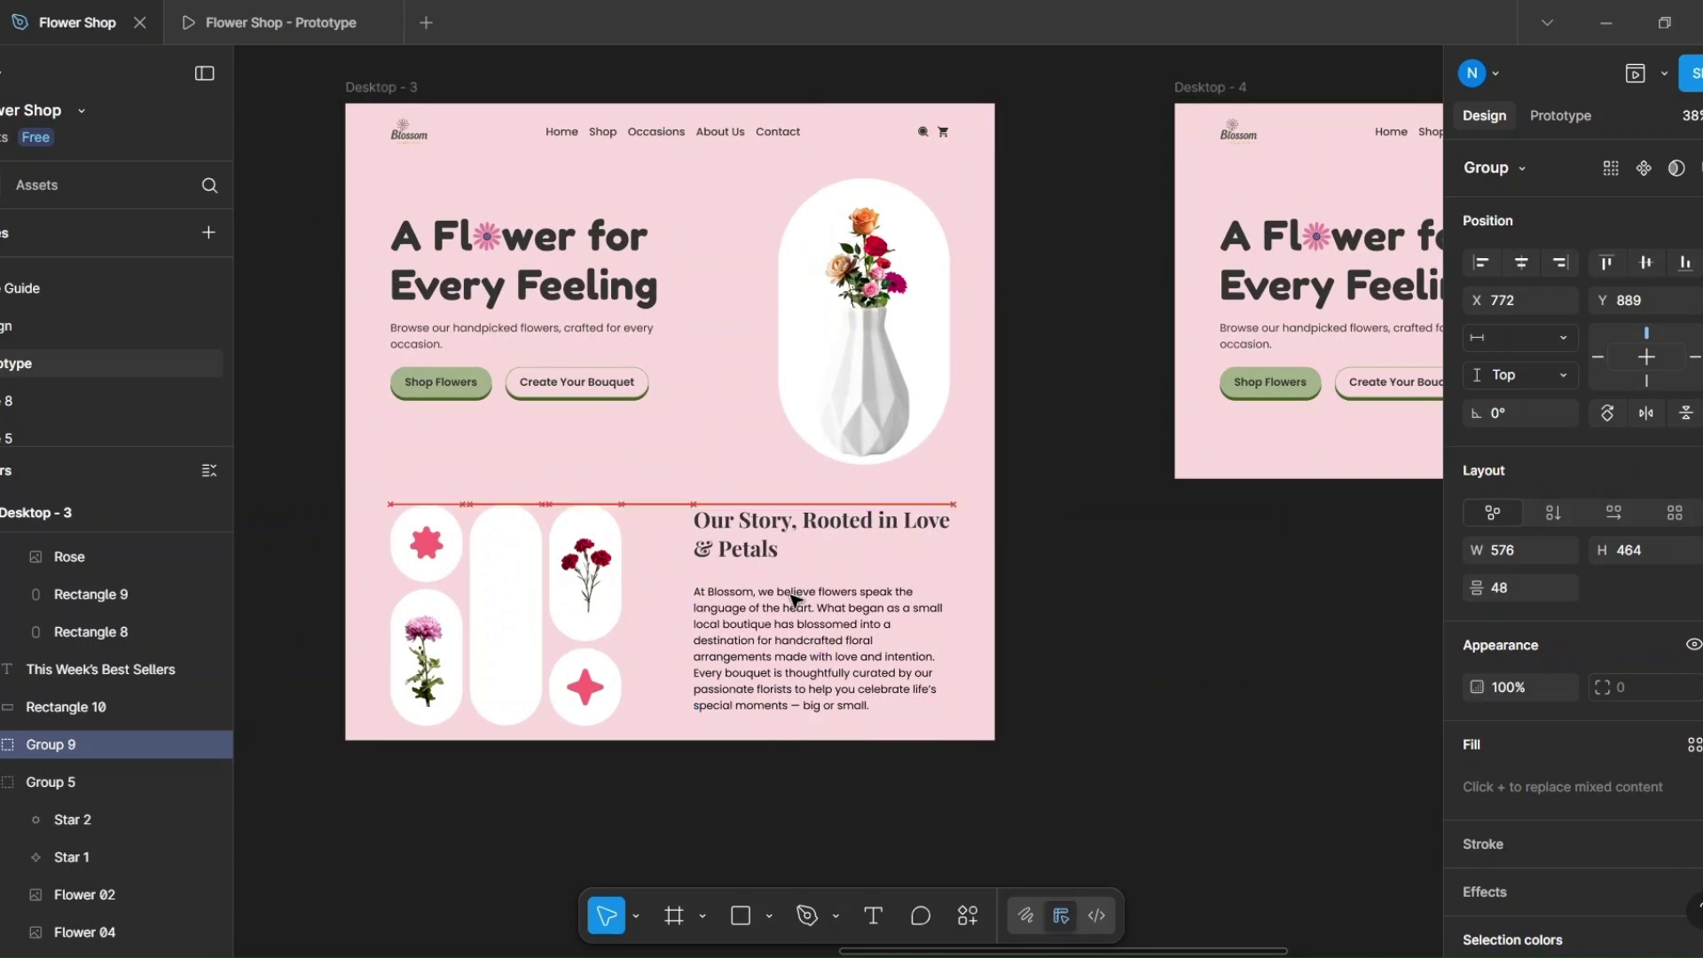
{"action": "key", "text": "shift+Right"}
{"action": "key", "text": "shift+Right"}
{"action": "key", "text": "shift+Right"}
{"action": "key", "text": "shift+Right"}
{"action": "key", "text": "shift+Right"}
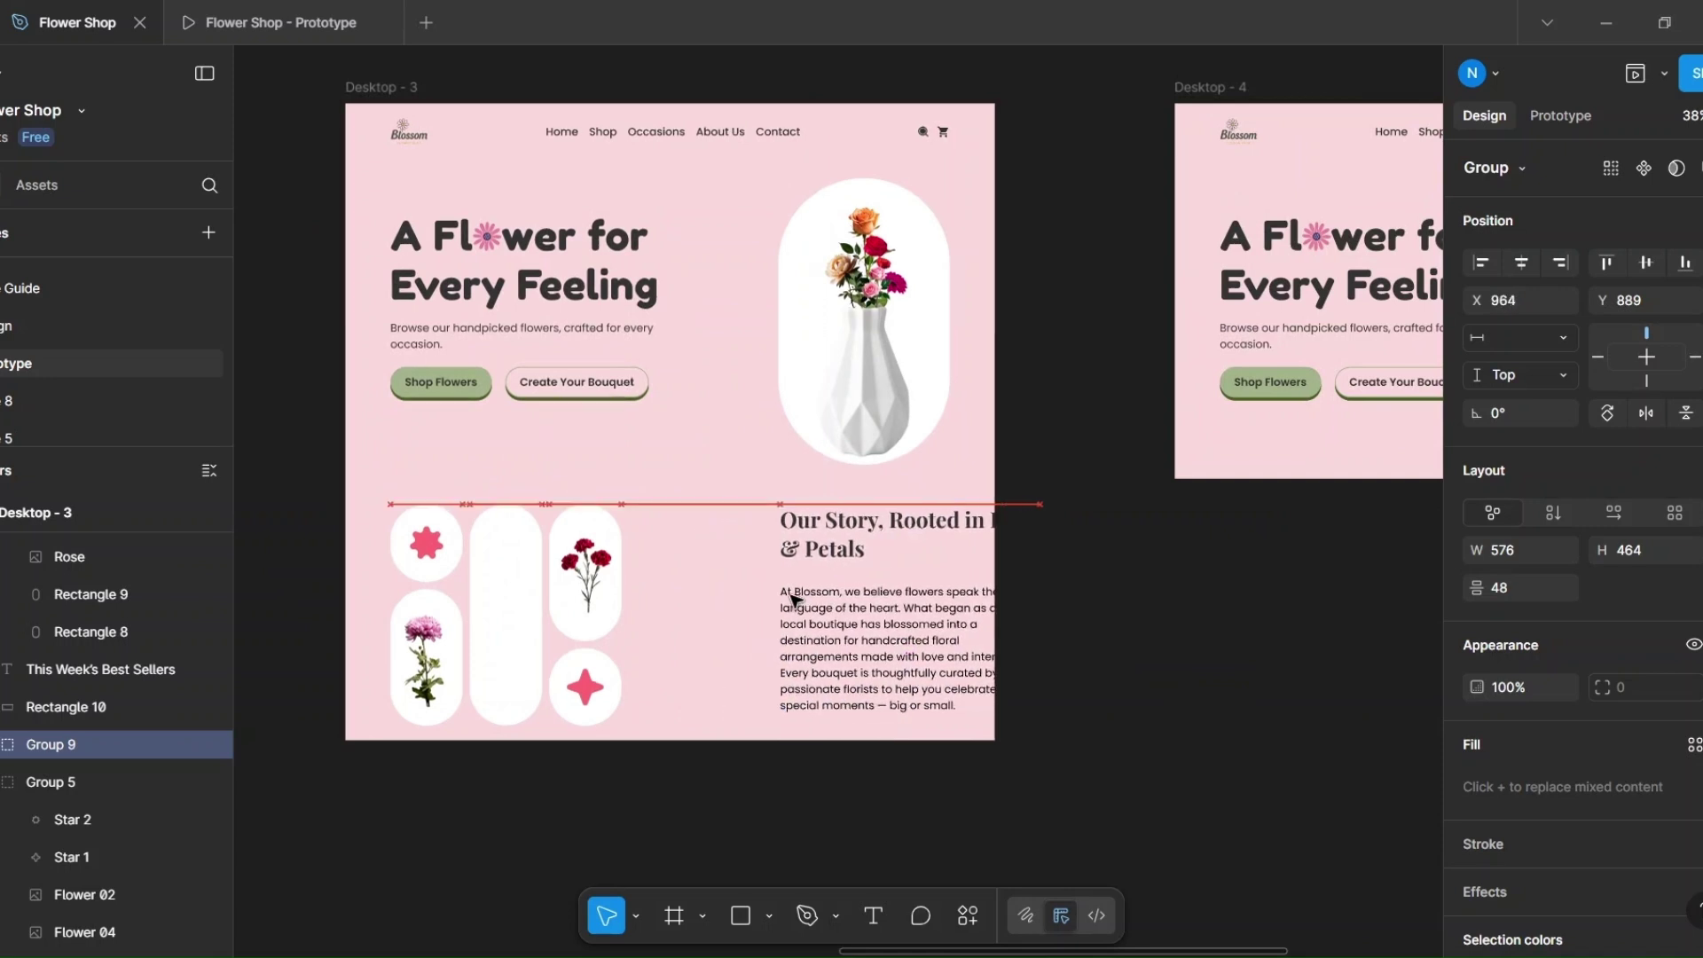
{"action": "key", "text": "shift+Right"}
{"action": "key", "text": "shift+Right"}
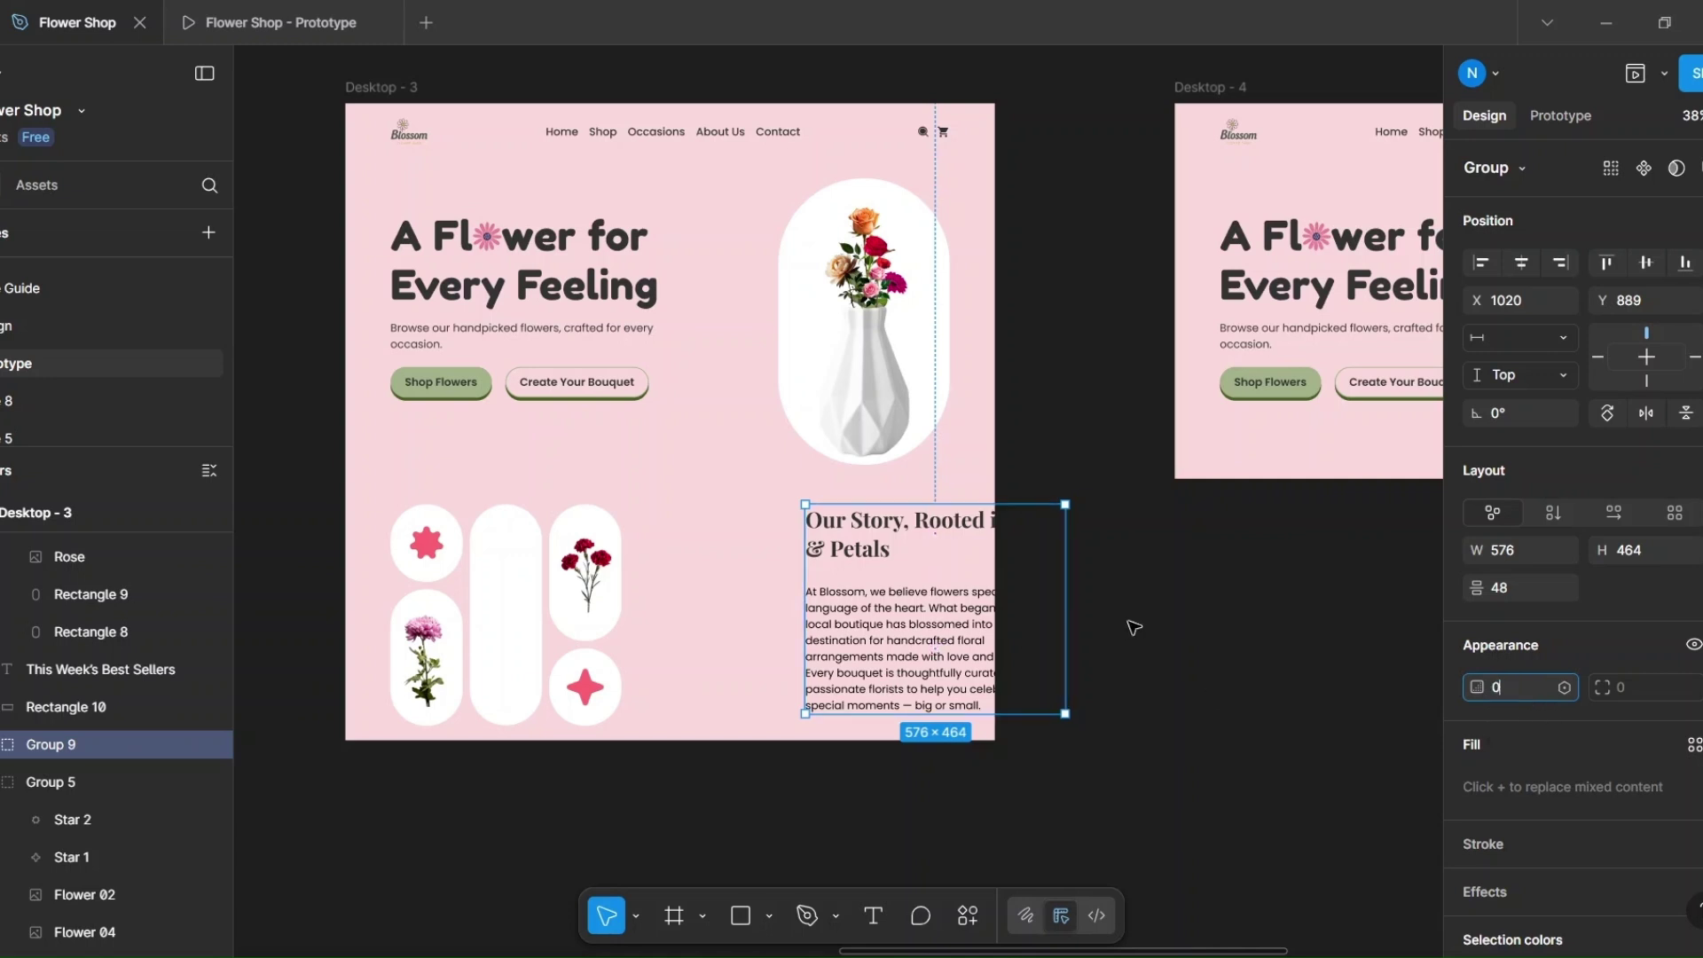
{"action": "key", "text": "Delete"}
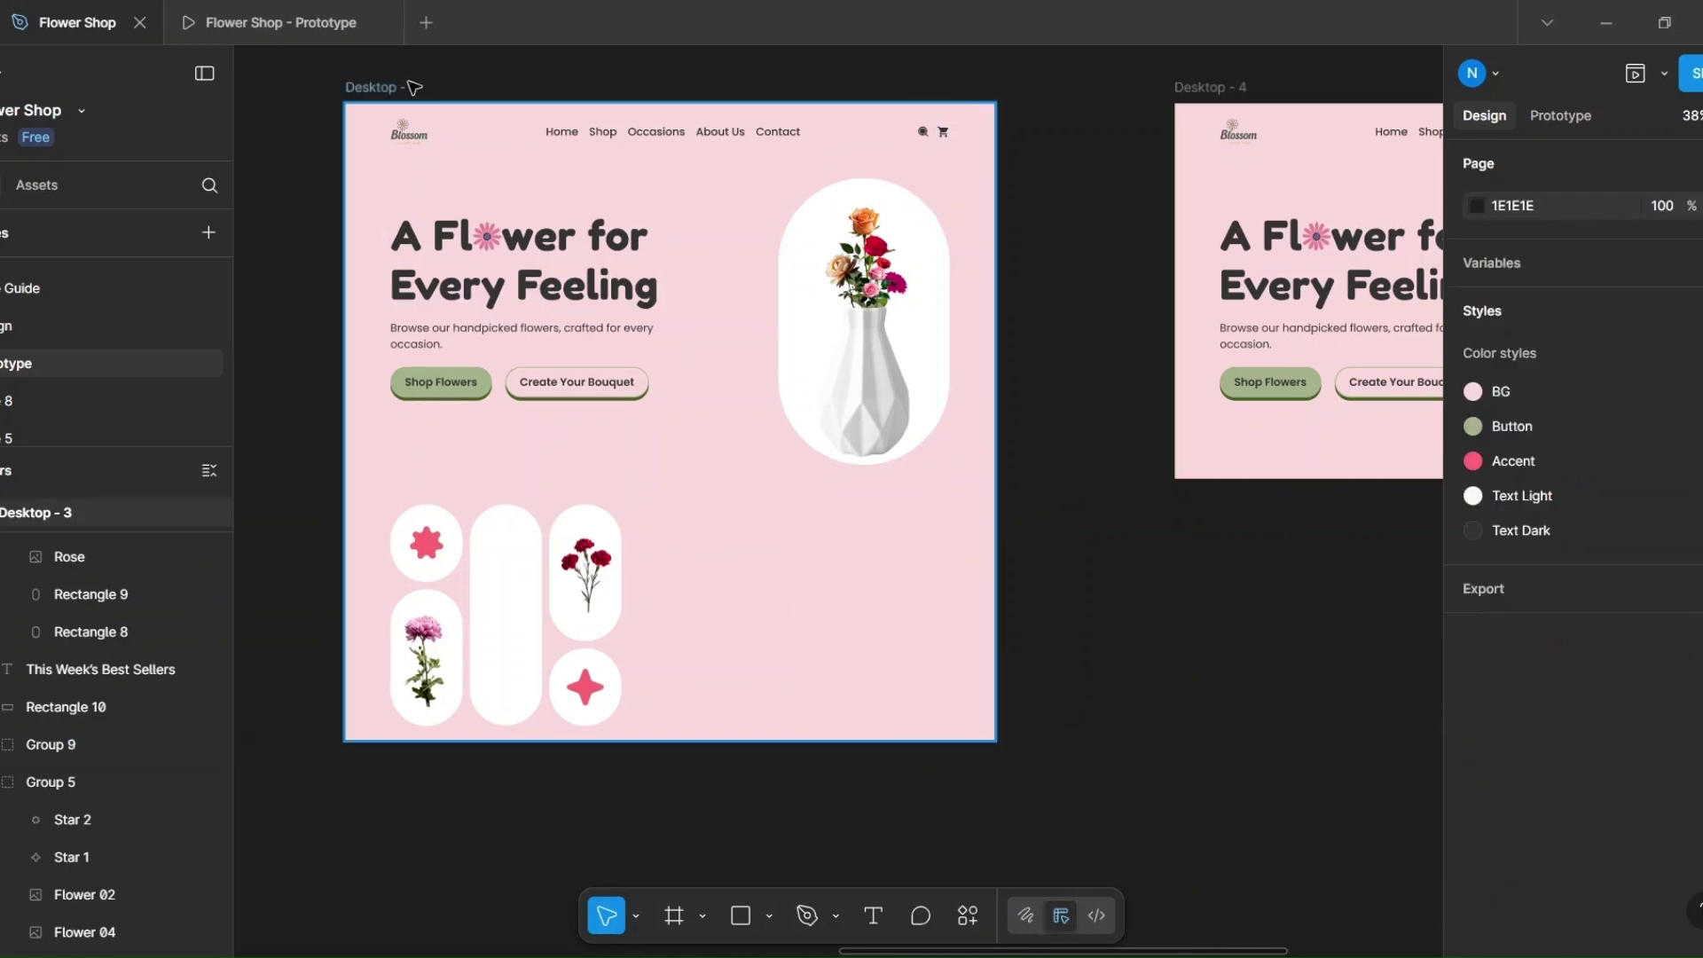
Step: Shorten the Desktop - 3 frame back to a height of 832
{"action": "left_click", "coordinate": [750, 738]}
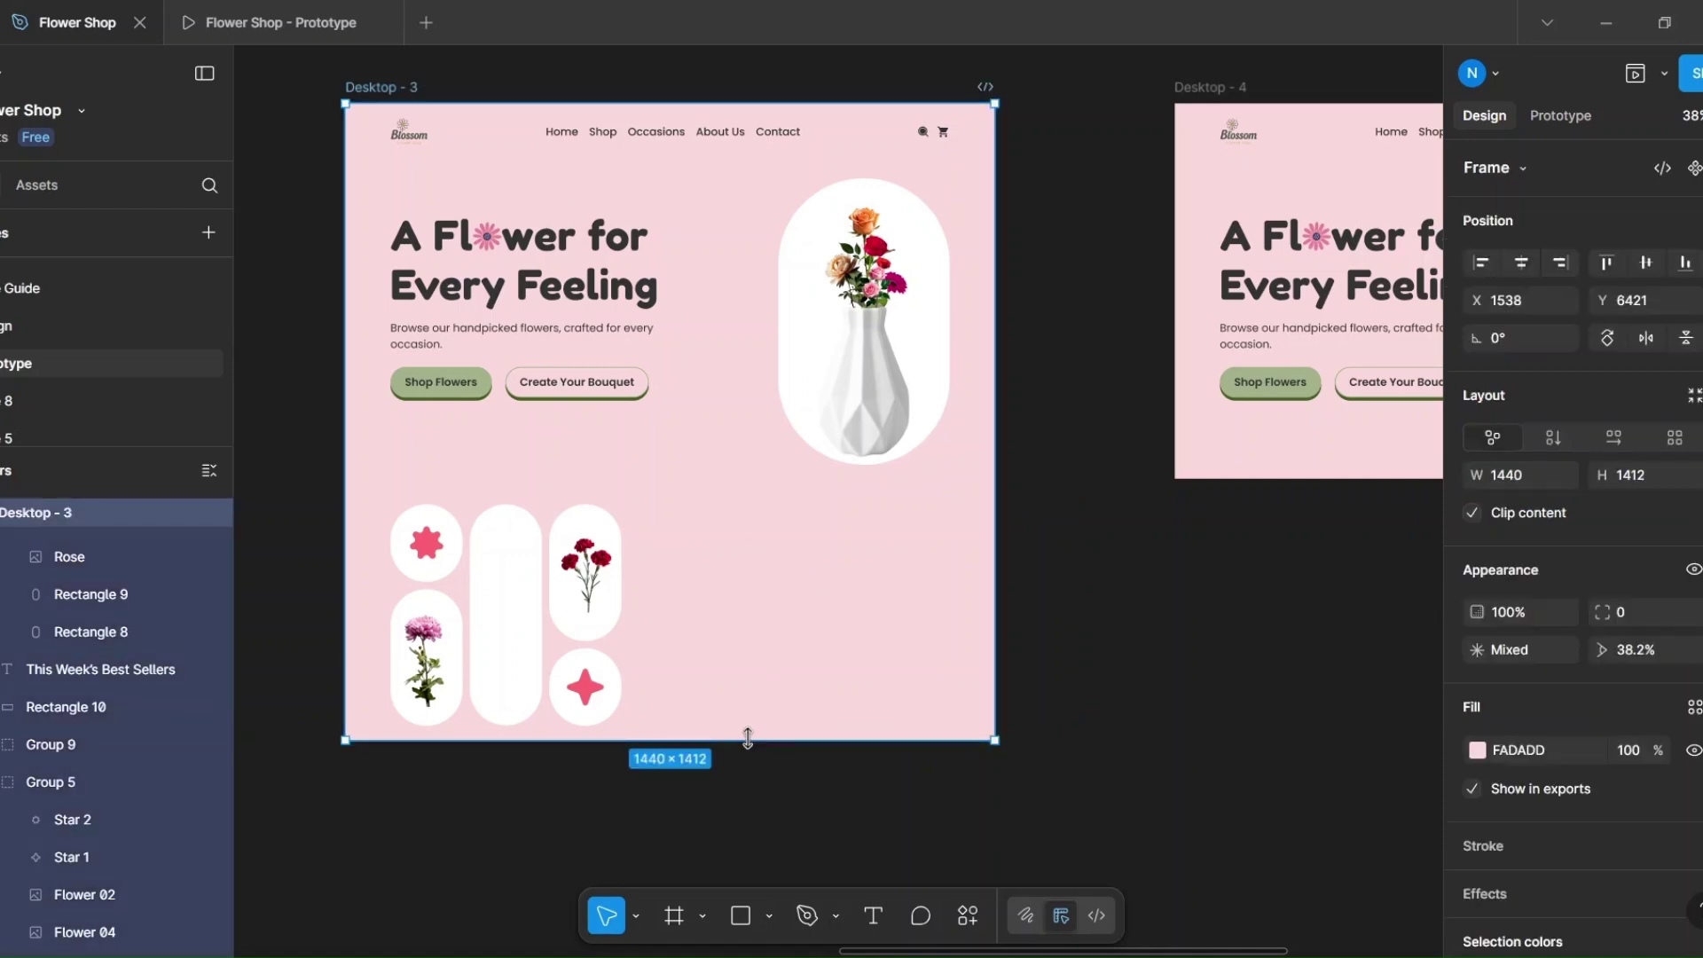
{"action": "left_click_drag", "start_coordinate": [749, 536], "coordinate": [749, 479]}
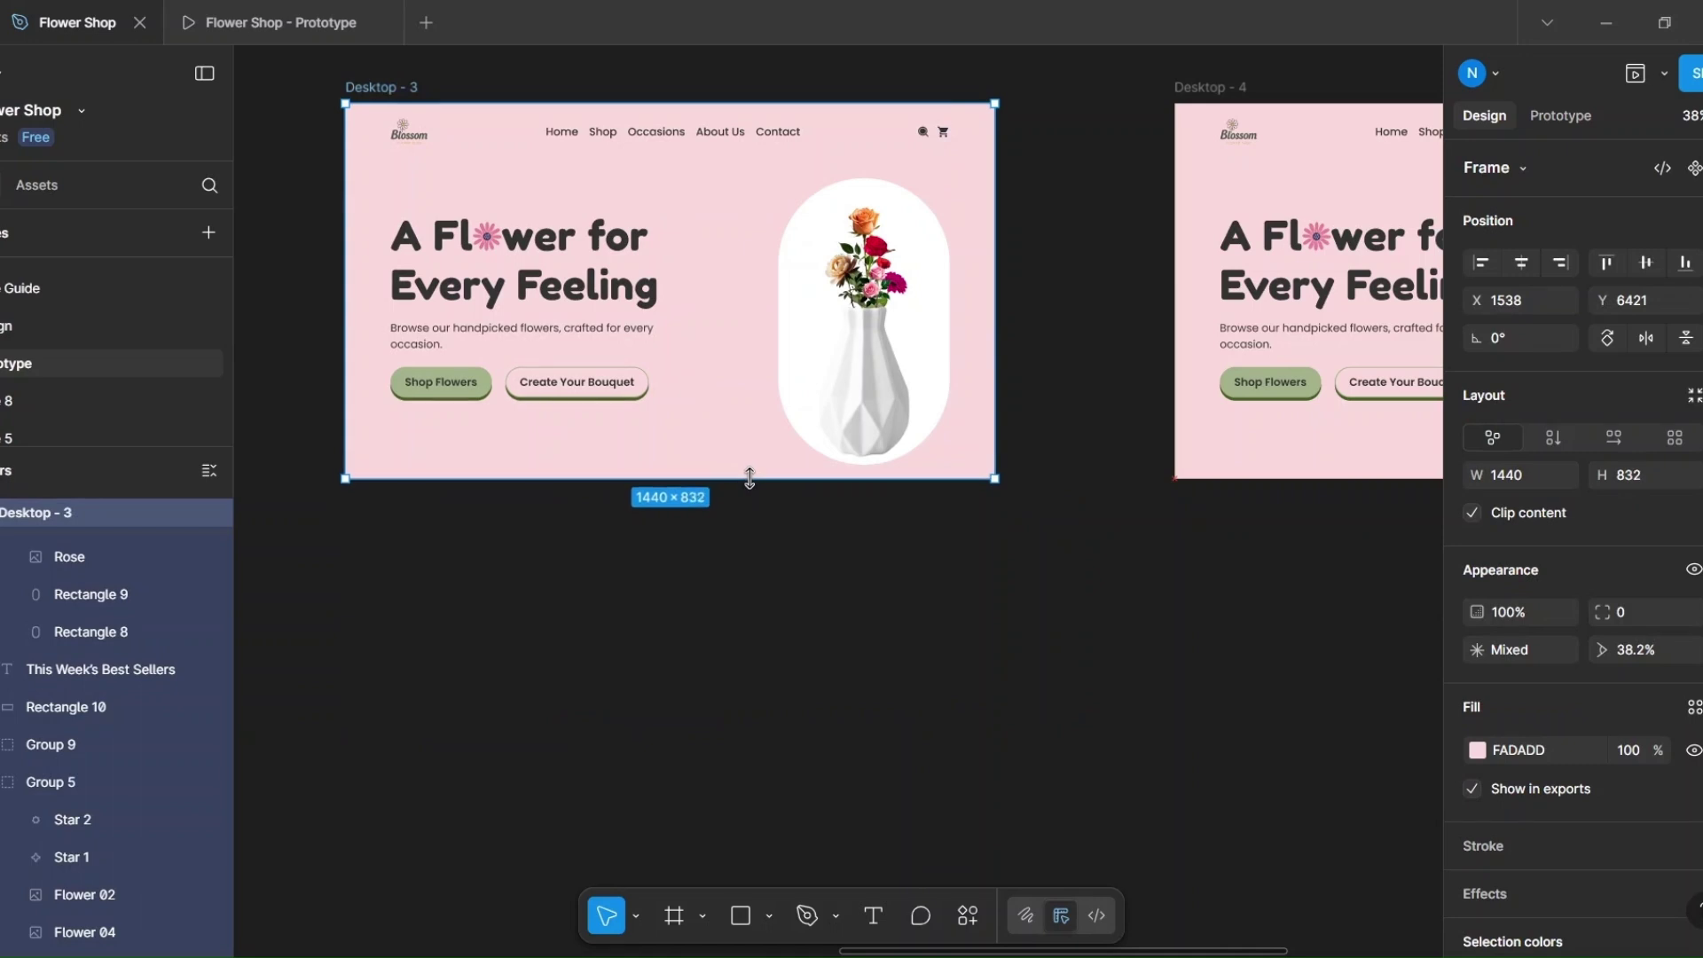
{"action": "left_click", "coordinate": [854, 641]}
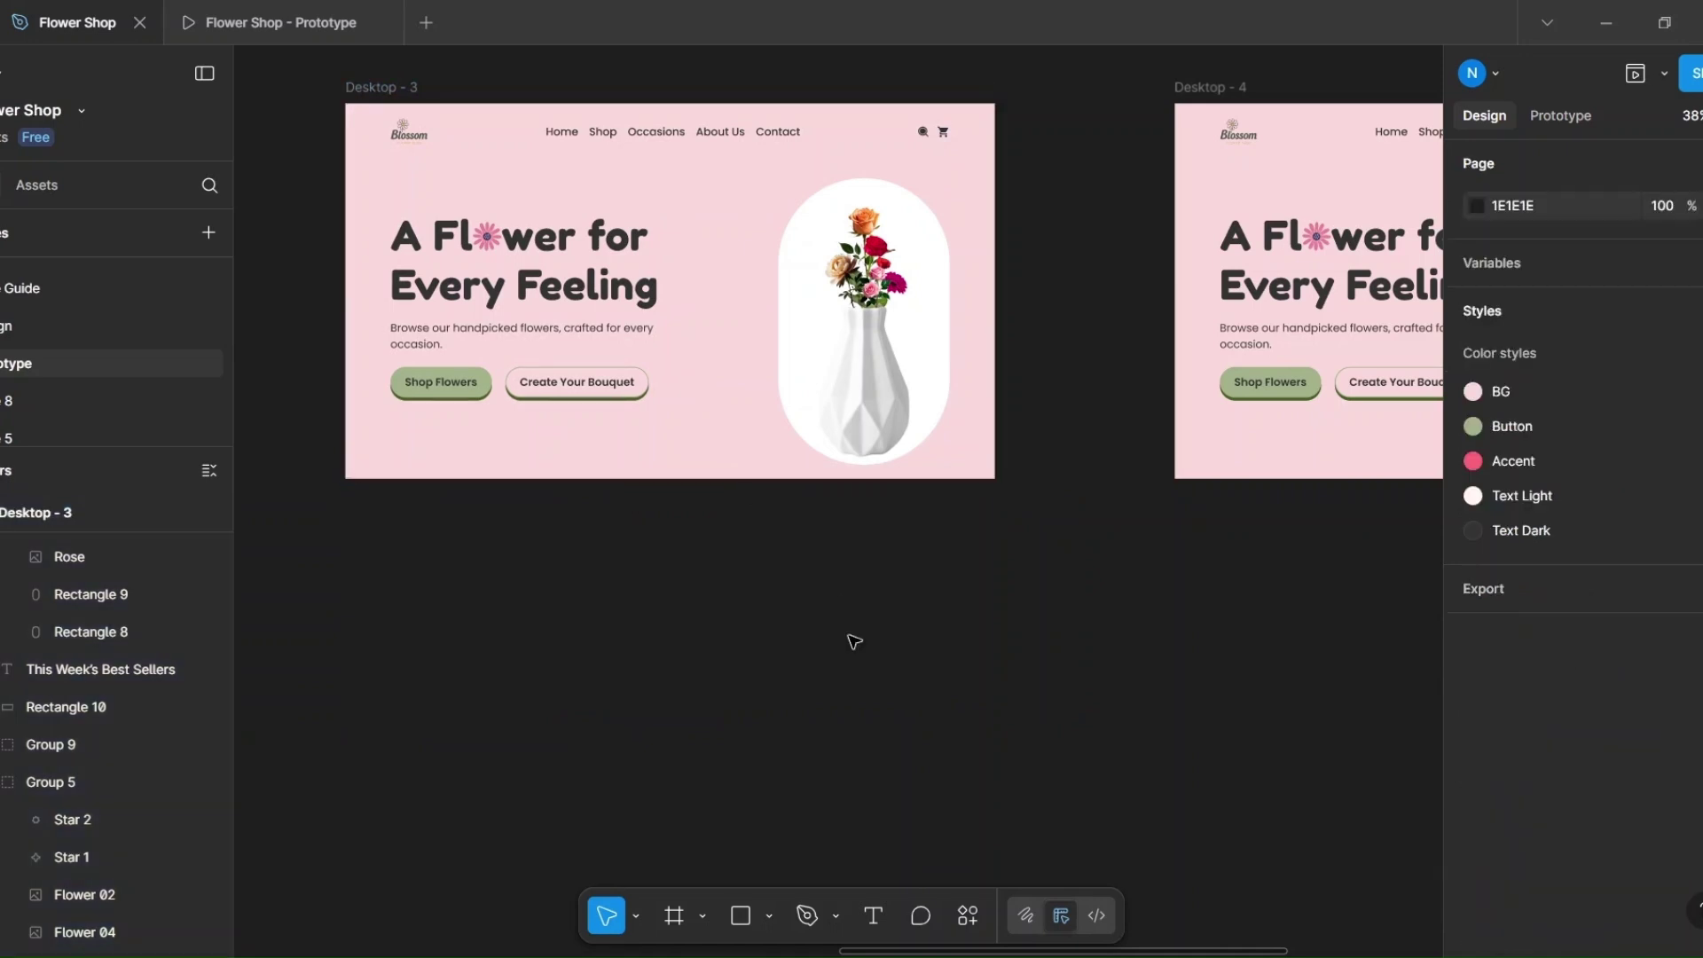
Step: Extend the Desktop - 4 frame downward to a height of 1444 to expose the story section
{"action": "scroll", "coordinate": [853, 640], "scroll_direction": "down", "scroll_amount": 6}
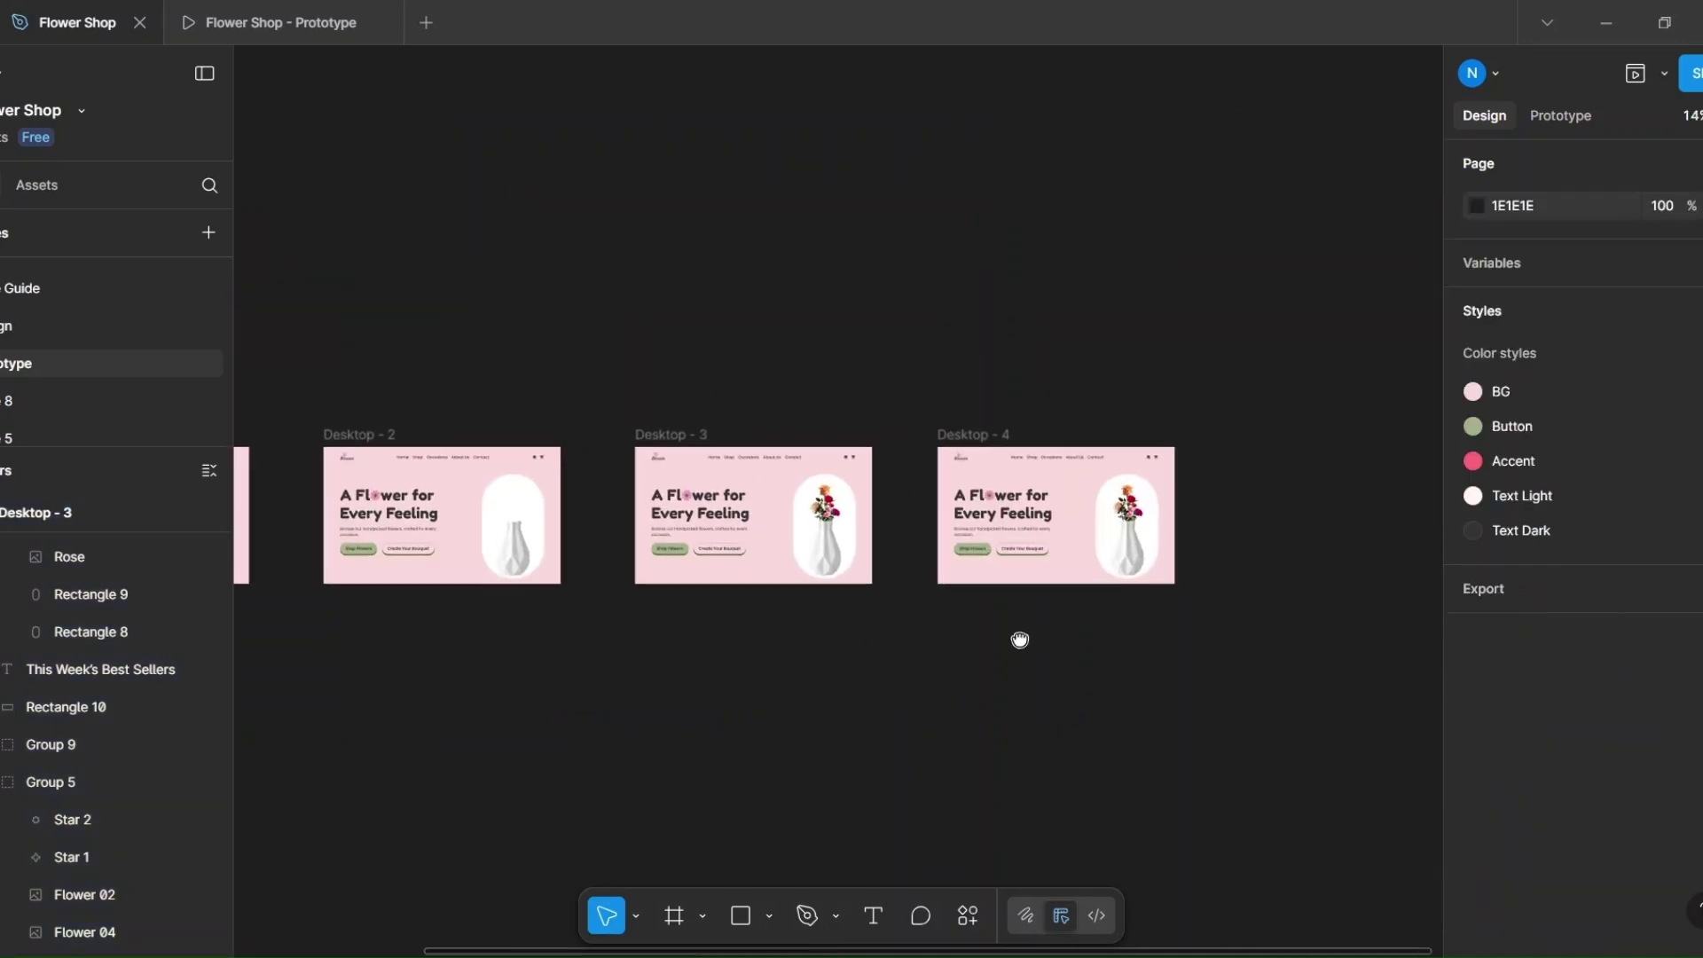
{"action": "left_click_drag", "start_coordinate": [1020, 640], "coordinate": [843, 627]}
{"action": "scroll", "coordinate": [810, 562], "scroll_direction": "up", "scroll_amount": 5}
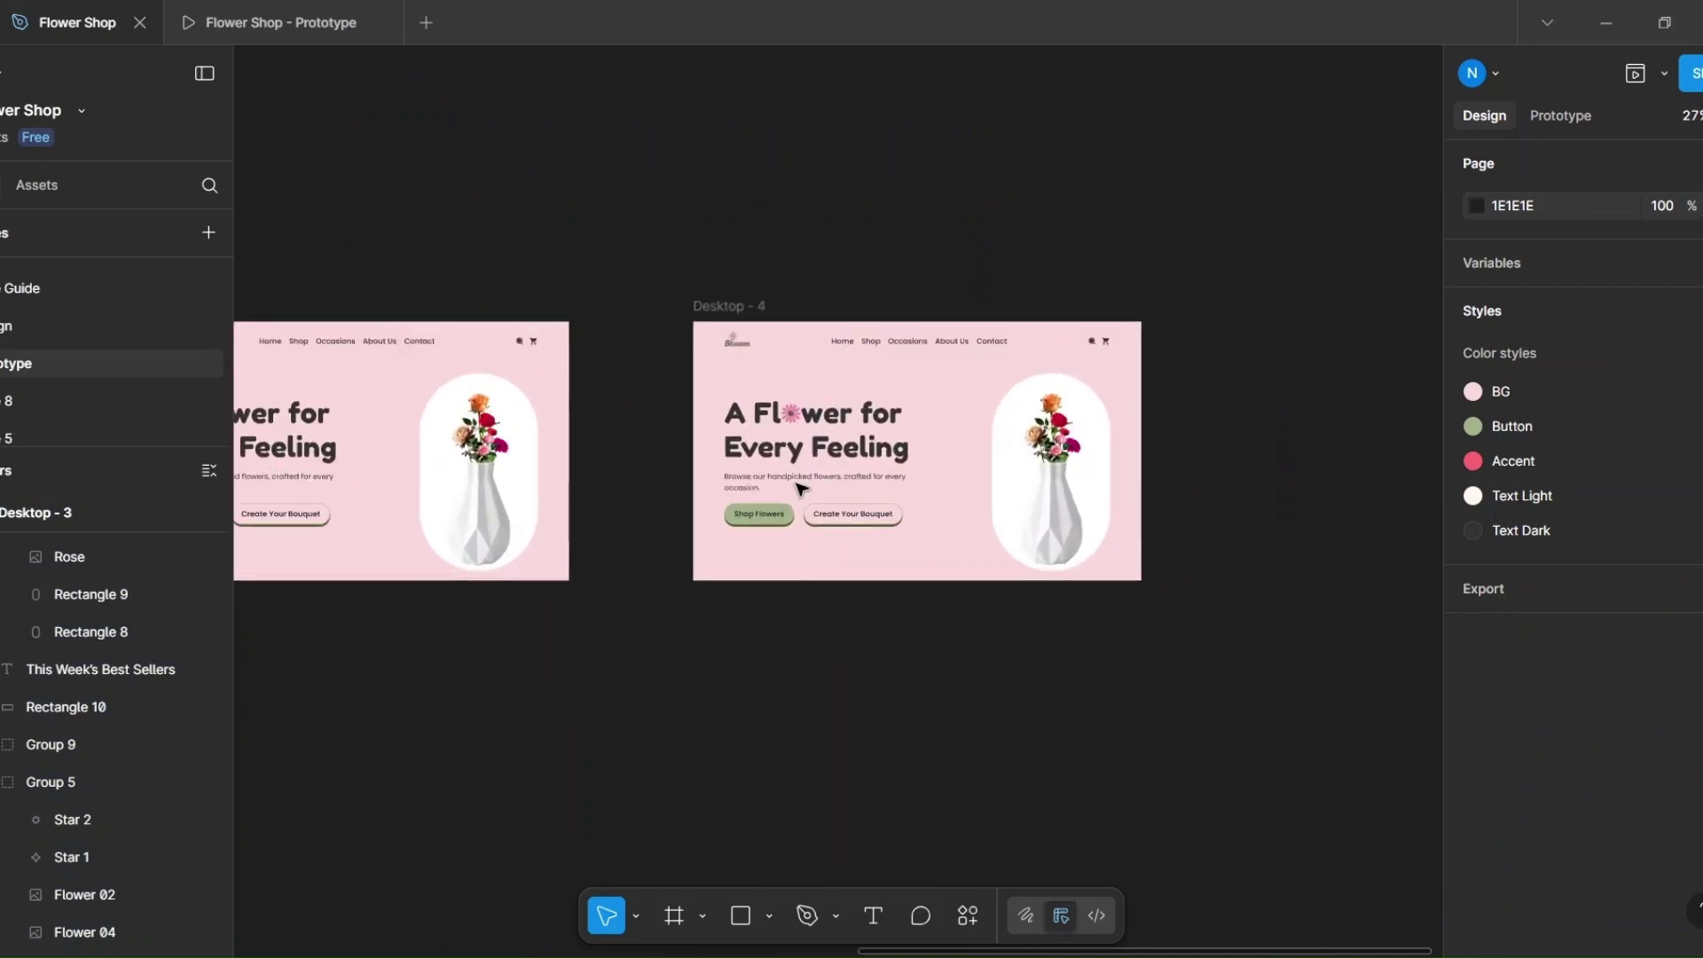
{"action": "left_click", "coordinate": [756, 320]}
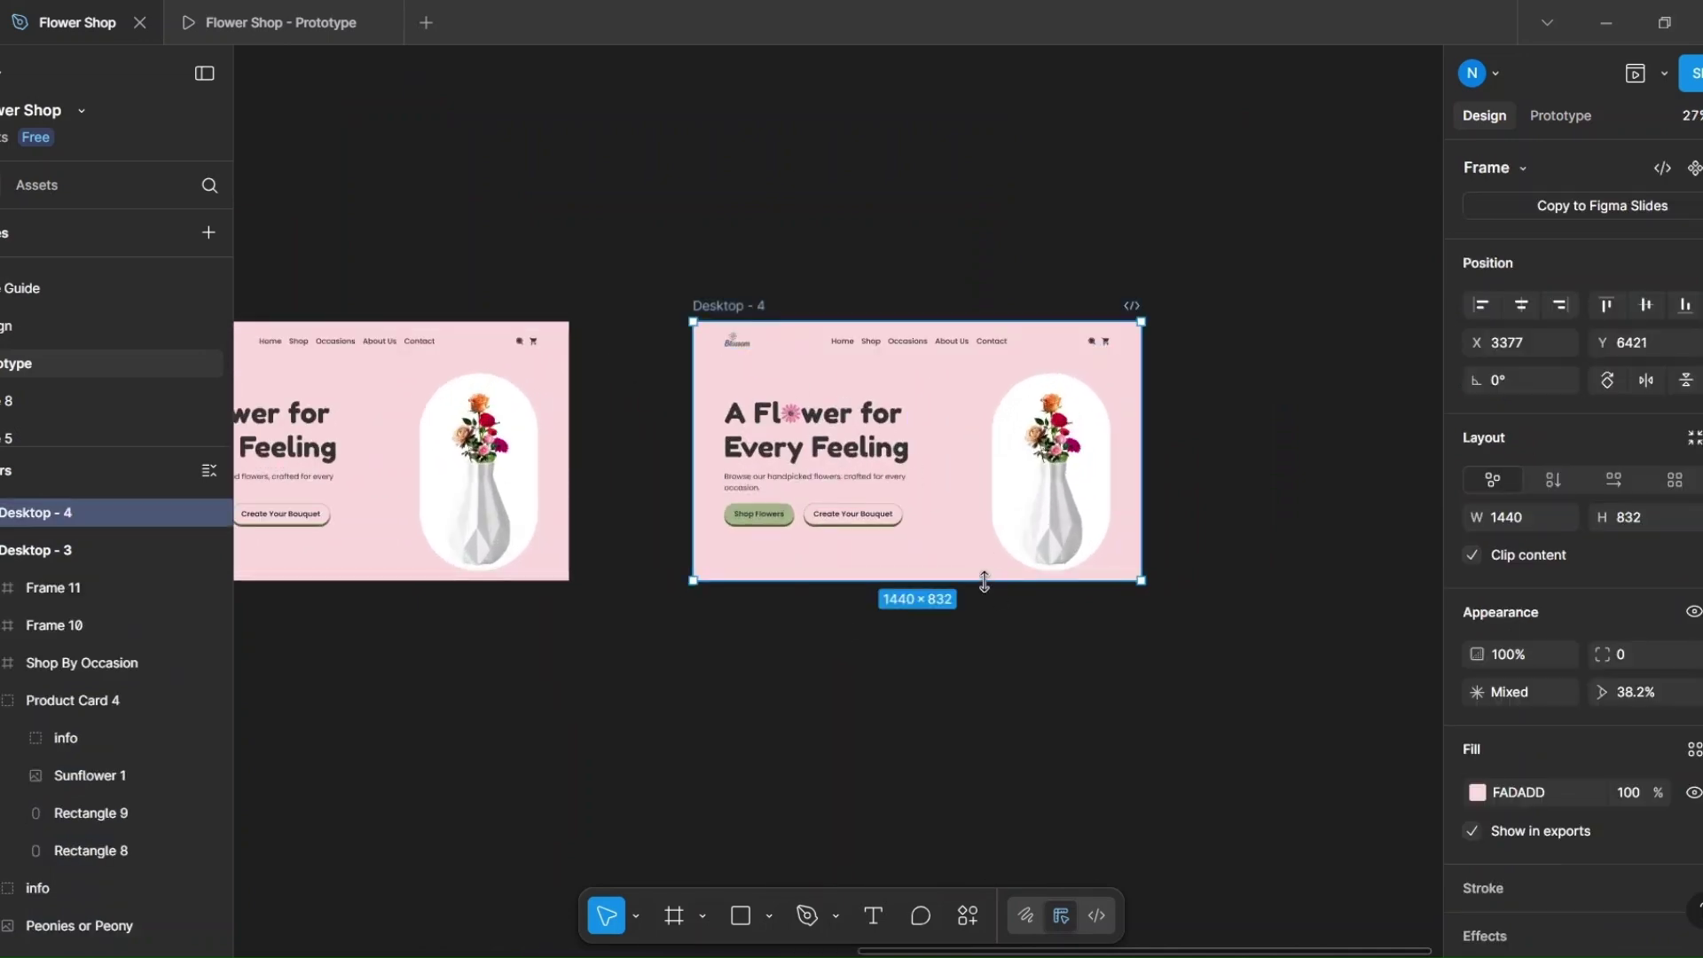
{"action": "left_click_drag", "start_coordinate": [983, 694], "coordinate": [983, 770]}
{"action": "scroll", "coordinate": [1007, 574], "scroll_direction": "up", "scroll_amount": 3}
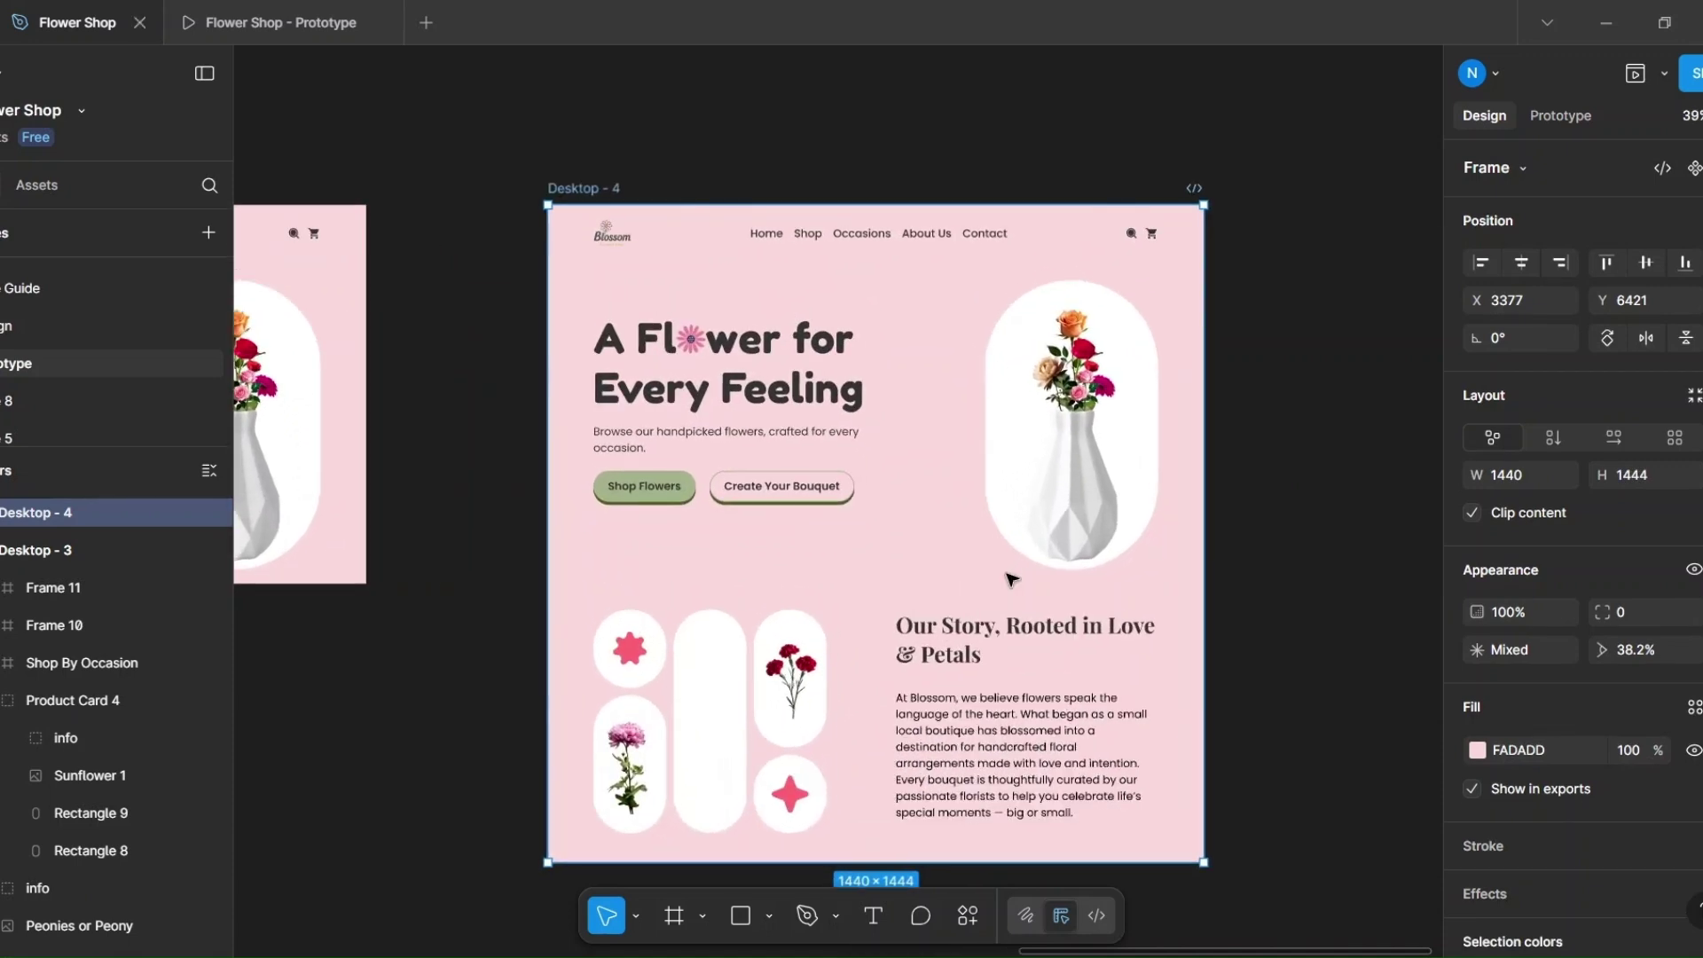
Step: Move the orange rose in Desktop - 4 from the vase onto the empty middle story pill and bring it to the front
{"action": "left_click", "coordinate": [1011, 390]}
{"action": "left_click_drag", "start_coordinate": [1011, 390], "coordinate": [709, 705]}
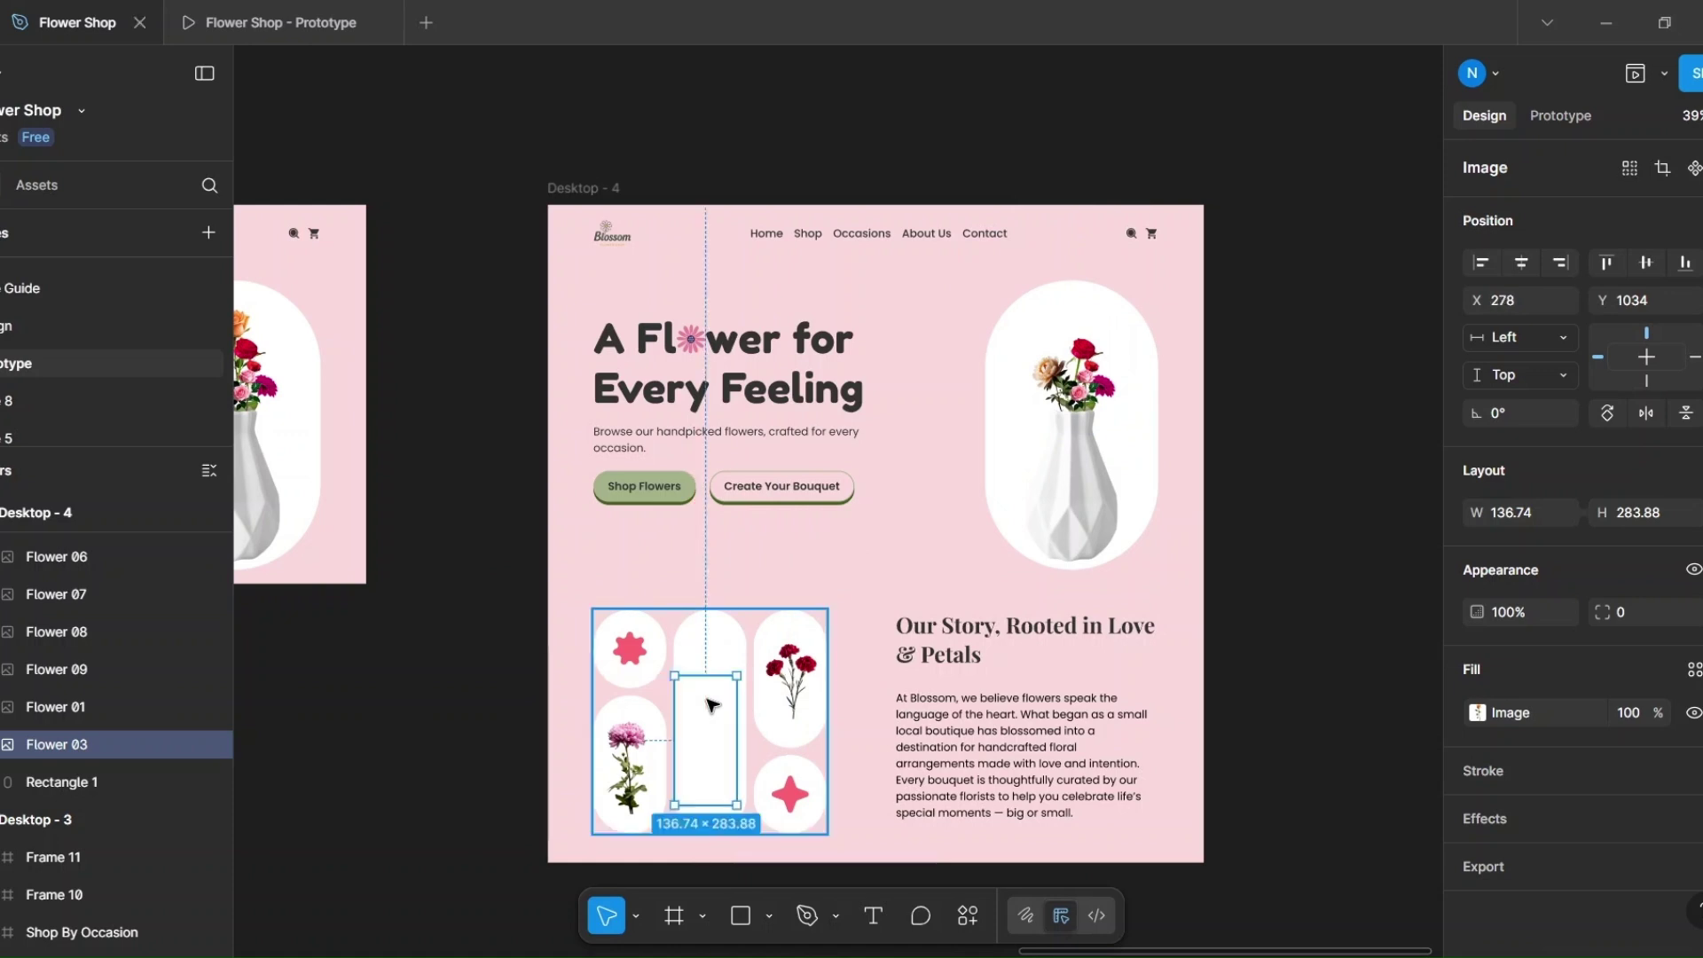
{"action": "right_click", "coordinate": [709, 702]}
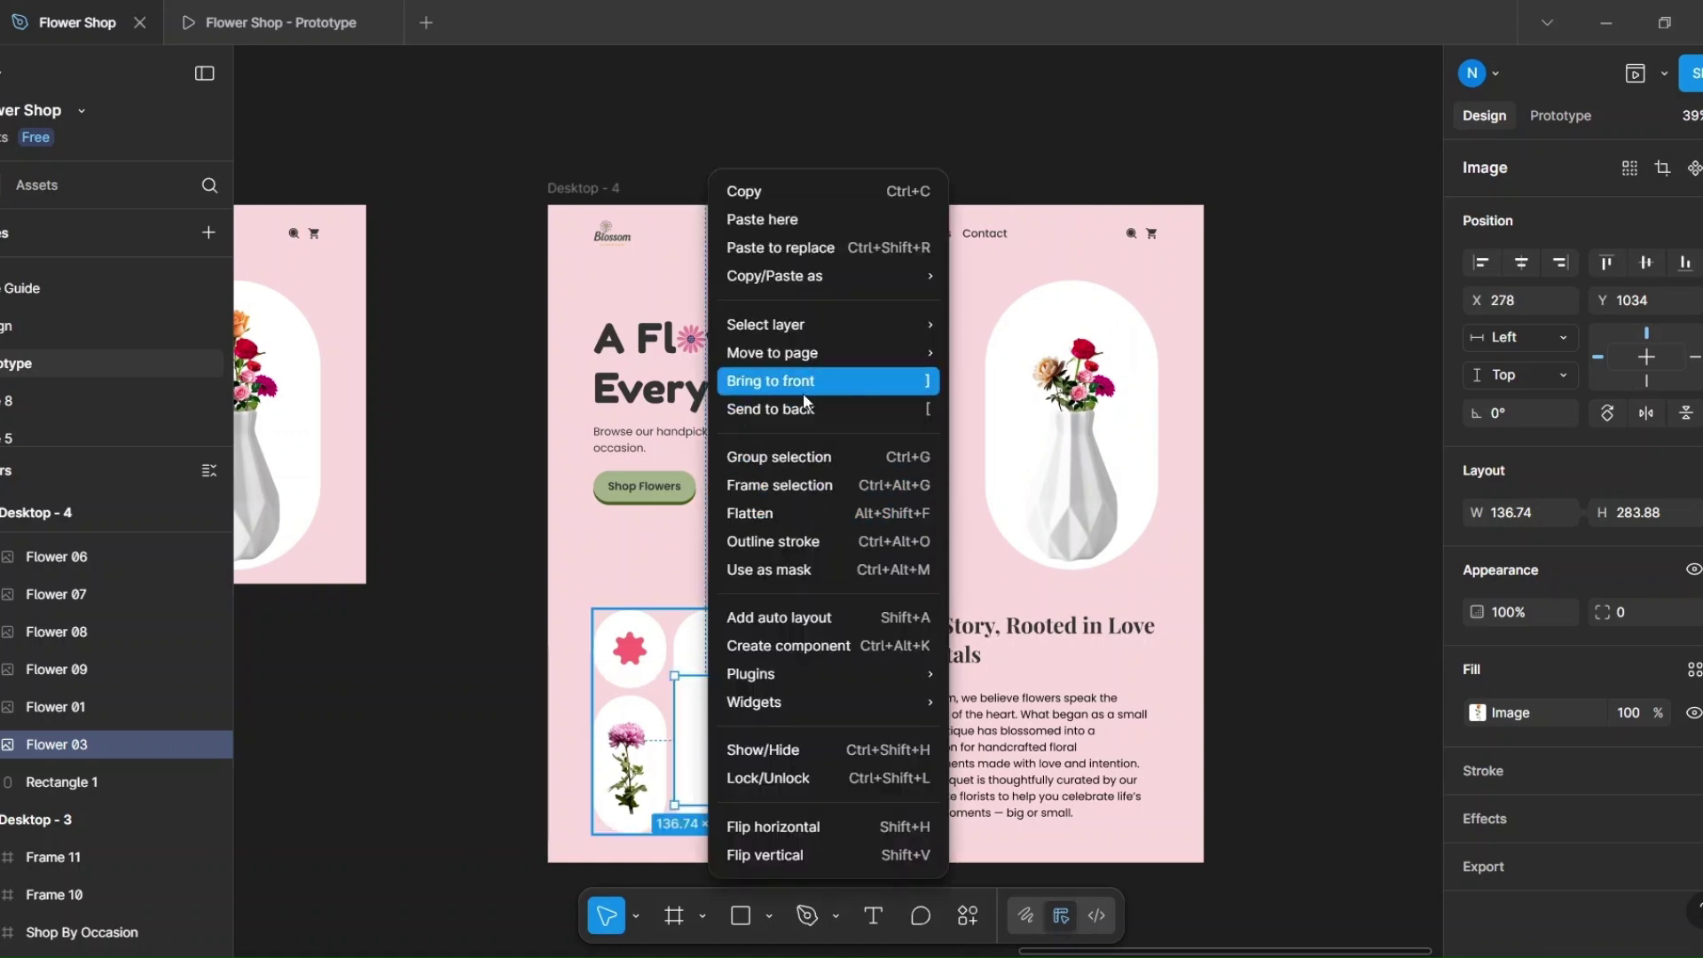
{"action": "key", "text": "bracketright"}
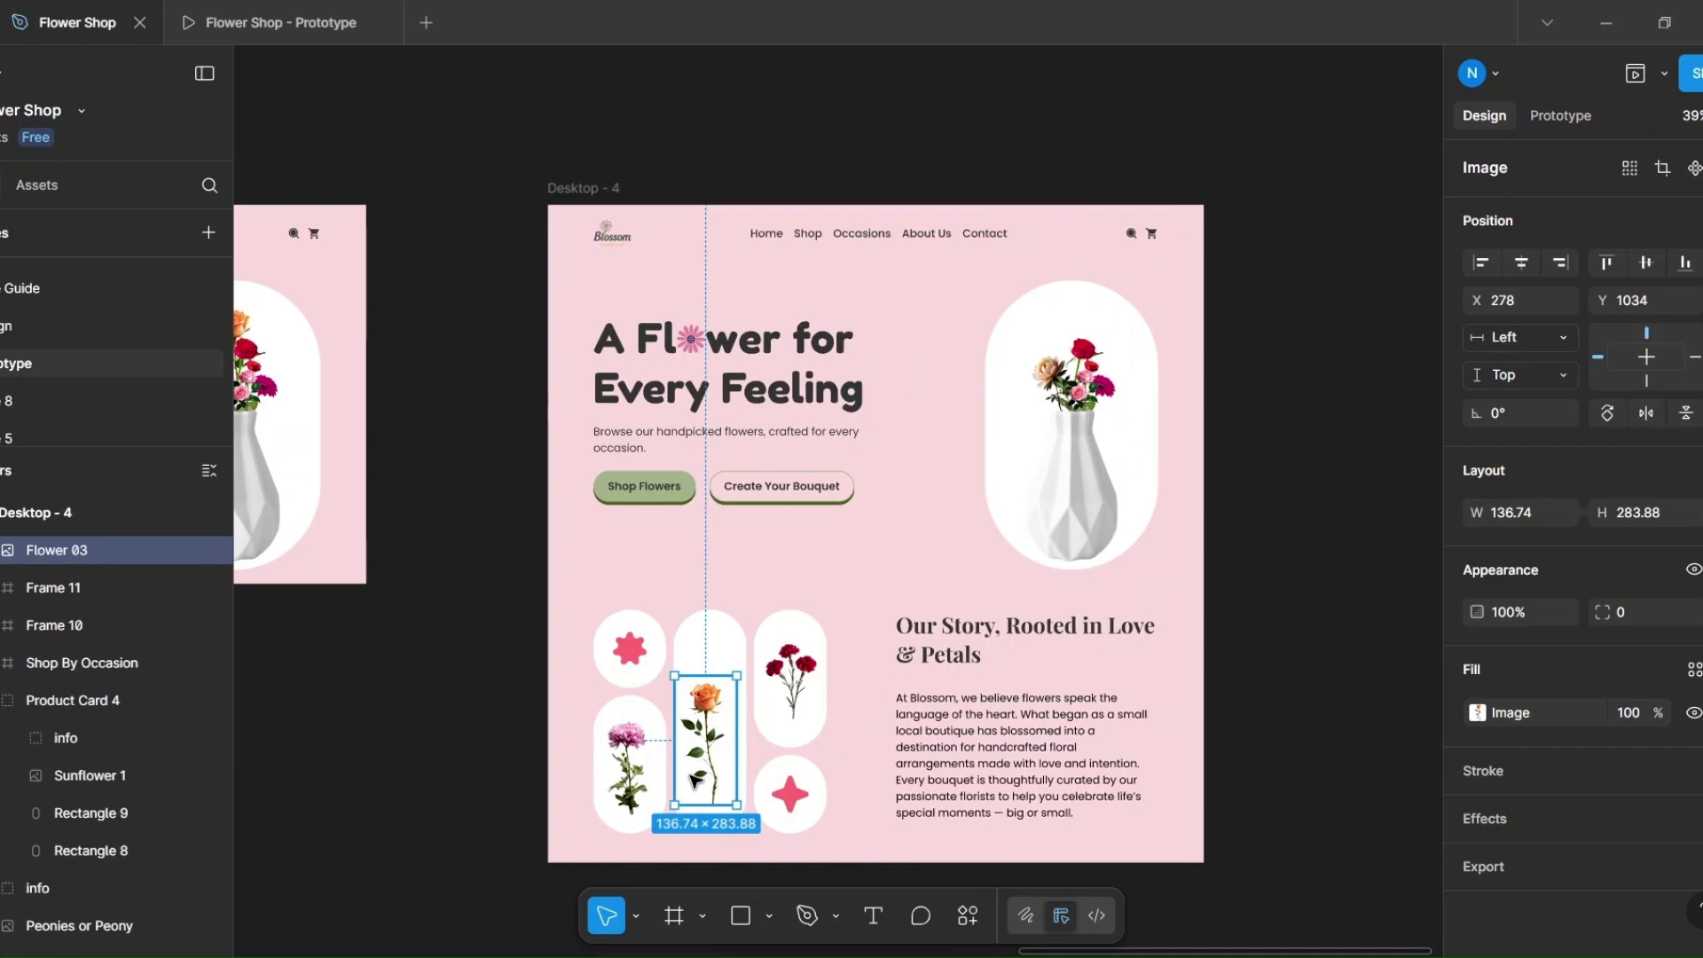
Step: Enlarge the orange rose to about 190 × 394 and center it within the tall middle pill of the story section
{"action": "scroll", "coordinate": [687, 780], "scroll_direction": "up", "scroll_amount": 5}
{"action": "left_click_drag", "start_coordinate": [822, 857], "coordinate": [870, 954]}
{"action": "left_click_drag", "start_coordinate": [749, 710], "coordinate": [729, 601]}
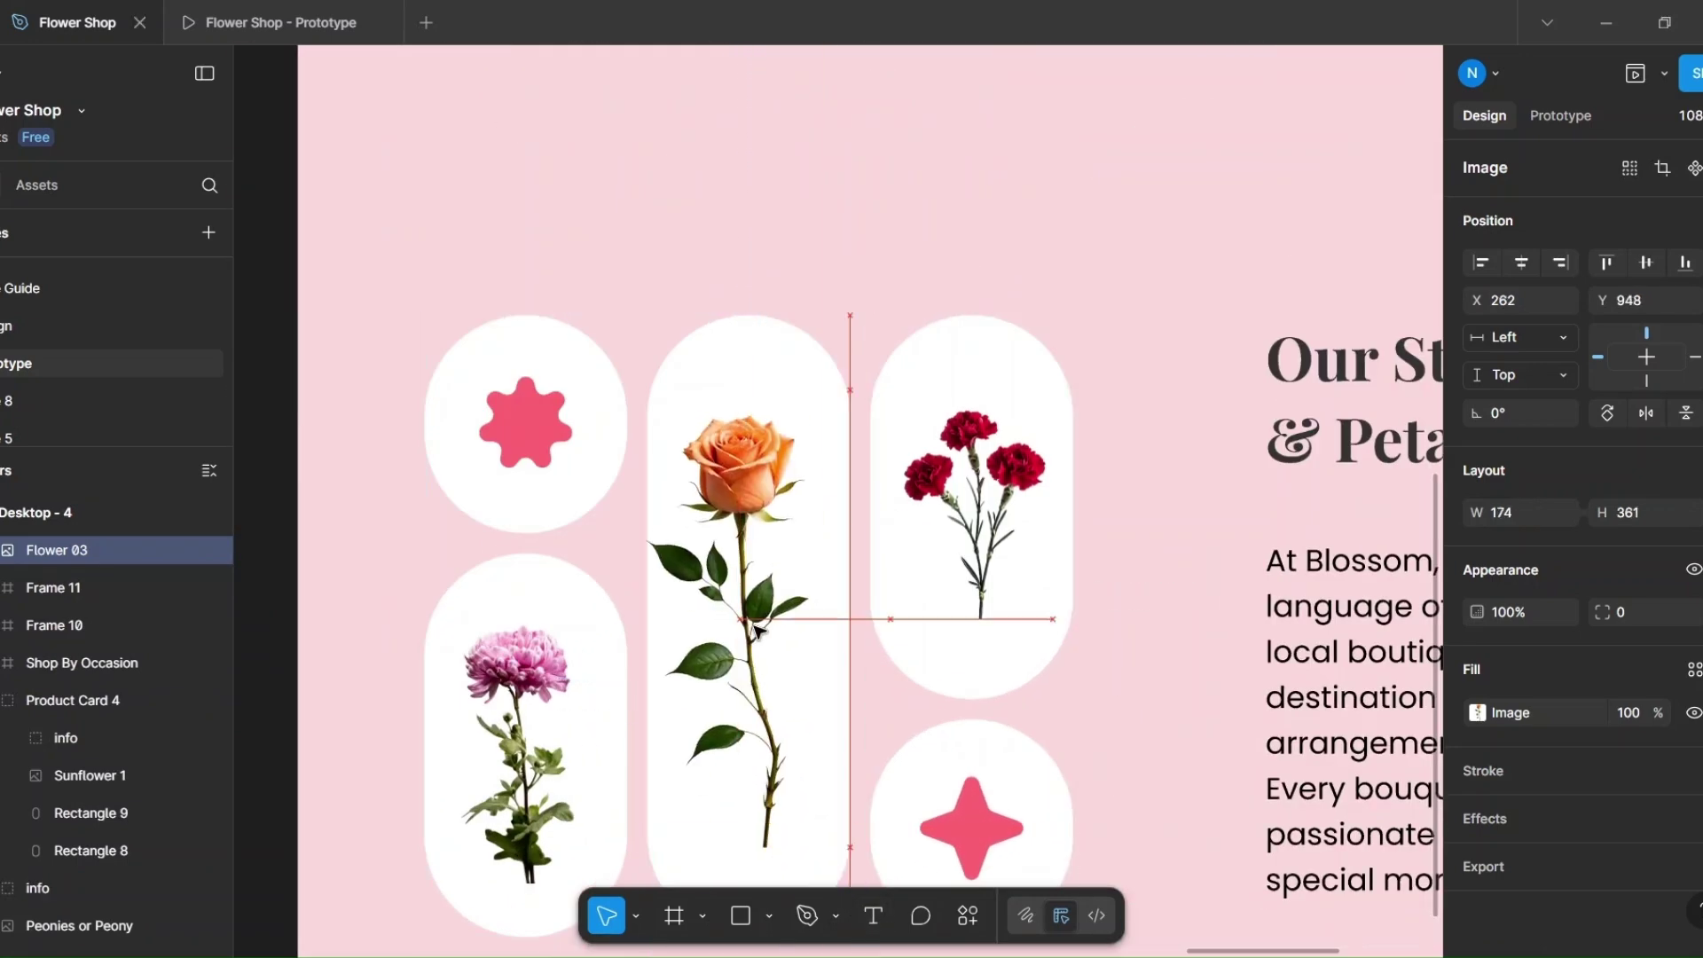
{"action": "scroll", "coordinate": [749, 621], "scroll_direction": "down", "scroll_amount": 2}
{"action": "left_click_drag", "start_coordinate": [849, 760], "coordinate": [866, 772]}
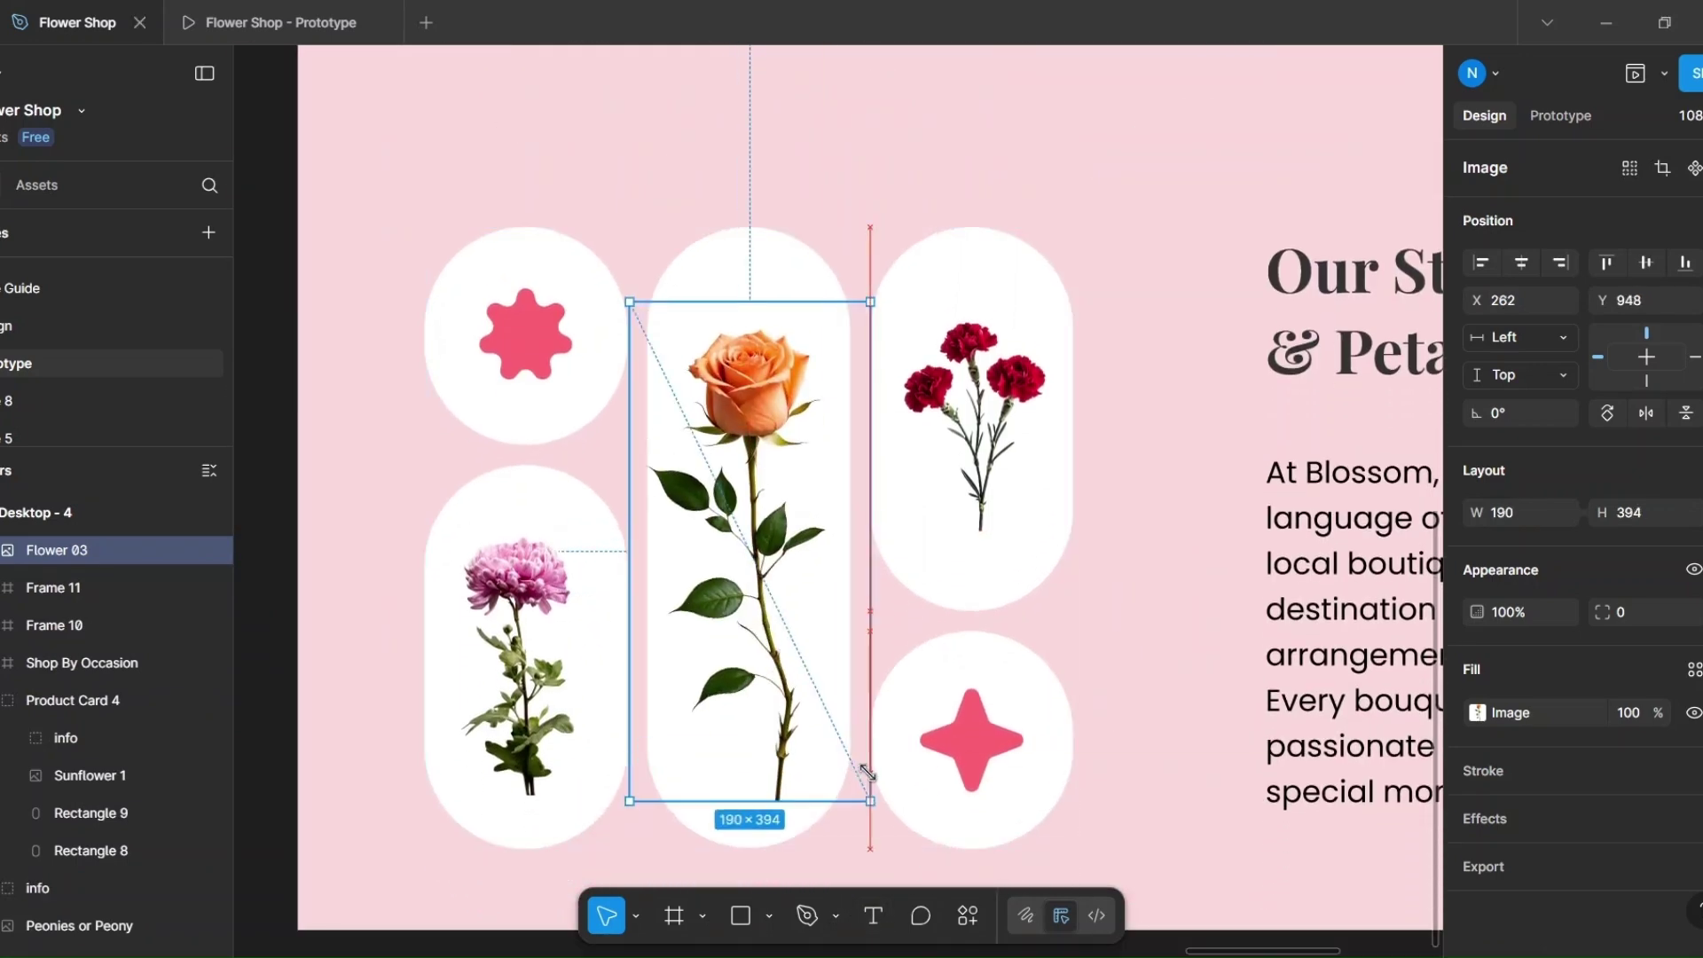
{"action": "left_click_drag", "start_coordinate": [761, 644], "coordinate": [768, 635]}
{"action": "left_click", "coordinate": [1106, 613]}
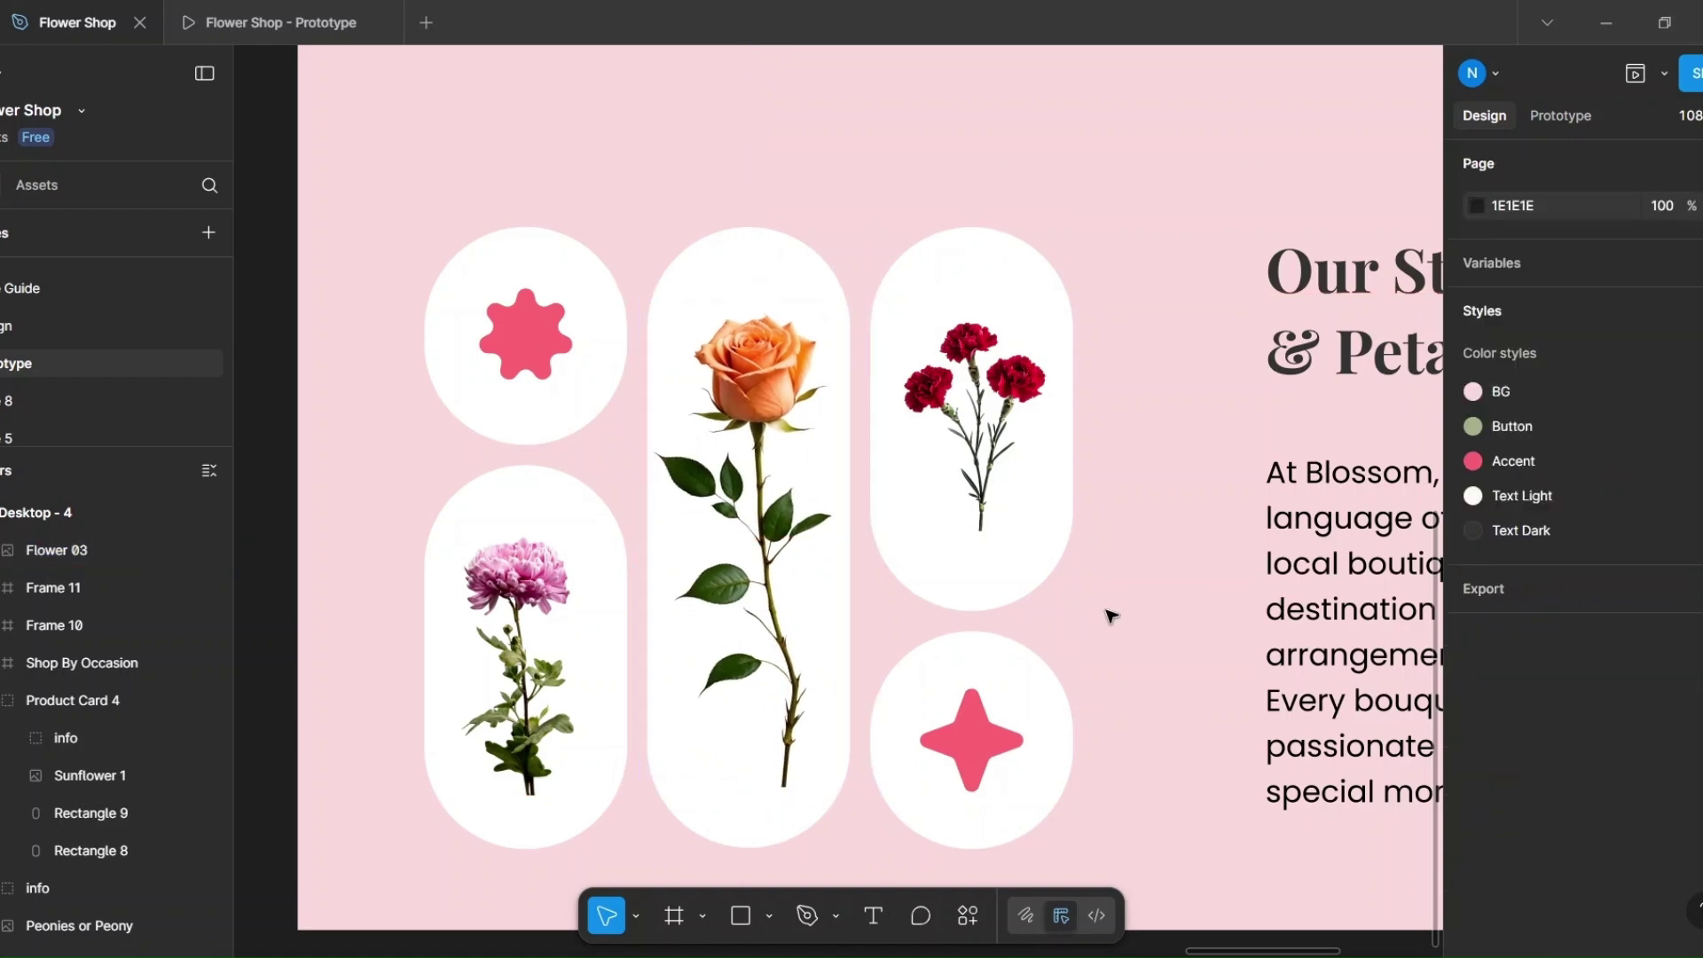
Step: Shorten the Desktop - 4 frame back to a height of 832
{"action": "scroll", "coordinate": [1109, 615], "scroll_direction": "down", "scroll_amount": 5}
{"action": "scroll", "coordinate": [1111, 615], "scroll_direction": "down", "scroll_amount": 3}
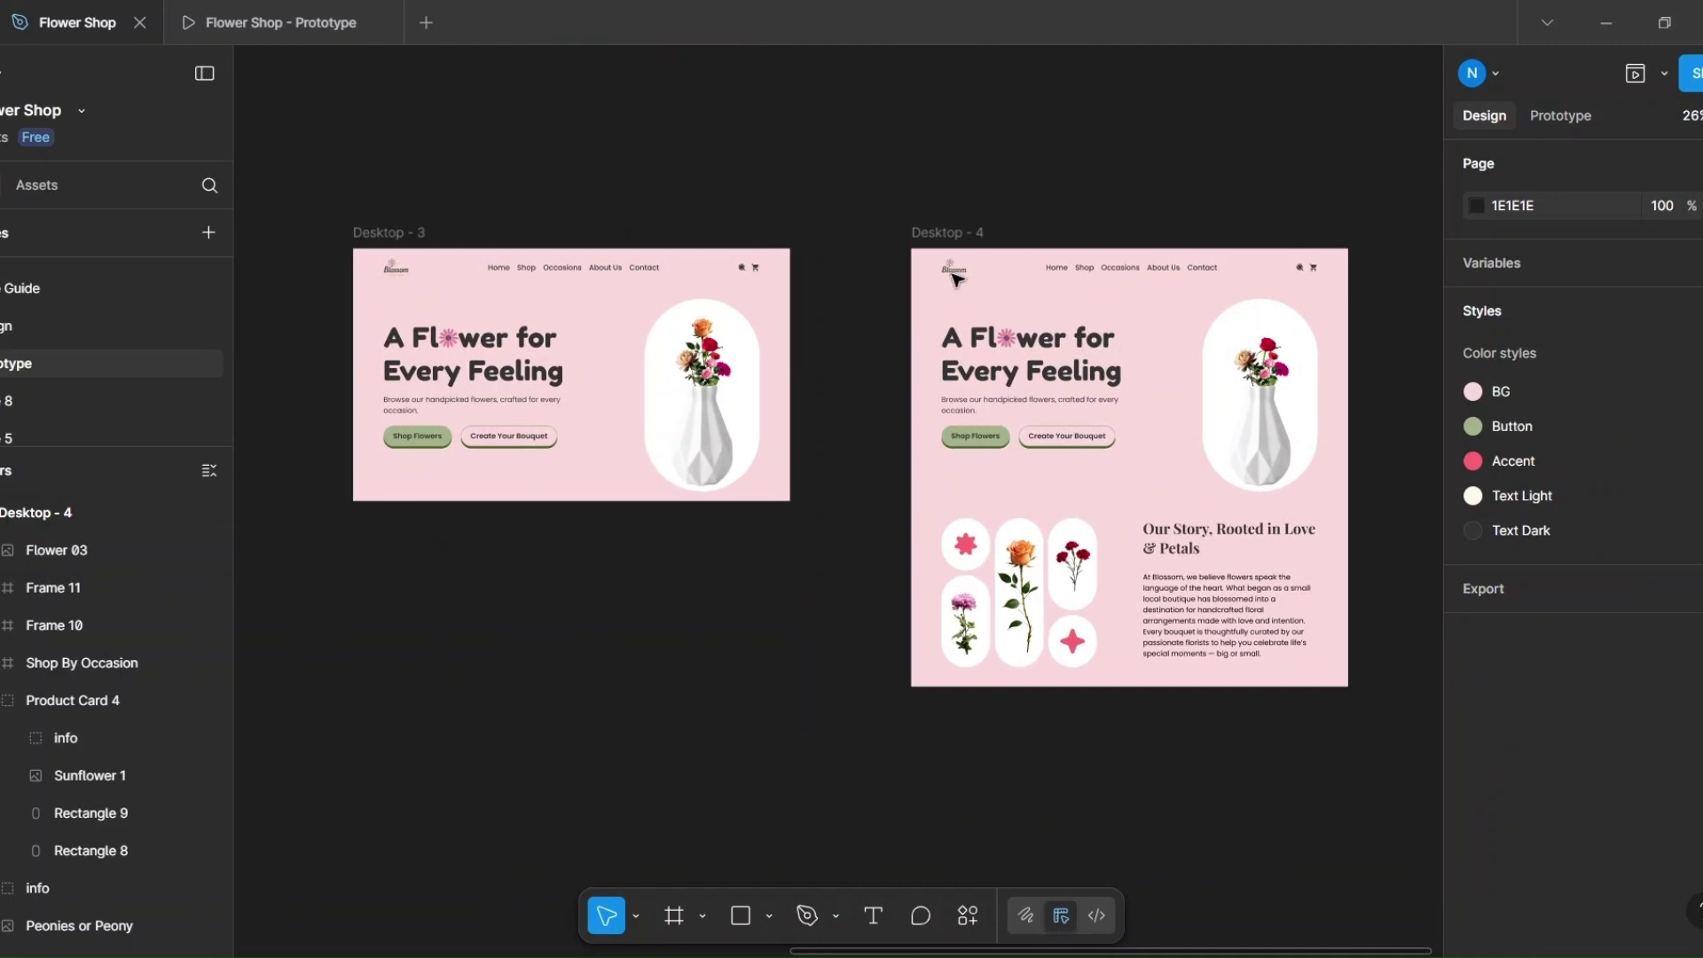
{"action": "left_click", "coordinate": [951, 235]}
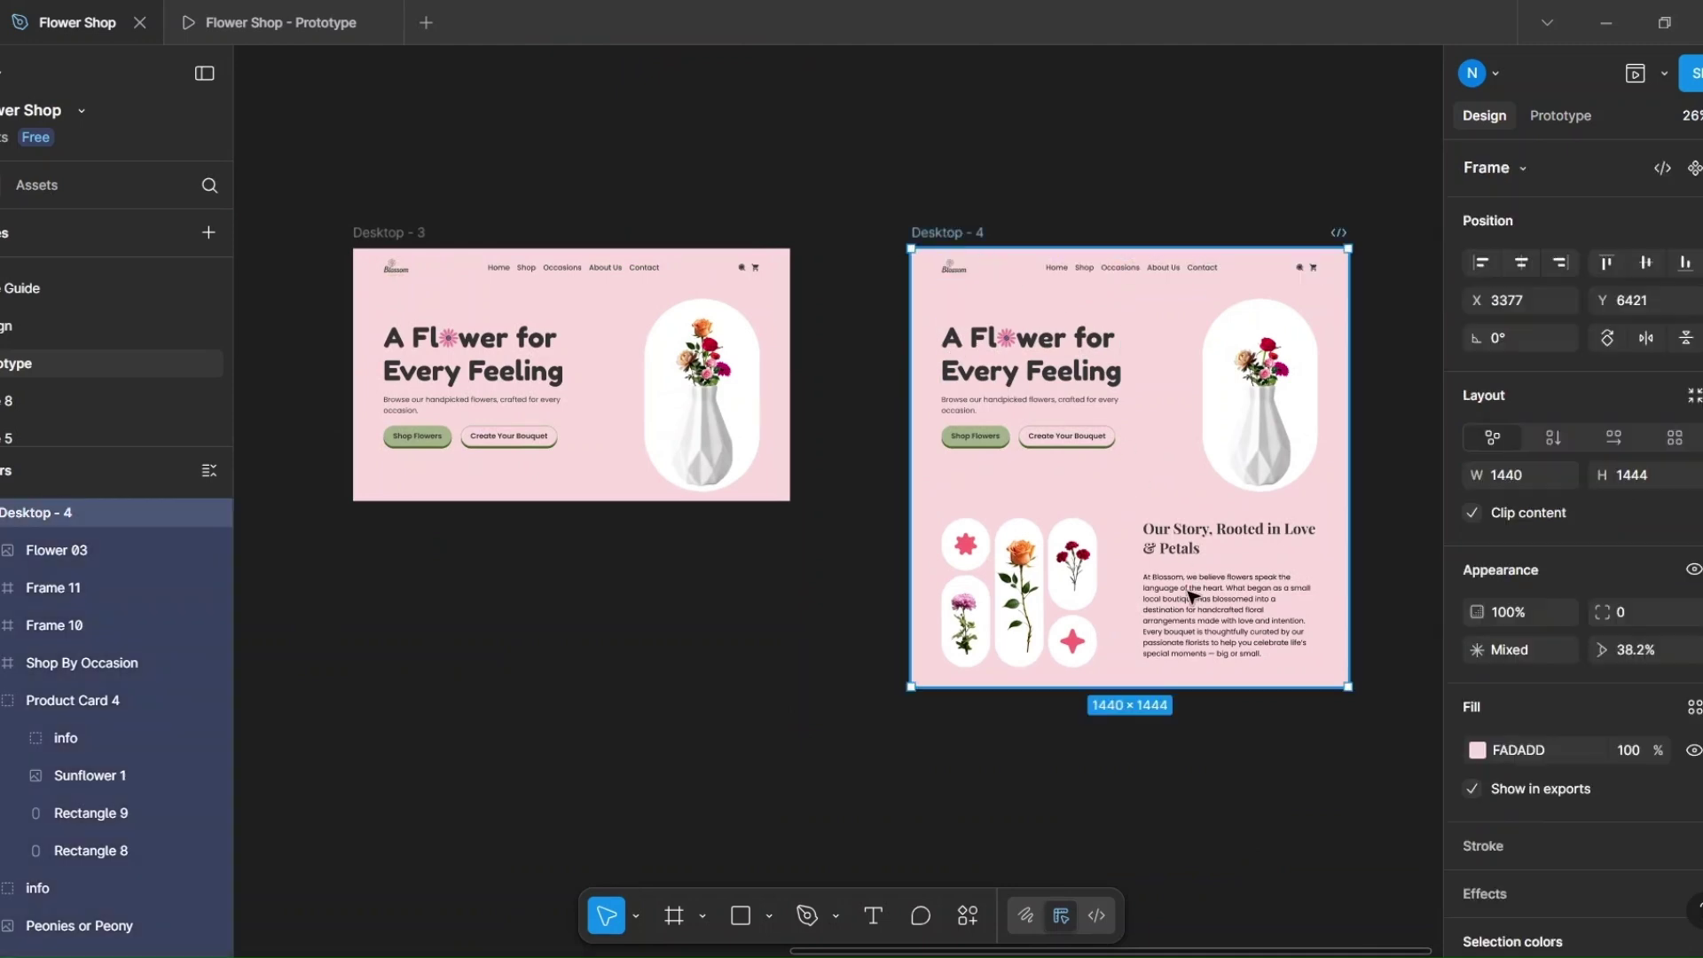
{"action": "left_click_drag", "start_coordinate": [1189, 685], "coordinate": [1186, 500]}
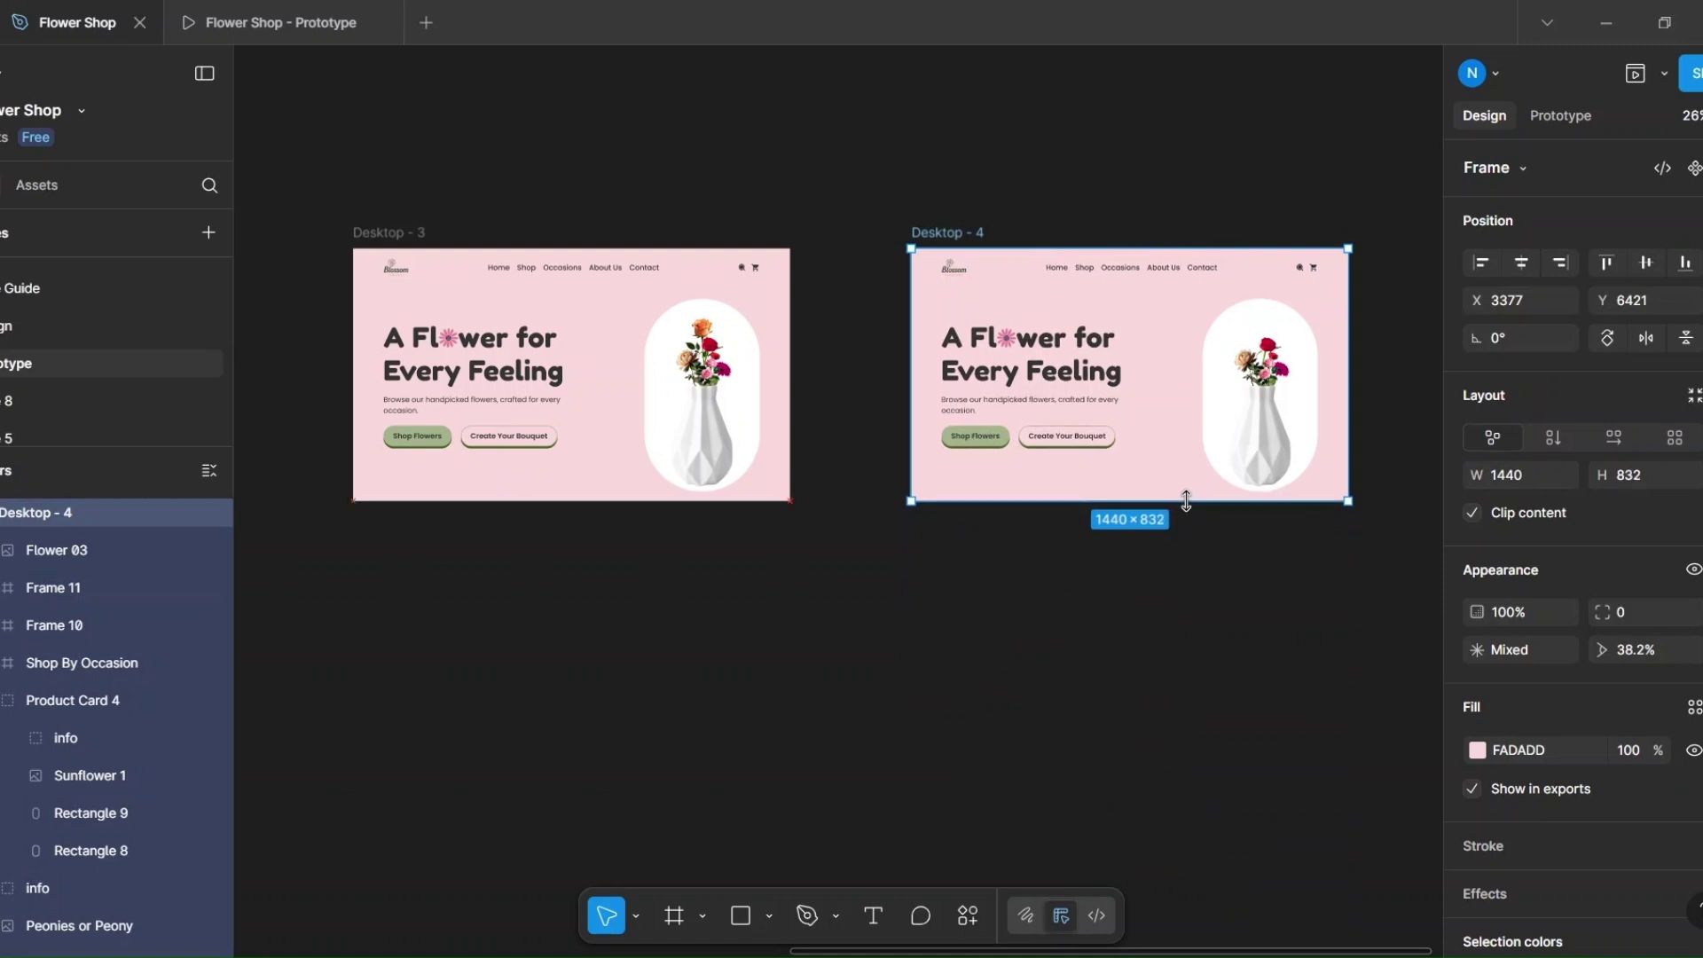
Step: Shift all content inside Desktop - 4 upward until the story section fills the frame and the Best Sellers heading sits at its lower edge
{"action": "left_click", "coordinate": [1031, 373]}
{"action": "key", "text": "ctrl+a"}
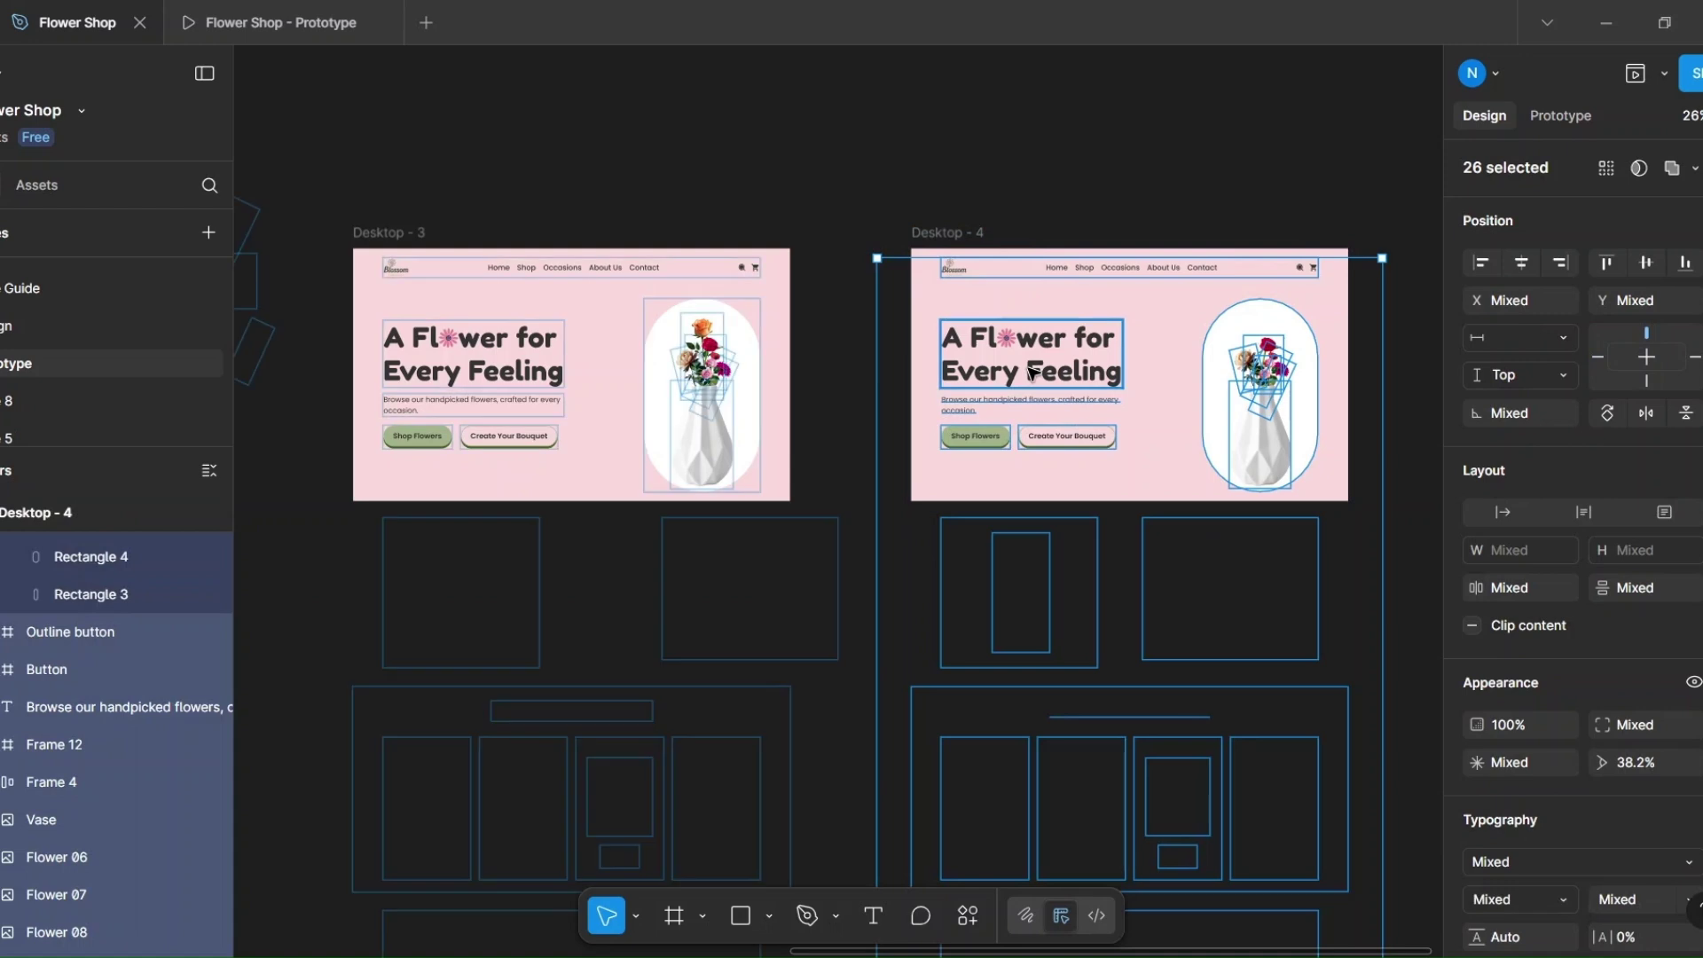
{"action": "left_click_drag", "start_coordinate": [1031, 372], "coordinate": [1031, 374]}
{"action": "key", "text": "shift+Up"}
{"action": "key", "text": "shift+Up"}
{"action": "key", "text": "shift+Up"}
{"action": "key", "text": "shift+Up"}
{"action": "key", "text": "shift+Up"}
{"action": "key", "text": "shift+Up"}
{"action": "key", "text": "shift+Up"}
{"action": "key", "text": "shift+Up"}
{"action": "key", "text": "shift+Up"}
{"action": "key", "text": "shift+Up"}
{"action": "key", "text": "shift+Up"}
{"action": "key", "text": "shift+Up"}
{"action": "key", "text": "shift+Up"}
{"action": "key", "text": "shift+Up"}
{"action": "key", "text": "shift+Up"}
{"action": "key", "text": "shift+Up"}
{"action": "key", "text": "shift+Up"}
{"action": "key", "text": "shift+Up"}
{"action": "key", "text": "shift+Up"}
{"action": "key", "text": "shift+Up"}
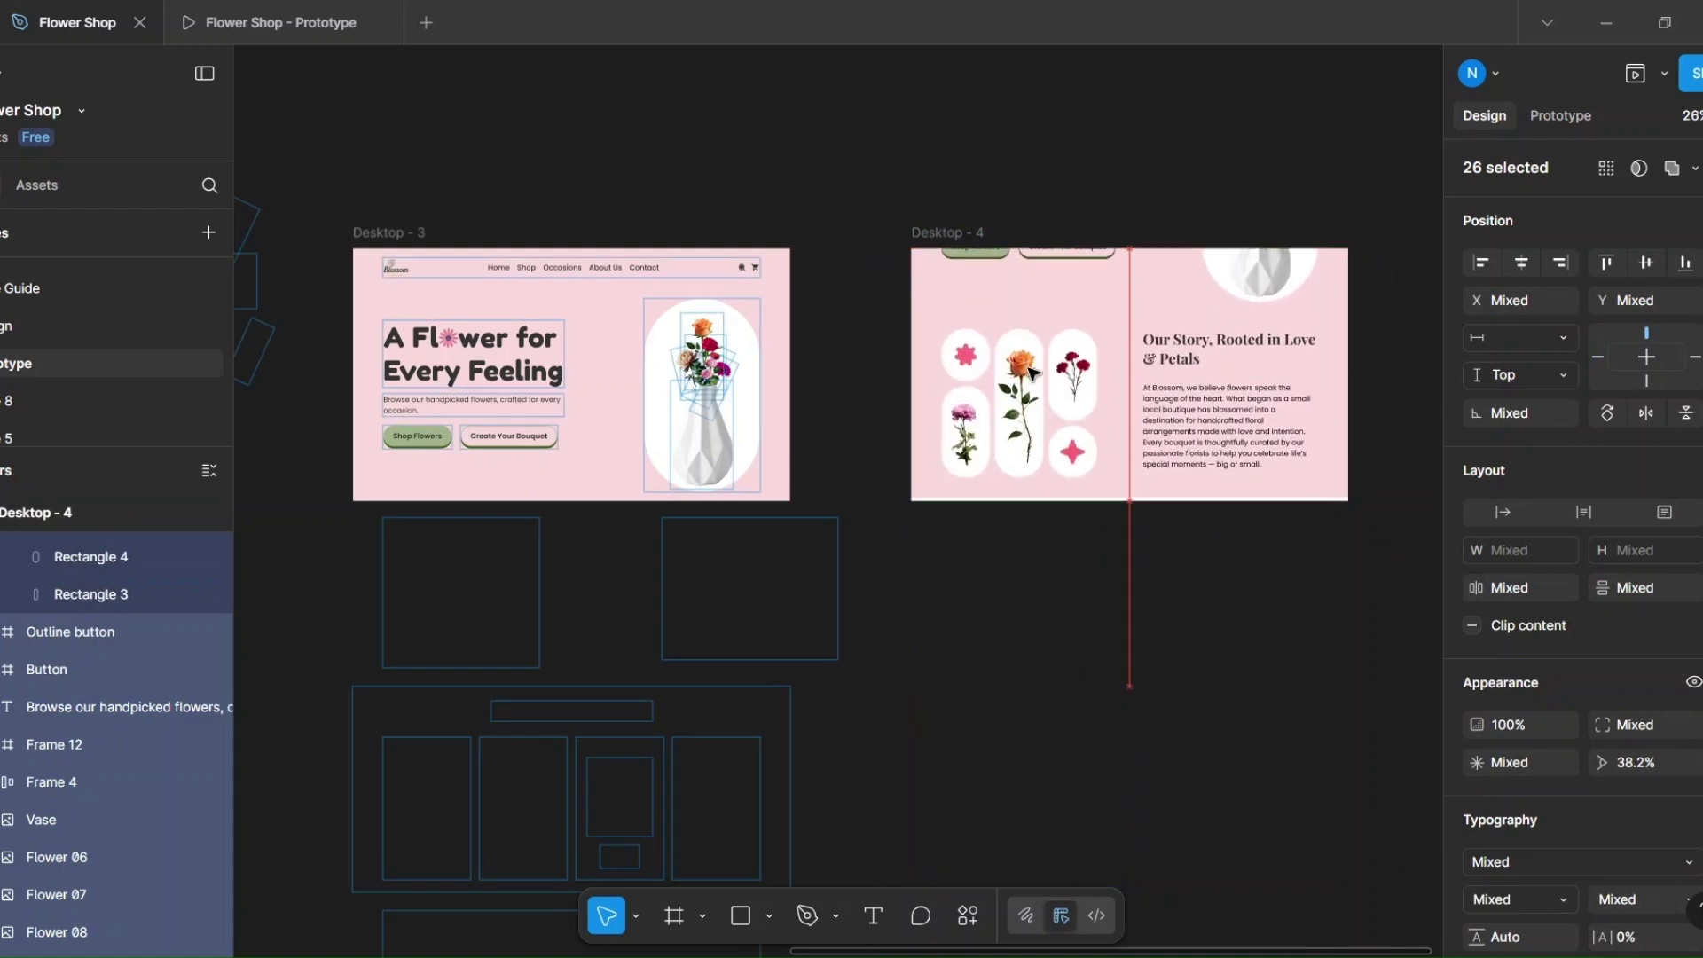
{"action": "key", "text": "shift+Up"}
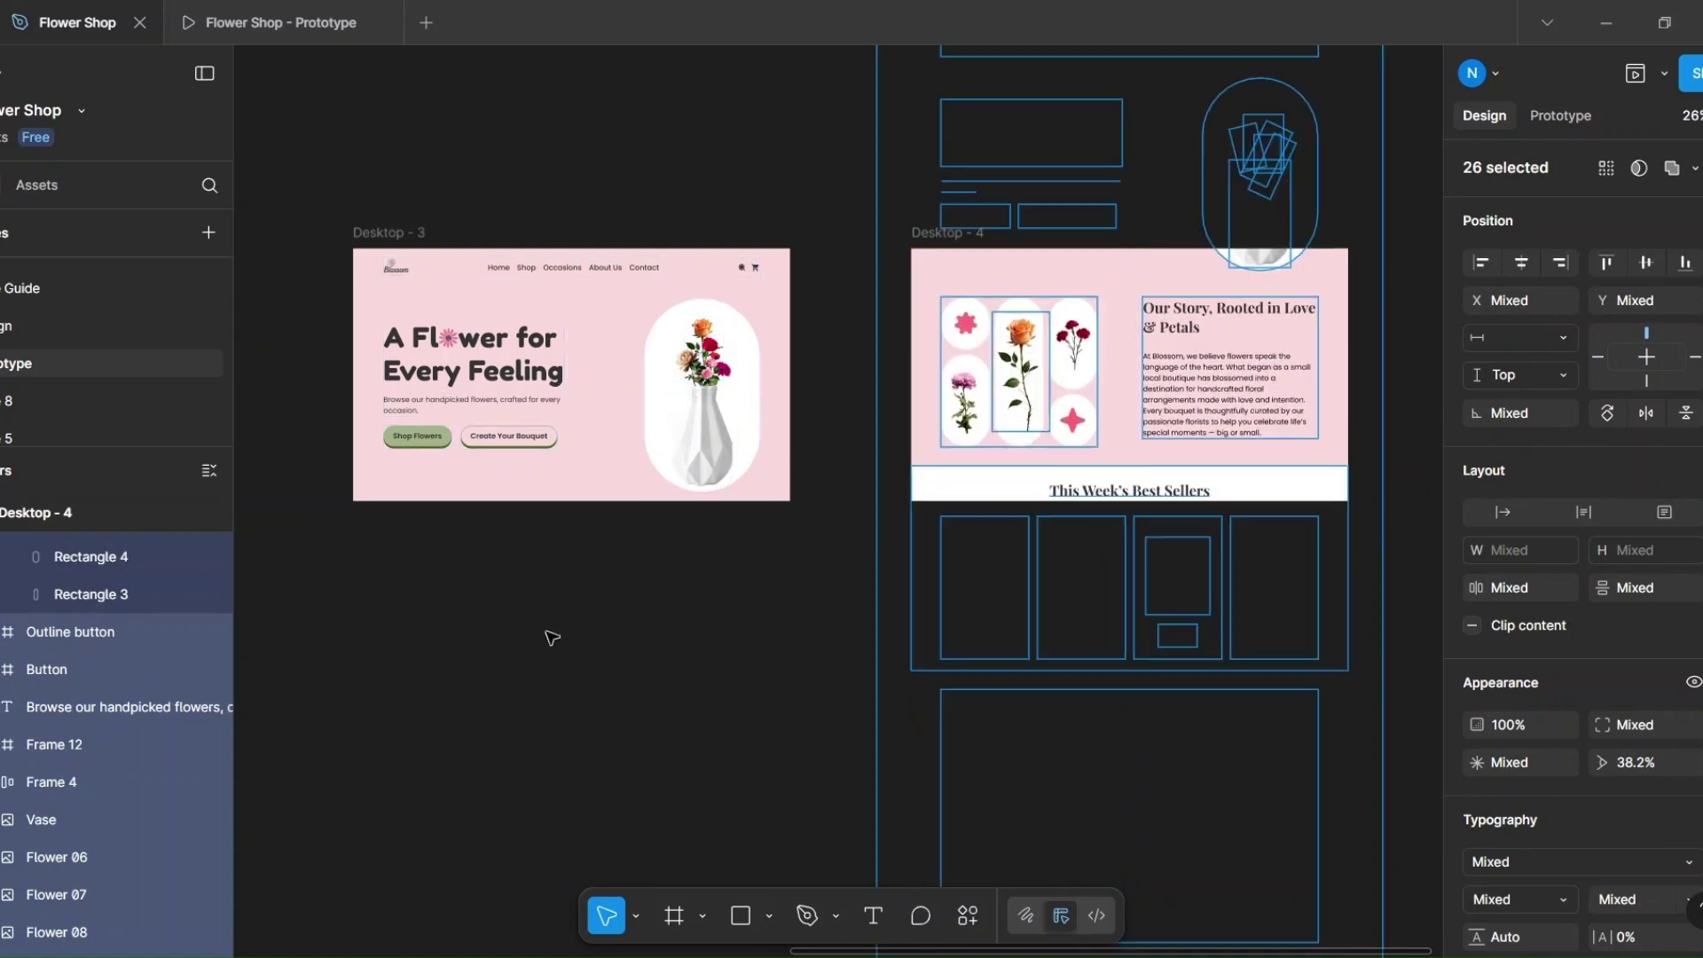
{"action": "left_click", "coordinate": [552, 637]}
Step: Connect Desktop - 3 to Desktop - 4 with an On drag trigger, using Smart animate, Ease in and out and 1500ms
{"action": "key", "text": "shift+e"}
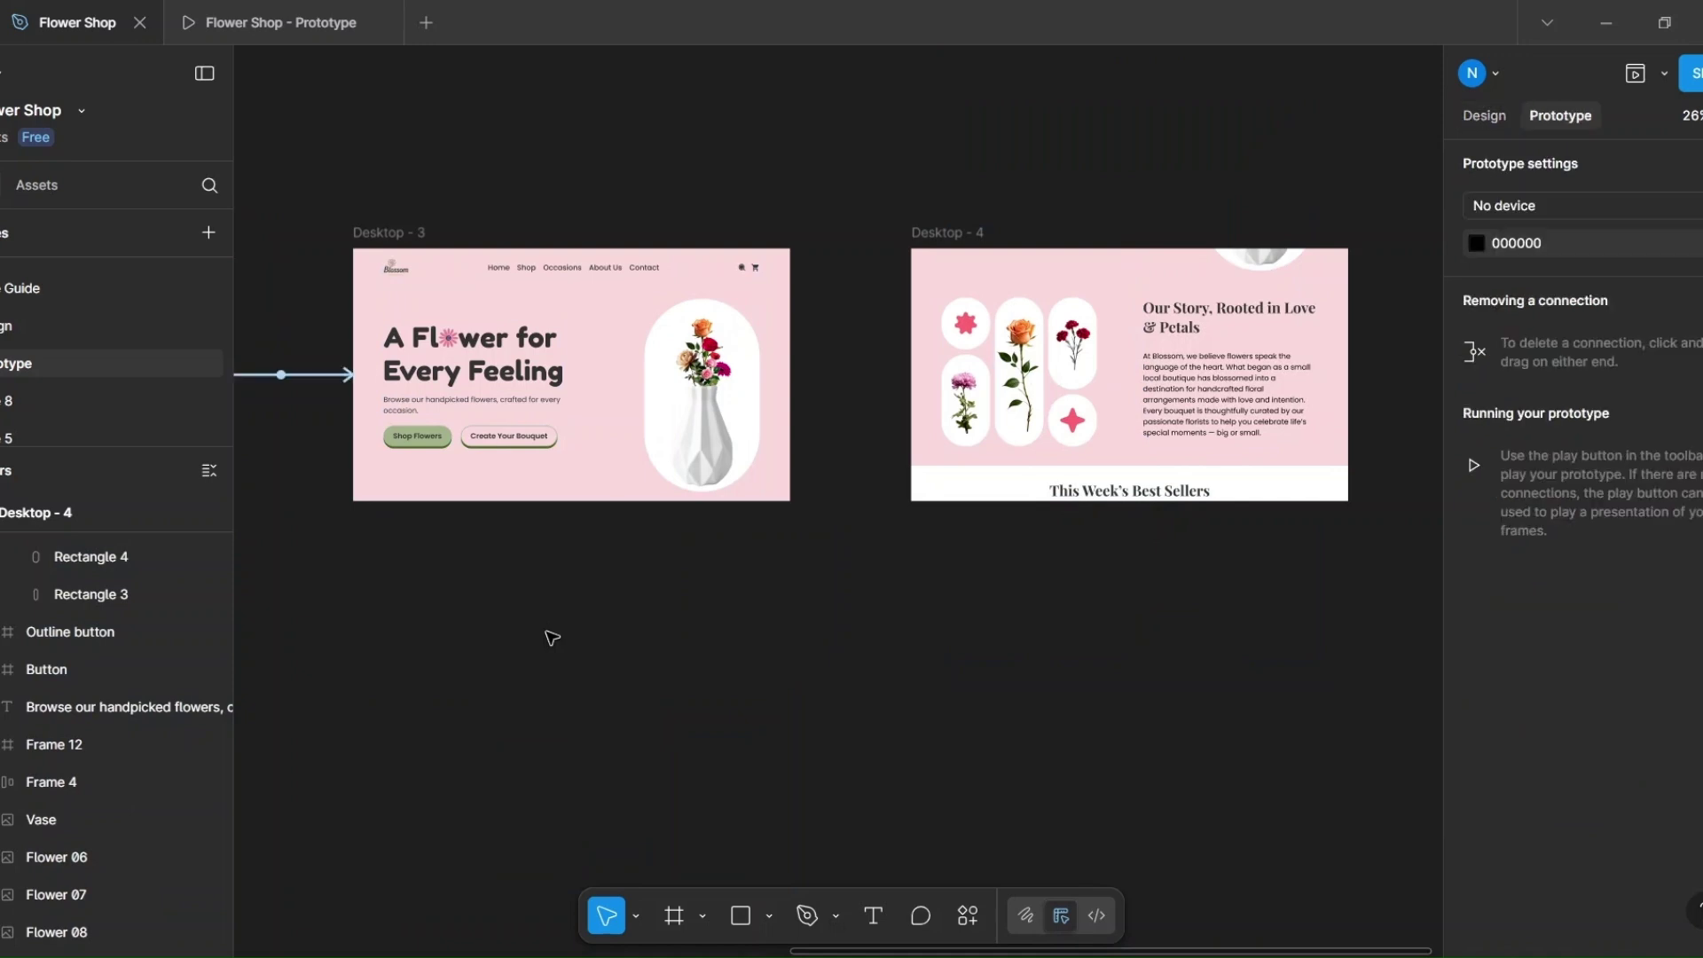
{"action": "left_click", "coordinate": [402, 235]}
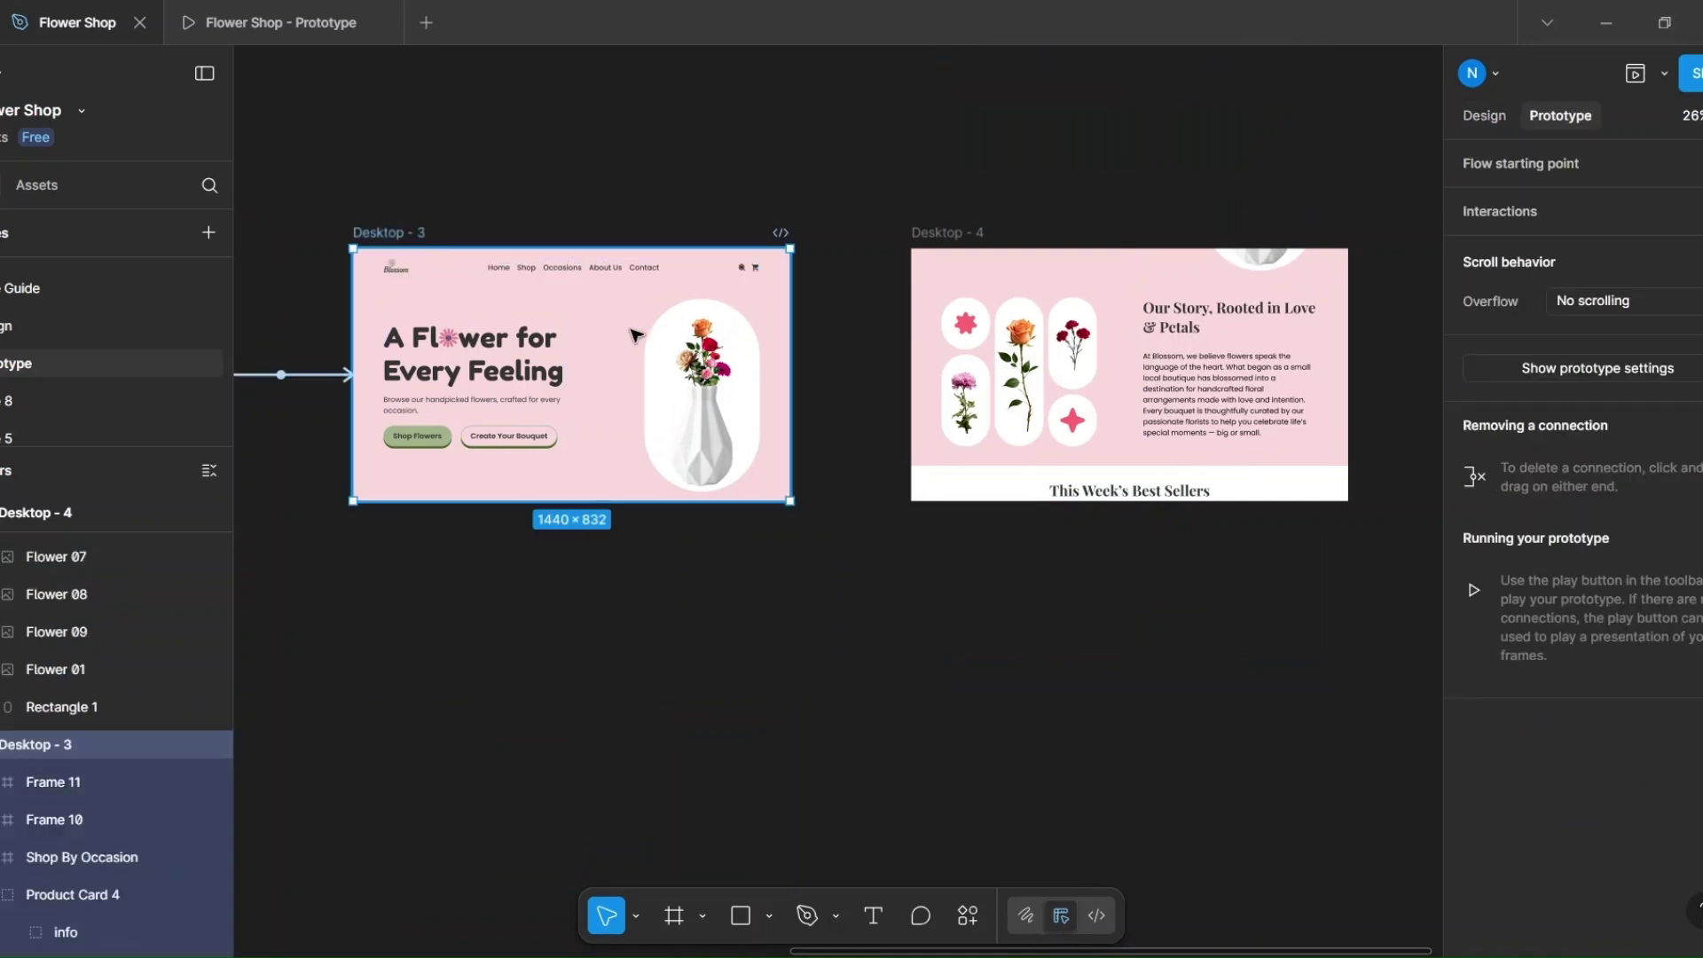
{"action": "mouse_move", "coordinate": [796, 383]}
{"action": "left_click_drag", "start_coordinate": [789, 375], "coordinate": [942, 374]}
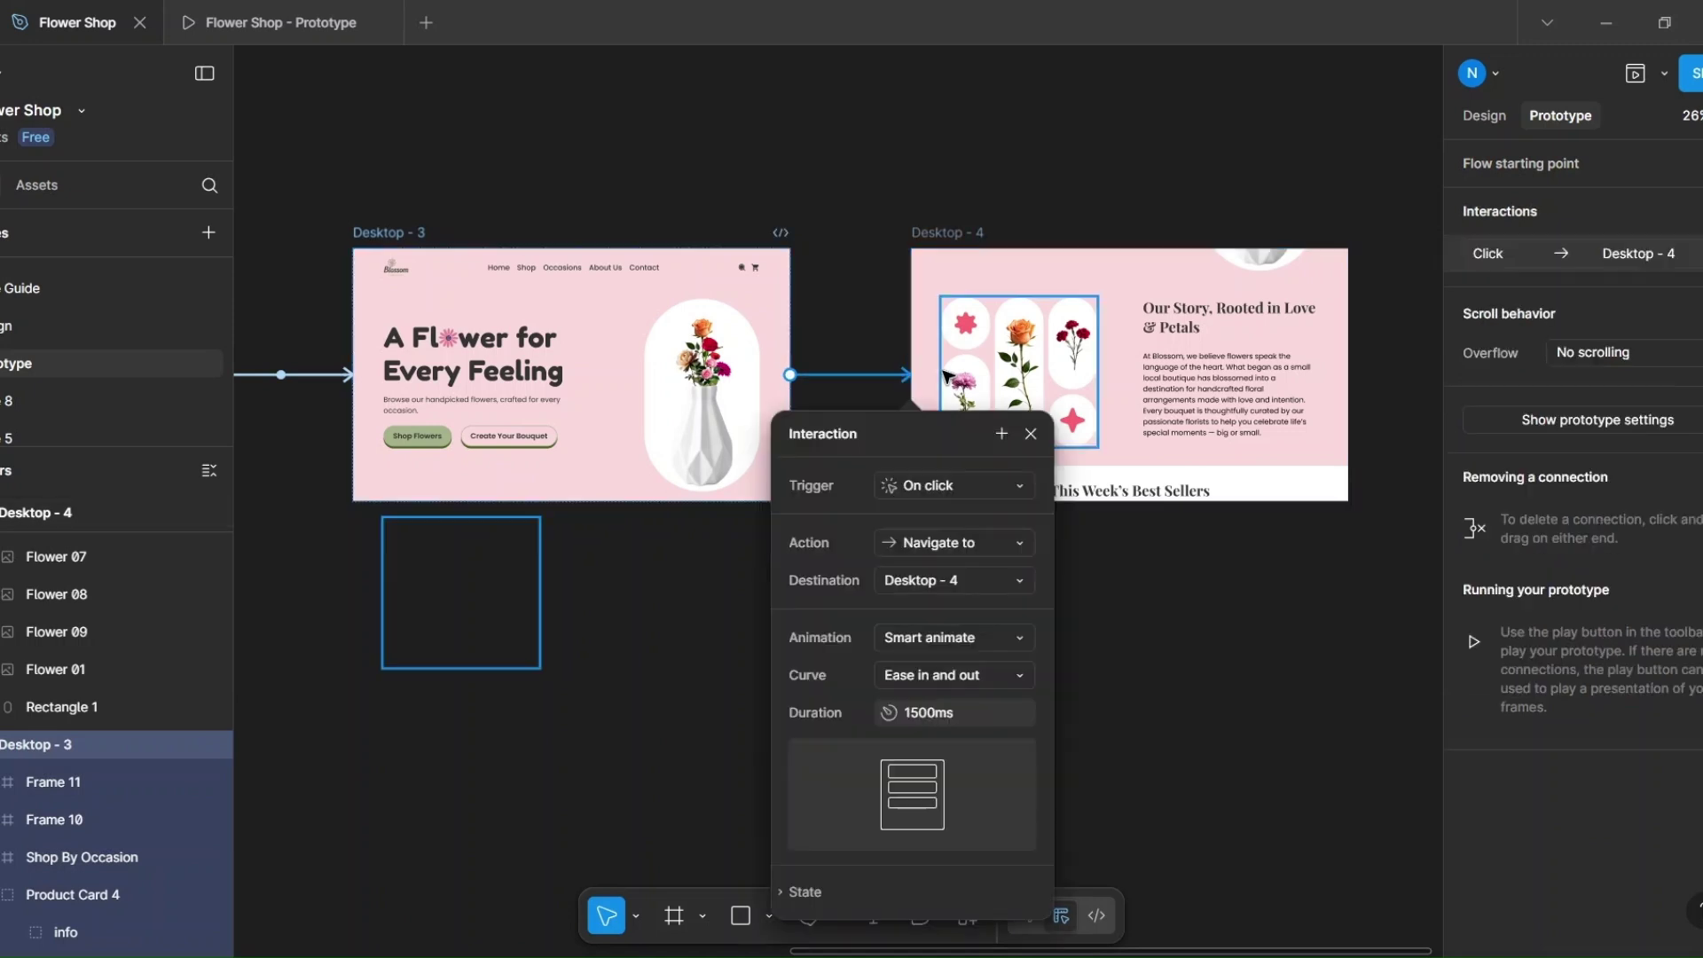
{"action": "left_click_drag", "start_coordinate": [933, 433], "coordinate": [906, 158]}
{"action": "left_click", "coordinate": [994, 216]}
{"action": "left_click", "coordinate": [924, 235]}
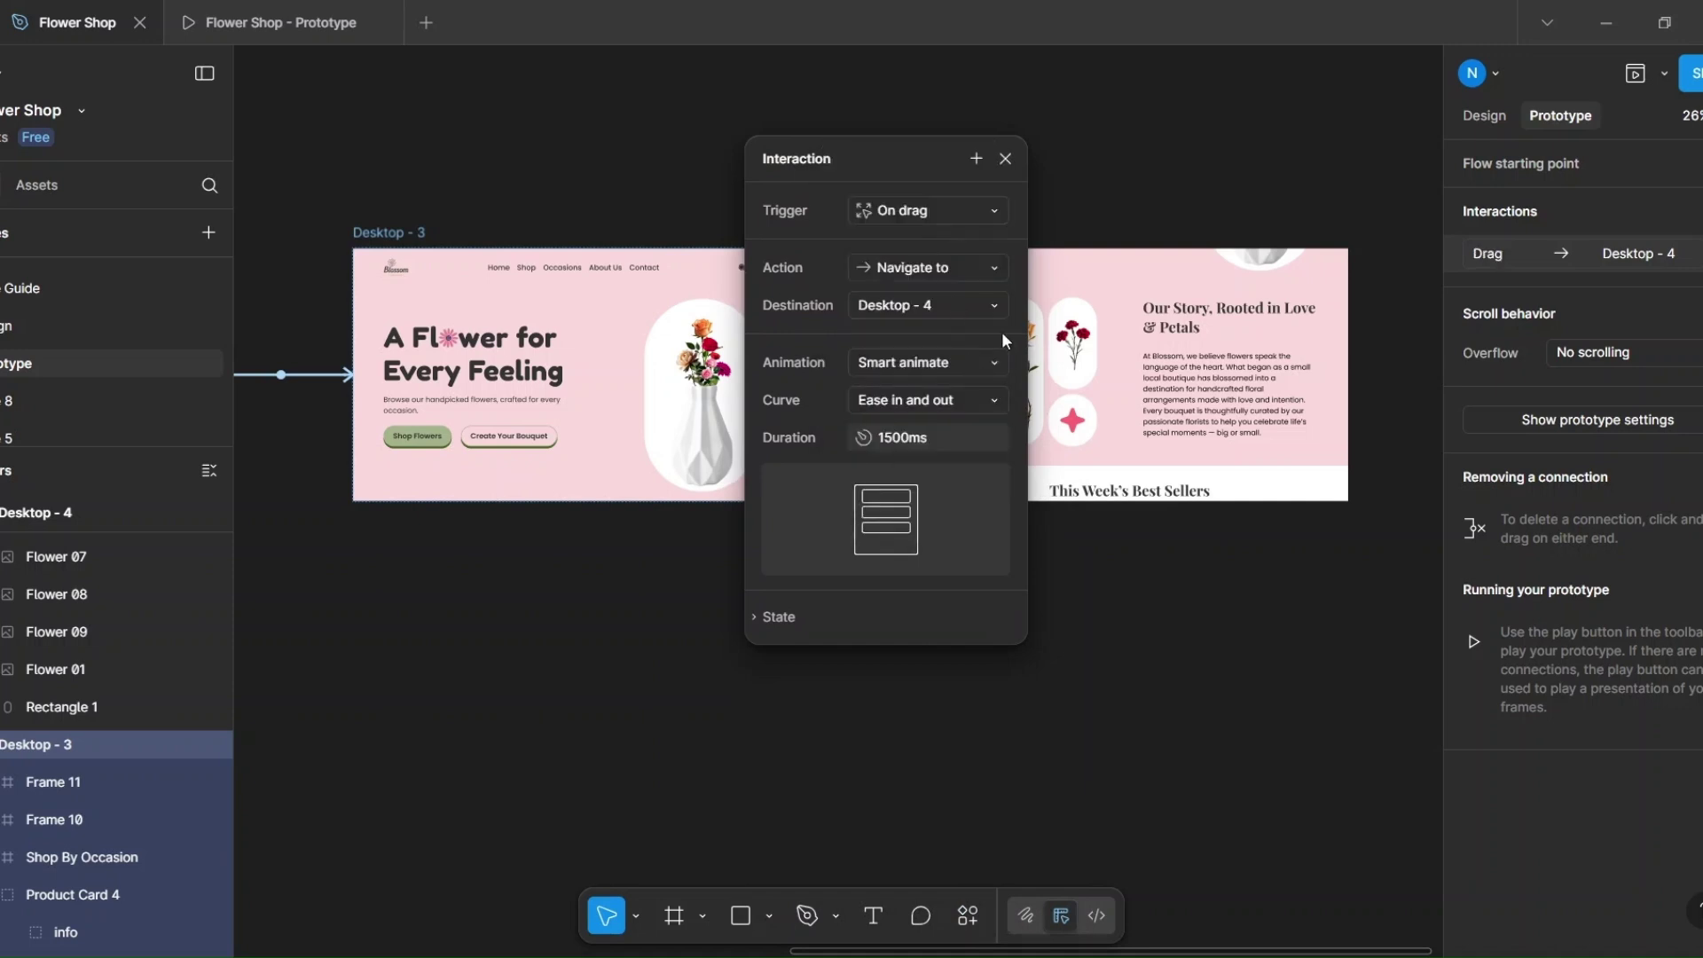
{"action": "left_click", "coordinate": [1006, 158]}
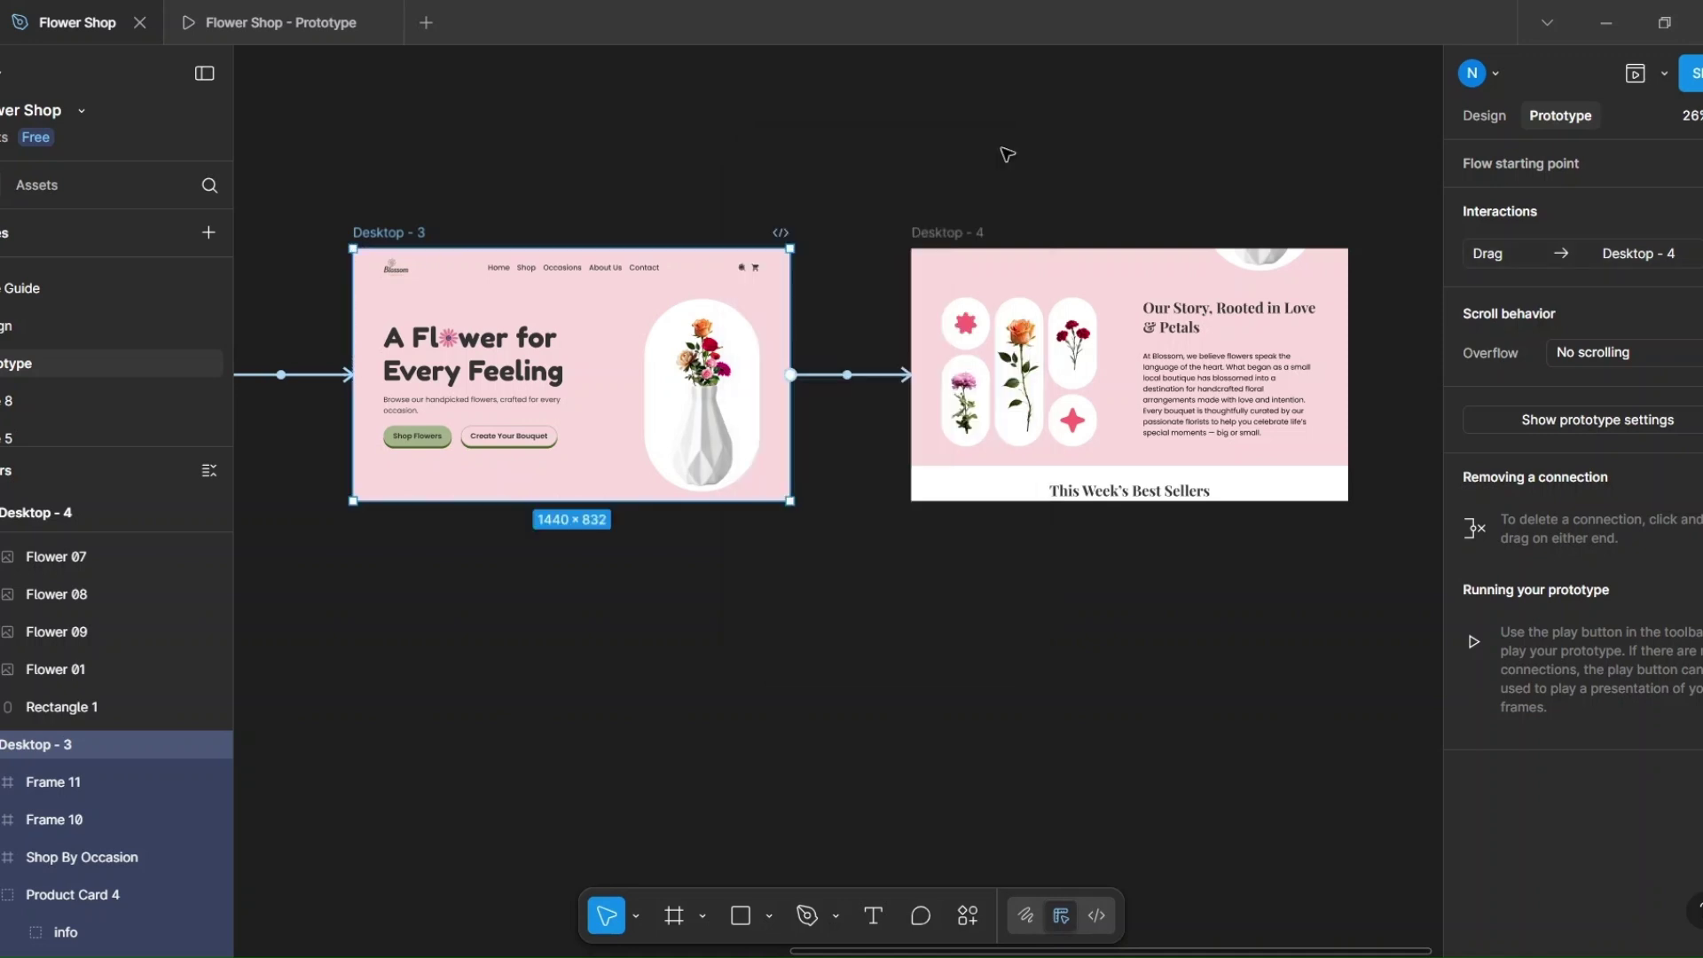
Step: Preview the prototype from Desktop - 3, heighten the preview window and test the drag transition to Desktop - 4
{"action": "left_click", "coordinate": [1630, 78]}
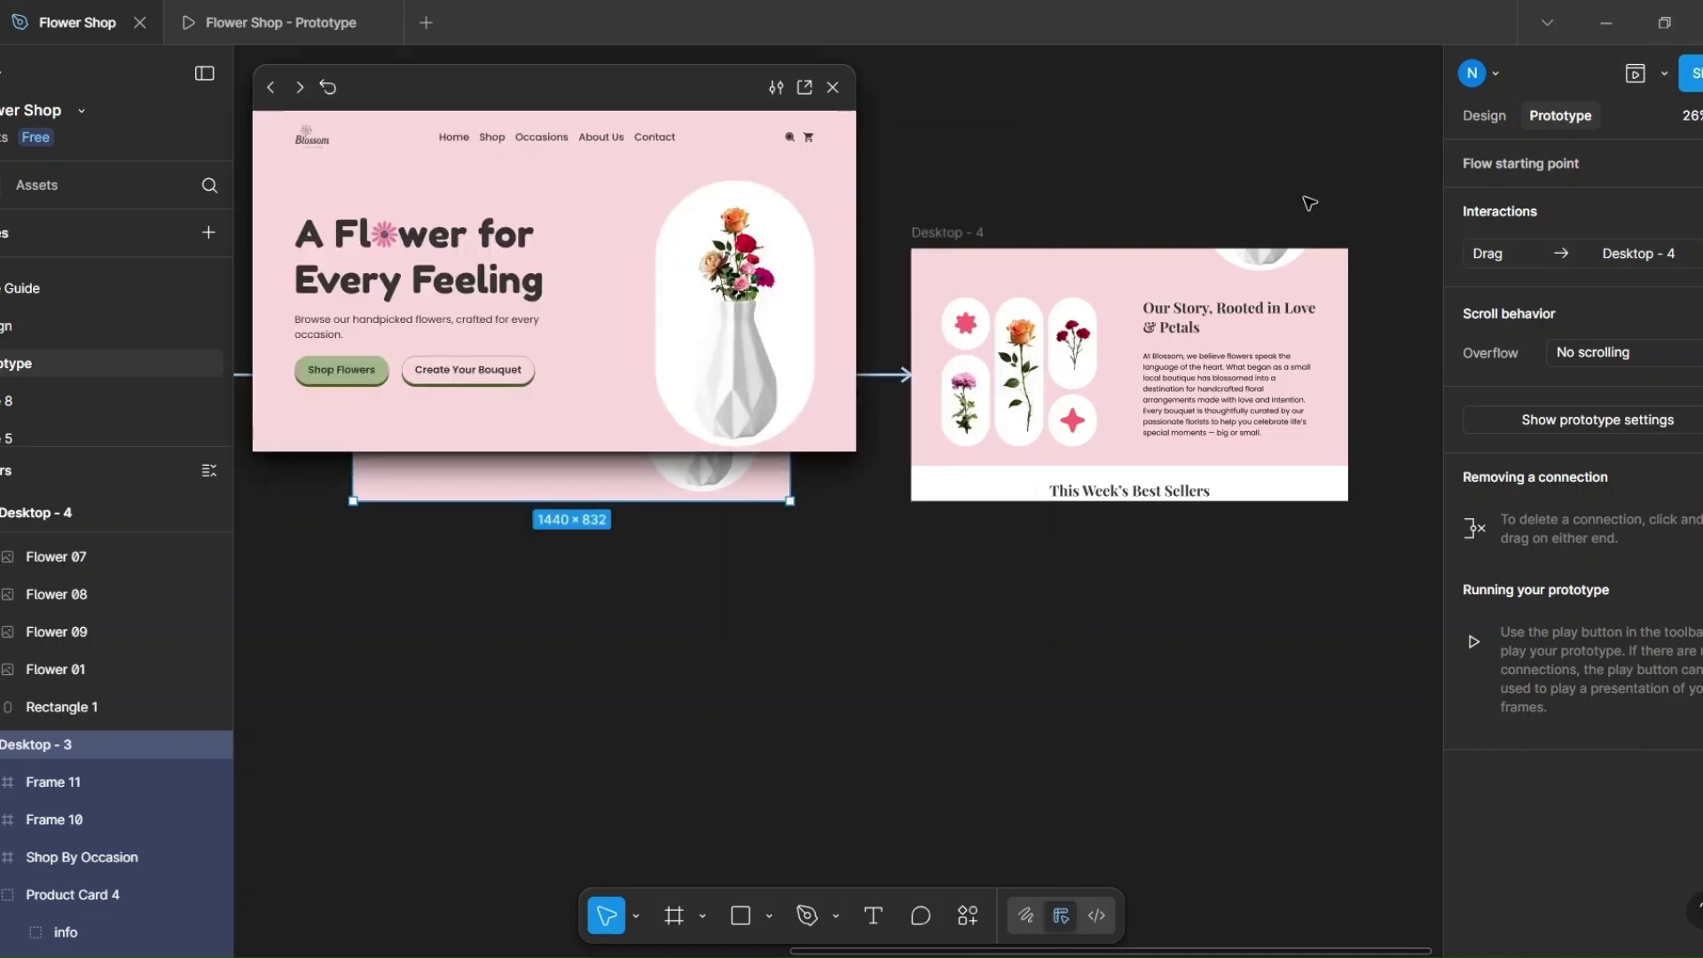
{"action": "left_click_drag", "start_coordinate": [766, 368], "coordinate": [769, 270]}
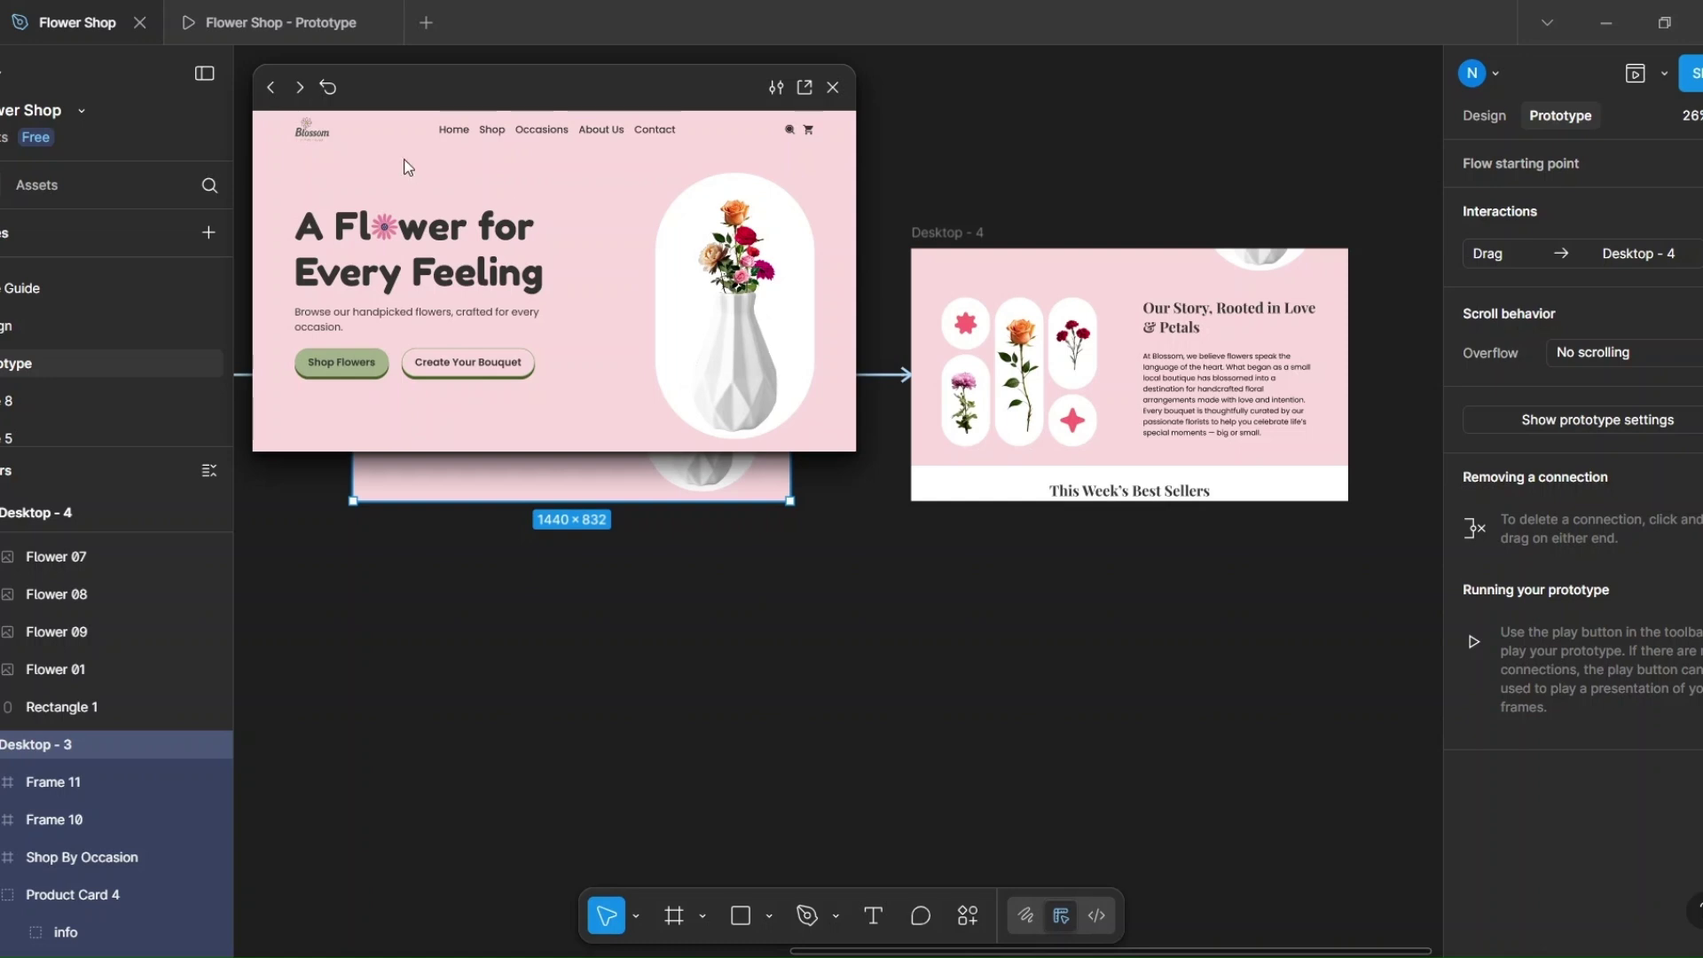
{"action": "left_click", "coordinate": [330, 88]}
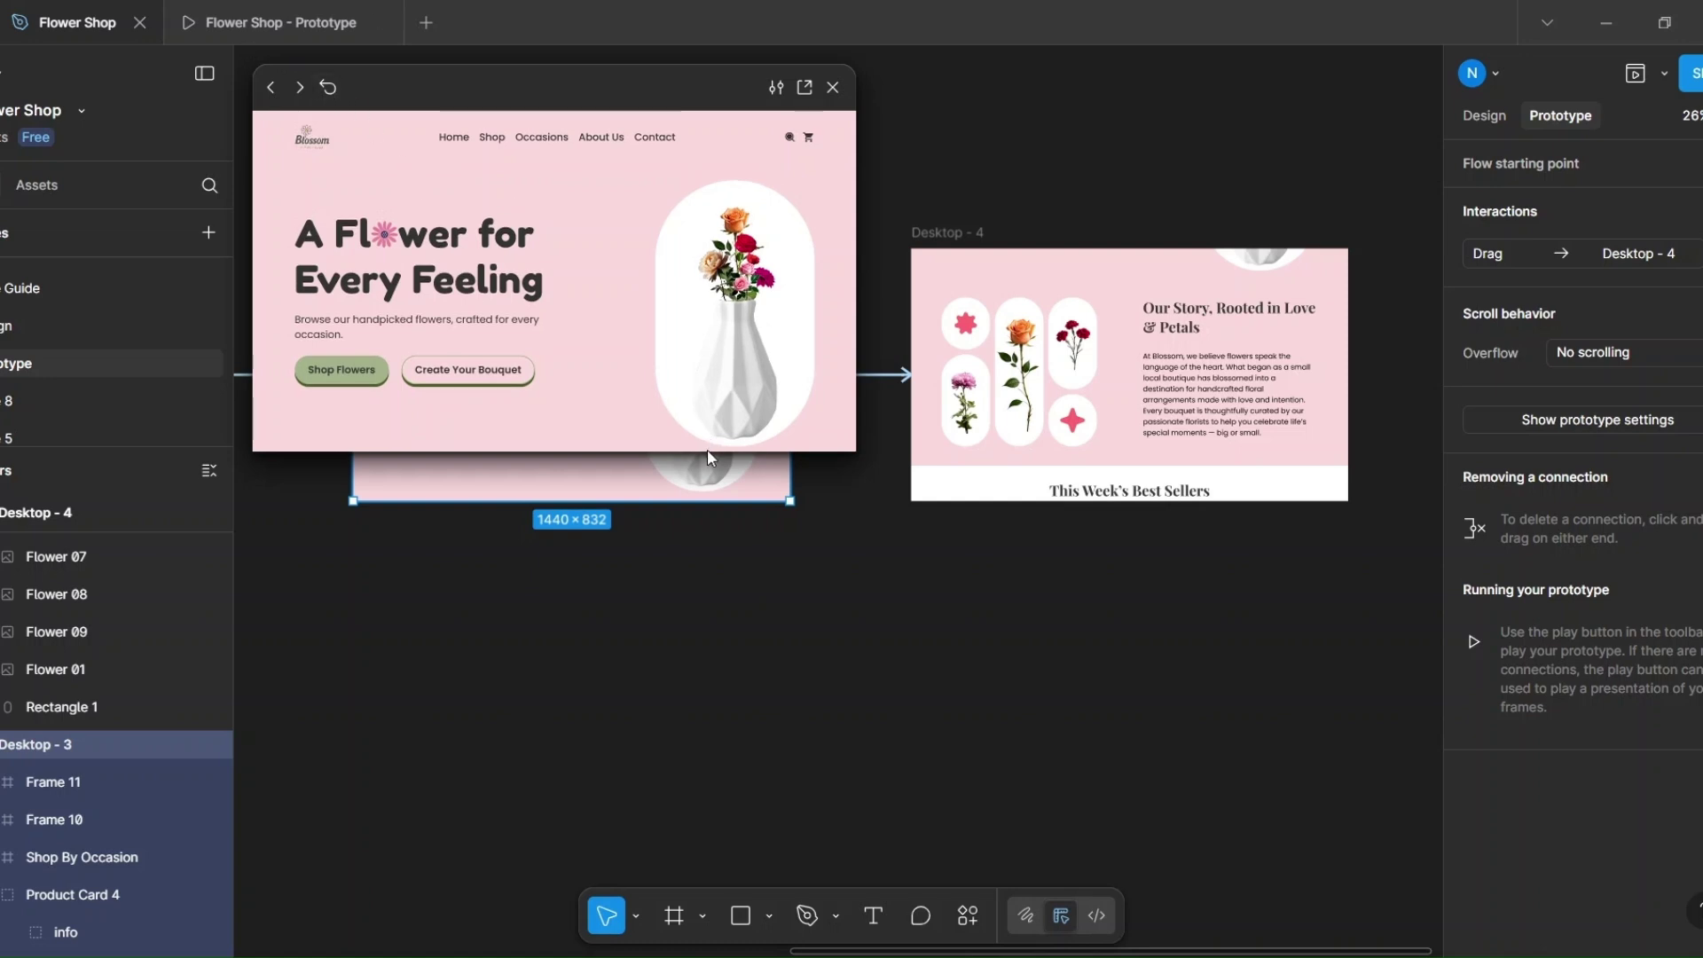
{"action": "left_click_drag", "start_coordinate": [704, 502], "coordinate": [704, 503]}
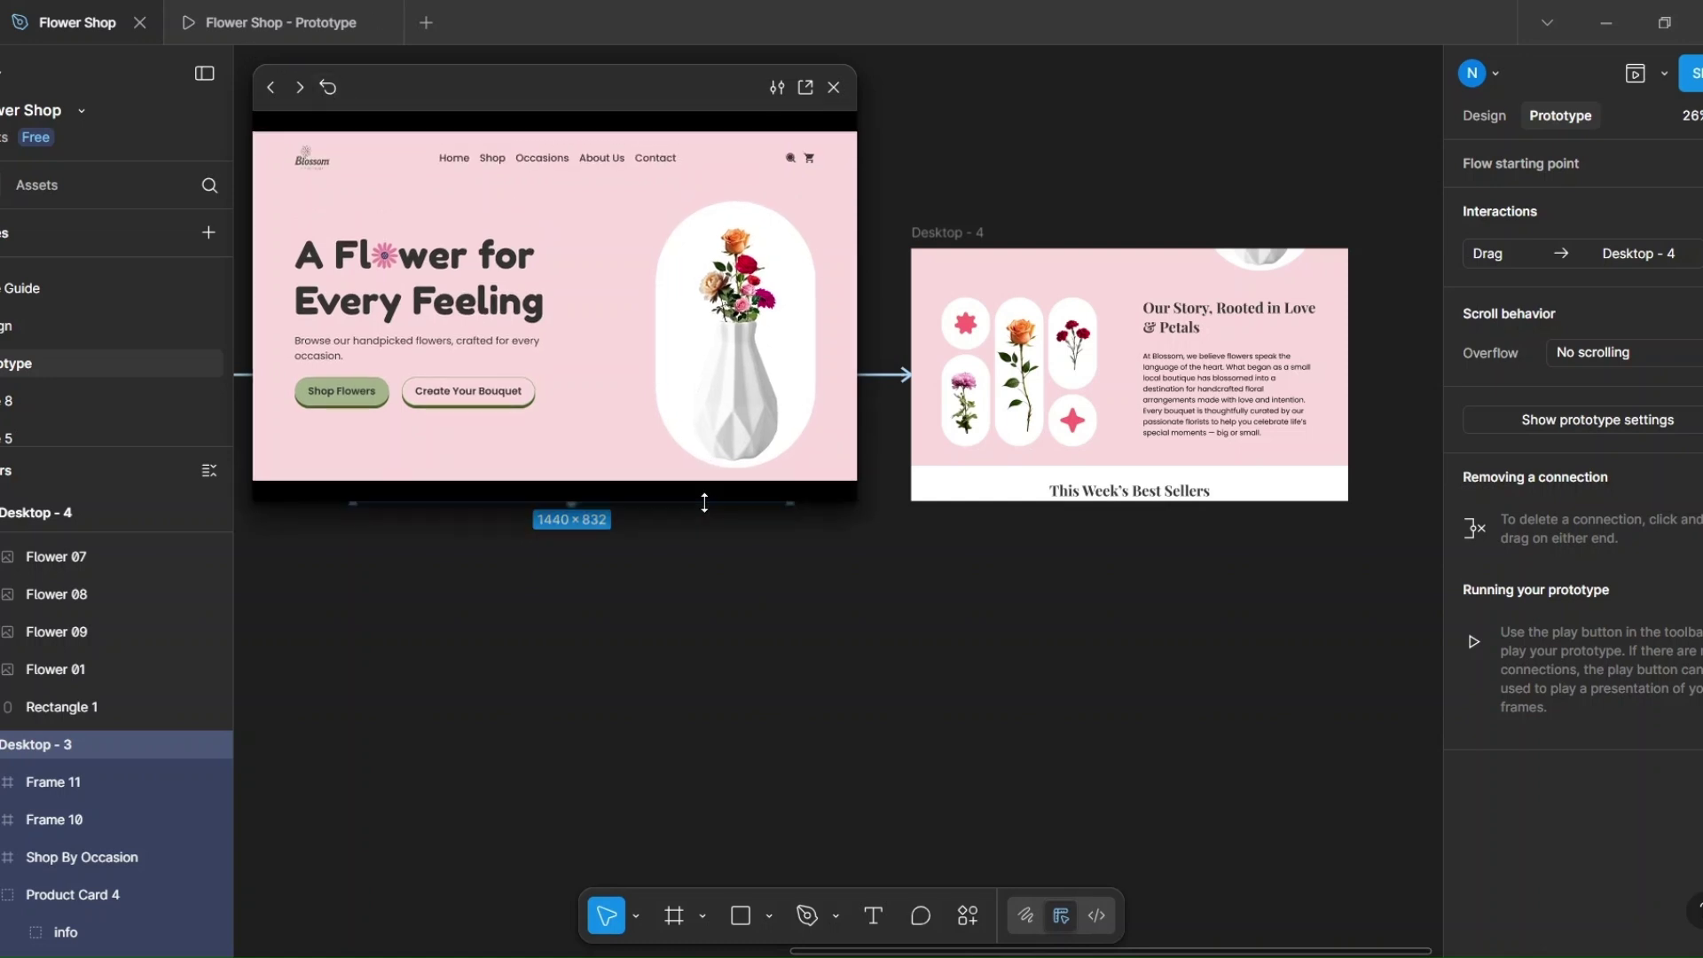
{"action": "left_click_drag", "start_coordinate": [735, 424], "coordinate": [714, 293]}
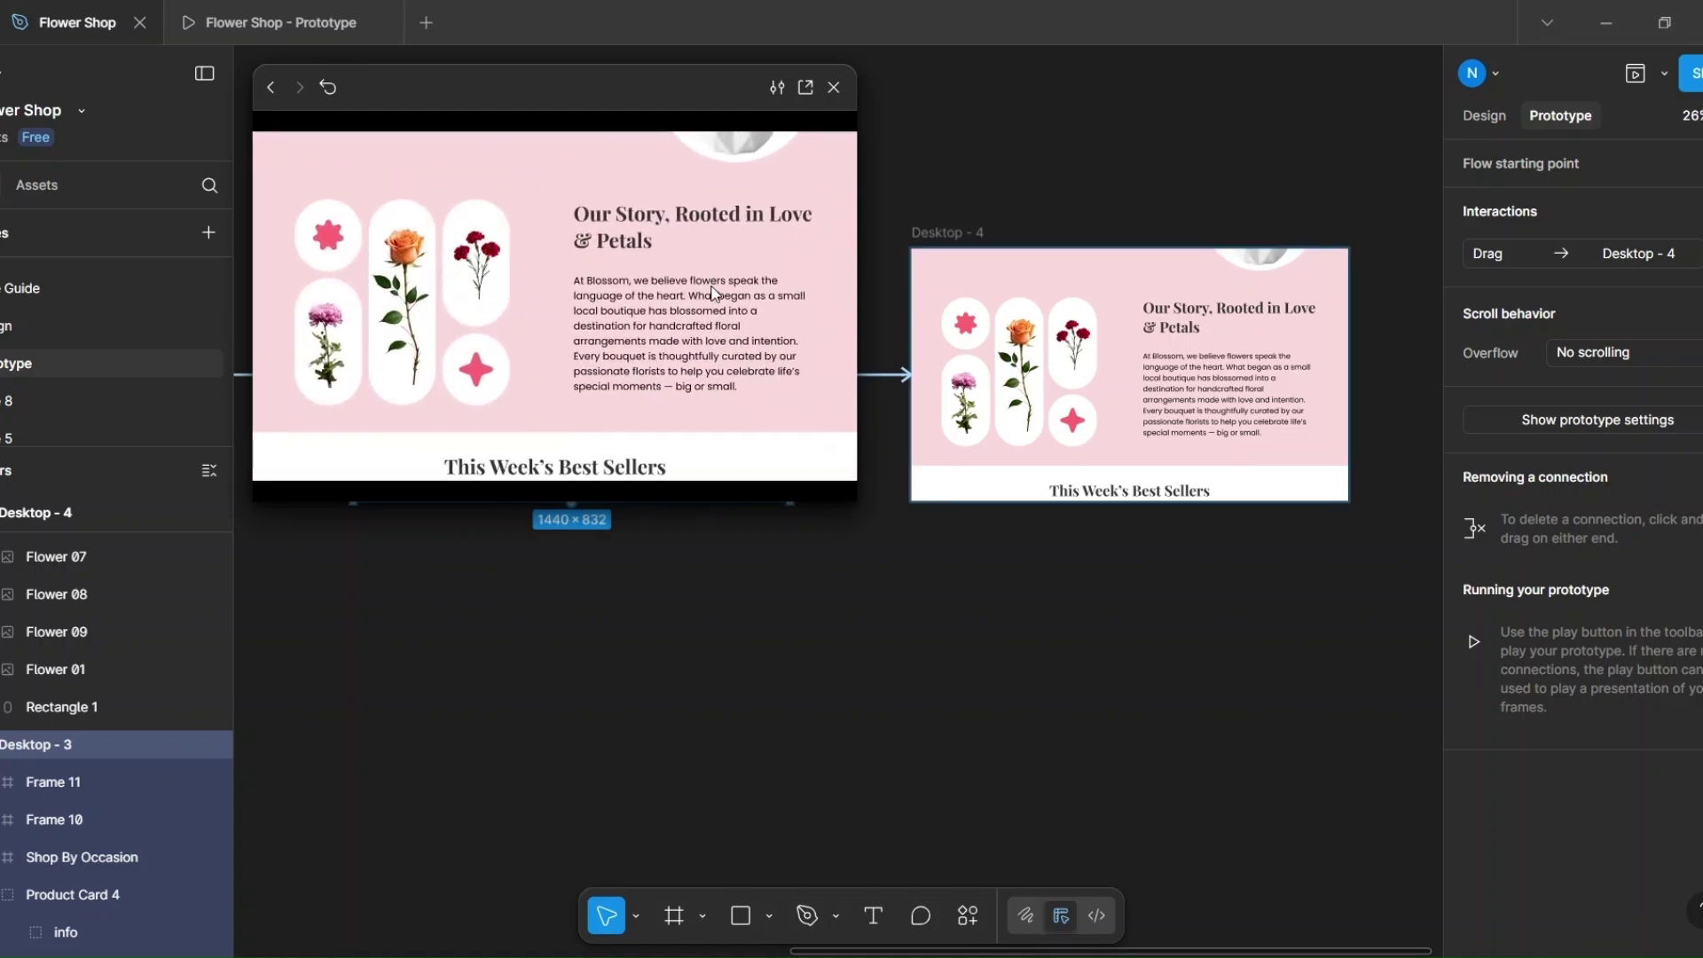
{"action": "left_click", "coordinate": [329, 86]}
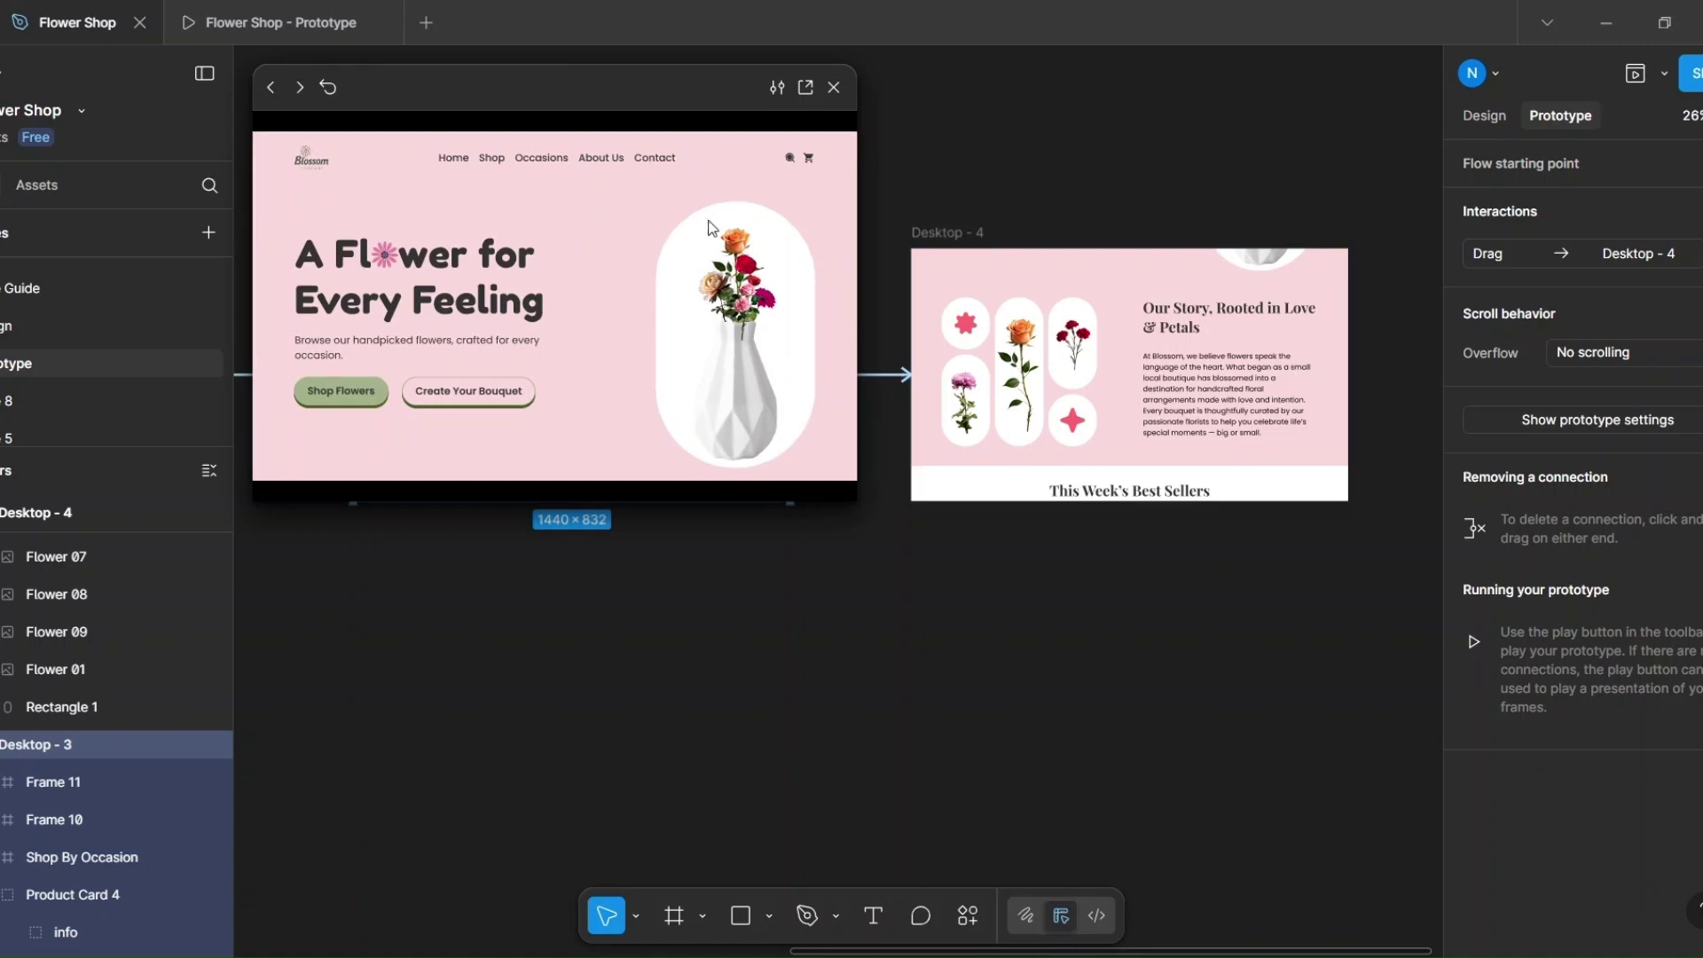
{"action": "left_click_drag", "start_coordinate": [709, 284], "coordinate": [709, 195]}
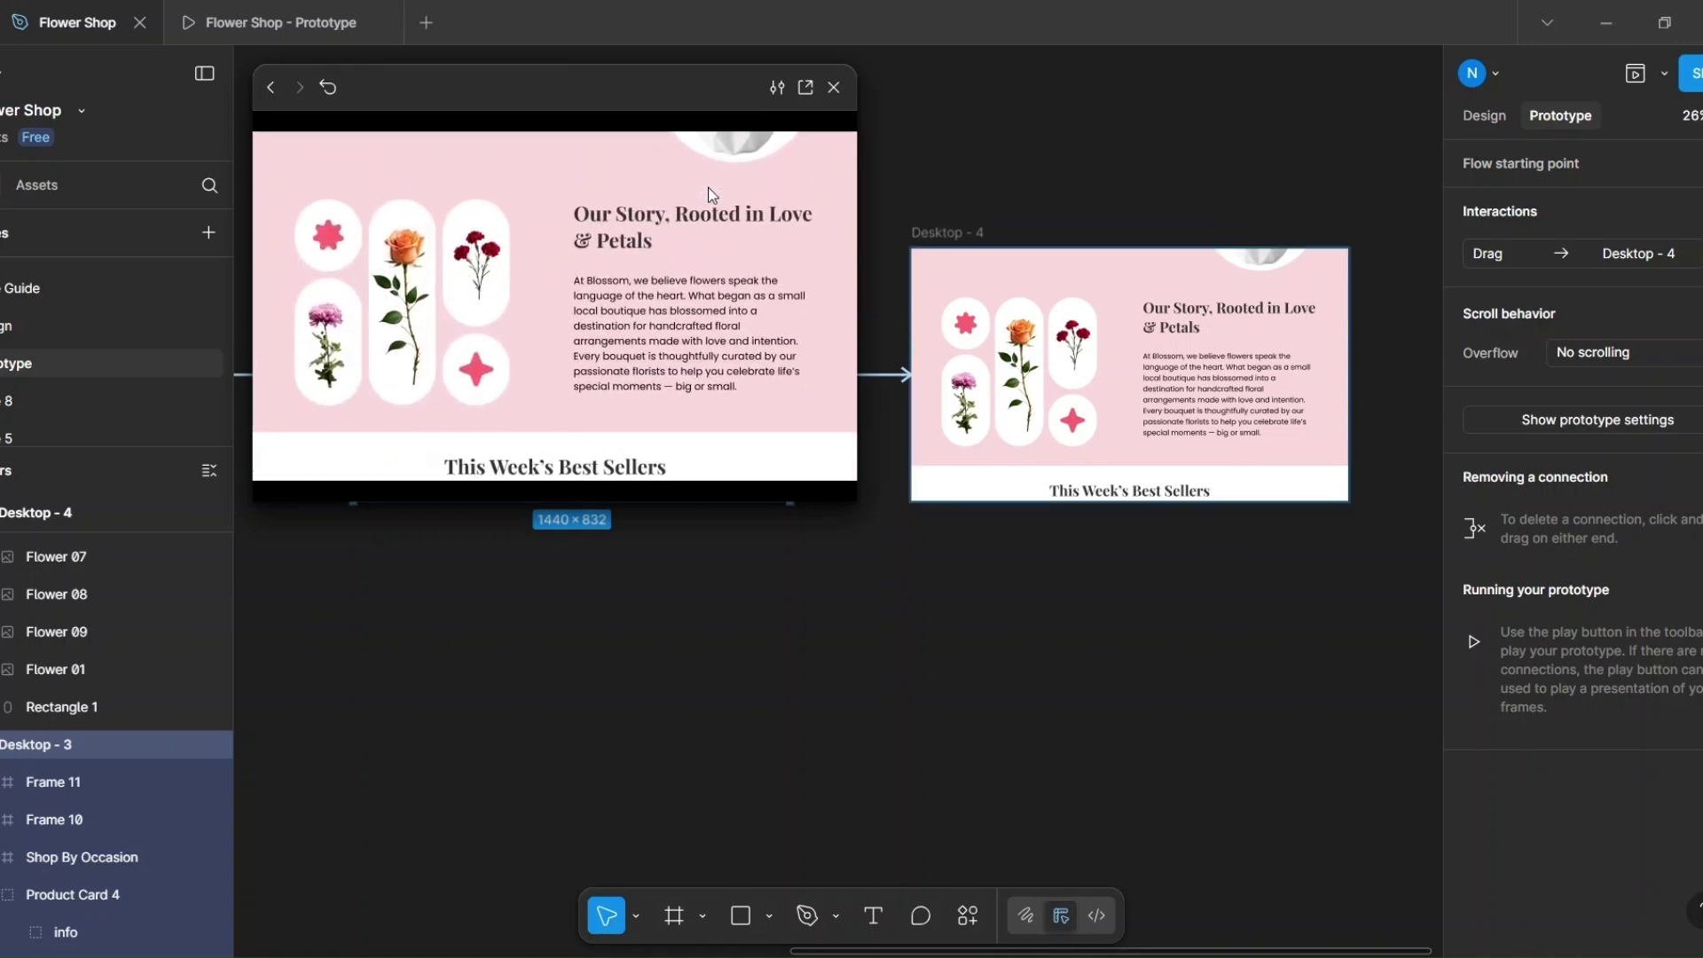
{"action": "left_click", "coordinate": [833, 88]}
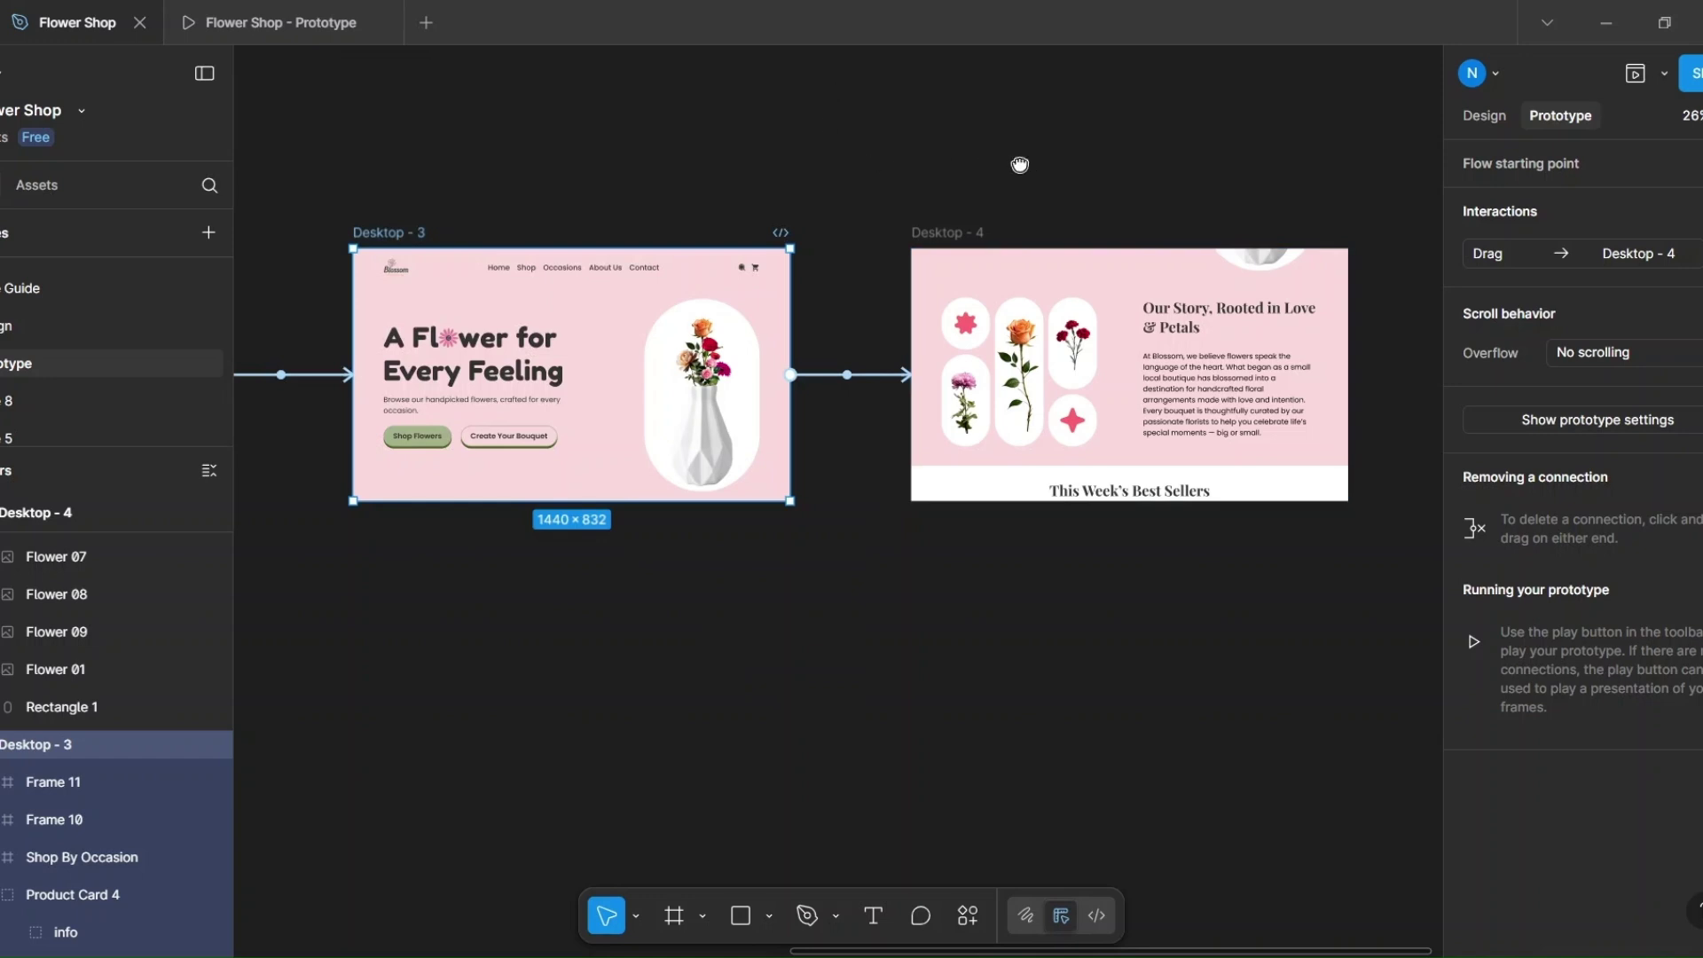
Step: Duplicate the Desktop - 4 frame and place the copy to its right
{"action": "scroll", "coordinate": [1019, 163], "scroll_direction": "right", "scroll_amount": 5}
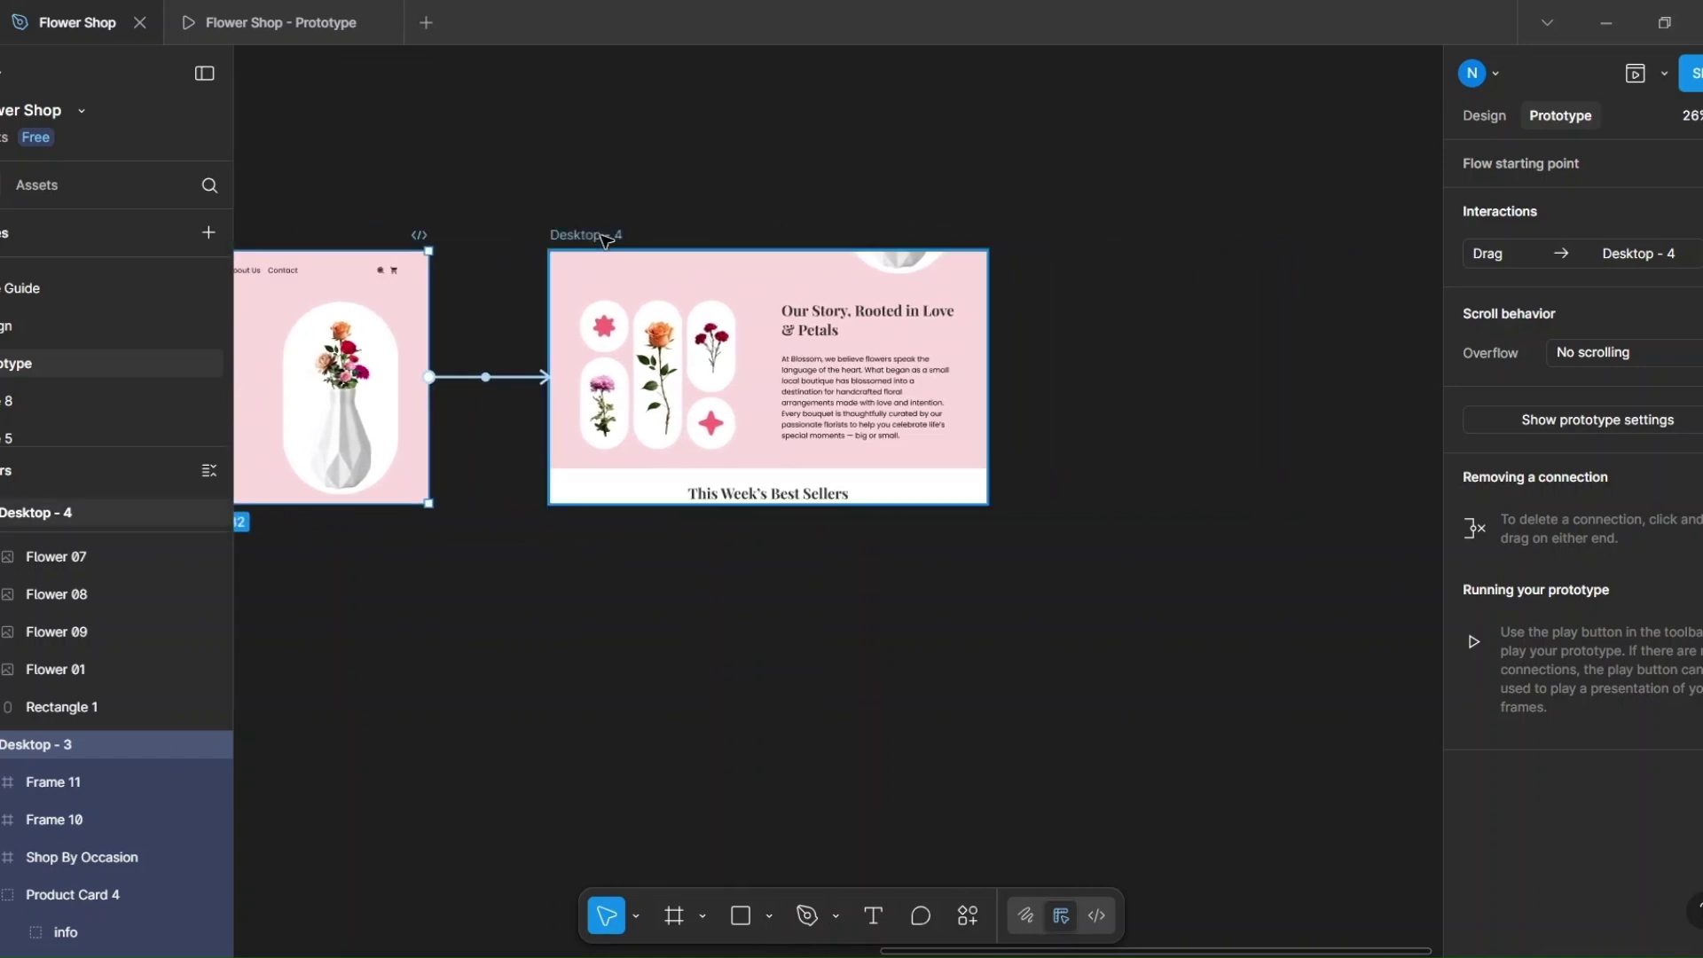
{"action": "left_click", "coordinate": [604, 239]}
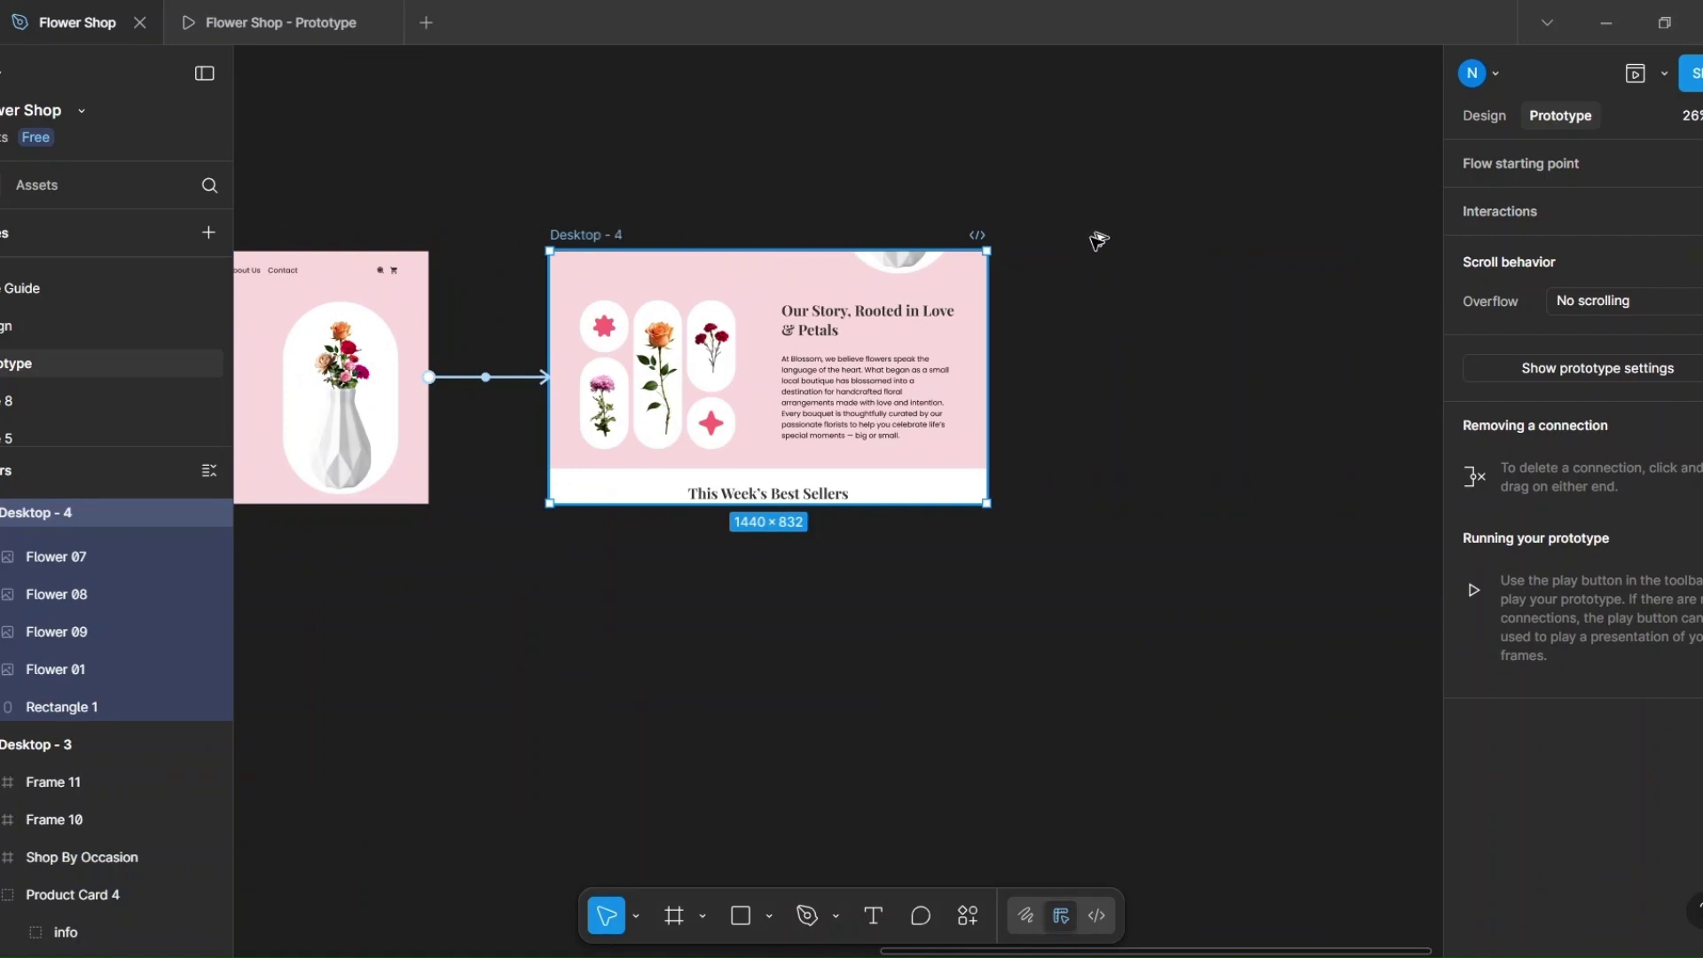
{"action": "key", "text": "ctrl+d"}
{"action": "left_click_drag", "start_coordinate": [1119, 237], "coordinate": [1139, 236]}
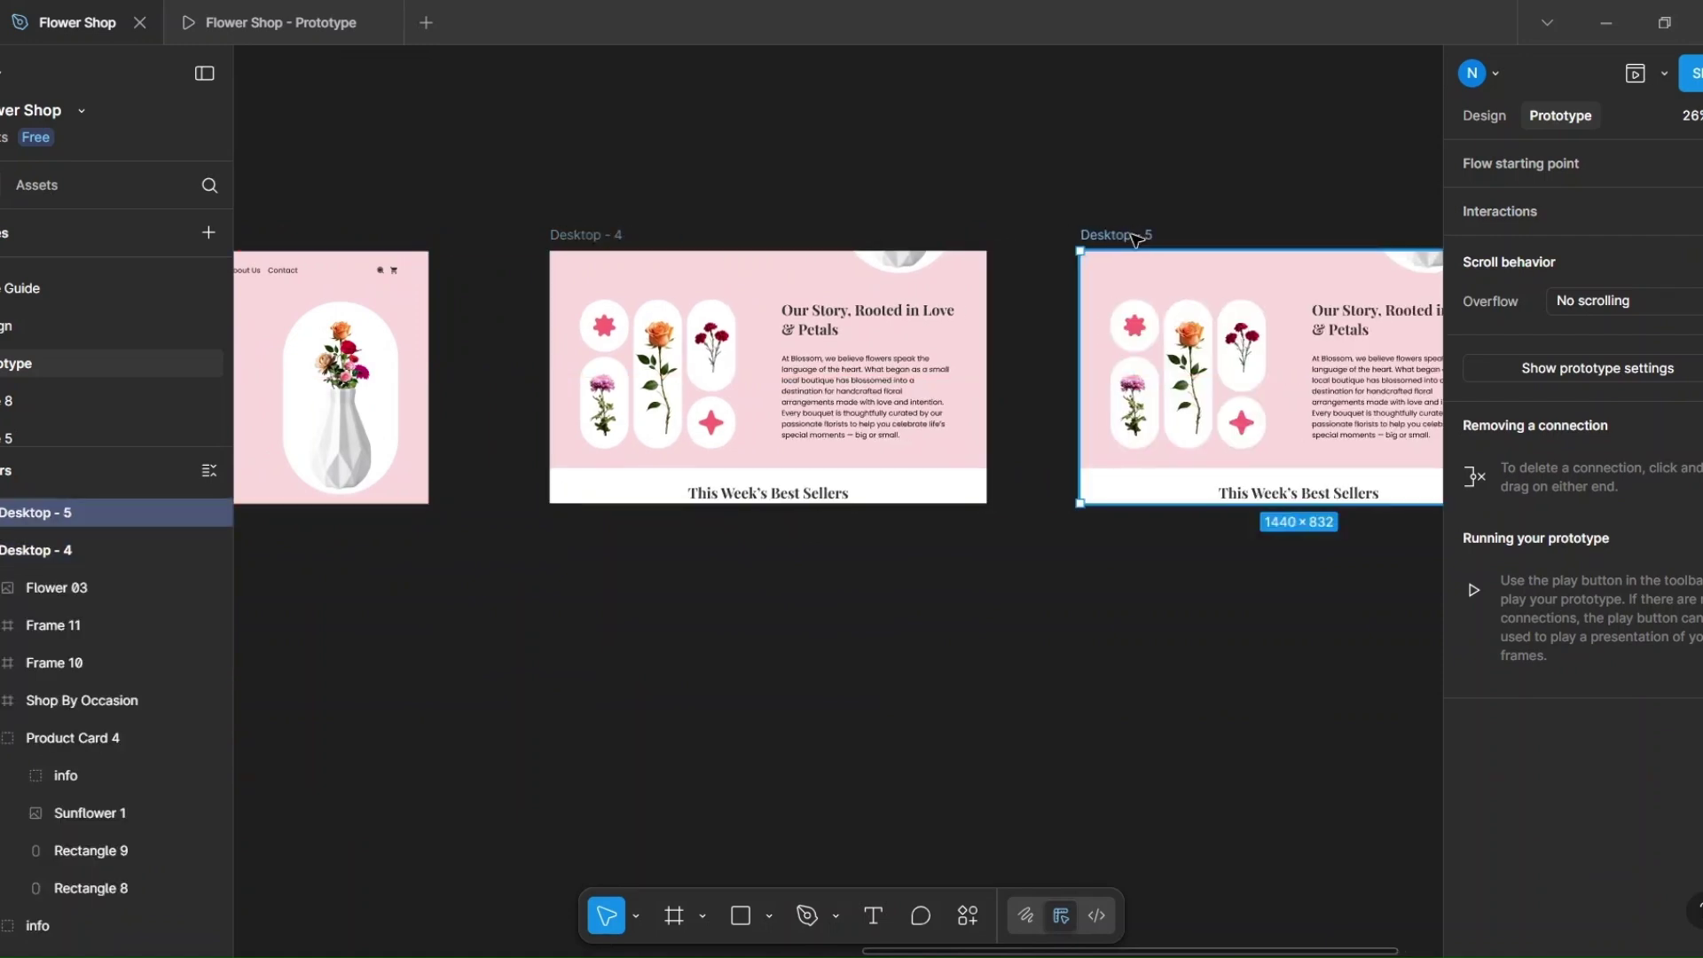
Step: Return to design editing and extend the Desktop - 4 frame downward to about 1650 high to expose the best sellers section
{"action": "left_click", "coordinate": [608, 232]}
{"action": "left_click_drag", "start_coordinate": [794, 503], "coordinate": [792, 865]}
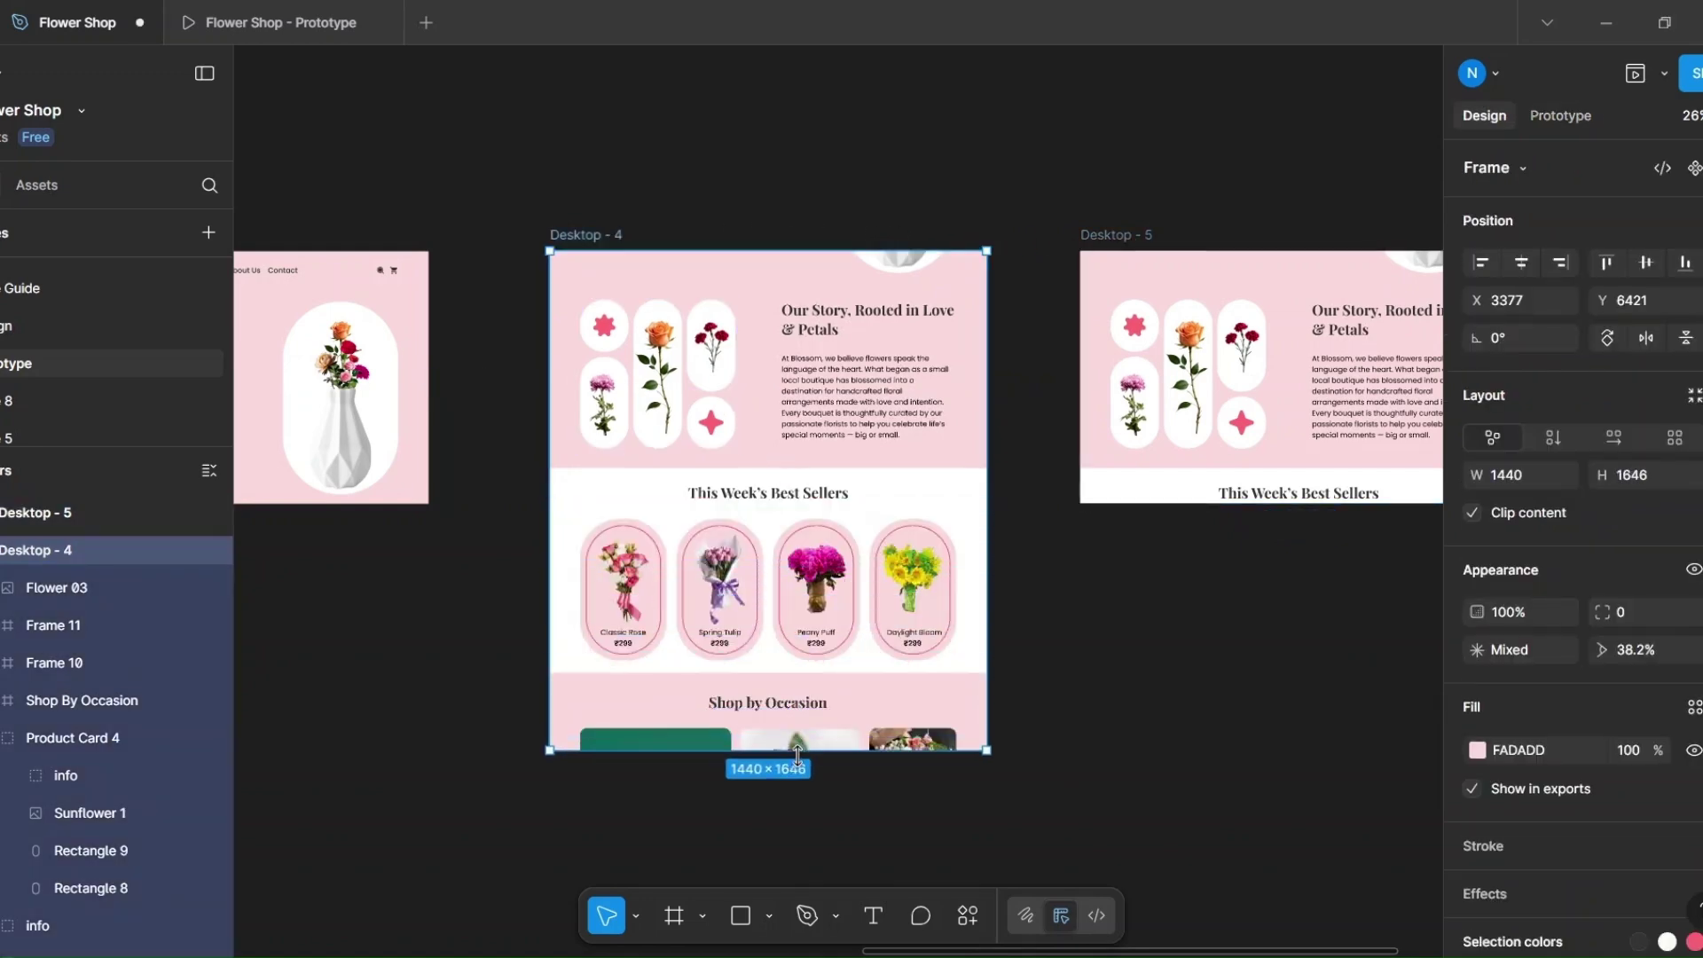
{"action": "scroll", "coordinate": [697, 677], "scroll_direction": "up", "scroll_amount": 3}
Step: Shift the four best-seller cards in Desktop - 4 downward in increasing steps, from about Y 988 for Classic Rose to Y 1156 for Daylight Bloom
{"action": "left_click", "coordinate": [642, 640]}
{"action": "left_click_drag", "start_coordinate": [621, 626], "coordinate": [621, 671]}
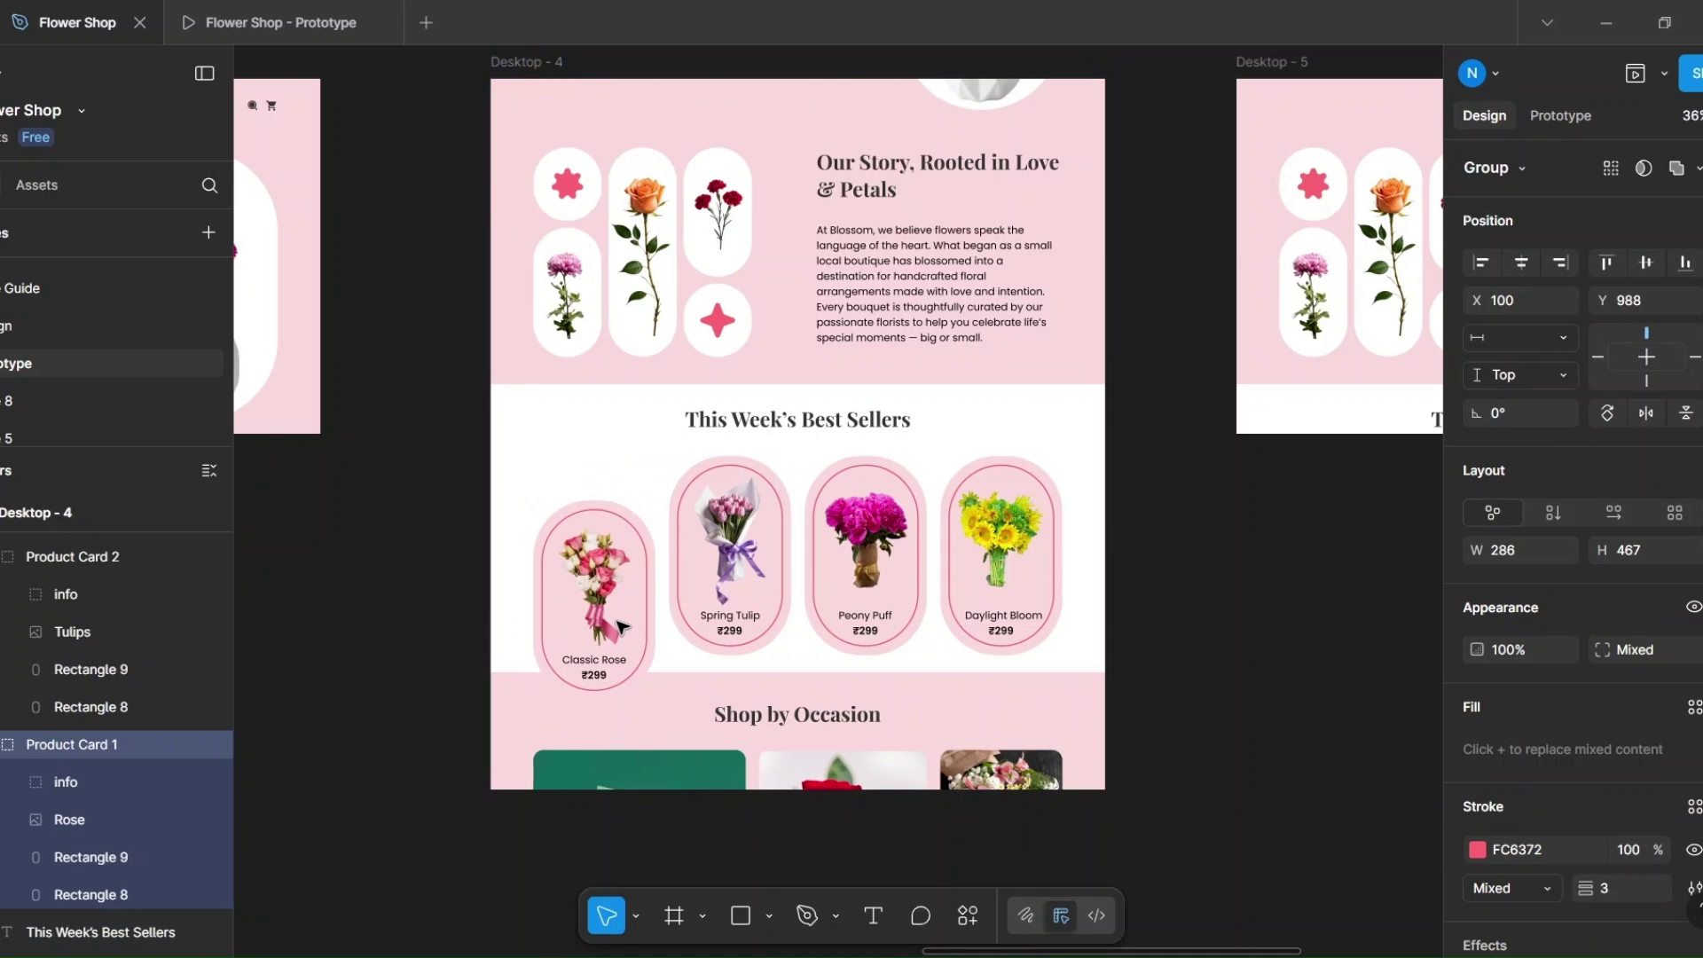
{"action": "left_click", "coordinate": [721, 560]}
{"action": "left_click_drag", "start_coordinate": [720, 559], "coordinate": [721, 628]}
{"action": "left_click", "coordinate": [878, 557]}
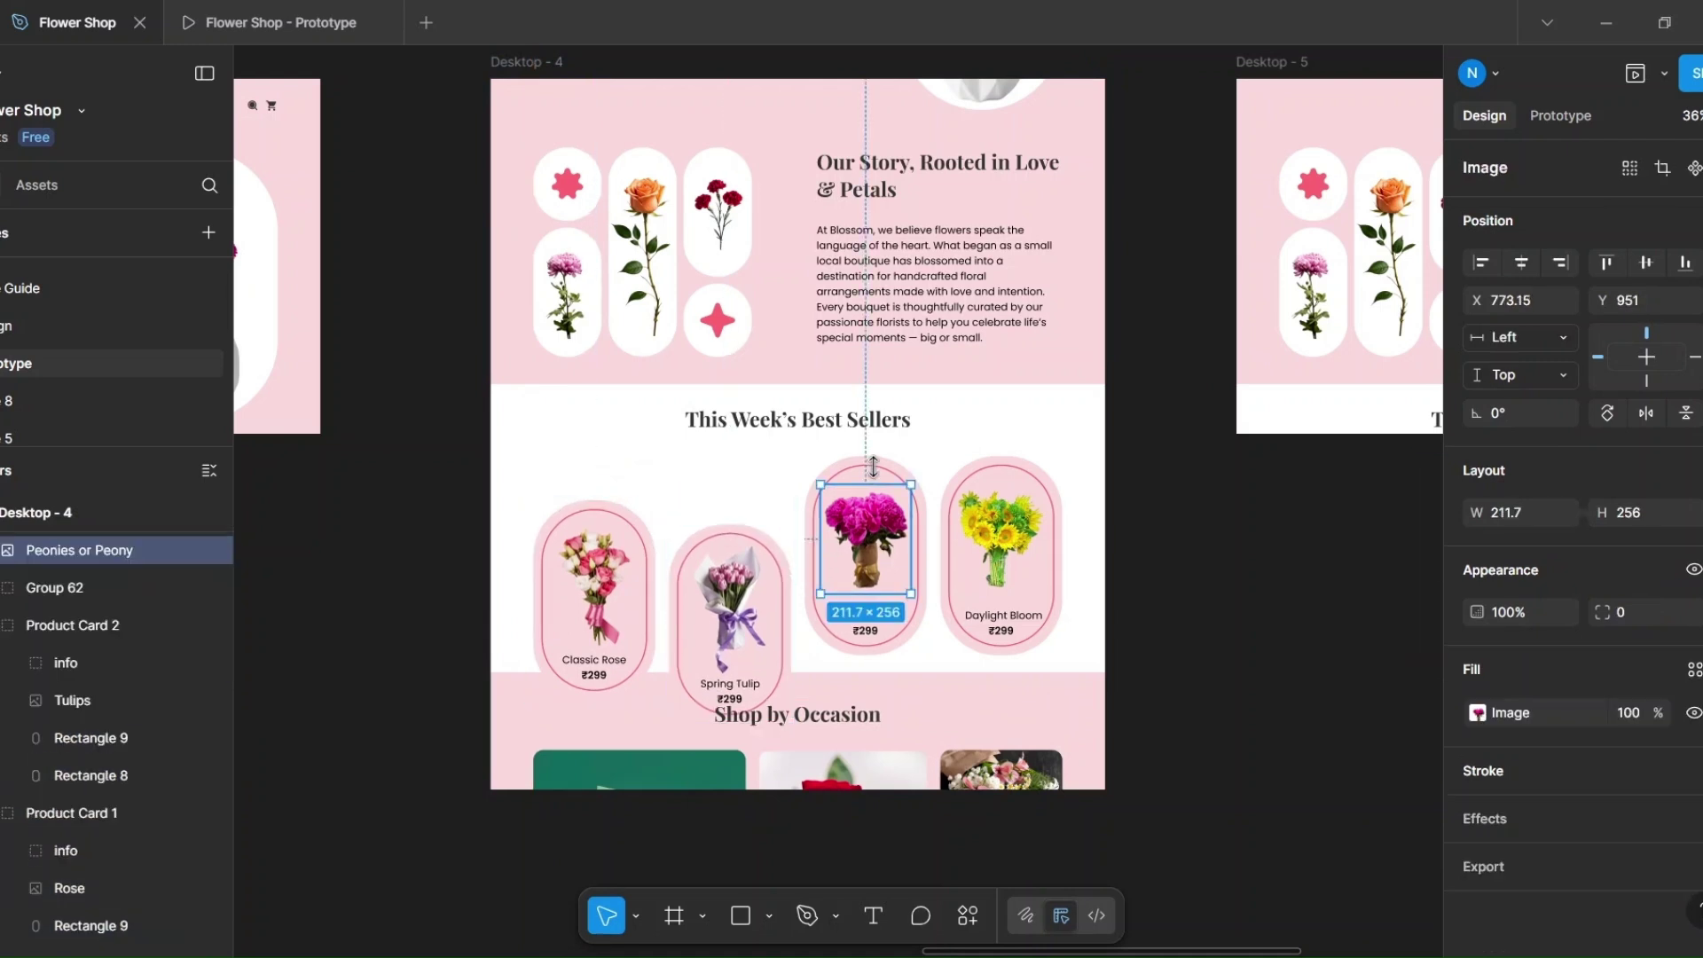
{"action": "key", "text": "ctrl+a"}
{"action": "left_click_drag", "start_coordinate": [878, 557], "coordinate": [881, 652]}
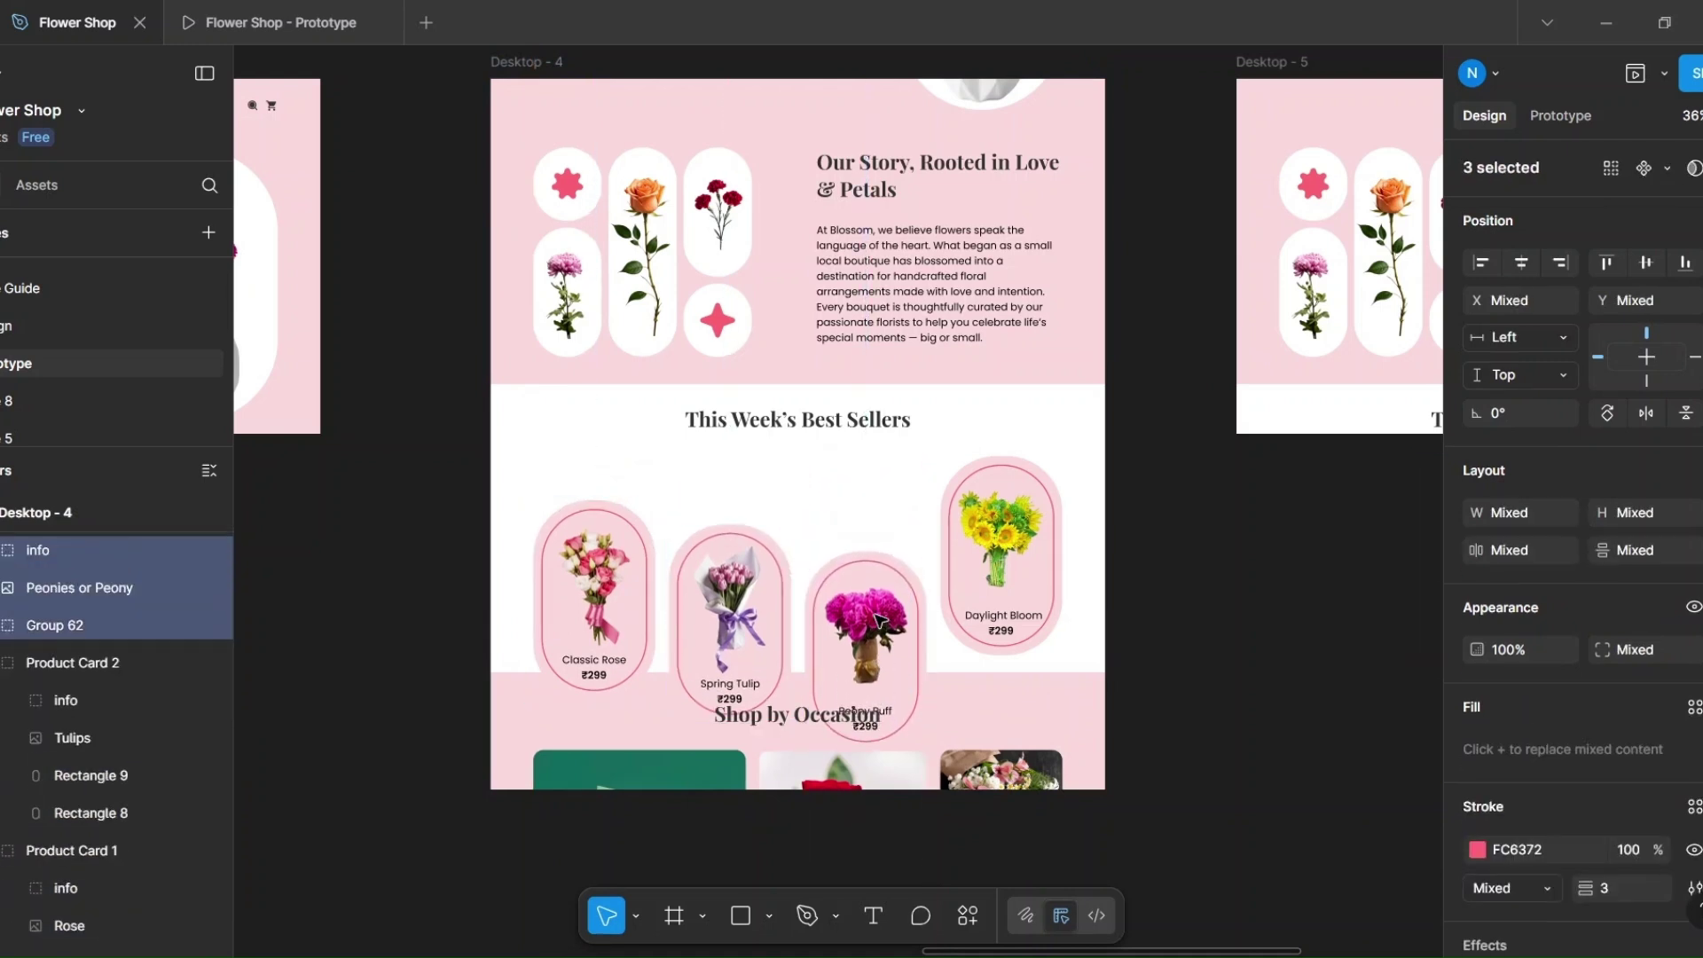
{"action": "left_click", "coordinate": [1020, 486]}
{"action": "left_click_drag", "start_coordinate": [1020, 486], "coordinate": [1020, 602]}
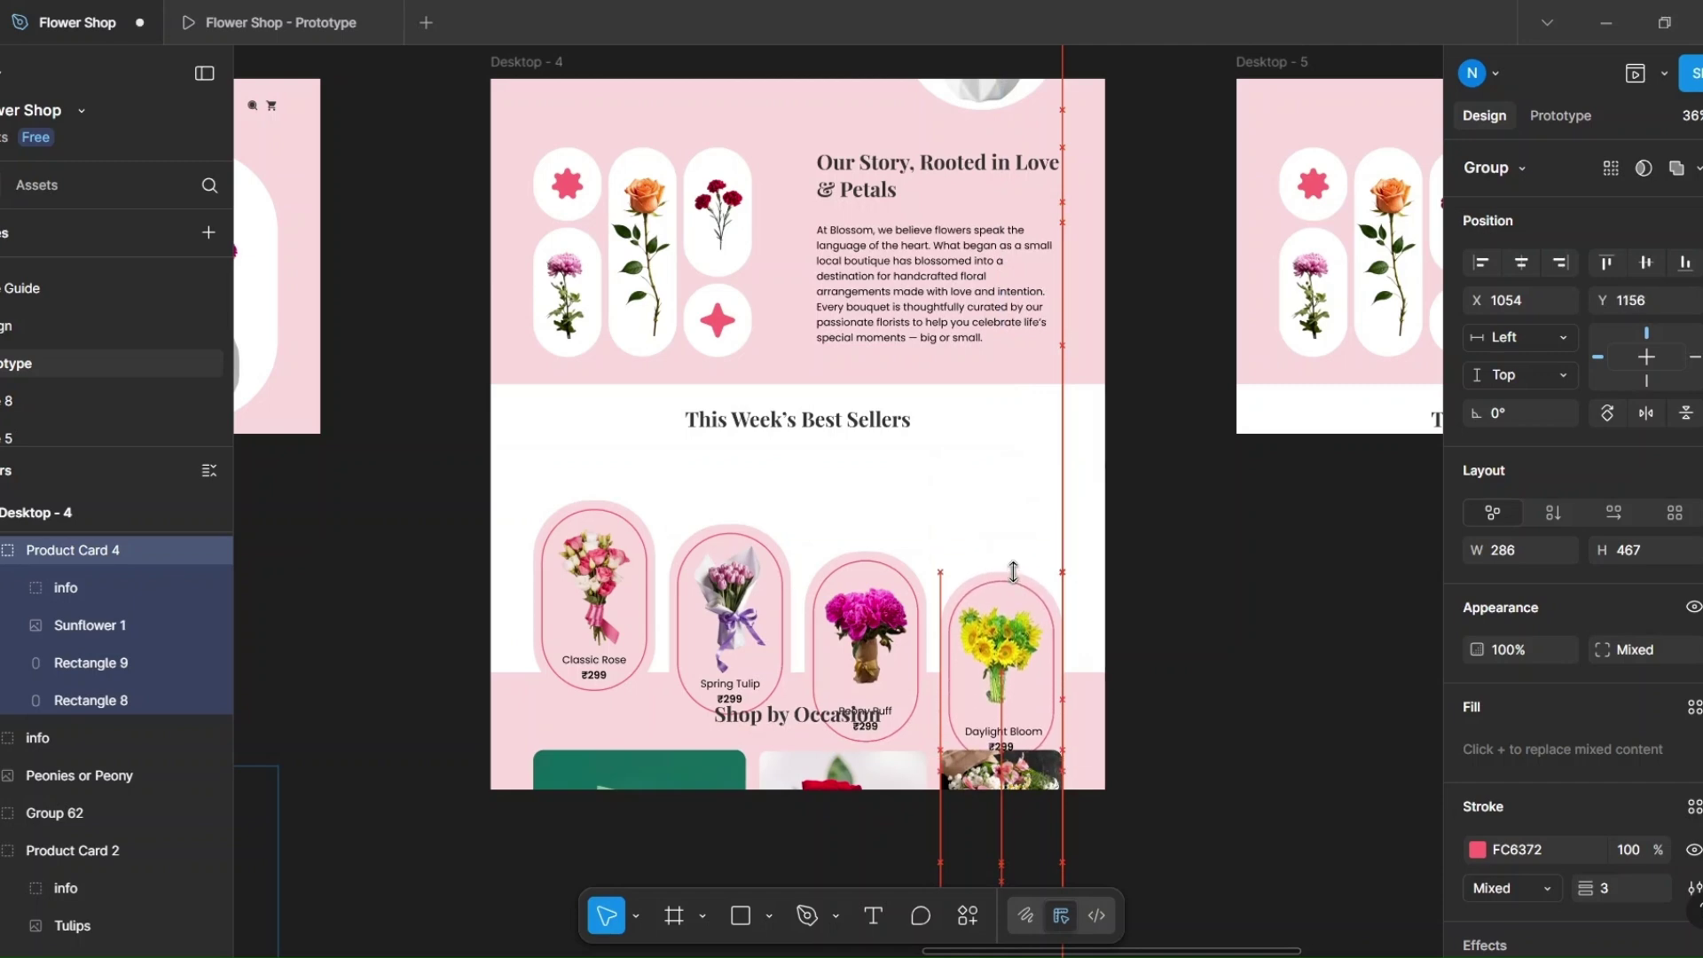
{"action": "left_click", "coordinate": [1180, 618]}
Step: Shorten the Desktop - 4 frame back to a height of 832
{"action": "scroll", "coordinate": [1179, 619], "scroll_direction": "down", "scroll_amount": 3}
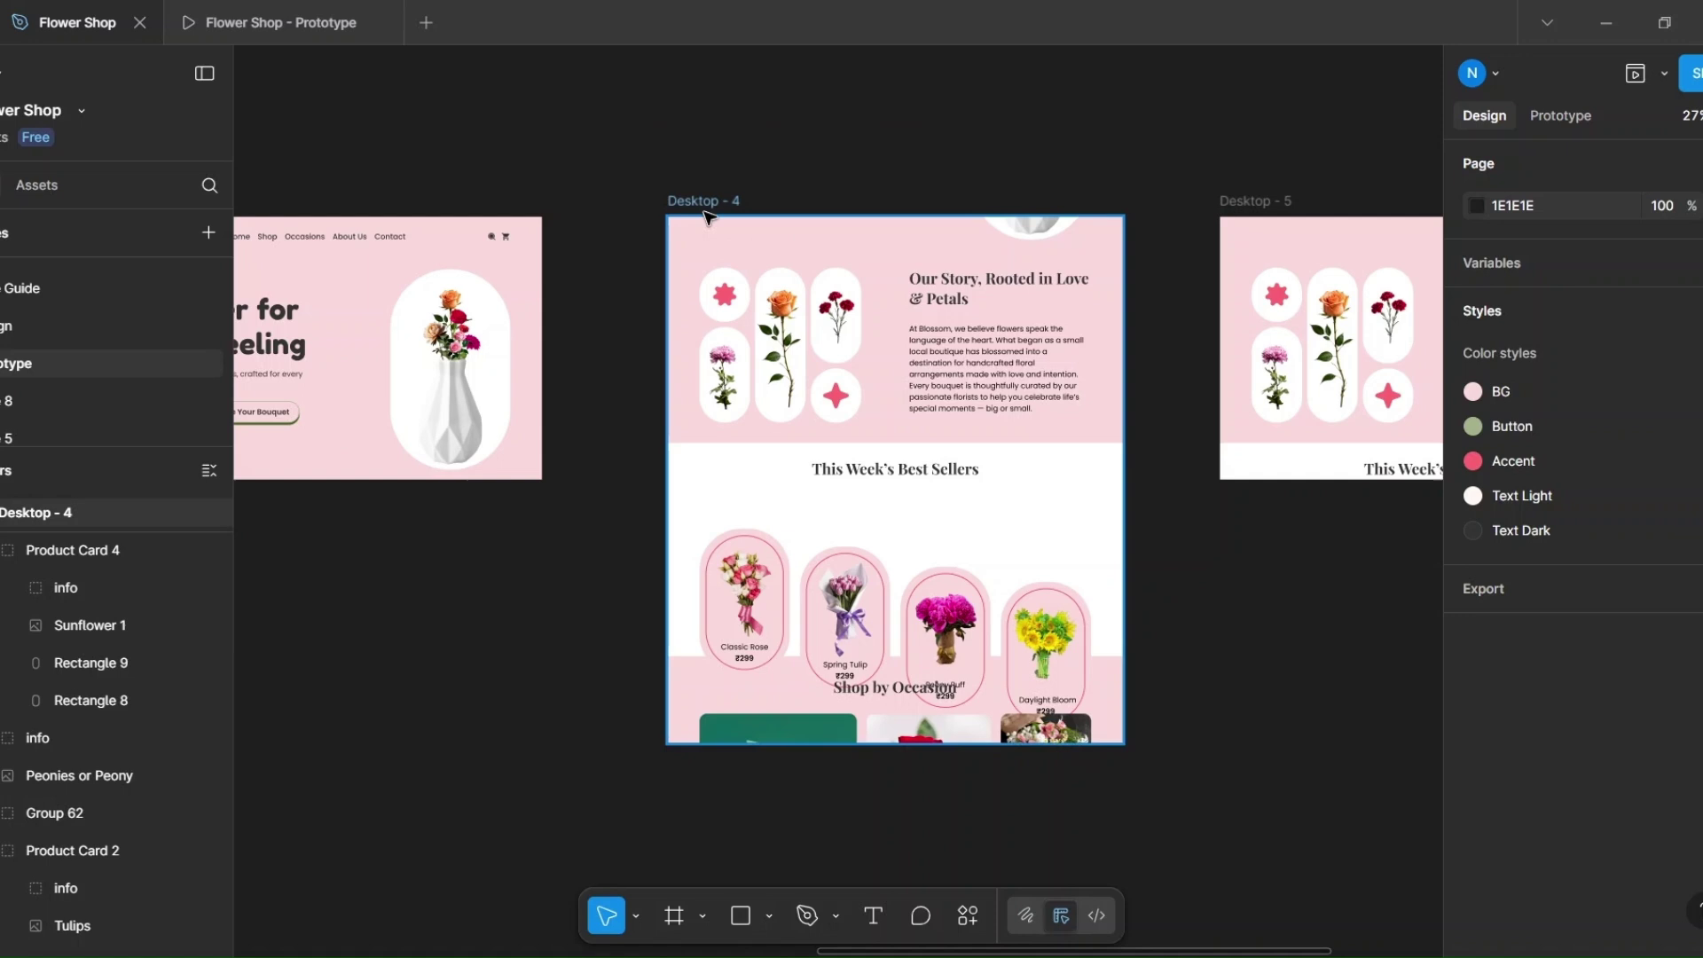
{"action": "left_click", "coordinate": [999, 741]}
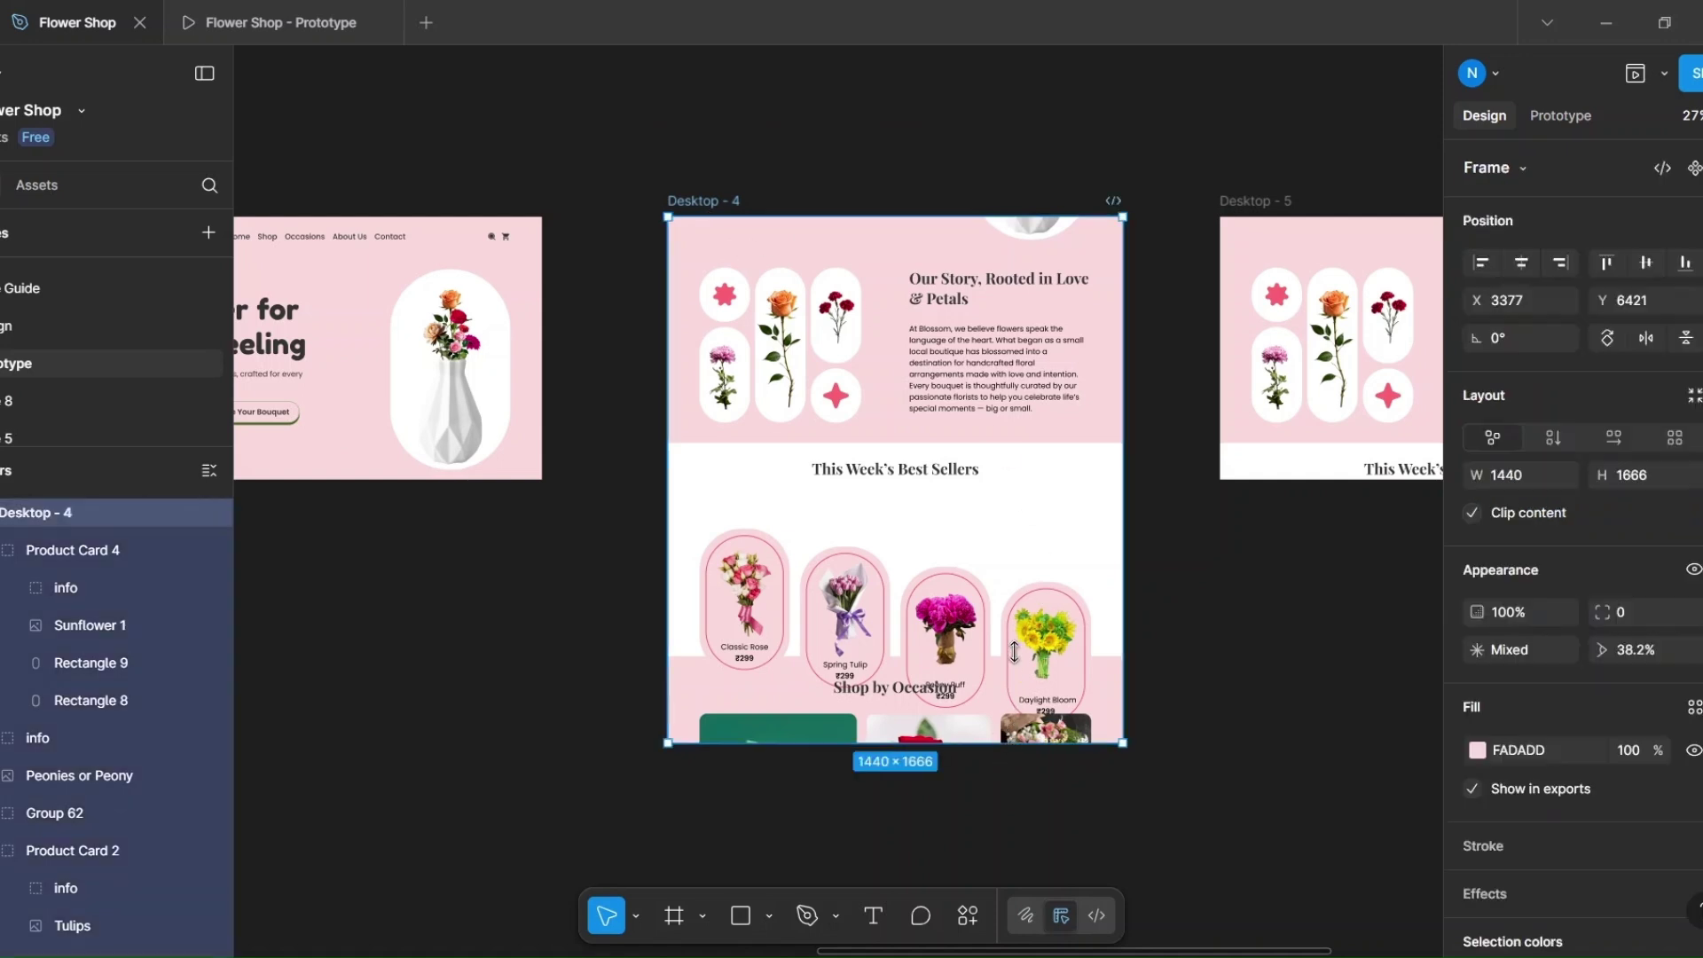
{"action": "left_click_drag", "start_coordinate": [1014, 652], "coordinate": [983, 482]}
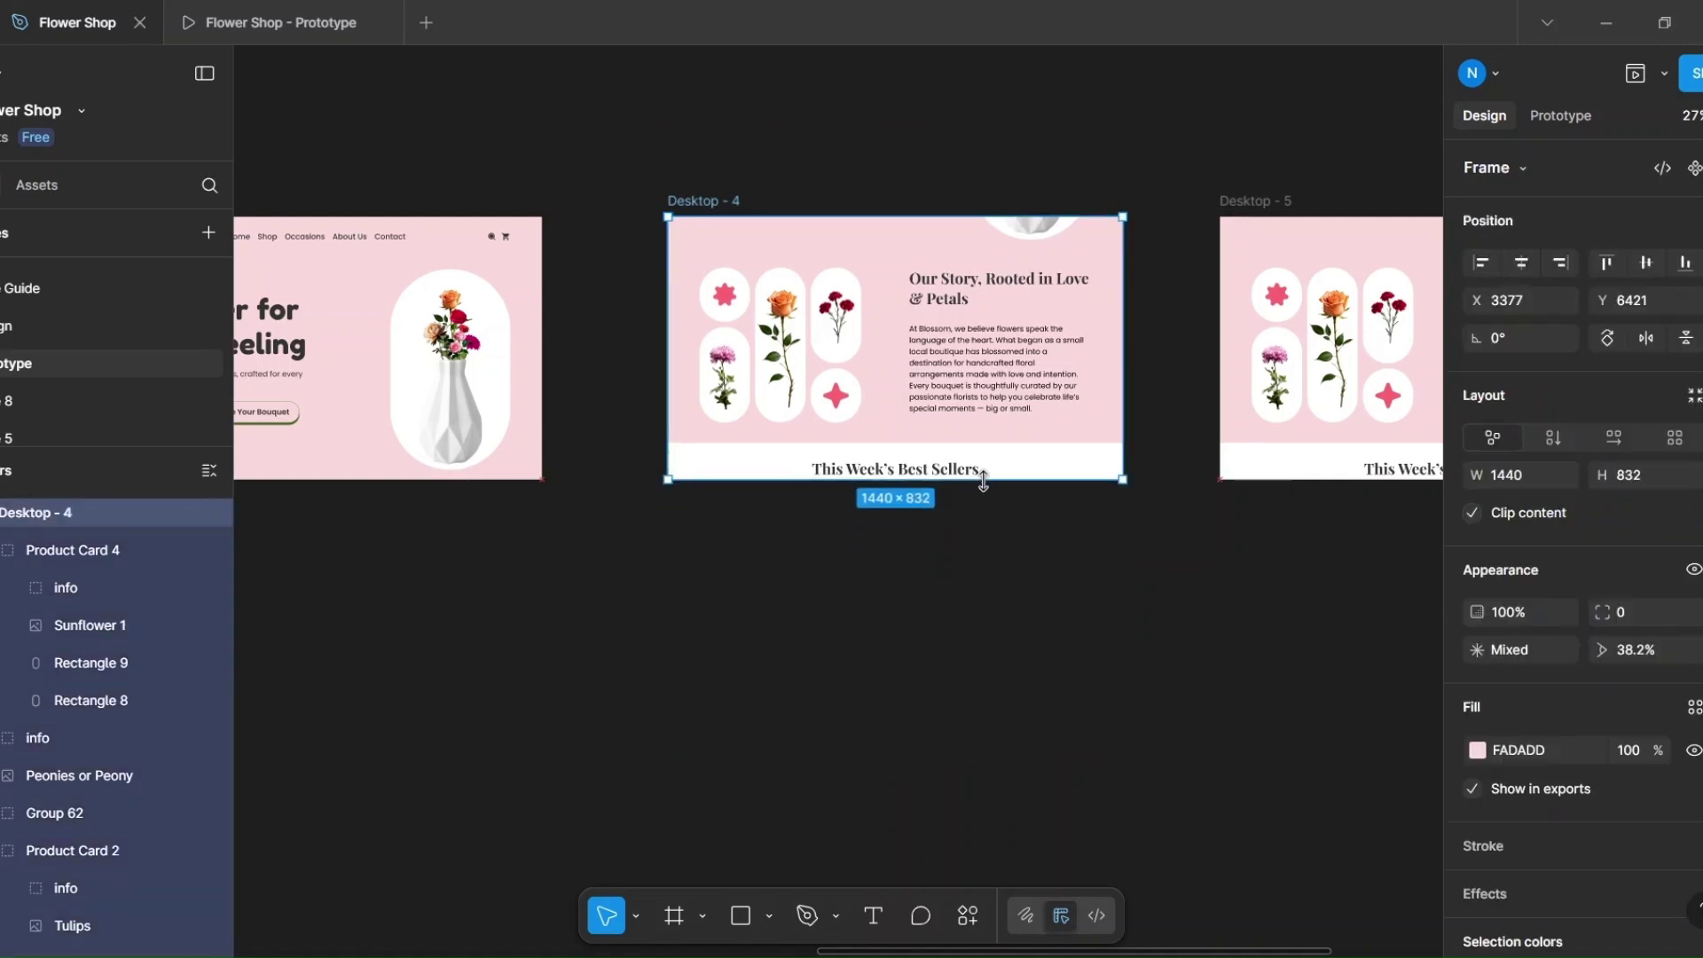
Step: Extend the Desktop - 5 frame downward to about 1455 high to expose its best-seller cards
{"action": "left_click_drag", "start_coordinate": [1181, 557], "coordinate": [763, 562]}
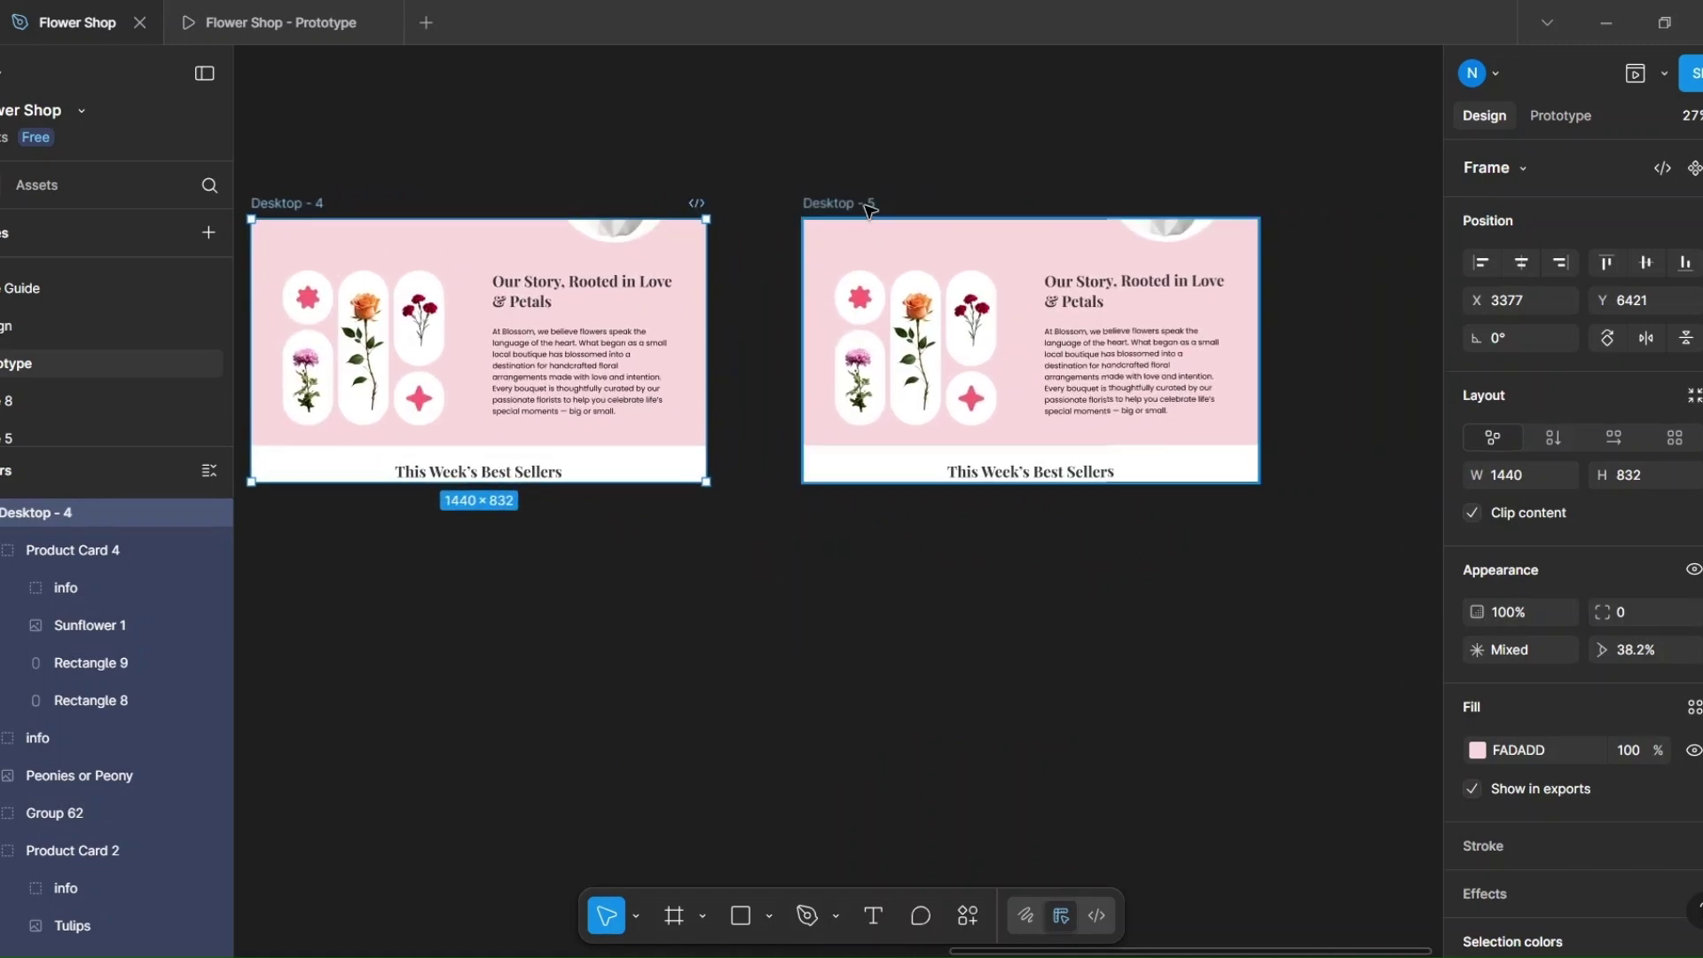
{"action": "left_click", "coordinate": [867, 207]}
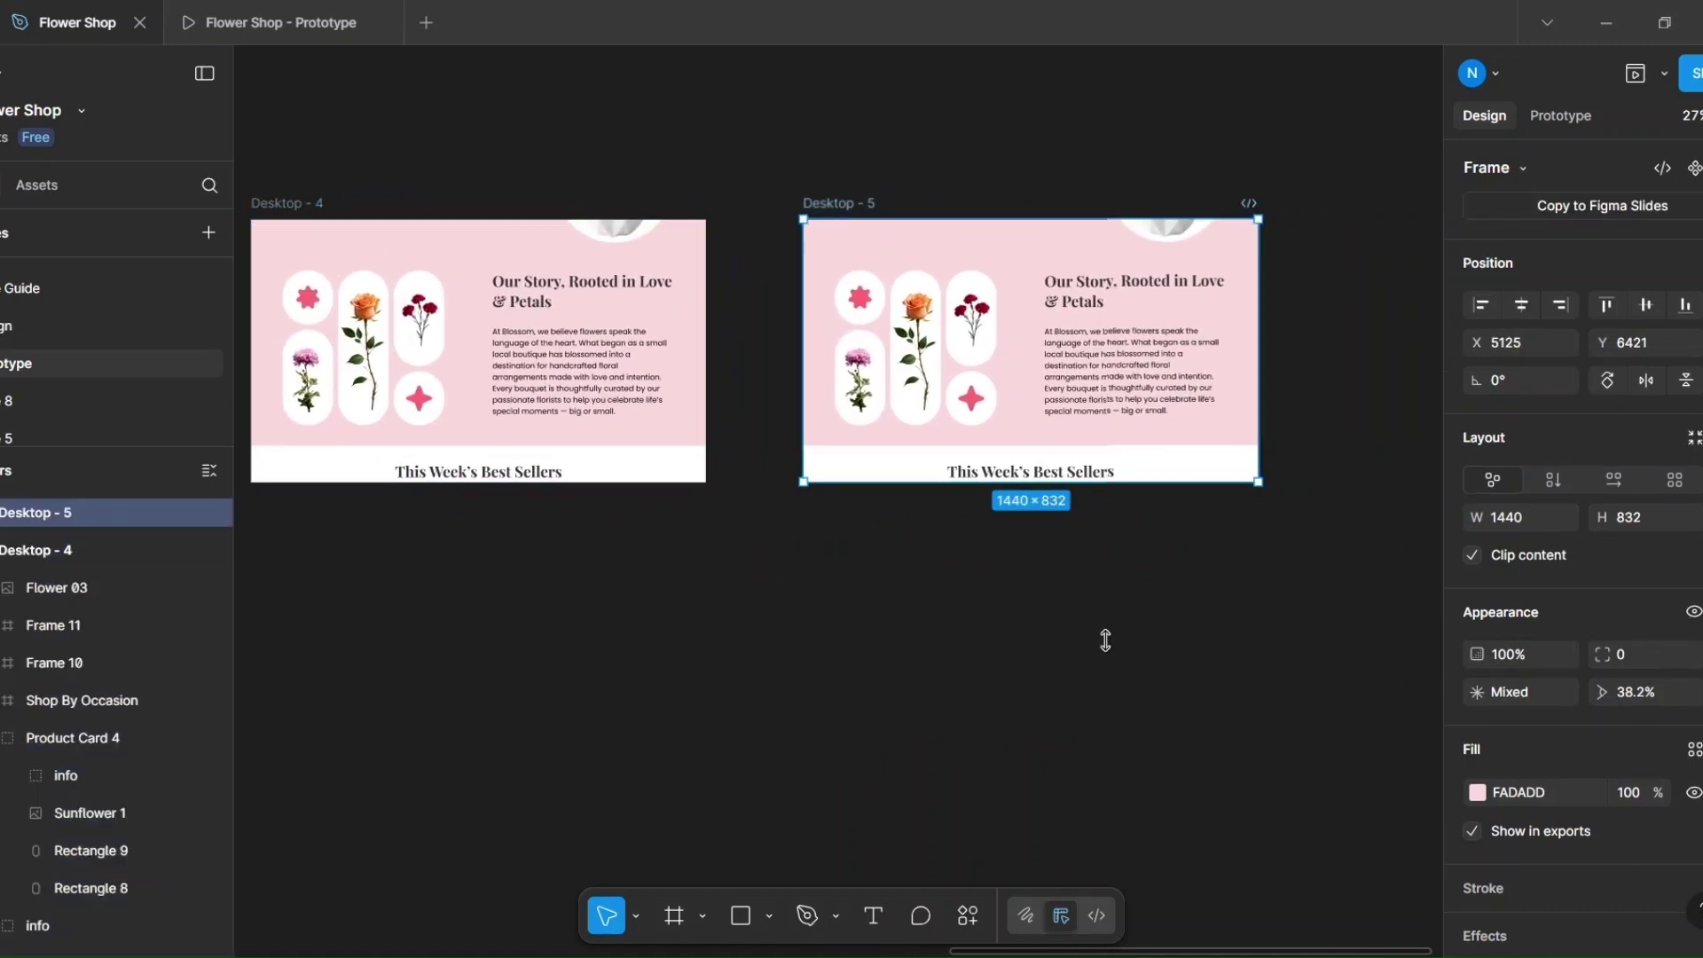
{"action": "left_click_drag", "start_coordinate": [1105, 639], "coordinate": [1105, 681]}
Step: Move the Flower 04 image from Desktop - 5's story section onto the Peony Puff card and bring it to the front
{"action": "scroll", "coordinate": [1131, 489], "scroll_direction": "up", "scroll_amount": 5}
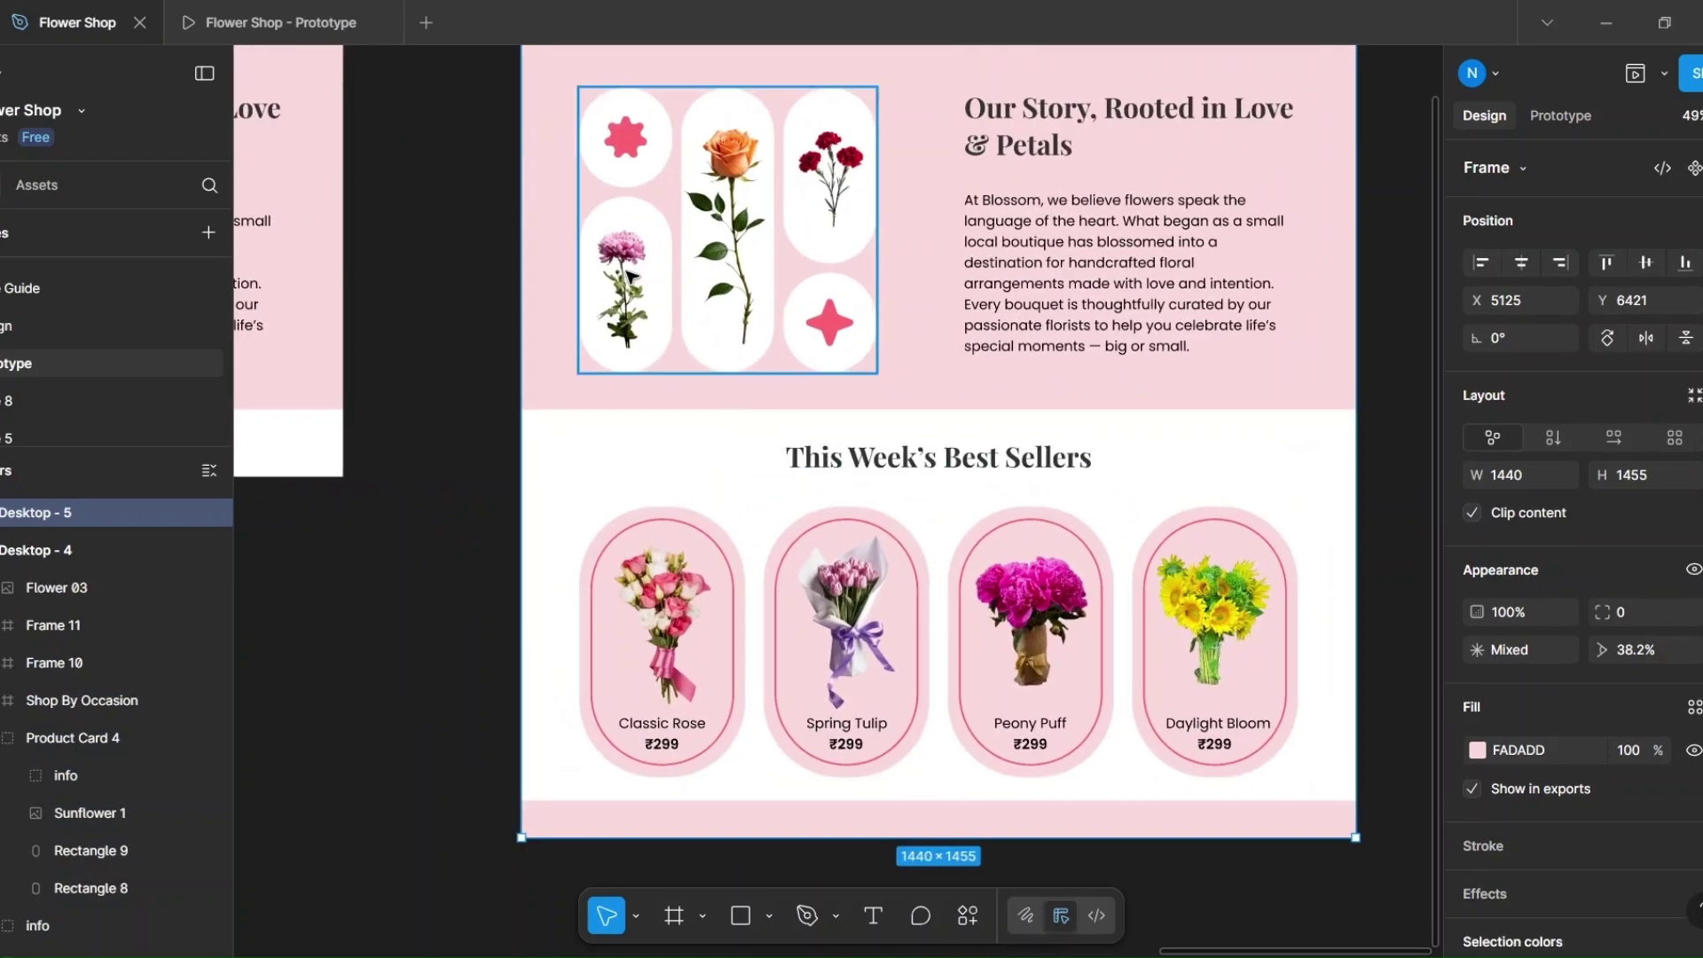
{"action": "double_click", "coordinate": [627, 276]}
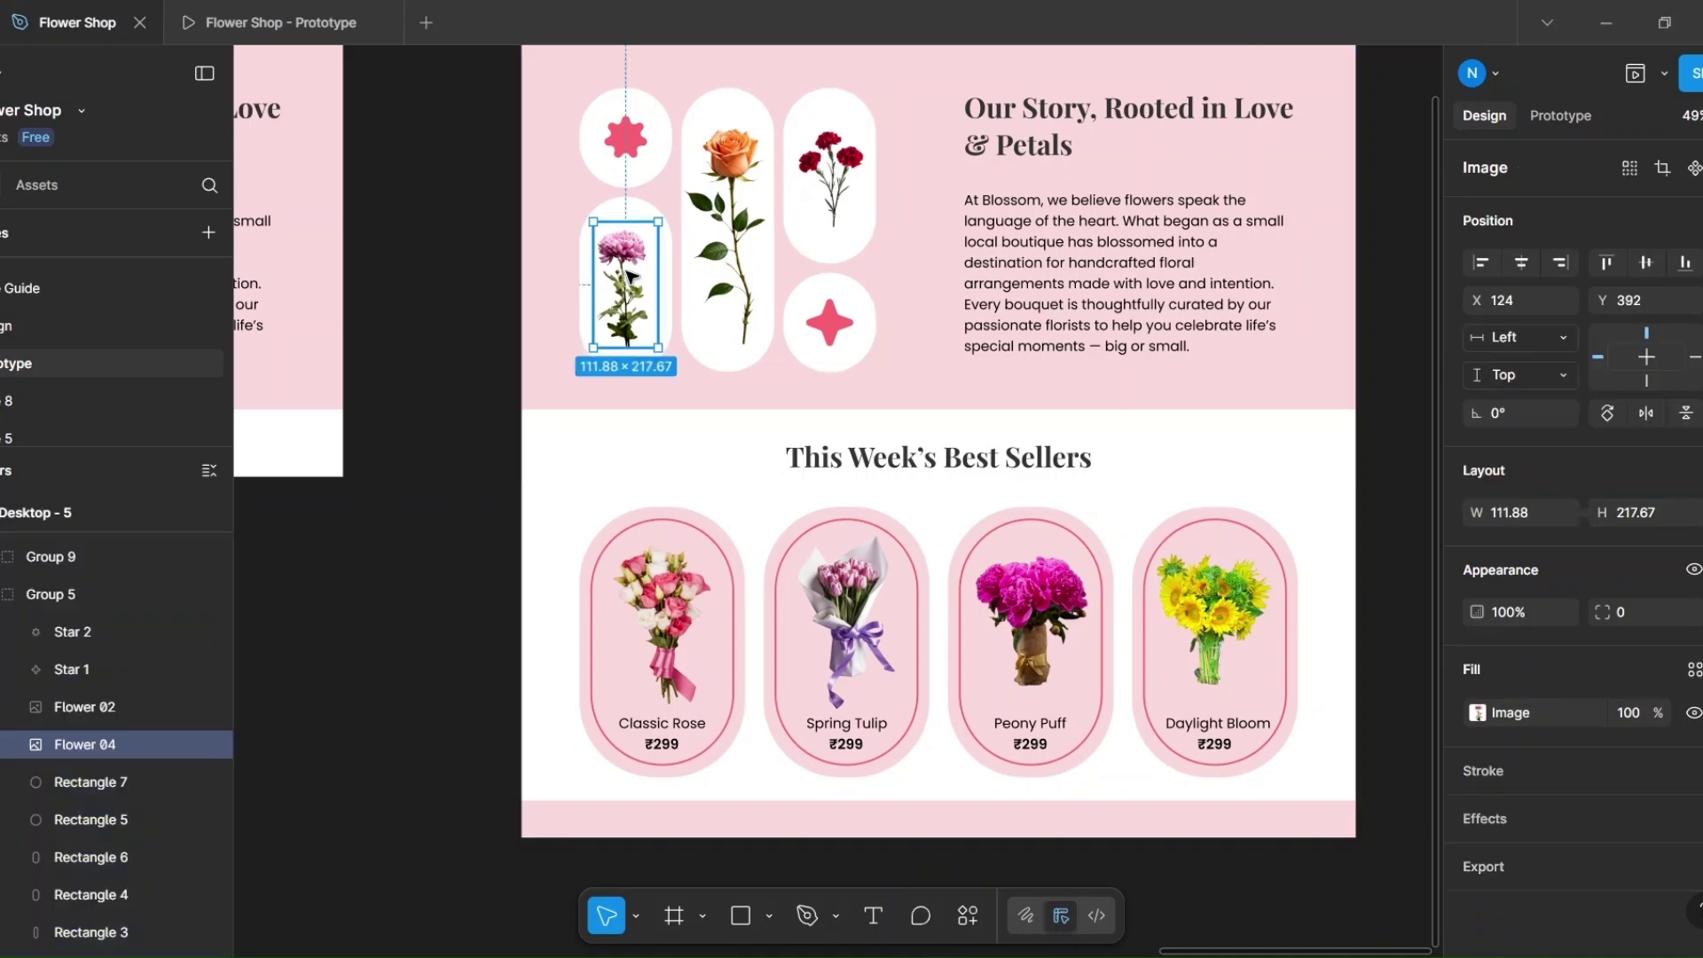
{"action": "left_click_drag", "start_coordinate": [787, 386], "coordinate": [1044, 581]}
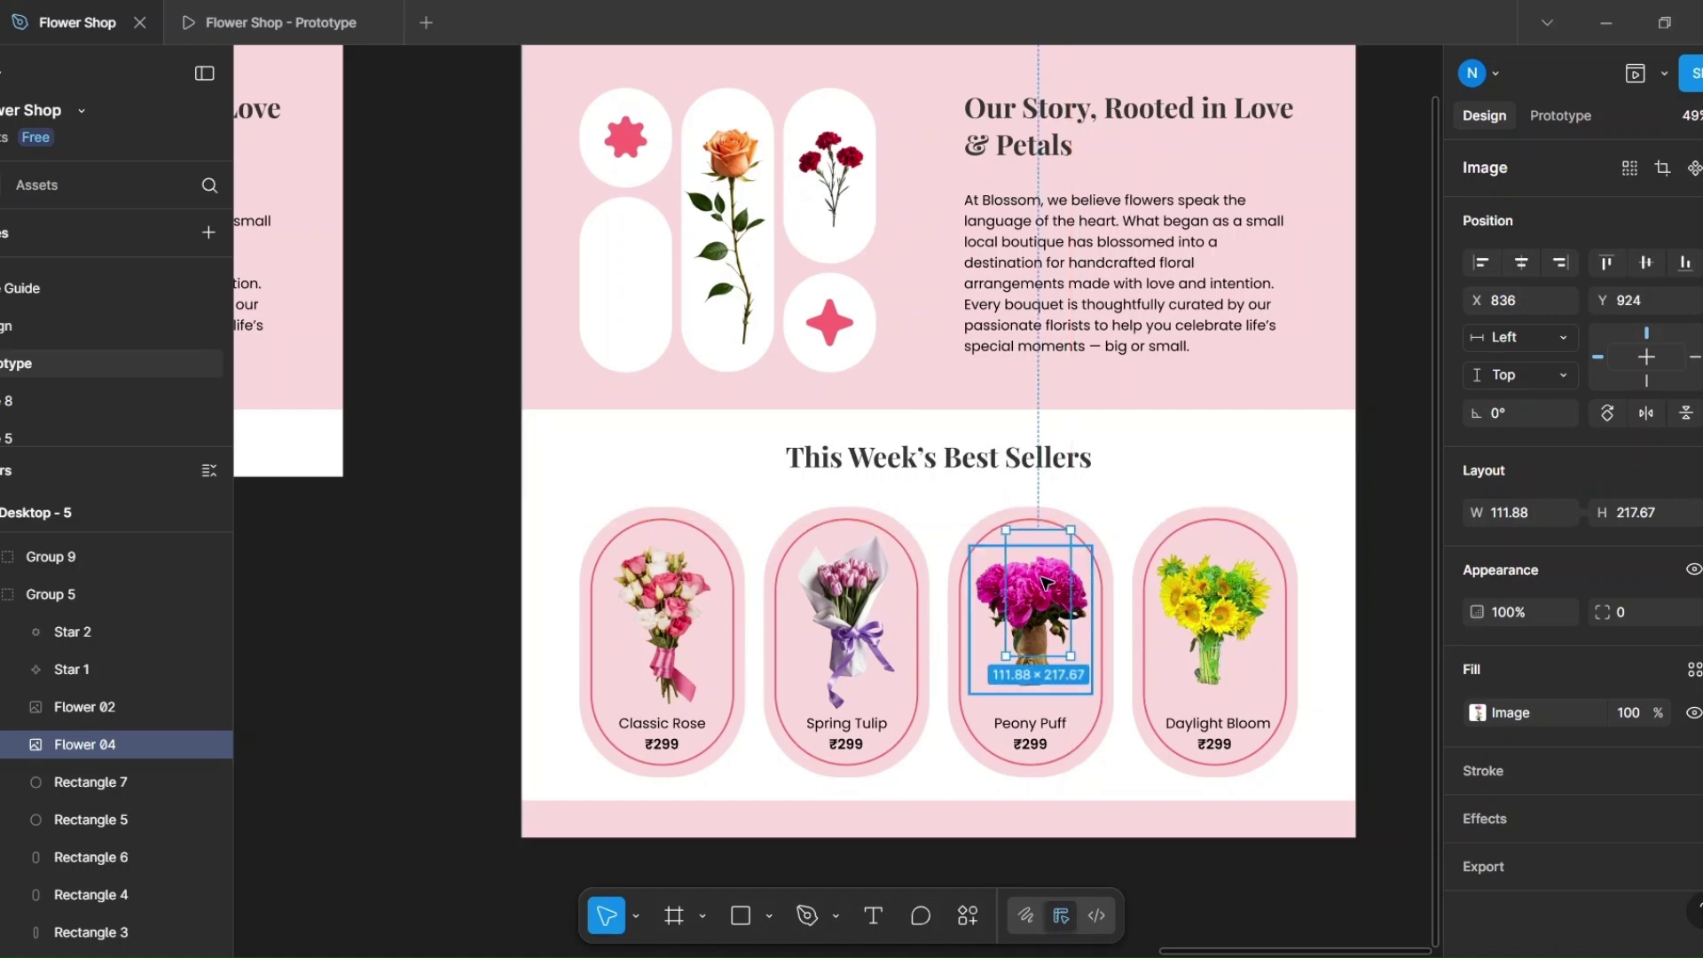
{"action": "right_click", "coordinate": [1029, 550]}
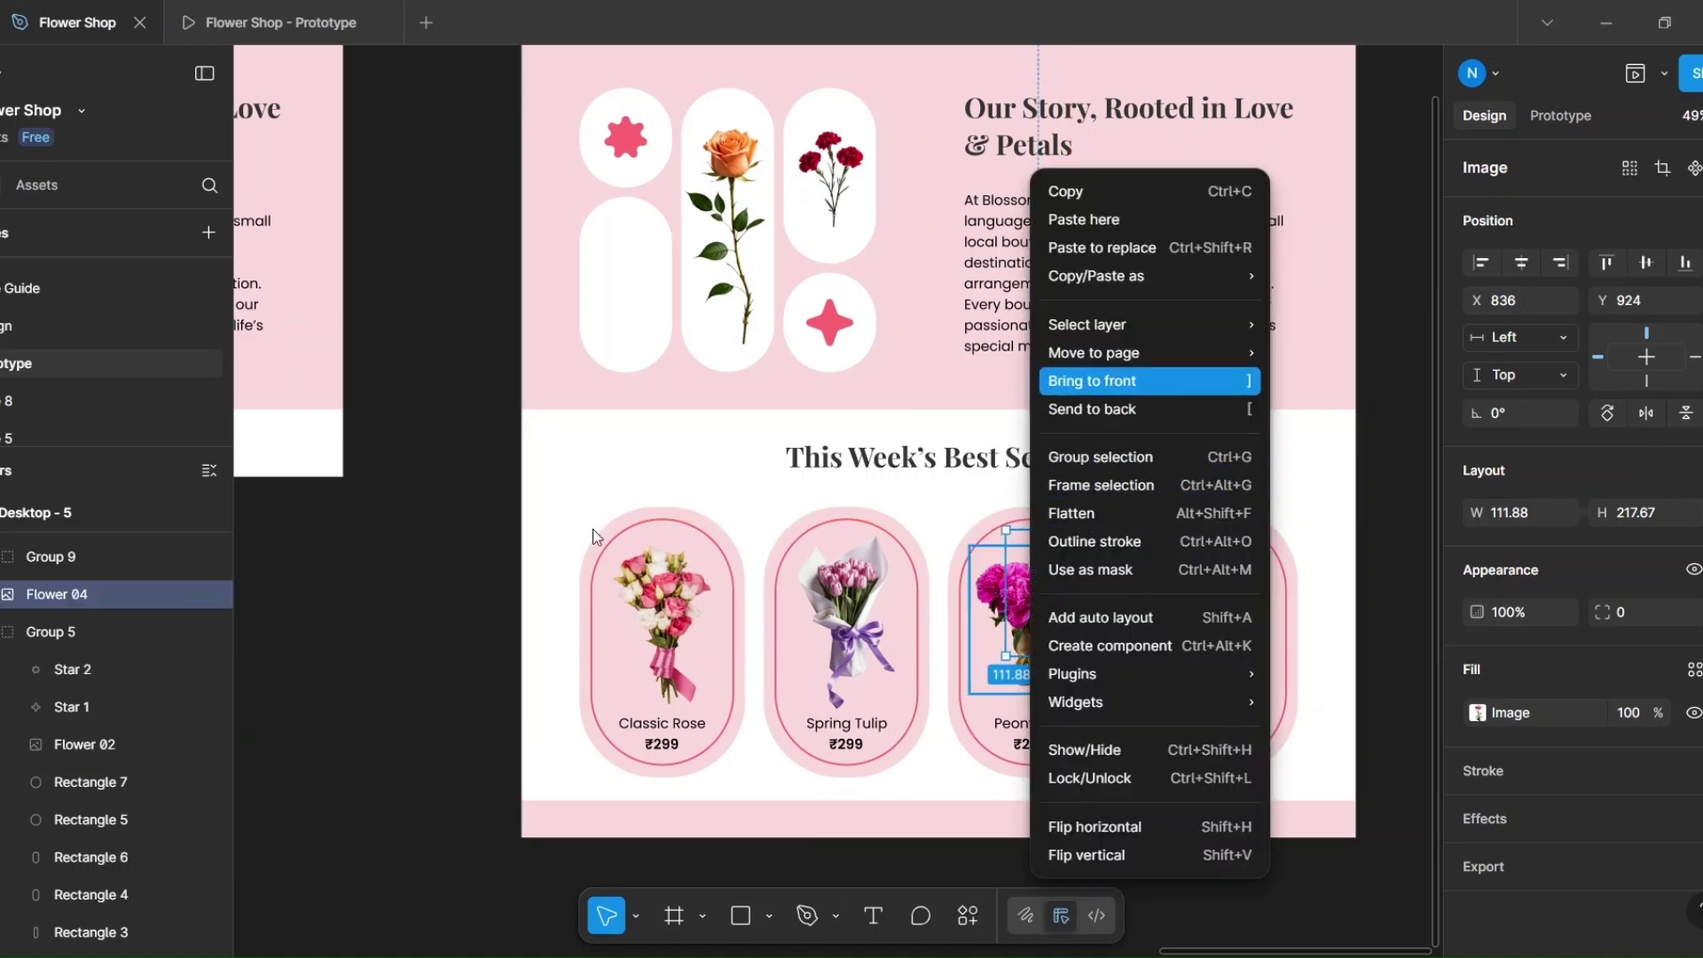
{"action": "key", "text": "bracketright"}
{"action": "scroll", "coordinate": [1065, 604], "scroll_direction": "up", "scroll_amount": 5}
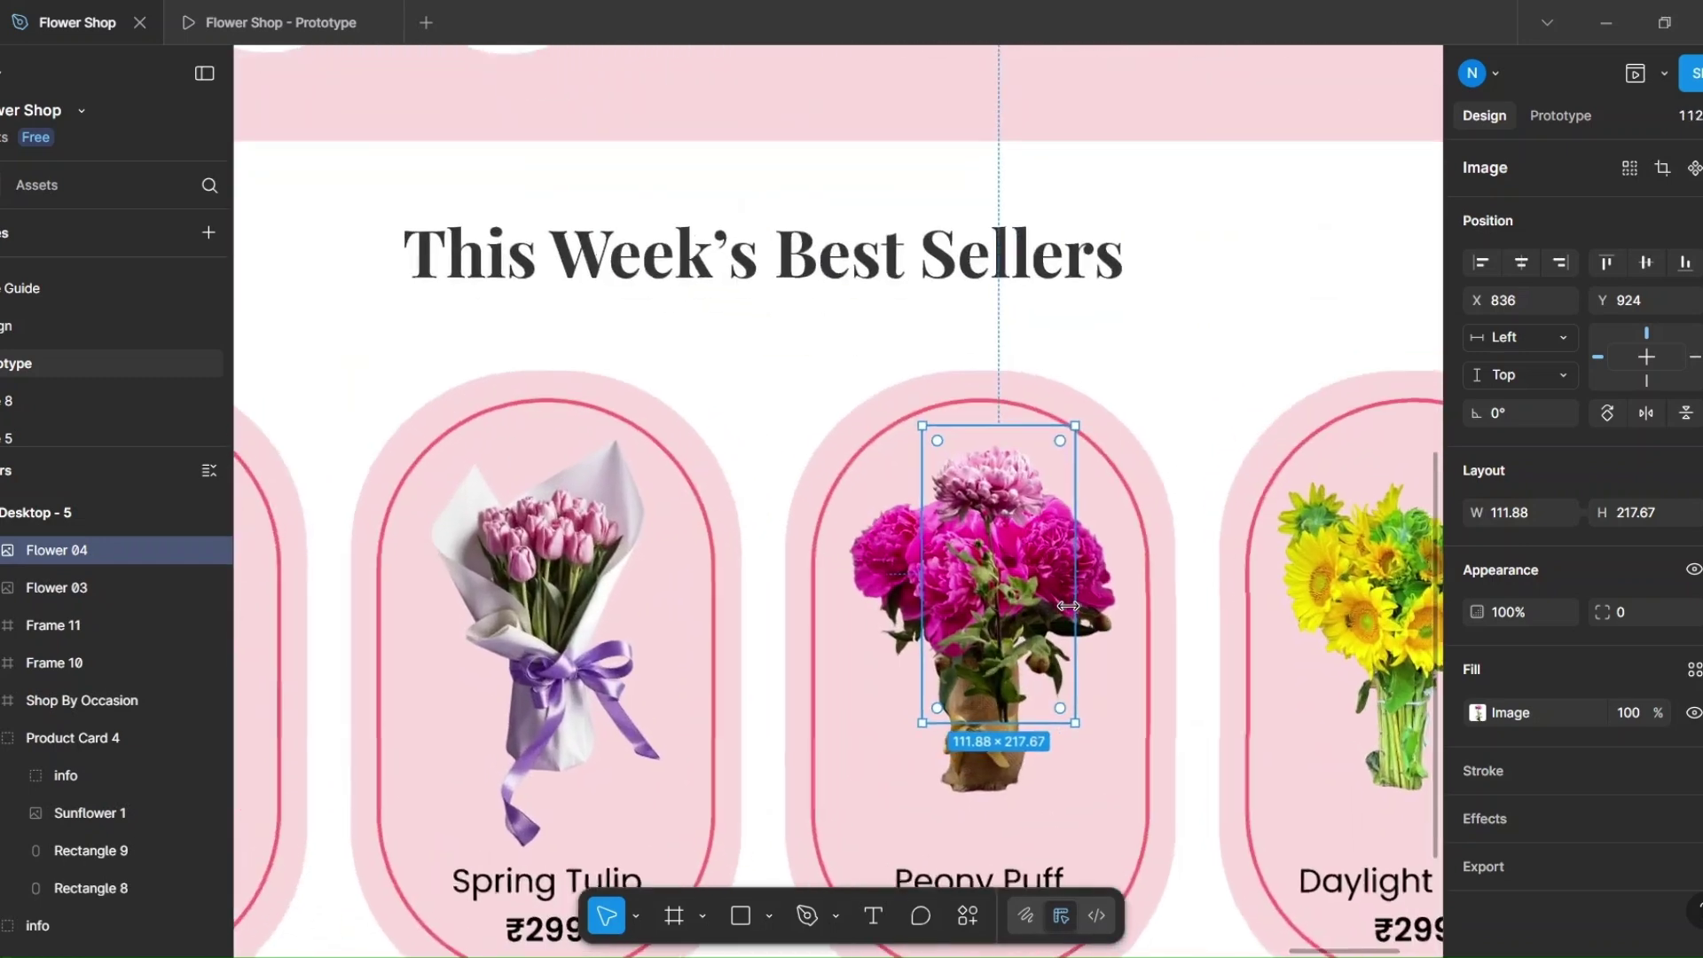
Step: Bring the peony bouquet image to the front and move Flower 04 down slightly so it hides behind the bouquet
{"action": "key", "text": "ctrl+v"}
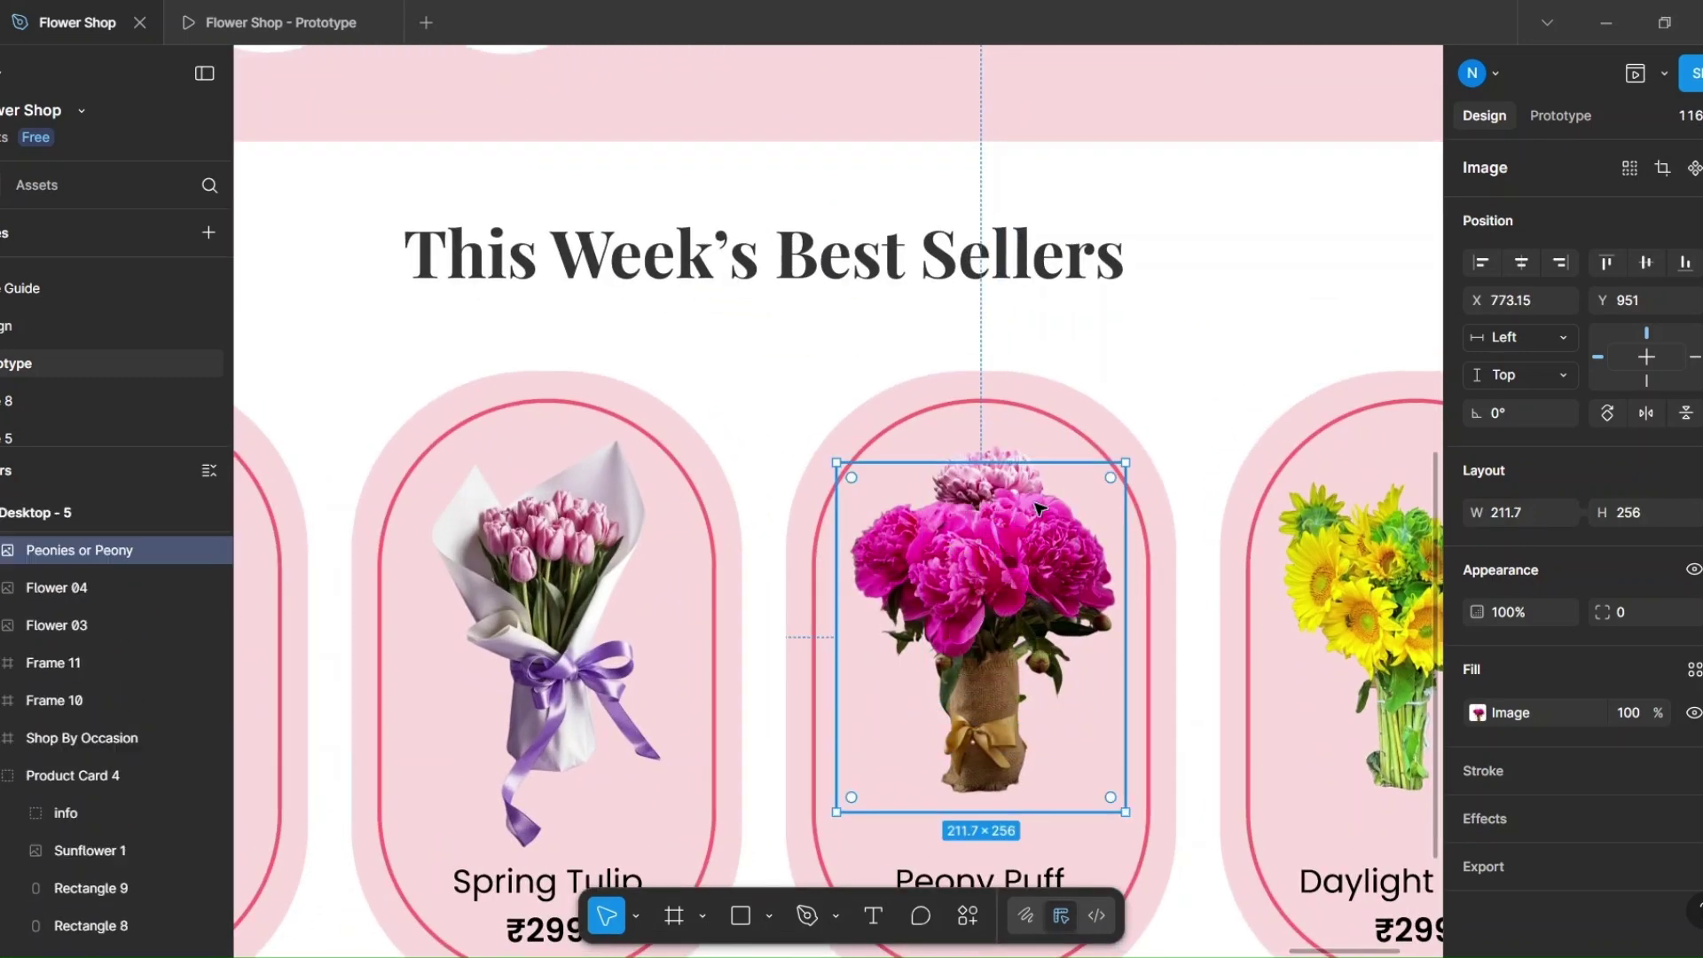
{"action": "mouse_move", "coordinate": [1002, 454]}
{"action": "left_mouse_down"}
{"action": "mouse_move", "coordinate": [976, 465]}
{"action": "mouse_move", "coordinate": [983, 481]}
{"action": "left_mouse_up"}
{"action": "scroll", "coordinate": [982, 482], "scroll_direction": "down", "scroll_amount": 5}
{"action": "left_click", "coordinate": [1319, 411]}
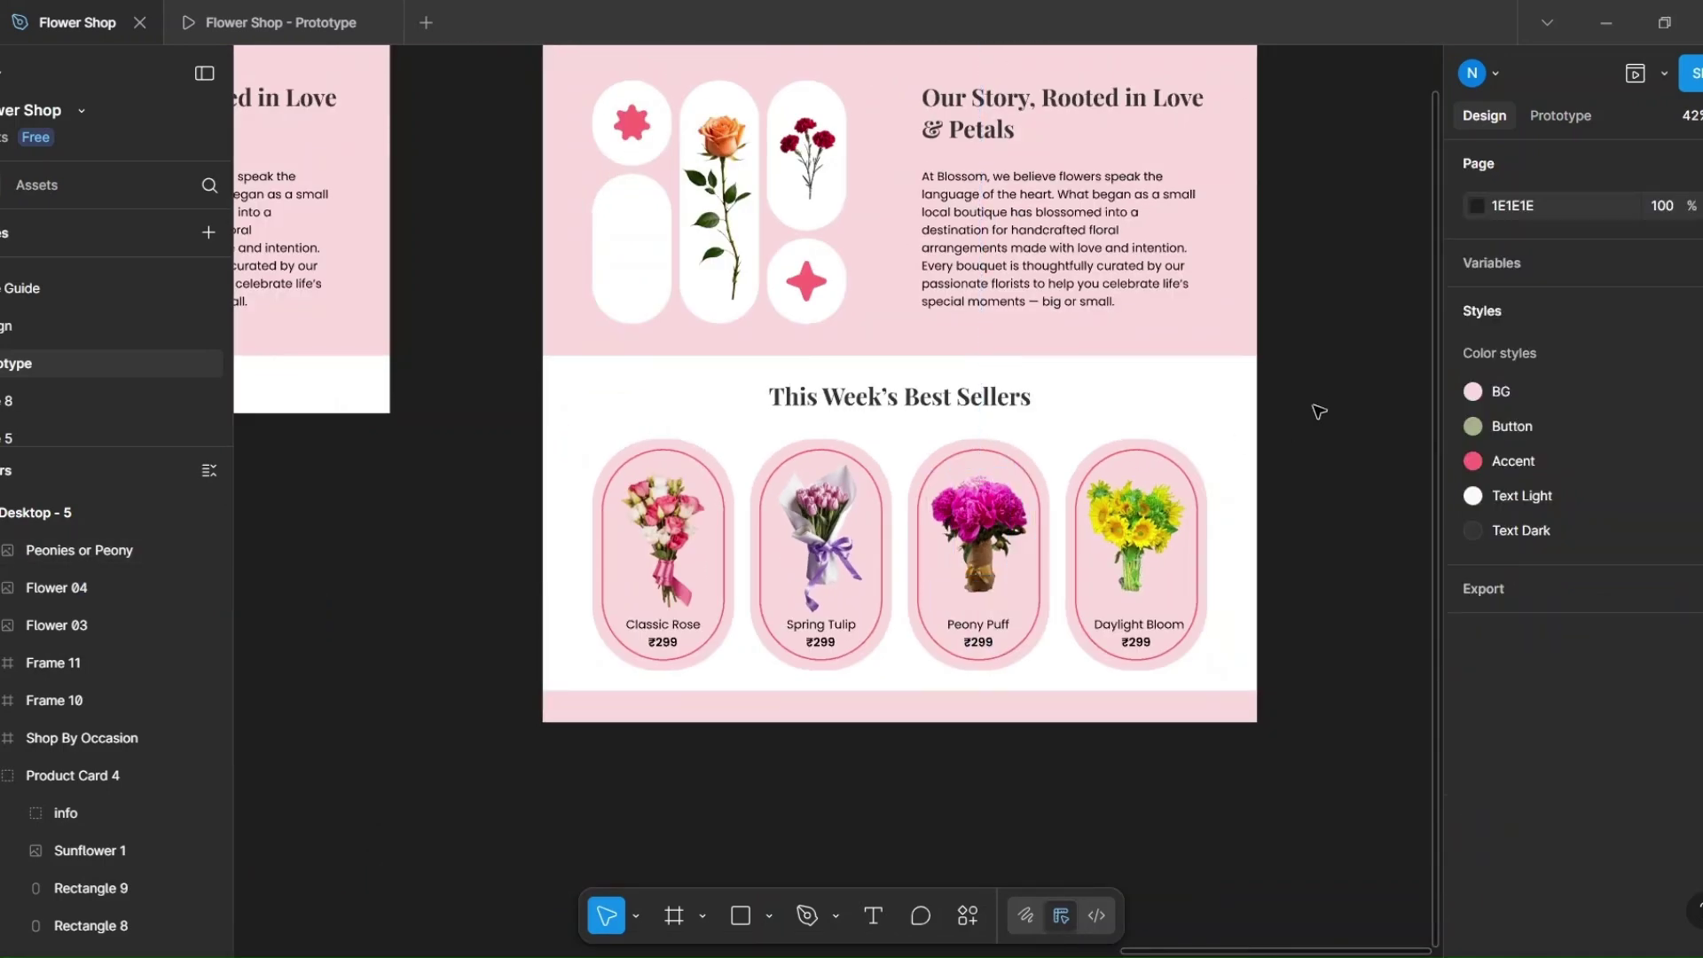
Step: Shorten the Desktop - 5 frame back to a height of 832
{"action": "scroll", "coordinate": [1304, 411], "scroll_direction": "down", "scroll_amount": 3}
{"action": "left_click", "coordinate": [923, 169]}
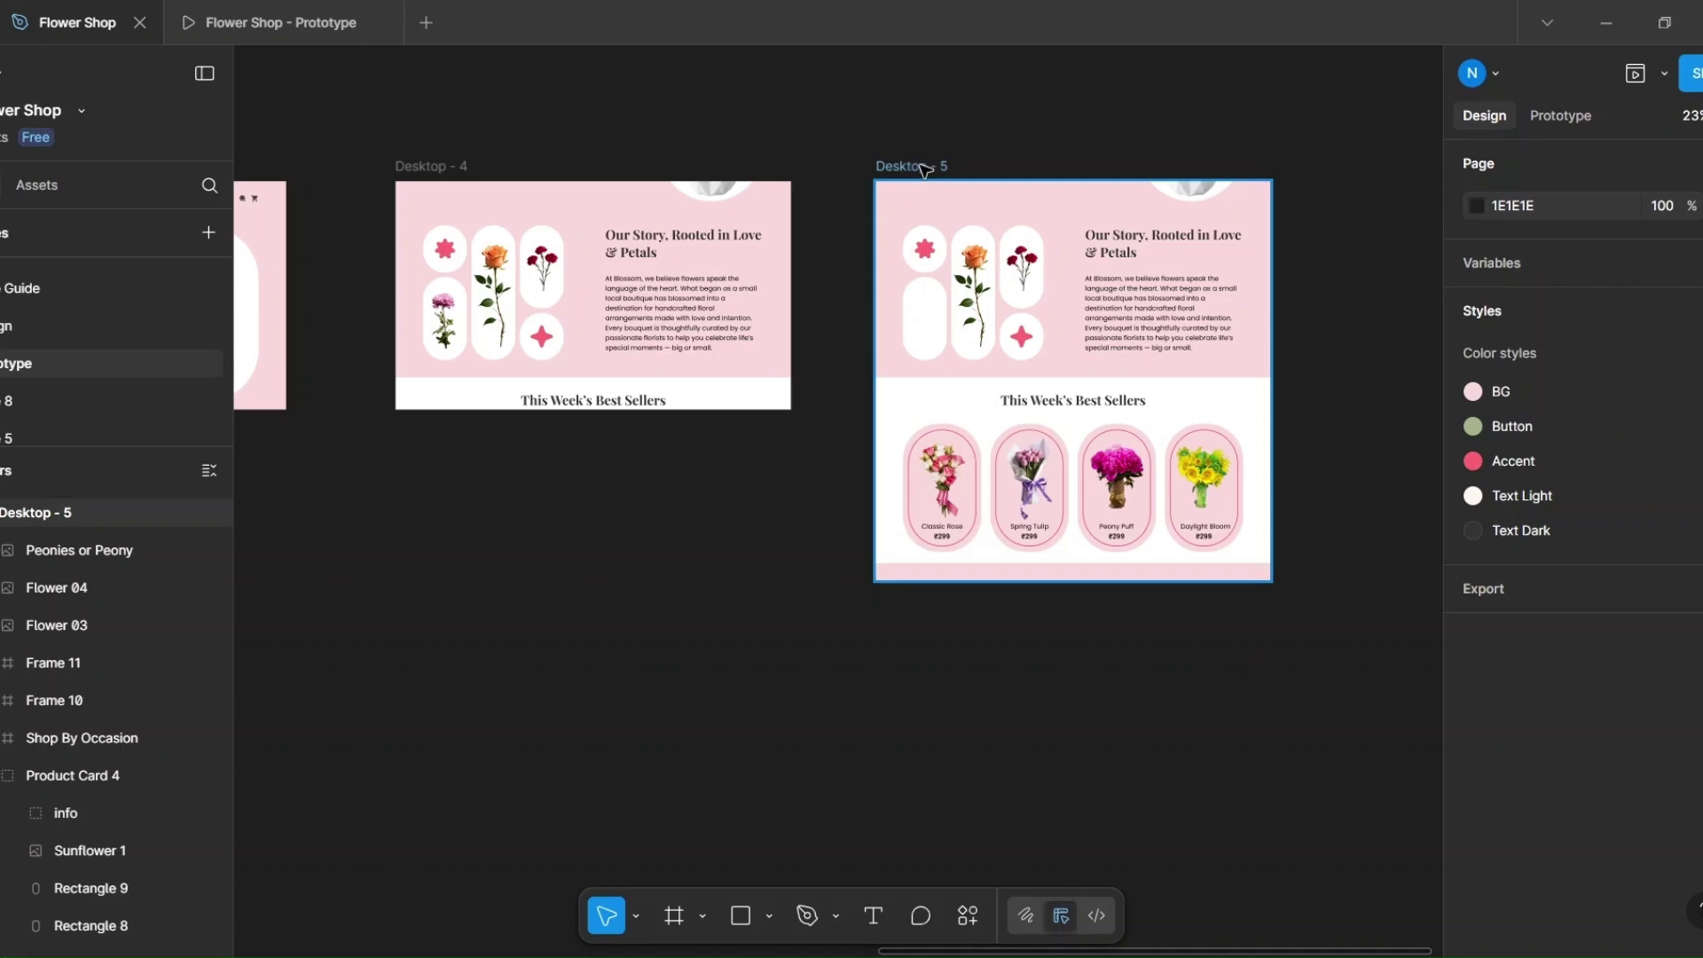
{"action": "left_click", "coordinate": [922, 168]}
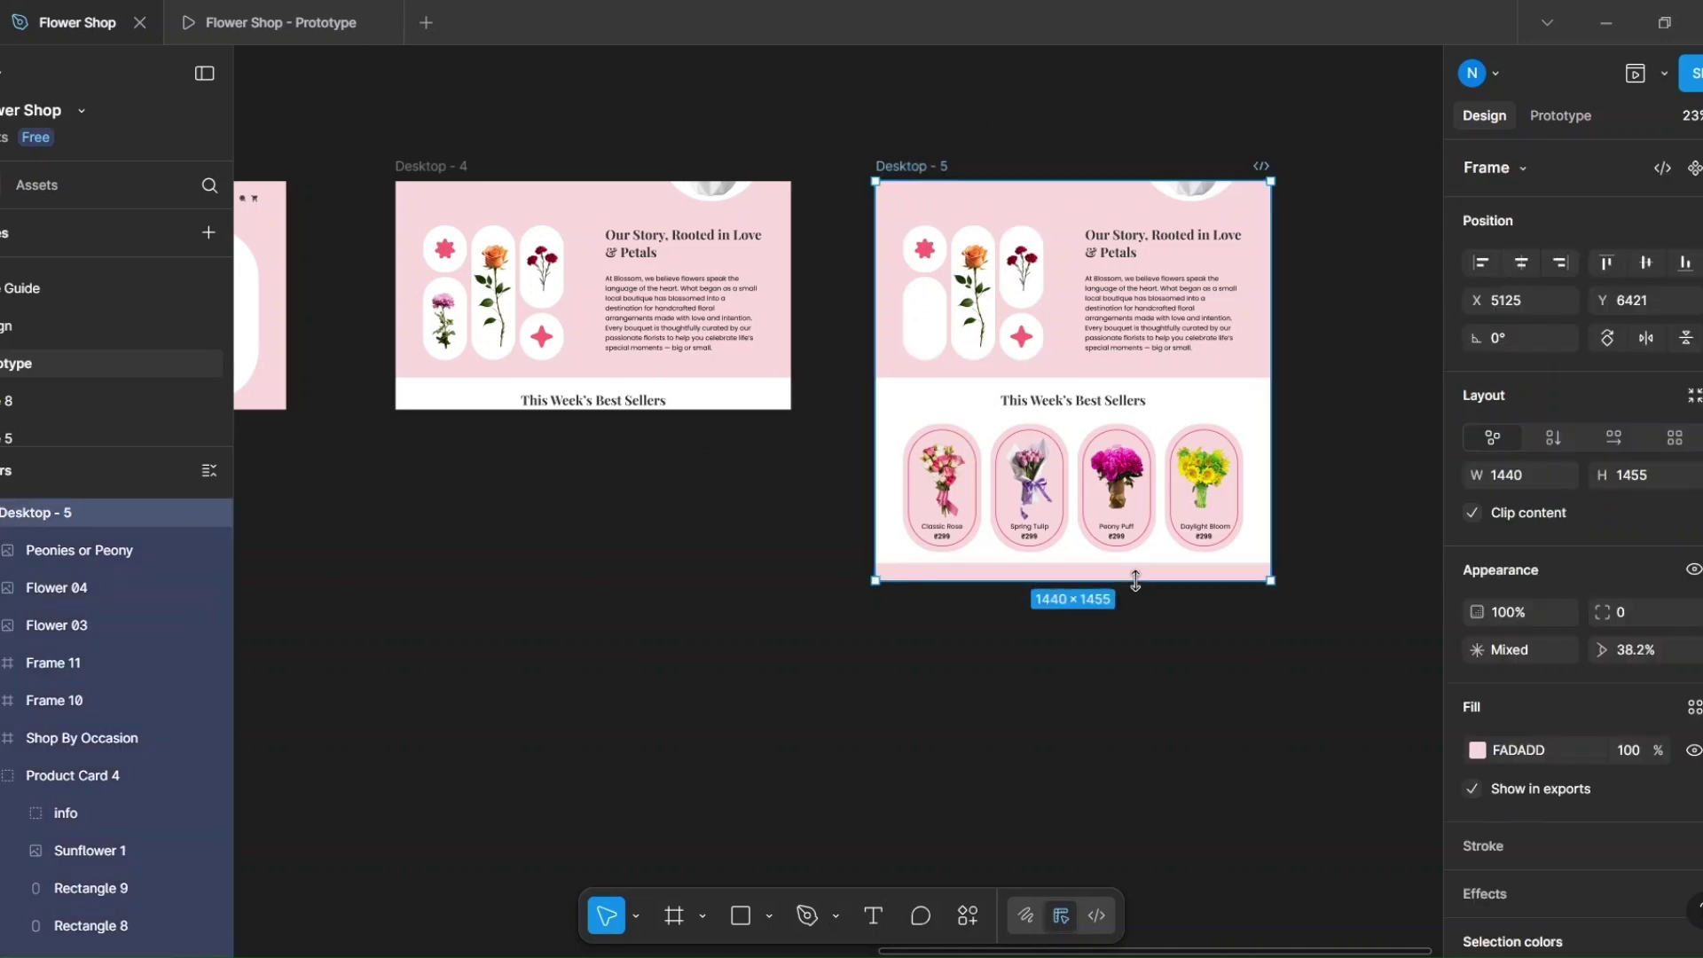
{"action": "left_click_drag", "start_coordinate": [1136, 530], "coordinate": [1126, 410]}
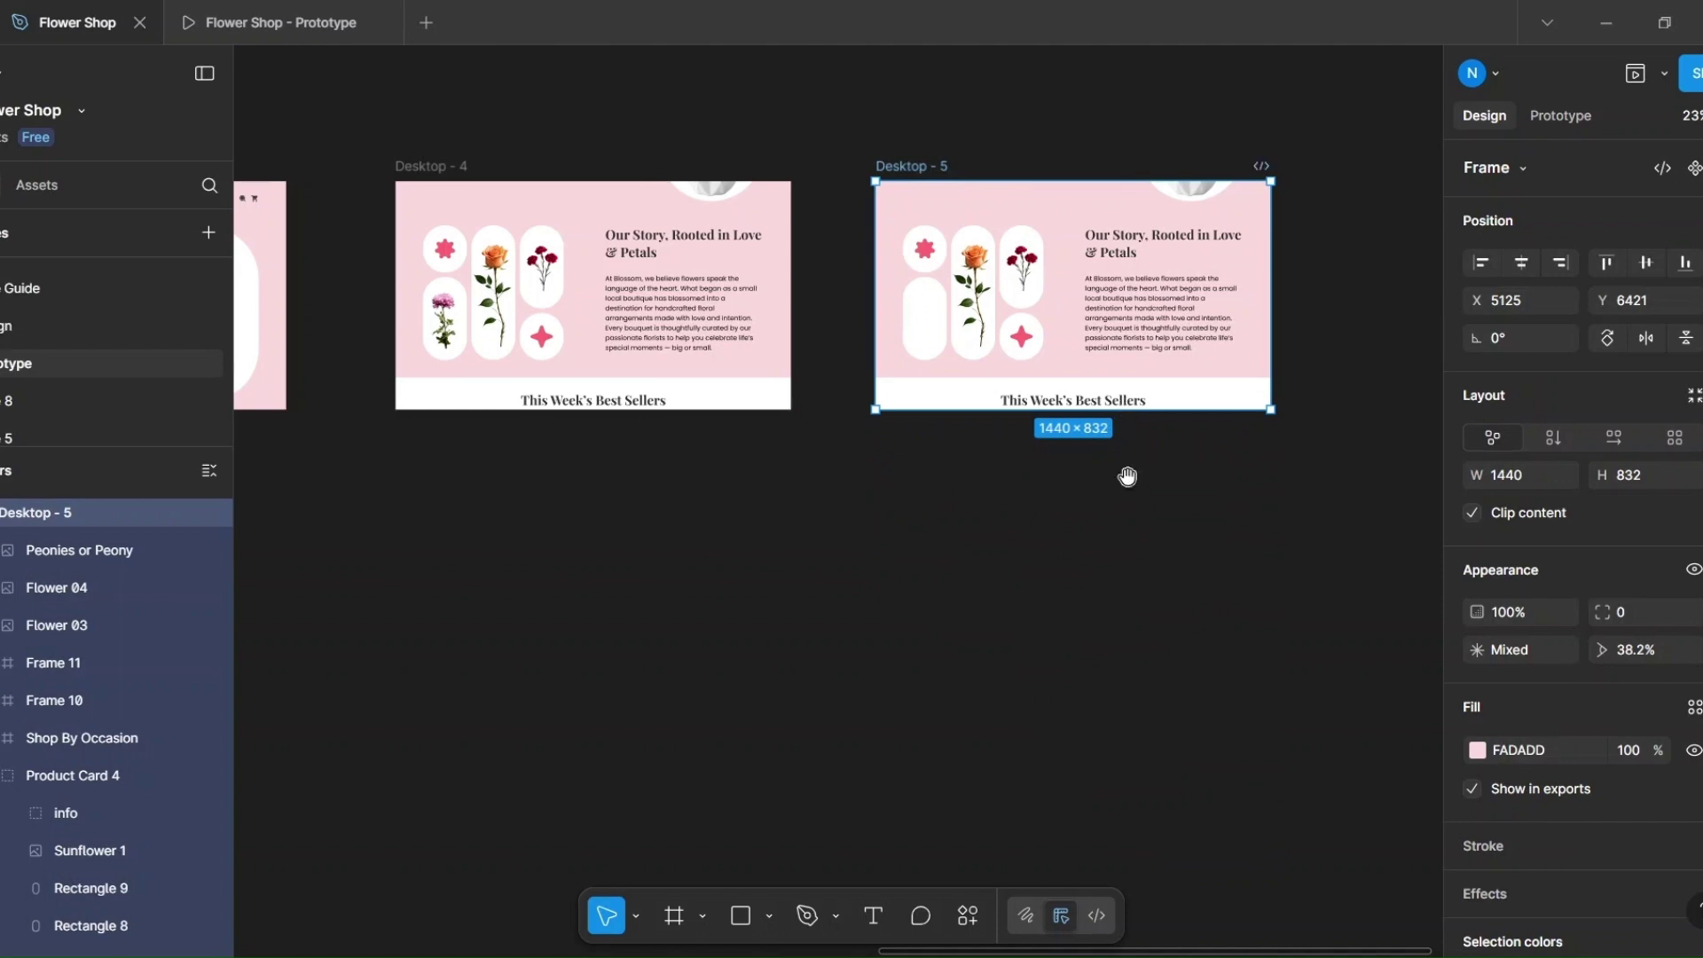
Step: Select all contents of Desktop - 5 and shift them up until the This Week's Best Sellers section fills the frame
{"action": "left_click_drag", "start_coordinate": [1128, 477], "coordinate": [1010, 550]}
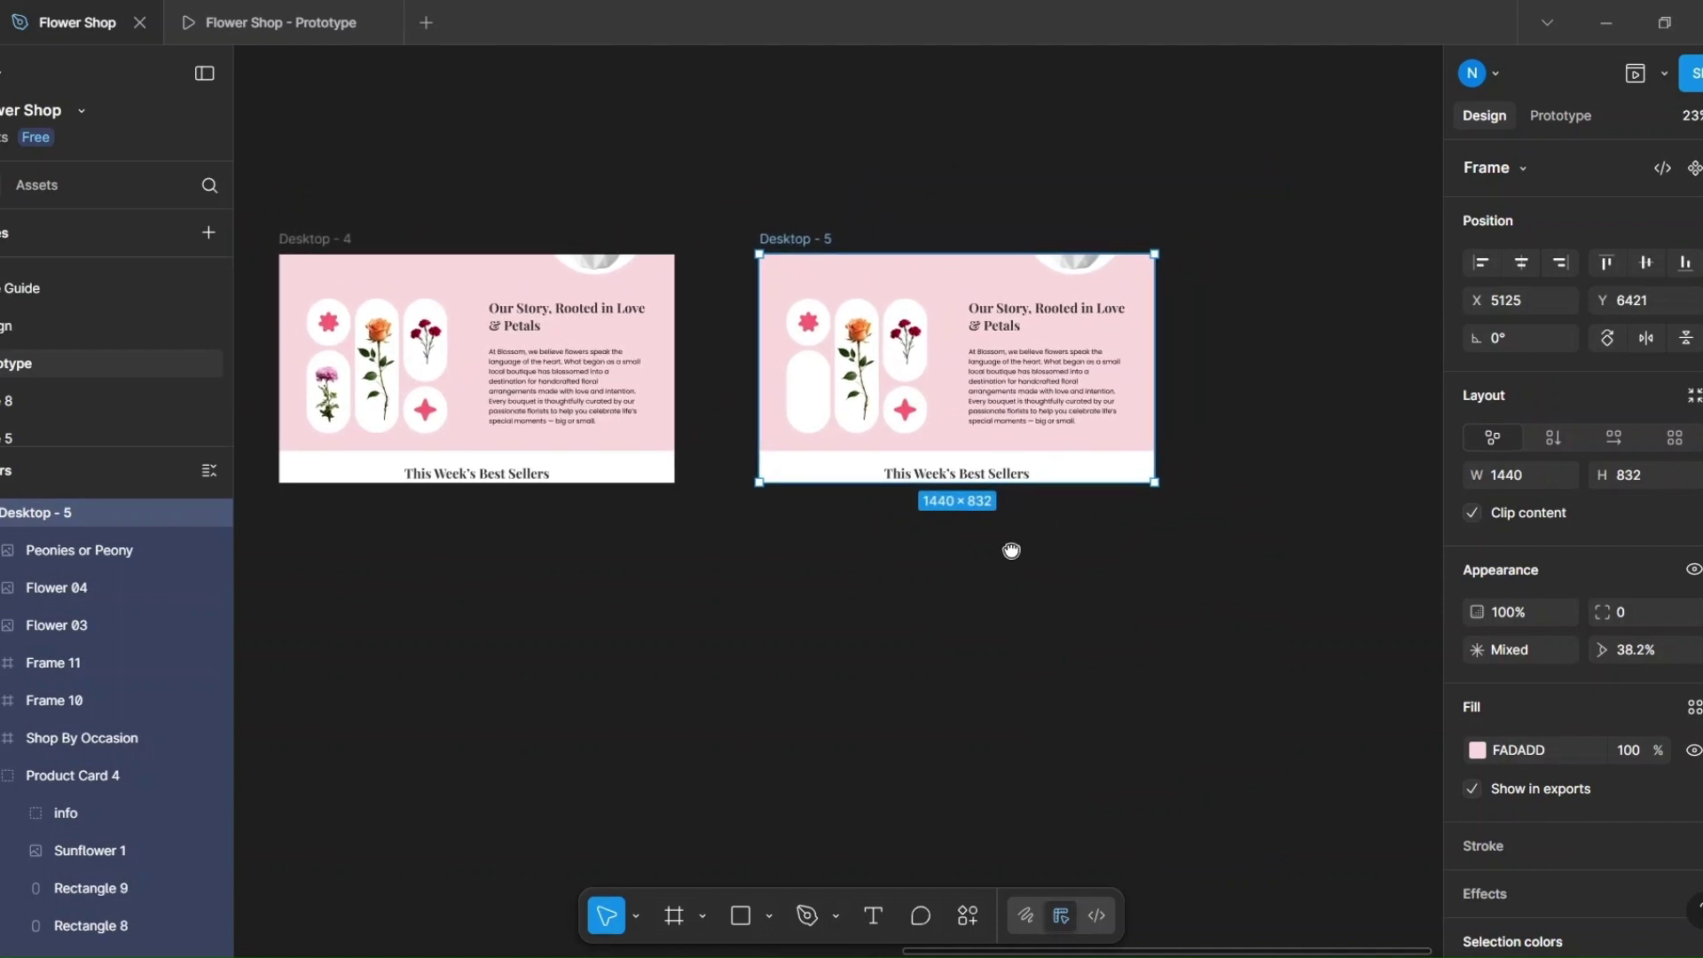
{"action": "left_click", "coordinate": [869, 402]}
{"action": "key", "text": "ctrl+a"}
{"action": "left_click_drag", "start_coordinate": [1024, 388], "coordinate": [1024, 383]}
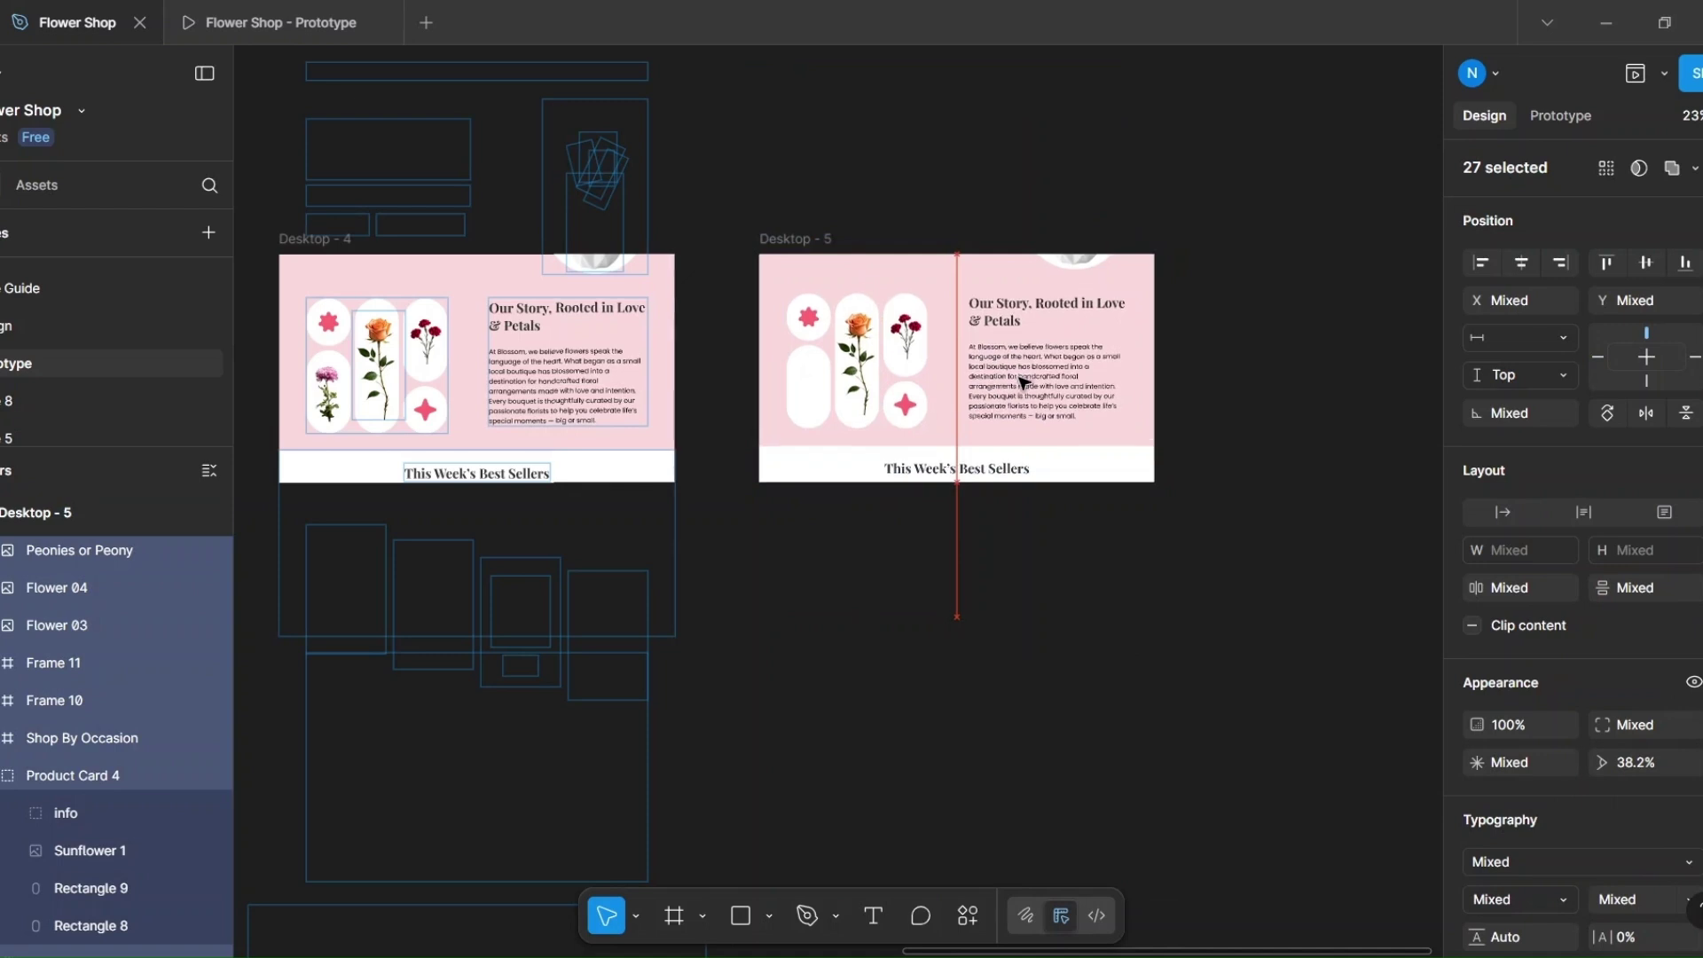
{"action": "key", "text": "shift+Up"}
{"action": "key", "text": "shift+Up"}
{"action": "key", "text": "shift+Up"}
{"action": "key", "text": "shift+Up"}
{"action": "key", "text": "shift+Up"}
{"action": "key", "text": "shift+Up"}
{"action": "key", "text": "shift+Up"}
{"action": "key", "text": "shift+Up"}
{"action": "key", "text": "shift+Up"}
{"action": "key", "text": "shift+Up"}
{"action": "key", "text": "shift+Up"}
{"action": "key", "text": "shift+Up"}
{"action": "key", "text": "shift+Up"}
{"action": "key", "text": "shift+Up"}
{"action": "key", "text": "shift+Up"}
{"action": "key", "text": "shift+Up"}
{"action": "key", "text": "shift+Up"}
{"action": "key", "text": "shift+Up"}
{"action": "key", "text": "shift+Up"}
{"action": "key", "text": "shift+Up"}
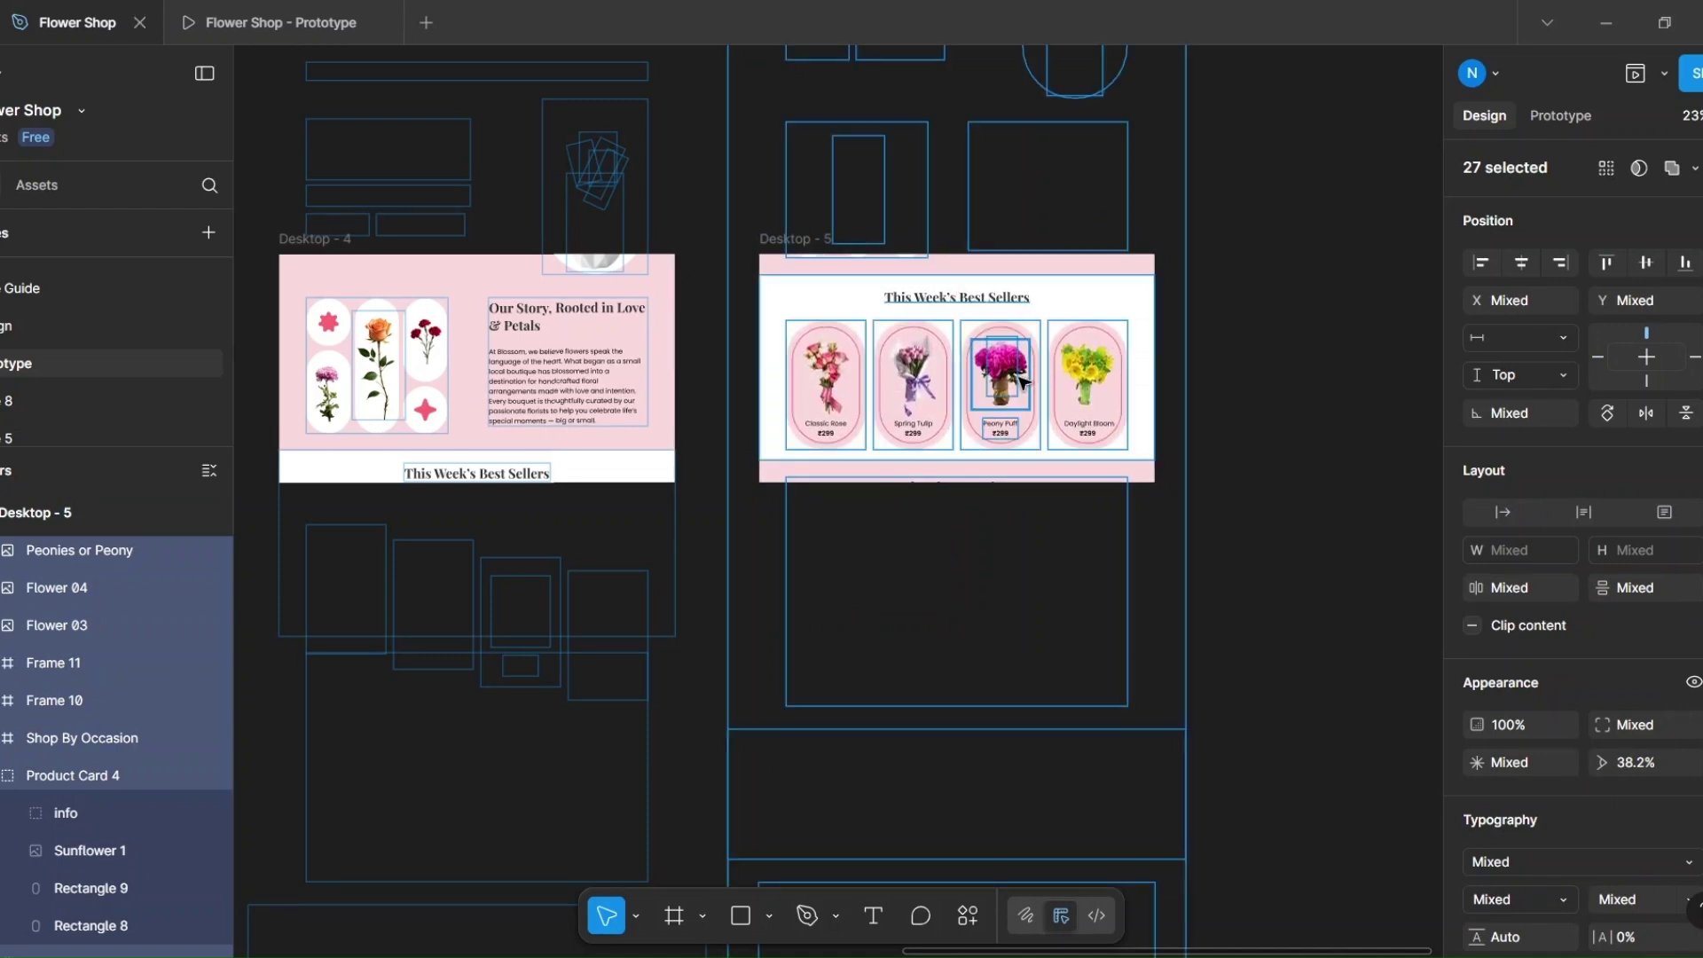
{"action": "left_click", "coordinate": [1276, 424]}
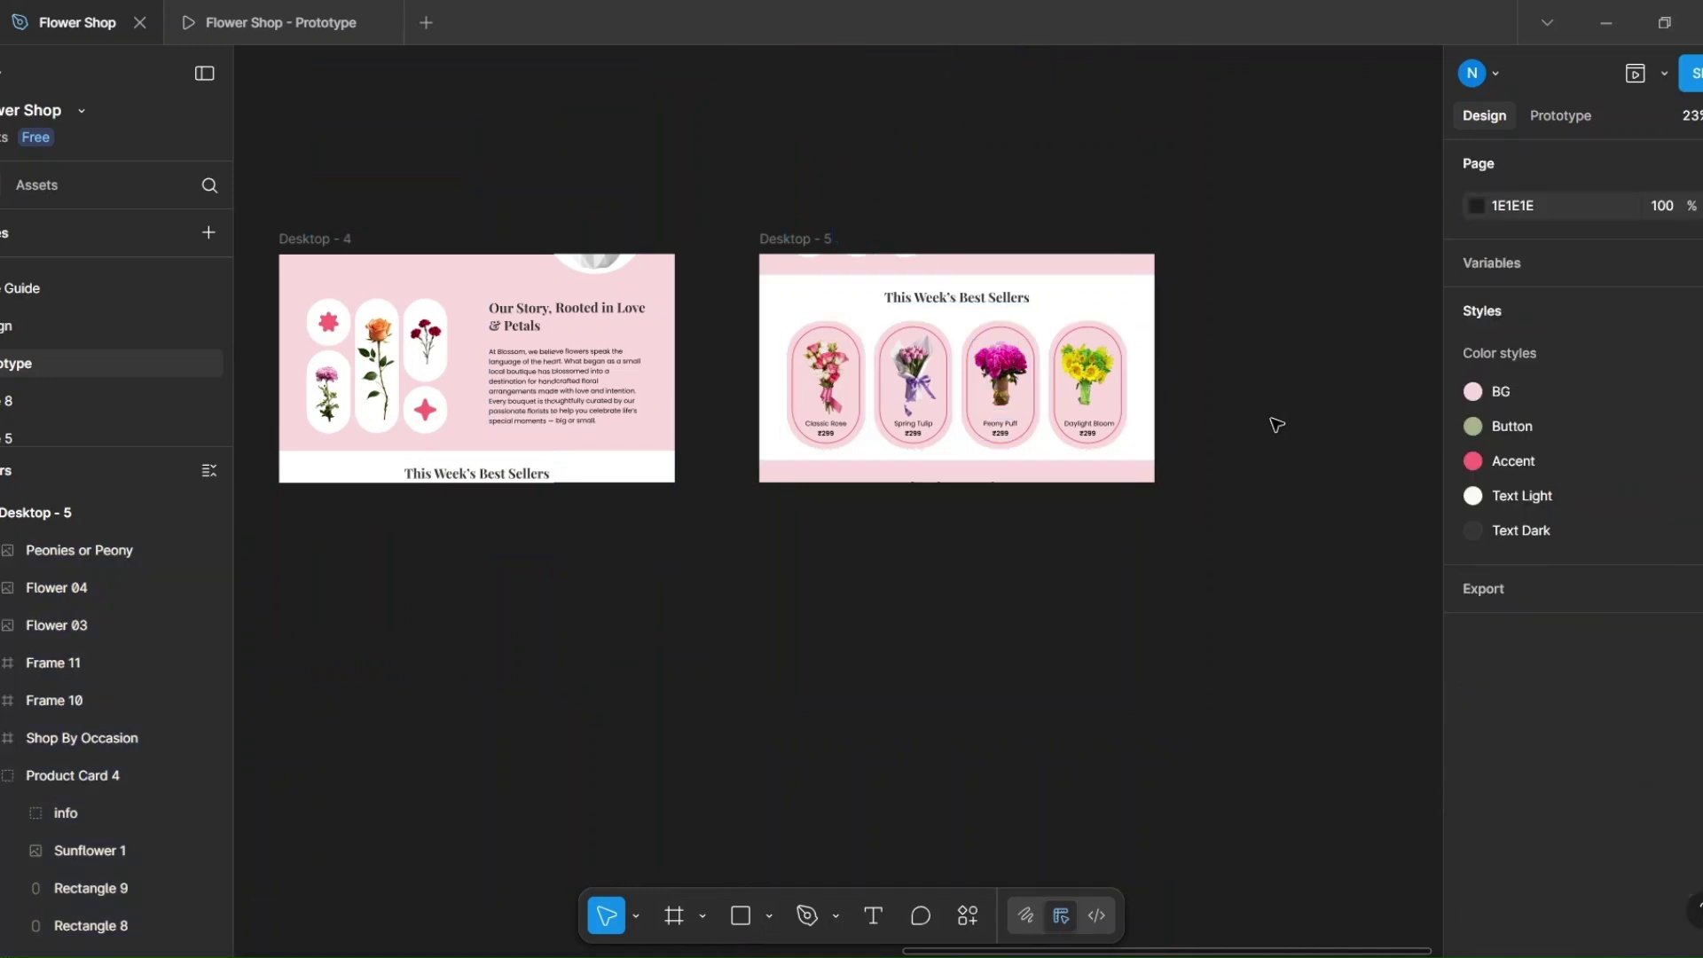
Step: Connect Desktop - 4 to Desktop - 5 with an On drag trigger, using Smart animate, Ease in and out and 1500ms
{"action": "scroll", "coordinate": [1276, 425], "scroll_direction": "down", "scroll_amount": 3}
{"action": "key", "text": "shift+e"}
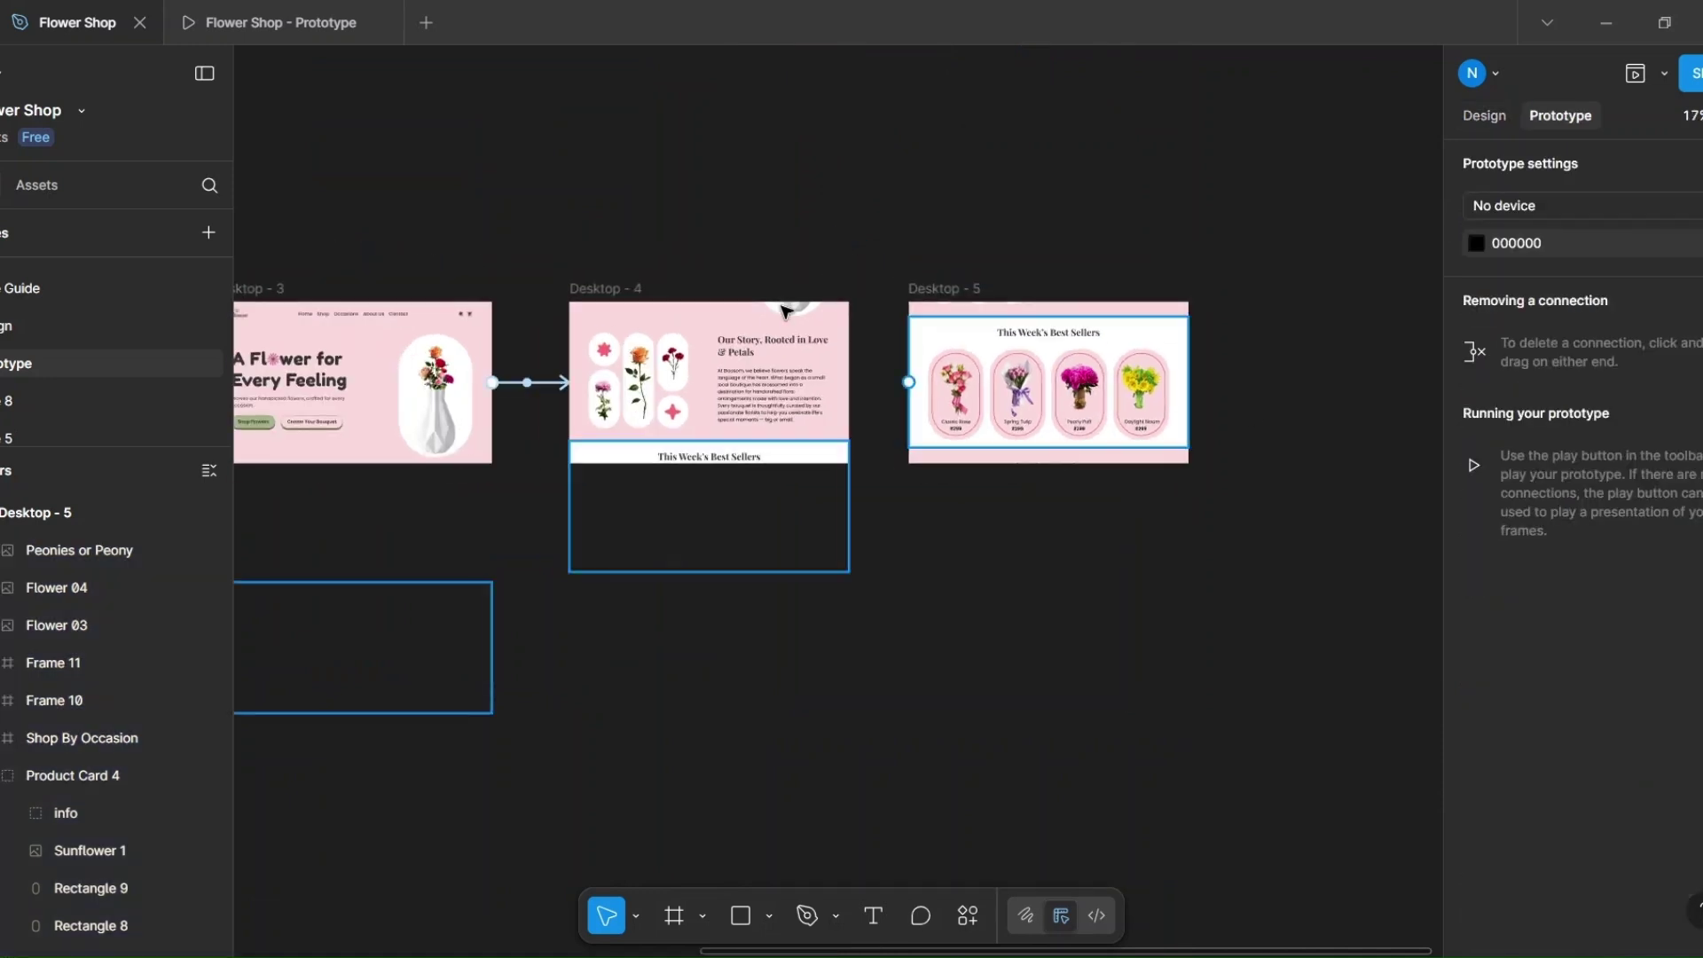
{"action": "left_click", "coordinate": [635, 290]}
{"action": "mouse_move", "coordinate": [860, 390]}
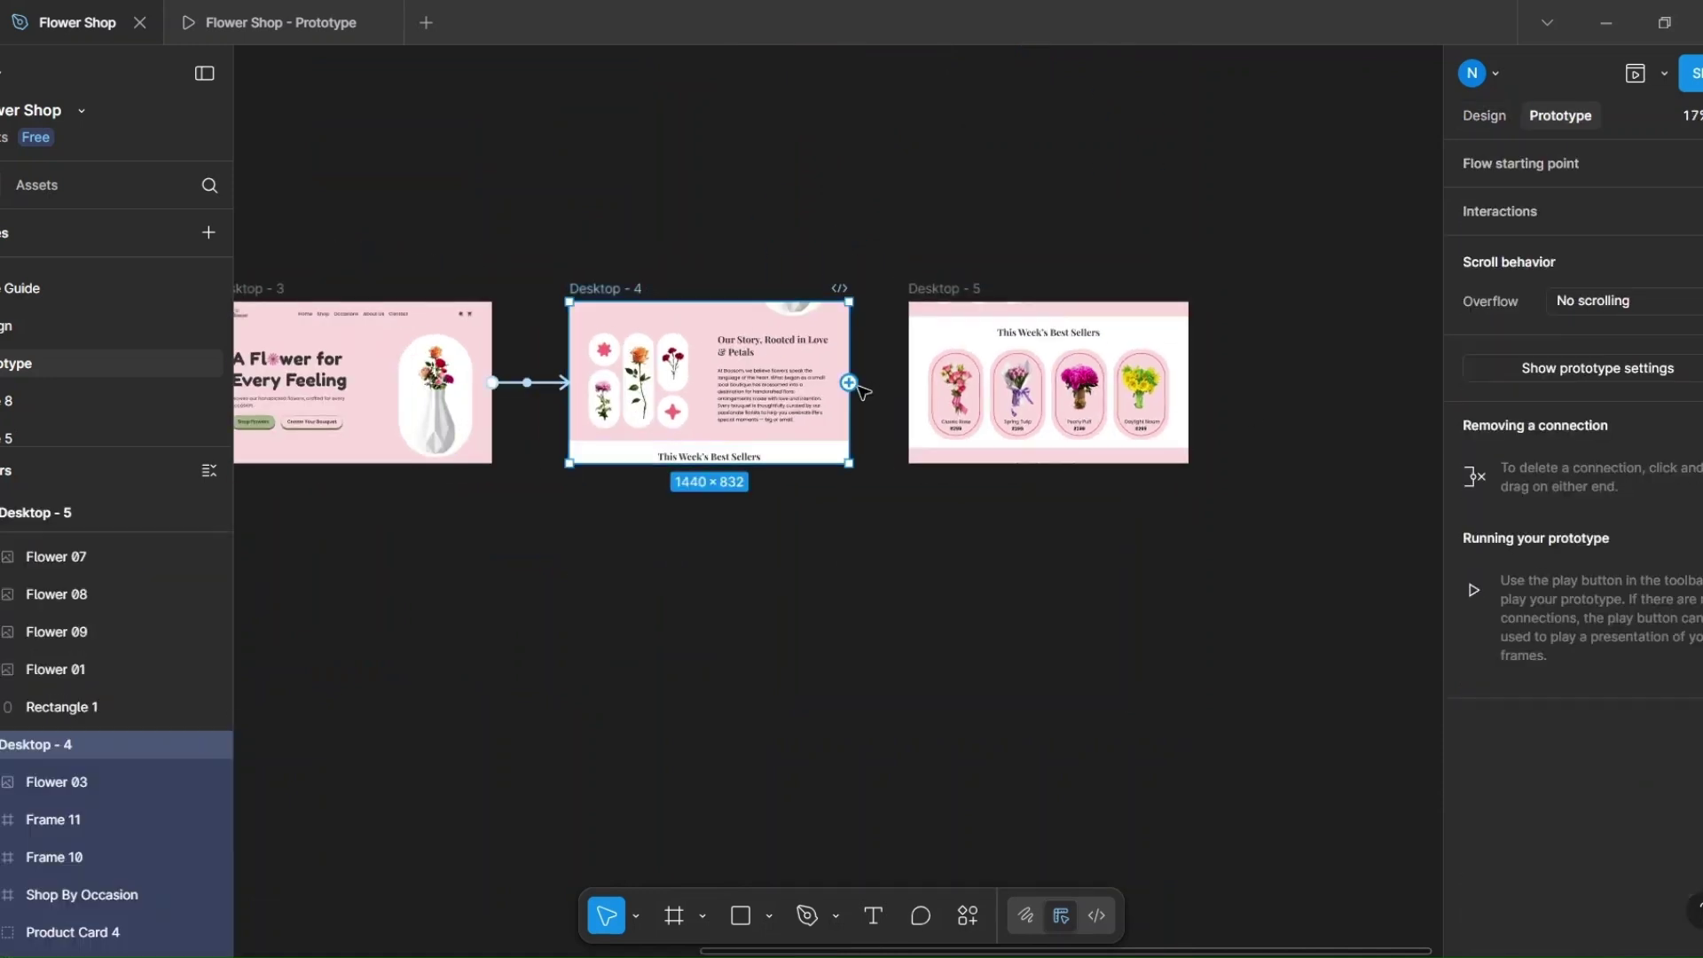
{"action": "left_click_drag", "start_coordinate": [919, 397], "coordinate": [903, 241]}
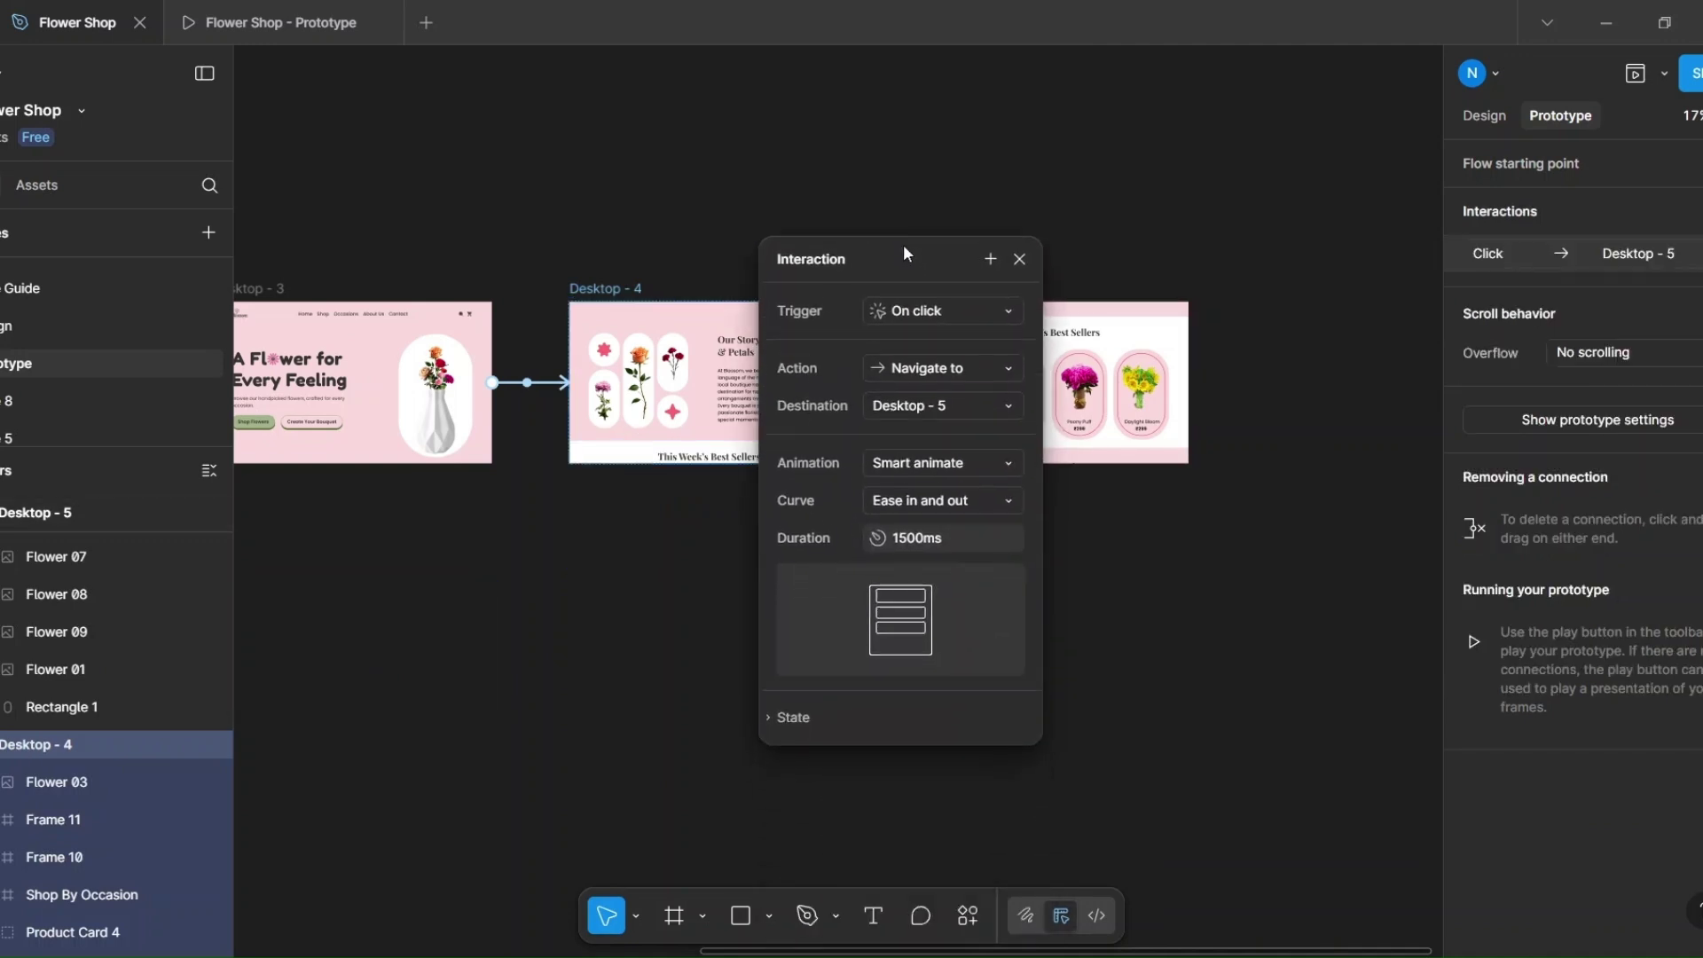
{"action": "left_click", "coordinate": [1011, 303]}
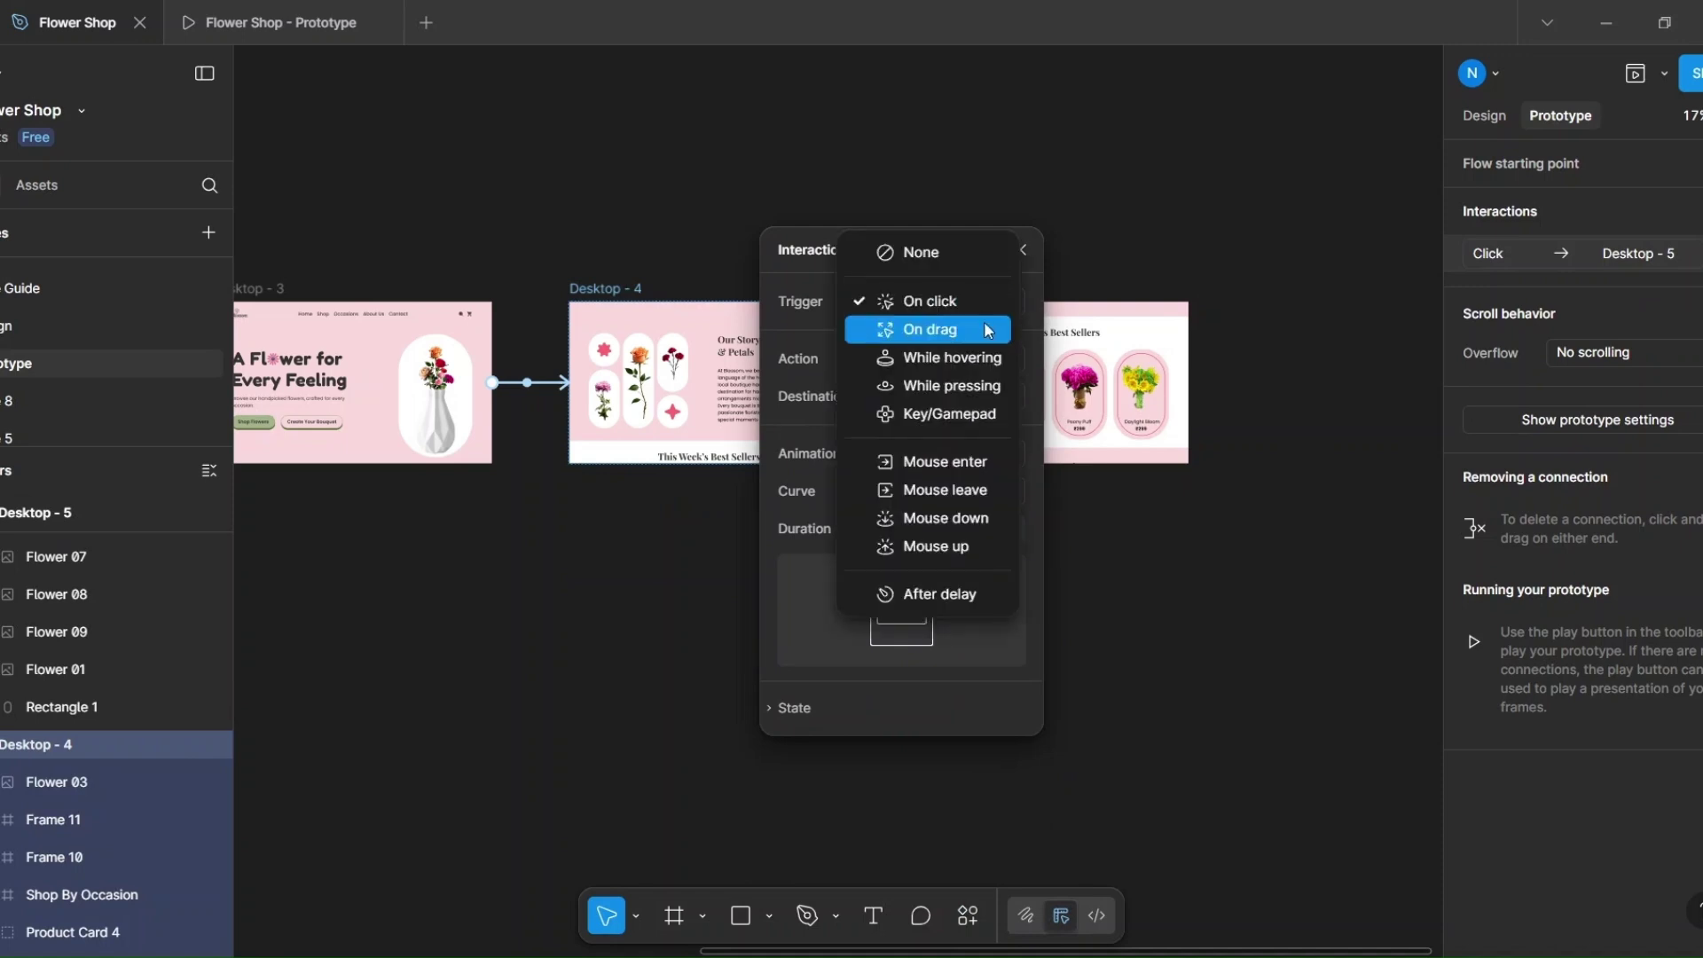
{"action": "left_click", "coordinate": [988, 330]}
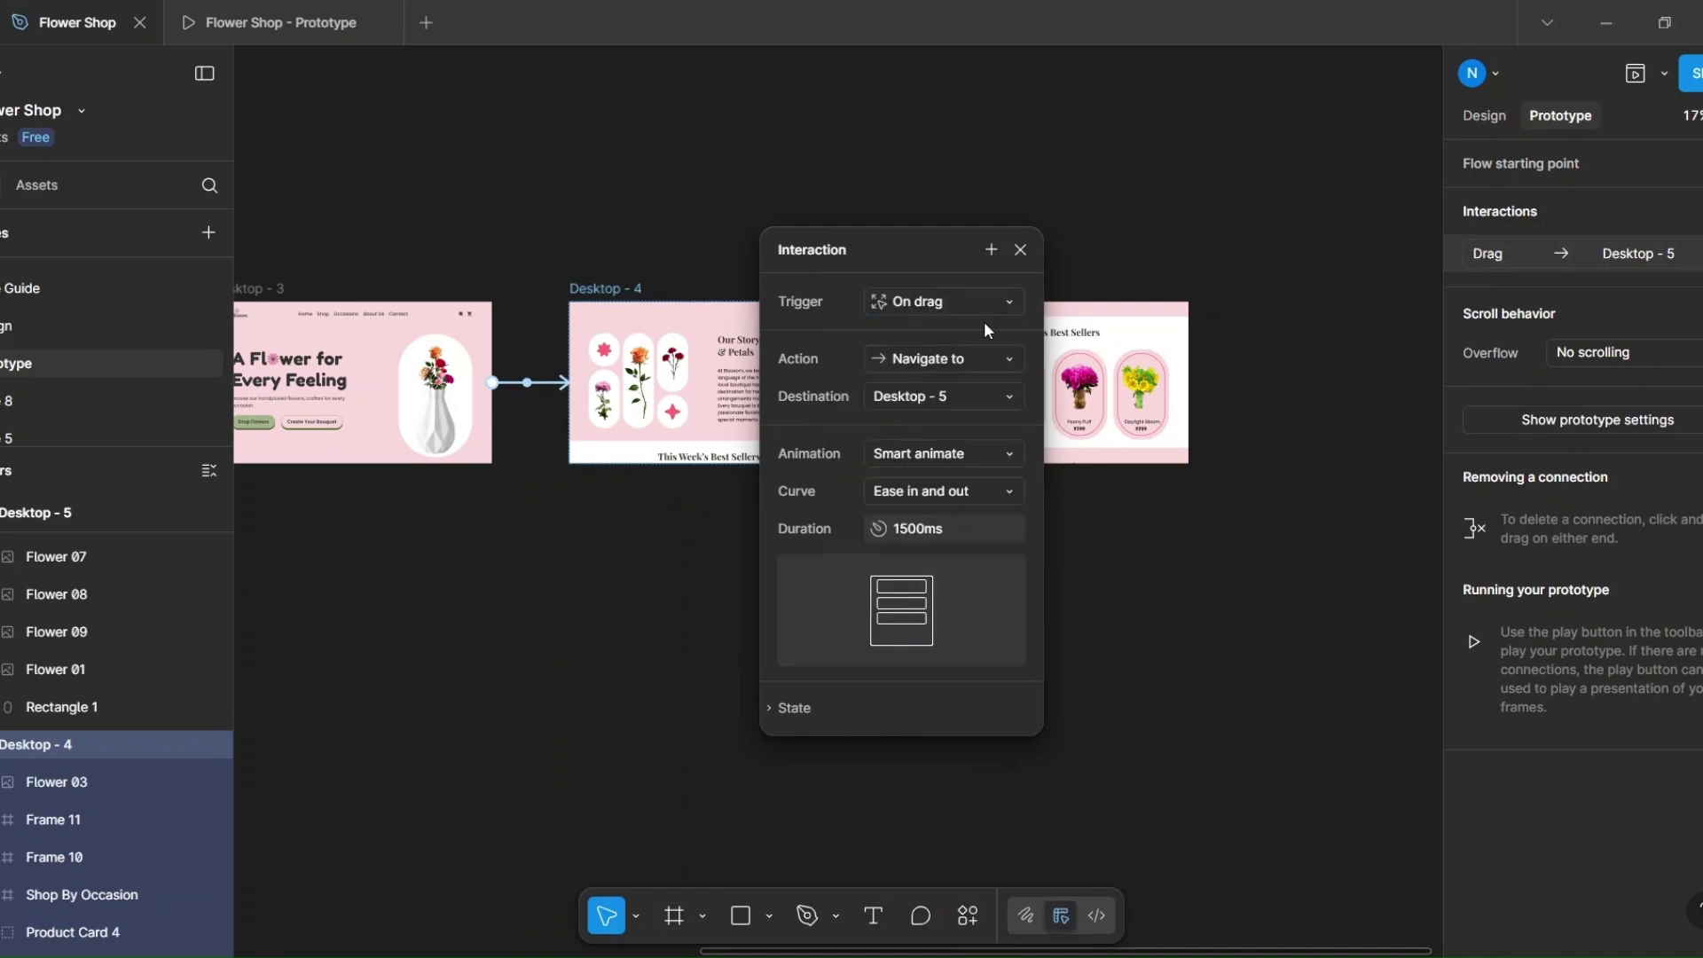
{"action": "left_click", "coordinate": [1021, 250]}
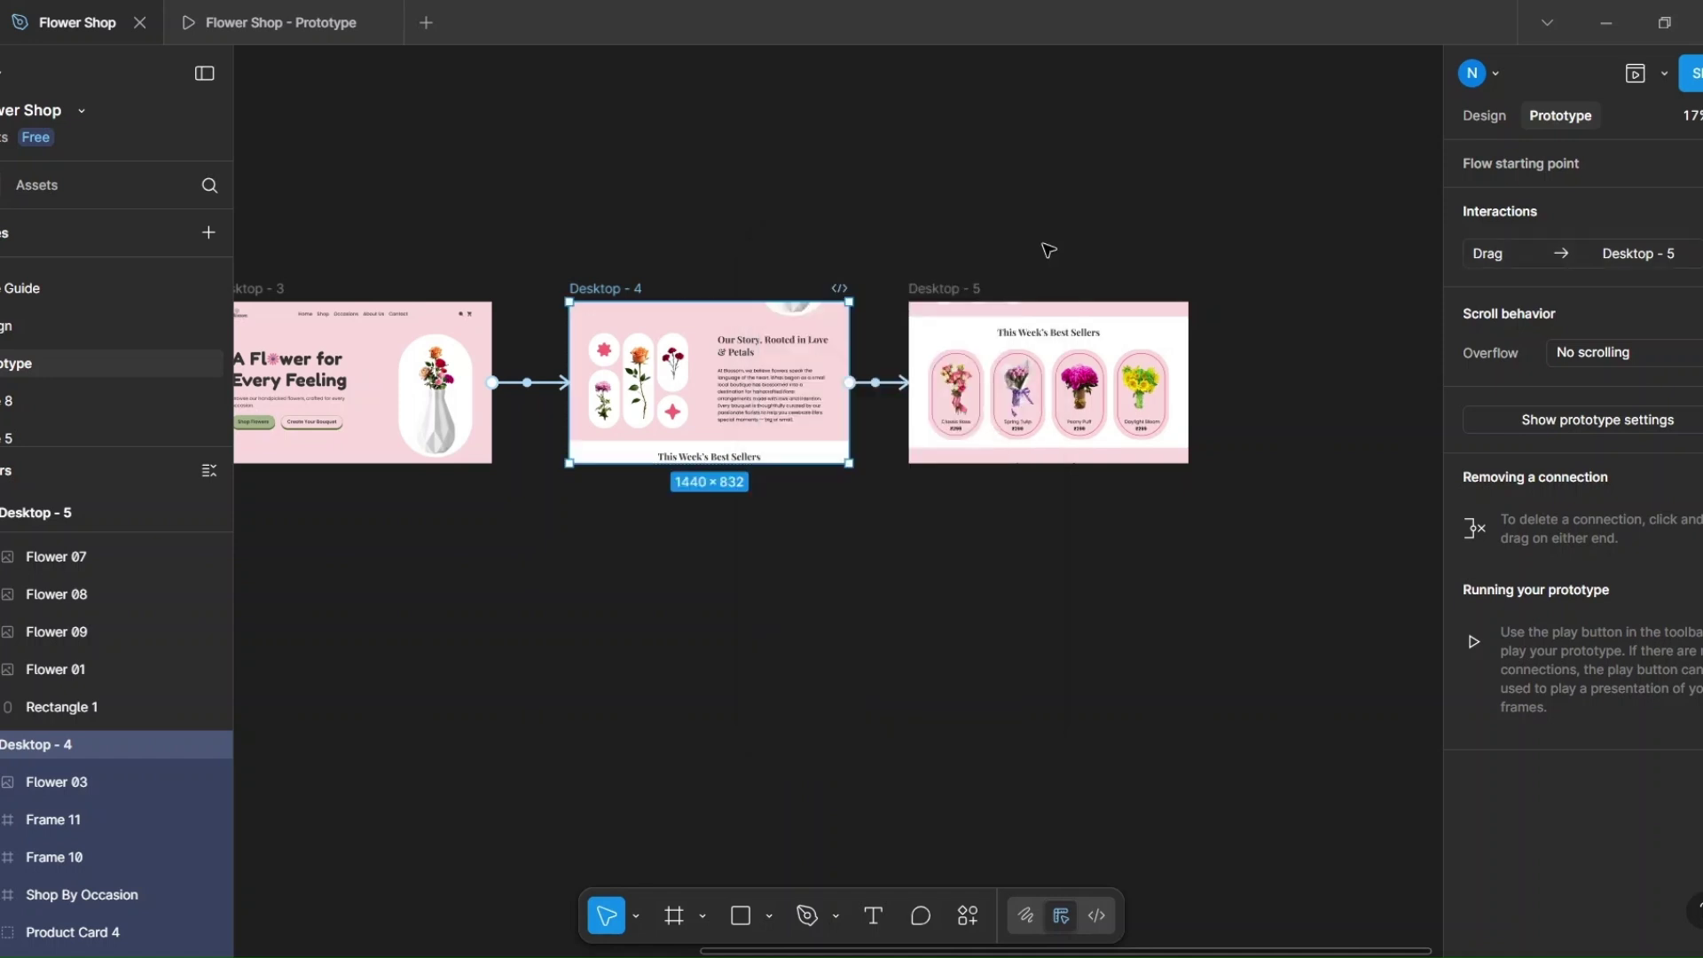
Step: Preview the prototype from Desktop - 4, test the drag transition to Desktop - 5, restart and test it again, and close the preview
{"action": "left_click", "coordinate": [1641, 73]}
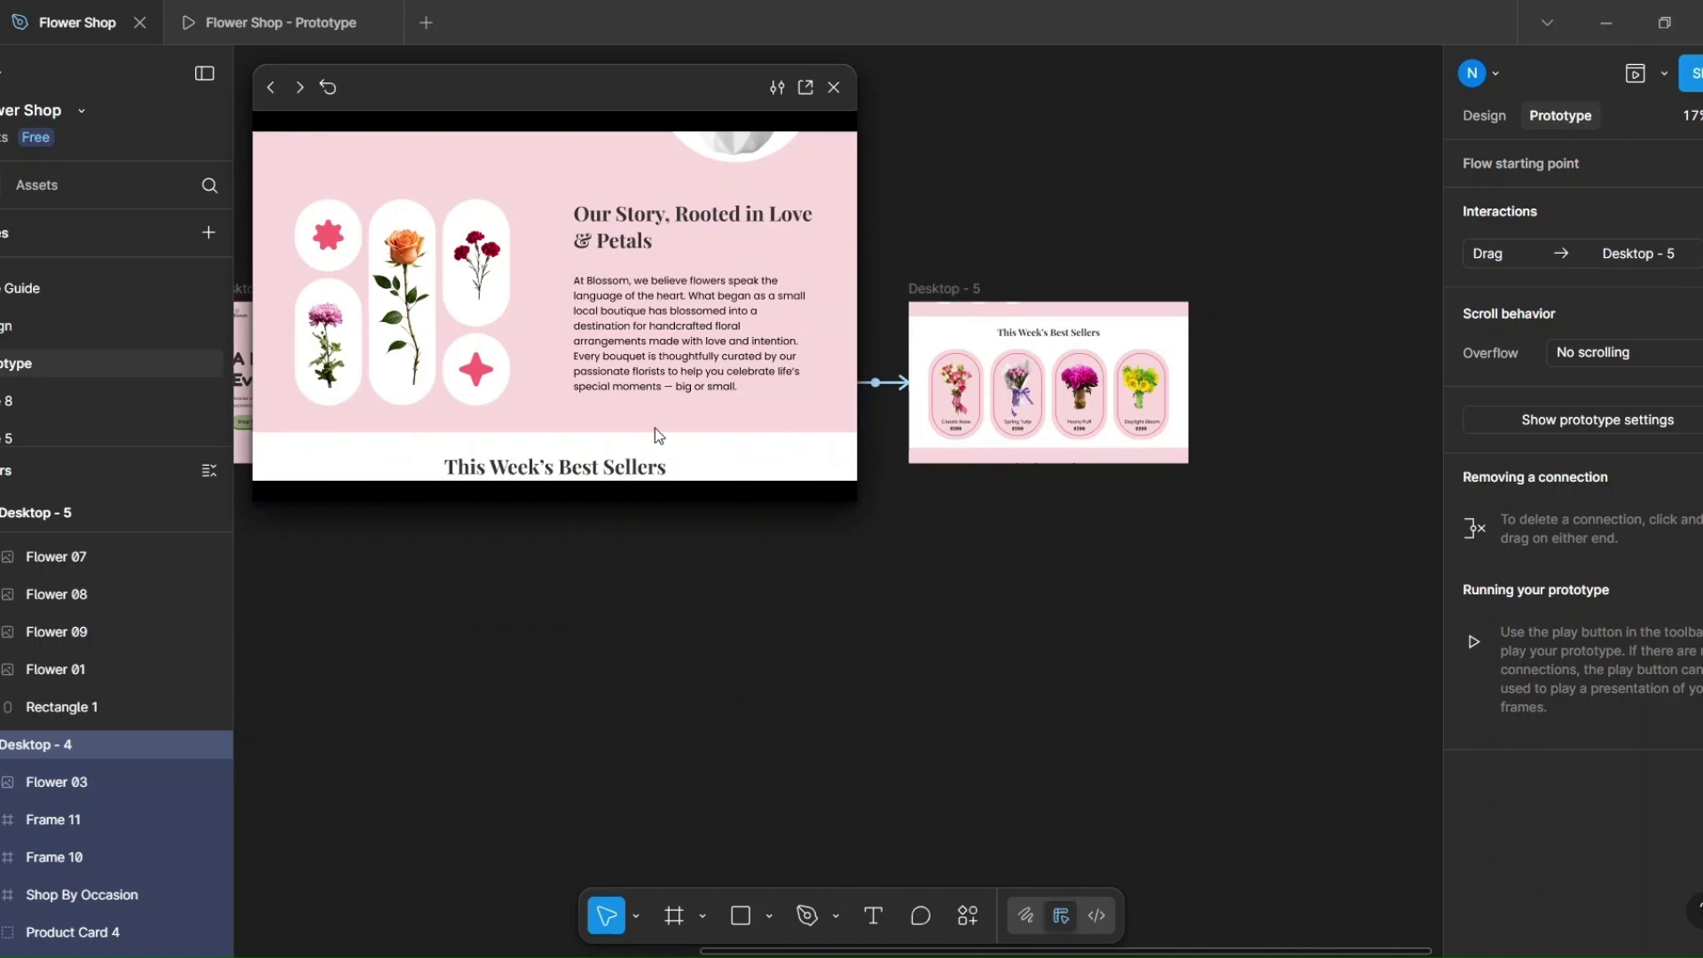
{"action": "left_click_drag", "start_coordinate": [654, 427], "coordinate": [640, 257]}
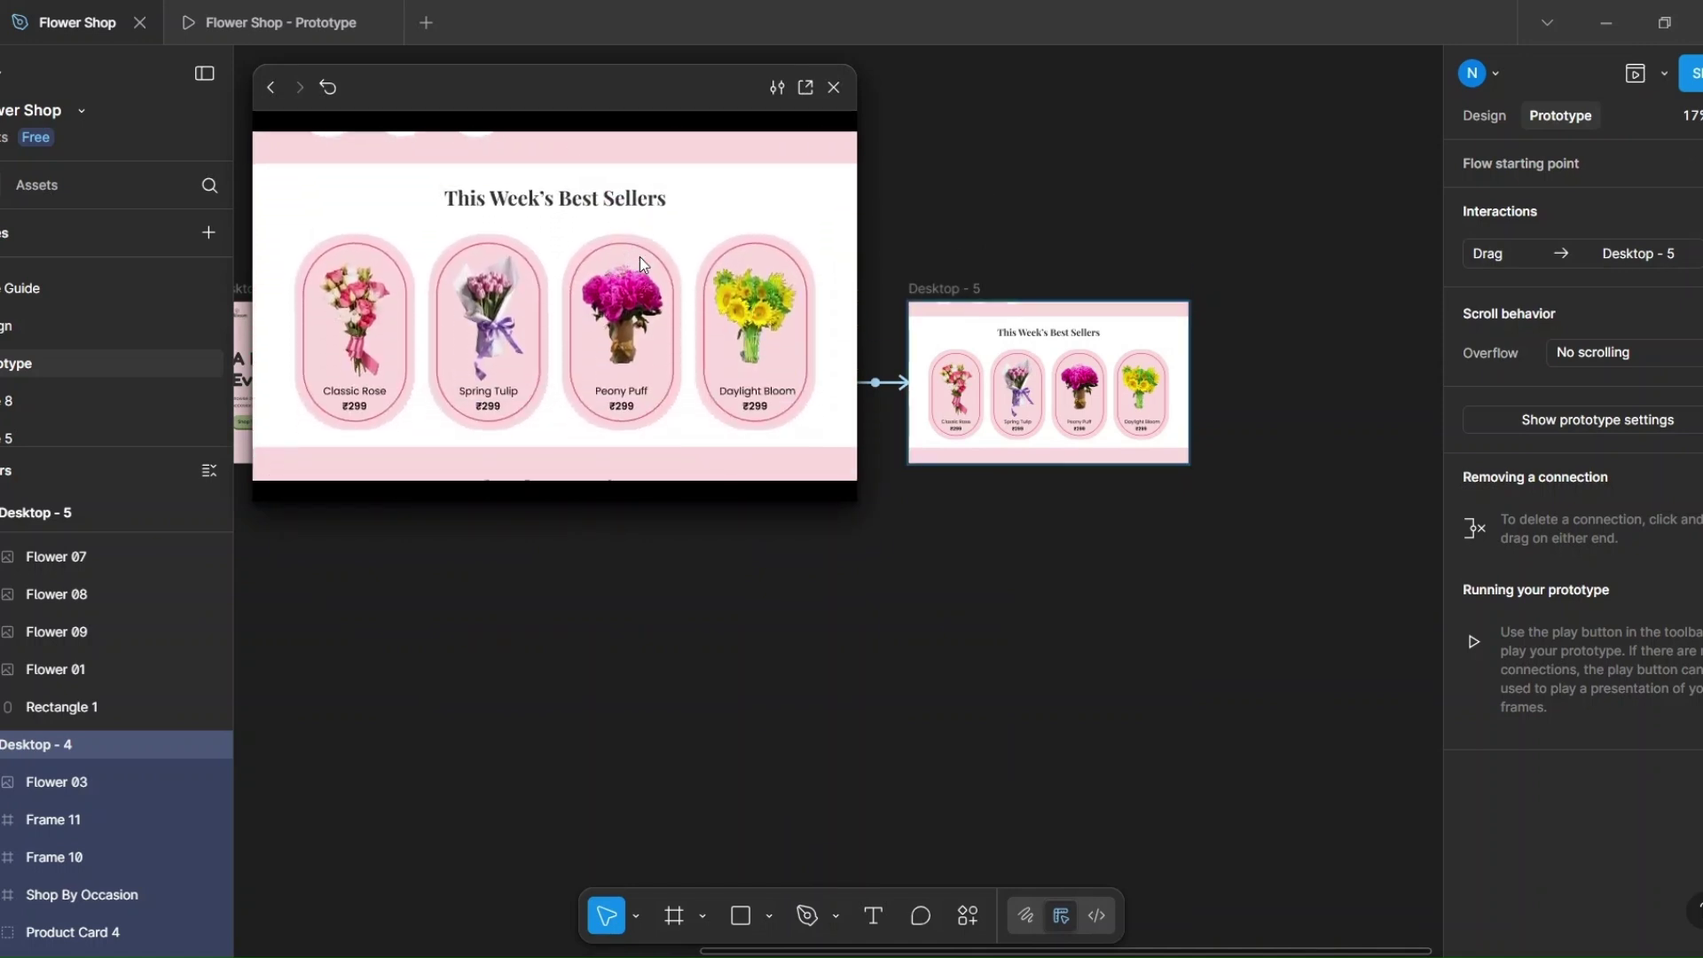
{"action": "left_click", "coordinate": [329, 87]}
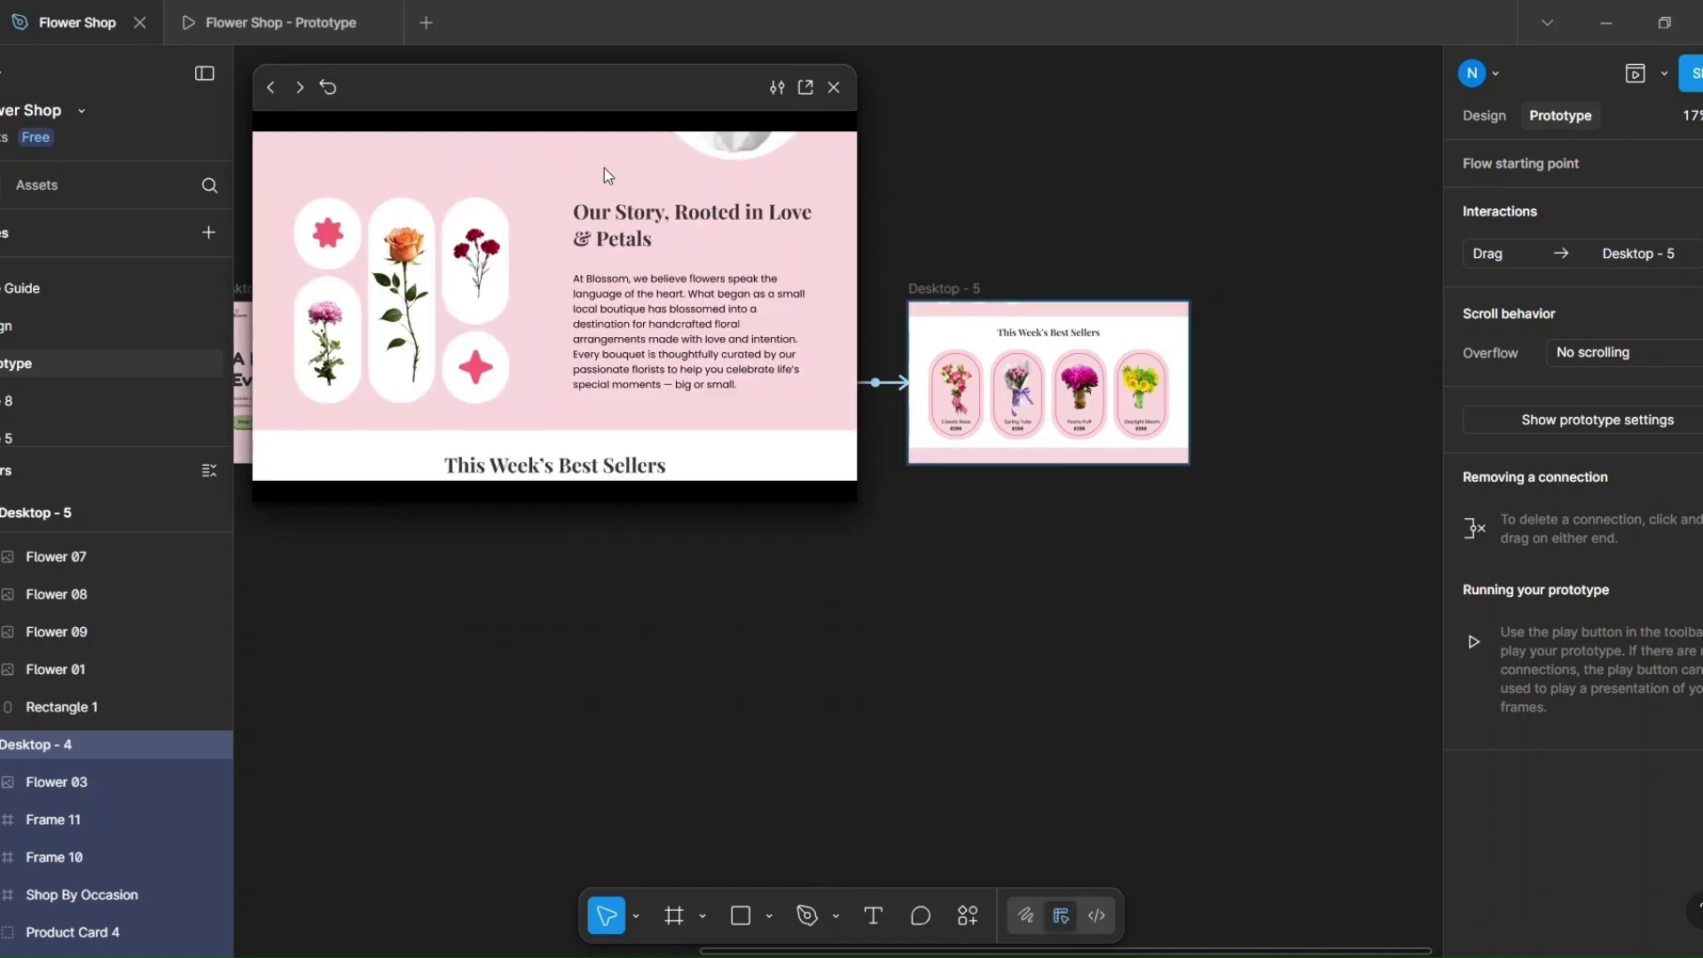
{"action": "scroll", "coordinate": [604, 168], "scroll_direction": "down", "scroll_amount": 6}
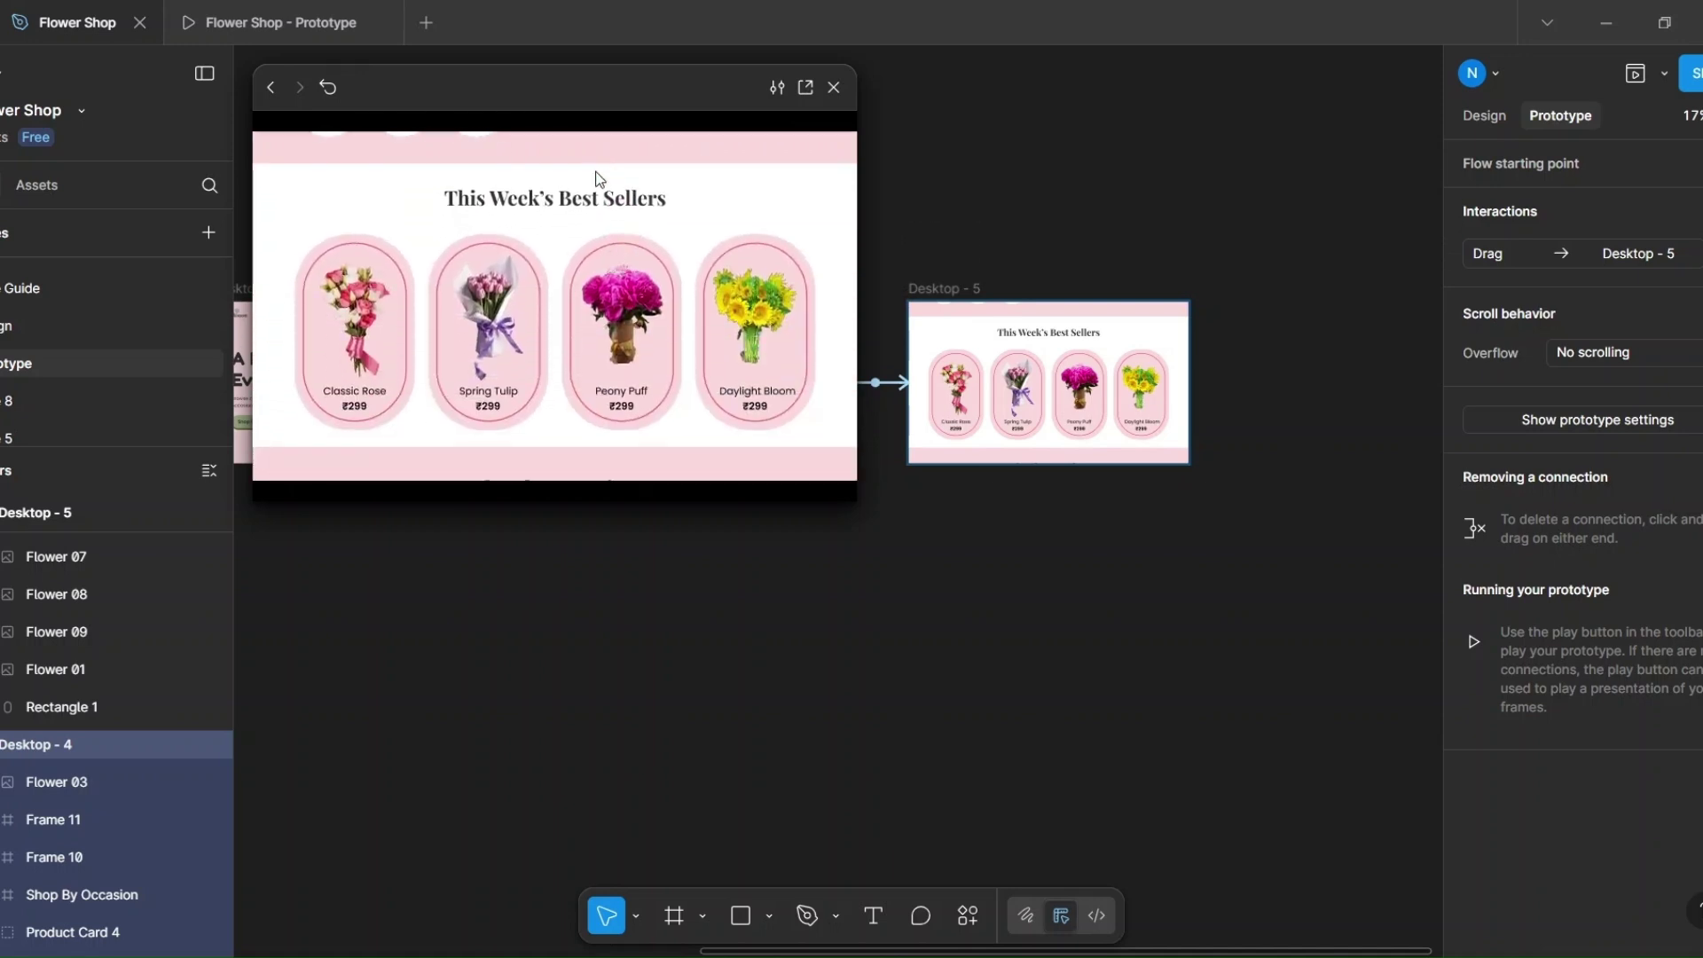
{"action": "left_click", "coordinate": [834, 88]}
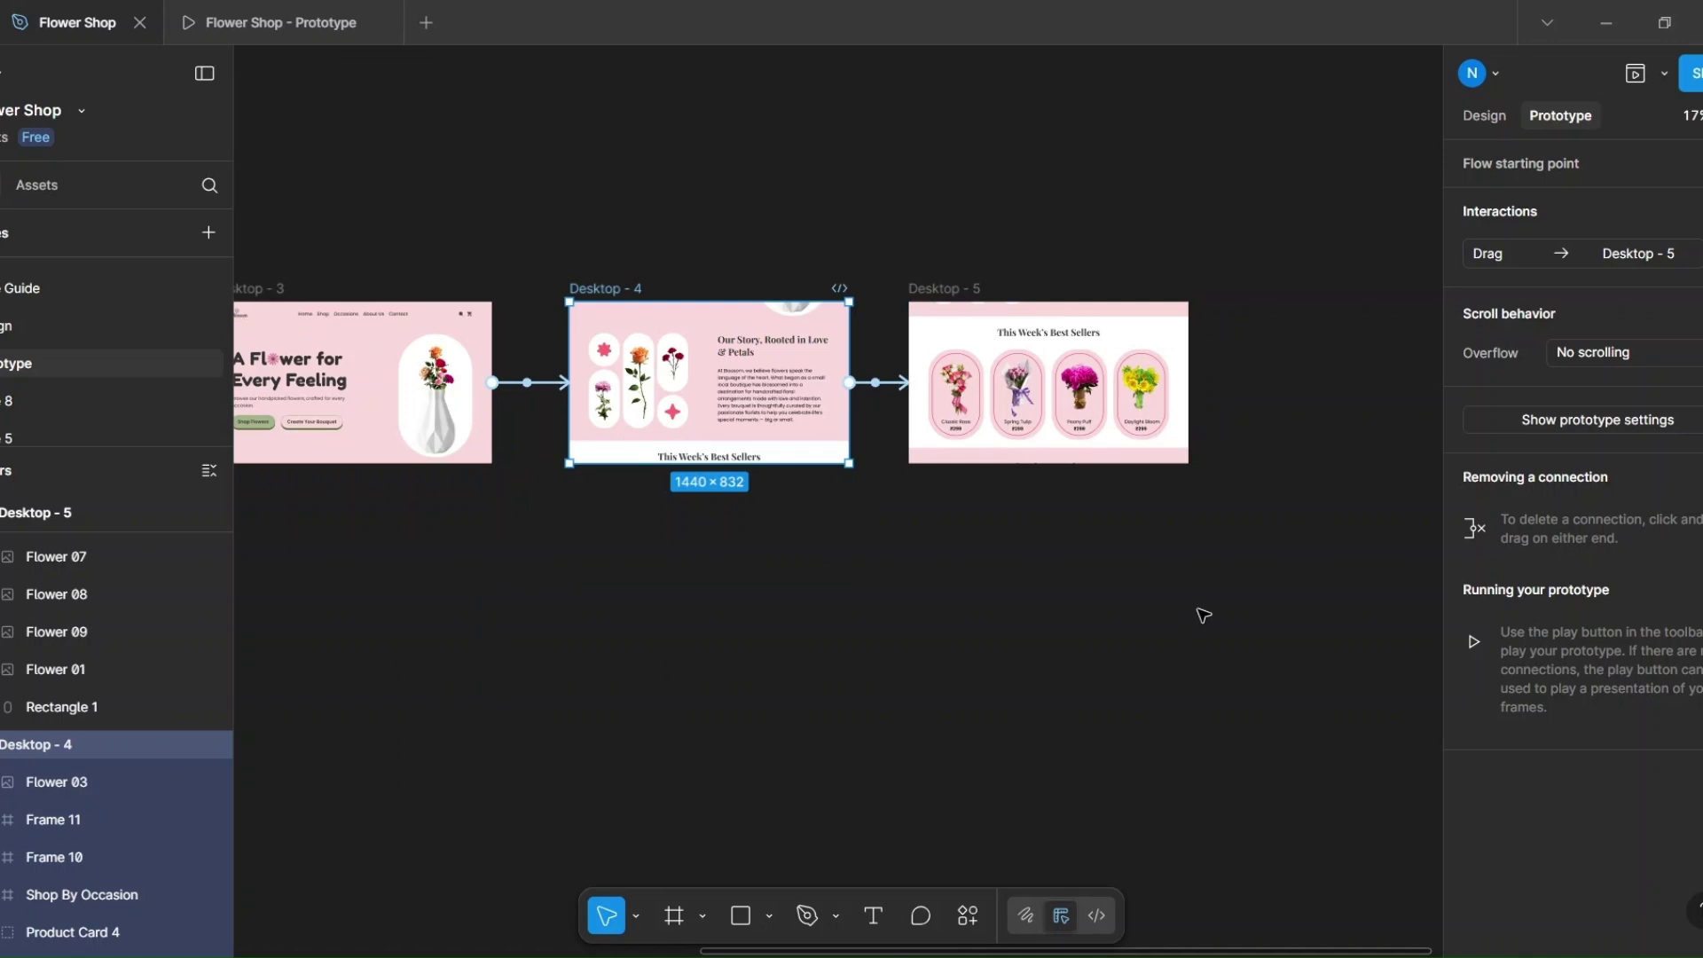
Step: Ungroup the group of flower and star shapes beside the Our Story text in Desktop - 4
{"action": "left_click", "coordinate": [612, 383]}
{"action": "right_click", "coordinate": [612, 384]}
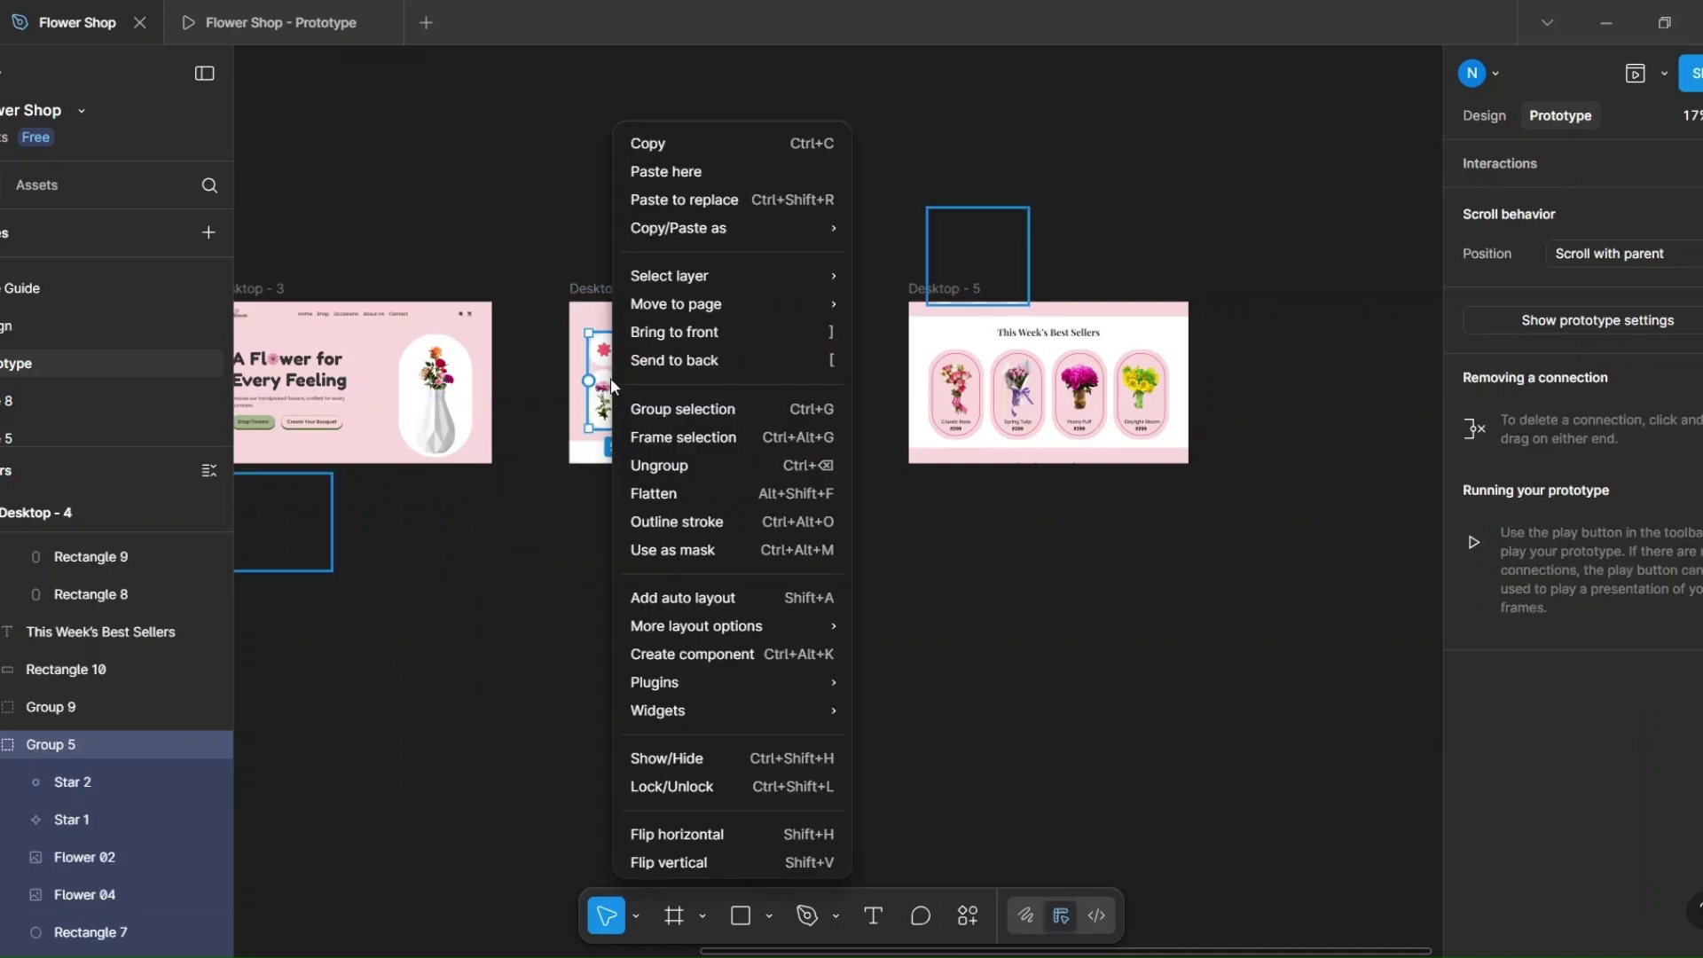
{"action": "left_click", "coordinate": [652, 465]}
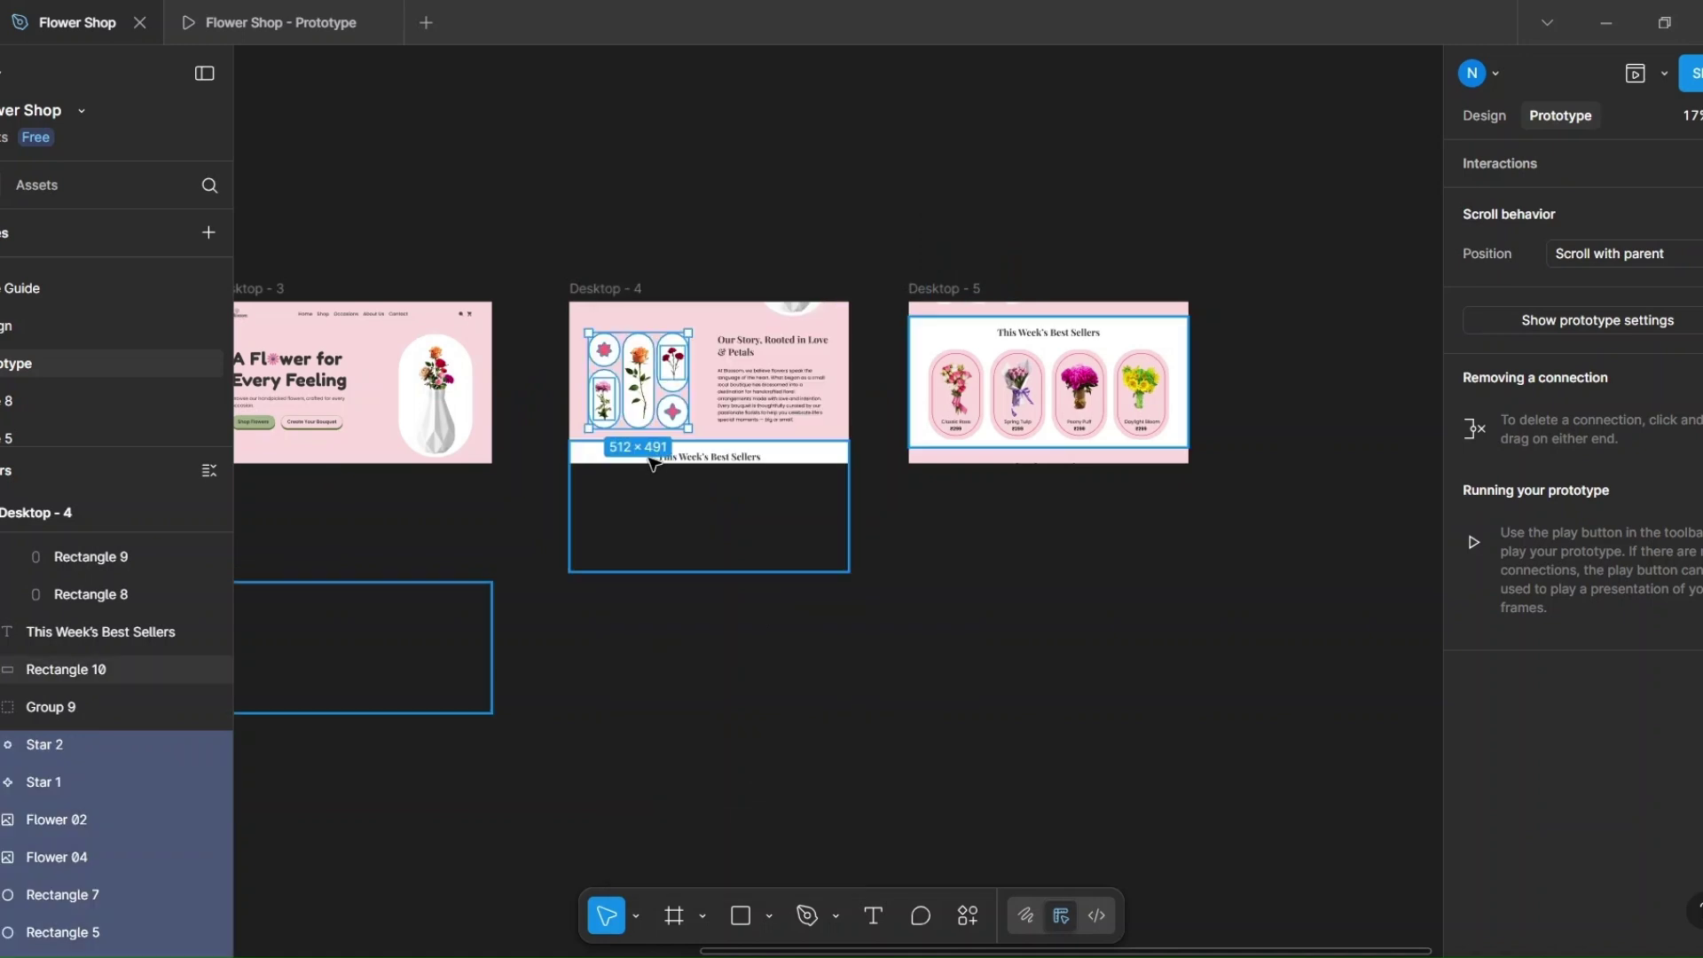
Step: Ungroup the matching flower and star group above Desktop - 5, turning Clip content off to reach it and back on when done
{"action": "left_click", "coordinate": [956, 297]}
{"action": "left_click", "coordinate": [1488, 117]}
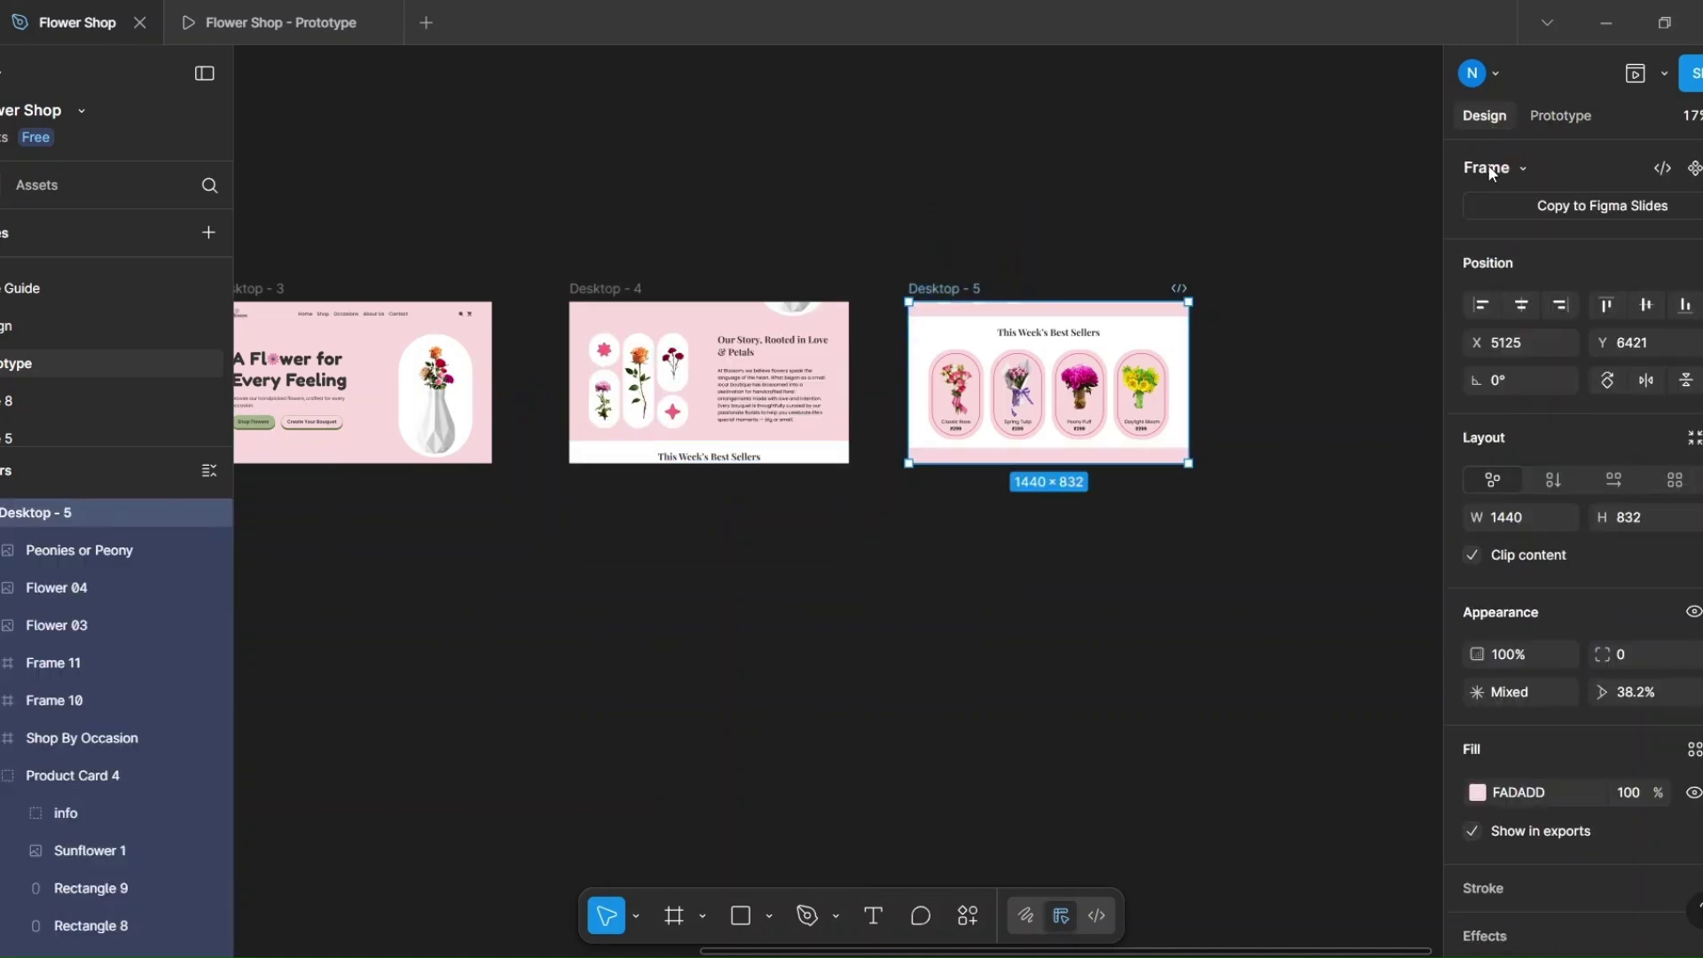
{"action": "left_click", "coordinate": [1469, 556]}
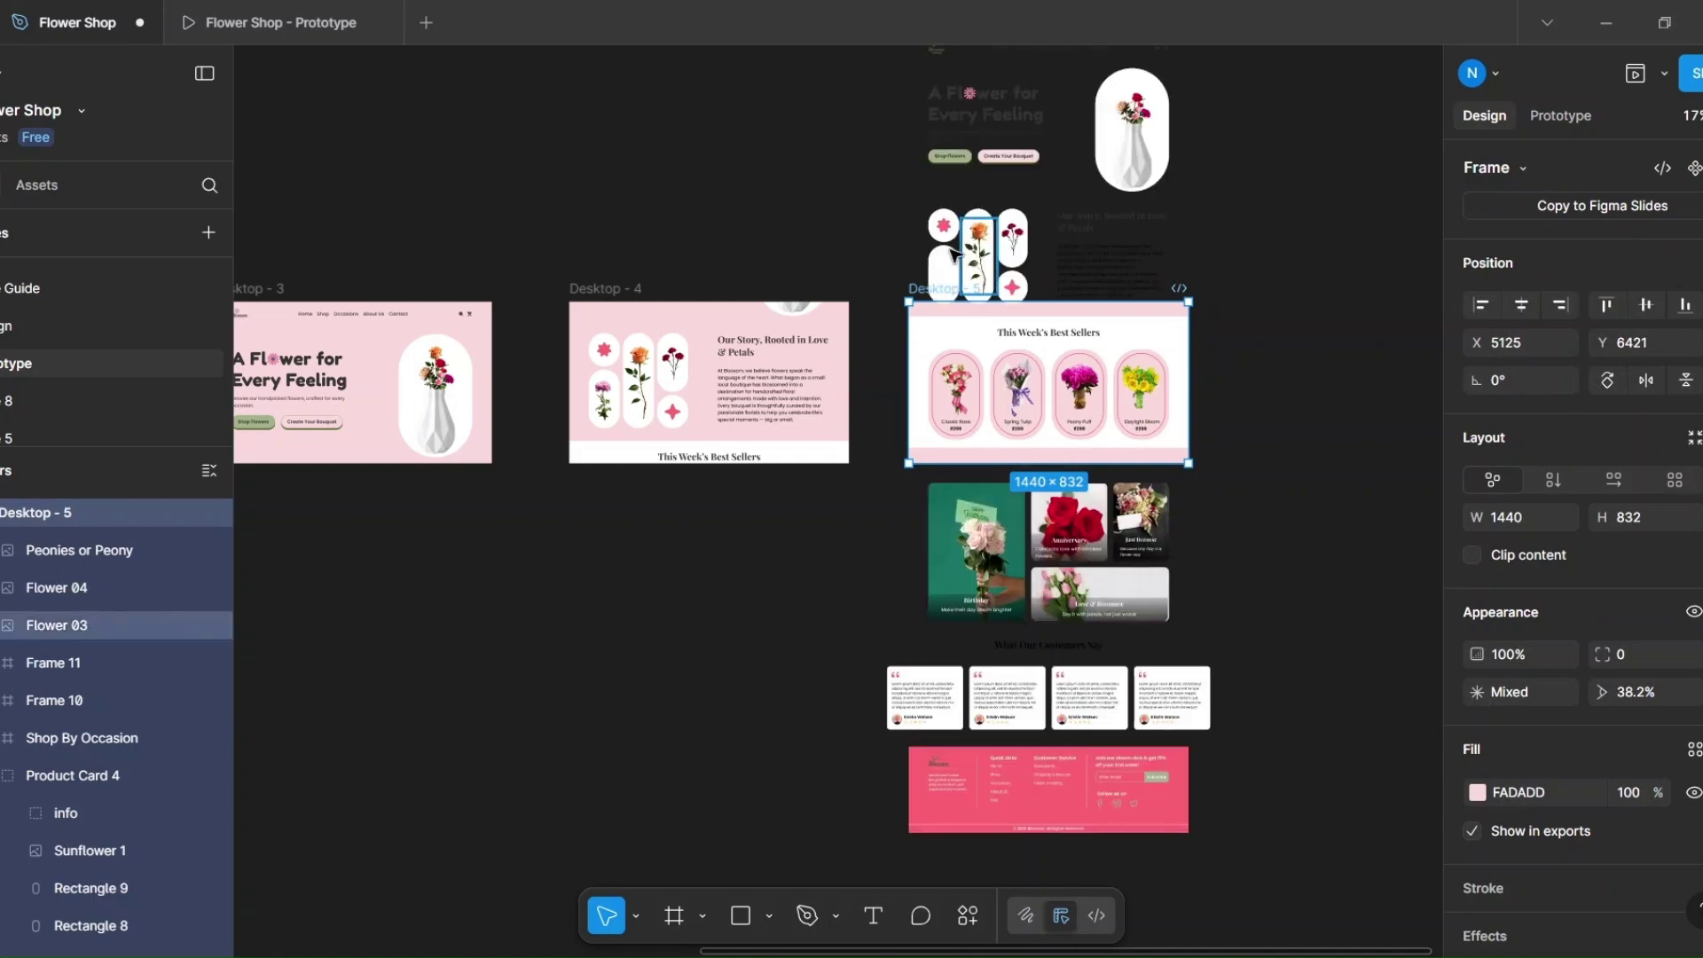
{"action": "left_click", "coordinate": [953, 253]}
{"action": "right_click", "coordinate": [952, 253]}
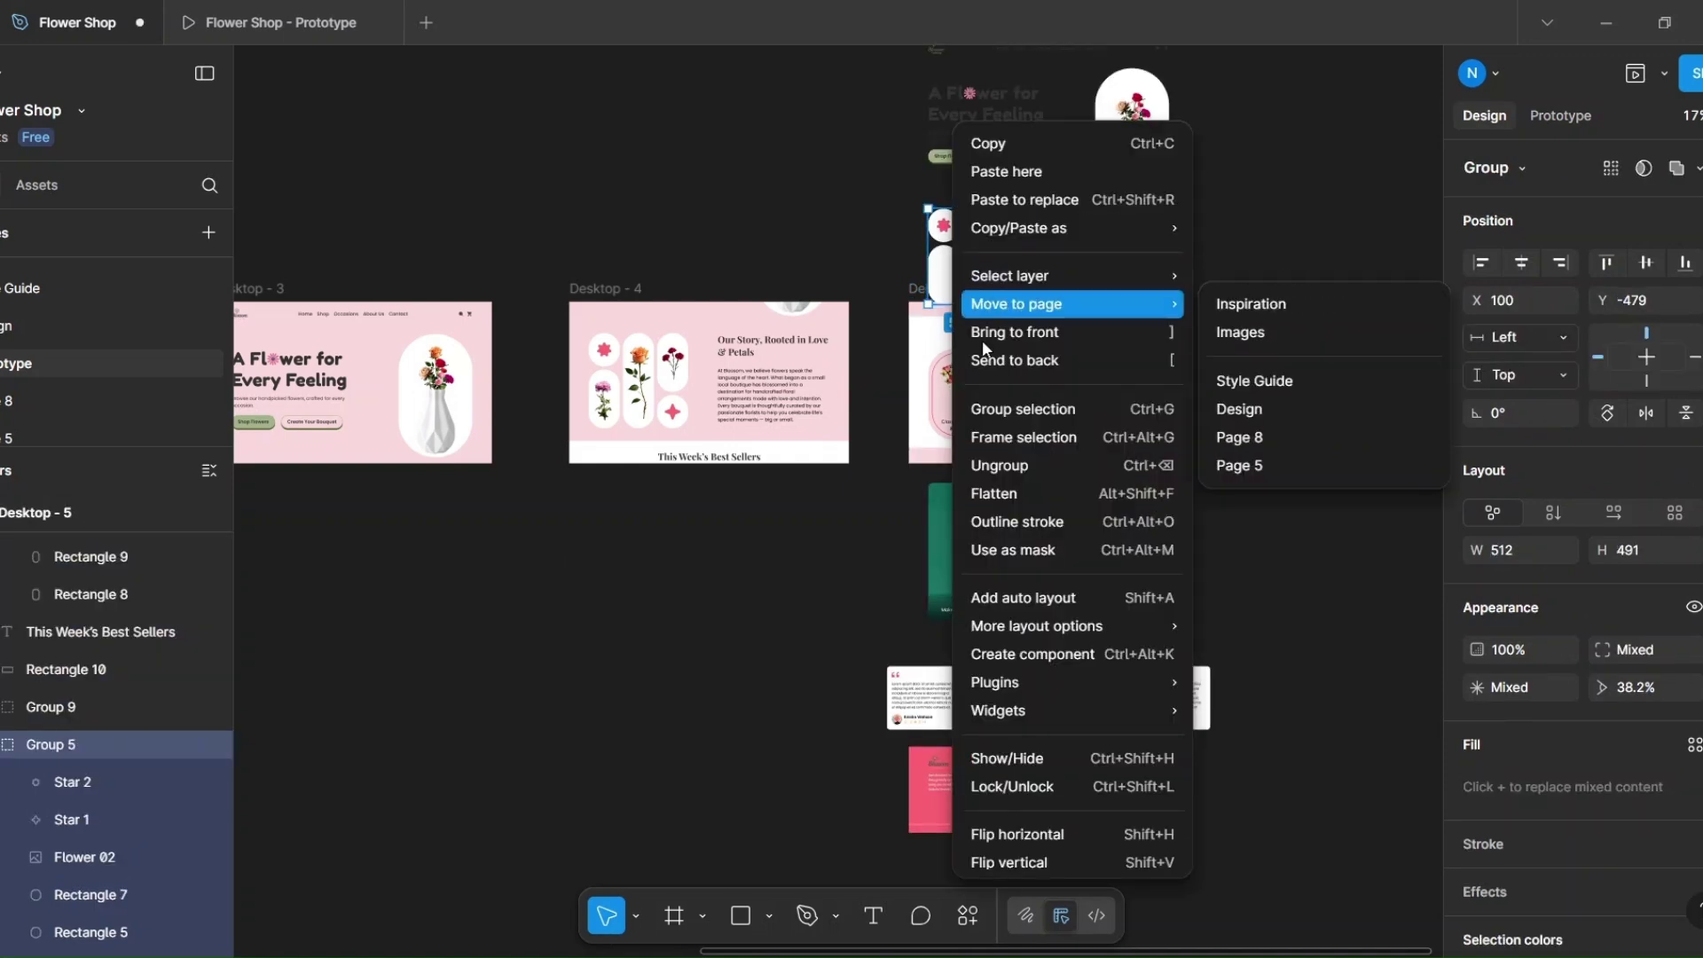
{"action": "left_click", "coordinate": [1000, 465]}
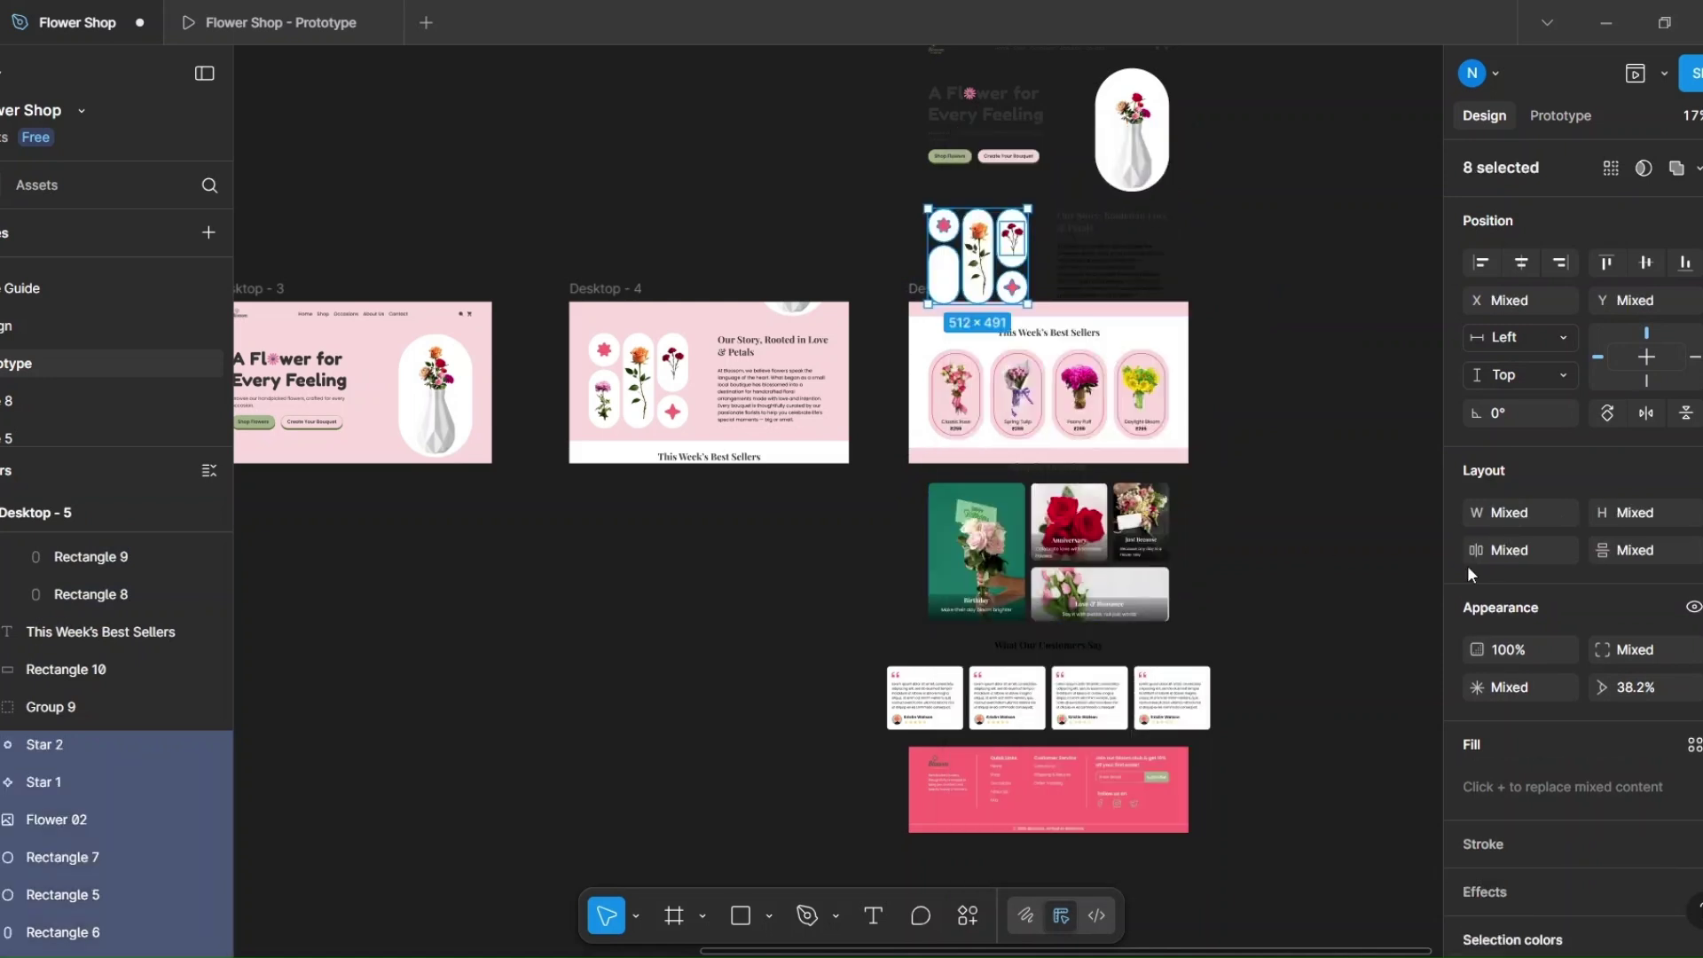
{"action": "left_click", "coordinate": [914, 290]}
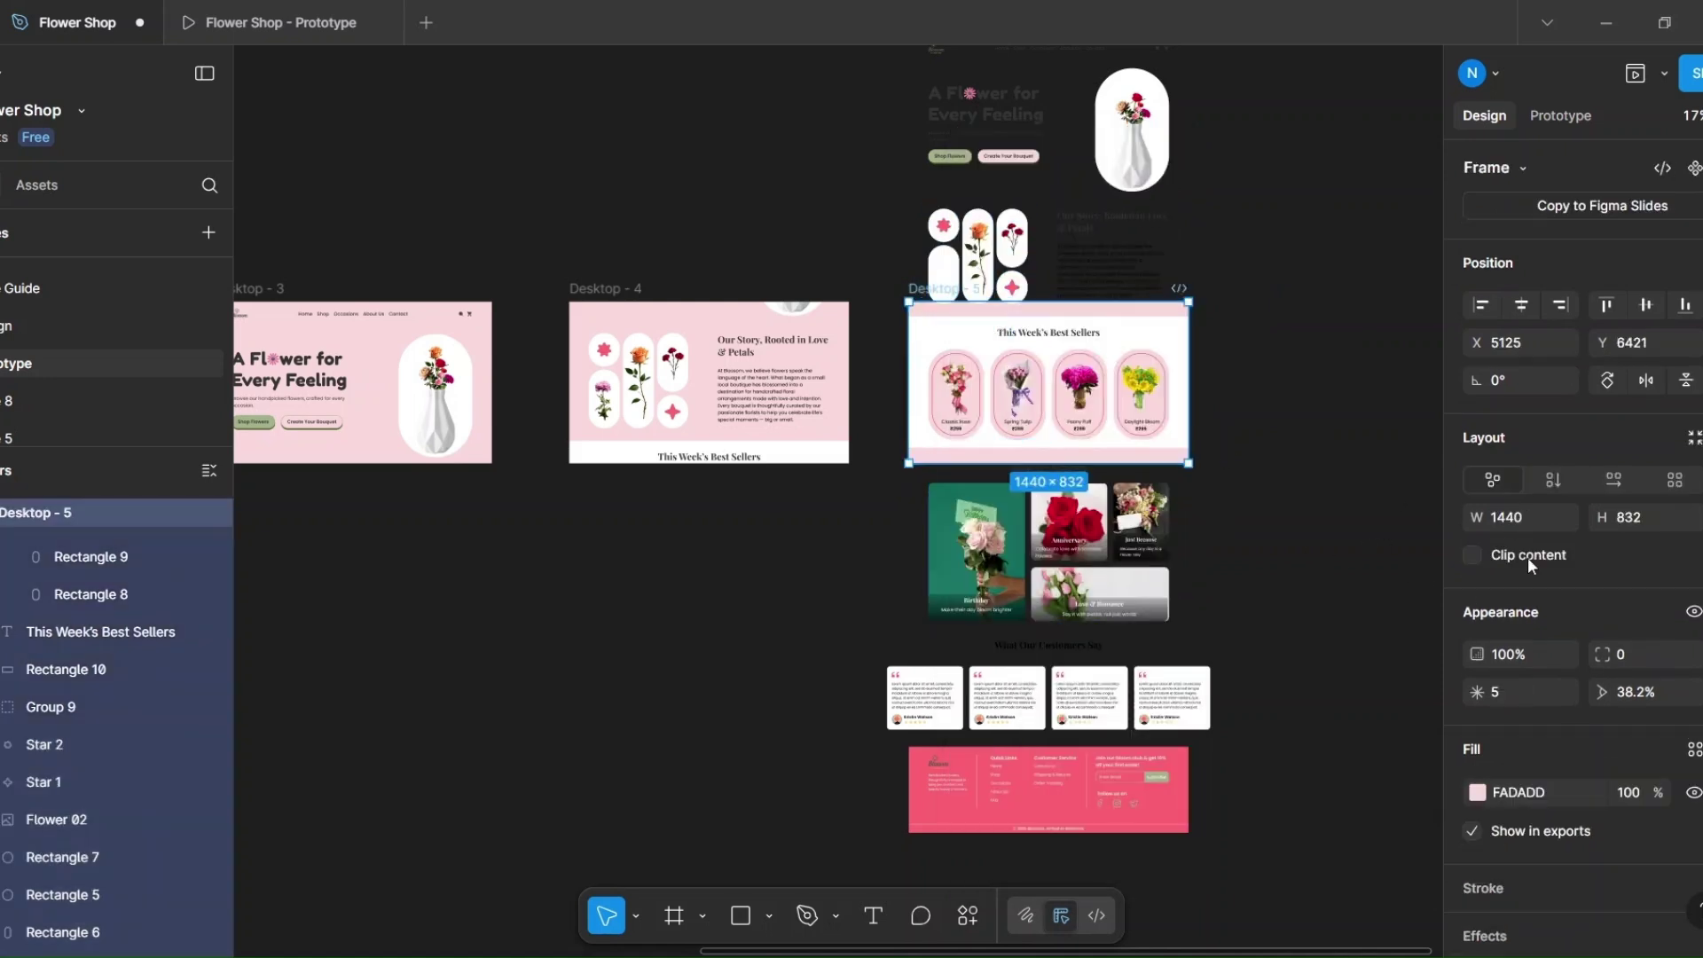
{"action": "left_click", "coordinate": [1473, 555]}
{"action": "left_click", "coordinate": [775, 572]}
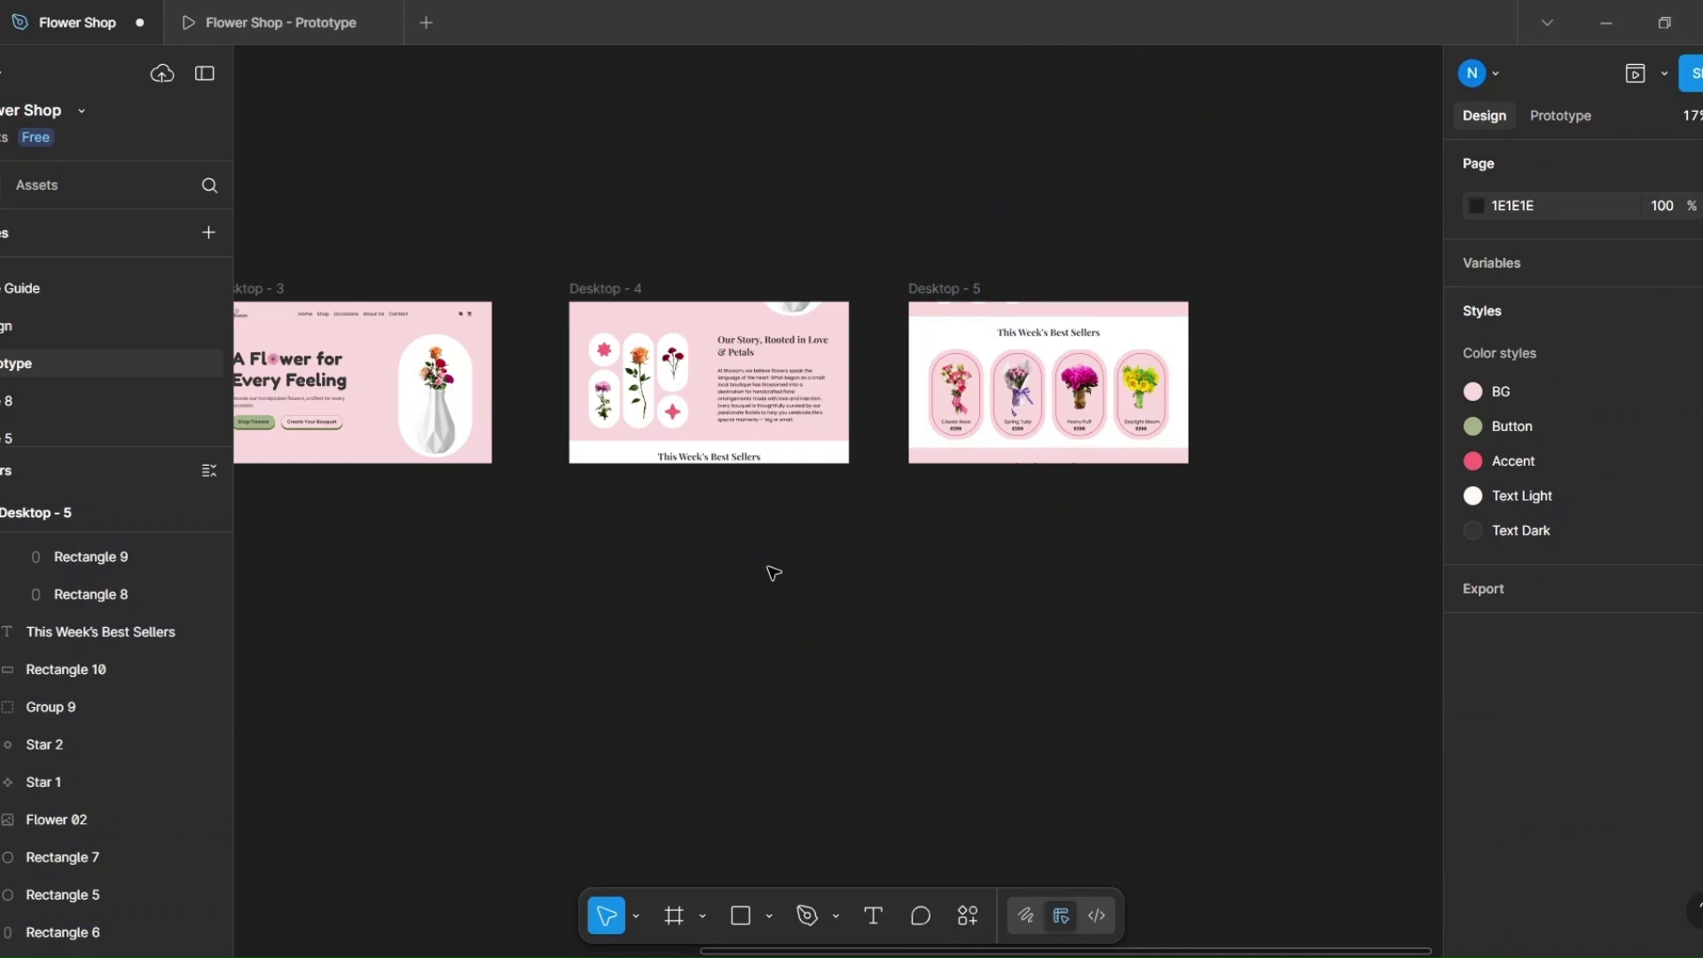
Step: Preview the prototype from Desktop - 4, test the transition to the best sellers, restart and test it again, and close the preview
{"action": "left_click", "coordinate": [607, 296]}
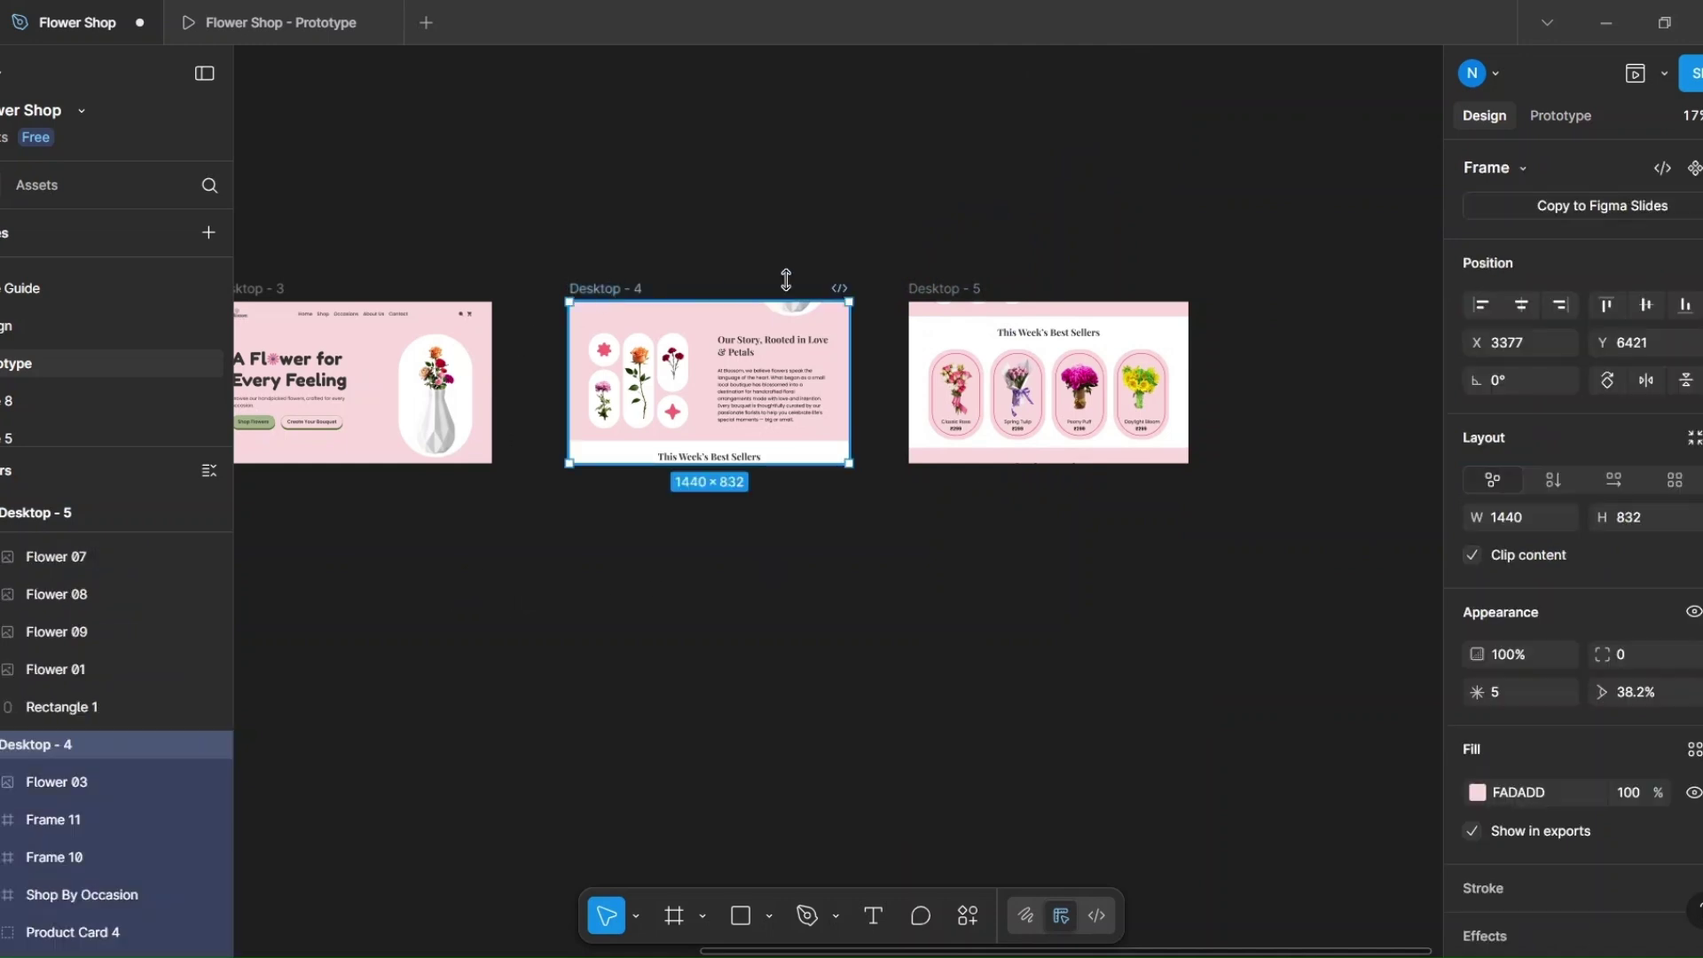
{"action": "left_click", "coordinate": [1638, 76]}
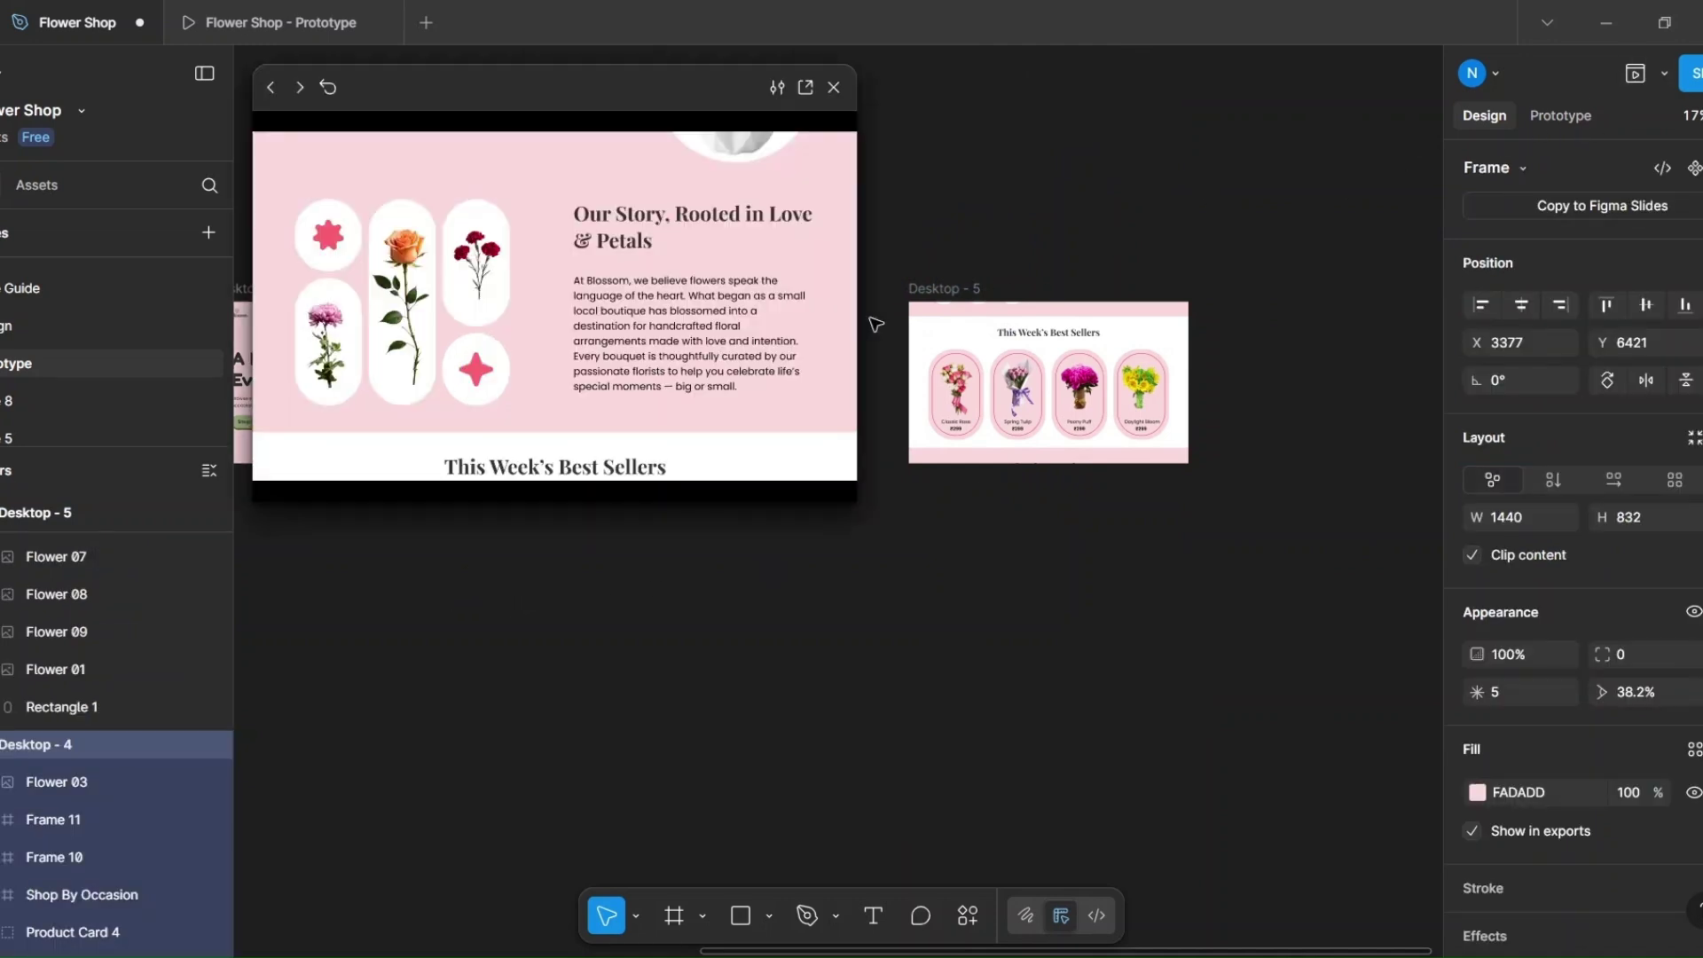
{"action": "scroll", "coordinate": [744, 284], "scroll_direction": "down", "scroll_amount": 5}
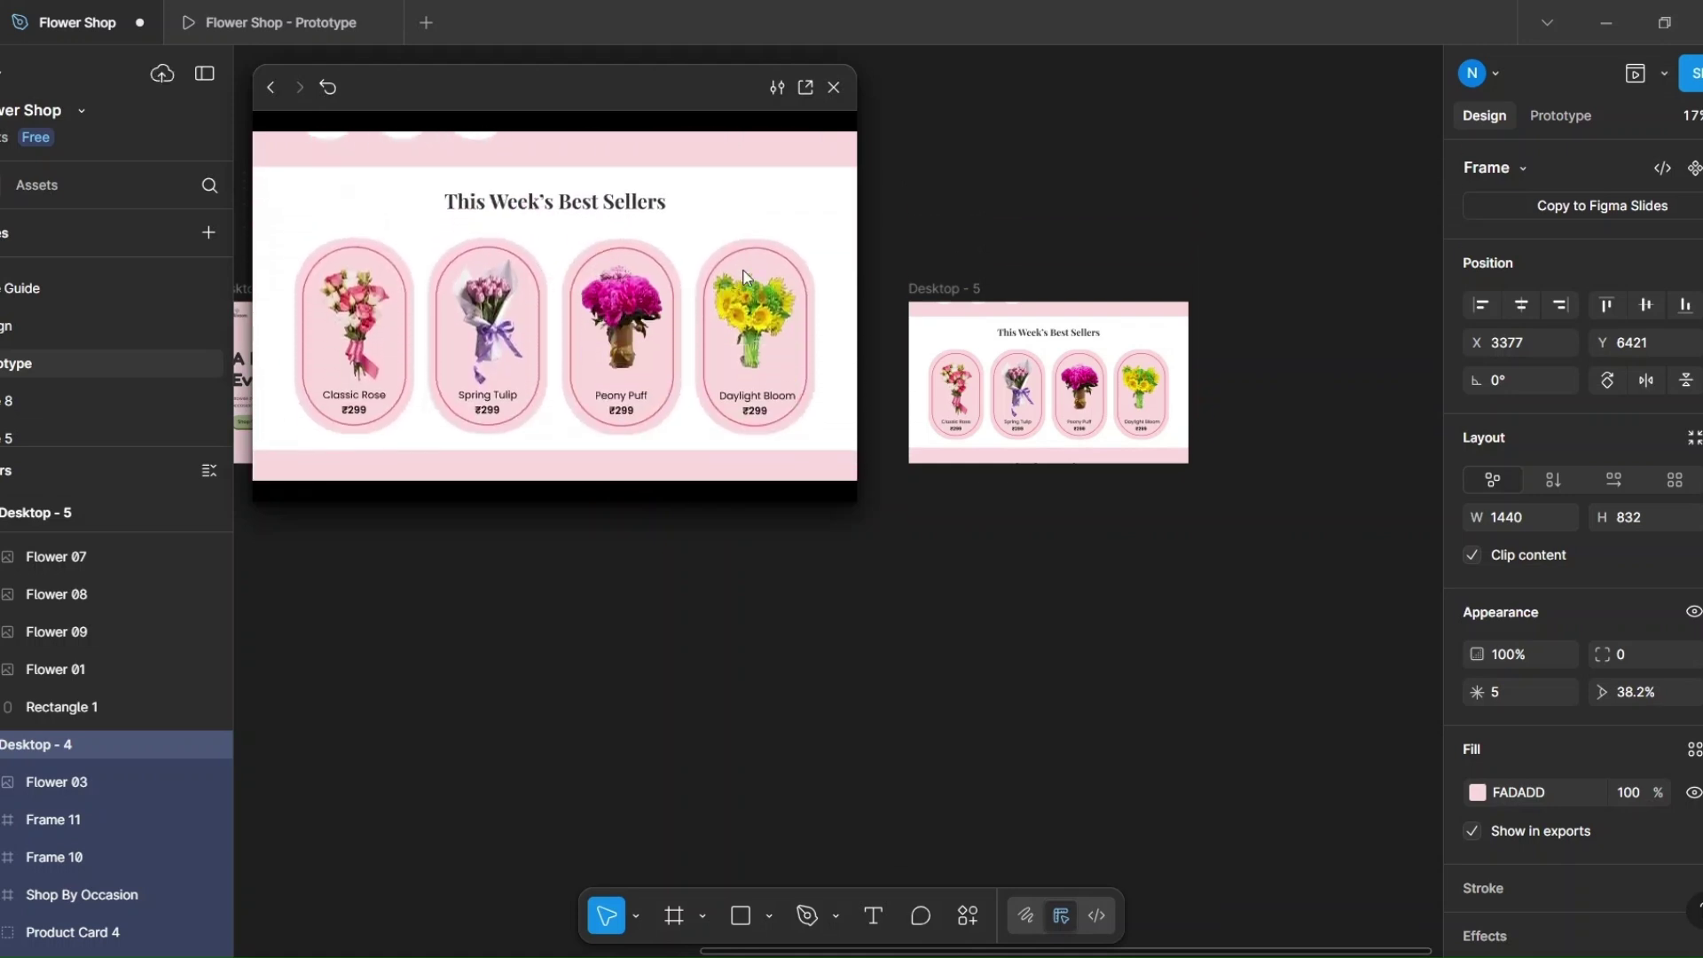
{"action": "left_click", "coordinate": [327, 87]}
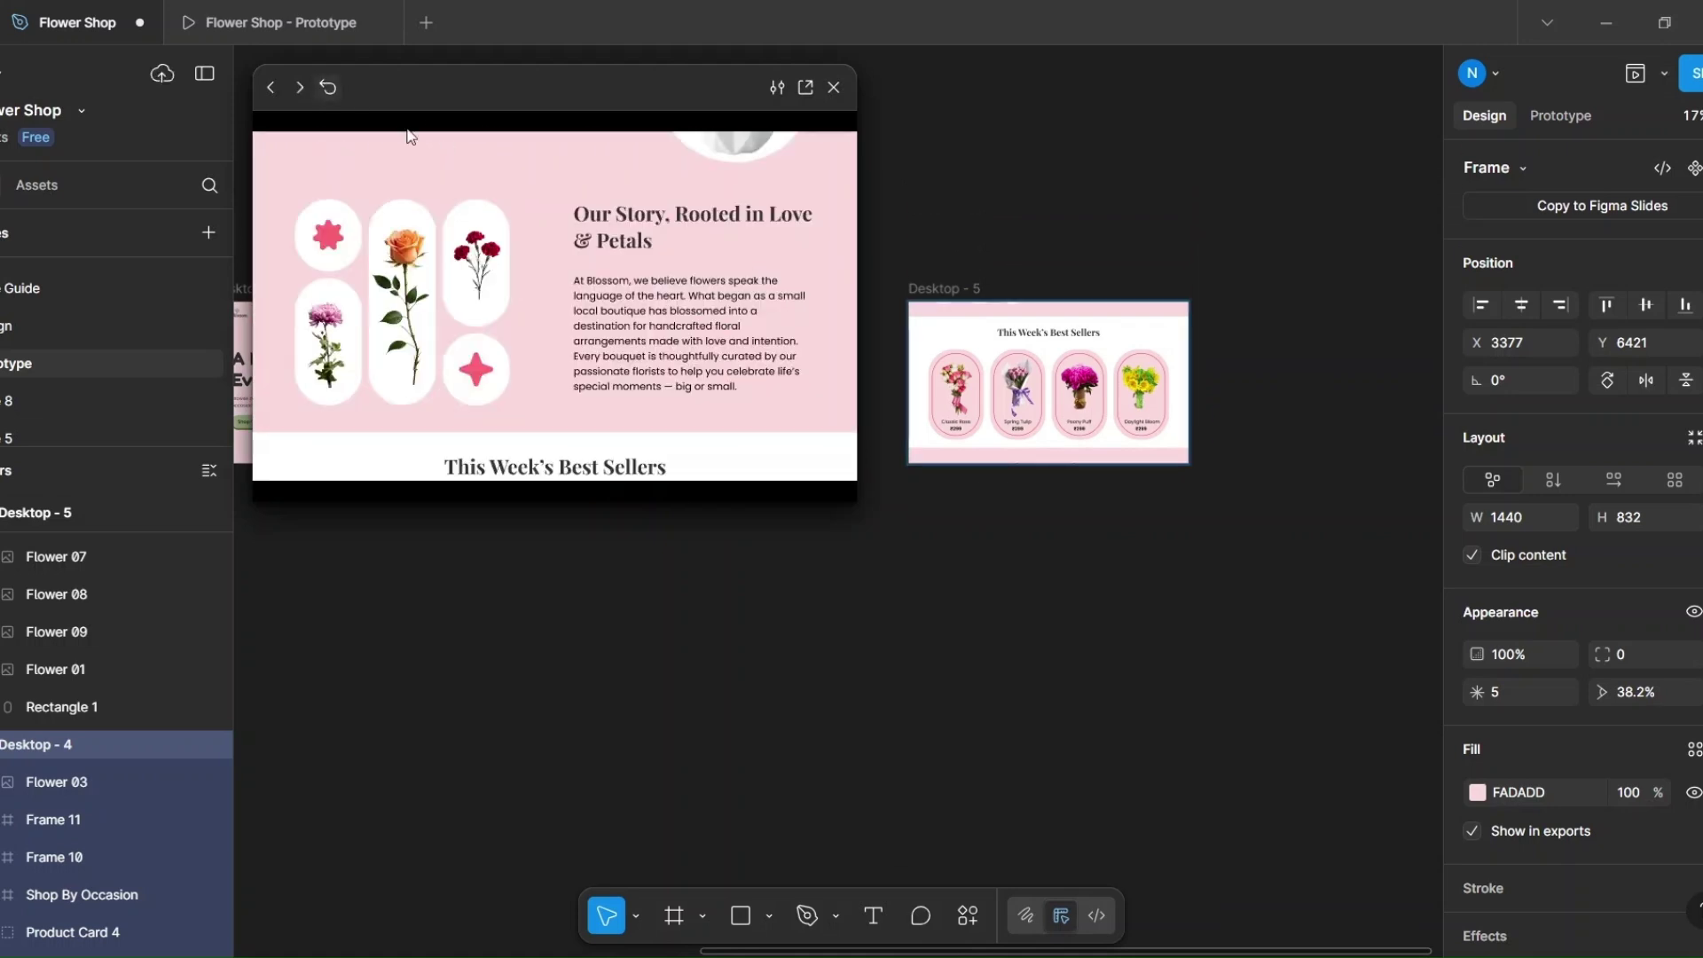
{"action": "scroll", "coordinate": [752, 285], "scroll_direction": "down", "scroll_amount": 5}
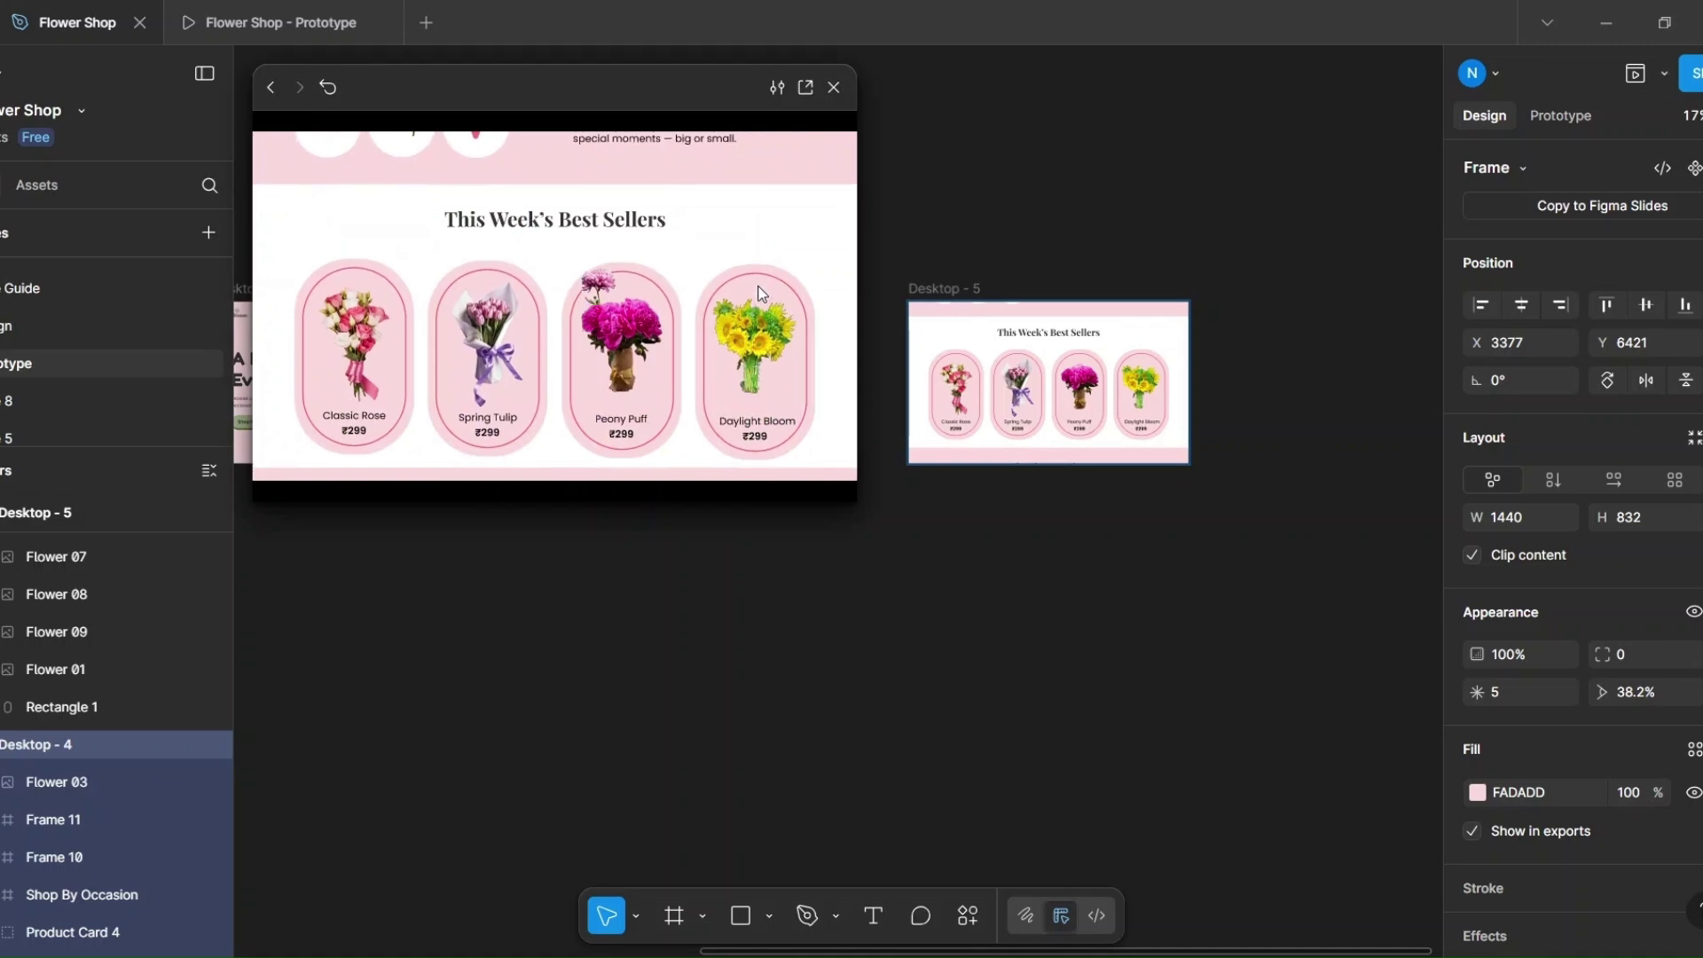
{"action": "left_click", "coordinate": [832, 87]}
{"action": "left_click", "coordinate": [836, 182]}
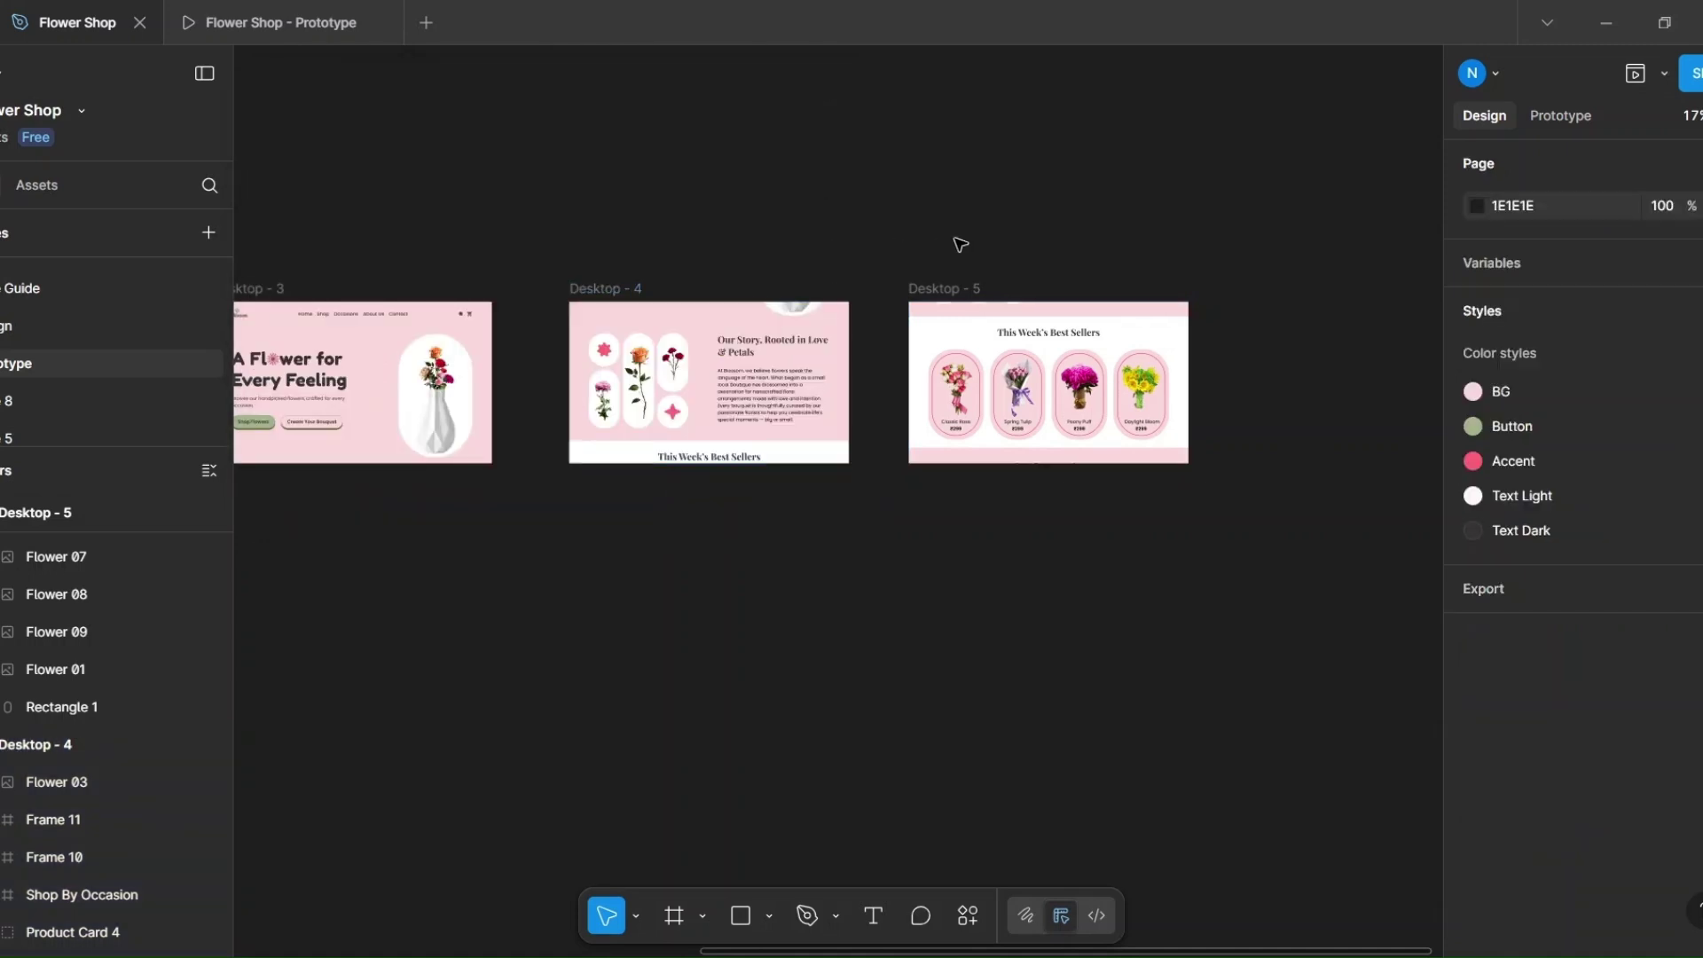
Step: Duplicate the Desktop - 5 frame and place the copy, Desktop - 6, beside it in the same row
{"action": "left_click_drag", "start_coordinate": [956, 237], "coordinate": [595, 211]}
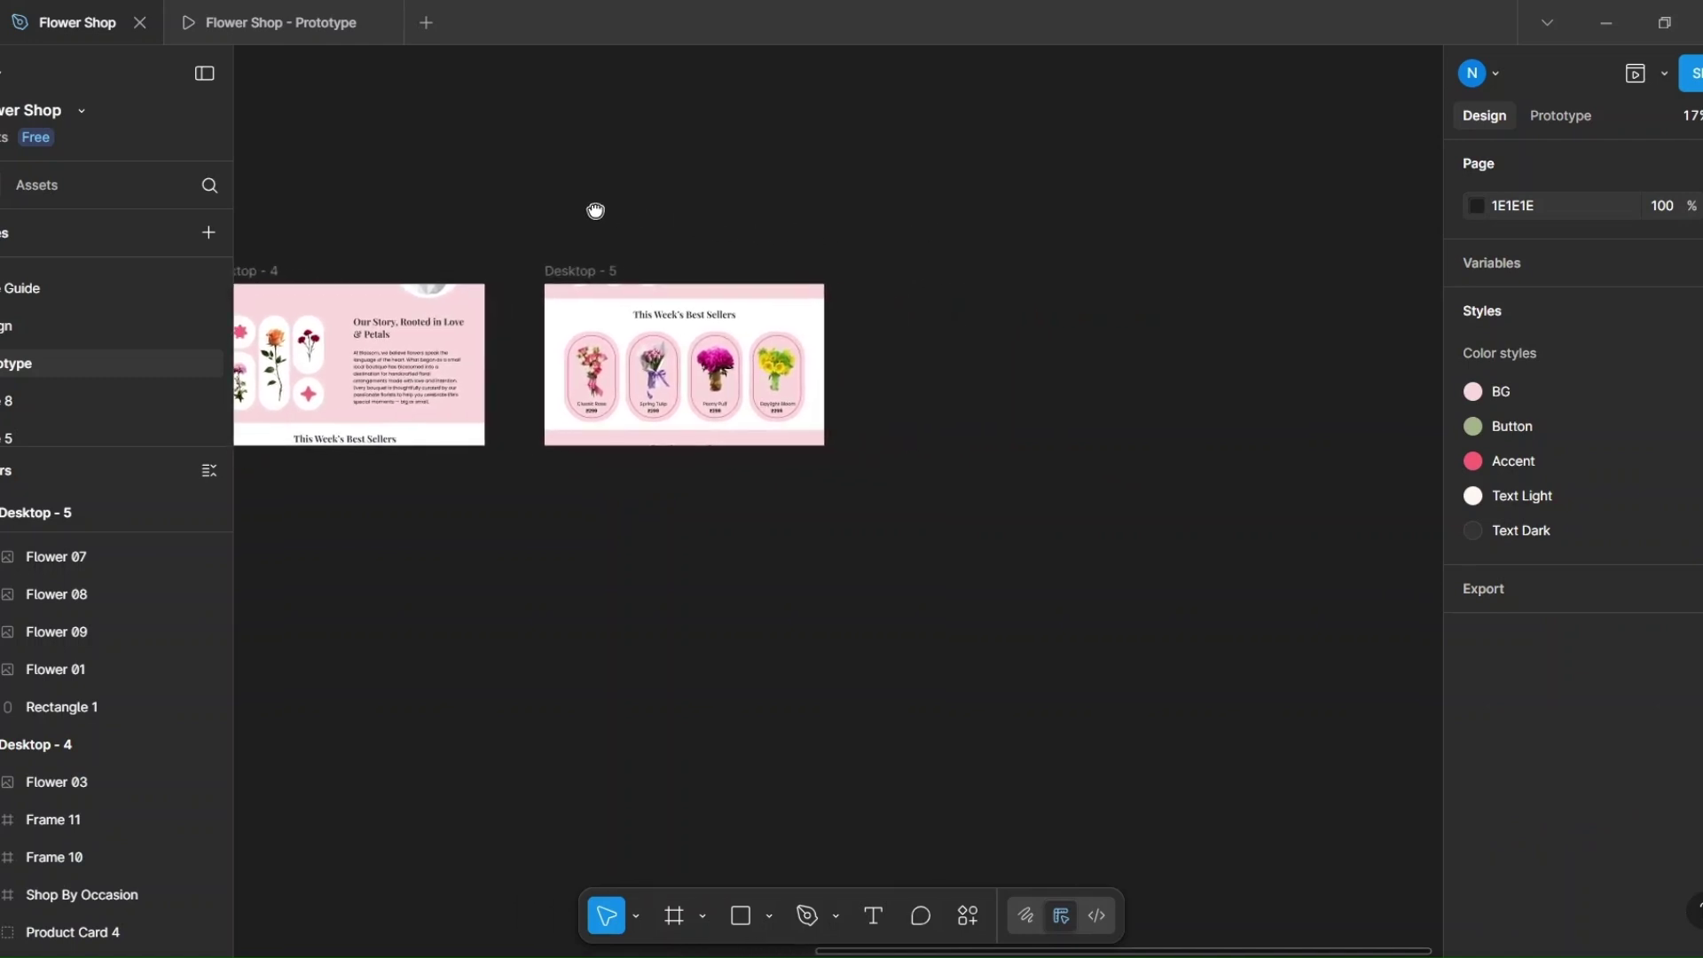
{"action": "left_click", "coordinate": [581, 281]}
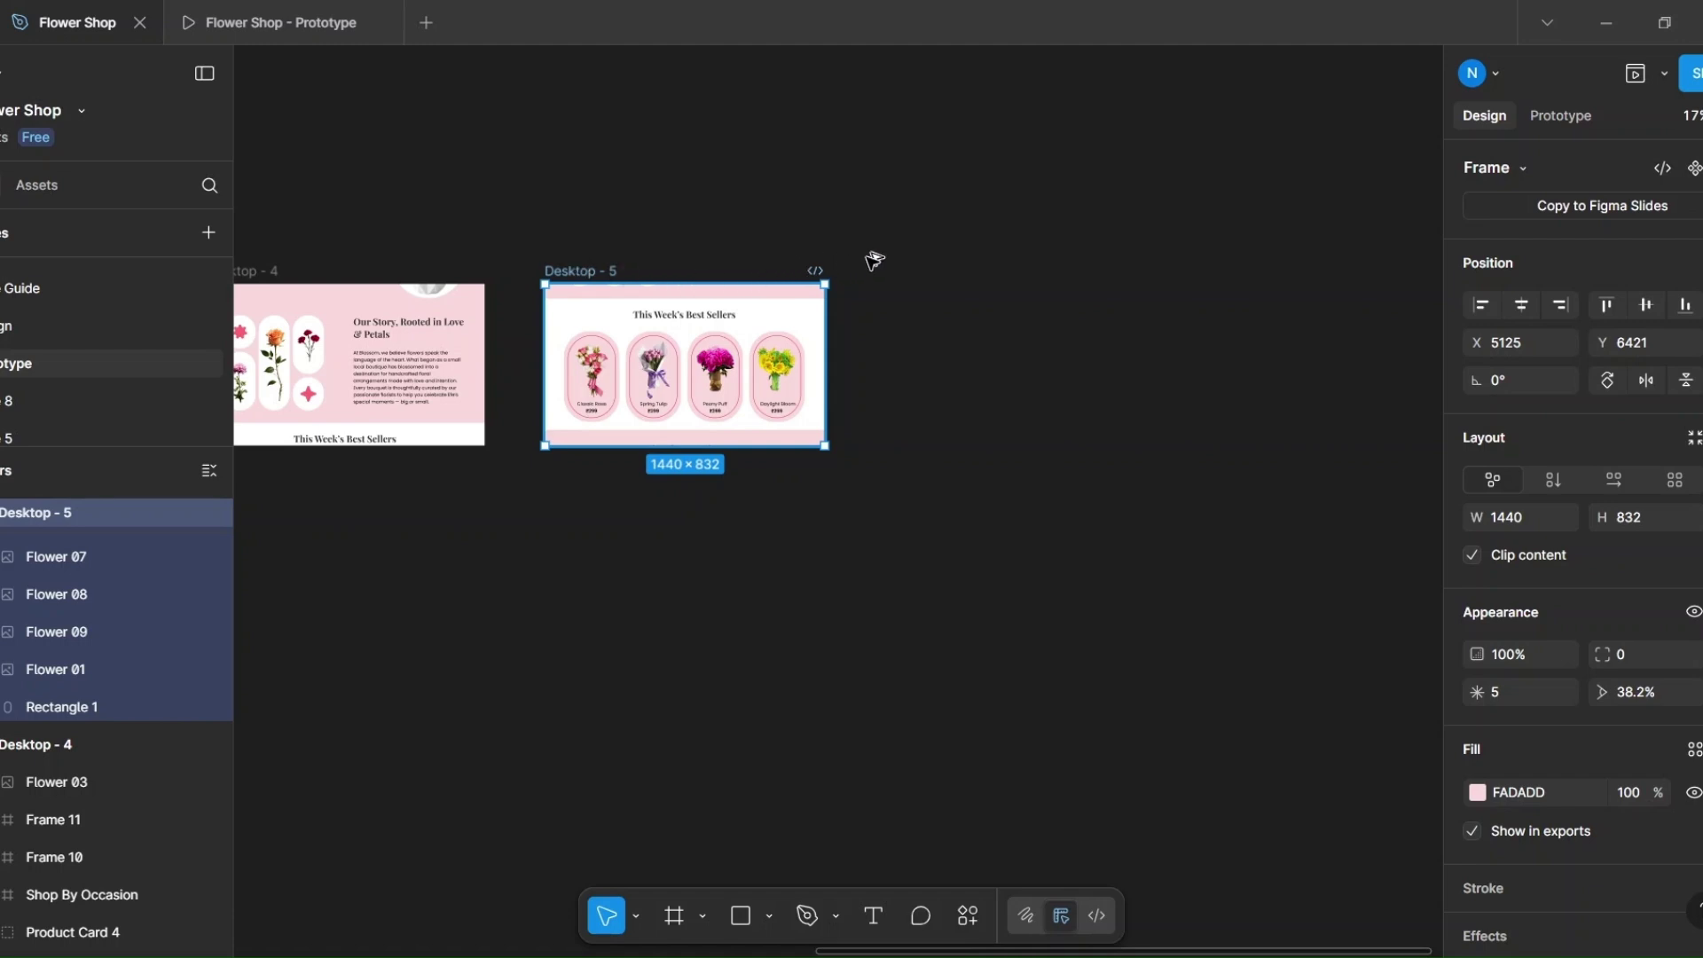
{"action": "key", "text": "ctrl+d"}
{"action": "left_click_drag", "start_coordinate": [945, 275], "coordinate": [945, 272]}
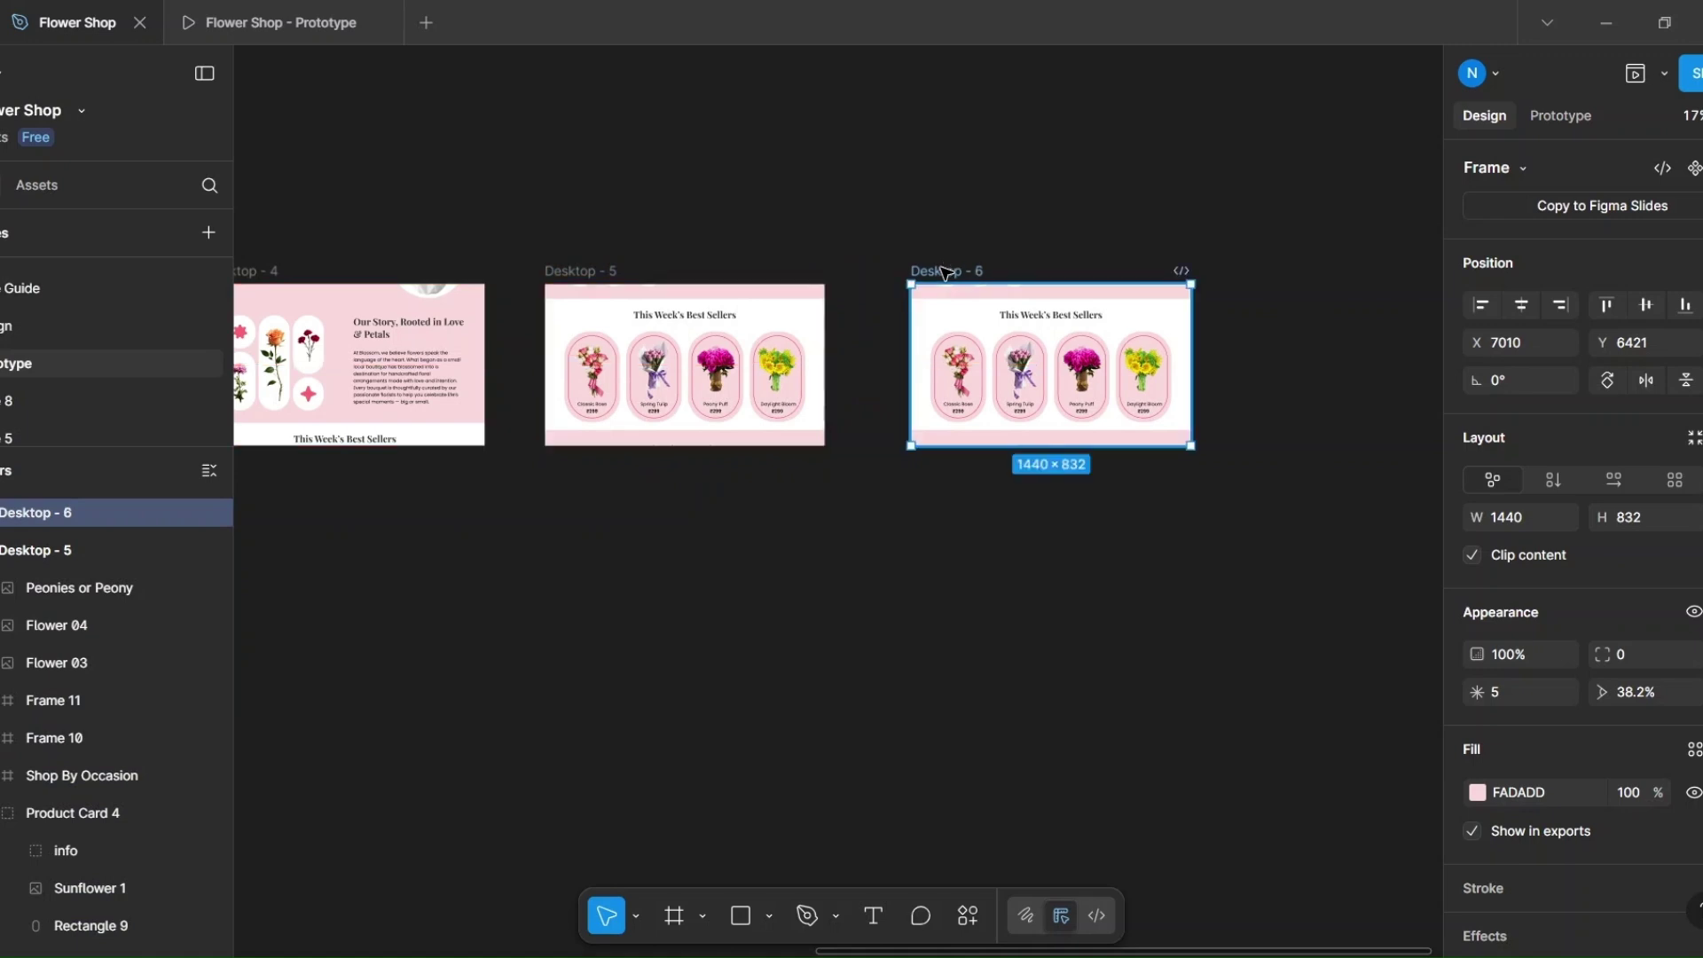
Step: Extend the Desktop - 5 frame downward to a height of about 1694 so the Shop by Occasion section is included
{"action": "left_click", "coordinate": [590, 273]}
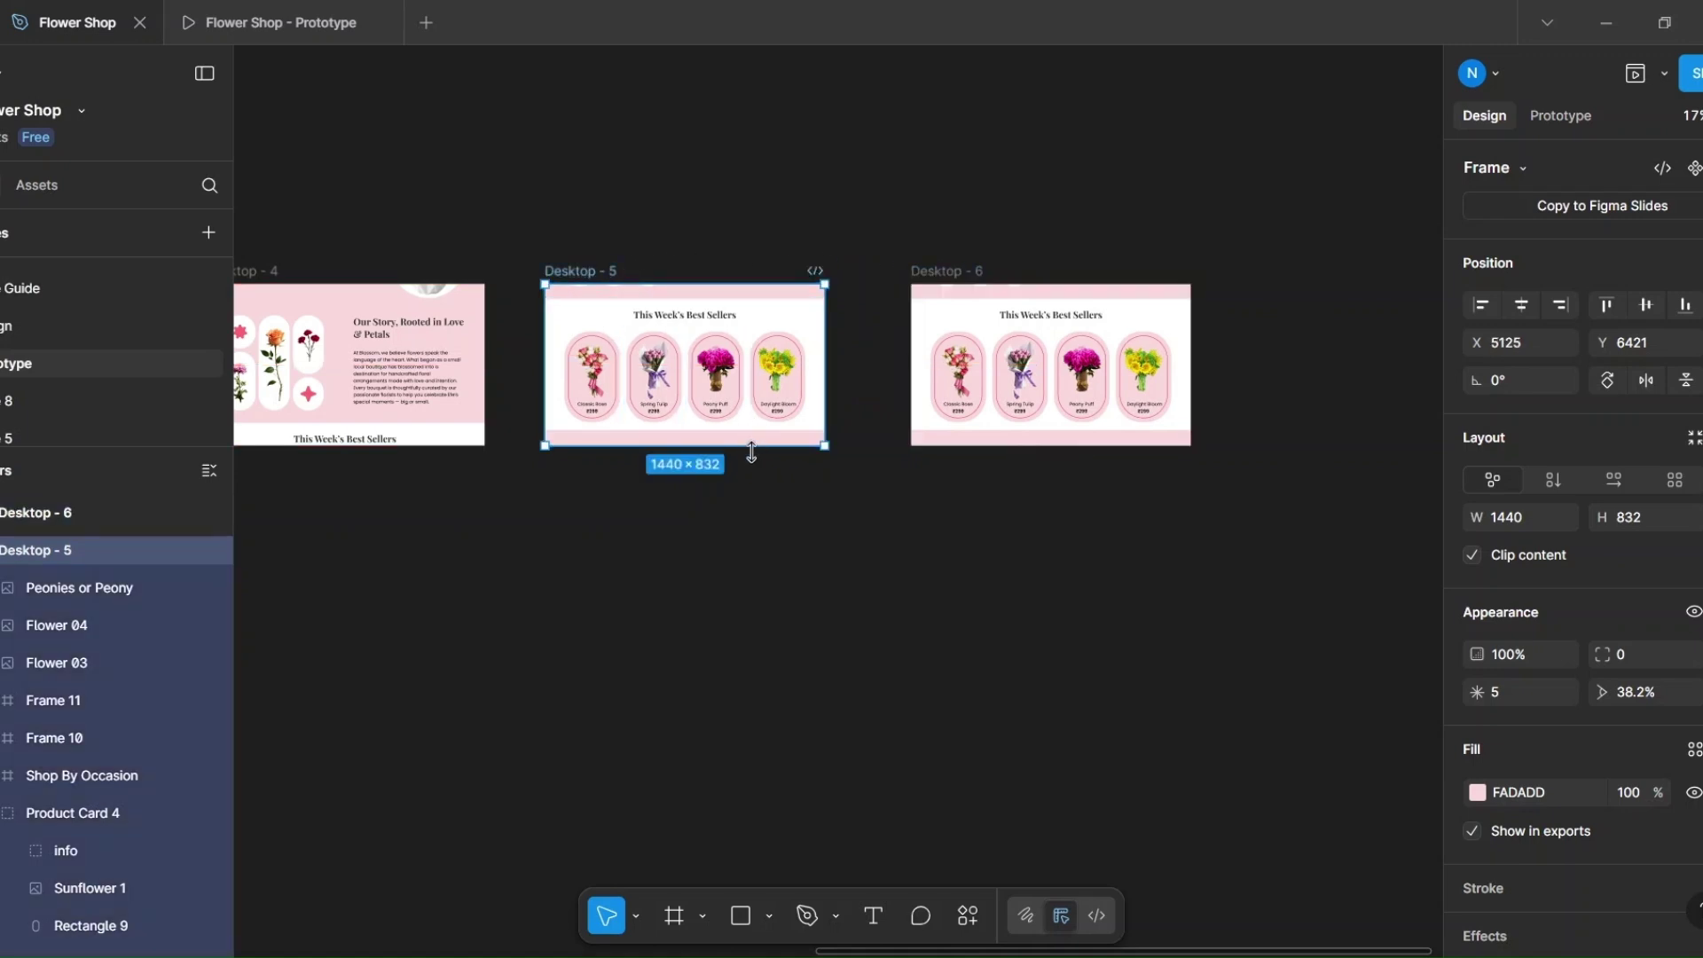
{"action": "left_click_drag", "start_coordinate": [749, 447], "coordinate": [745, 614]}
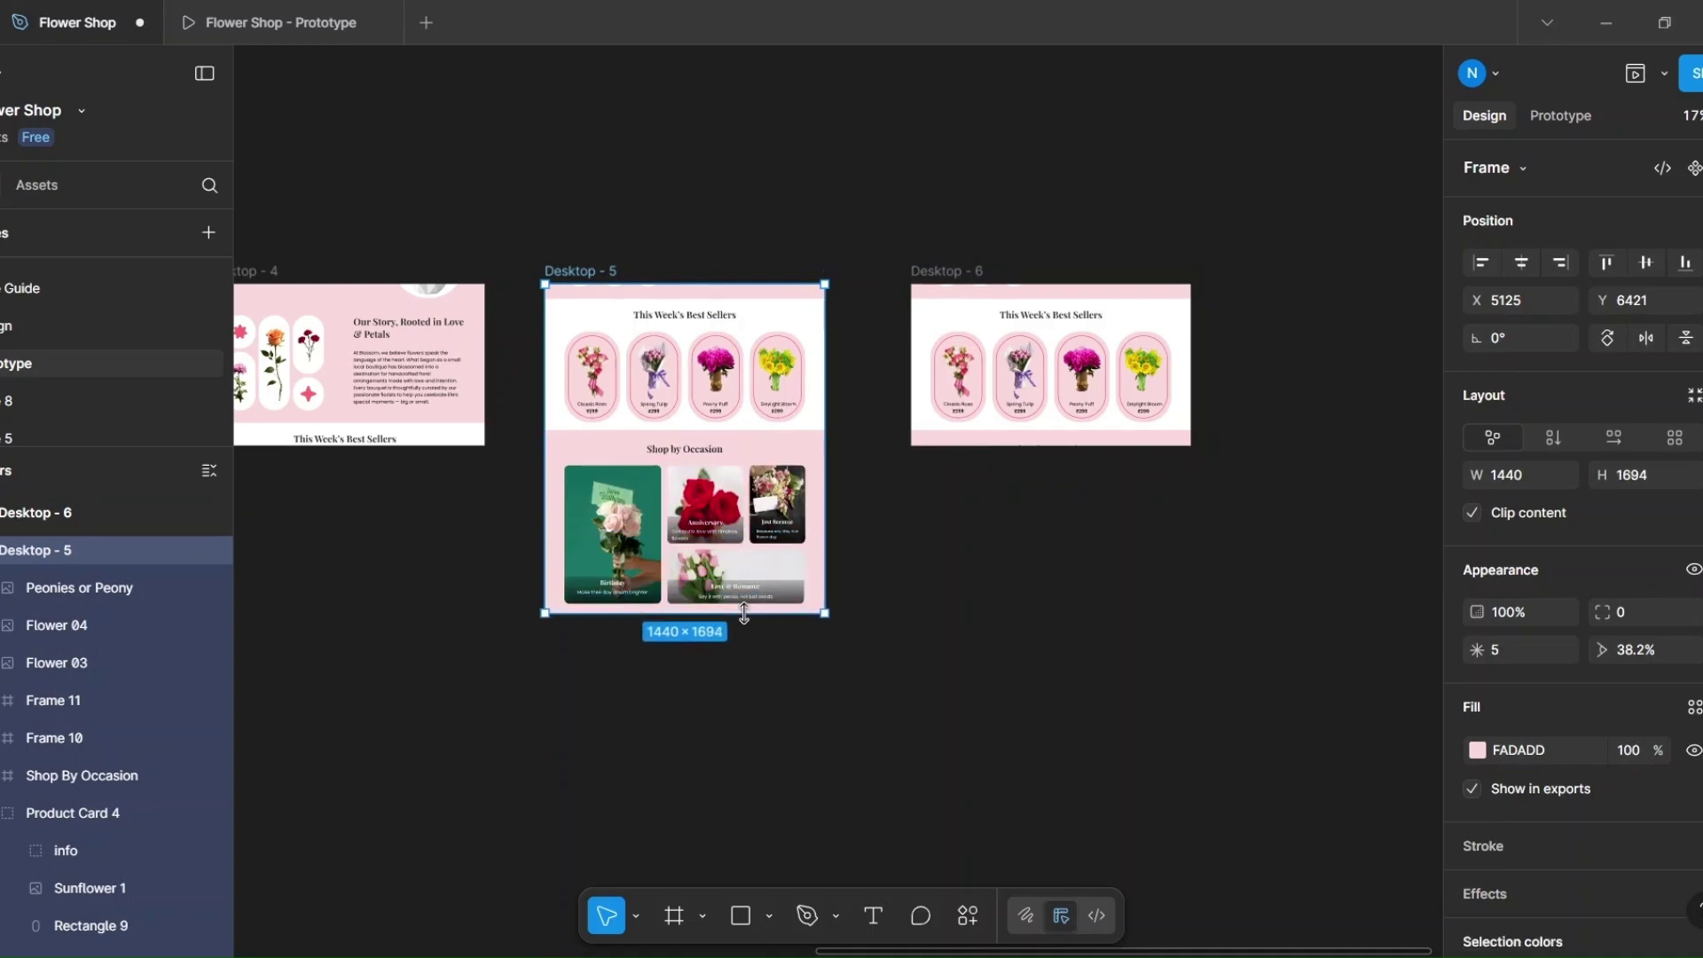
{"action": "scroll", "coordinate": [654, 565], "scroll_direction": "up", "scroll_amount": 5}
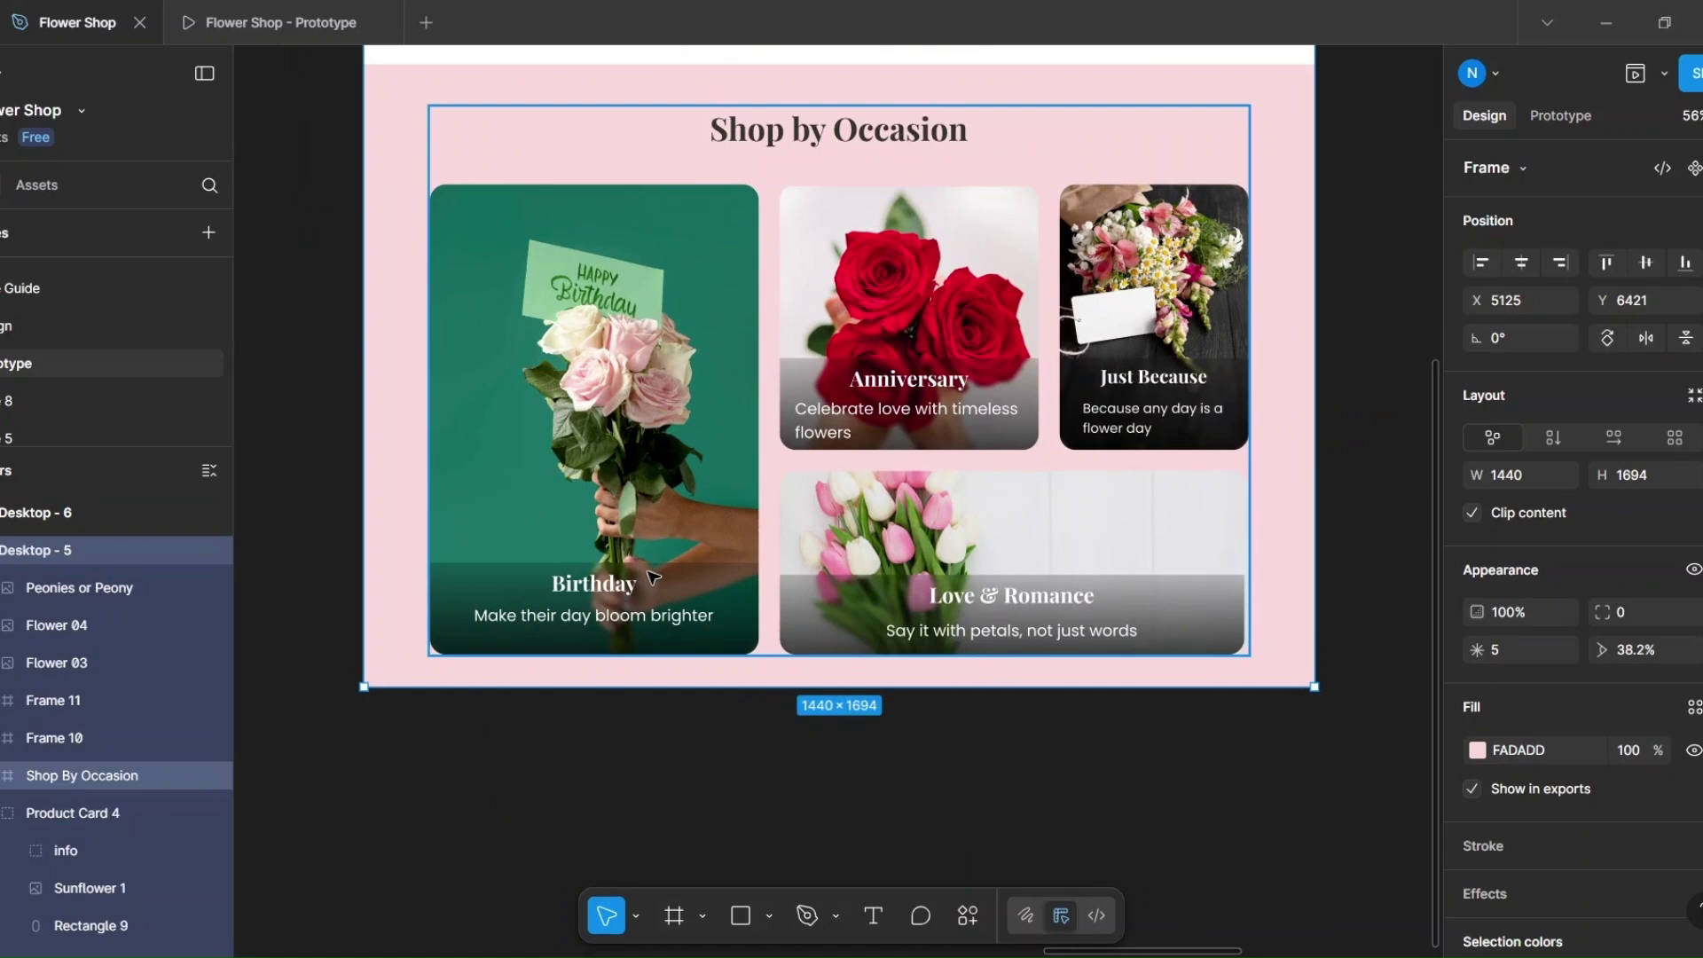
Step: Shrink the Birthday card toward its top-left corner to about 184 wide and set its caption group's opacity to 0%
{"action": "left_click", "coordinate": [654, 577]}
{"action": "left_click", "coordinate": [652, 480]}
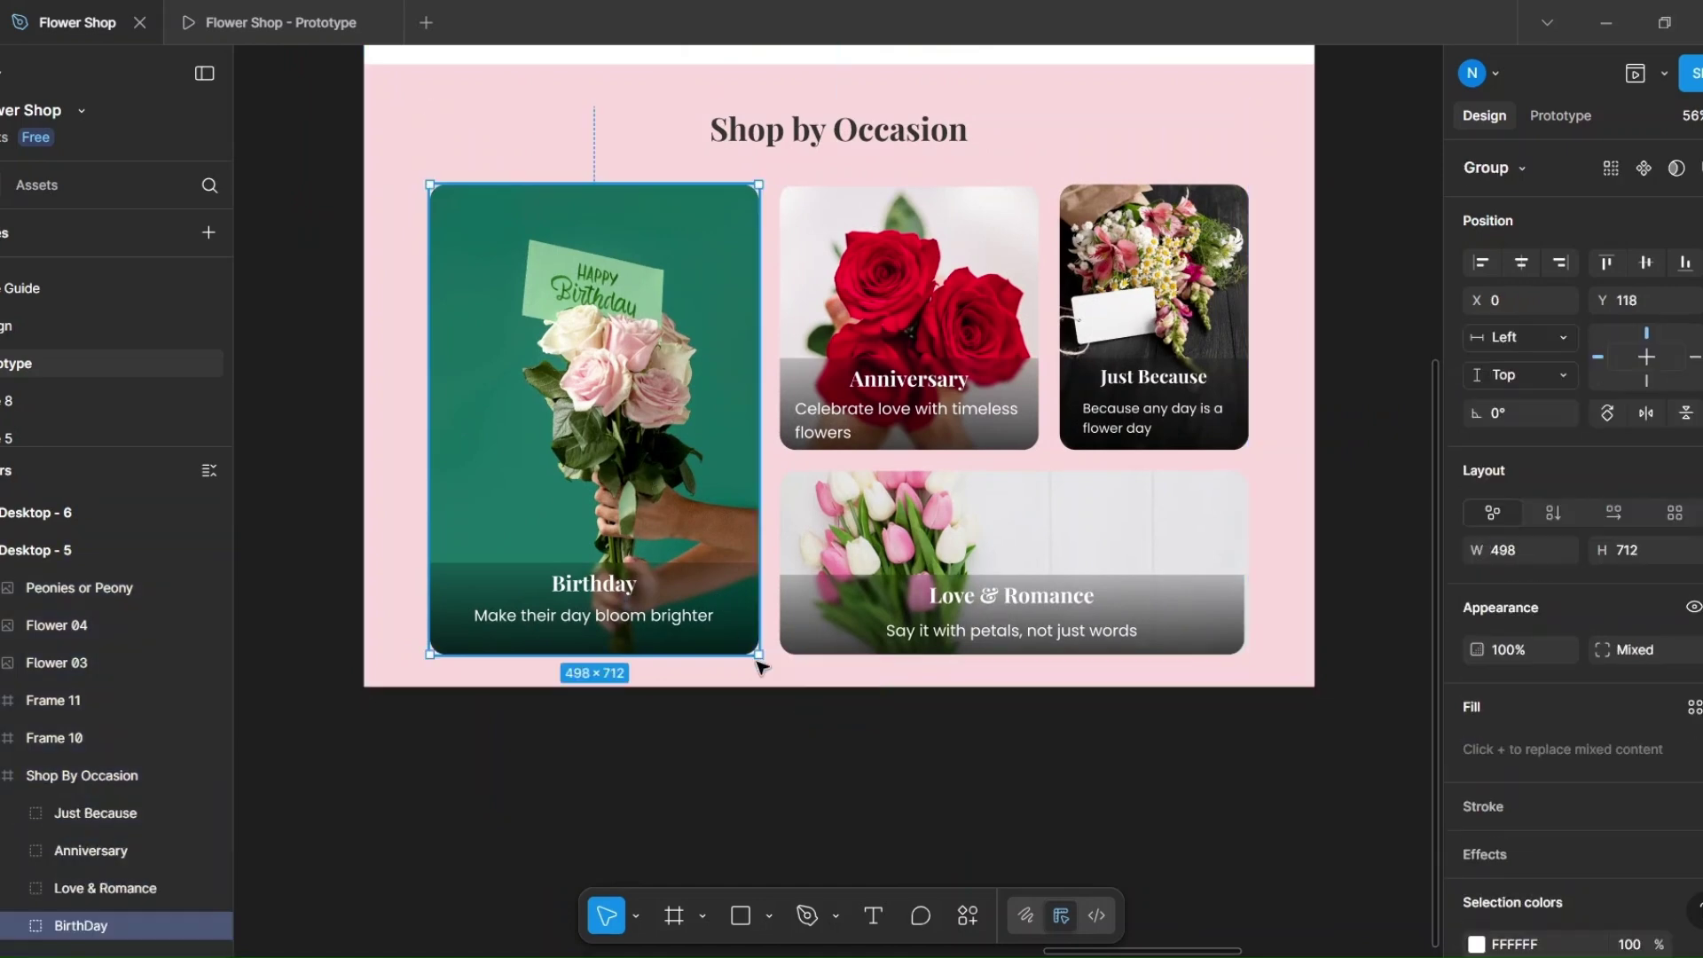
{"action": "left_click_drag", "start_coordinate": [739, 628], "coordinate": [517, 341]}
{"action": "double_click", "coordinate": [517, 340]}
{"action": "left_click", "coordinate": [1522, 655]}
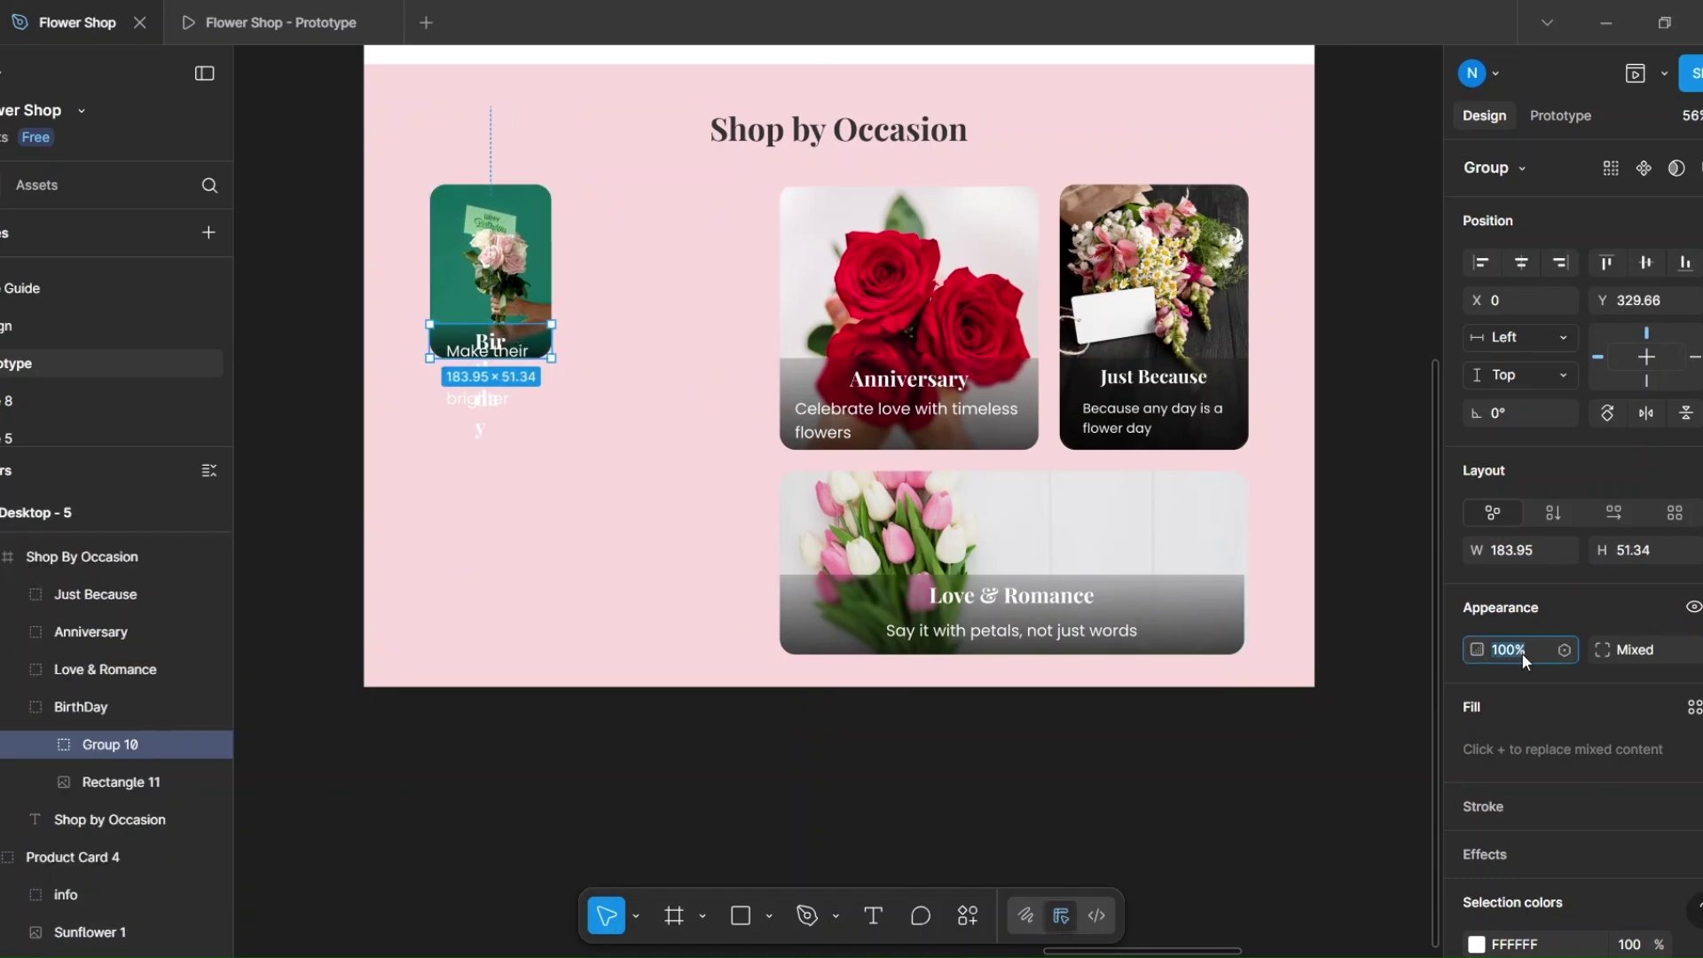
Step: Set the opacity of the caption groups in the Love & Romance and Anniversary cards to 0%
{"action": "left_click", "coordinate": [913, 634]}
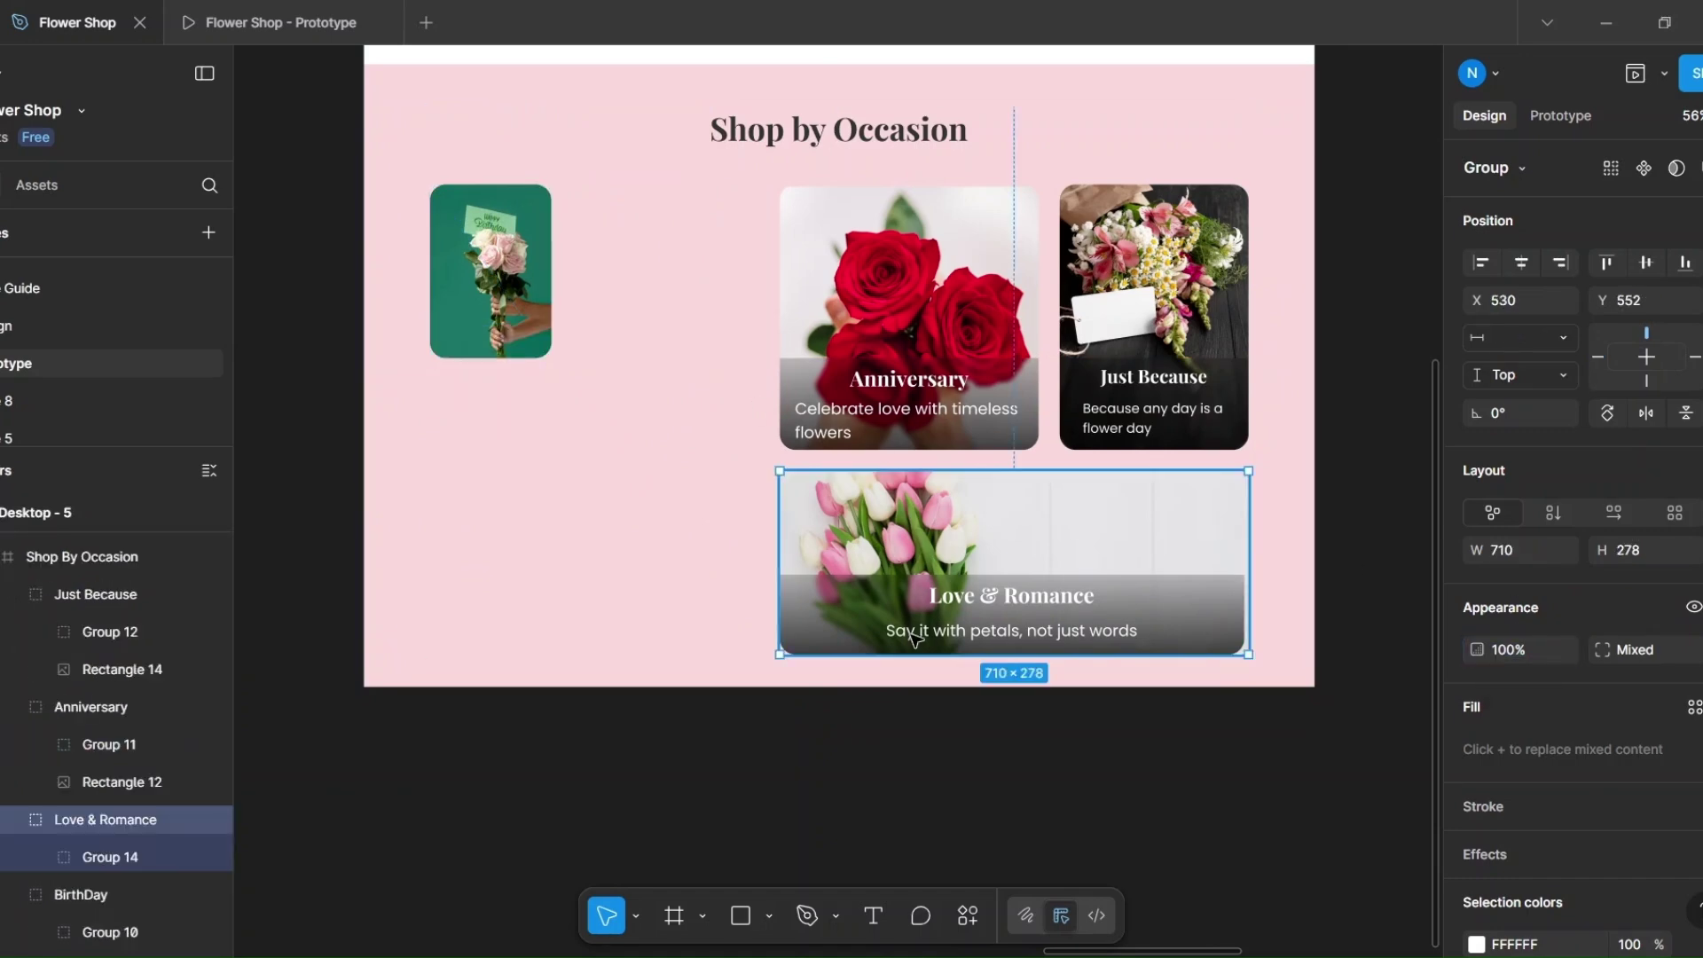
{"action": "double_click", "coordinate": [863, 600]}
{"action": "double_click", "coordinate": [862, 600]}
{"action": "left_click", "coordinate": [994, 417], "text": "shift"}
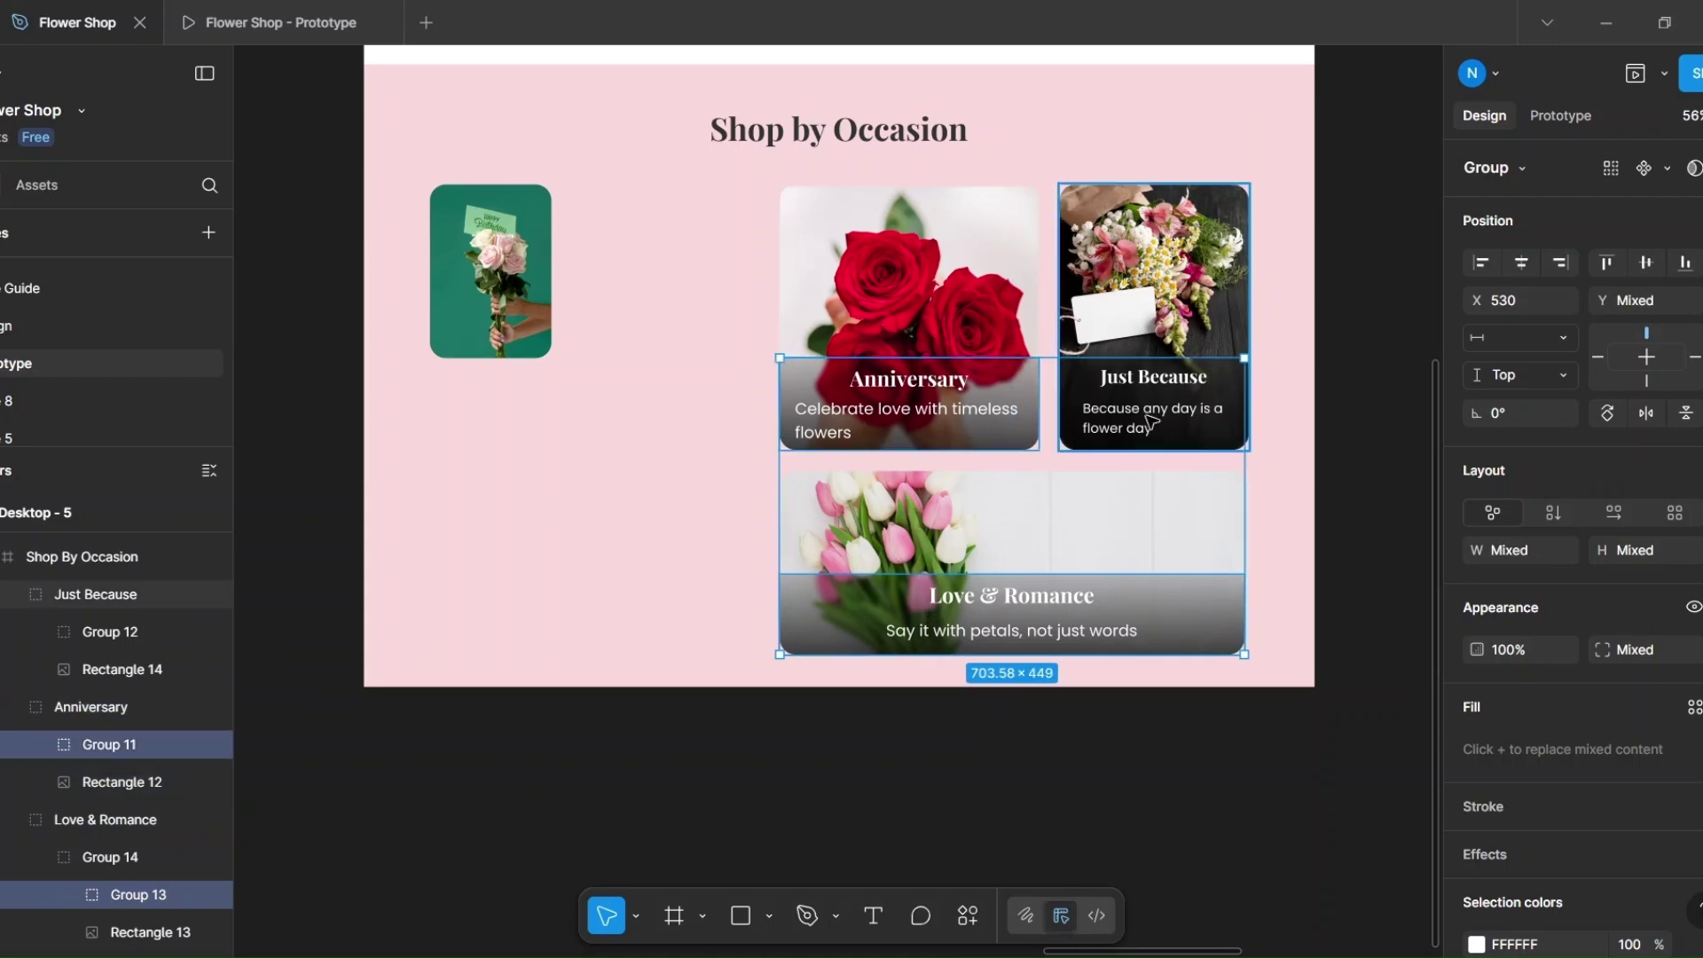
{"action": "left_click", "coordinate": [1536, 654]}
{"action": "type", "text": "0"}
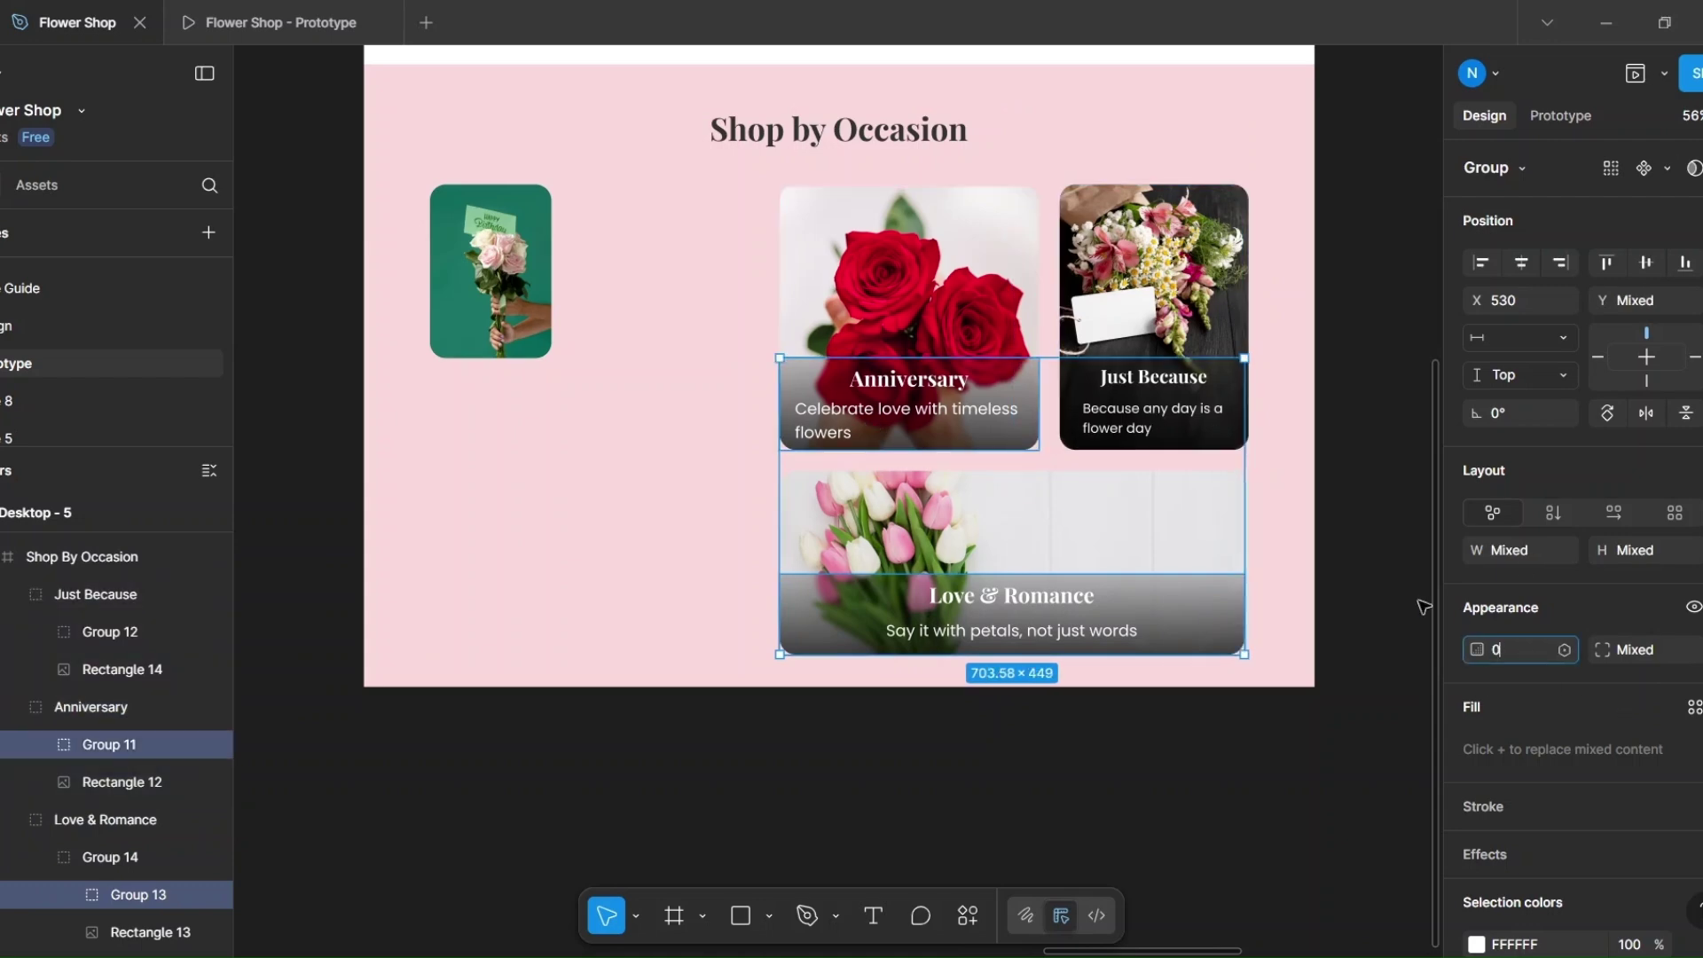
{"action": "key", "text": "Return"}
{"action": "key", "text": "Escape"}
Step: Shrink the Anniversary and Just Because cards toward their top-right corners, making Just Because about 68 × 96
{"action": "left_click", "coordinate": [985, 346]}
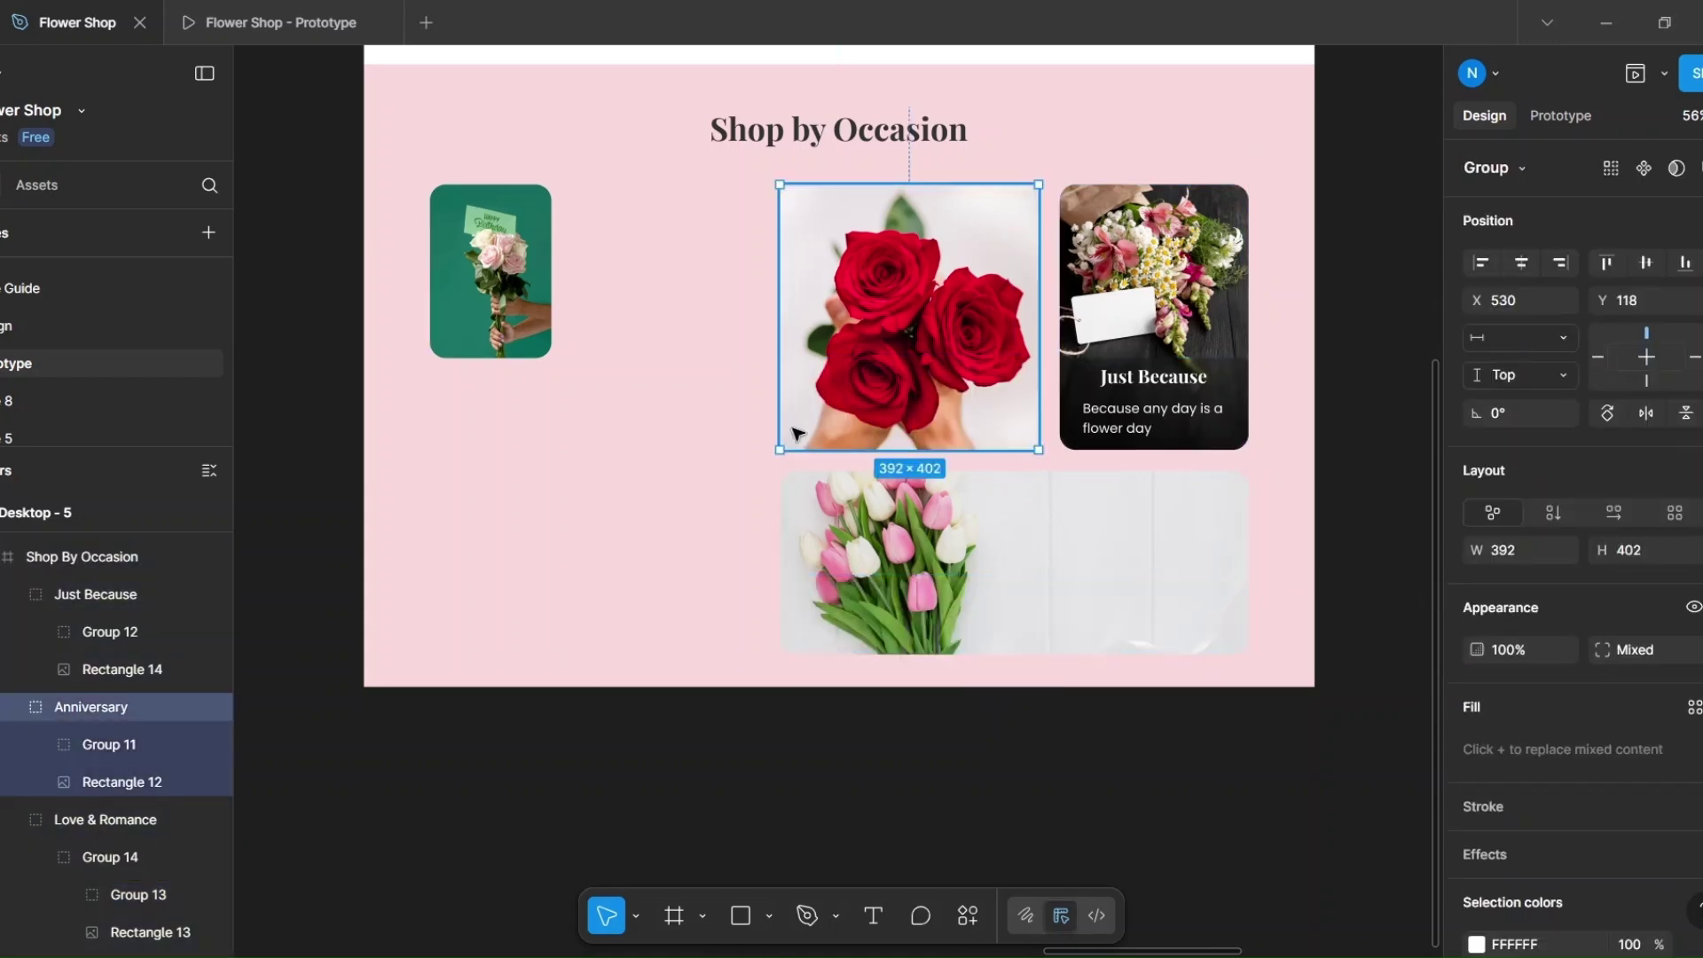
{"action": "left_click_drag", "start_coordinate": [781, 448], "coordinate": [973, 265]}
{"action": "left_click", "coordinate": [1102, 342]}
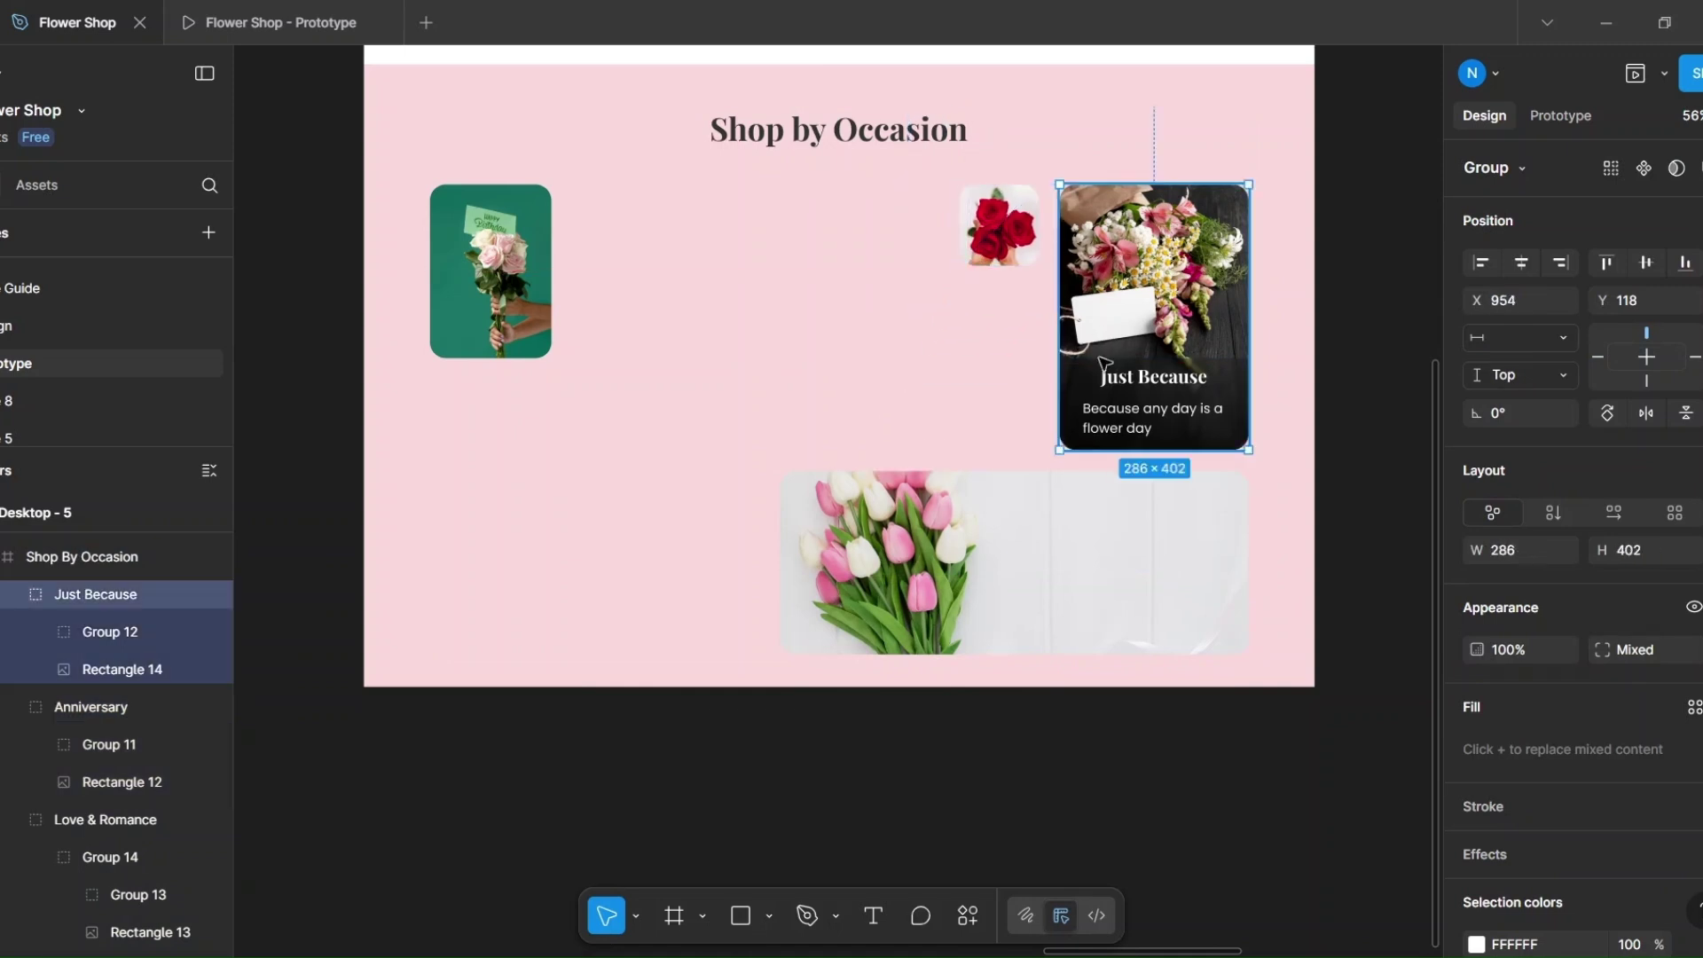
{"action": "left_click_drag", "start_coordinate": [1065, 454], "coordinate": [1204, 251]}
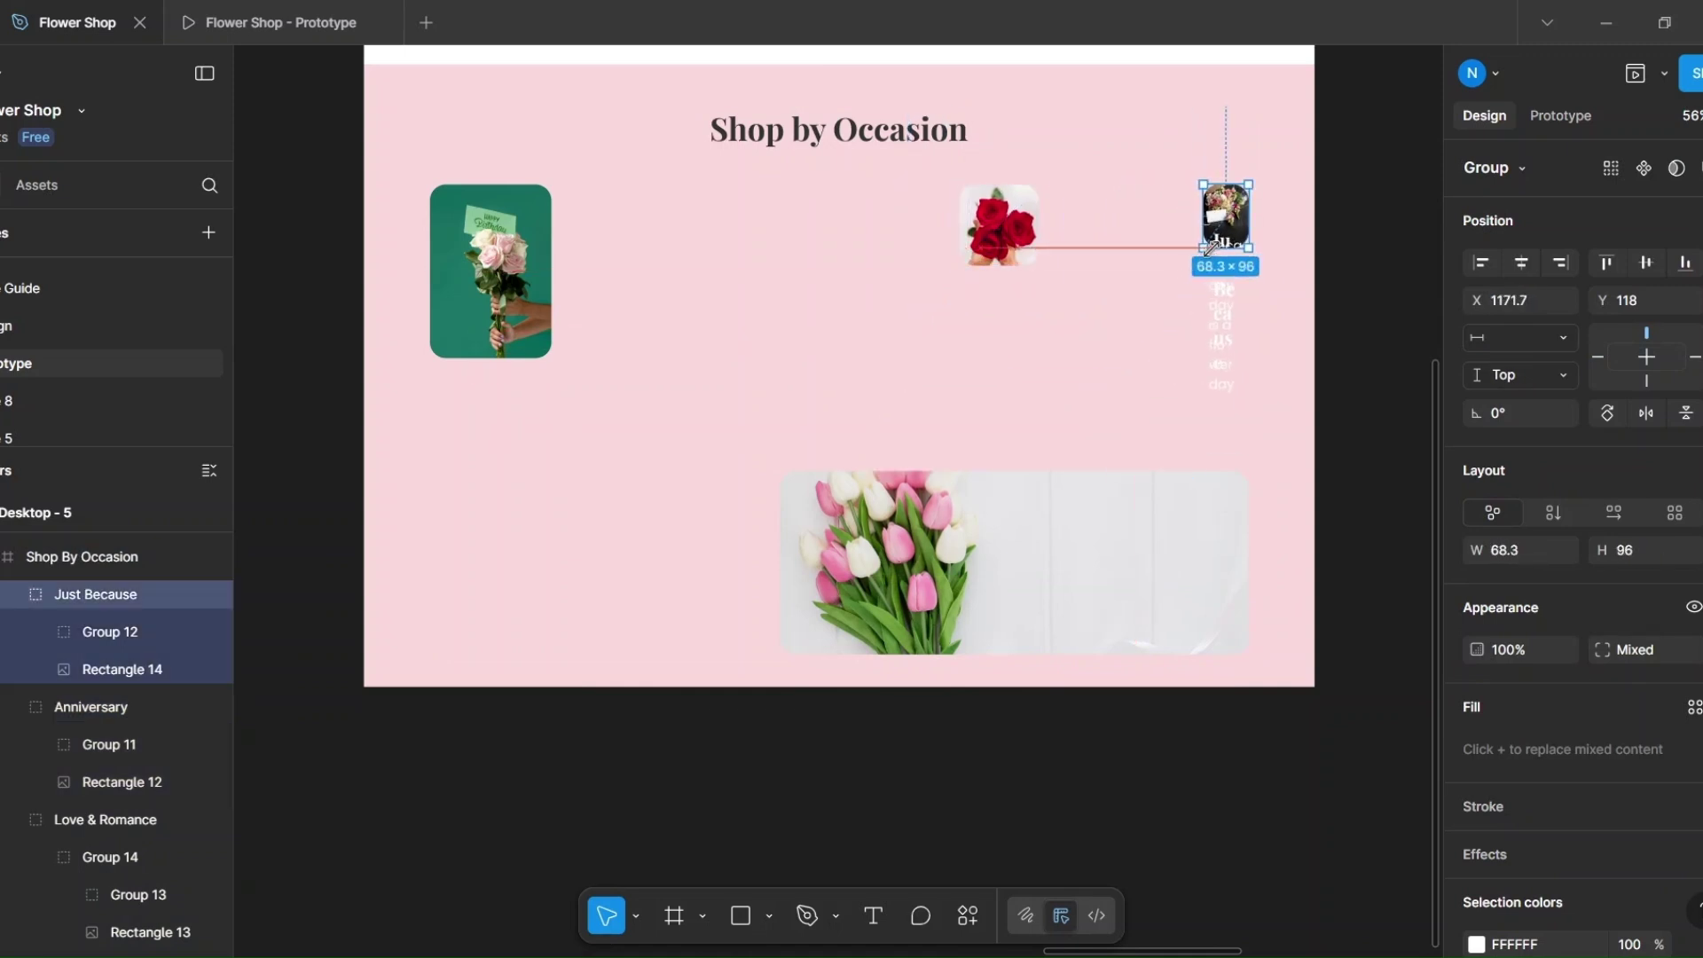
Step: Set the opacity of the Just Because card's caption group to 0%
{"action": "double_click", "coordinate": [1224, 238]}
{"action": "left_click", "coordinate": [1513, 648]}
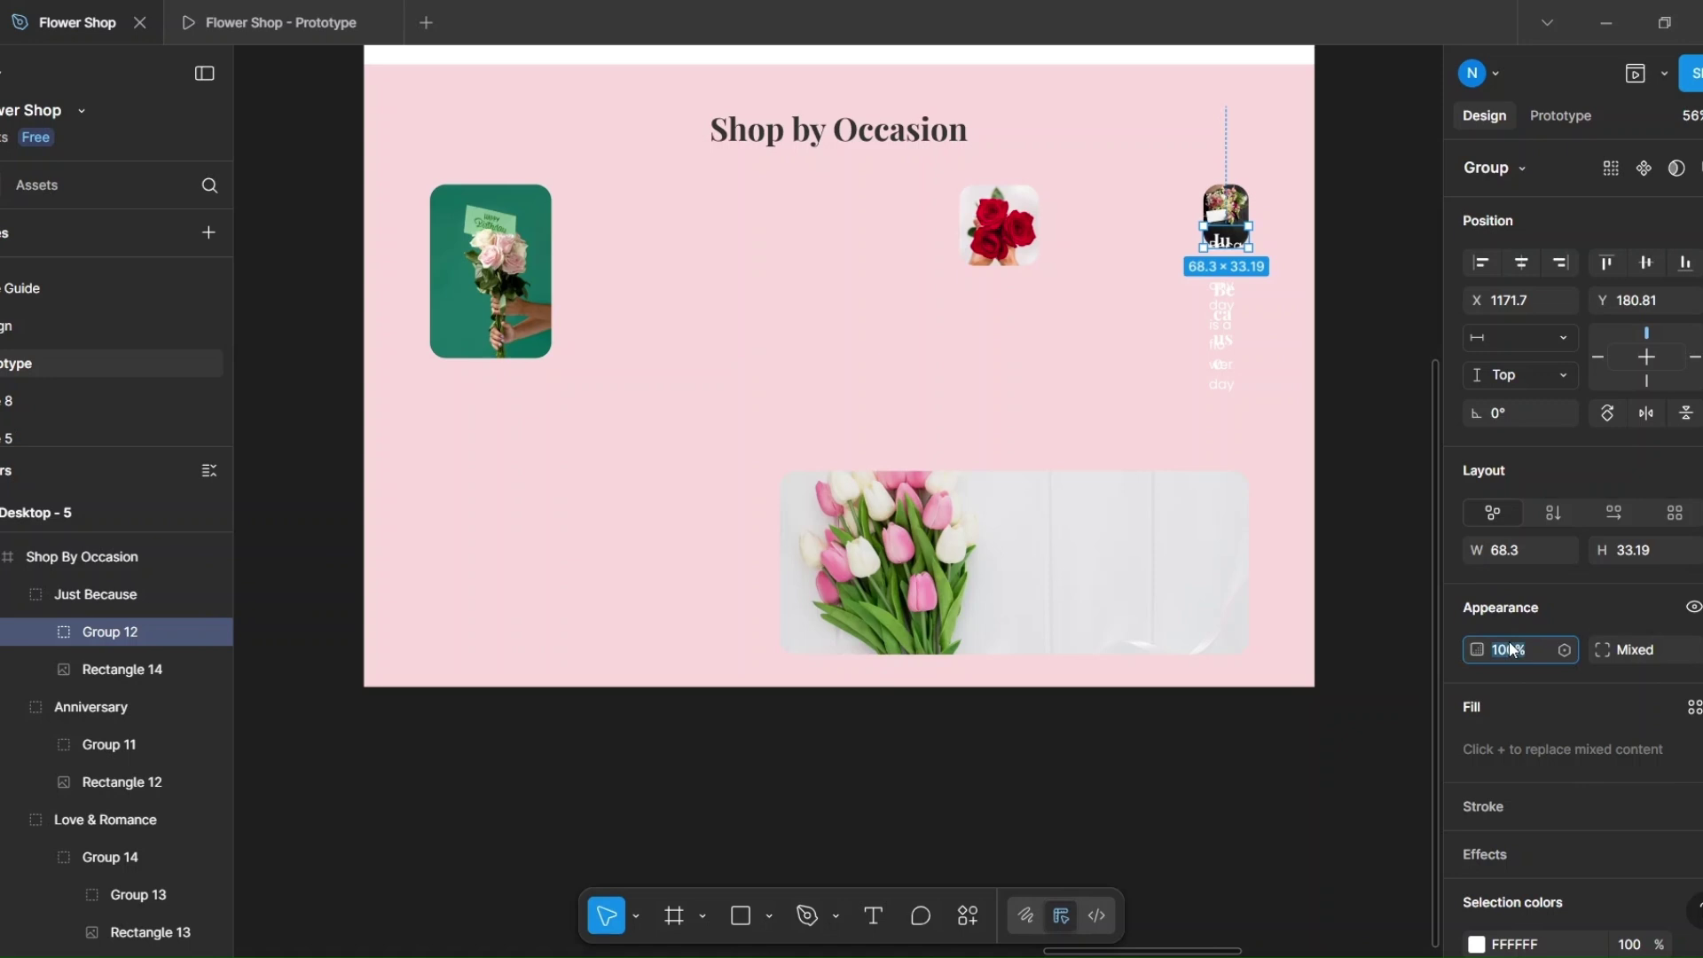
{"action": "type", "text": "0"}
{"action": "key", "text": "Return"}
Step: Shrink the Love & Romance card toward its top-right corner to about 112 × 34
{"action": "left_click", "coordinate": [1041, 514]}
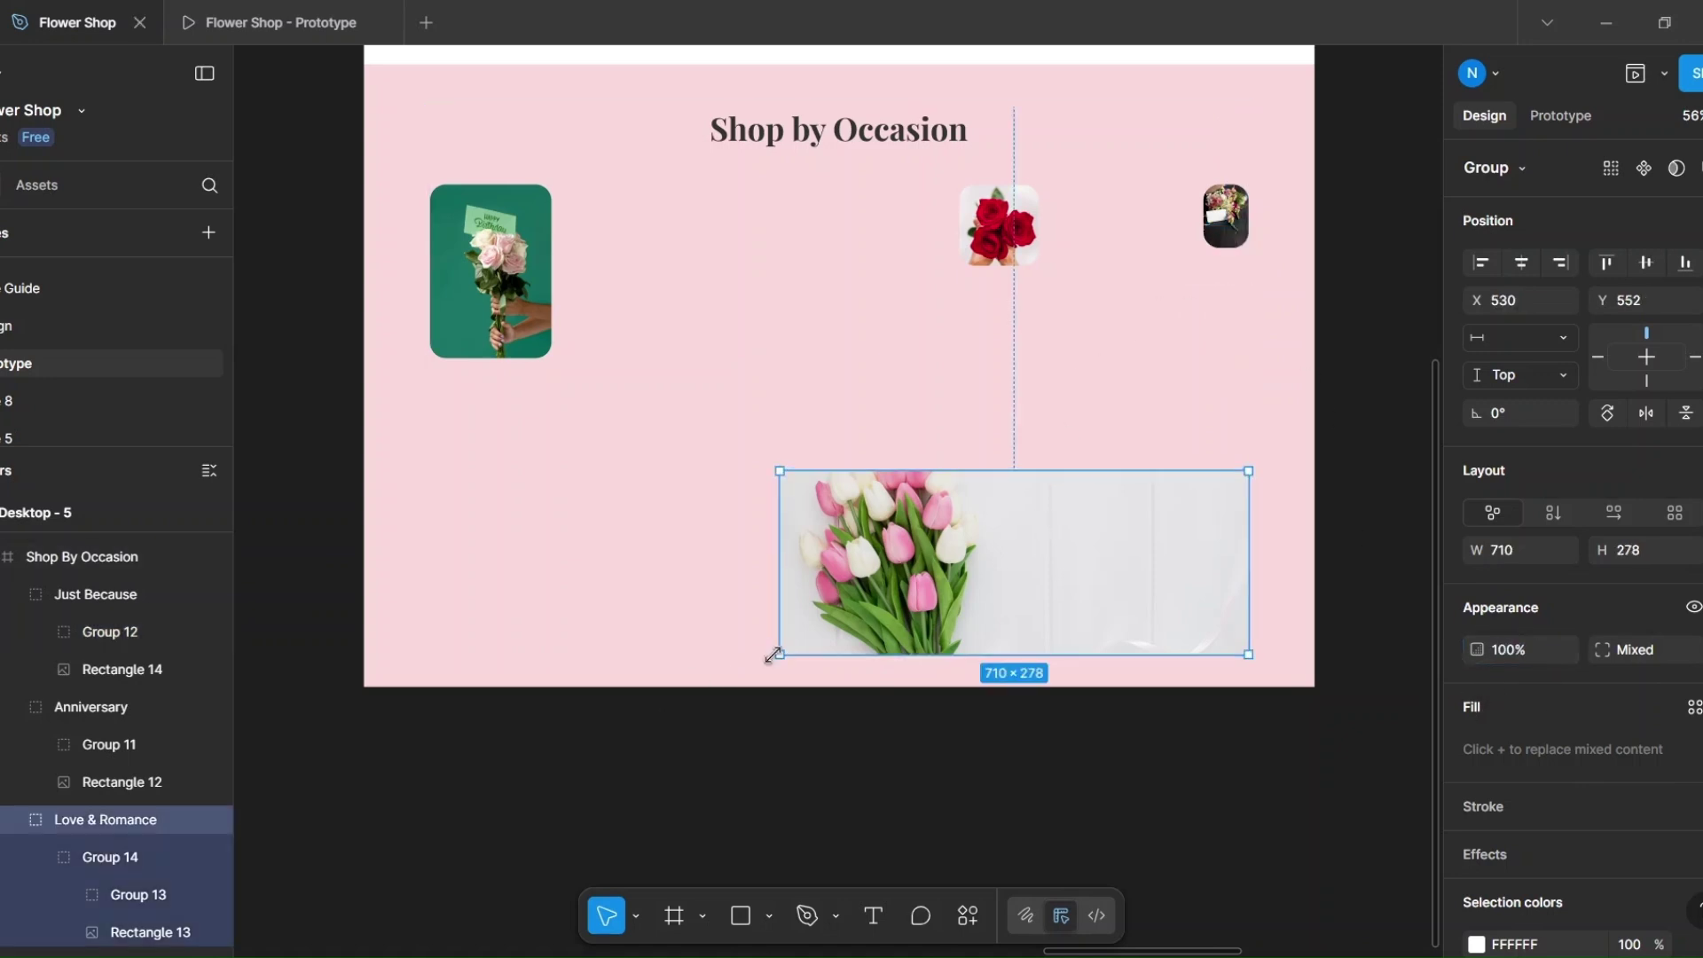
{"action": "left_click_drag", "start_coordinate": [772, 656], "coordinate": [1176, 494]}
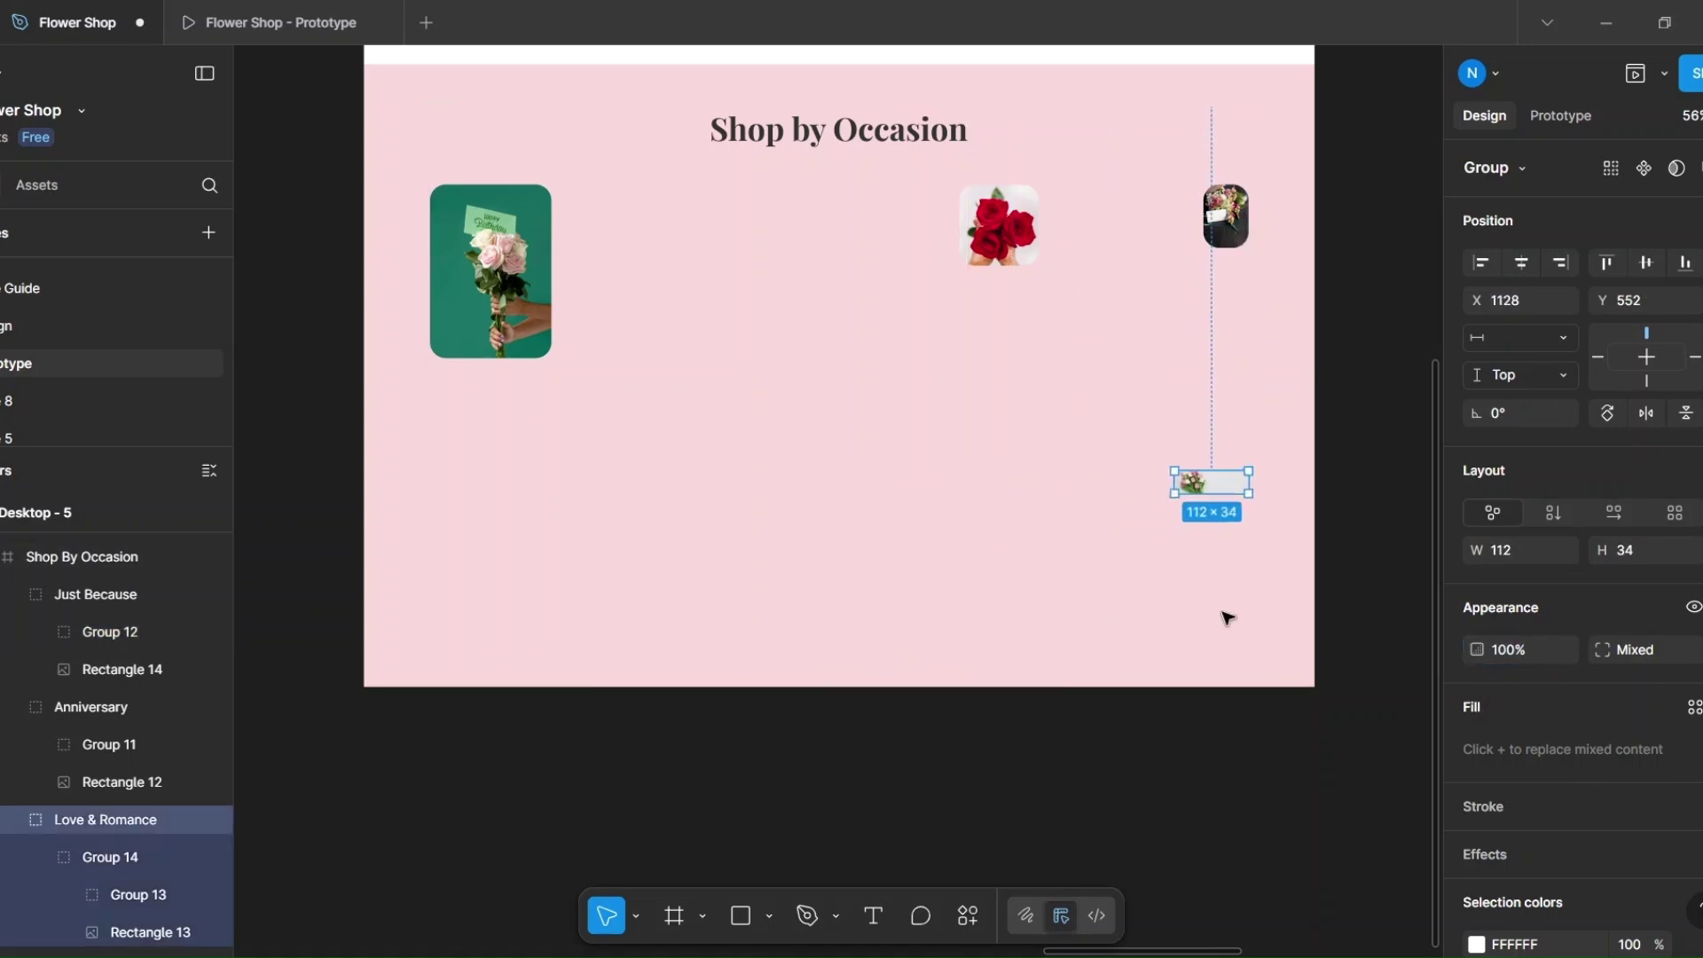
{"action": "left_click", "coordinate": [1232, 733]}
Step: Shorten the Desktop - 5 frame back to a height of 832, matching the neighbouring frames
{"action": "scroll", "coordinate": [1131, 557], "scroll_direction": "down", "scroll_amount": 5}
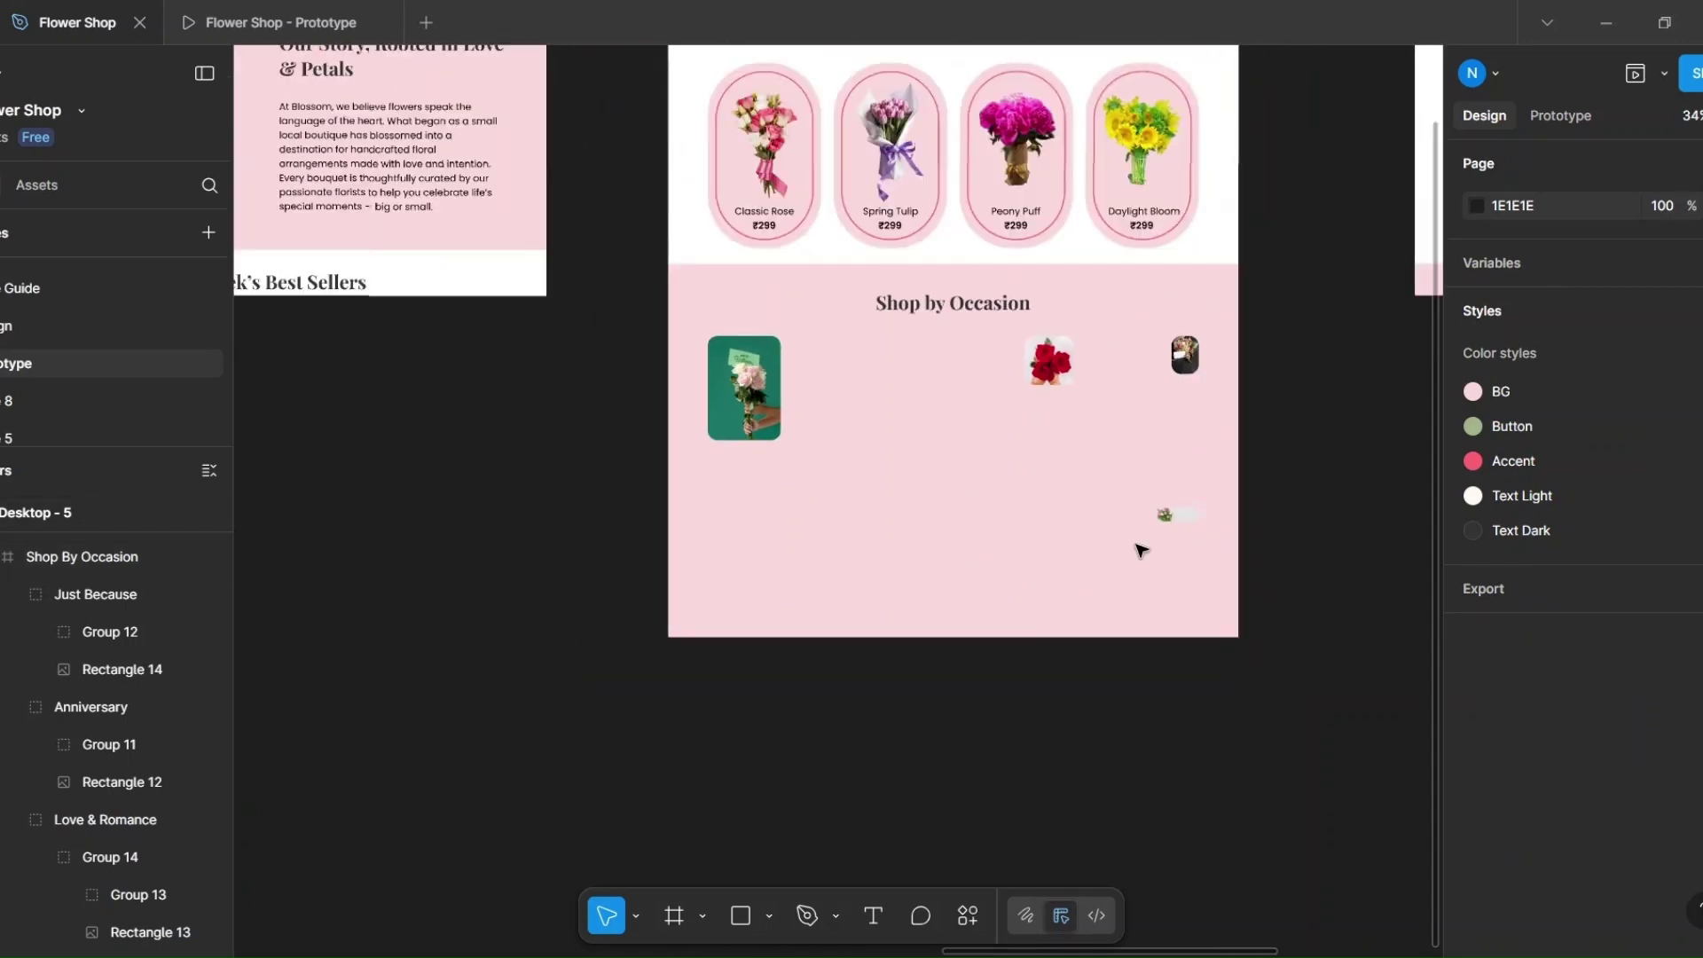
{"action": "scroll", "coordinate": [1138, 550], "scroll_direction": "down", "scroll_amount": 5}
{"action": "left_click", "coordinate": [910, 232]}
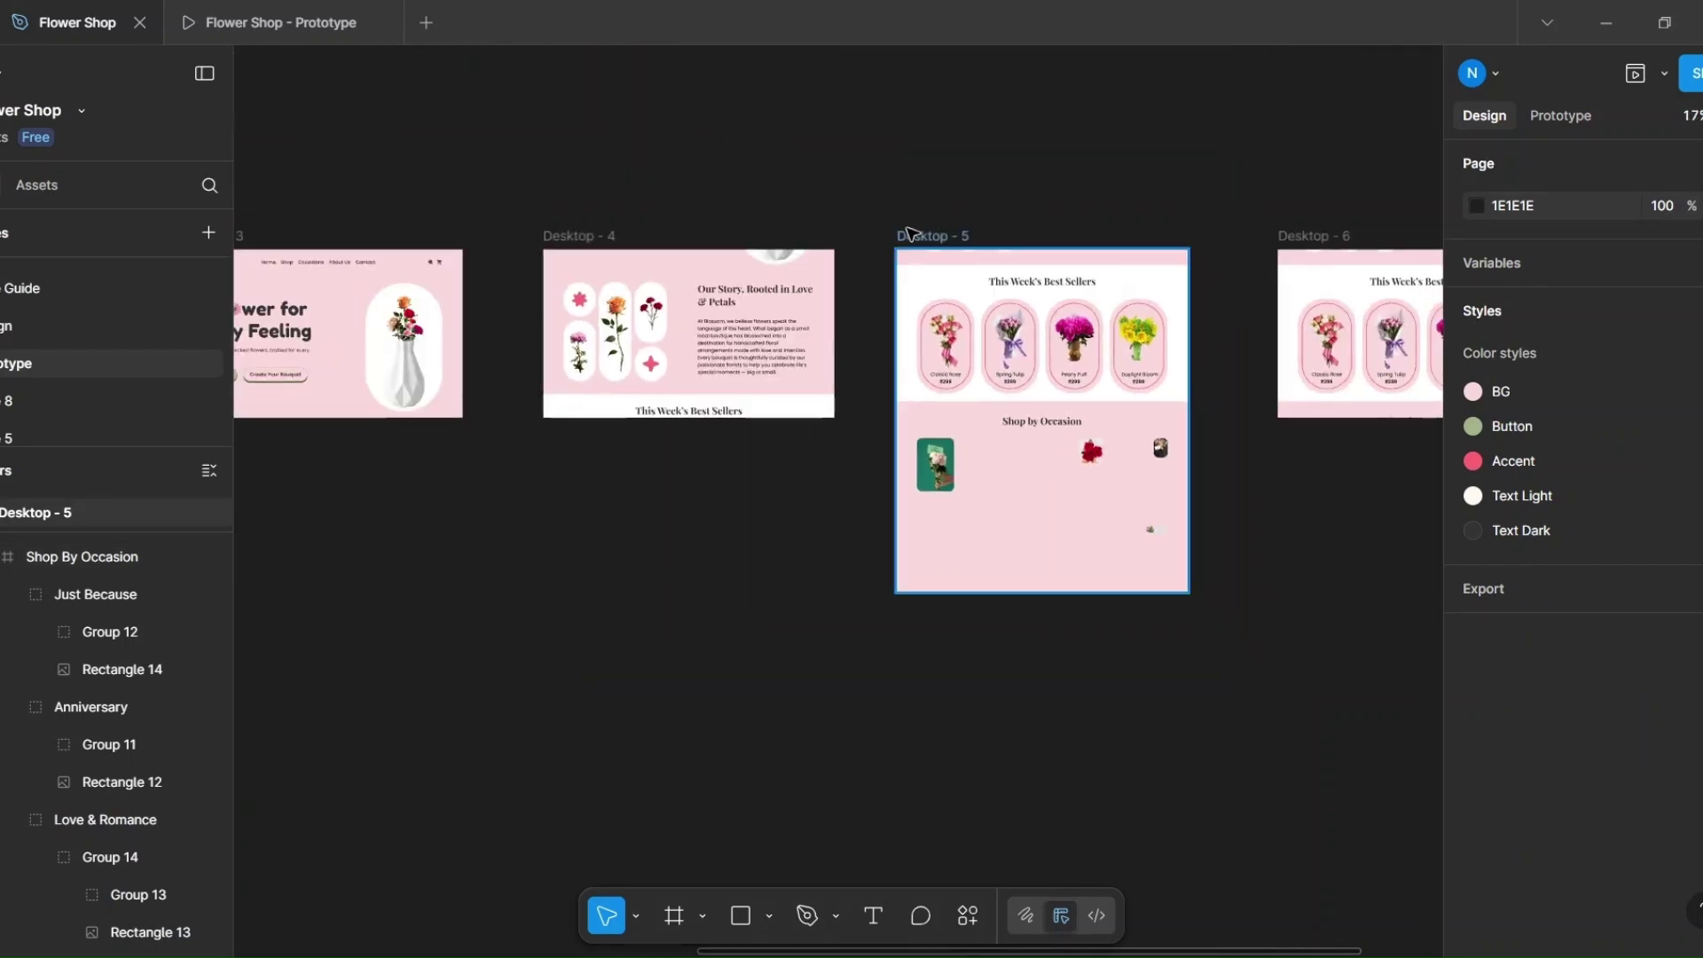
{"action": "left_click", "coordinate": [909, 232]}
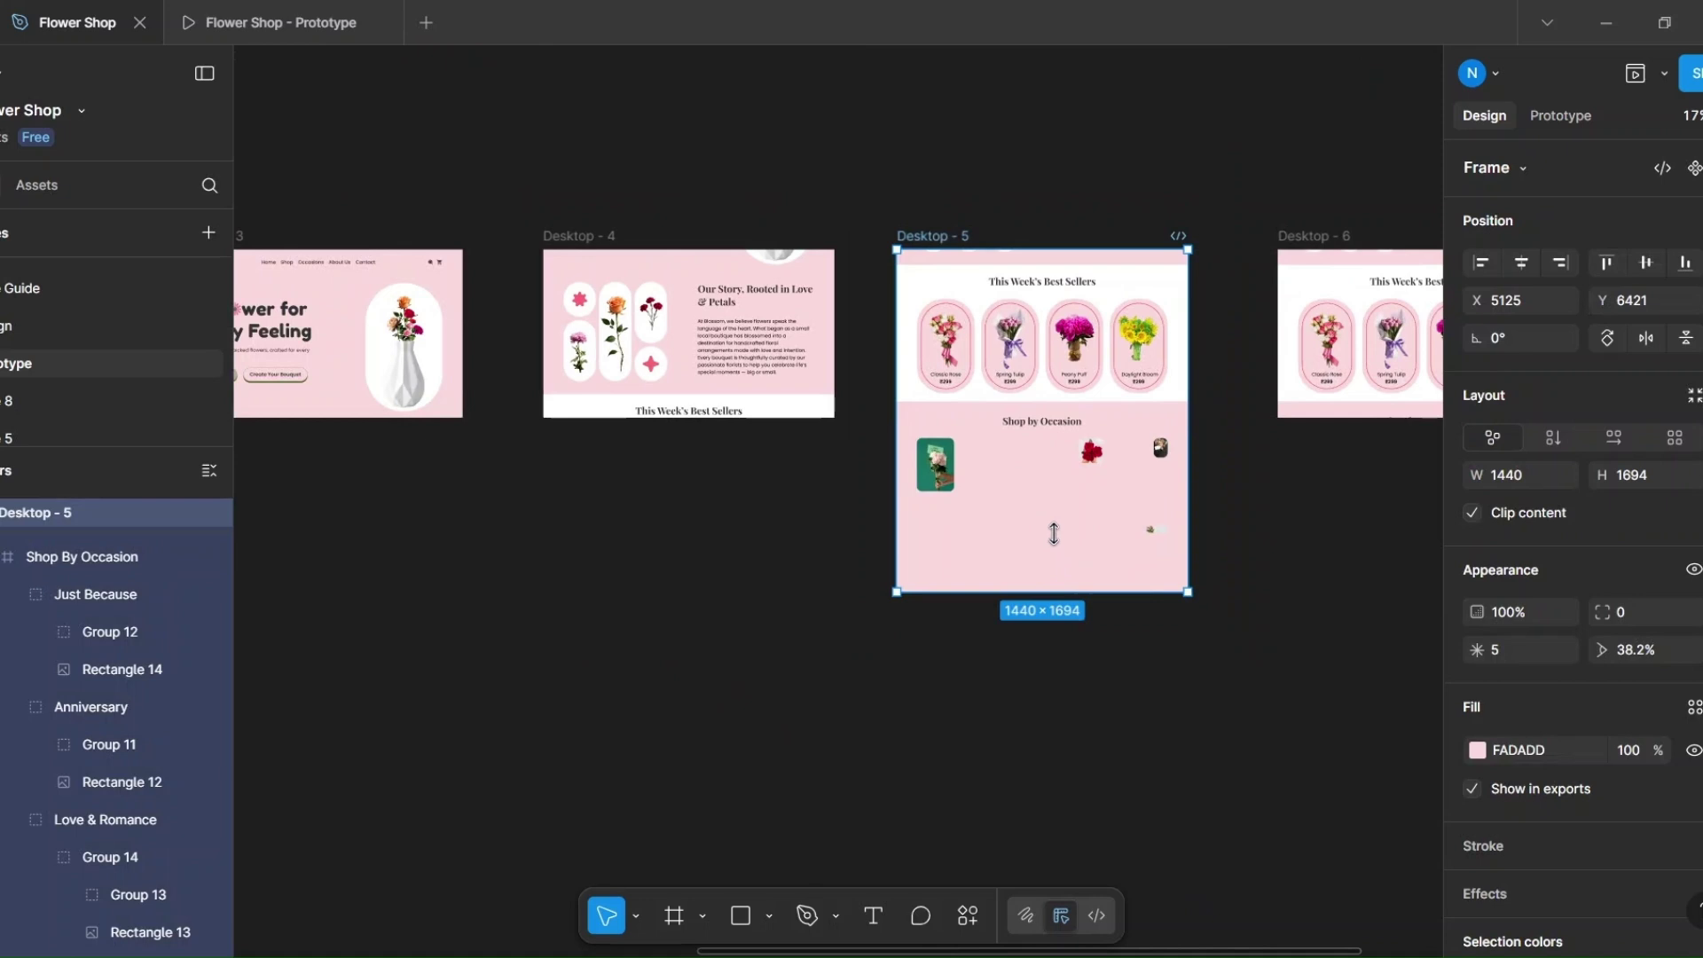
{"action": "left_click_drag", "start_coordinate": [1054, 533], "coordinate": [1049, 419]}
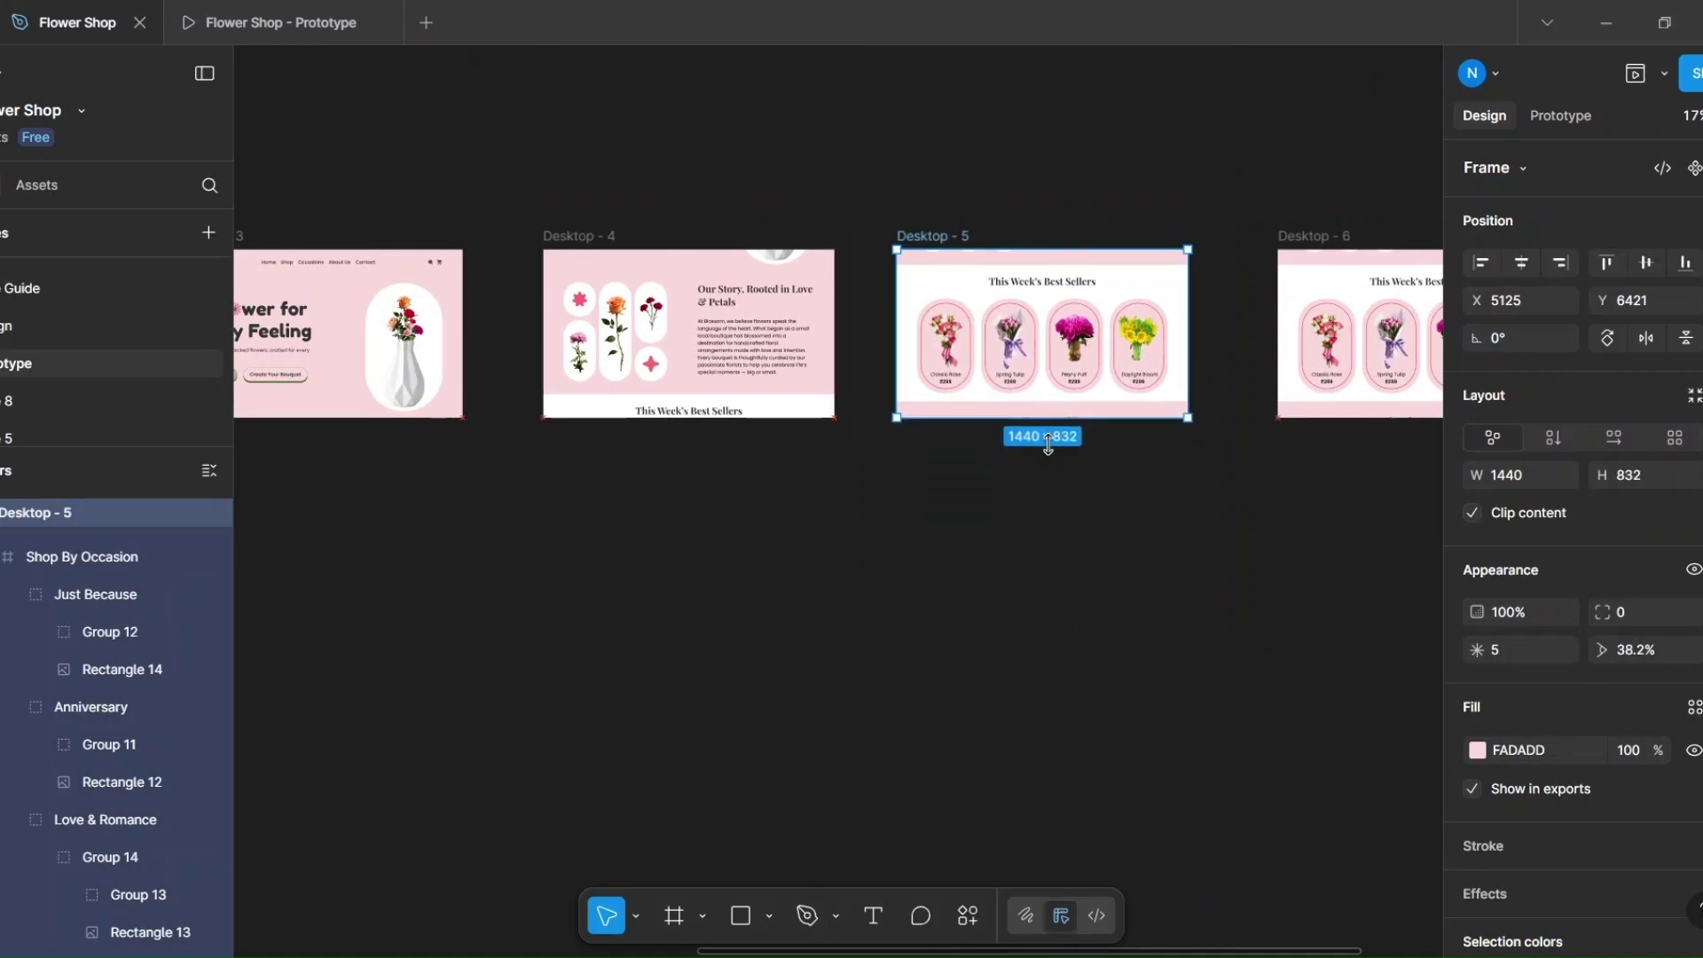
Step: Shift all content inside the Desktop - 6 frame upward until the Shop by Occasion section with its four cards fills the frame
{"action": "left_click_drag", "start_coordinate": [1117, 497], "coordinate": [599, 529]}
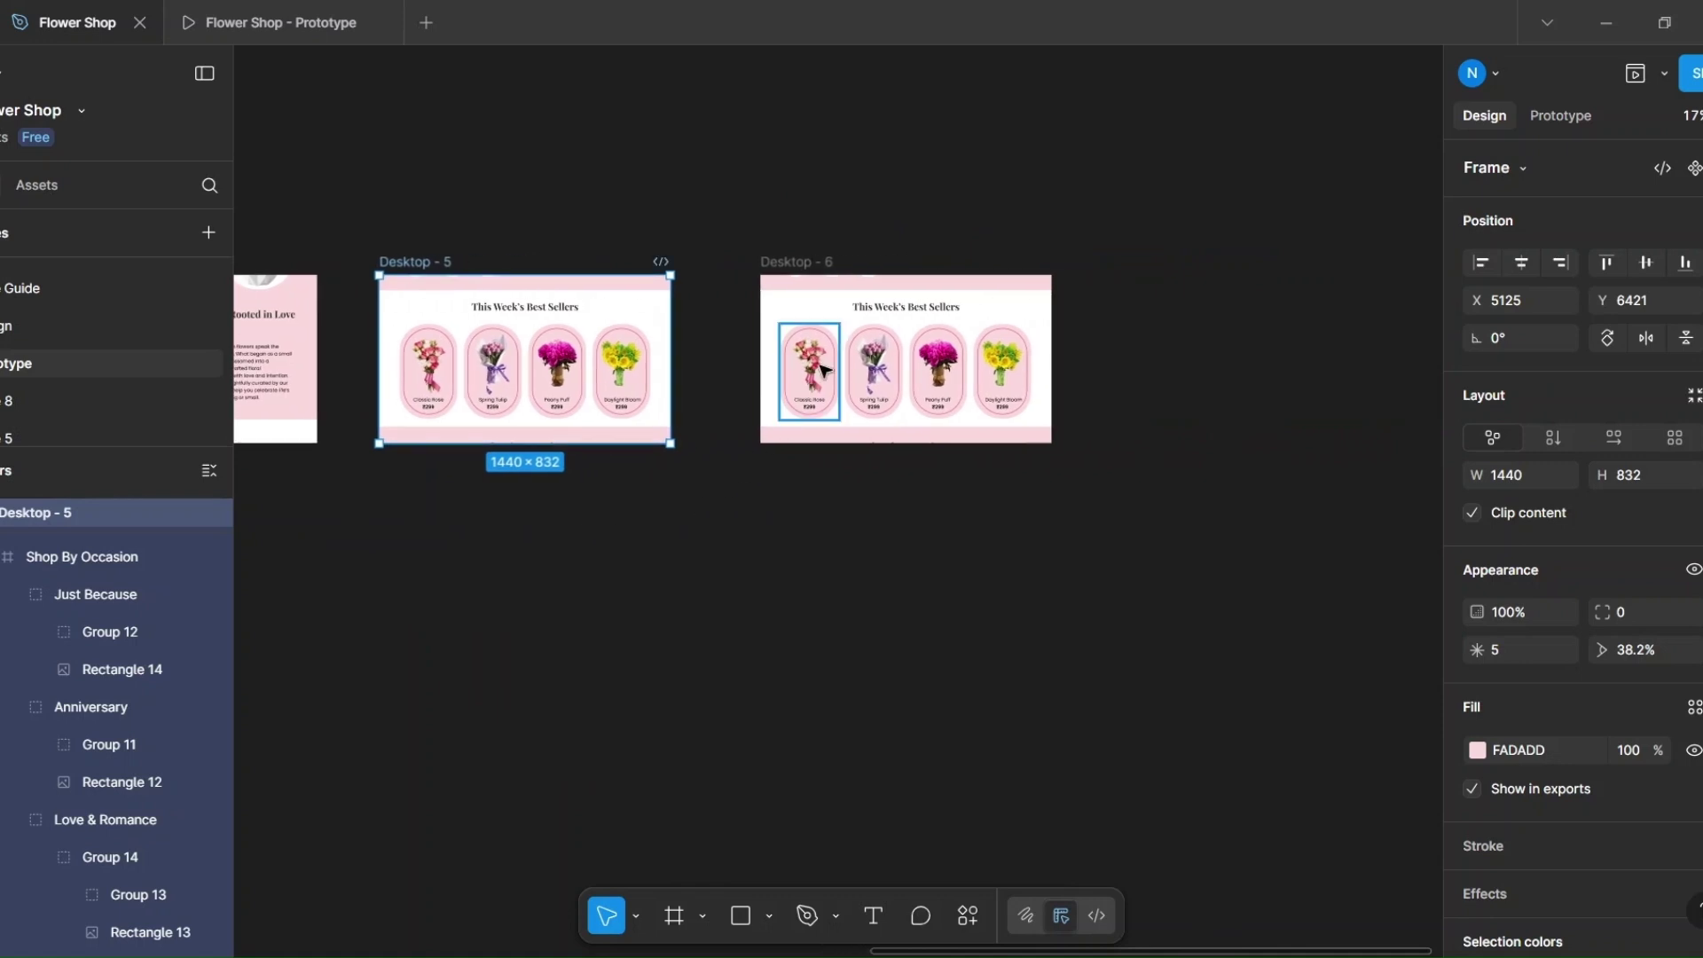
{"action": "left_click", "coordinate": [858, 341]}
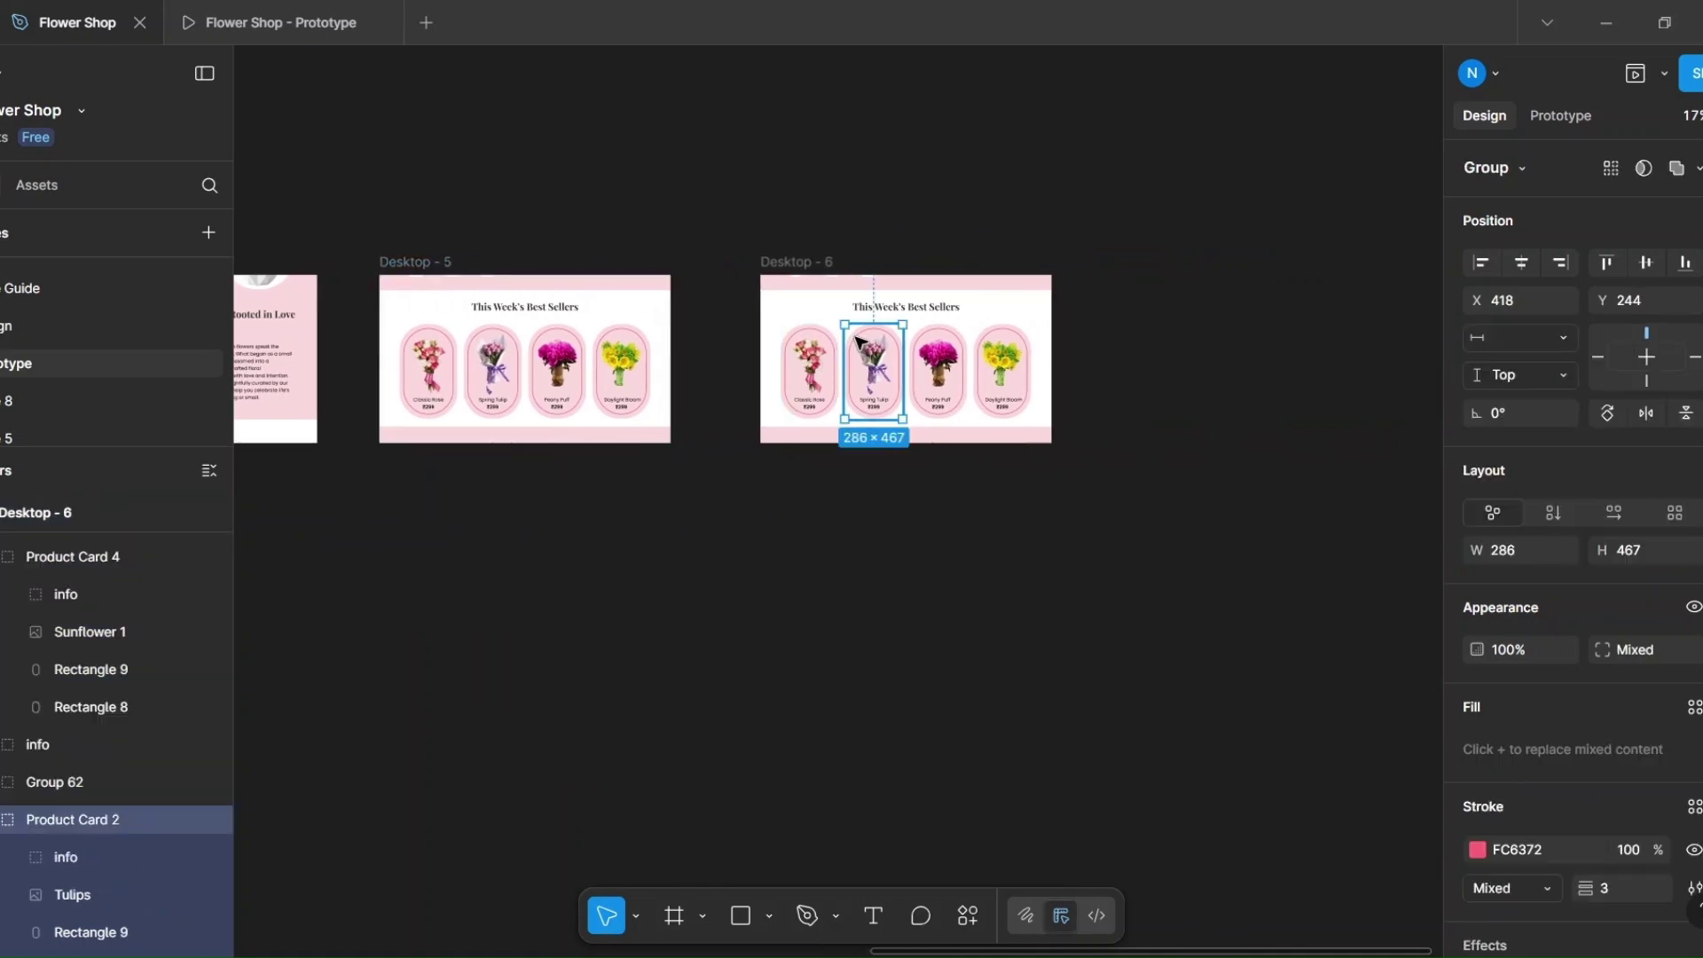
{"action": "key", "text": "ctrl+a"}
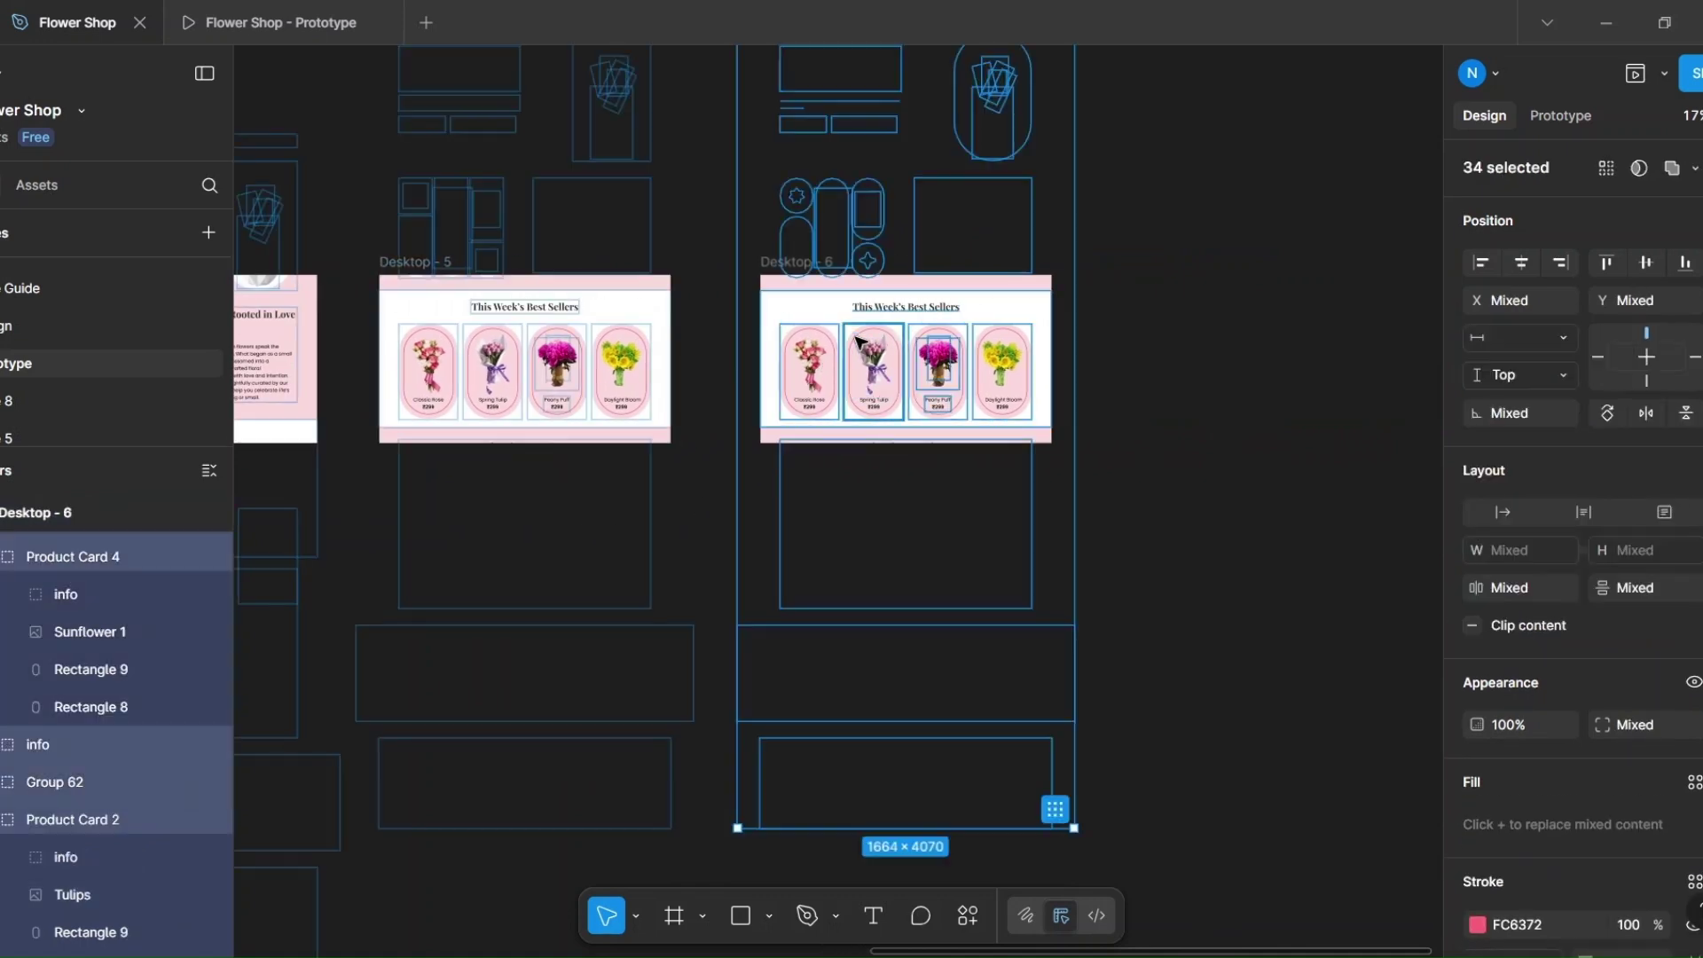
{"action": "key", "text": "shift+Up"}
{"action": "key", "text": "shift+Up"}
{"action": "key", "text": "shift+Up"}
{"action": "key", "text": "shift+Up"}
{"action": "key", "text": "shift+Up"}
{"action": "key", "text": "shift+Up"}
{"action": "key", "text": "shift+Up"}
{"action": "key", "text": "shift+Up"}
{"action": "key", "text": "shift+Up"}
{"action": "key", "text": "shift+Up"}
{"action": "key", "text": "shift+Up"}
{"action": "key", "text": "shift+Up"}
{"action": "key", "text": "shift+Up"}
{"action": "key", "text": "shift+Up"}
{"action": "key", "text": "shift+Up"}
{"action": "key", "text": "shift+Up"}
{"action": "key", "text": "shift+Up"}
{"action": "key", "text": "shift+Up"}
{"action": "key", "text": "shift+Up"}
{"action": "key", "text": "shift+Up"}
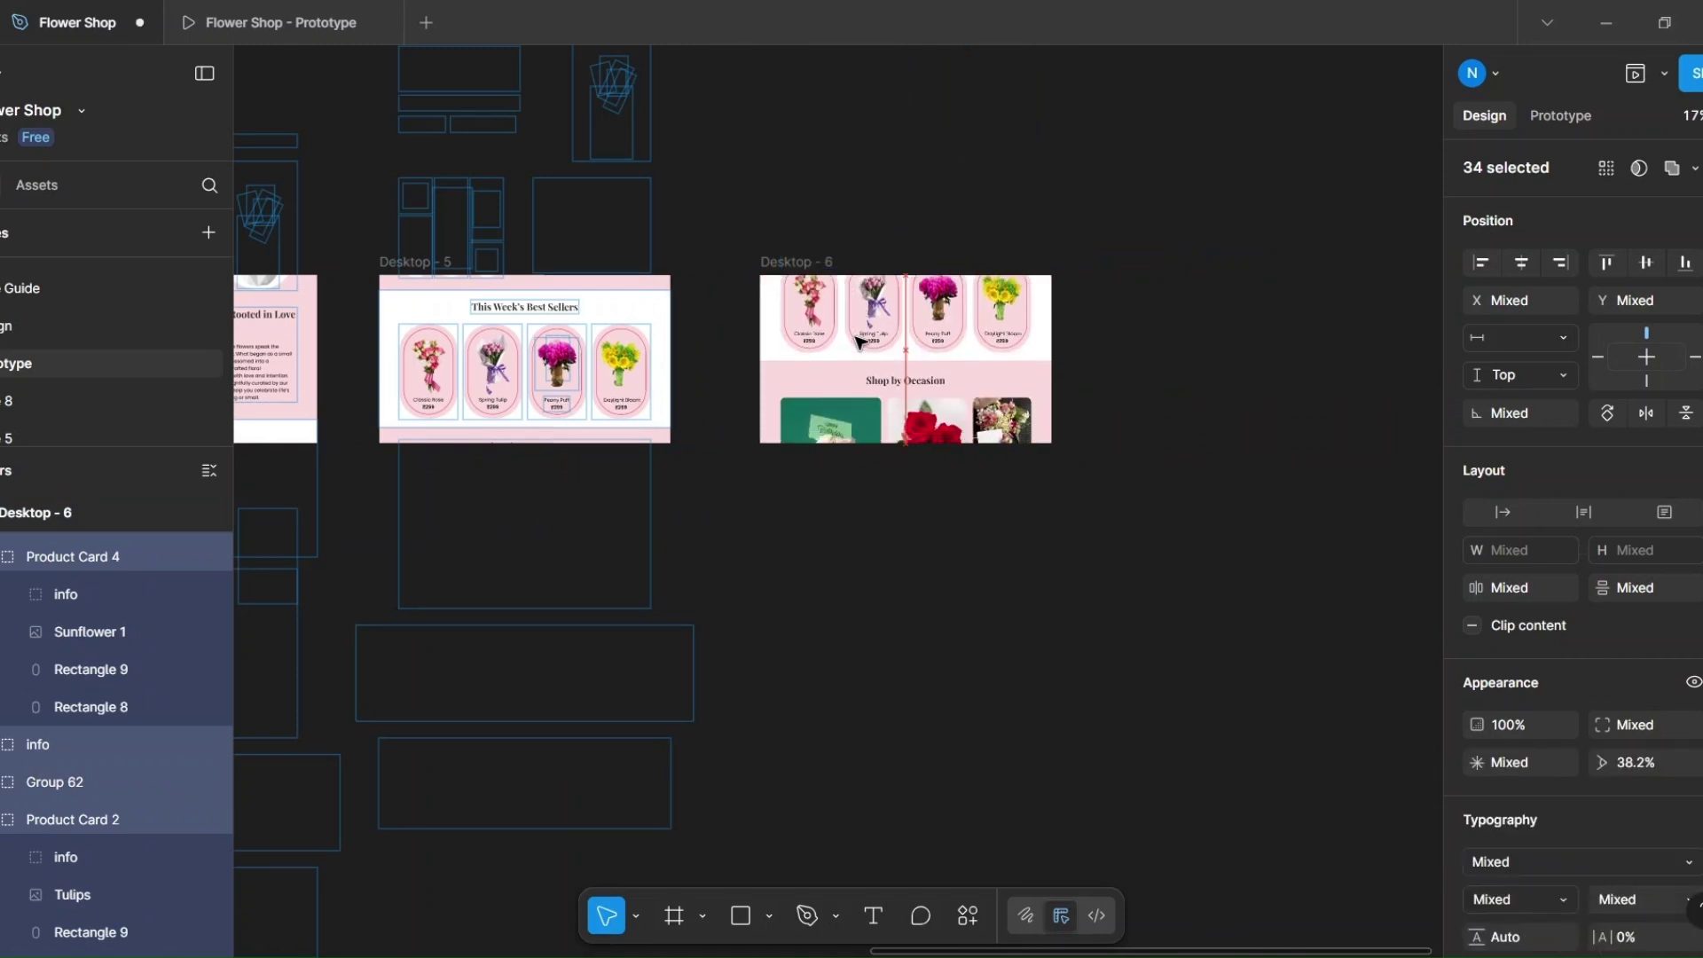
{"action": "key", "text": "shift+Up"}
{"action": "key", "text": "shift+Up"}
{"action": "key", "text": "shift+Up"}
{"action": "key", "text": "shift+Up"}
{"action": "key", "text": "shift+Up"}
{"action": "key", "text": "shift+Up"}
{"action": "key", "text": "shift+Up"}
{"action": "key", "text": "shift+Up"}
{"action": "key", "text": "shift+Up"}
{"action": "key", "text": "shift+Up"}
{"action": "key", "text": "shift+Up"}
{"action": "key", "text": "shift+Up"}
{"action": "key", "text": "shift+Up"}
{"action": "key", "text": "shift+Up"}
{"action": "key", "text": "shift+Up"}
{"action": "key", "text": "shift+Up"}
{"action": "key", "text": "shift+Up"}
{"action": "key", "text": "shift+Up"}
{"action": "key", "text": "shift+Up"}
{"action": "key", "text": "shift+Up"}
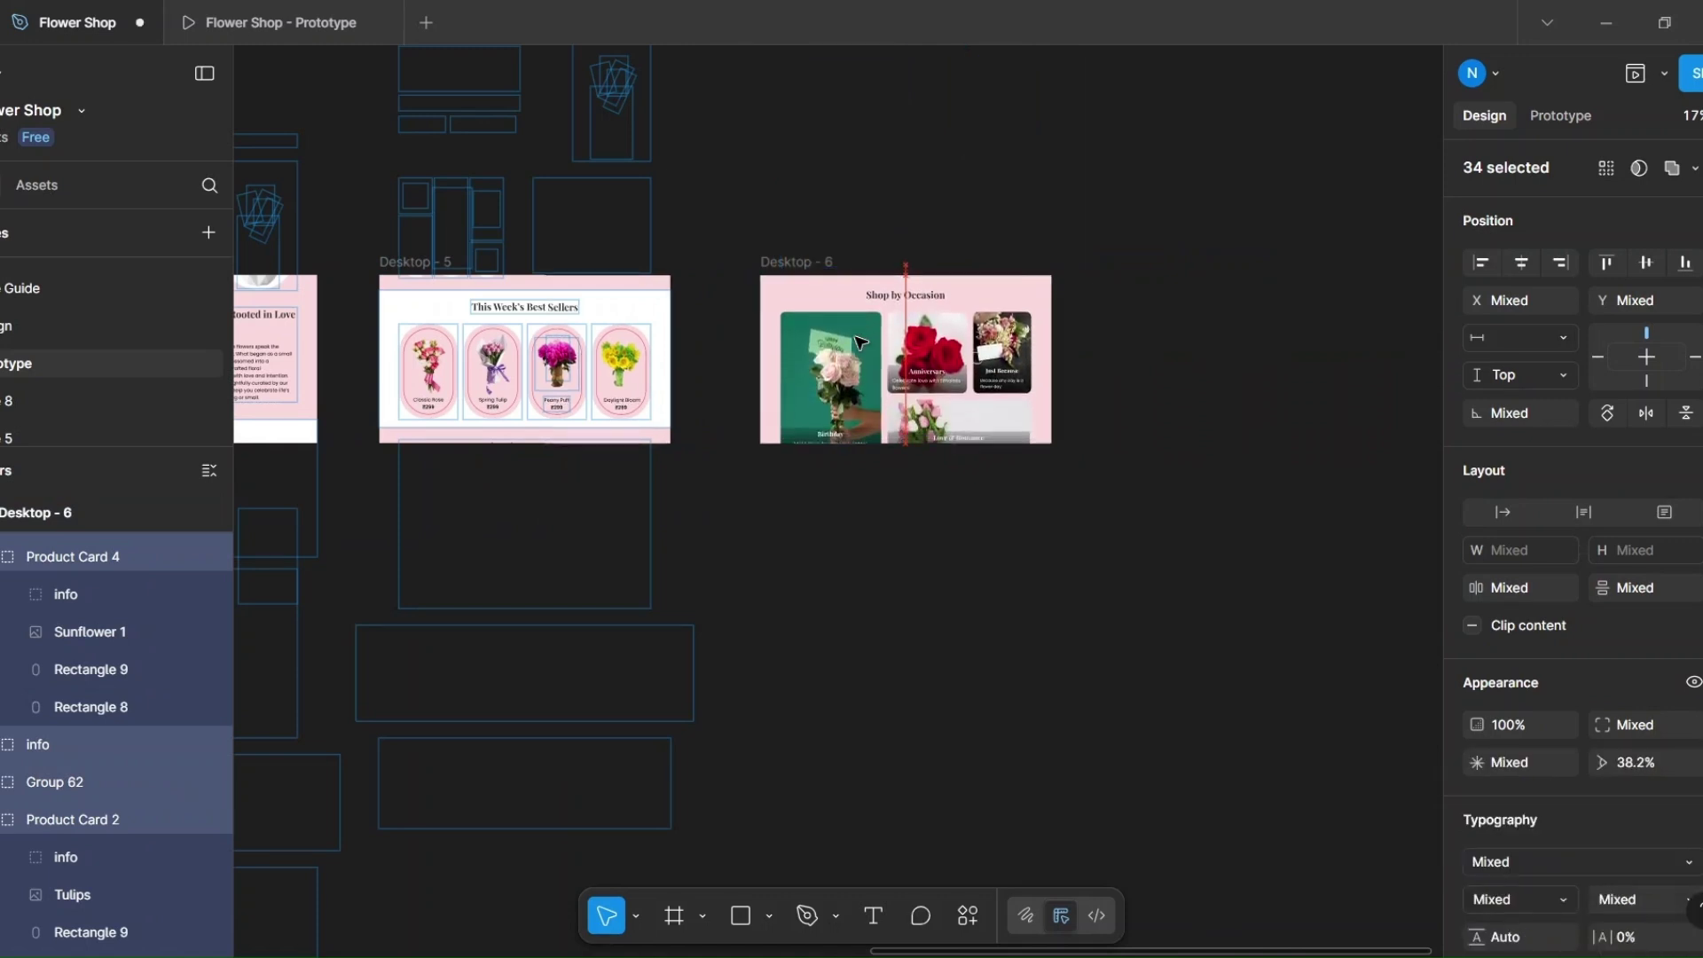
{"action": "key", "text": "shift+Up"}
{"action": "key", "text": "shift+Up"}
{"action": "key", "text": "shift+Up"}
{"action": "key", "text": "shift+Up"}
{"action": "key", "text": "shift+Up"}
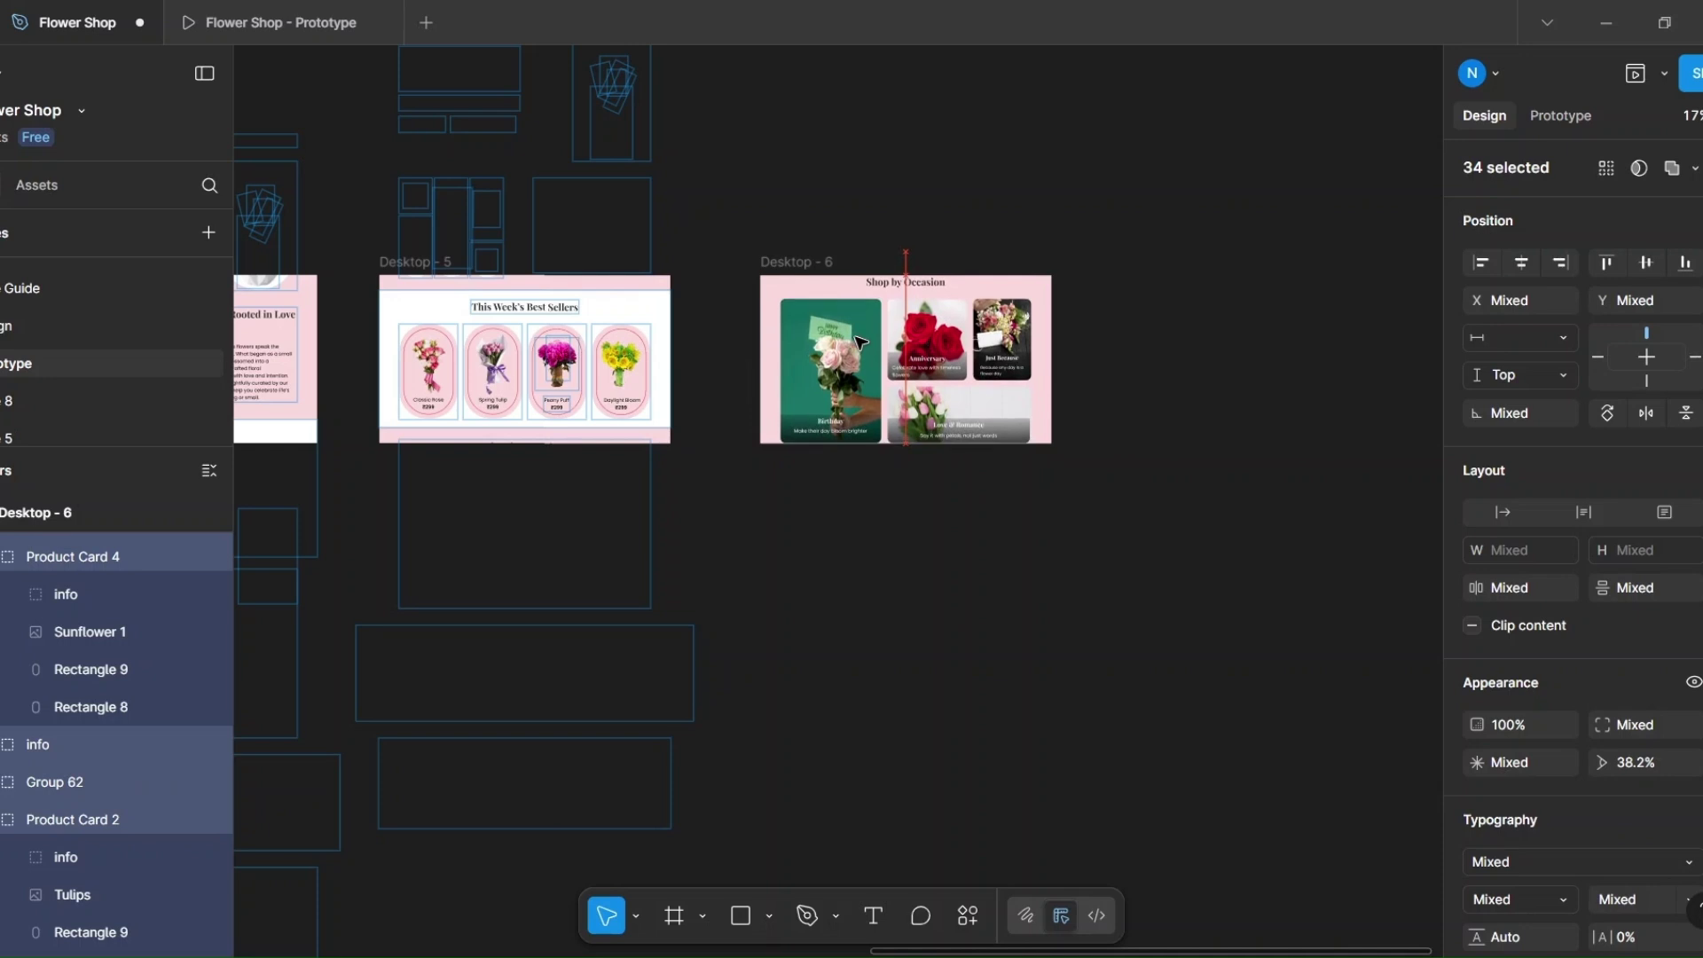
{"action": "key", "text": "shift+Up"}
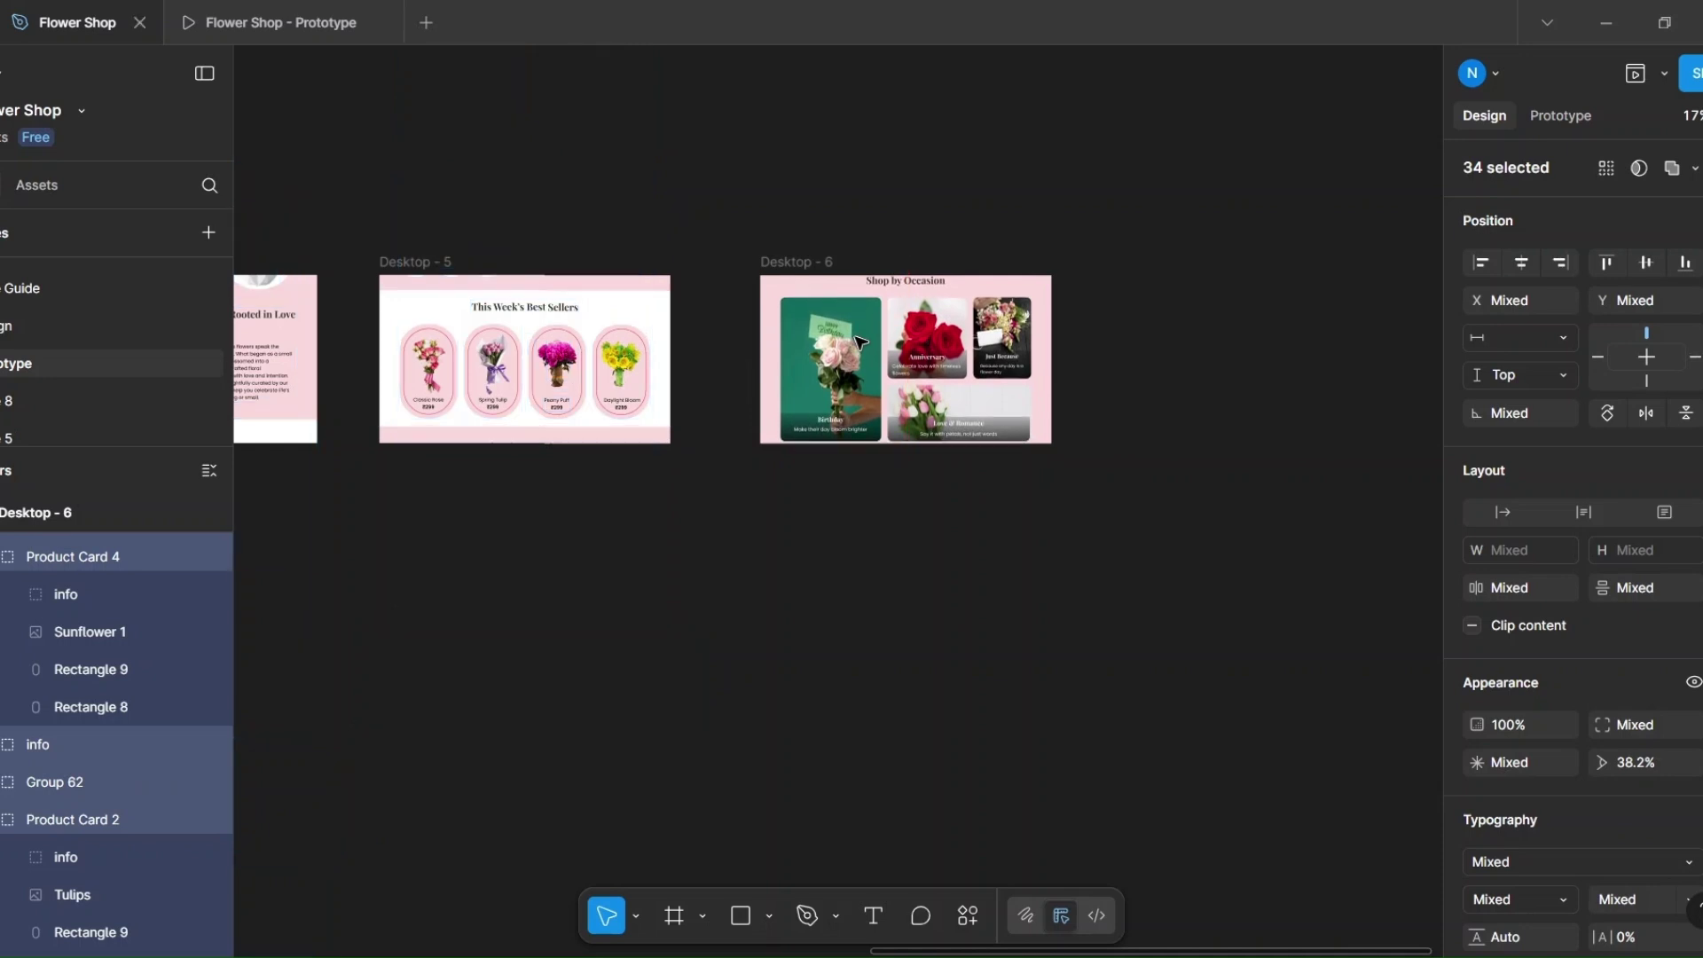
Step: Link the Desktop - 5 frame to Desktop - 6 with an On drag interaction that navigates using Smart animate
{"action": "left_click", "coordinate": [496, 209]}
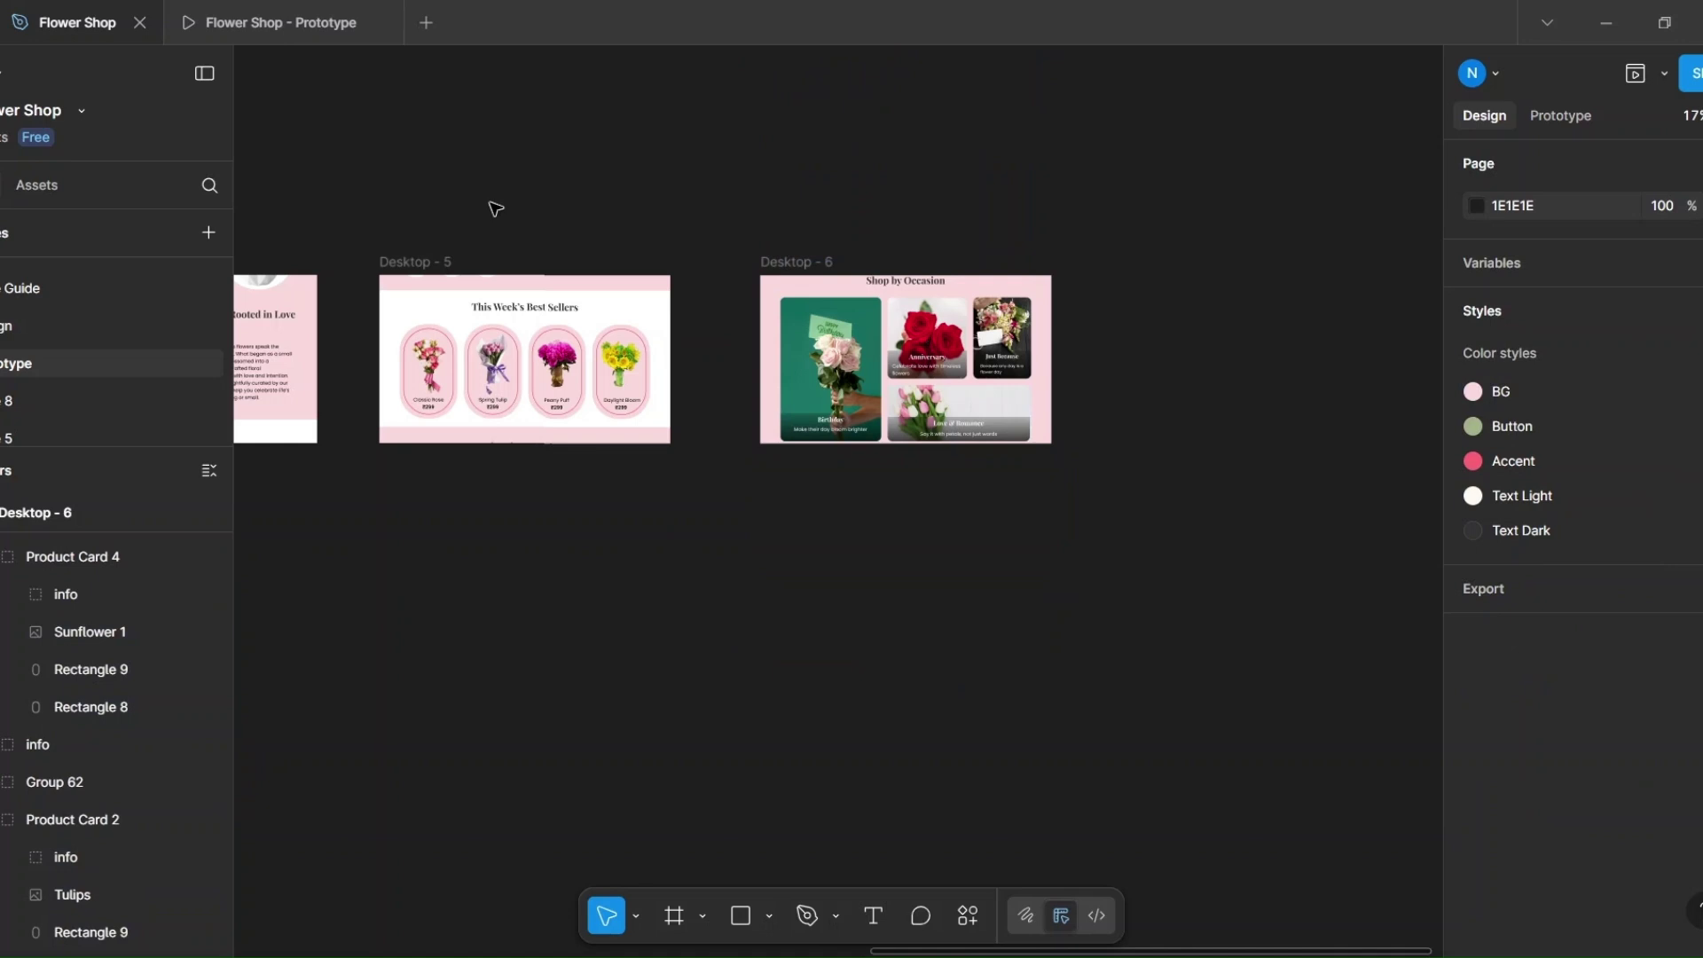
{"action": "key", "text": "shift+e"}
{"action": "left_click", "coordinate": [396, 273]}
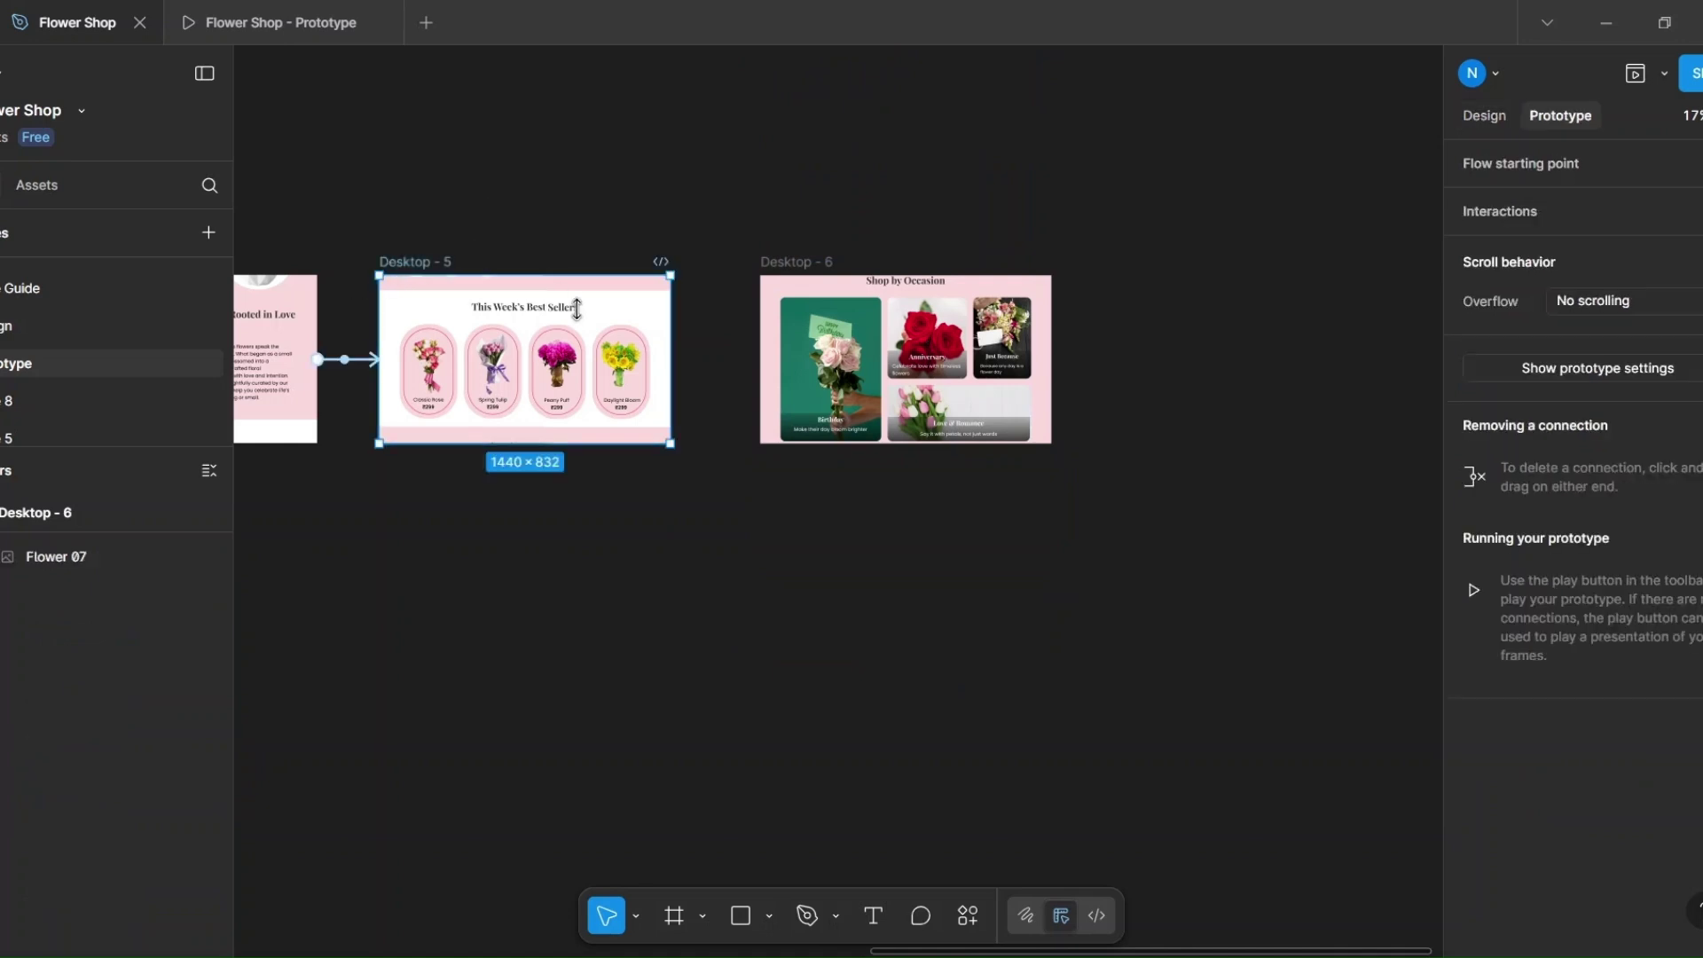
{"action": "left_click_drag", "start_coordinate": [681, 362], "coordinate": [810, 377]}
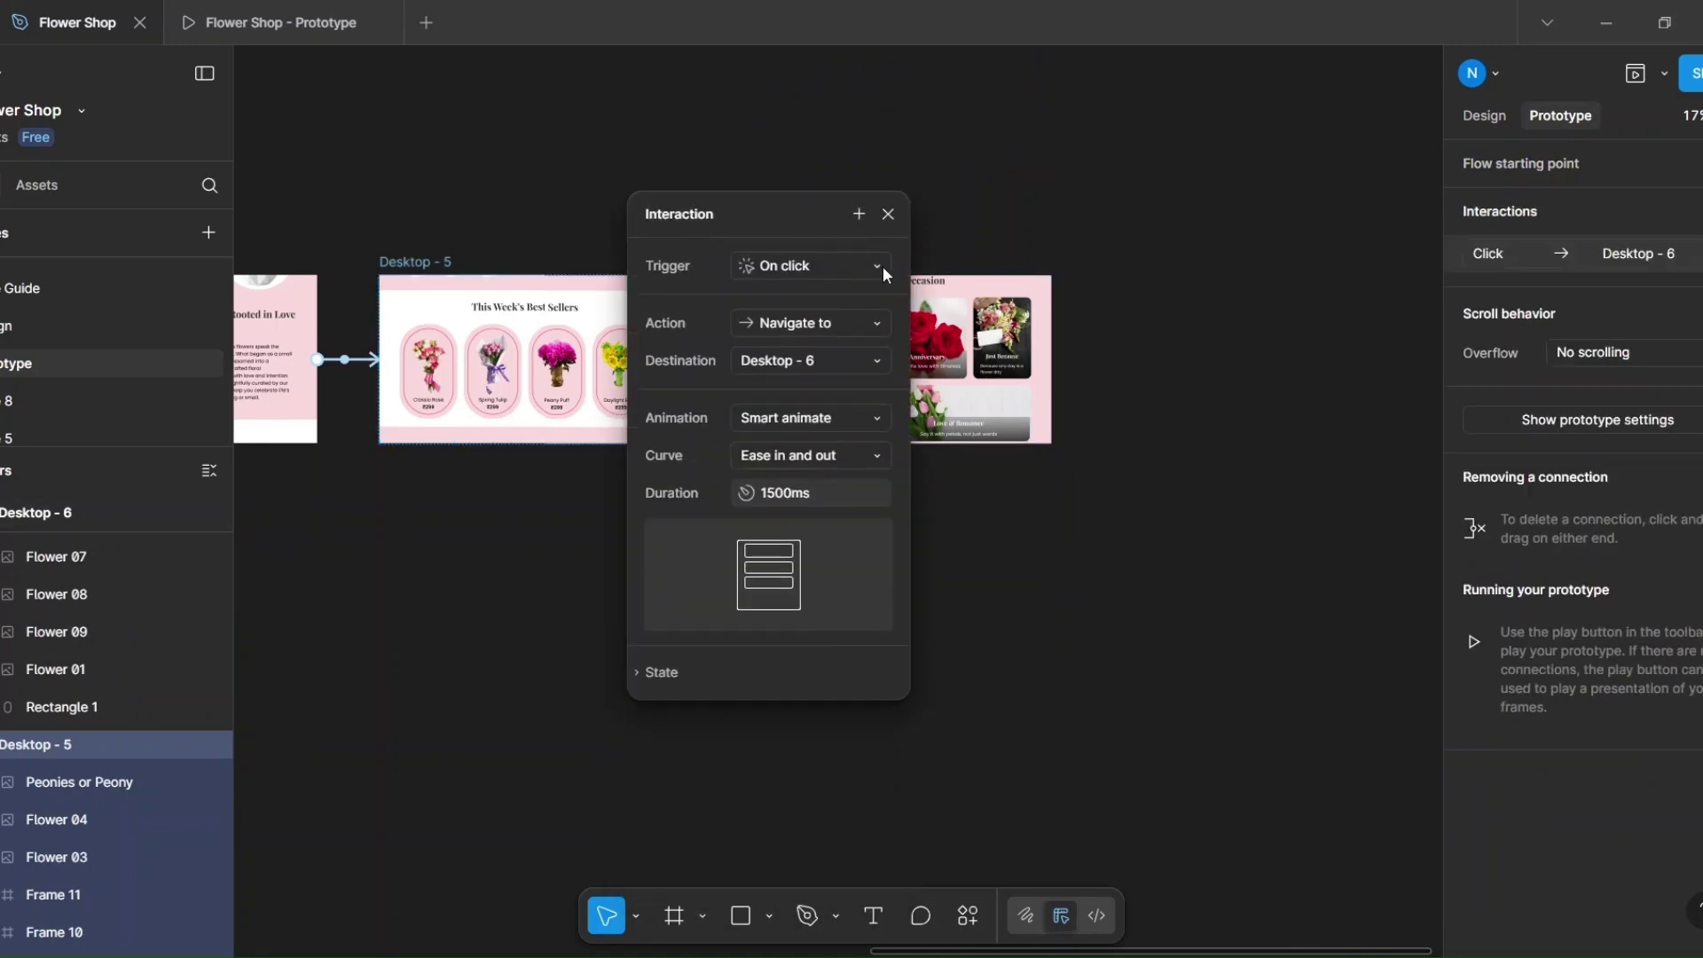
{"action": "left_click", "coordinate": [878, 270]}
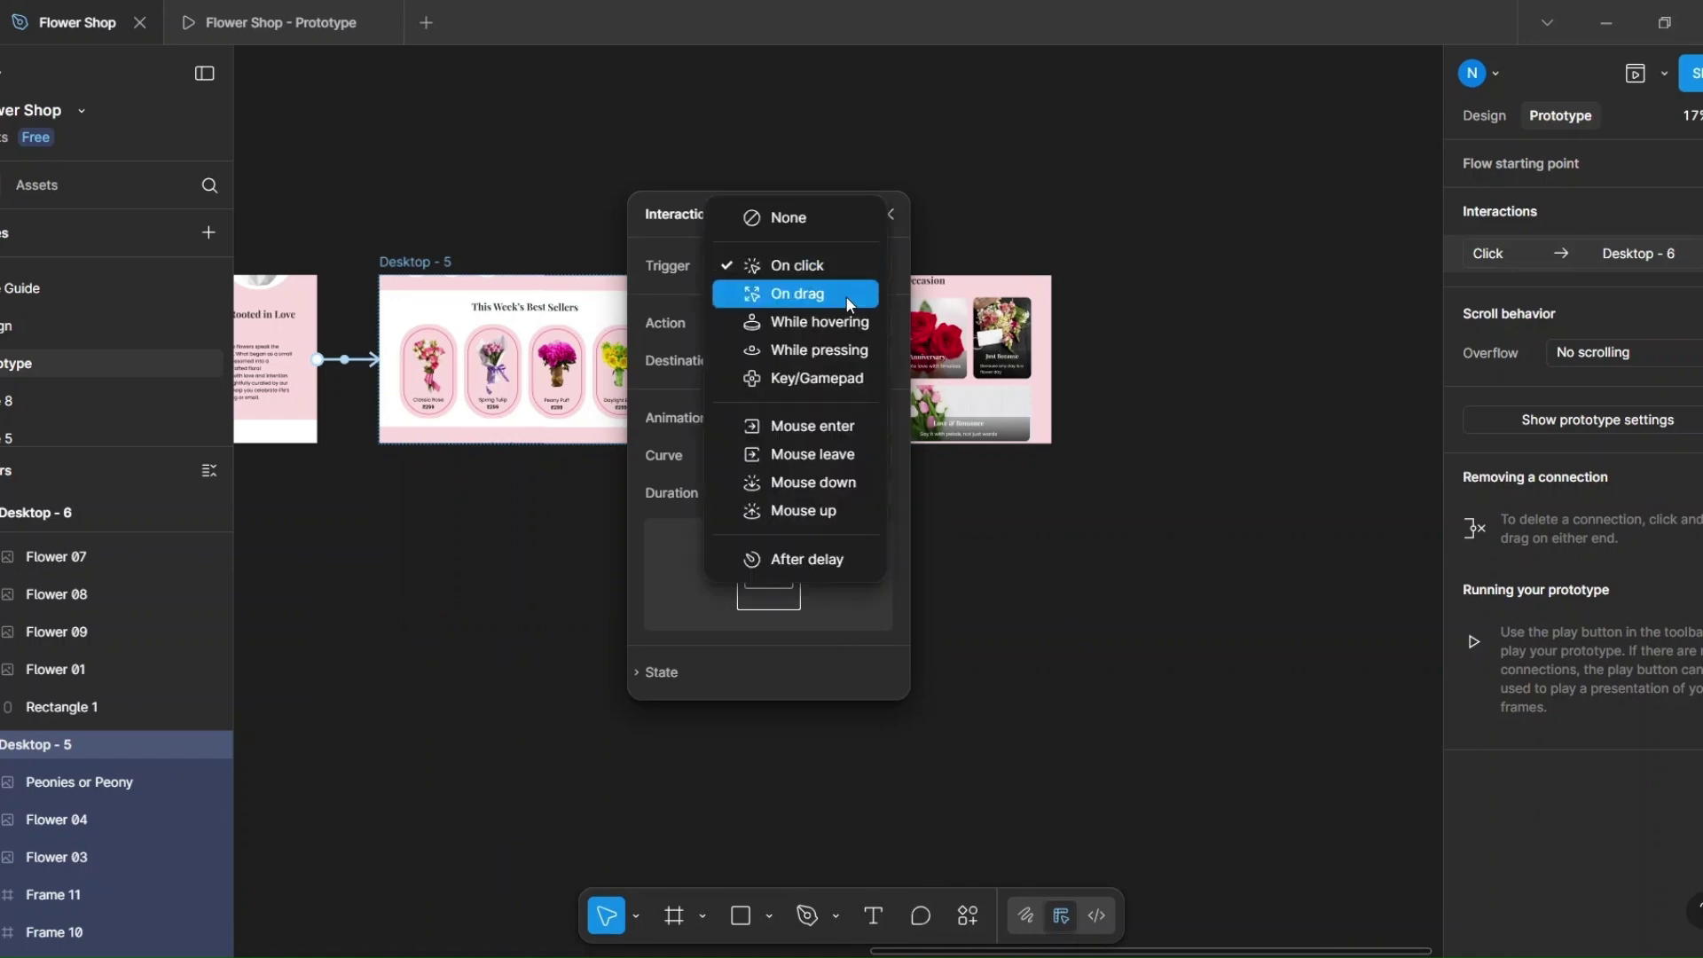
{"action": "left_click", "coordinate": [846, 294]}
{"action": "left_click", "coordinate": [888, 214]}
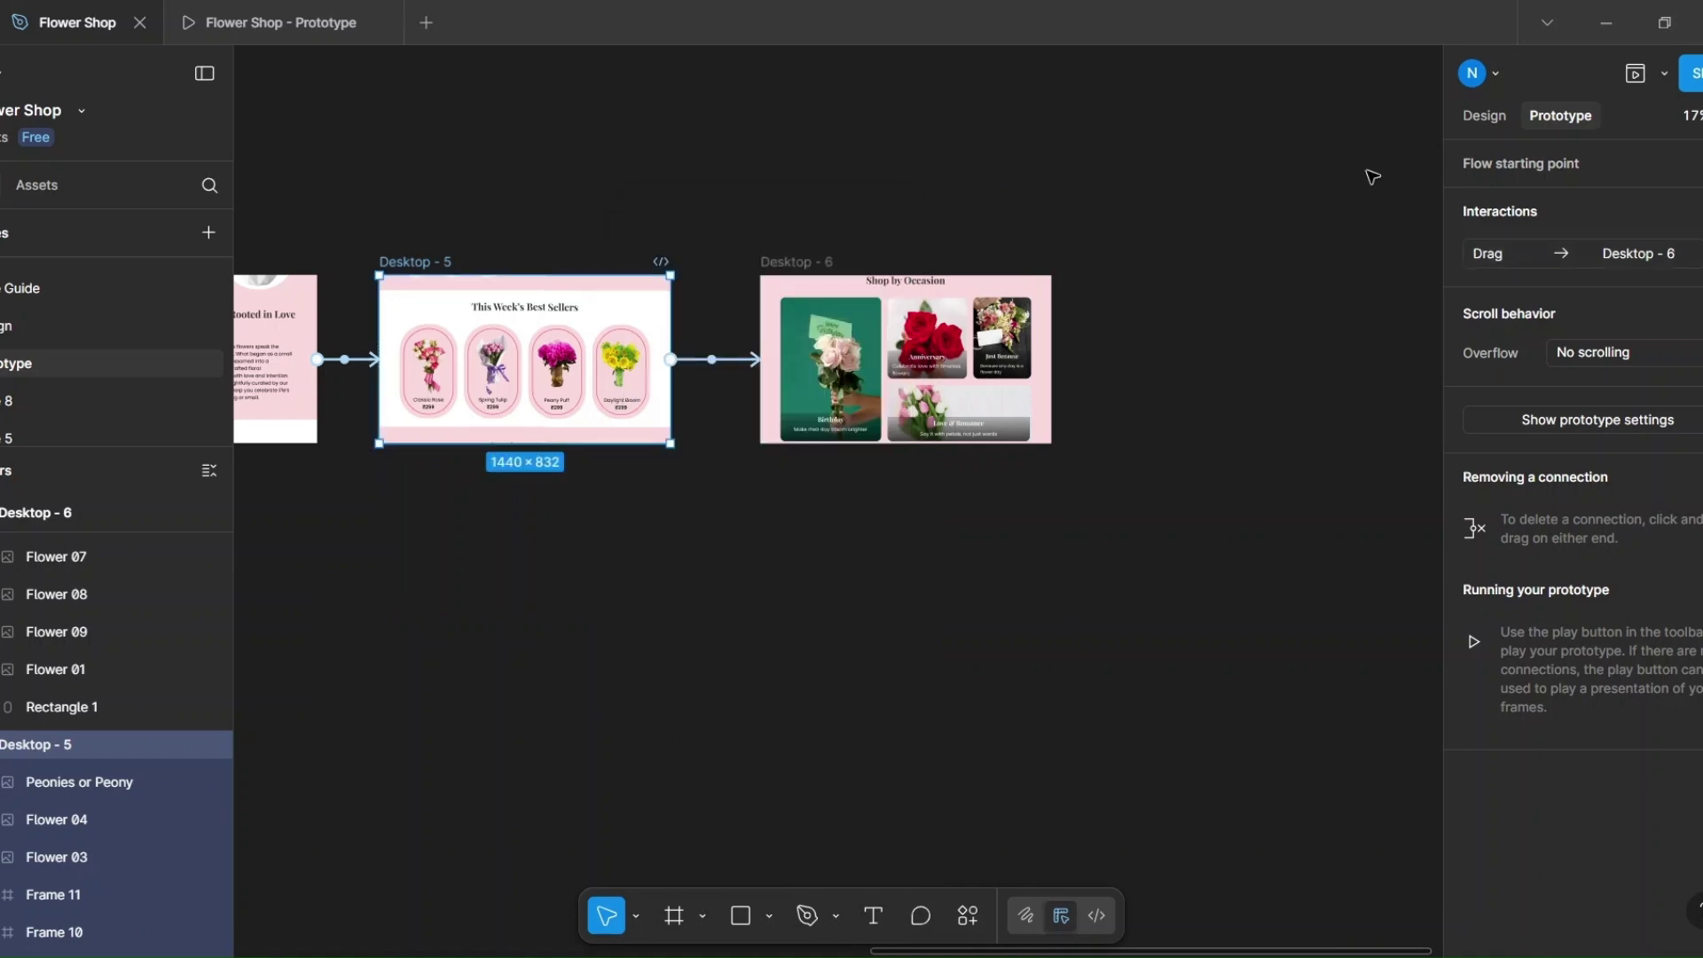
Step: Preview the prototype from Desktop - 5, testing and replaying the drag transition to Shop by Occasion
{"action": "left_click", "coordinate": [1635, 73]}
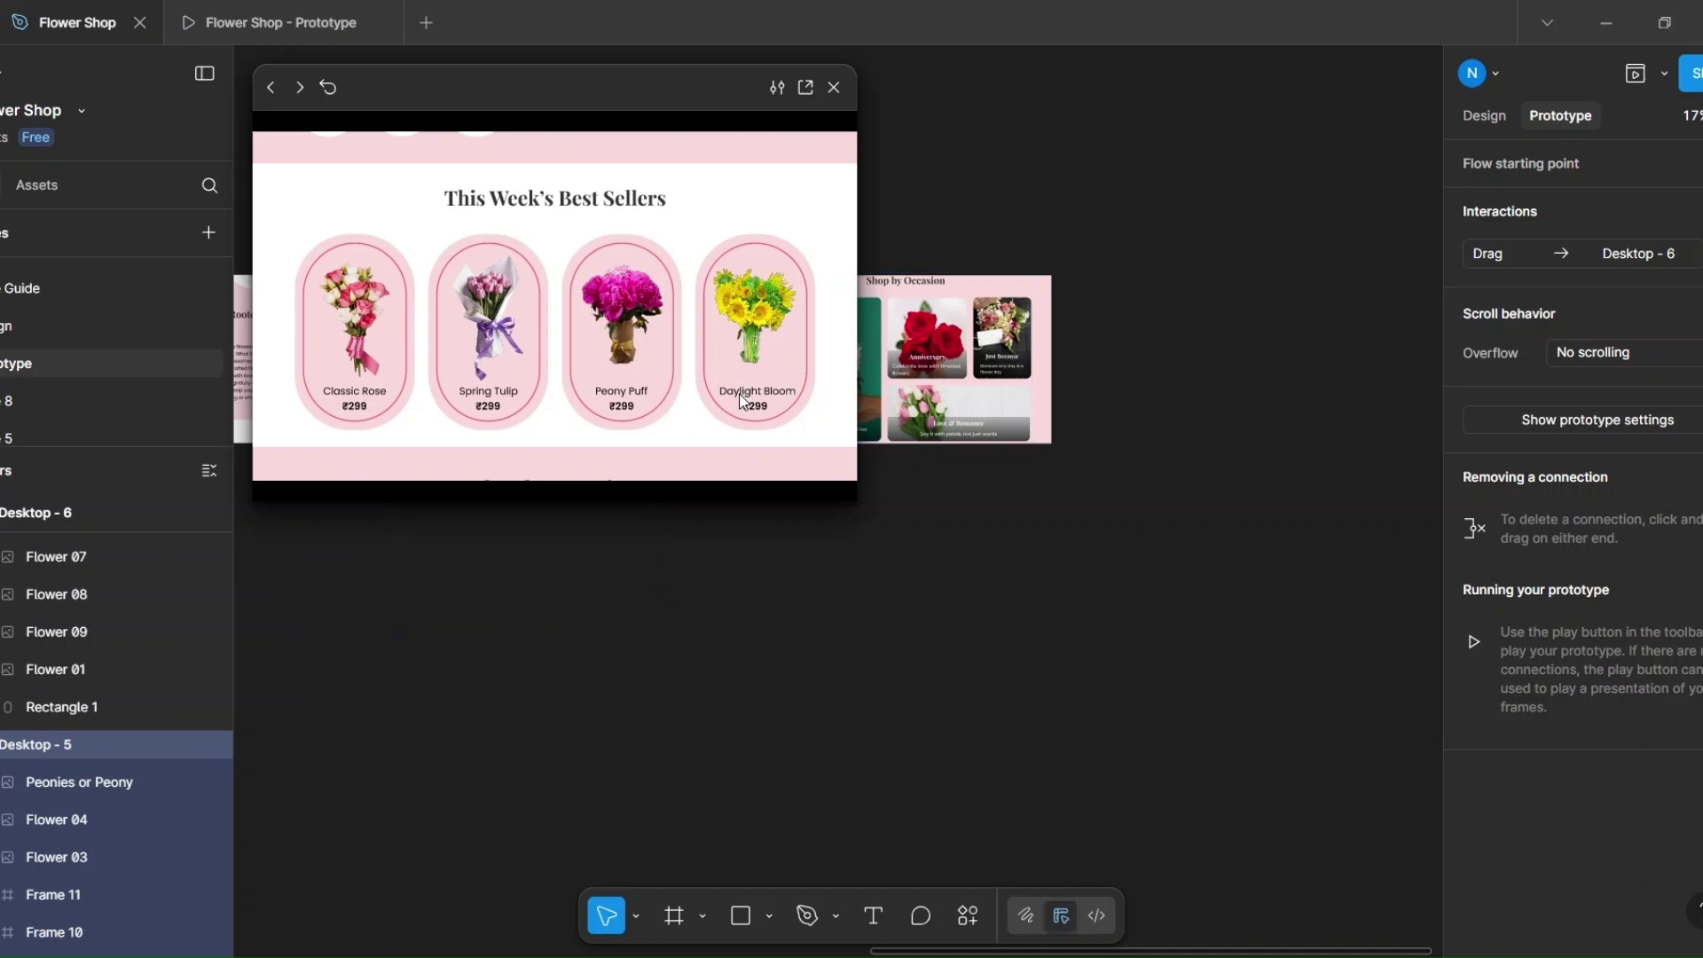
{"action": "left_click_drag", "start_coordinate": [738, 284], "coordinate": [738, 274]}
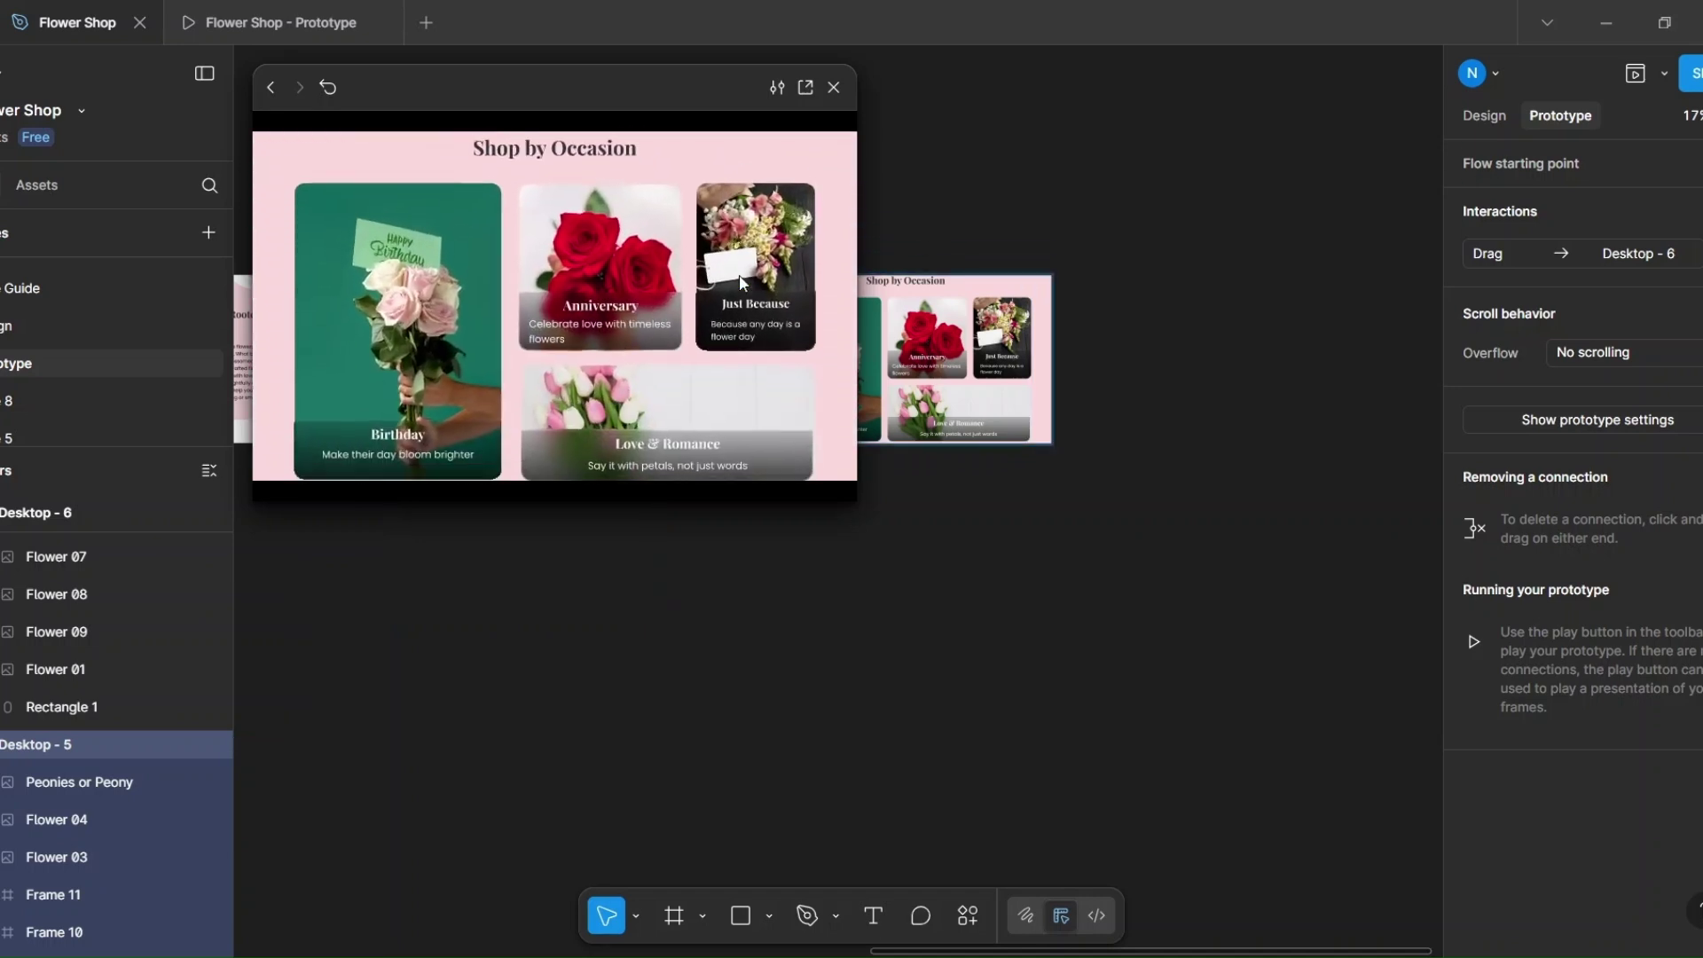
{"action": "left_click", "coordinate": [330, 85]}
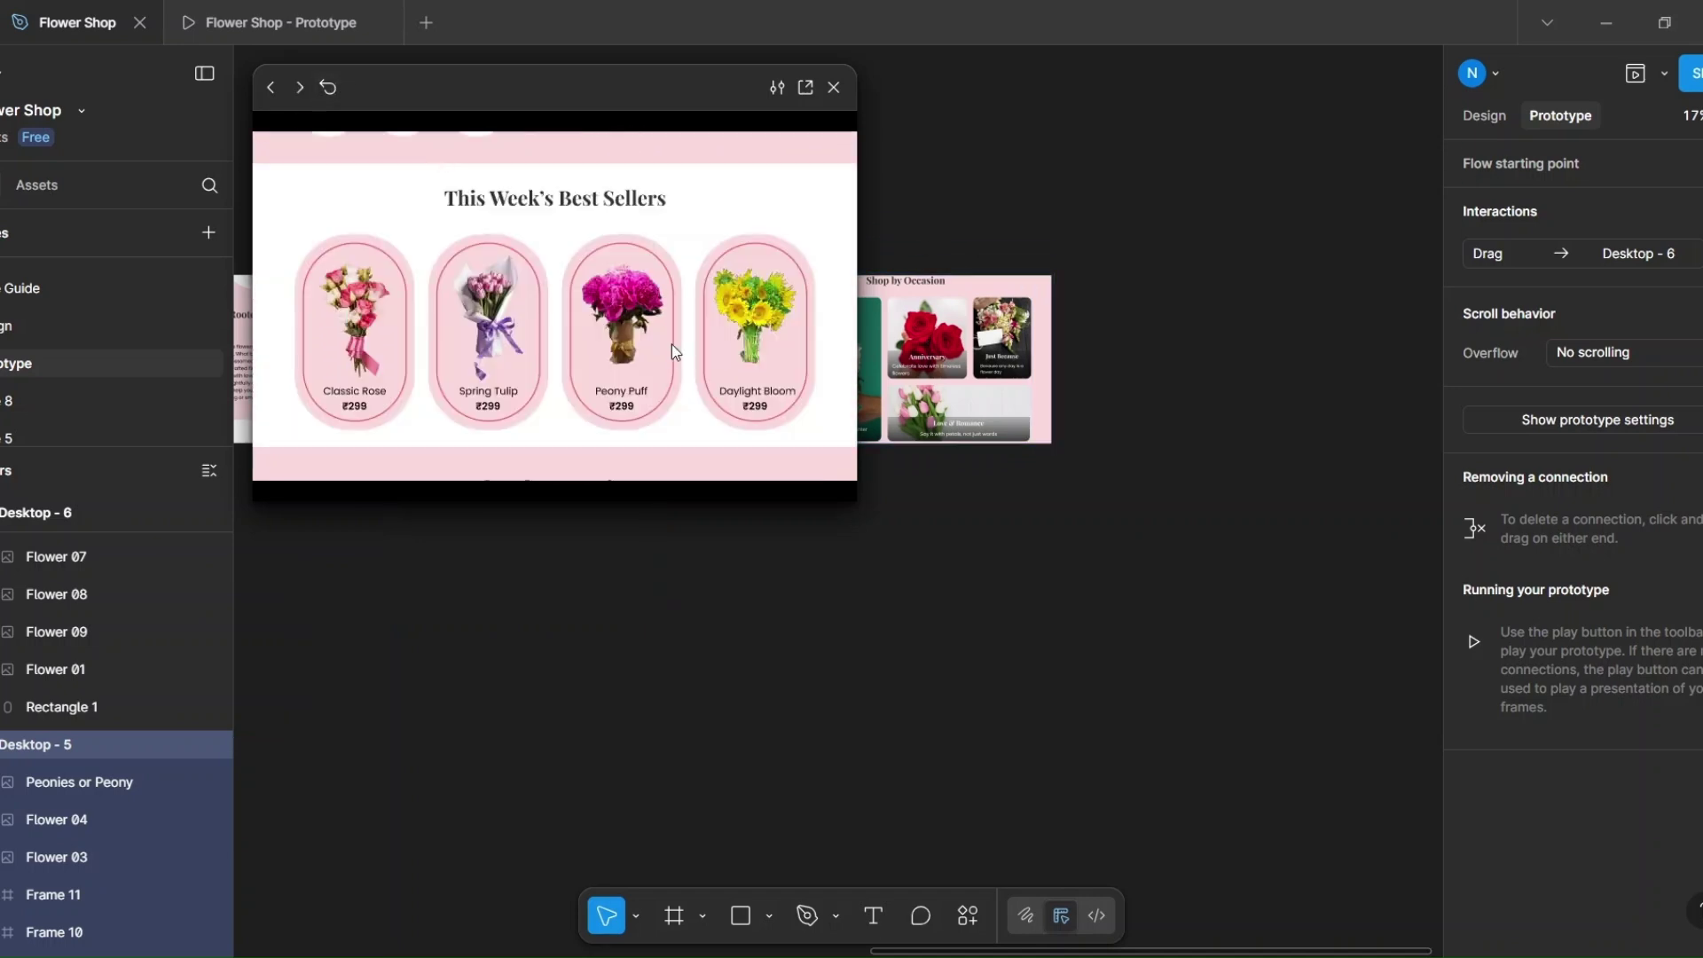
{"action": "left_click_drag", "start_coordinate": [672, 345], "coordinate": [685, 253]}
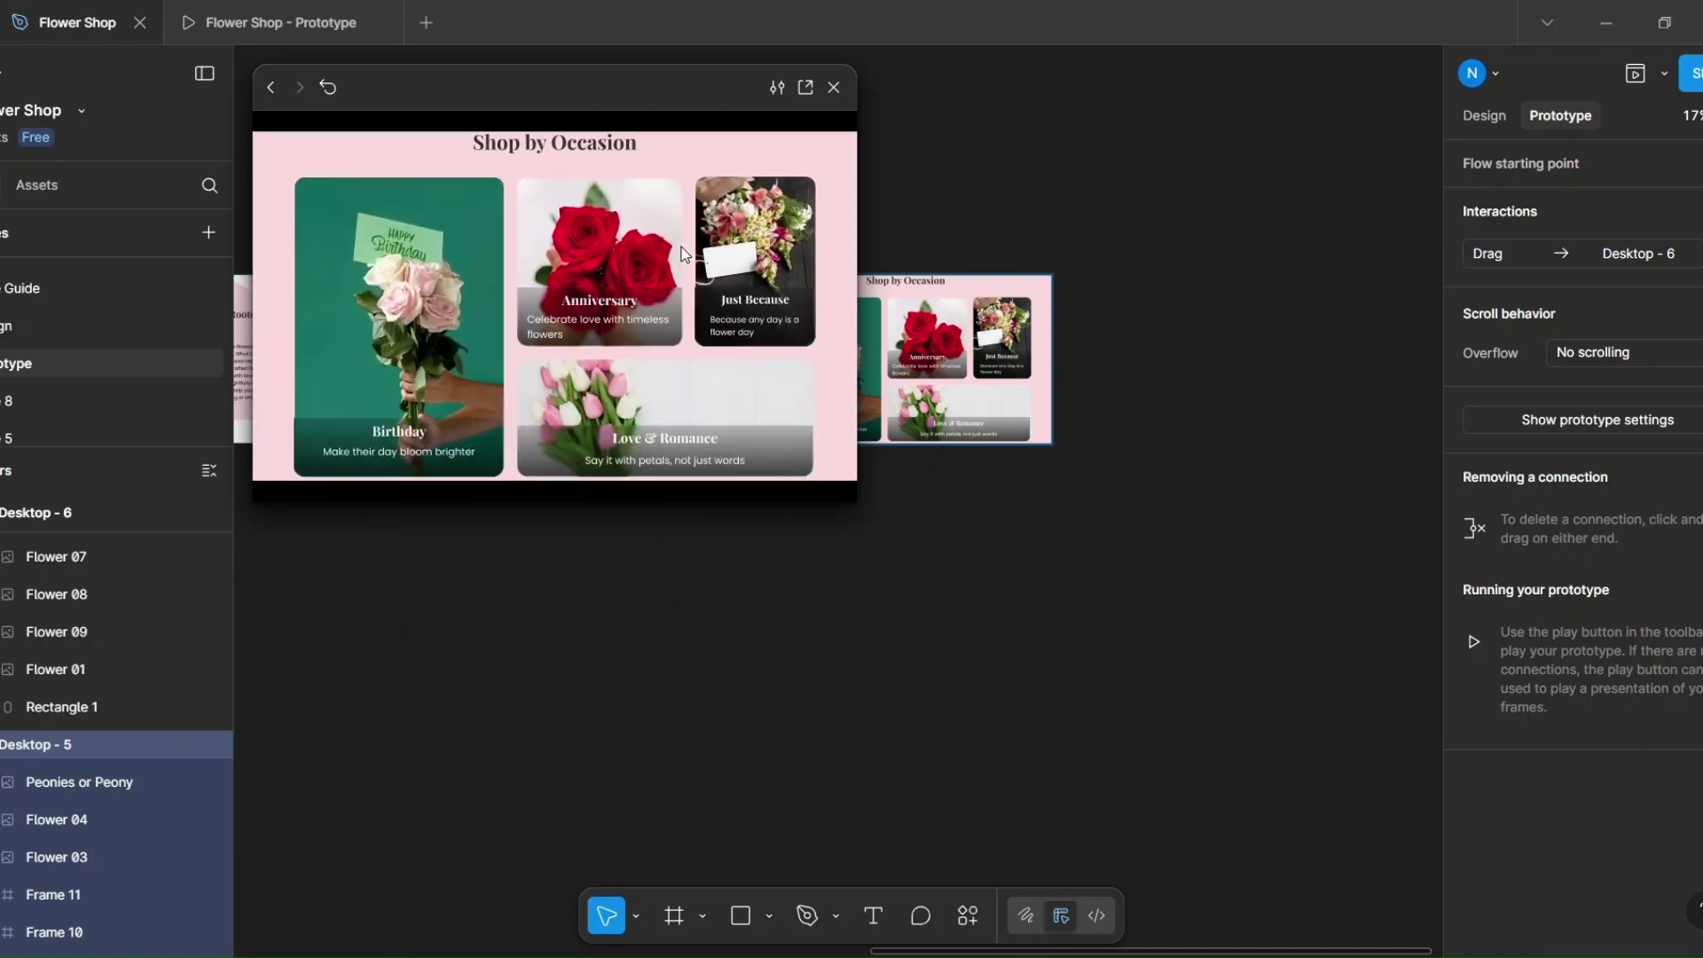
{"action": "left_click", "coordinate": [834, 87]}
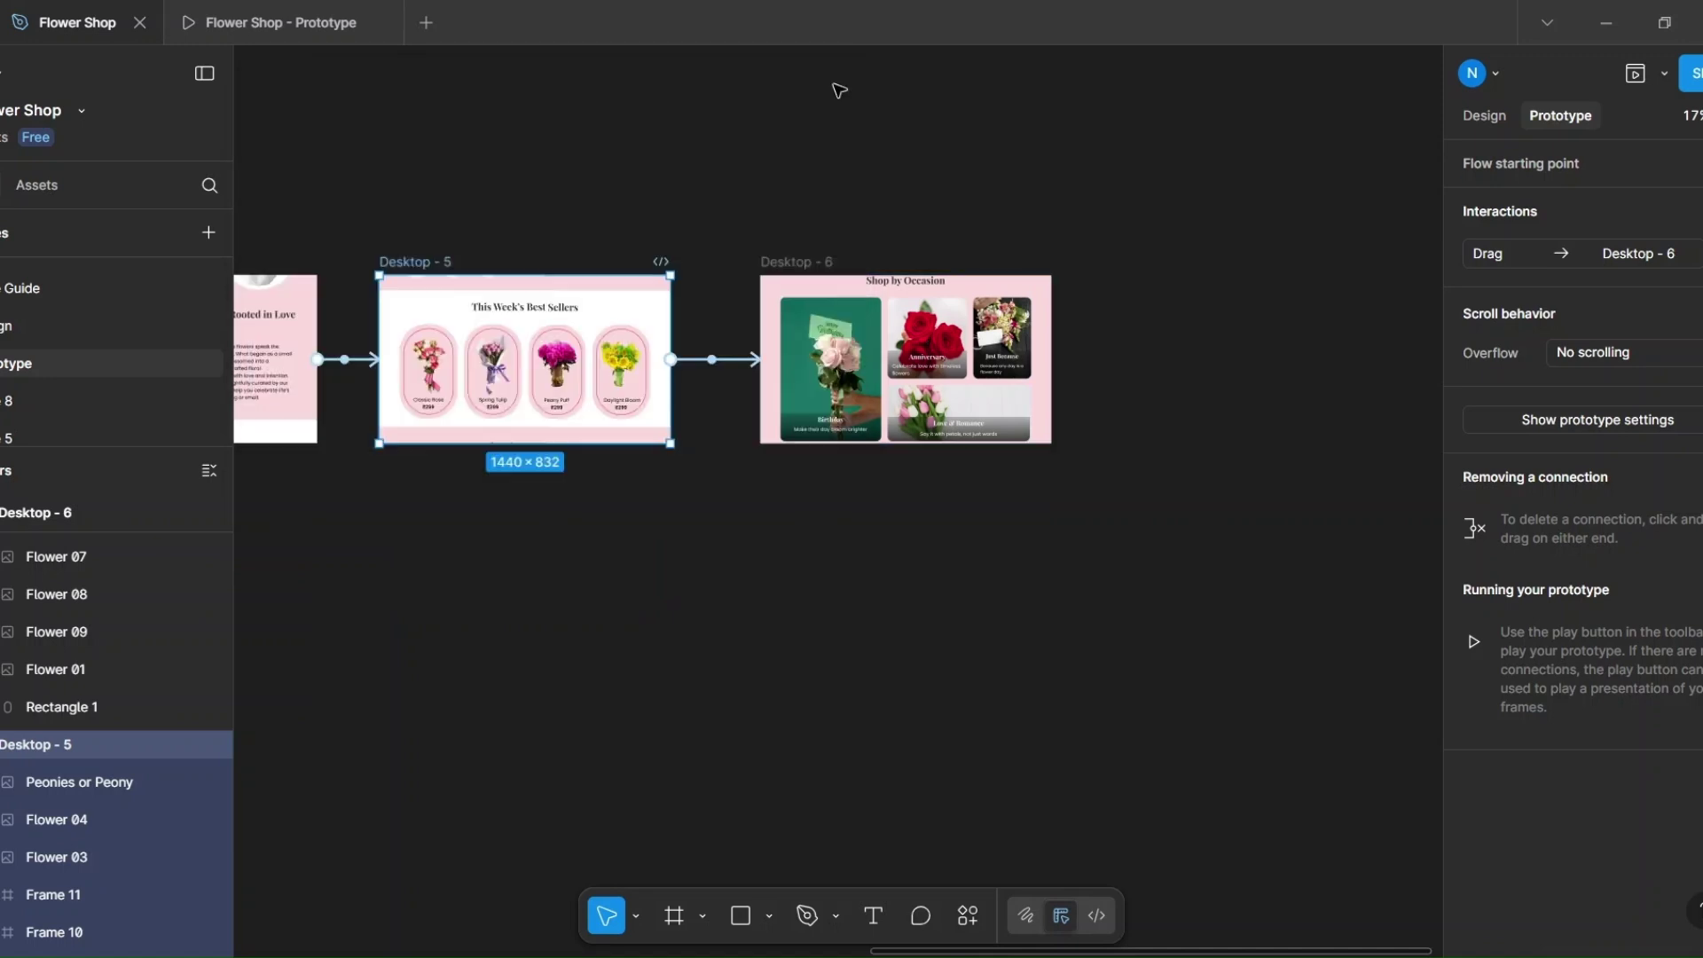
Step: Duplicate the Desktop - 6 frame to its right and extend the copy downward to a height of about 1533
{"action": "left_click", "coordinate": [794, 259]}
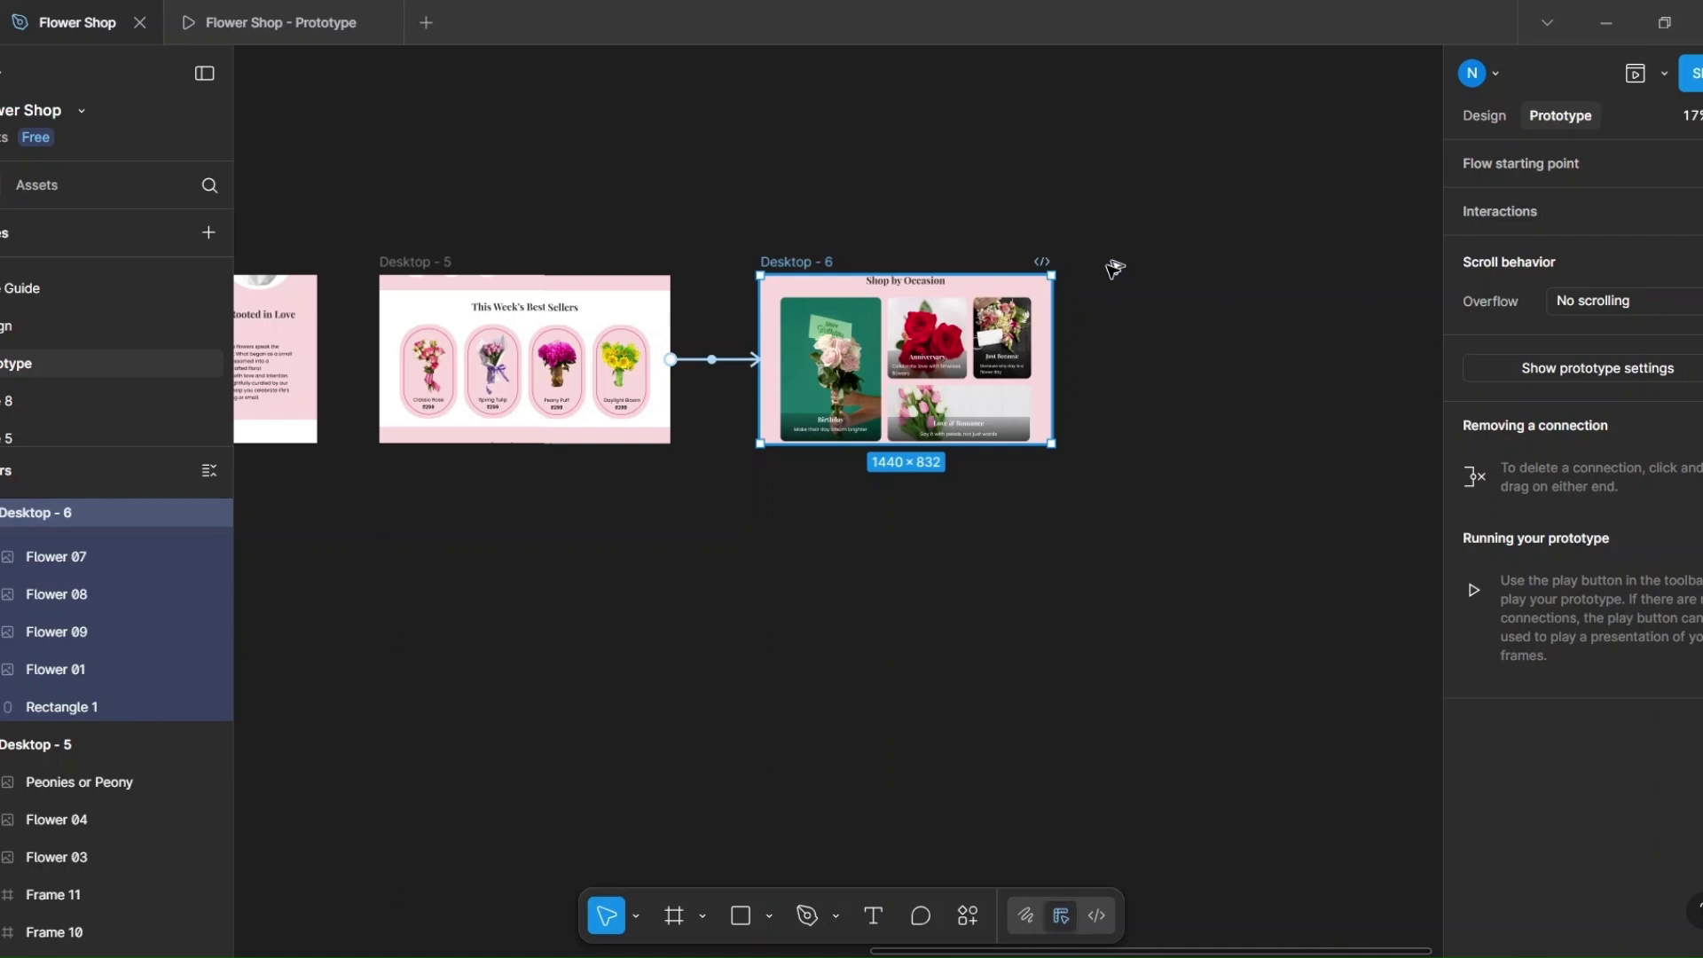
{"action": "key", "text": "ctrl+d"}
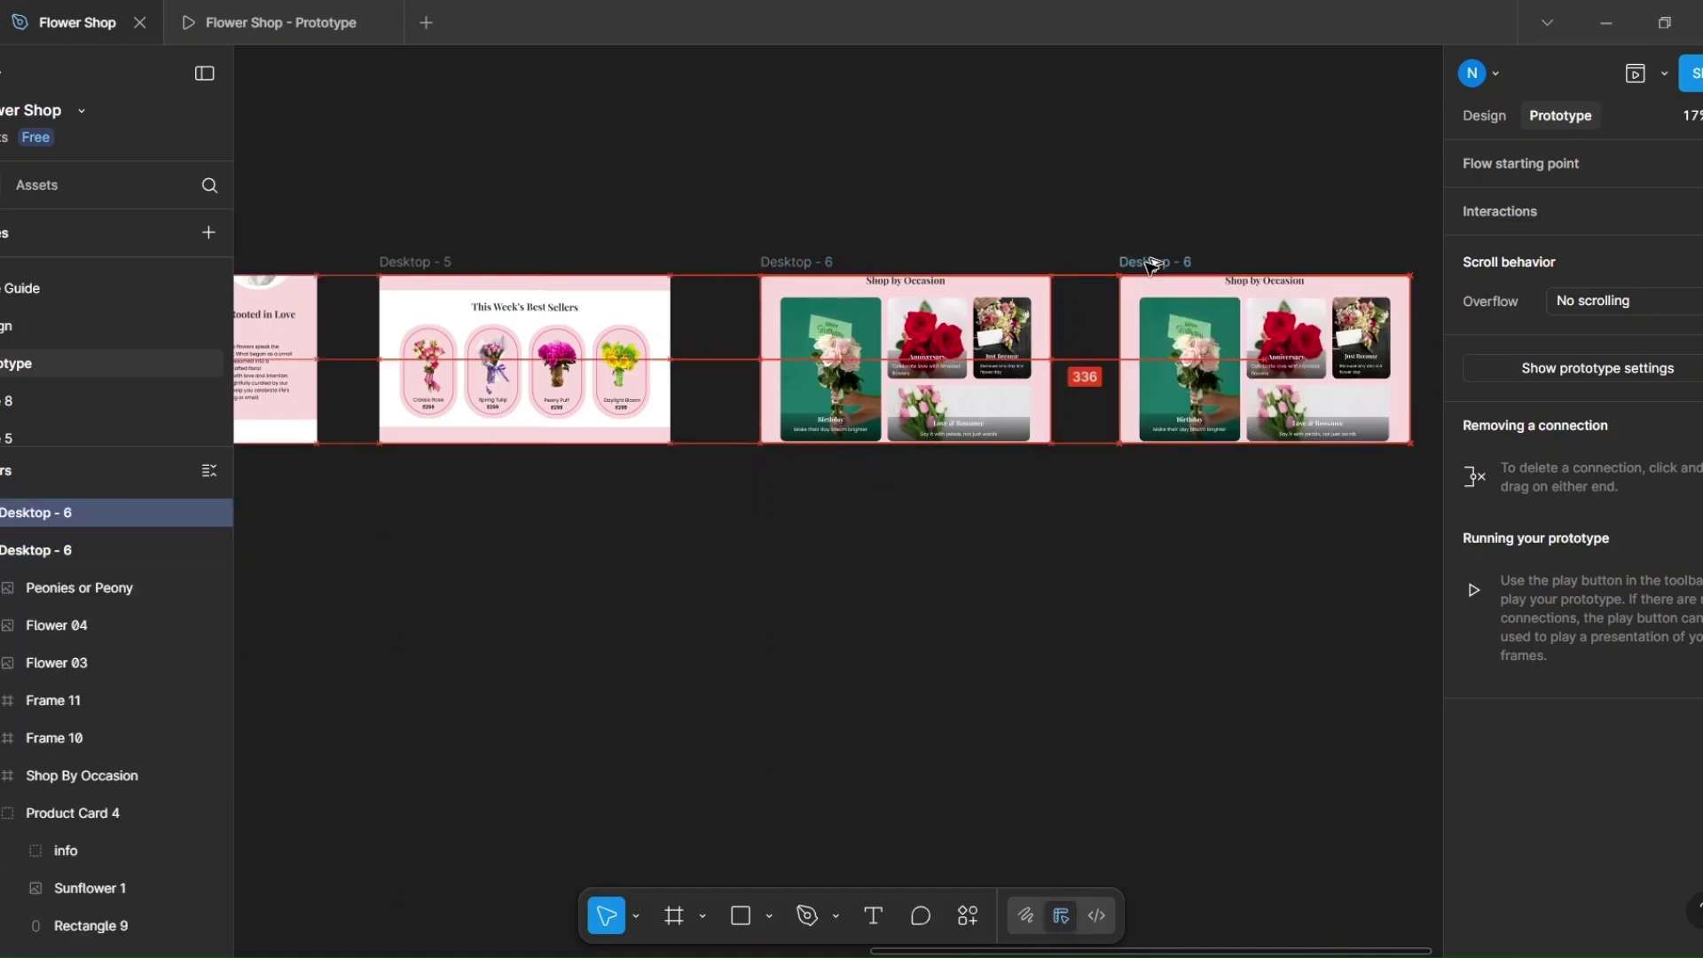
{"action": "left_click_drag", "start_coordinate": [1178, 198], "coordinate": [822, 190]}
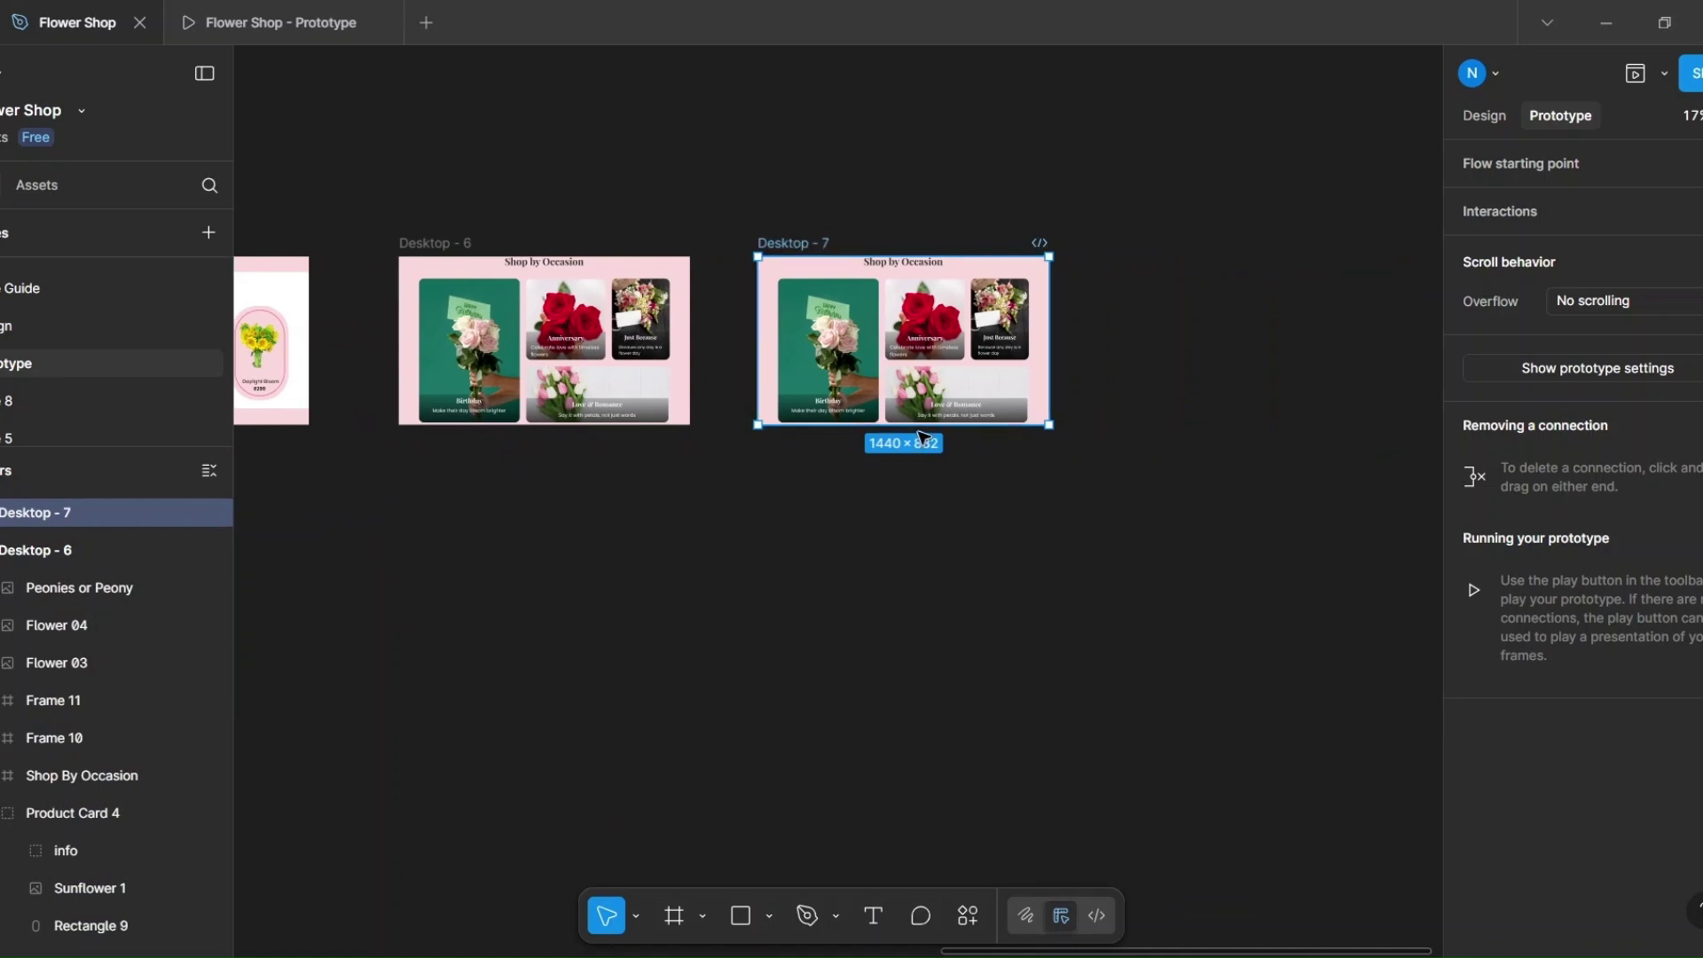
{"action": "left_click_drag", "start_coordinate": [919, 429], "coordinate": [907, 566]}
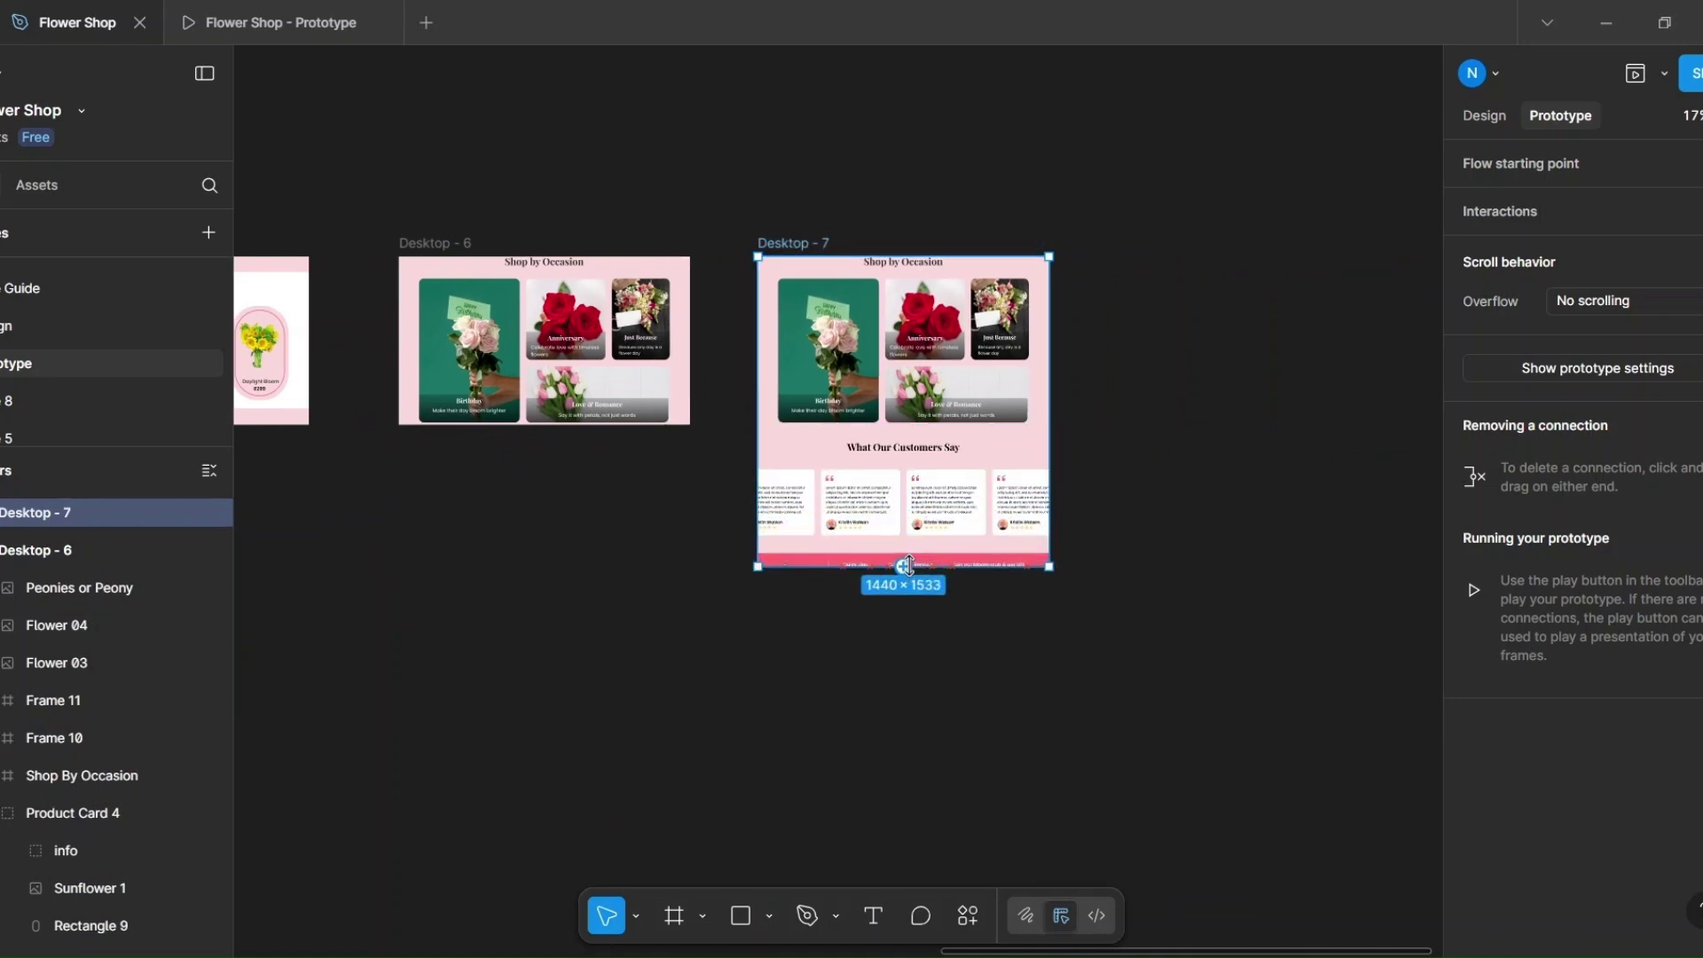
Step: Copy the four testimonial cards of the What Our Customers Say section onto the empty canvas below Desktop - 7
{"action": "double_click", "coordinate": [799, 506]}
{"action": "left_click", "coordinate": [865, 502], "text": "shift"}
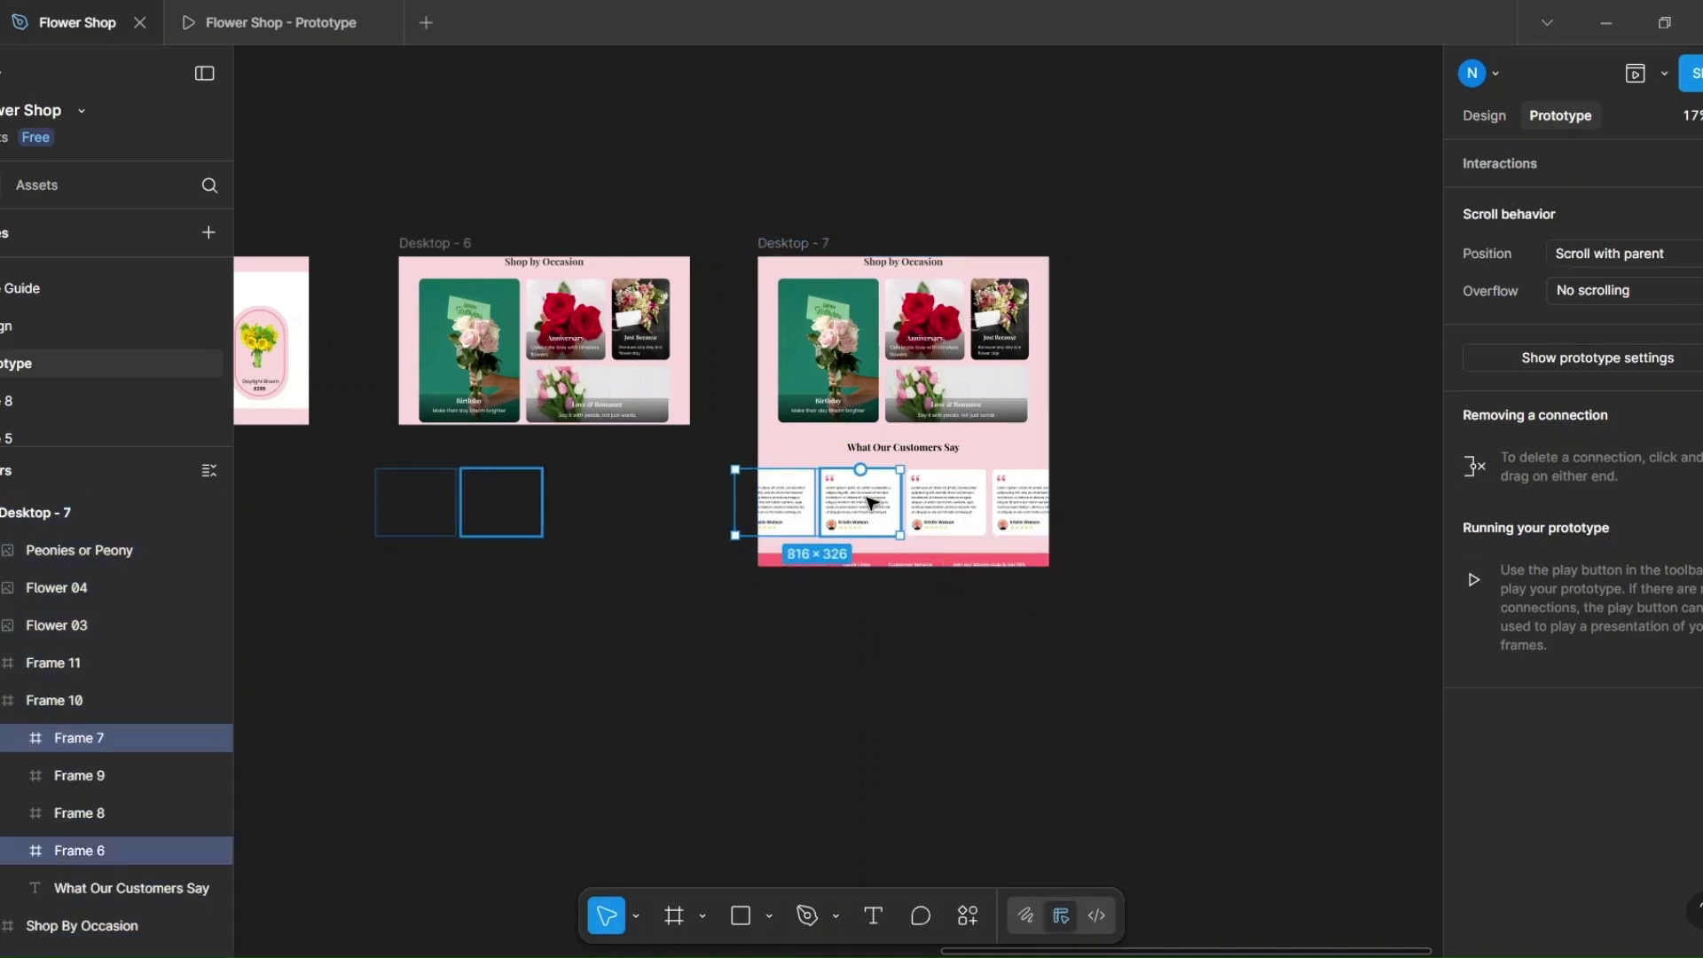
{"action": "left_click", "coordinate": [945, 502], "text": "shift"}
{"action": "left_click", "coordinate": [1024, 502], "text": "shift"}
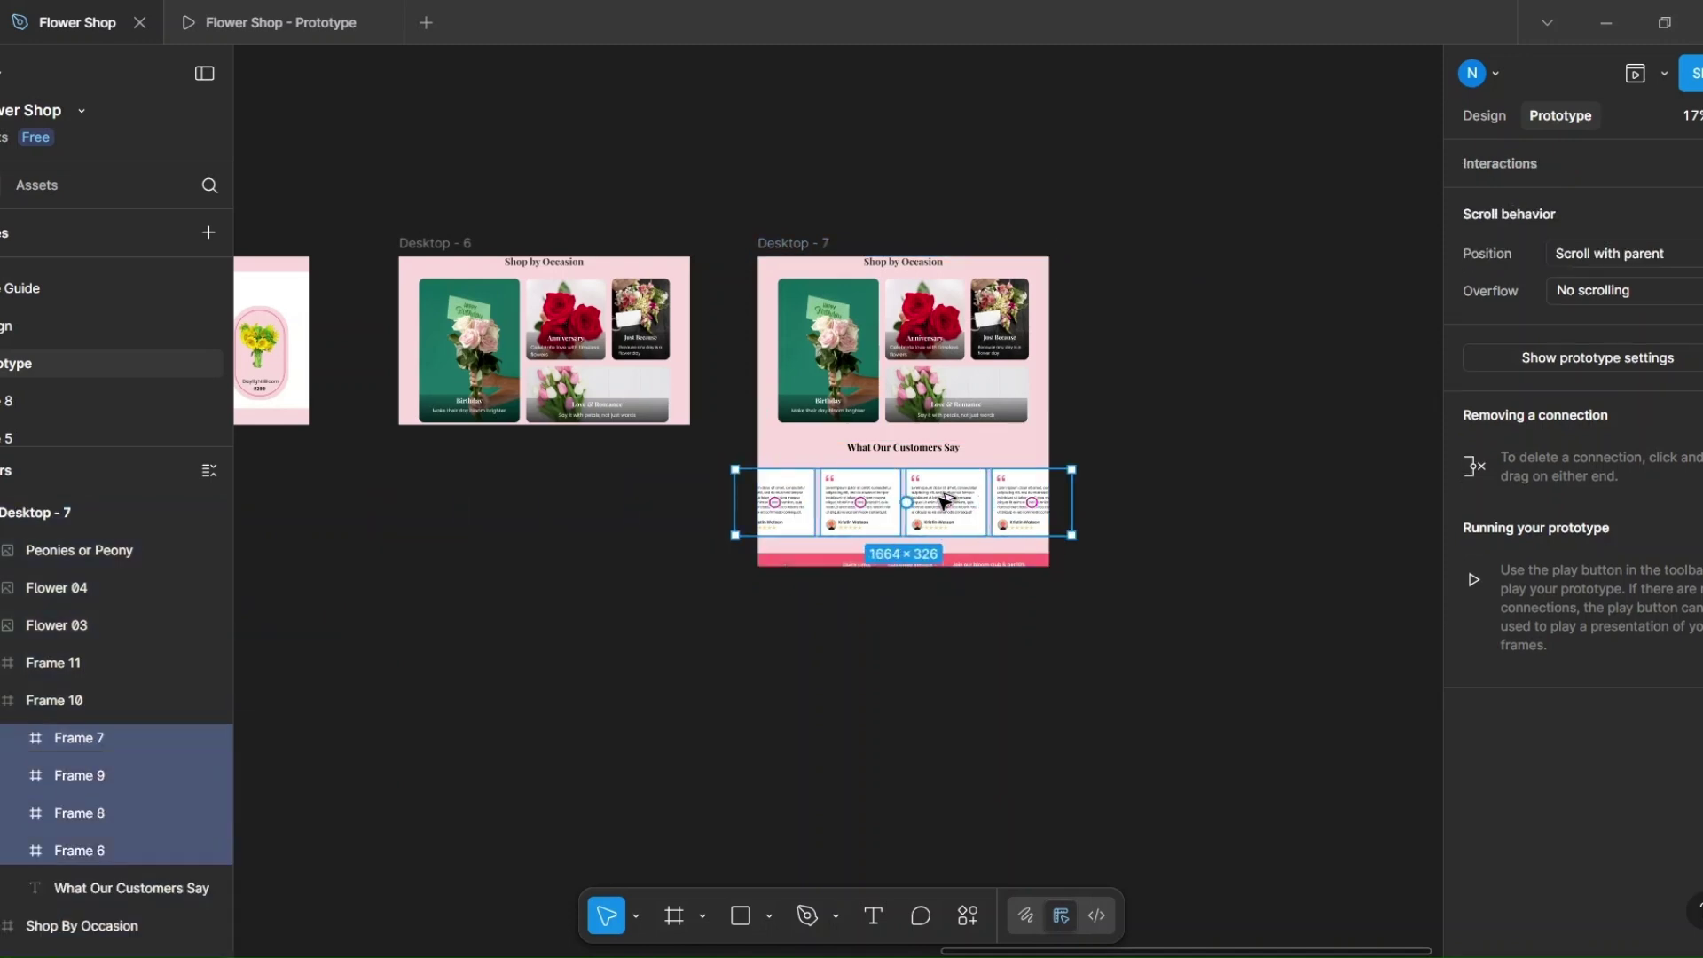
{"action": "left_click_drag", "start_coordinate": [945, 502], "coordinate": [922, 793]}
{"action": "scroll", "coordinate": [733, 623], "scroll_direction": "down", "scroll_amount": 3}
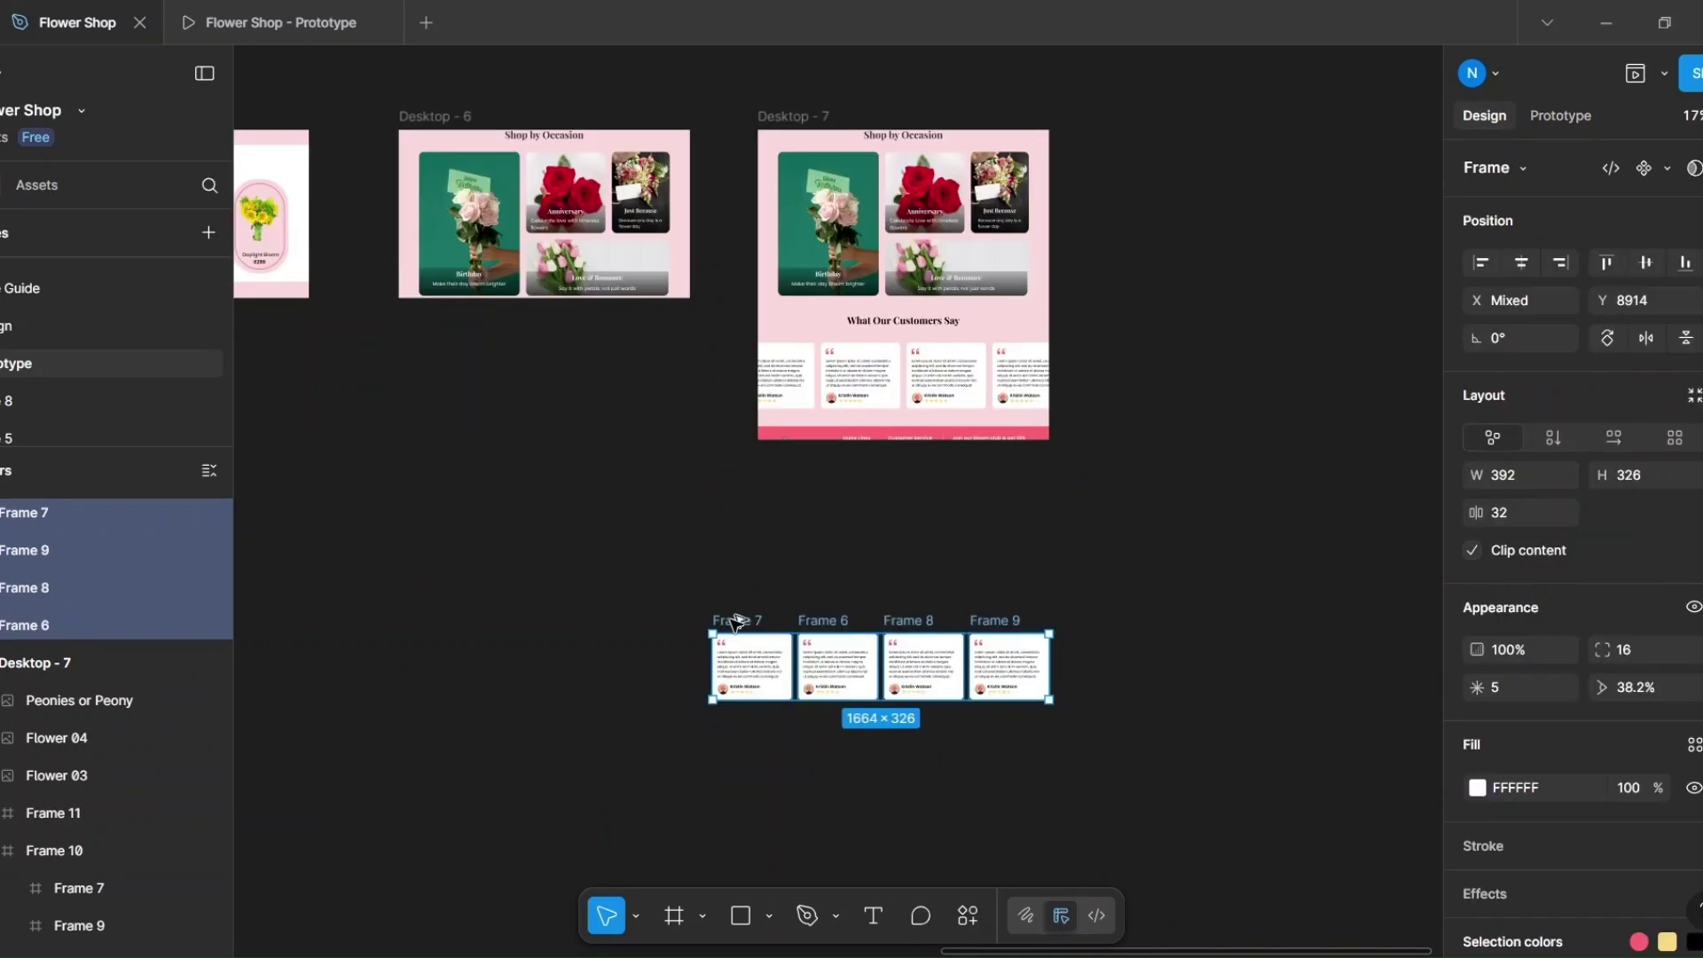
Step: Duplicate the loose row of four testimonial cards and line the copies up directly after it with a 32 px gap
{"action": "key", "text": "ctrl+d"}
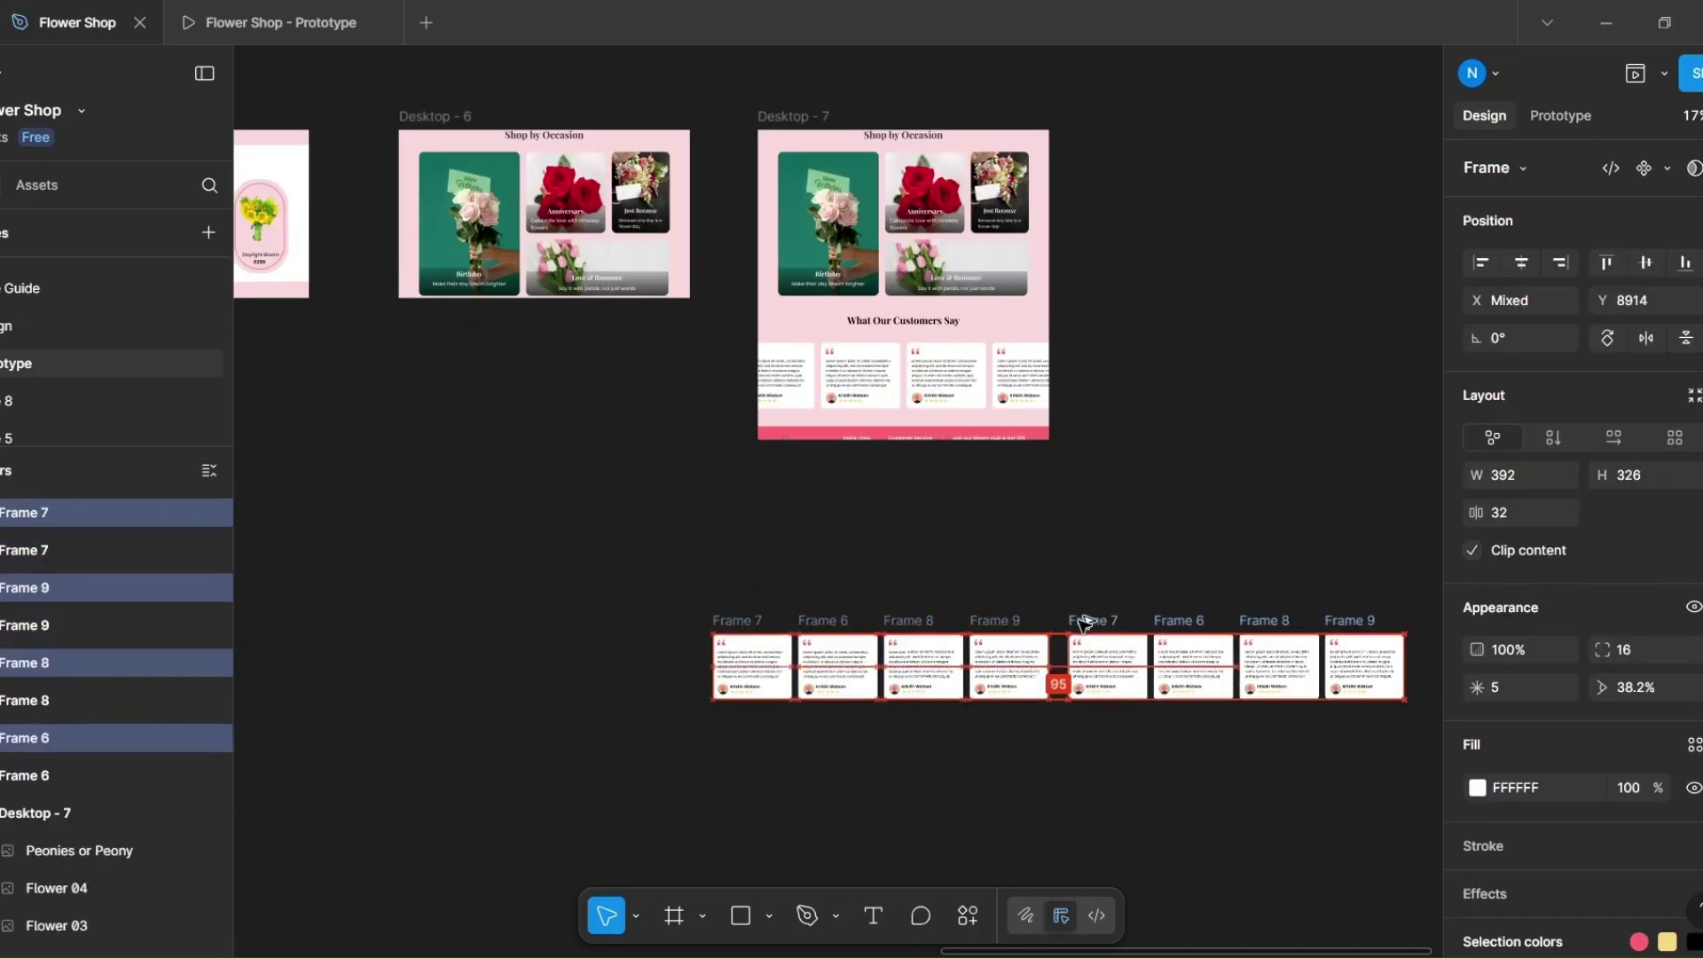
{"action": "key", "text": "ctrl+alt+t"}
{"action": "scroll", "coordinate": [1046, 718], "scroll_direction": "right", "scroll_amount": 5}
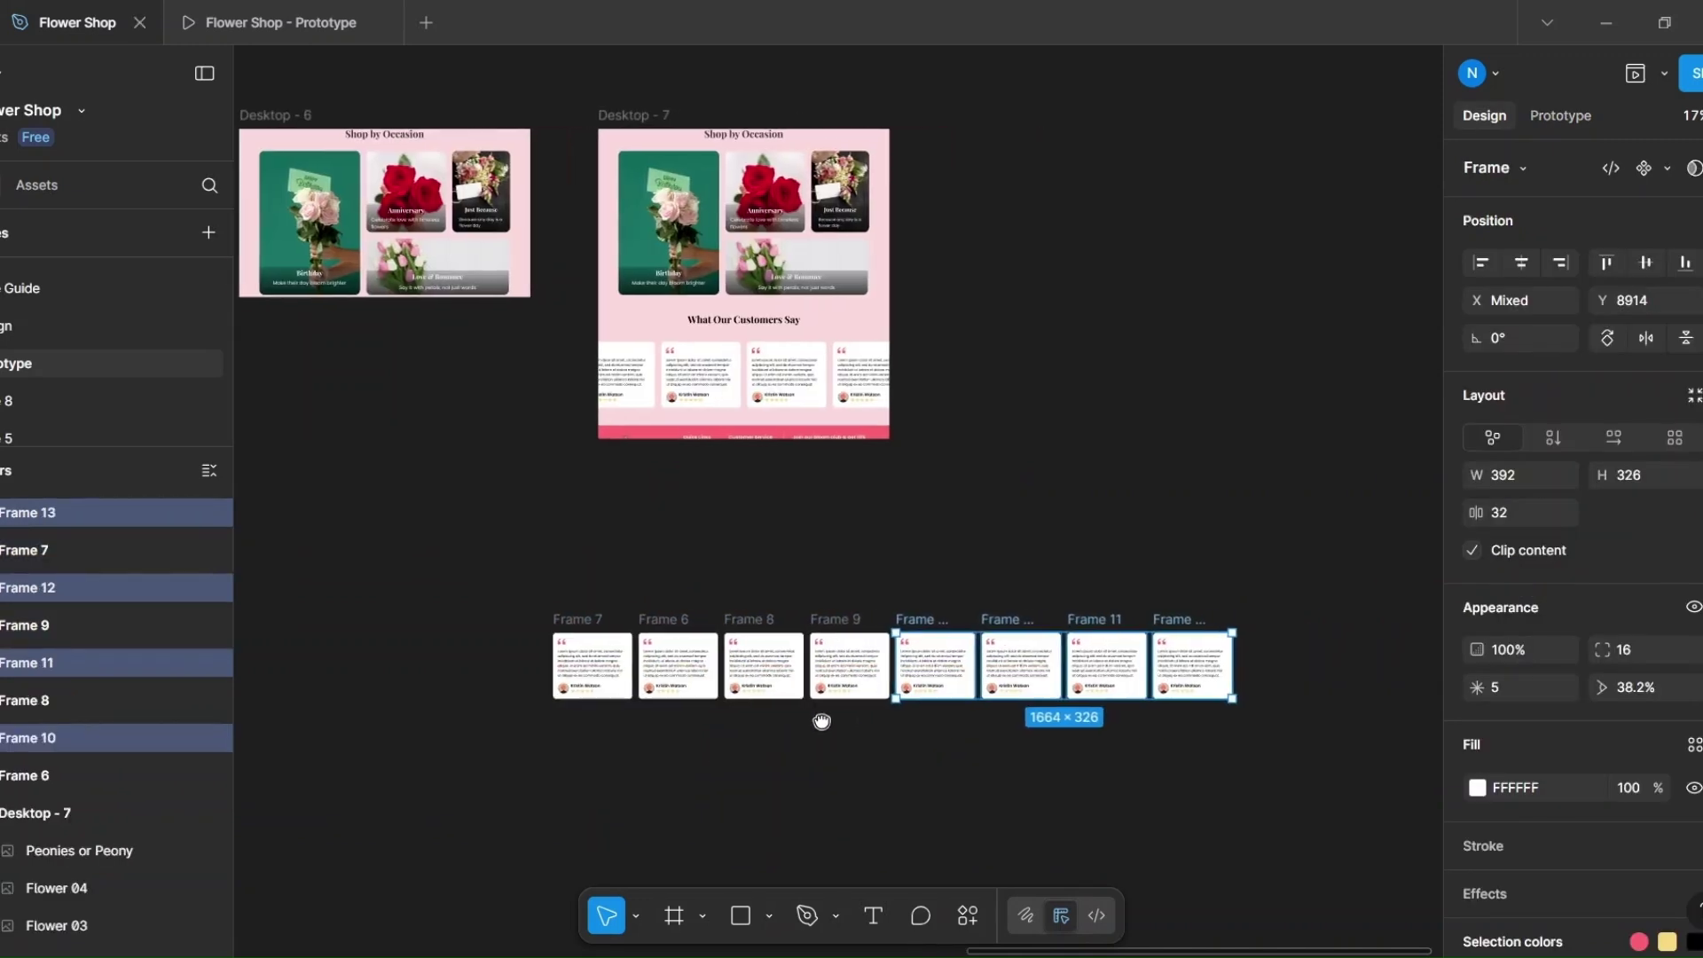
{"action": "left_click", "coordinate": [763, 748]}
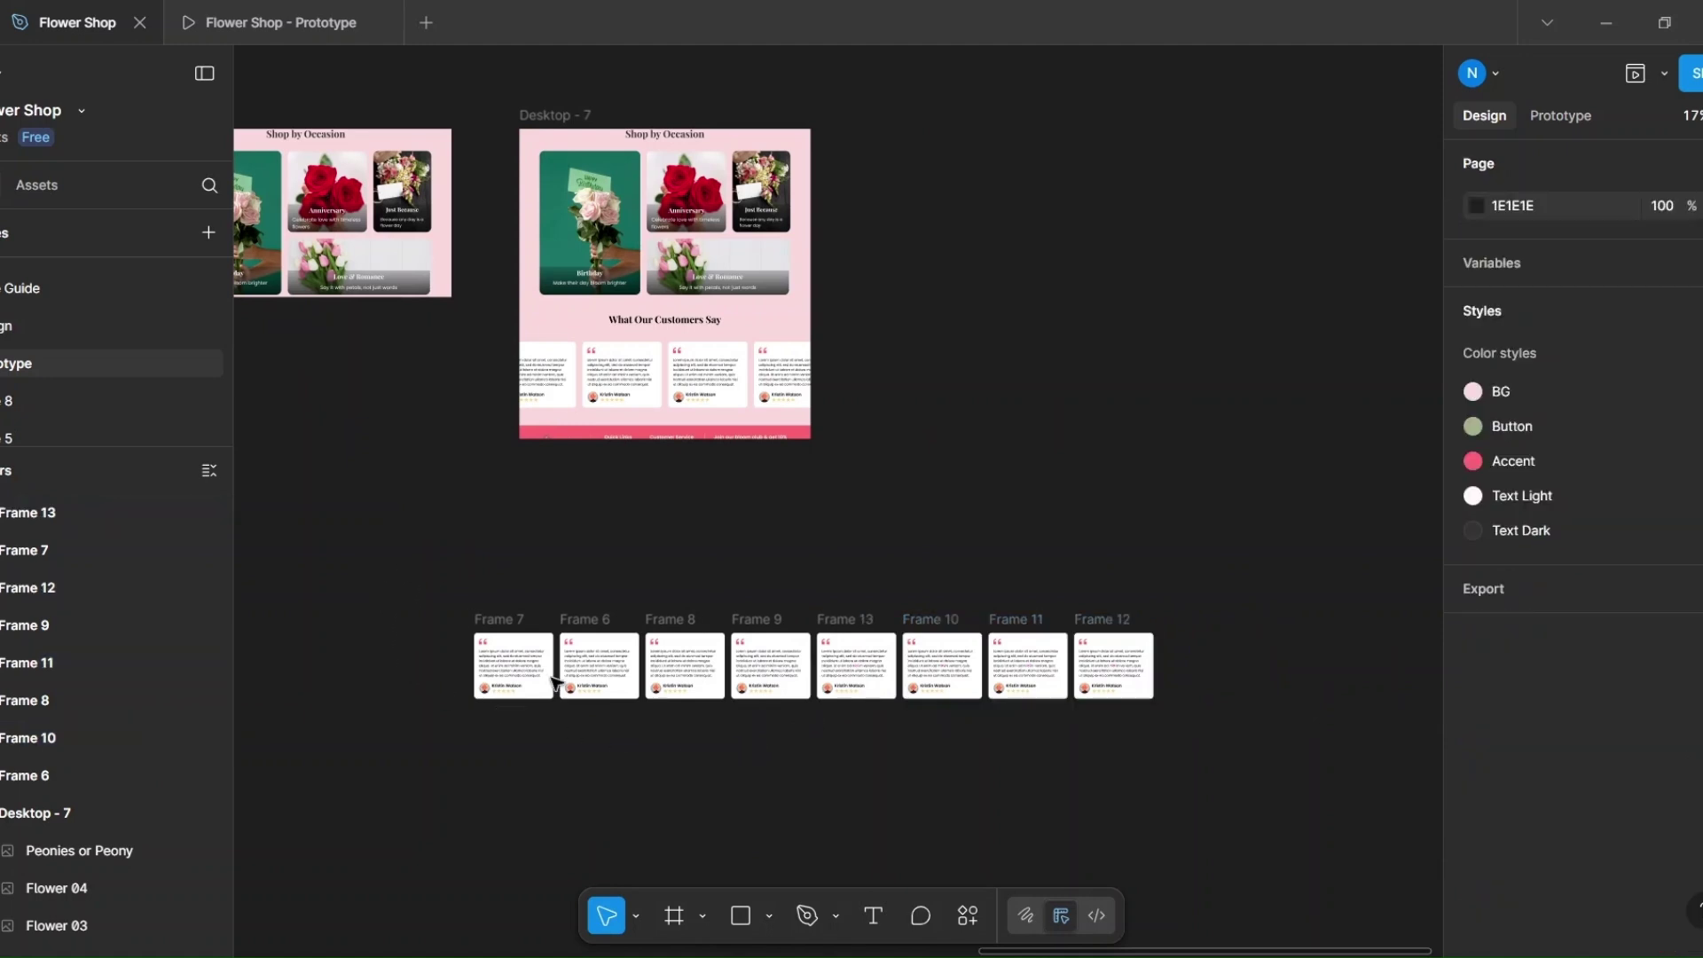
Step: Wrap all eight loose testimonial cards together in a new frame
{"action": "left_click_drag", "start_coordinate": [414, 561], "coordinate": [1199, 733]}
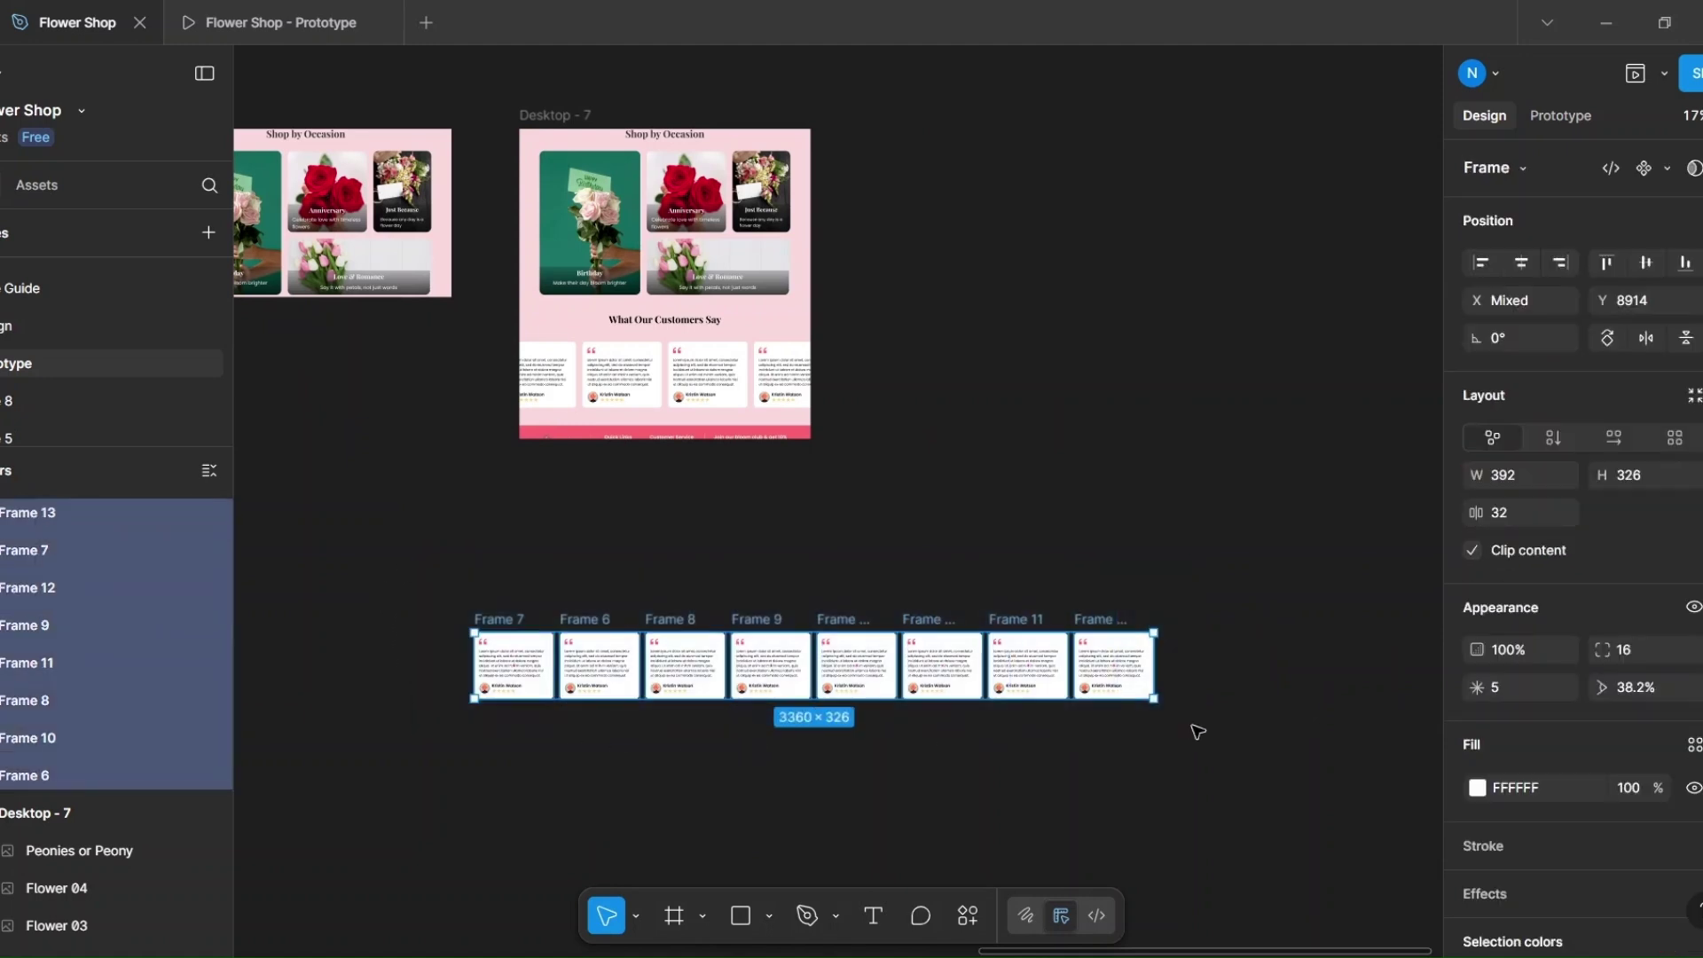
{"action": "right_click", "coordinate": [935, 626]}
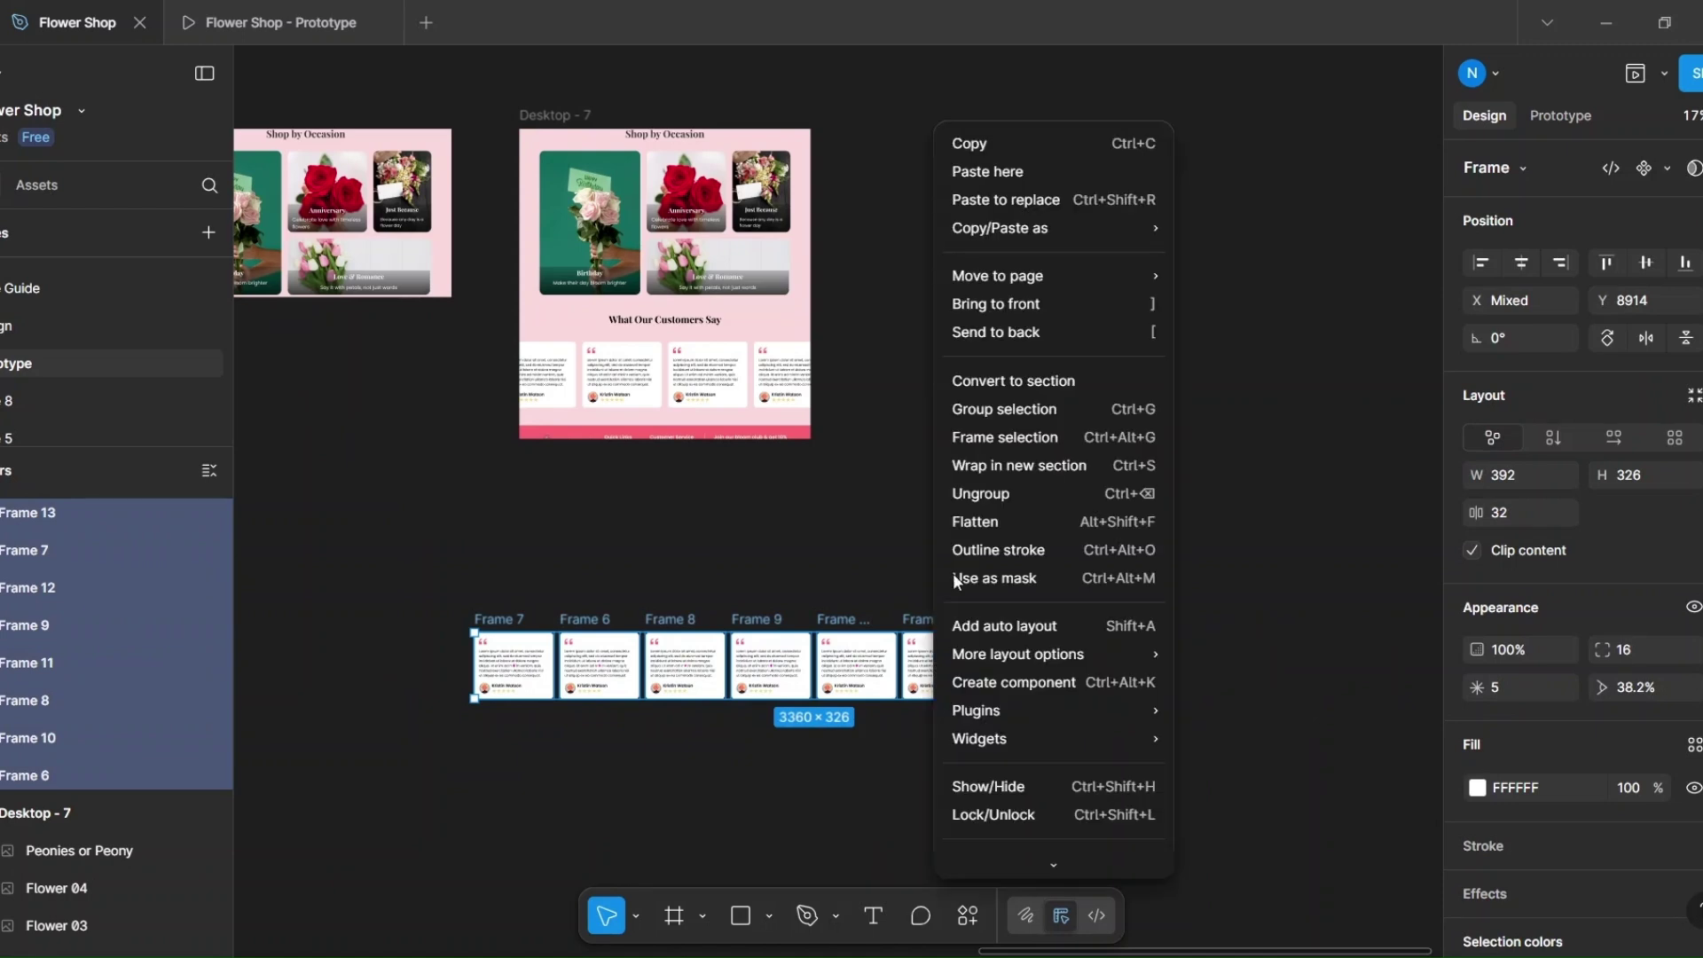
{"action": "left_click", "coordinate": [987, 448]}
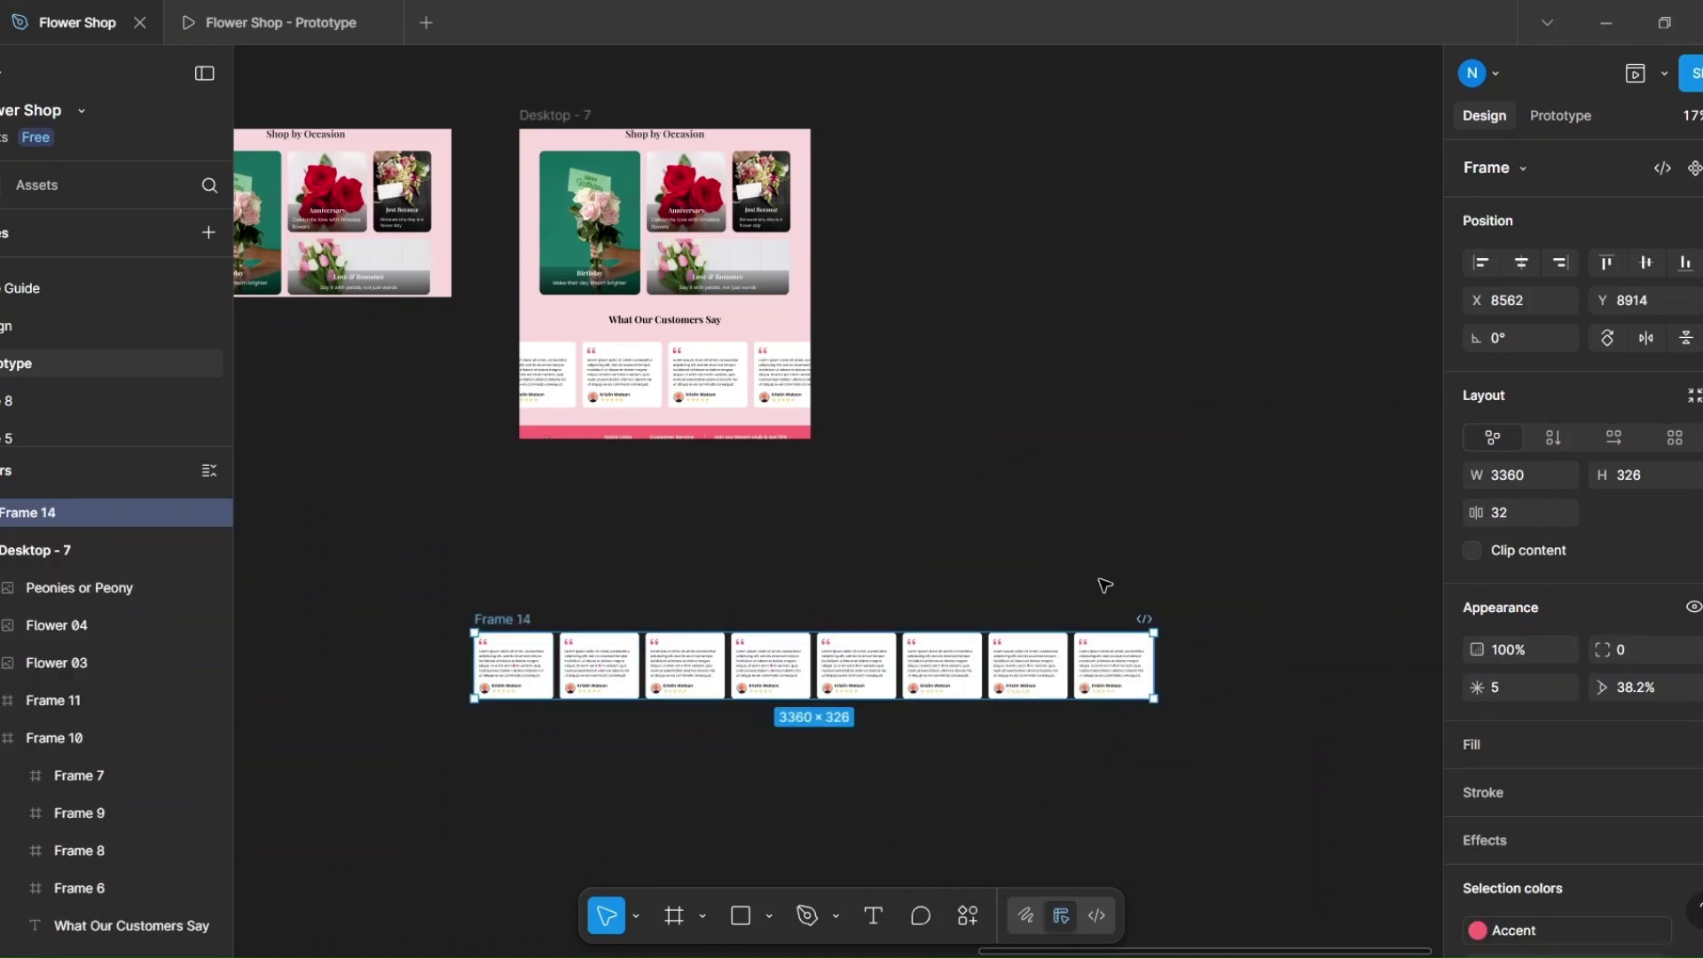
Step: Narrow the new testimonial frame to a width of 1664 and turn on Clip content so only four cards show
{"action": "left_click_drag", "start_coordinate": [877, 651], "coordinate": [813, 662]}
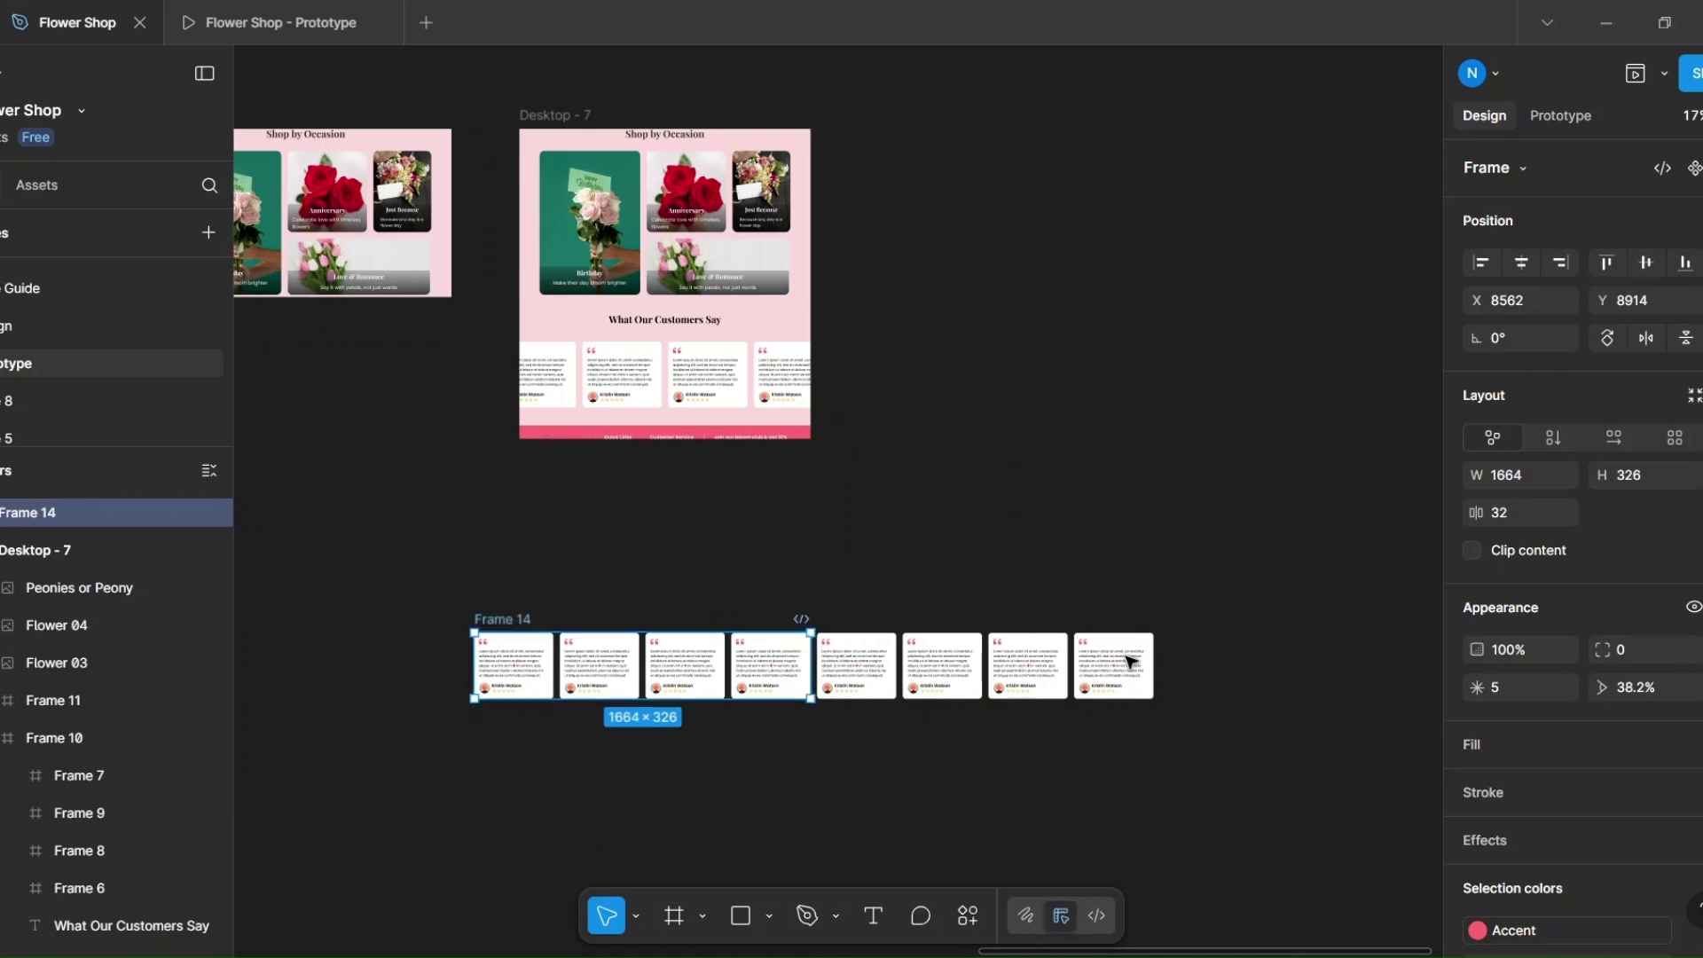
{"action": "left_click", "coordinate": [1471, 550]}
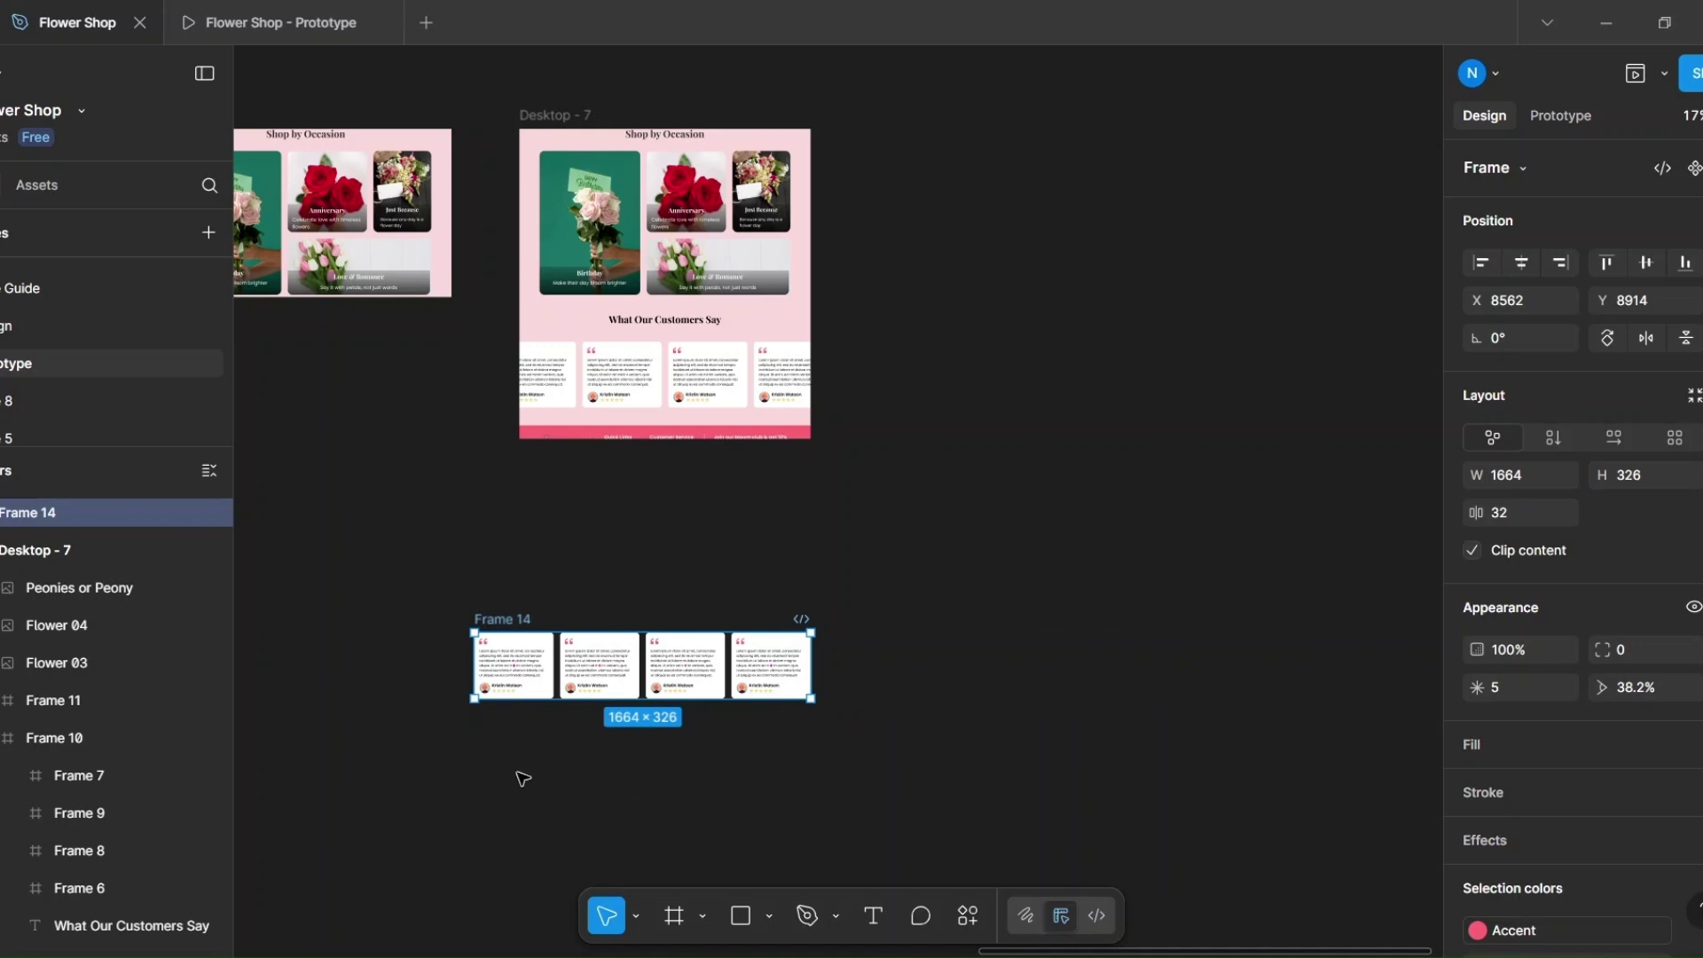
{"action": "left_click", "coordinate": [479, 770]}
Step: Duplicate the clipped testimonial frame directly below the original and select the first card in the copy
{"action": "scroll", "coordinate": [482, 712], "scroll_direction": "down", "scroll_amount": 1}
{"action": "scroll", "coordinate": [483, 711], "scroll_direction": "up", "scroll_amount": 2}
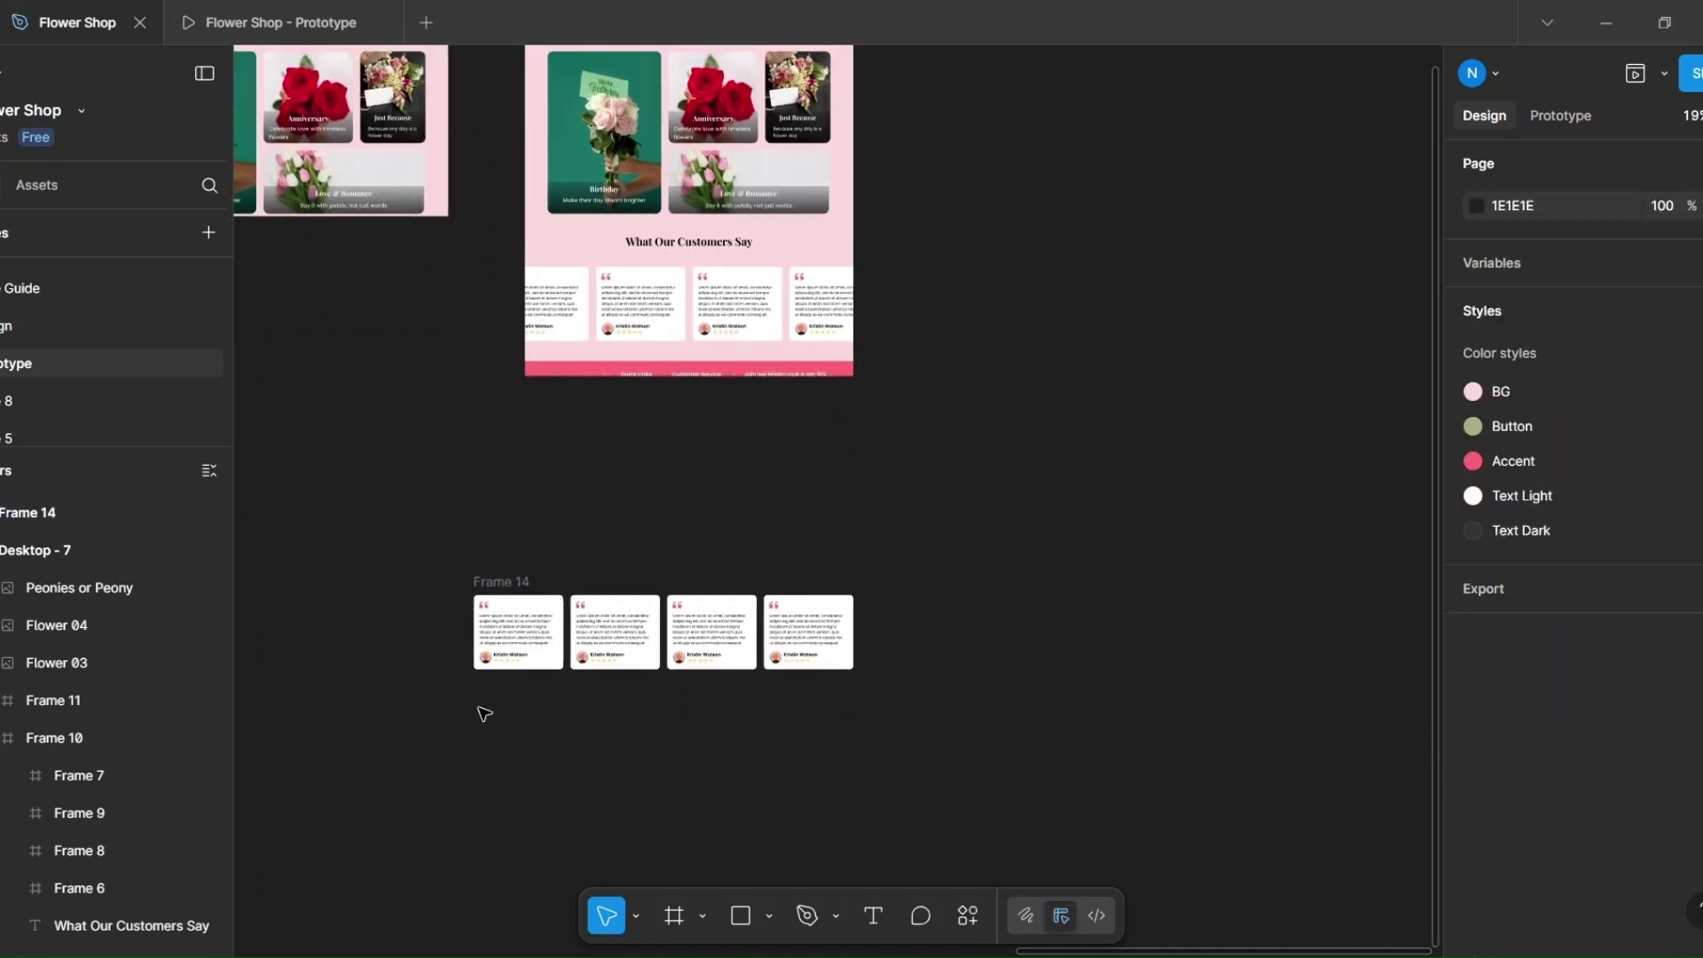
{"action": "scroll", "coordinate": [483, 710], "scroll_direction": "down", "scroll_amount": 3}
{"action": "scroll", "coordinate": [482, 711], "scroll_direction": "up", "scroll_amount": 2}
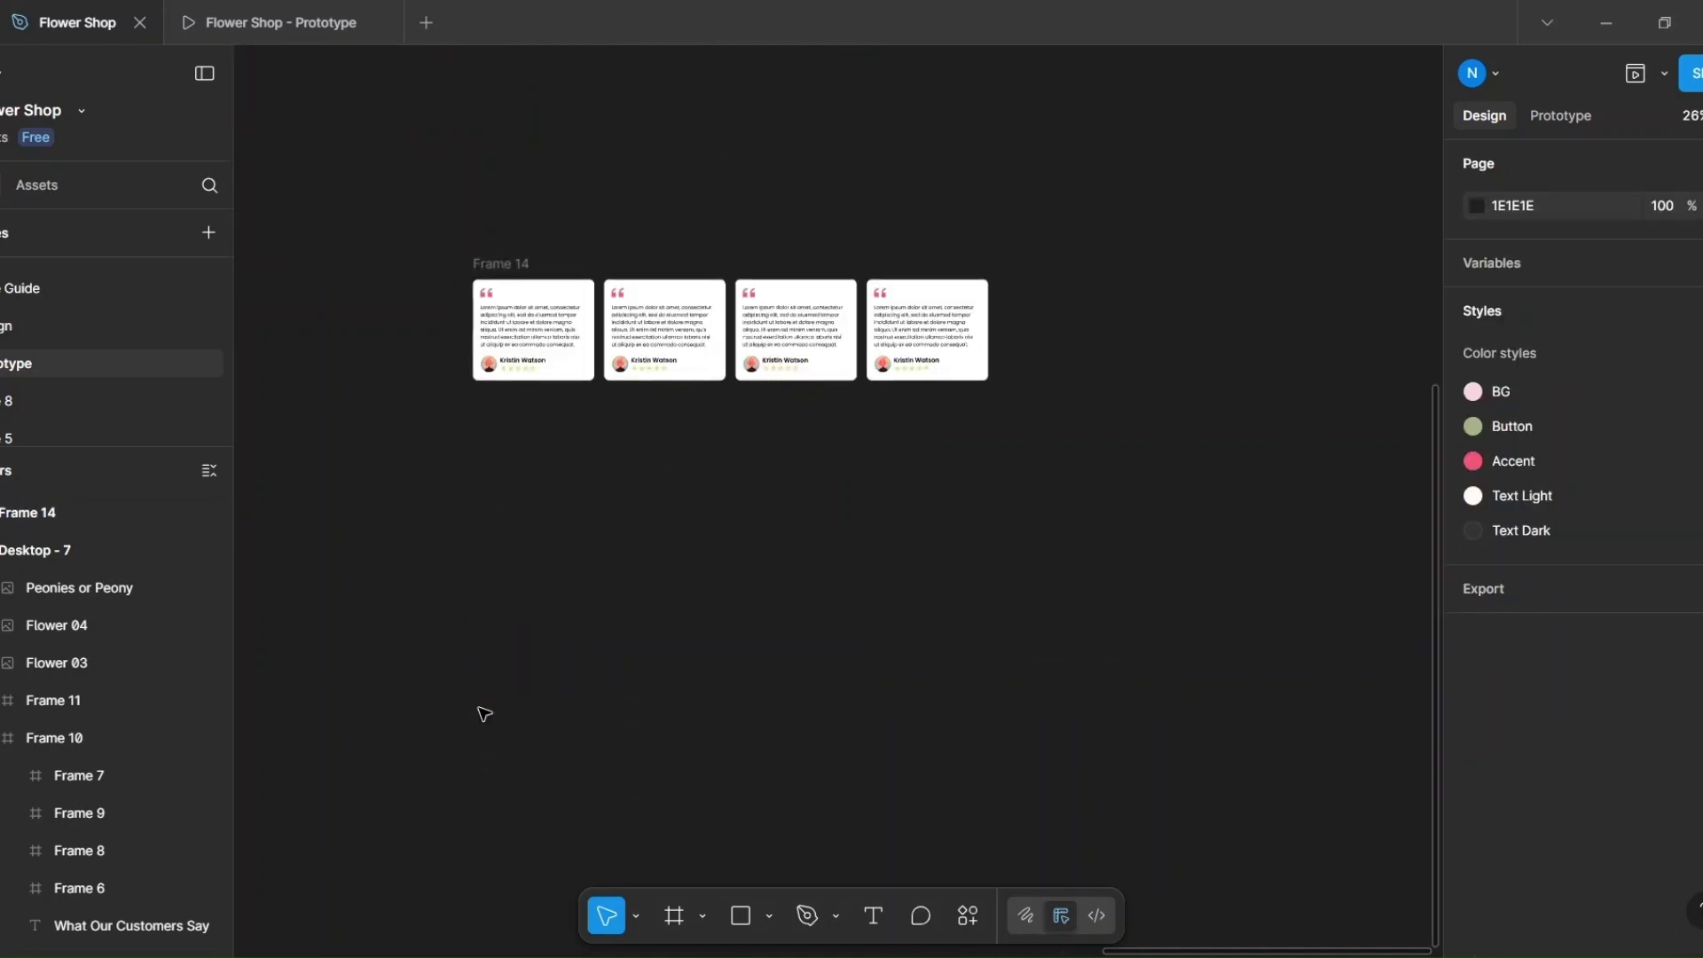
{"action": "left_click", "coordinate": [487, 265]}
{"action": "left_click_drag", "start_coordinate": [490, 262], "coordinate": [490, 429]}
{"action": "left_click", "coordinate": [498, 489]}
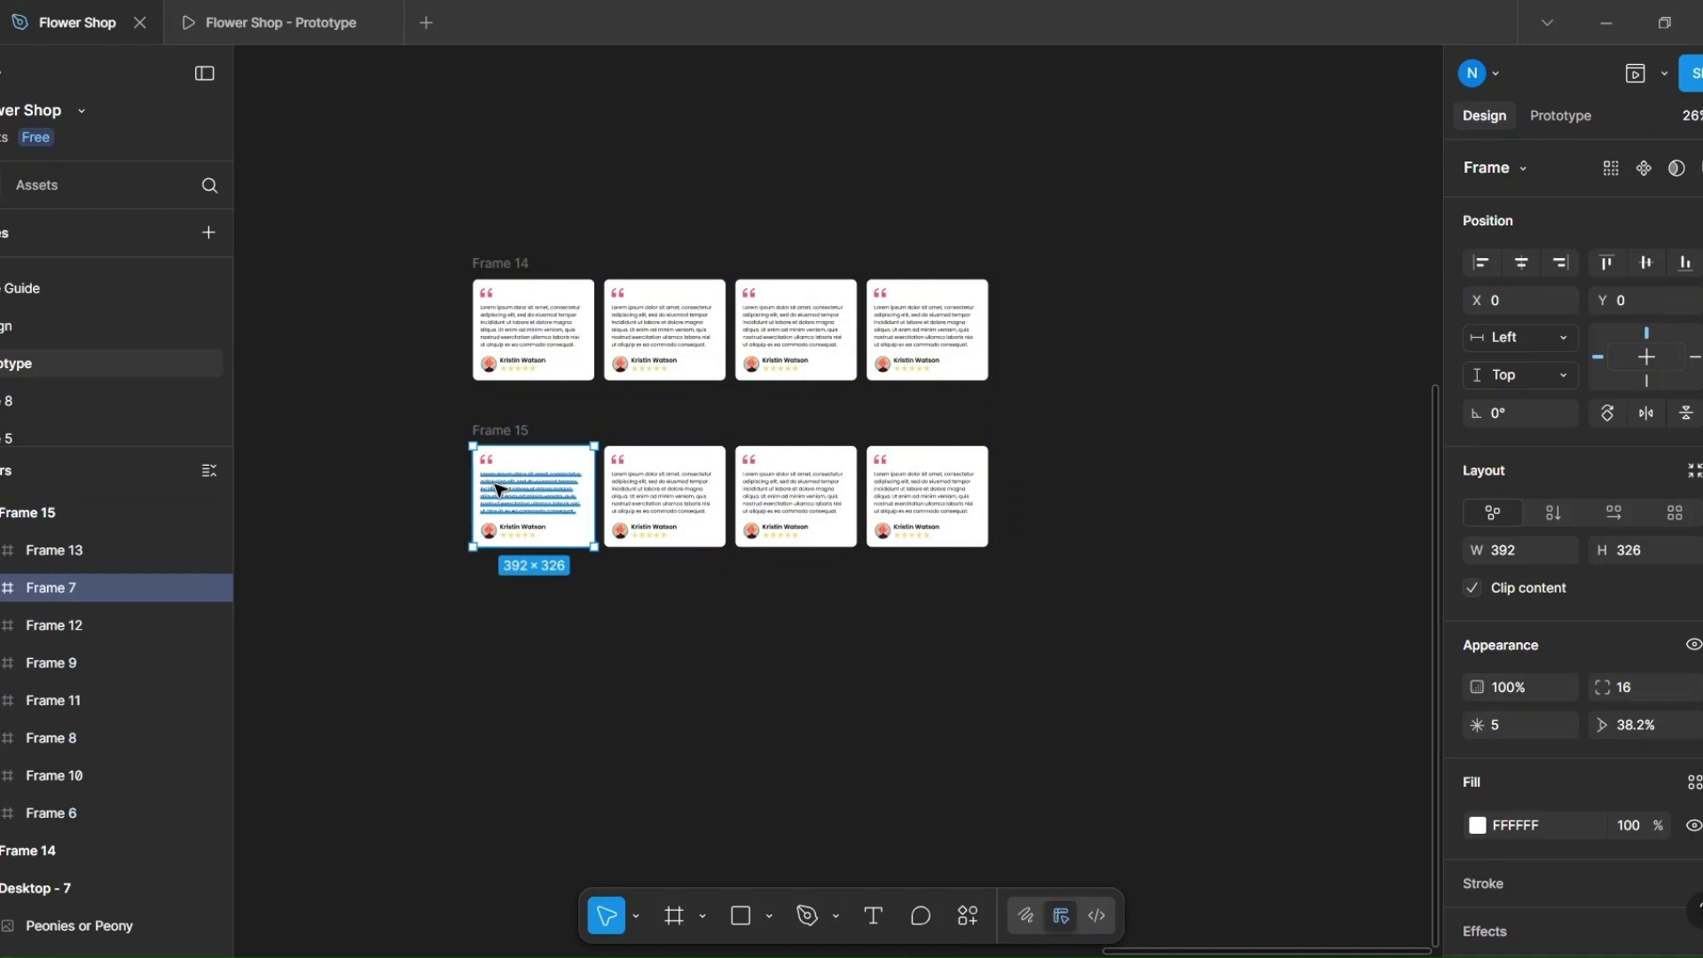
Step: Shift all eight cards in the lower testimonial frame left until the last four exactly fill the clipped frame
{"action": "key", "text": "ctrl+a"}
{"action": "key", "text": "shift+Left"}
{"action": "key", "text": "shift+Left"}
{"action": "key", "text": "shift+Left"}
{"action": "key", "text": "shift+Left"}
{"action": "key", "text": "shift+Left"}
{"action": "key", "text": "shift+Left"}
{"action": "key", "text": "shift+Left"}
{"action": "key", "text": "shift+Left"}
{"action": "key", "text": "shift+Left"}
{"action": "key", "text": "shift+Left"}
{"action": "key", "text": "shift+Left"}
{"action": "key", "text": "shift+Left"}
{"action": "key", "text": "shift+Left"}
{"action": "key", "text": "shift+Left"}
{"action": "key", "text": "shift+Left"}
{"action": "key", "text": "shift+Left"}
{"action": "key", "text": "shift+Left"}
{"action": "key", "text": "shift+Left"}
{"action": "key", "text": "shift+Left"}
{"action": "key", "text": "shift+Left"}
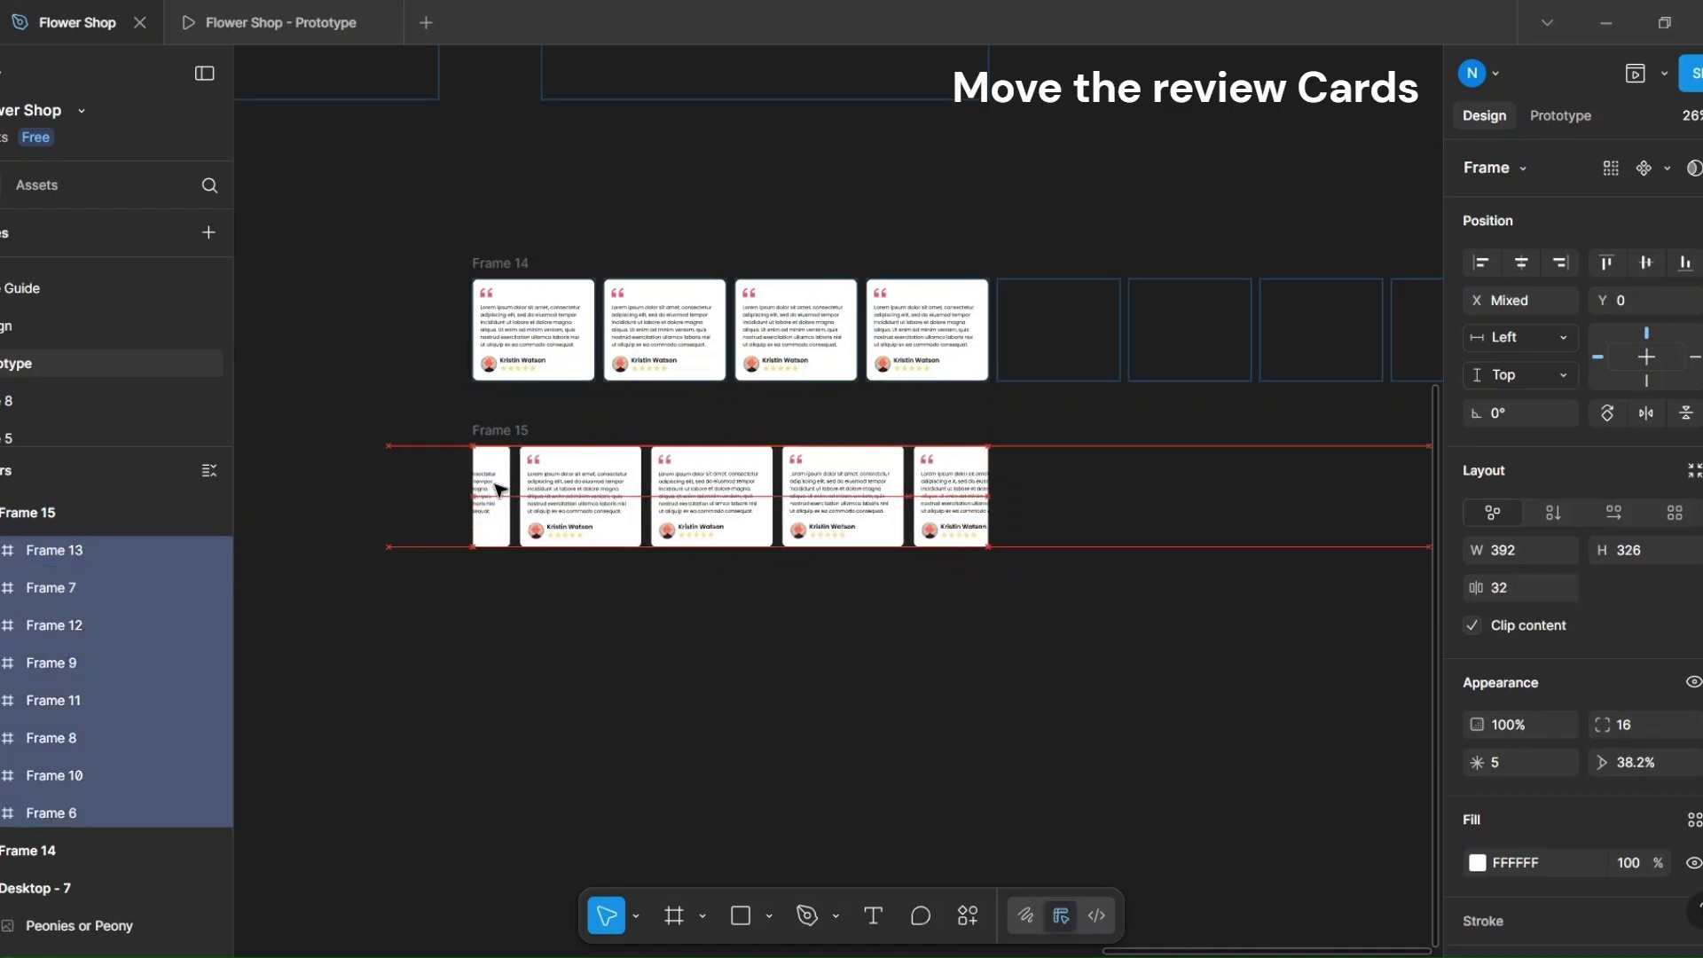
{"action": "key", "text": "shift+Left"}
{"action": "key", "text": "shift+Left"}
{"action": "key", "text": "shift+Left"}
{"action": "key", "text": "shift+Left"}
{"action": "key", "text": "shift+Left"}
{"action": "key", "text": "shift+Left"}
{"action": "key", "text": "shift+Left"}
{"action": "key", "text": "shift+Left"}
{"action": "key", "text": "shift+Left"}
{"action": "key", "text": "shift+Left"}
{"action": "key", "text": "shift+Left"}
{"action": "key", "text": "shift+Left"}
{"action": "key", "text": "shift+Left"}
{"action": "key", "text": "shift+Left"}
{"action": "key", "text": "shift+Left"}
{"action": "key", "text": "shift+Left"}
{"action": "key", "text": "shift+Left"}
{"action": "key", "text": "shift+Left"}
{"action": "key", "text": "shift+Left"}
{"action": "key", "text": "shift+Left"}
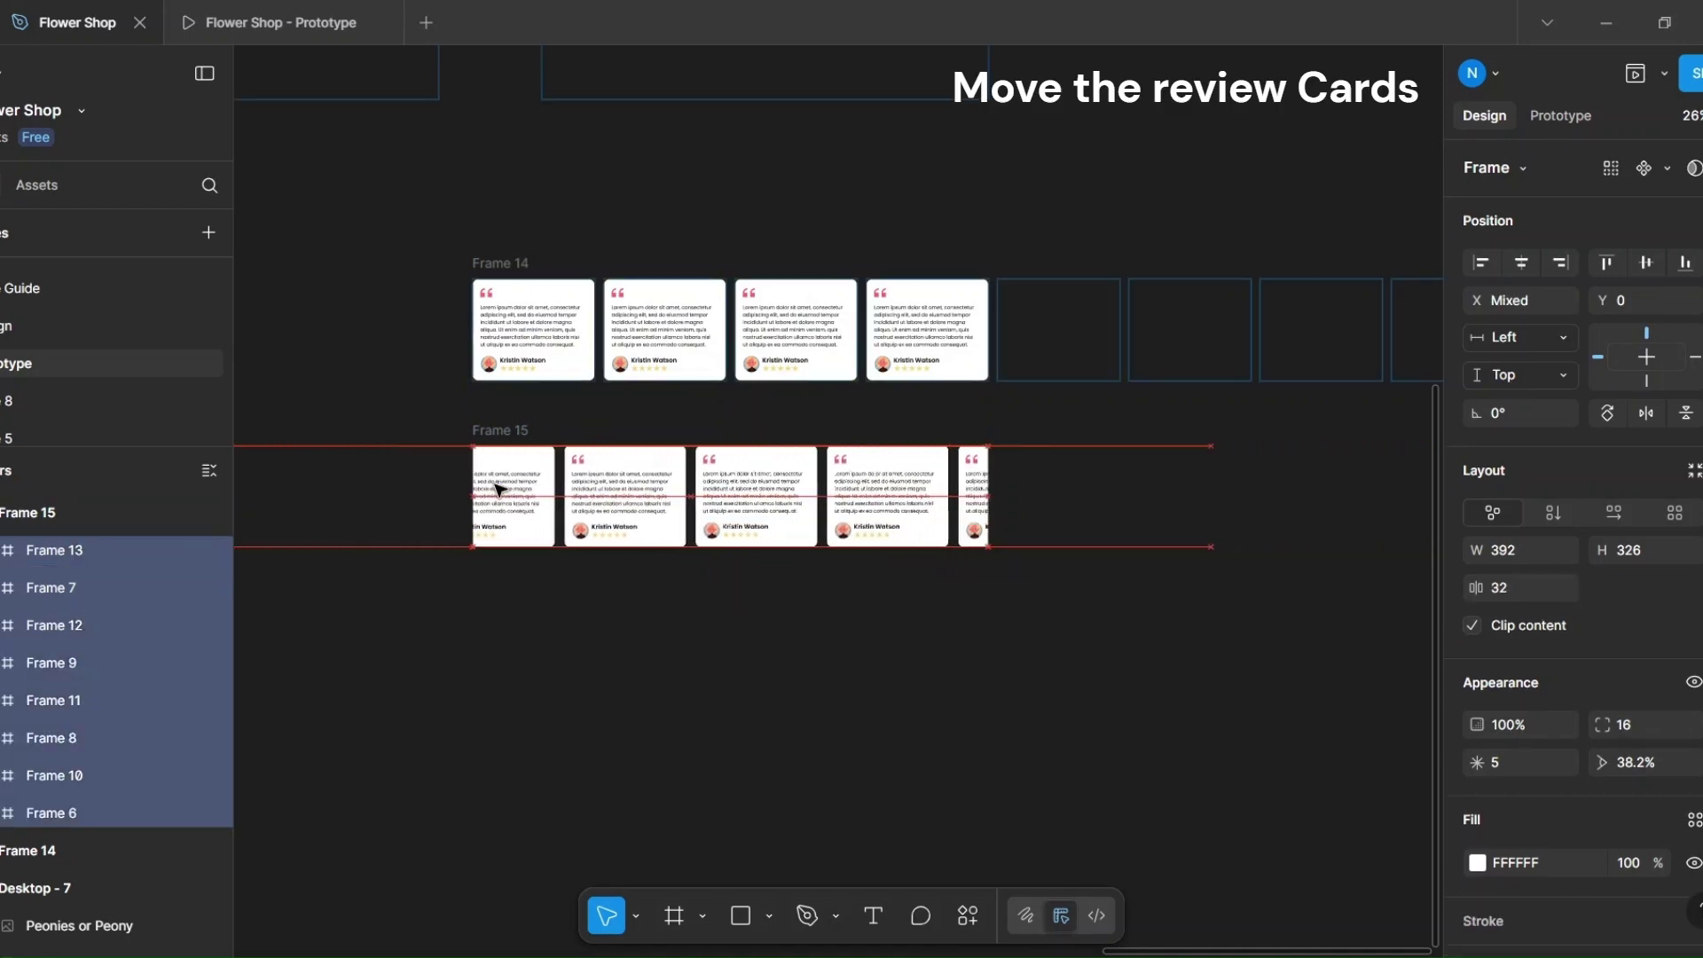
{"action": "key", "text": "shift+Left"}
{"action": "key", "text": "shift+Left"}
{"action": "key", "text": "shift+Left"}
{"action": "key", "text": "shift+Left"}
{"action": "key", "text": "shift+Left"}
{"action": "key", "text": "shift+Left"}
{"action": "key", "text": "shift+Left"}
{"action": "key", "text": "shift+Left"}
{"action": "key", "text": "shift+Left"}
{"action": "key", "text": "shift+Left"}
{"action": "key", "text": "shift+Left"}
{"action": "key", "text": "shift+Left"}
{"action": "key", "text": "shift+Left"}
{"action": "key", "text": "shift+Left"}
{"action": "key", "text": "shift+Left"}
{"action": "key", "text": "shift+Left"}
{"action": "key", "text": "shift+Left"}
{"action": "key", "text": "shift+Left"}
{"action": "key", "text": "shift+Left"}
{"action": "key", "text": "shift+Left"}
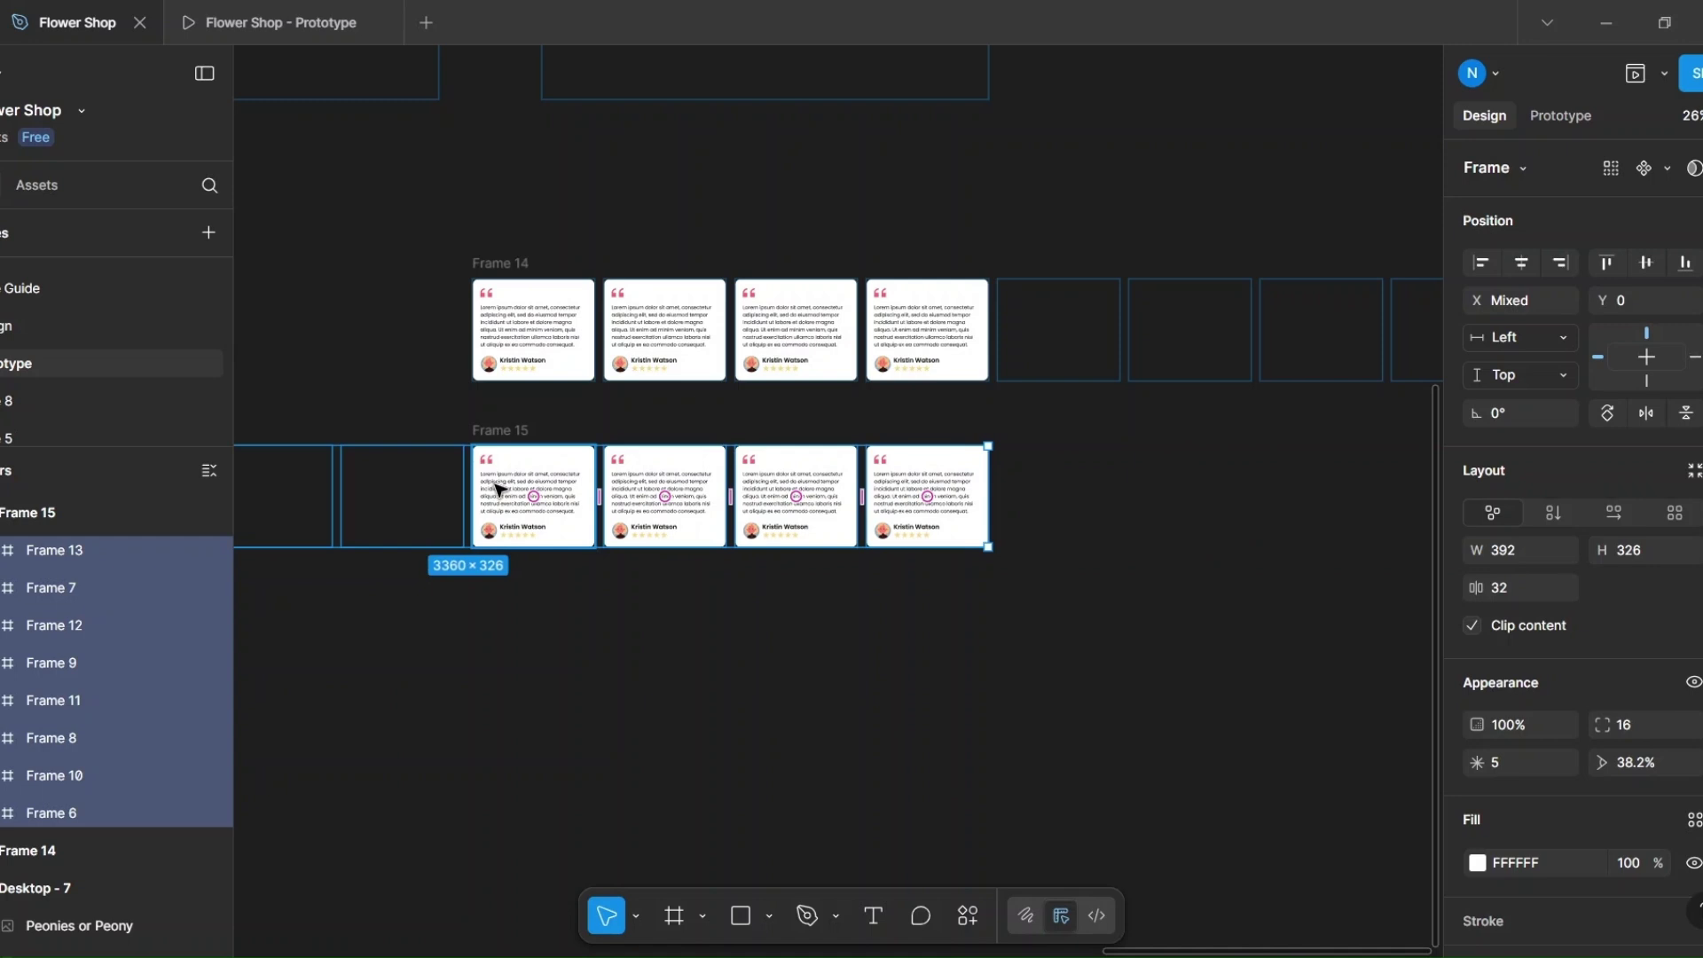
{"action": "left_click", "coordinate": [639, 657]}
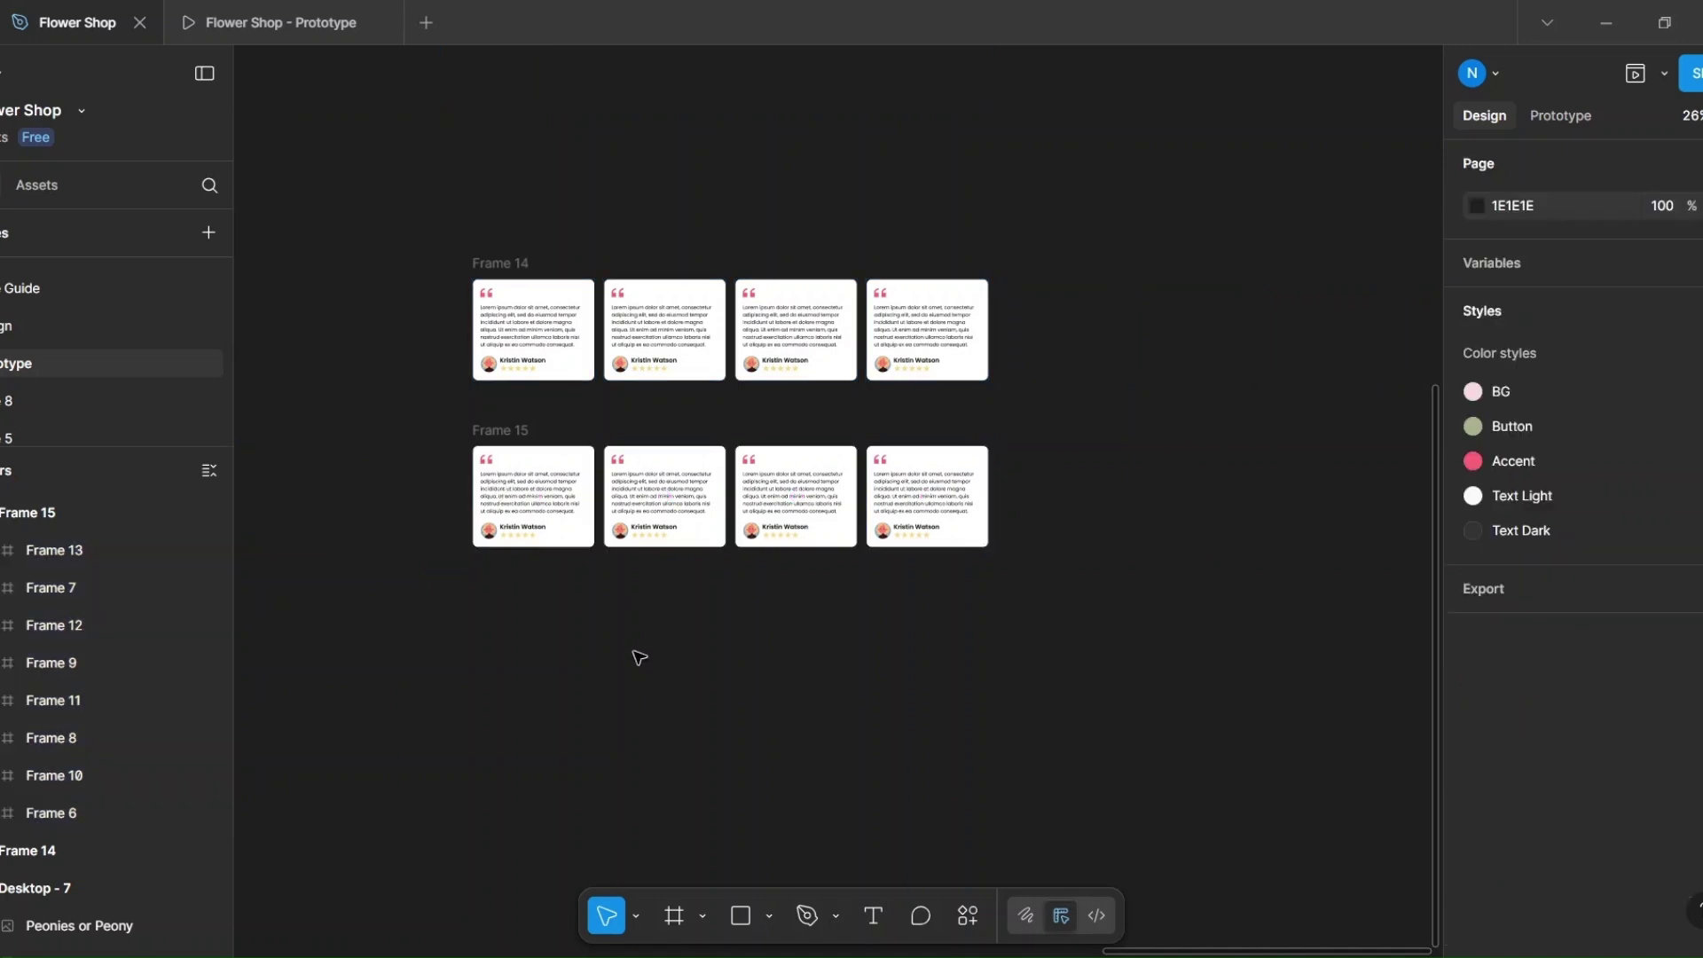
Step: Combine the upper and lower testimonial frames into one component set with two variants
{"action": "left_click", "coordinate": [524, 434]}
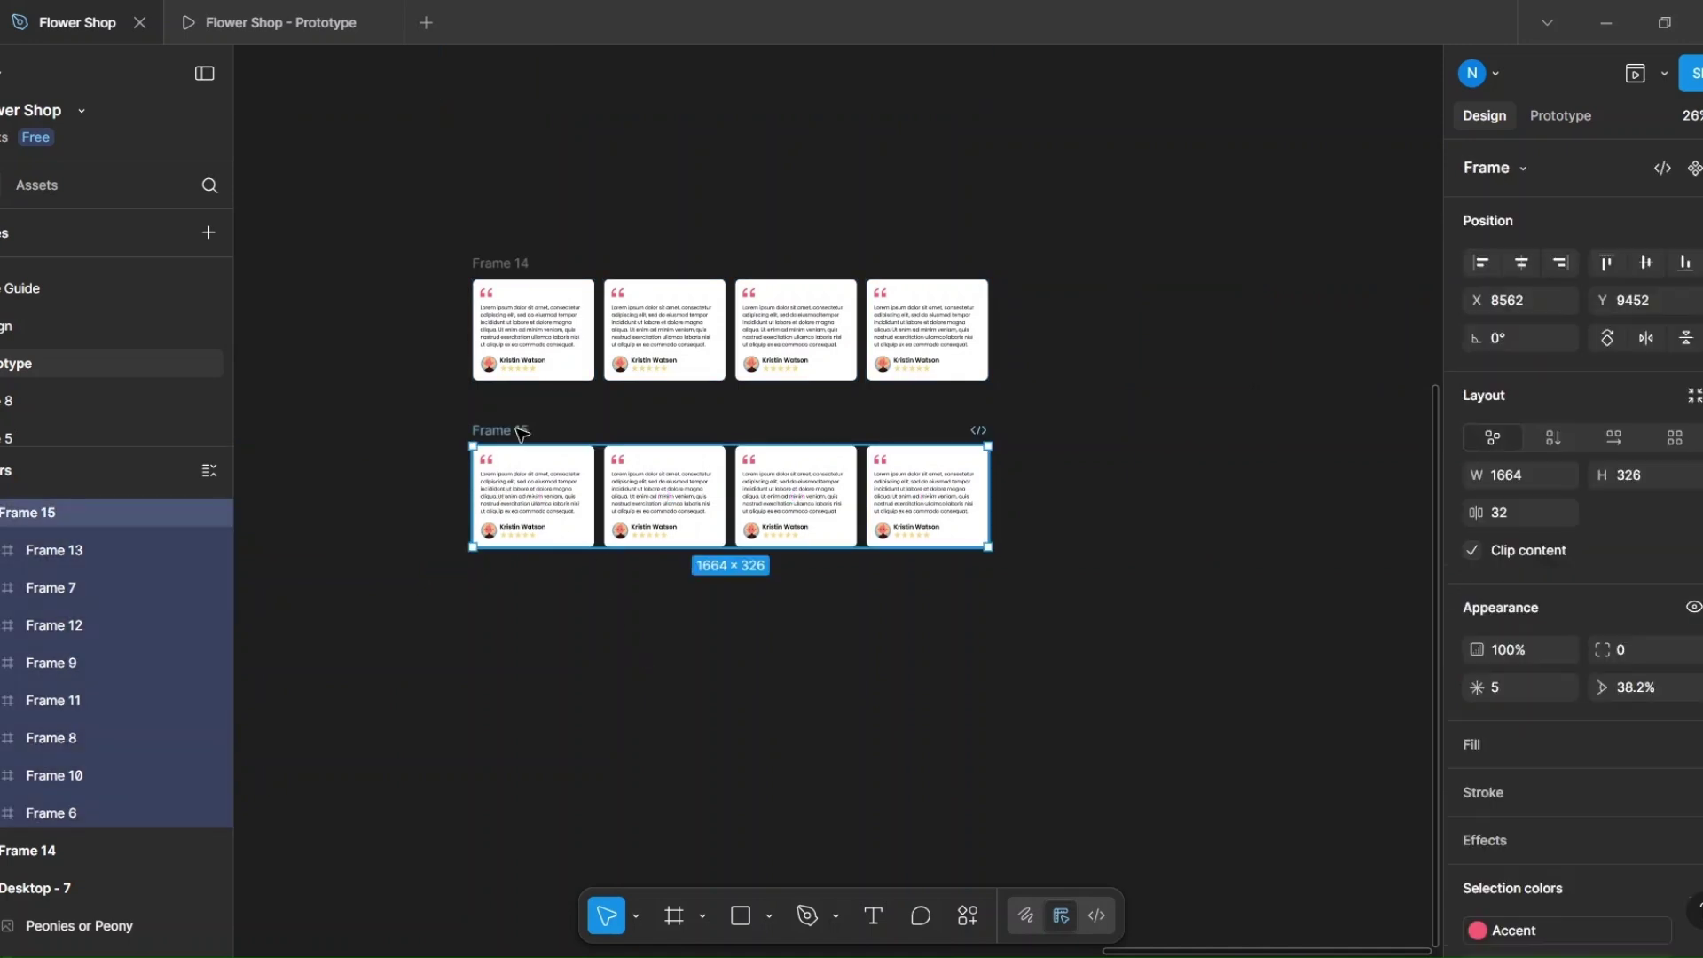
{"action": "left_click", "coordinate": [511, 265], "text": "shift"}
{"action": "left_click", "coordinate": [1669, 170]}
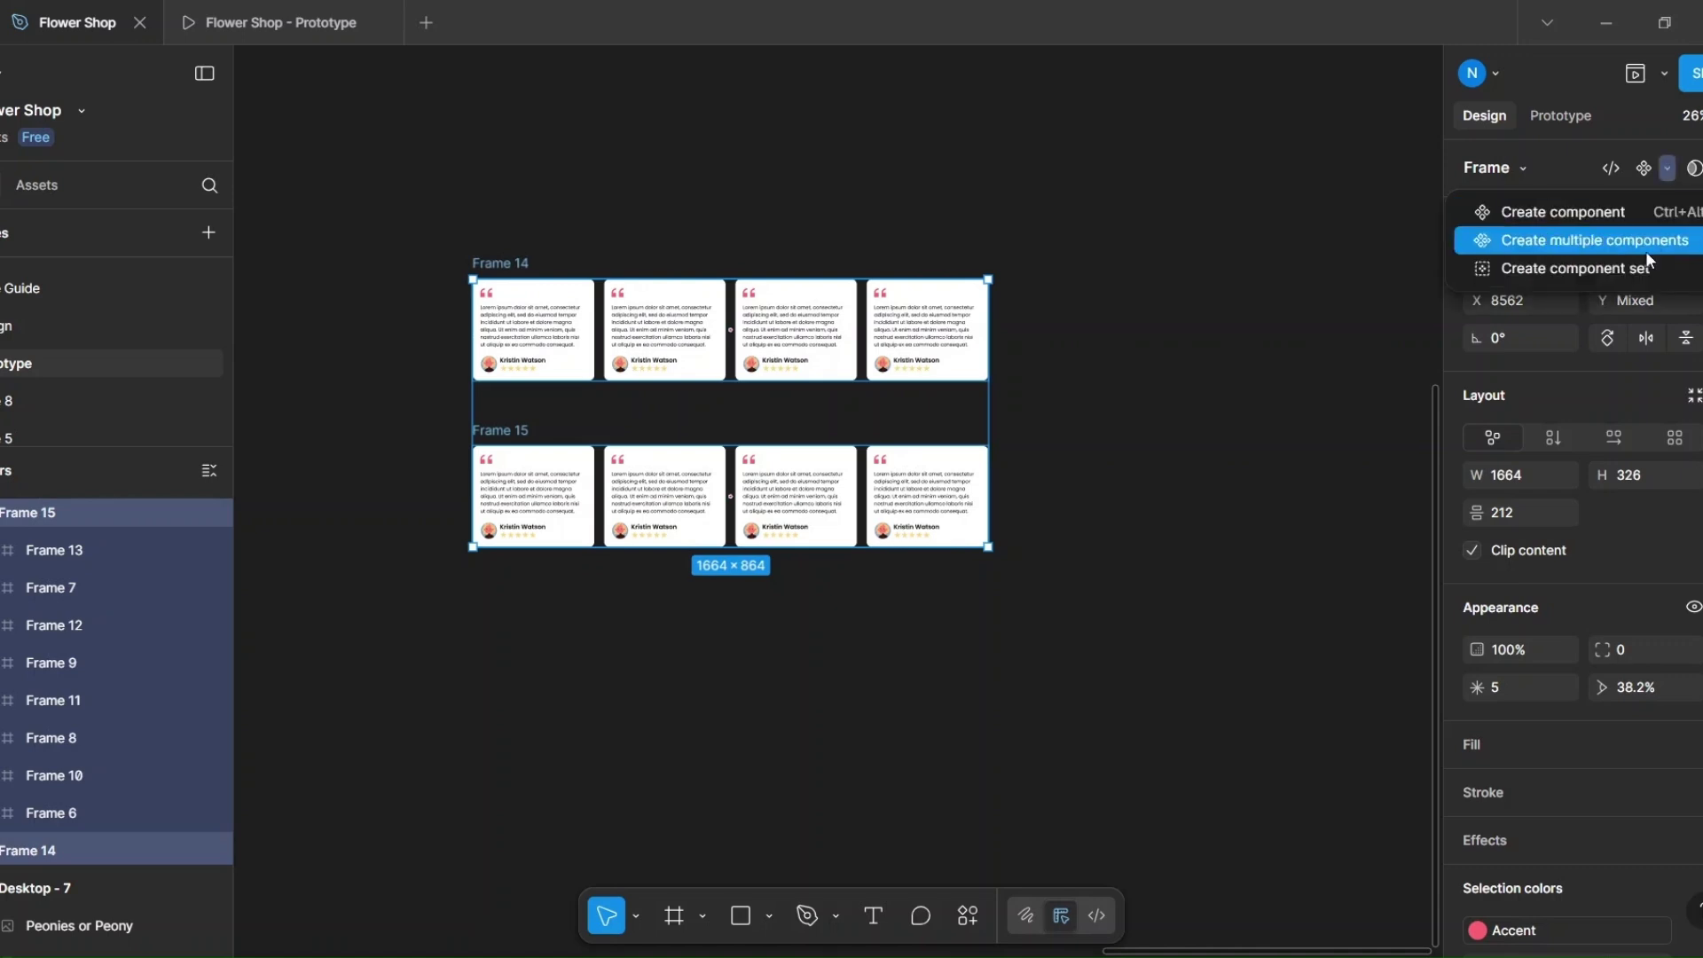
{"action": "left_click", "coordinate": [1642, 271]}
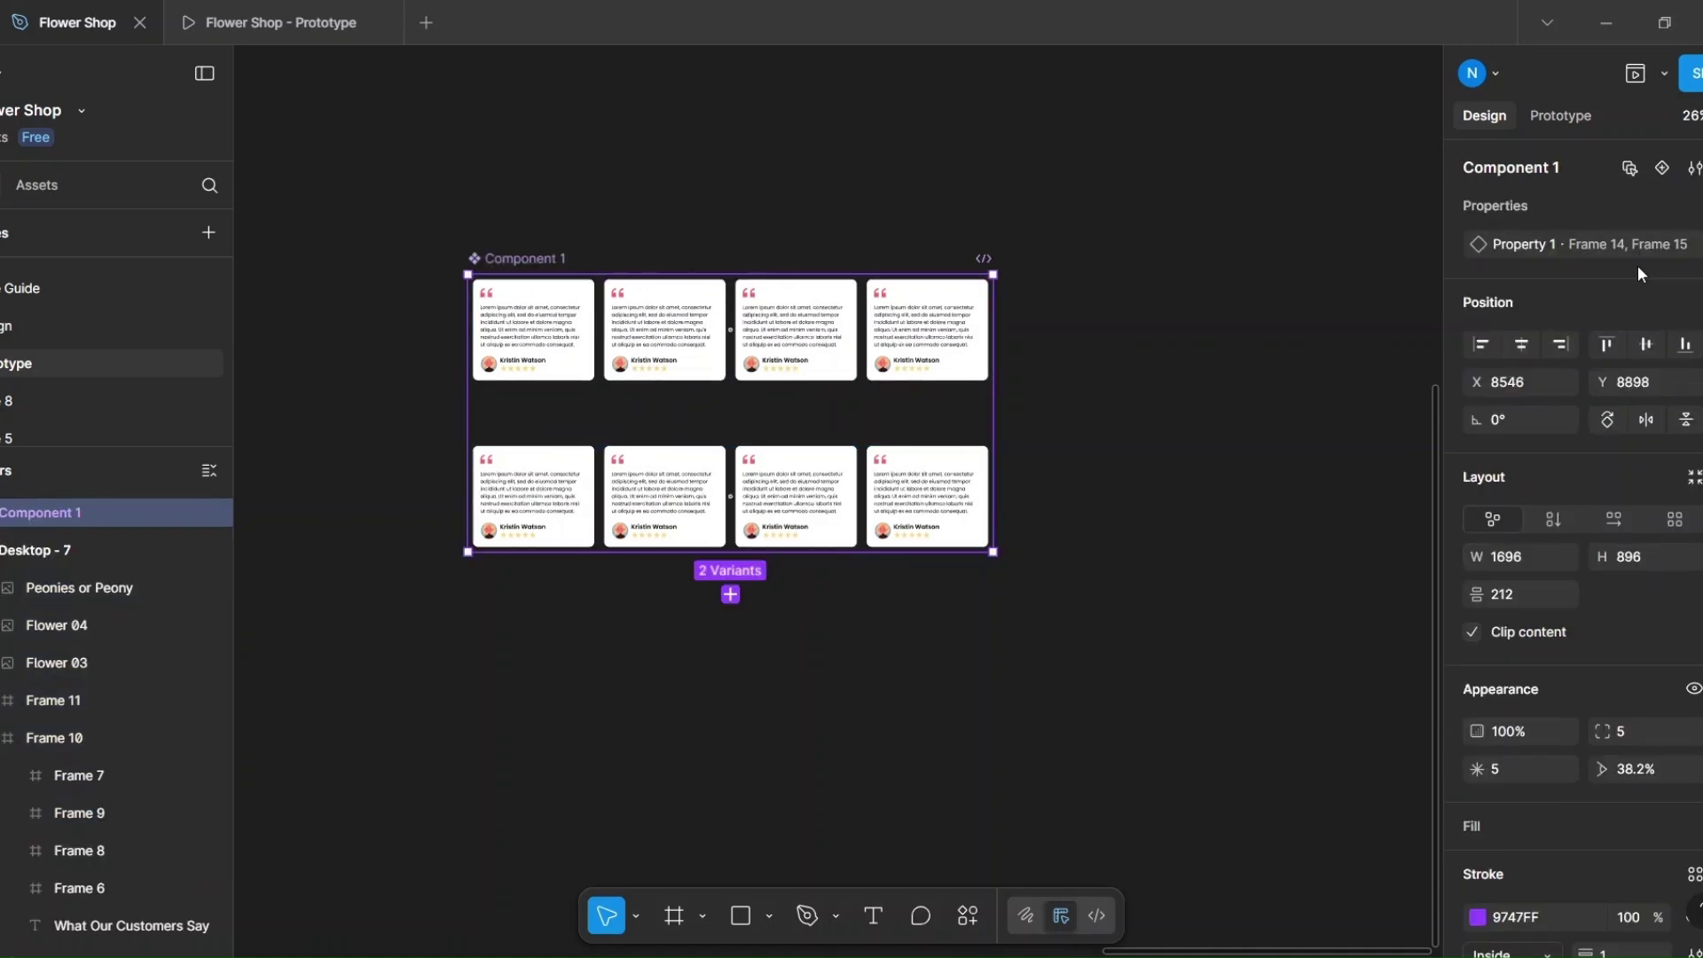
Step: Link the upper testimonial variant to the lower one with a Change to interaction triggered After delay of 1 ms
{"action": "key", "text": "shift+e"}
{"action": "left_click", "coordinate": [764, 315]}
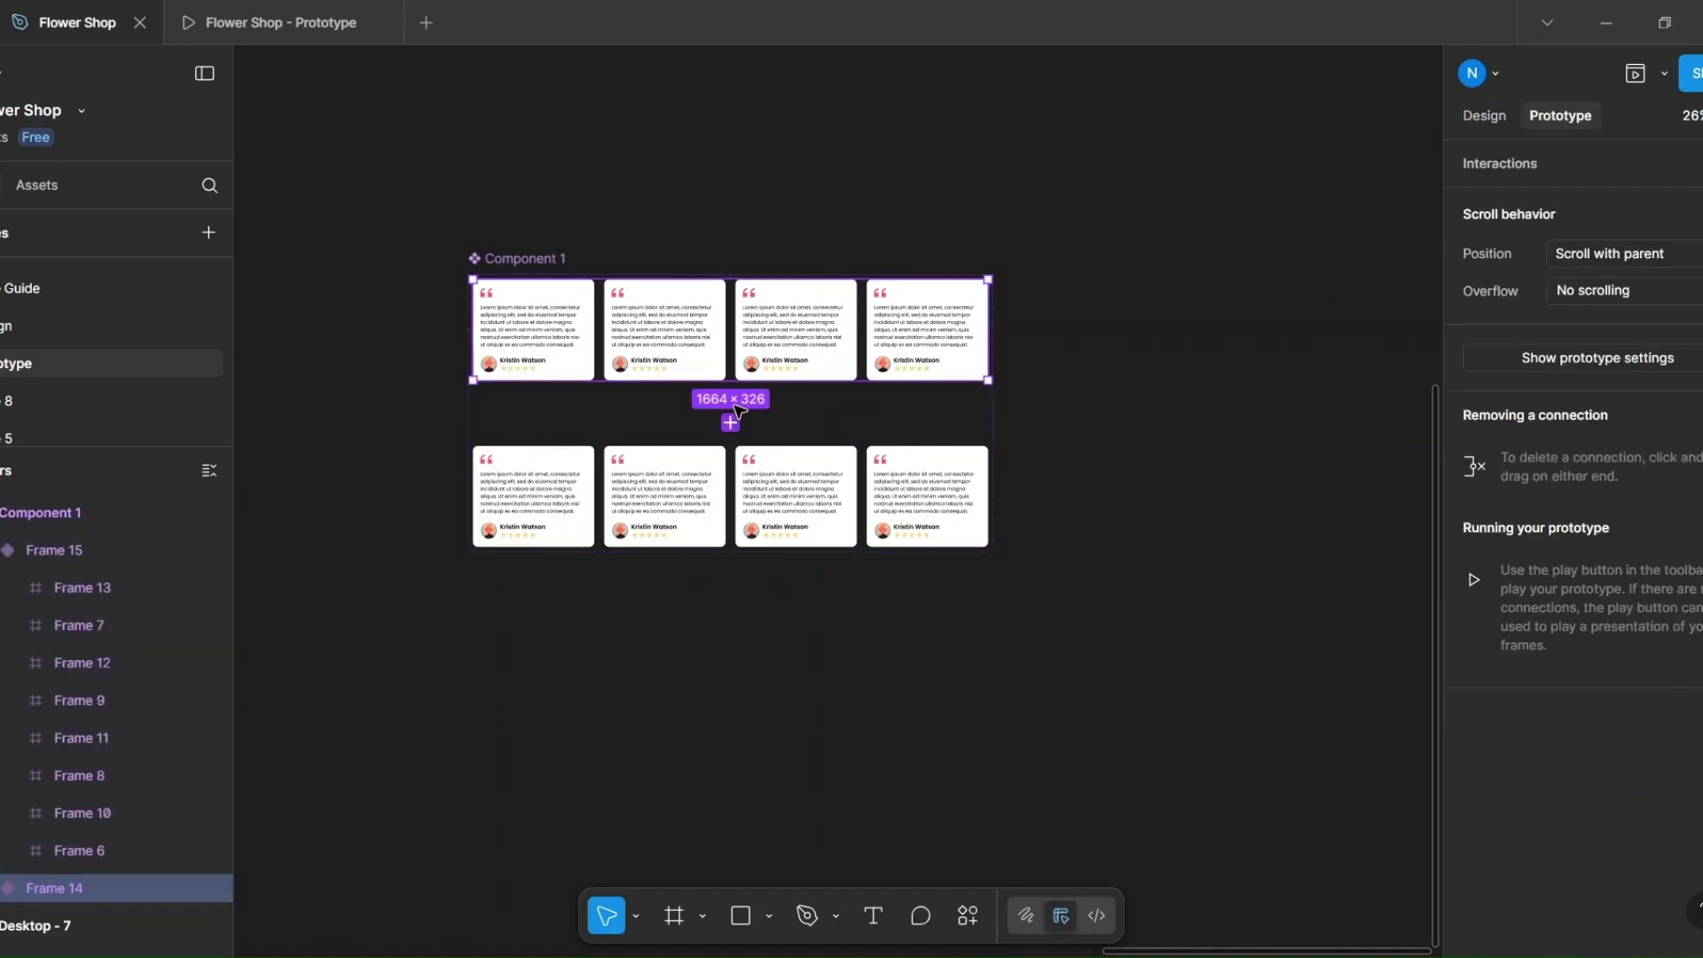
{"action": "left_click_drag", "start_coordinate": [726, 391], "coordinate": [1027, 189]}
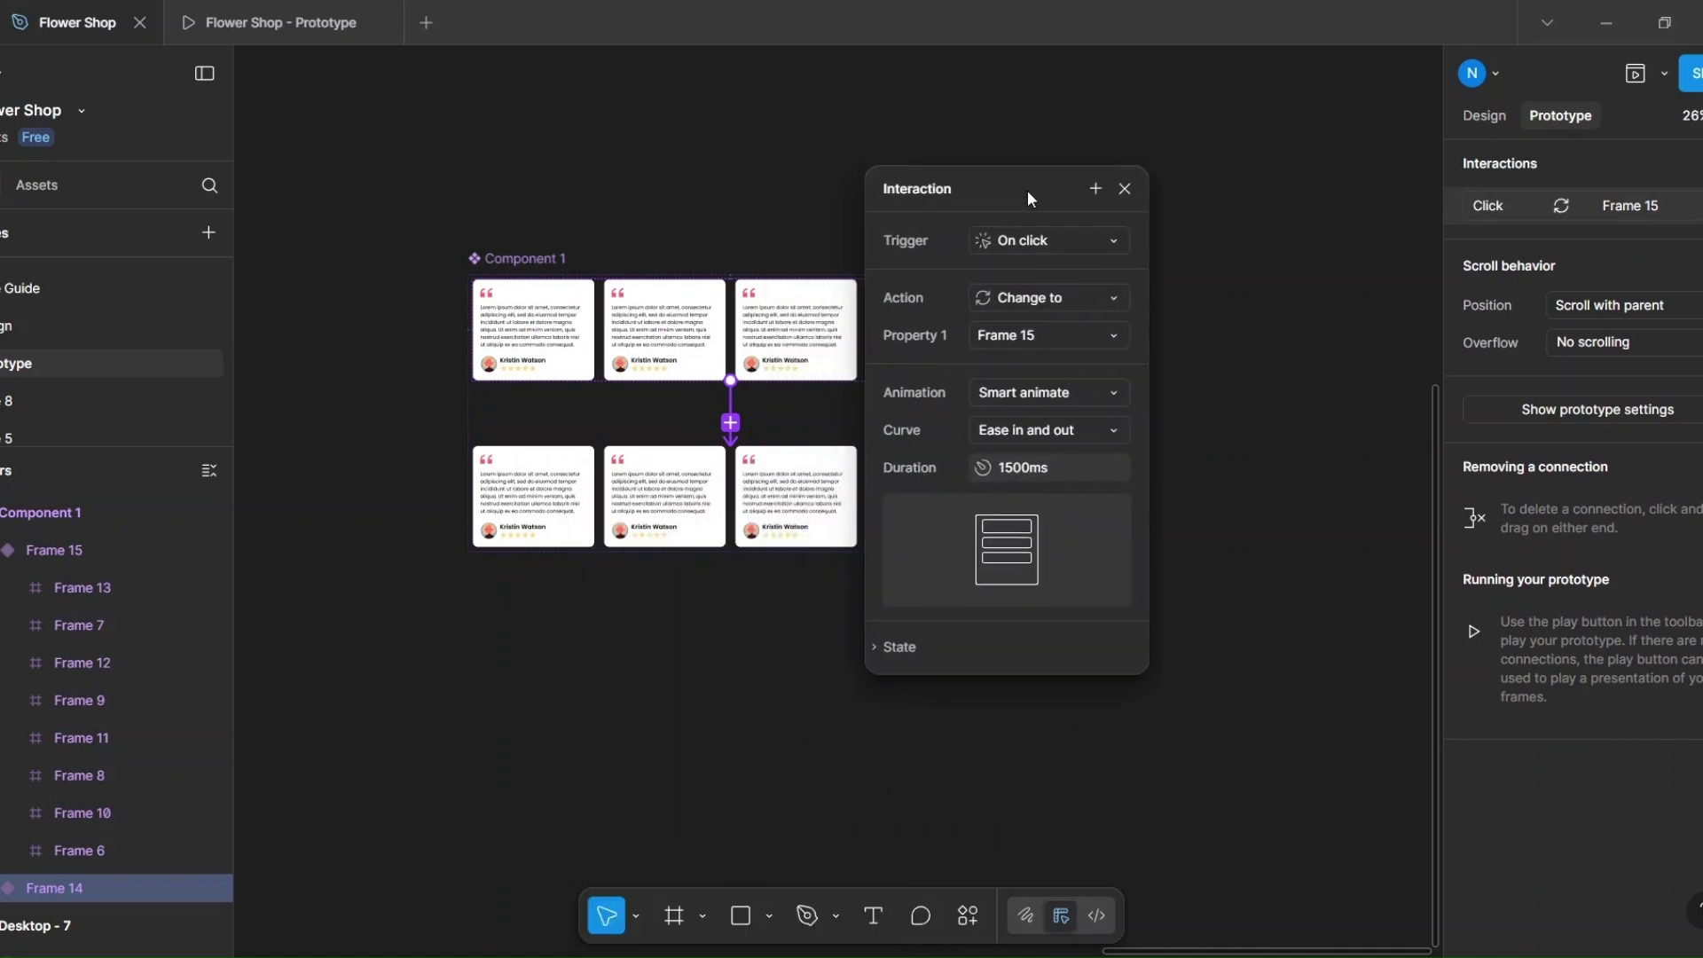
{"action": "left_click", "coordinate": [1110, 242]}
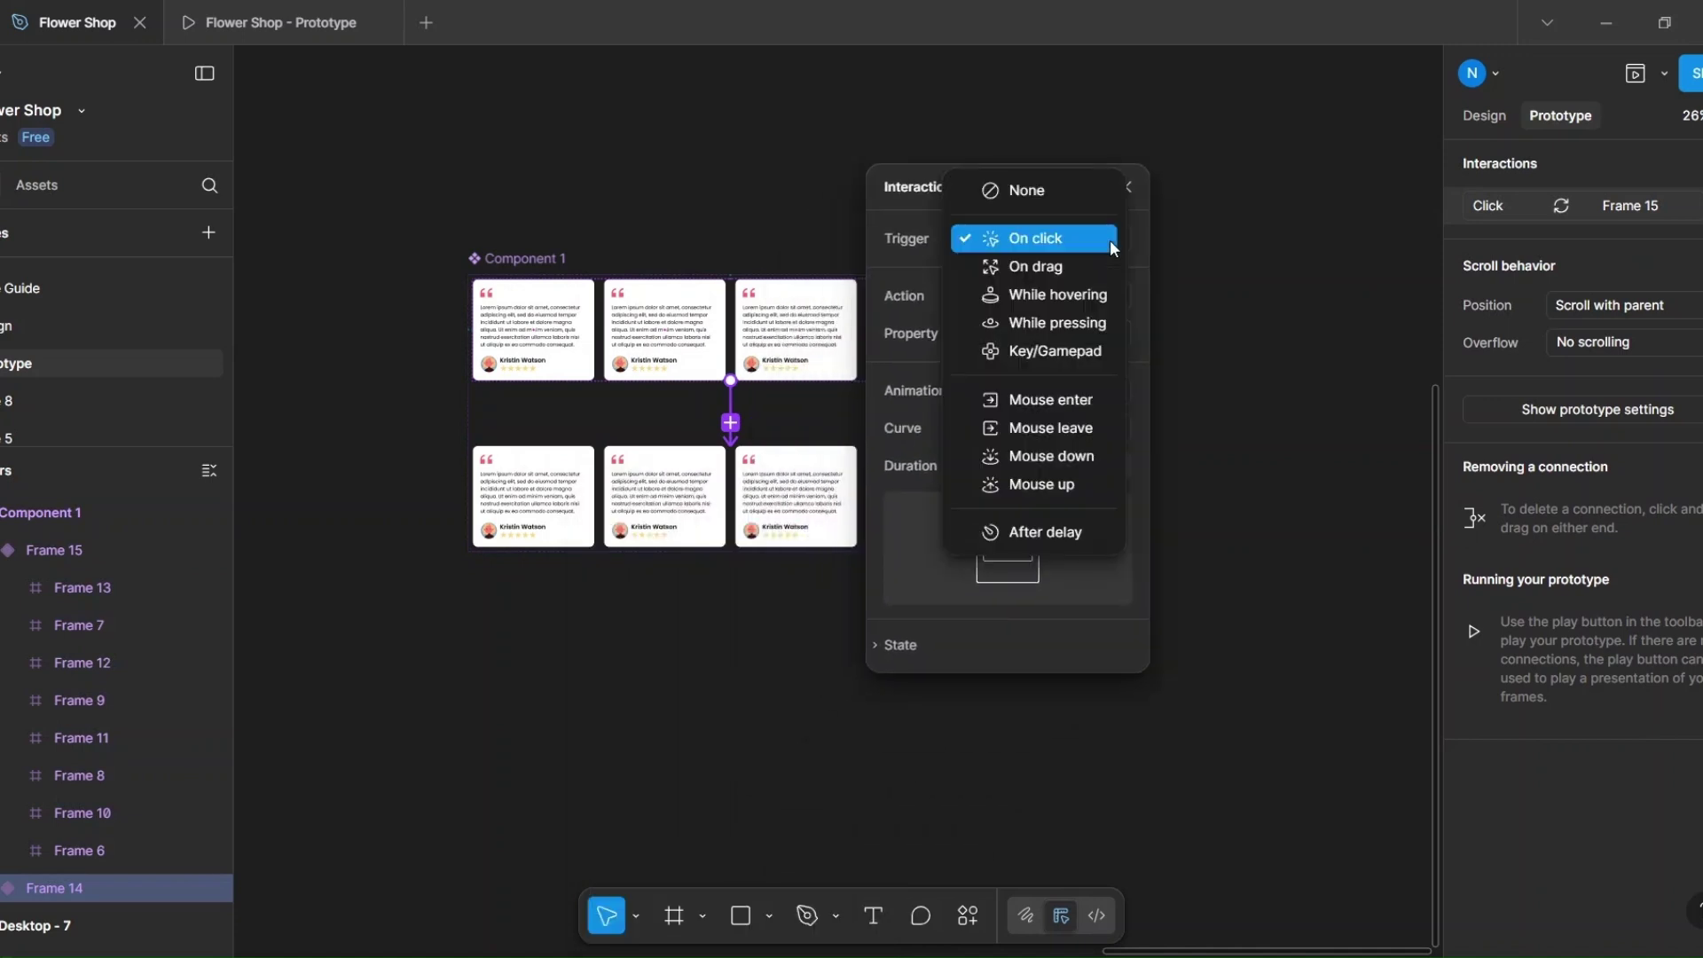
{"action": "left_click", "coordinate": [1046, 523]}
{"action": "type", "text": "1"}
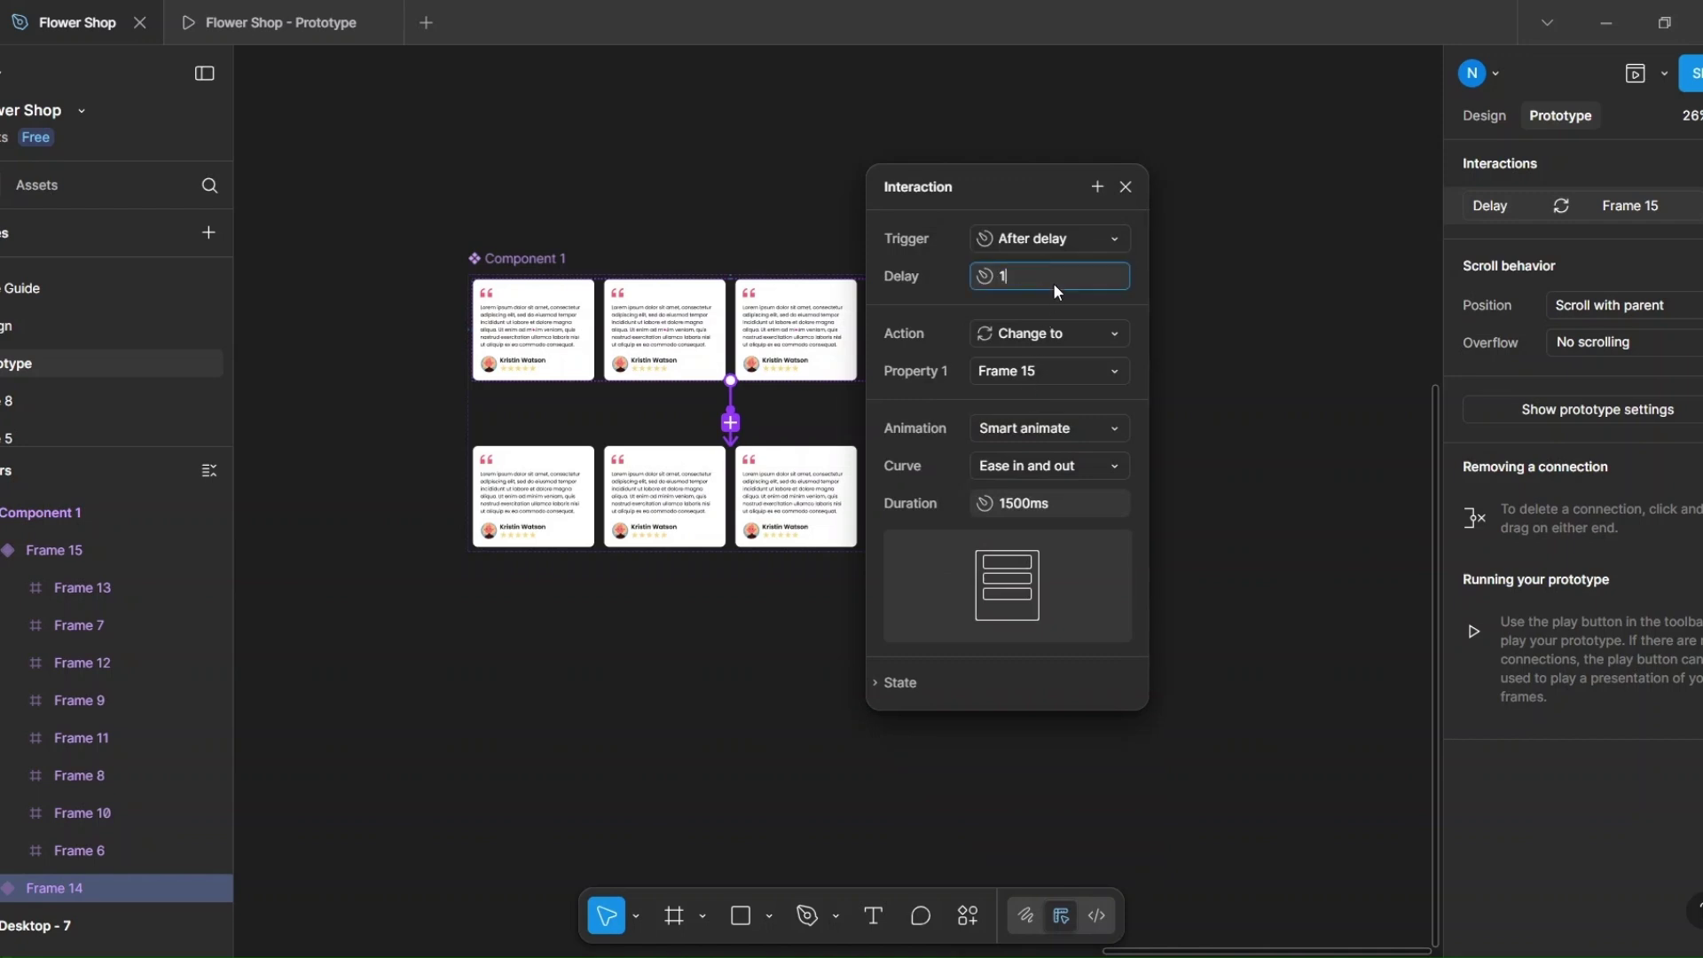
Step: Set the upper variant's interaction to a Linear curve with a duration of 10000 ms
{"action": "left_click", "coordinate": [1109, 465]}
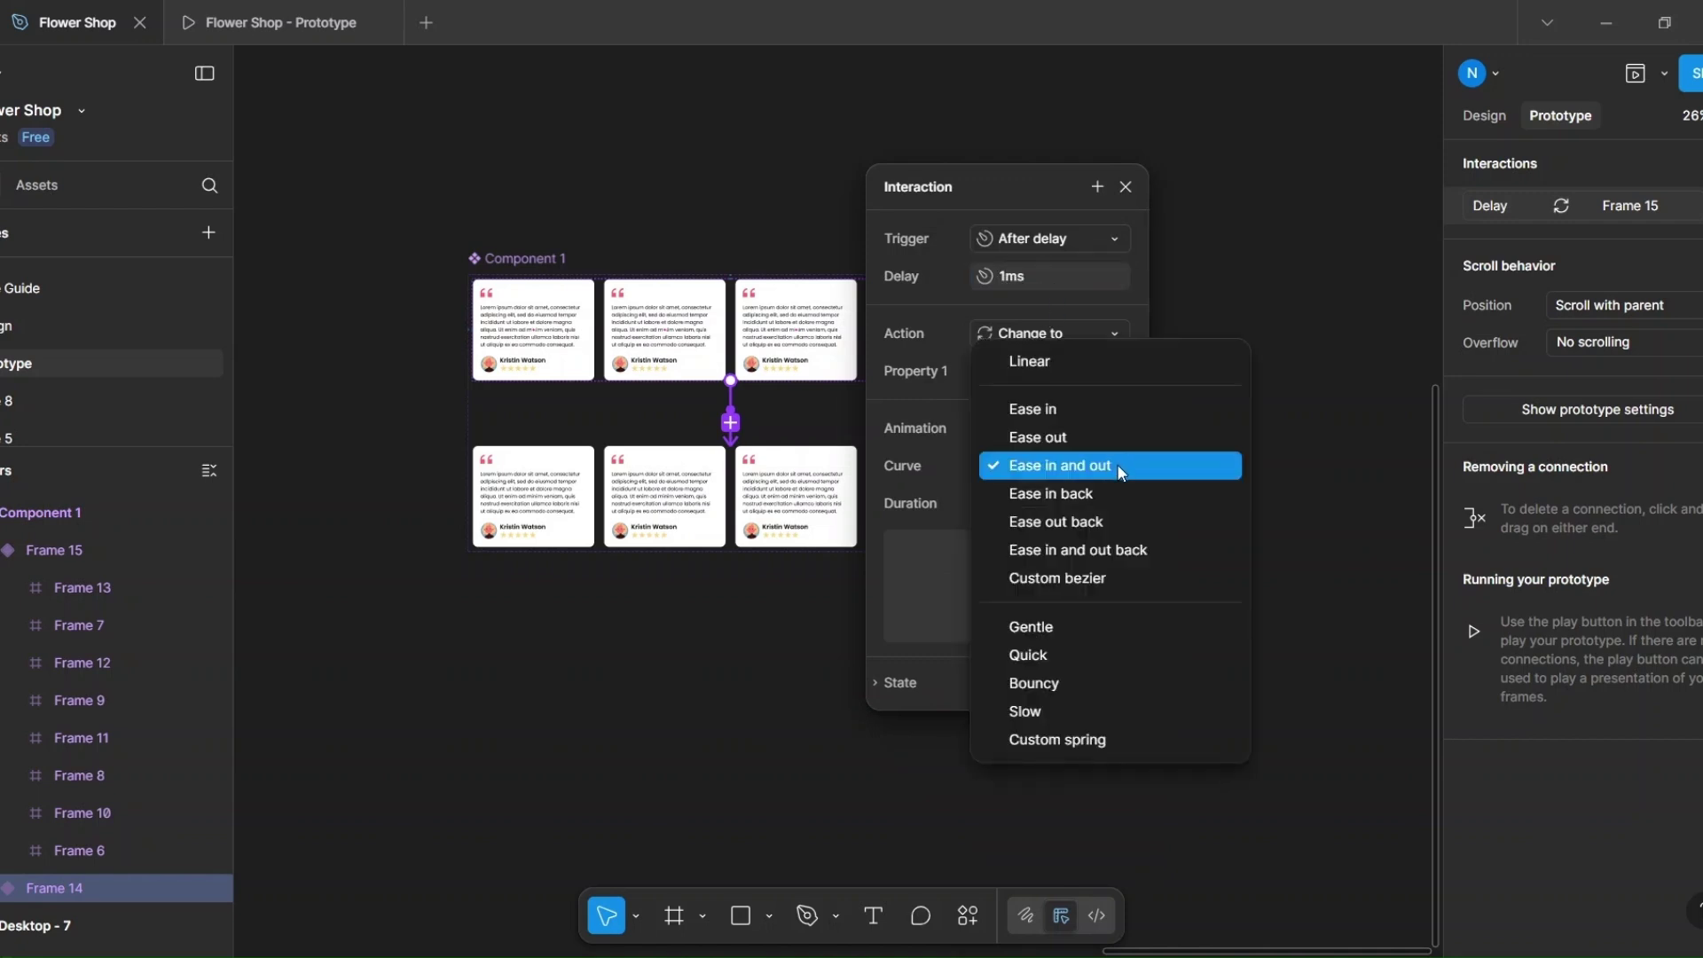
{"action": "left_click", "coordinate": [1057, 360]}
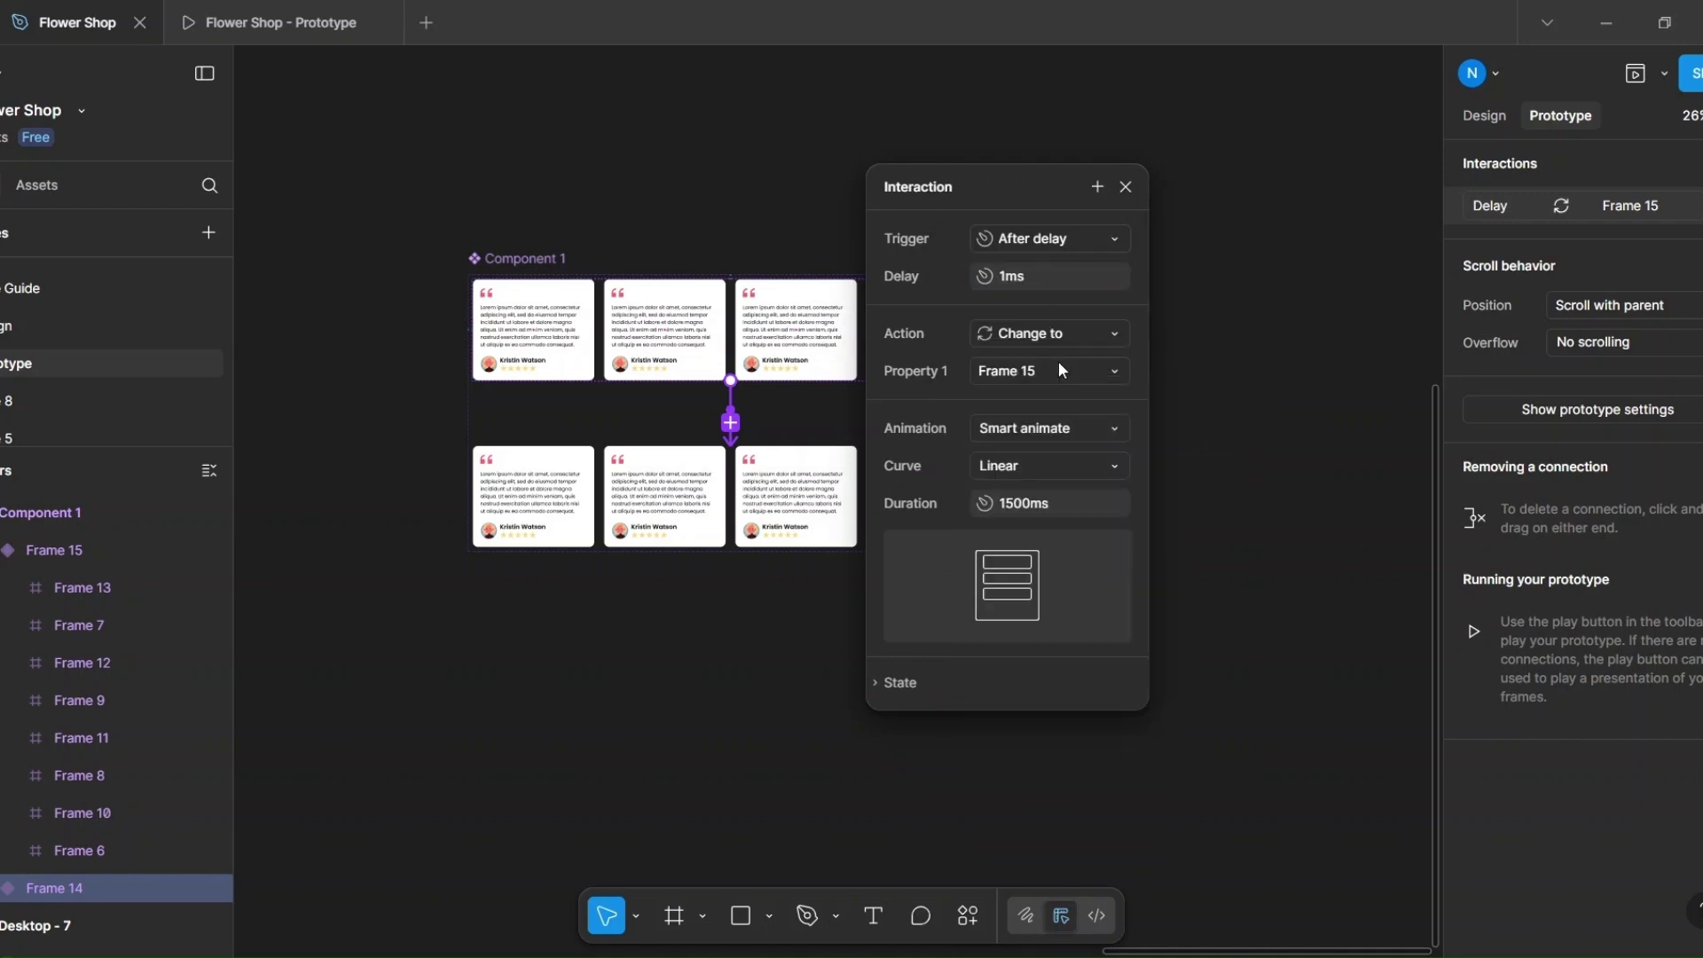
{"action": "left_click", "coordinate": [1044, 513]}
{"action": "key", "text": "Return"}
{"action": "left_click", "coordinate": [1124, 188]}
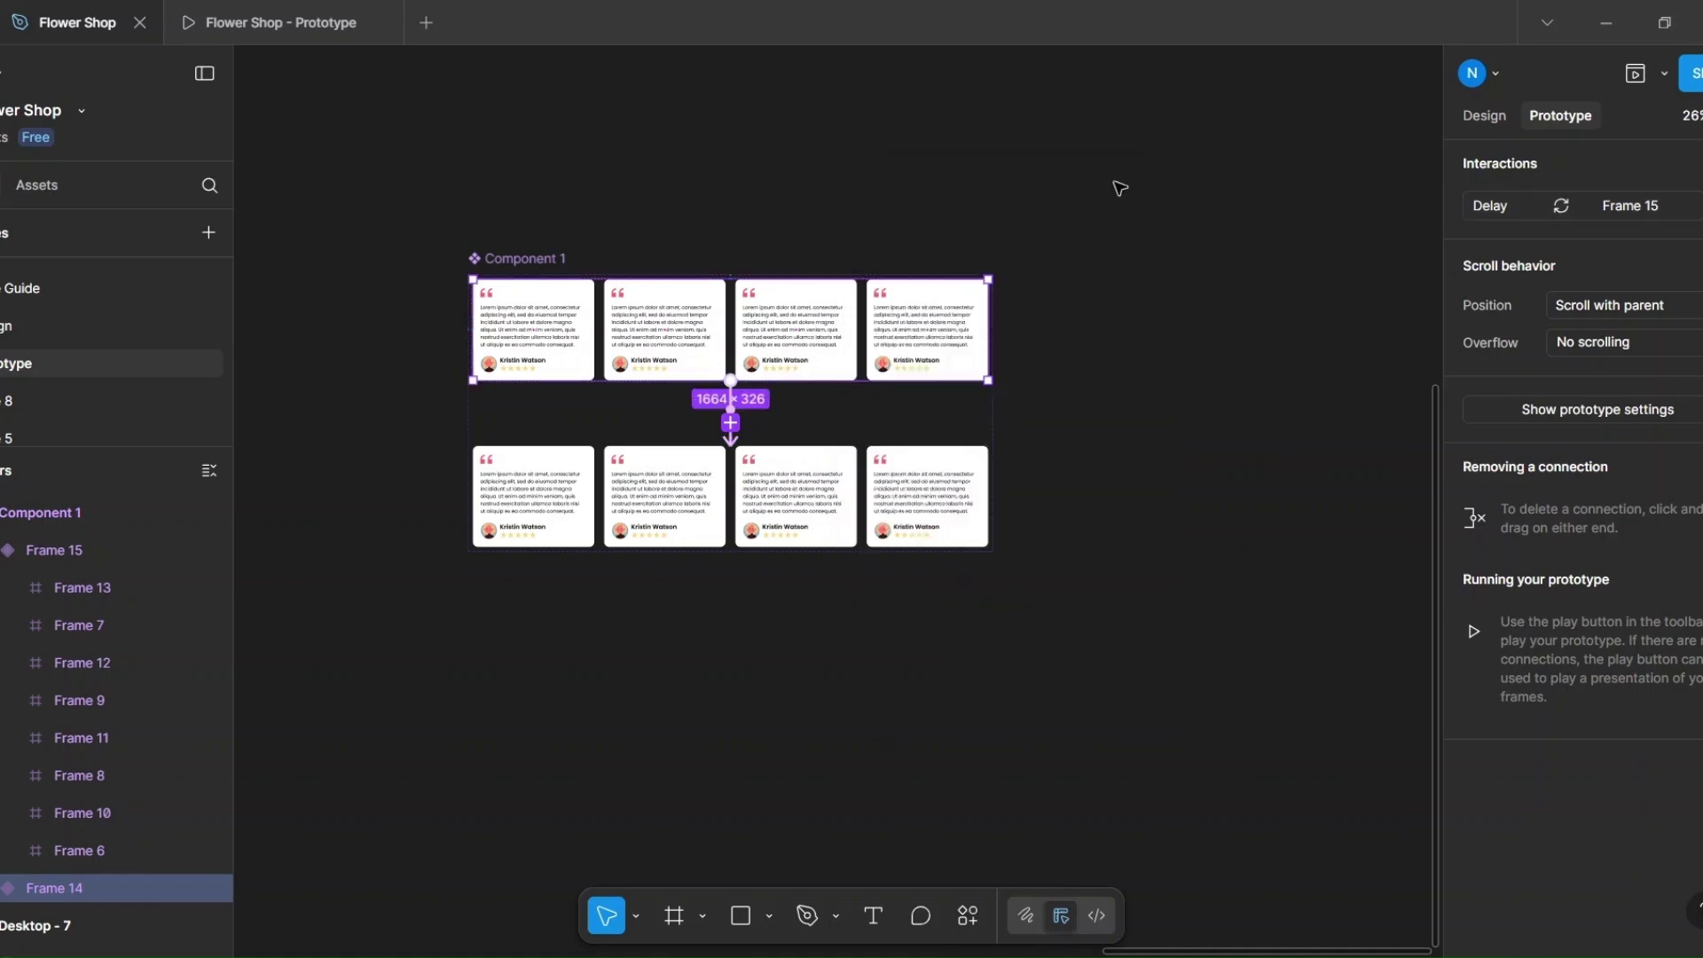
Step: Link the lower testimonial variant back to the upper one using After delay of 1 ms and Instant animation
{"action": "left_click", "coordinate": [811, 522]}
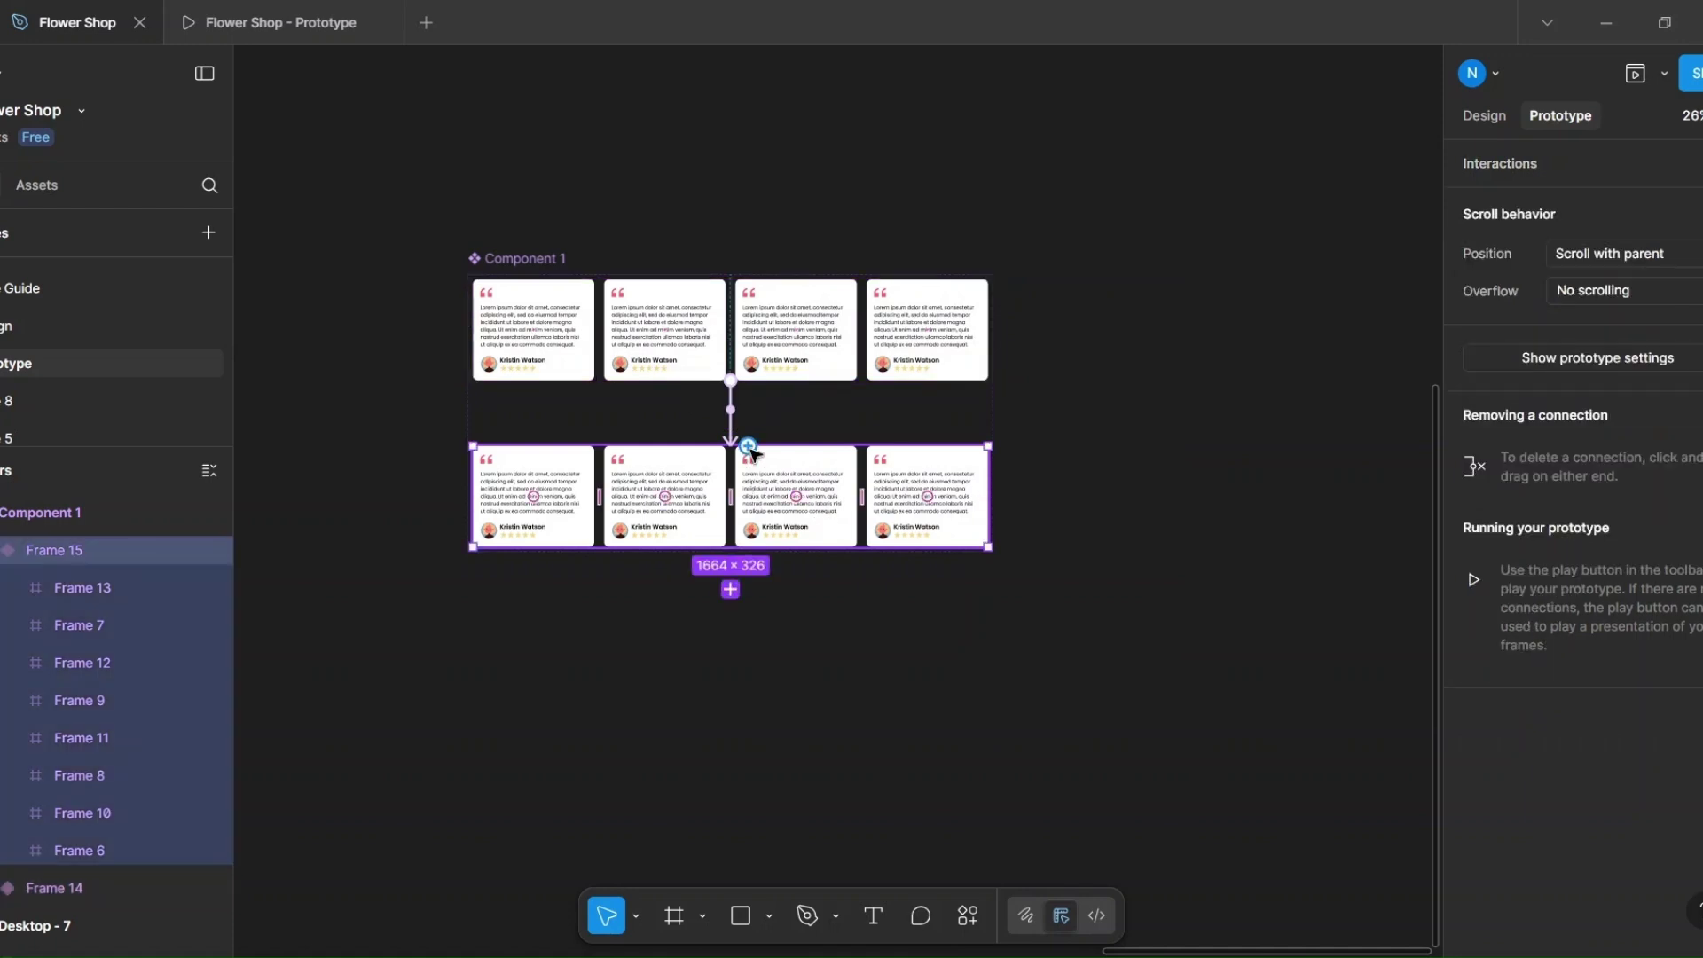
{"action": "left_click_drag", "start_coordinate": [749, 446], "coordinate": [810, 351]}
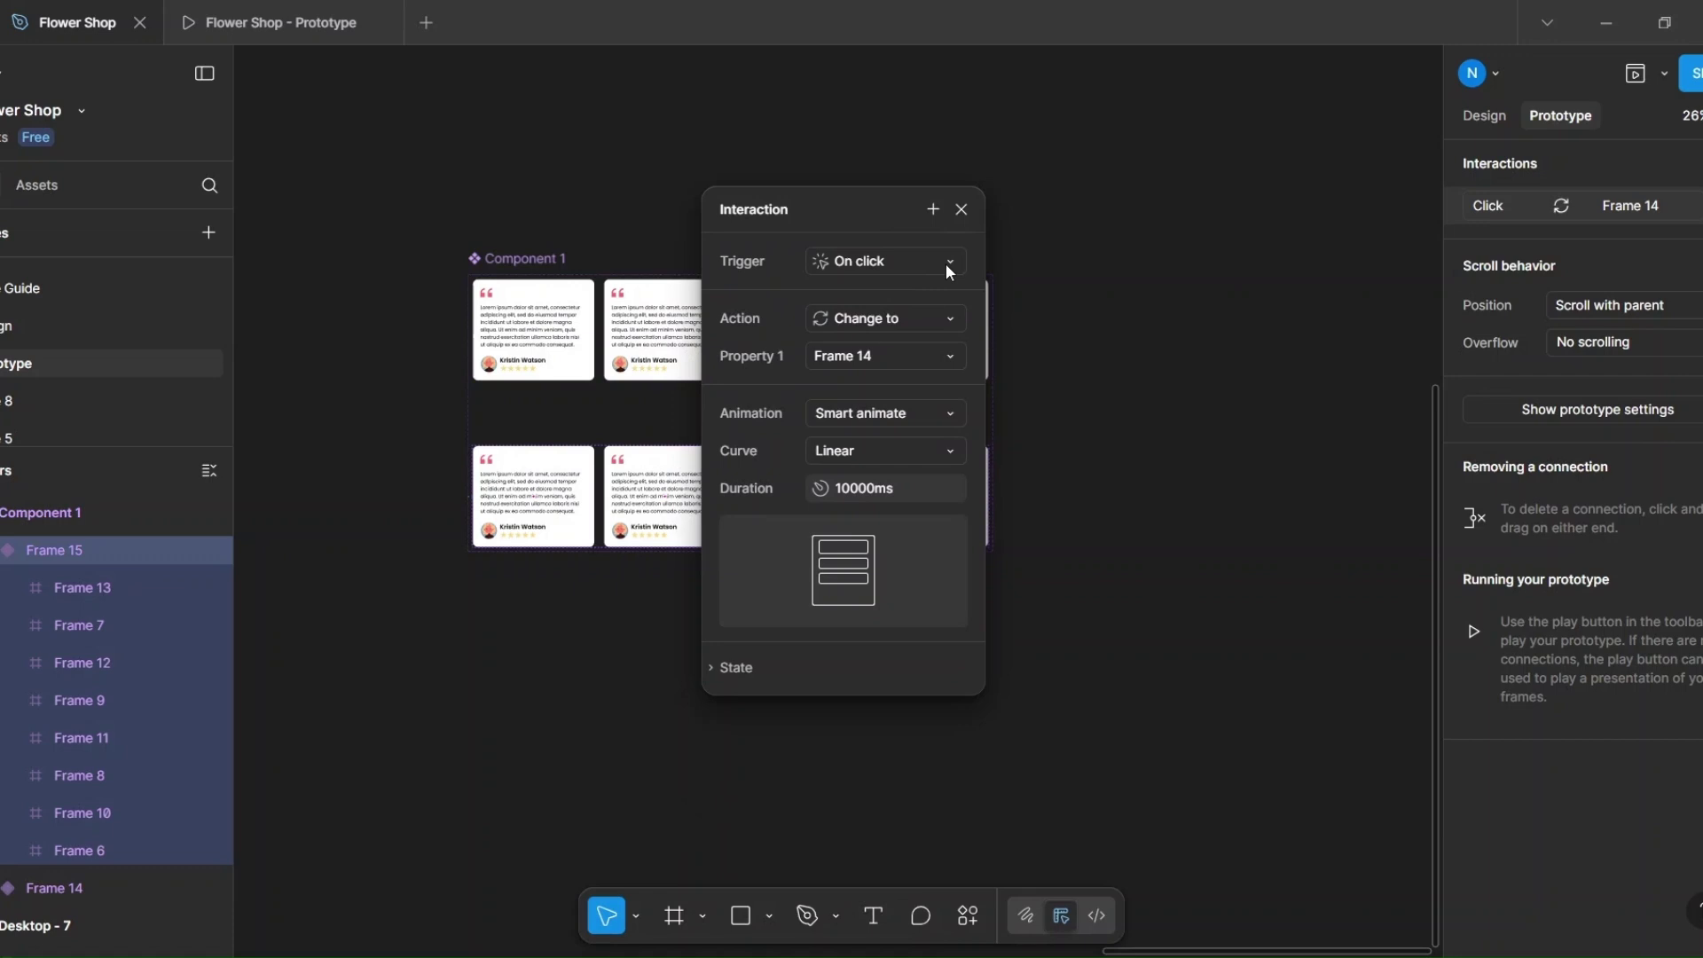
{"action": "left_click", "coordinate": [945, 264]}
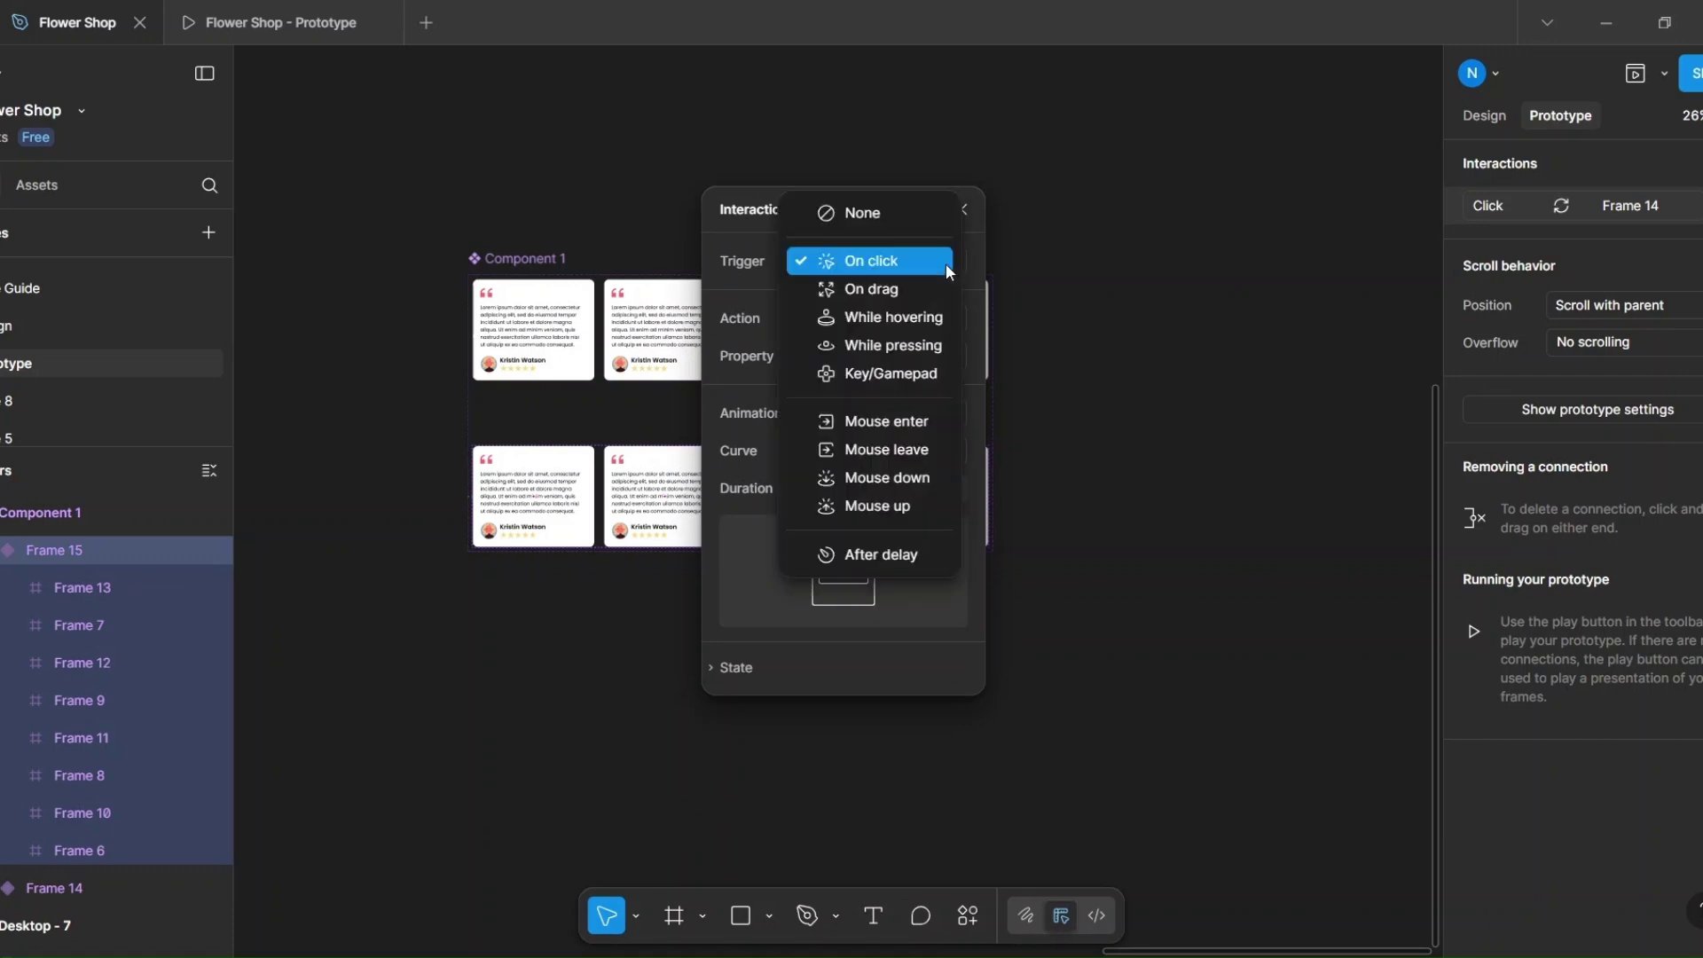
{"action": "left_click", "coordinate": [862, 556]}
{"action": "type", "text": "1"}
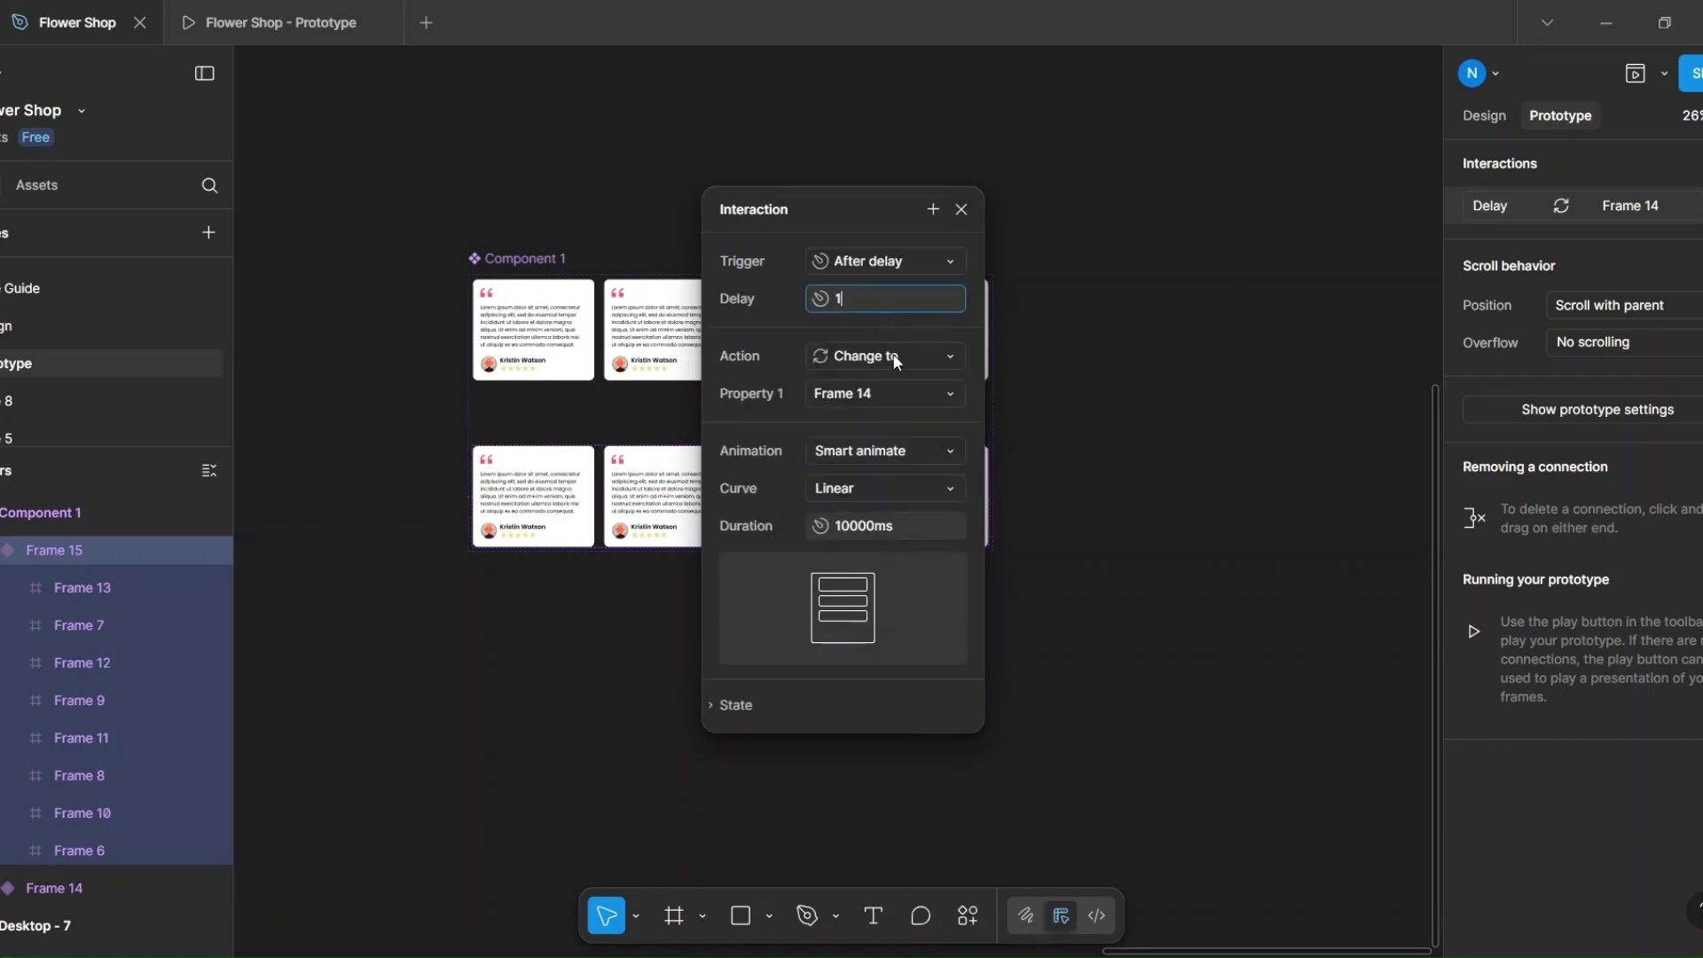
{"action": "left_click", "coordinate": [950, 453]}
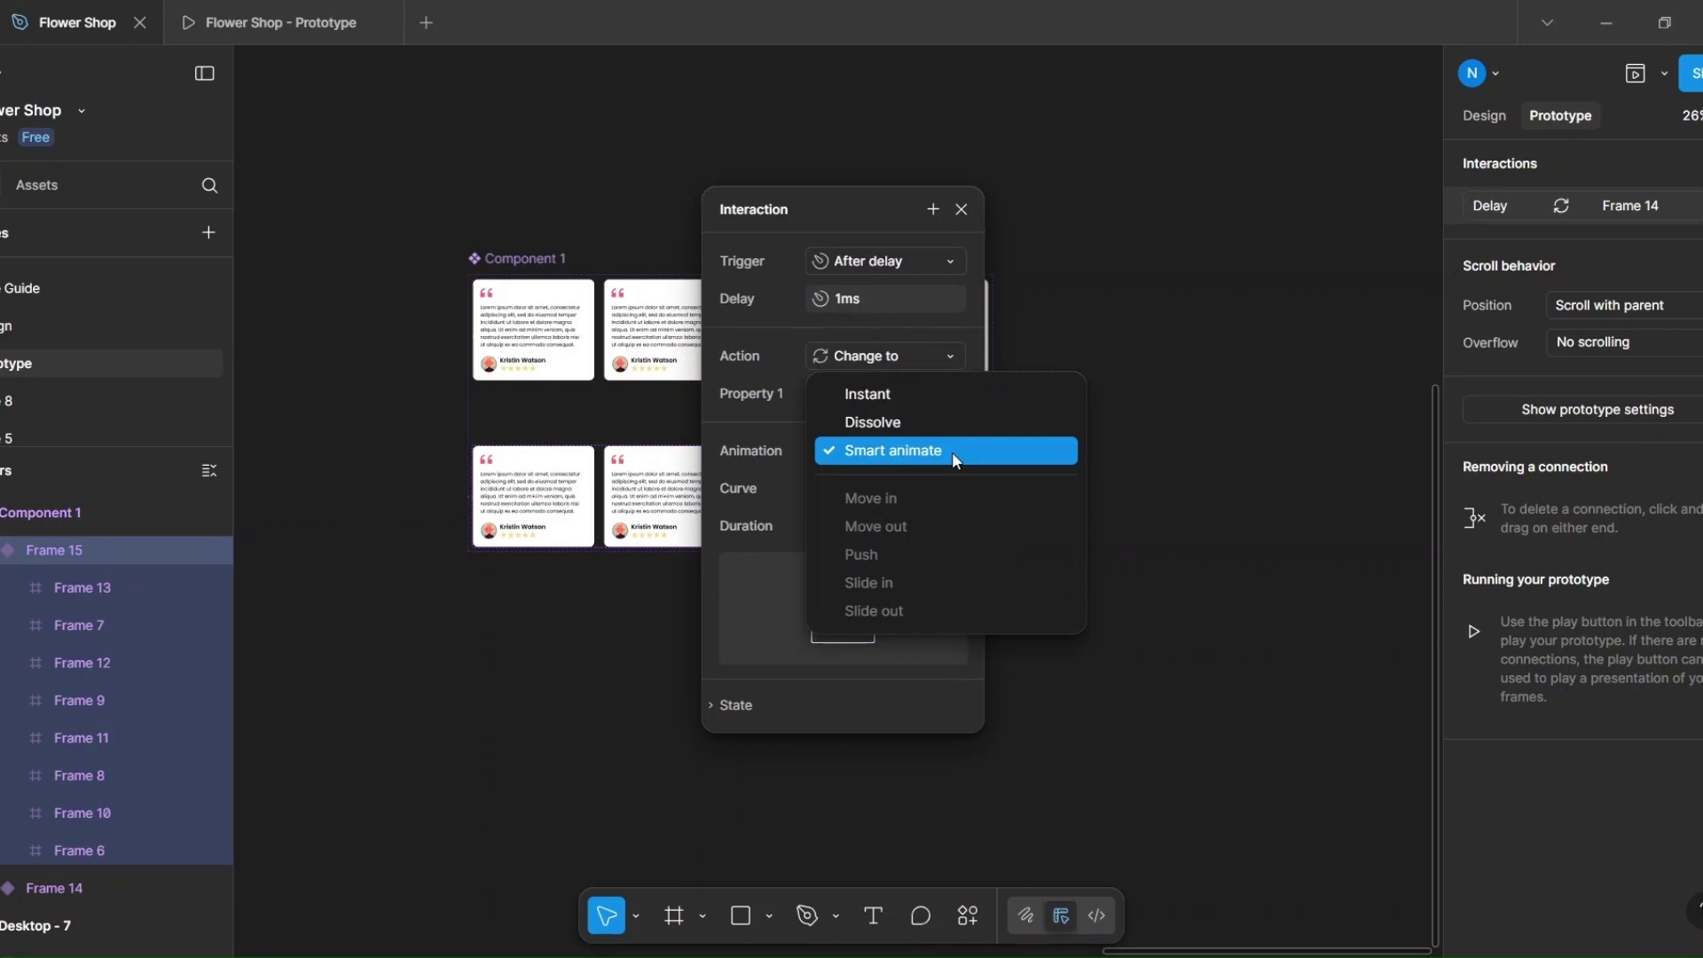
{"action": "left_click", "coordinate": [930, 392]}
{"action": "left_click", "coordinate": [1071, 248]}
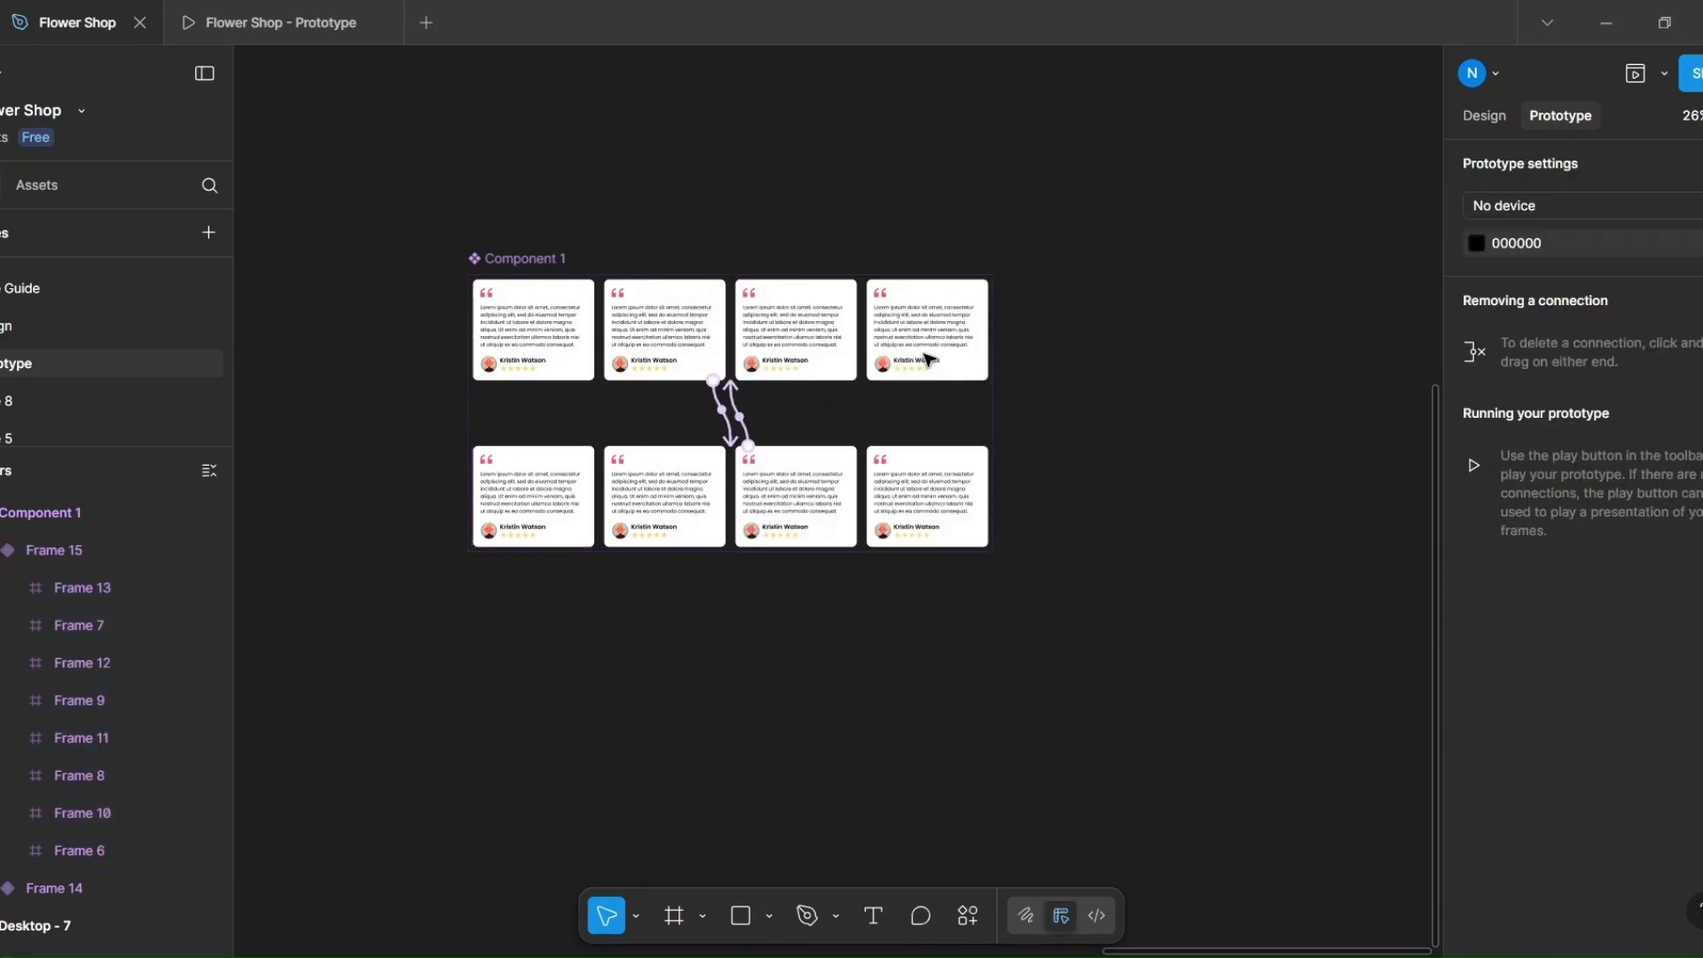
Step: Replace the four testimonial cards in Desktop - 7's What Our Customers Say section with an instance of the upper component variant
{"action": "scroll", "coordinate": [923, 361], "scroll_direction": "down", "scroll_amount": 5}
{"action": "scroll", "coordinate": [849, 338], "scroll_direction": "up", "scroll_amount": 3}
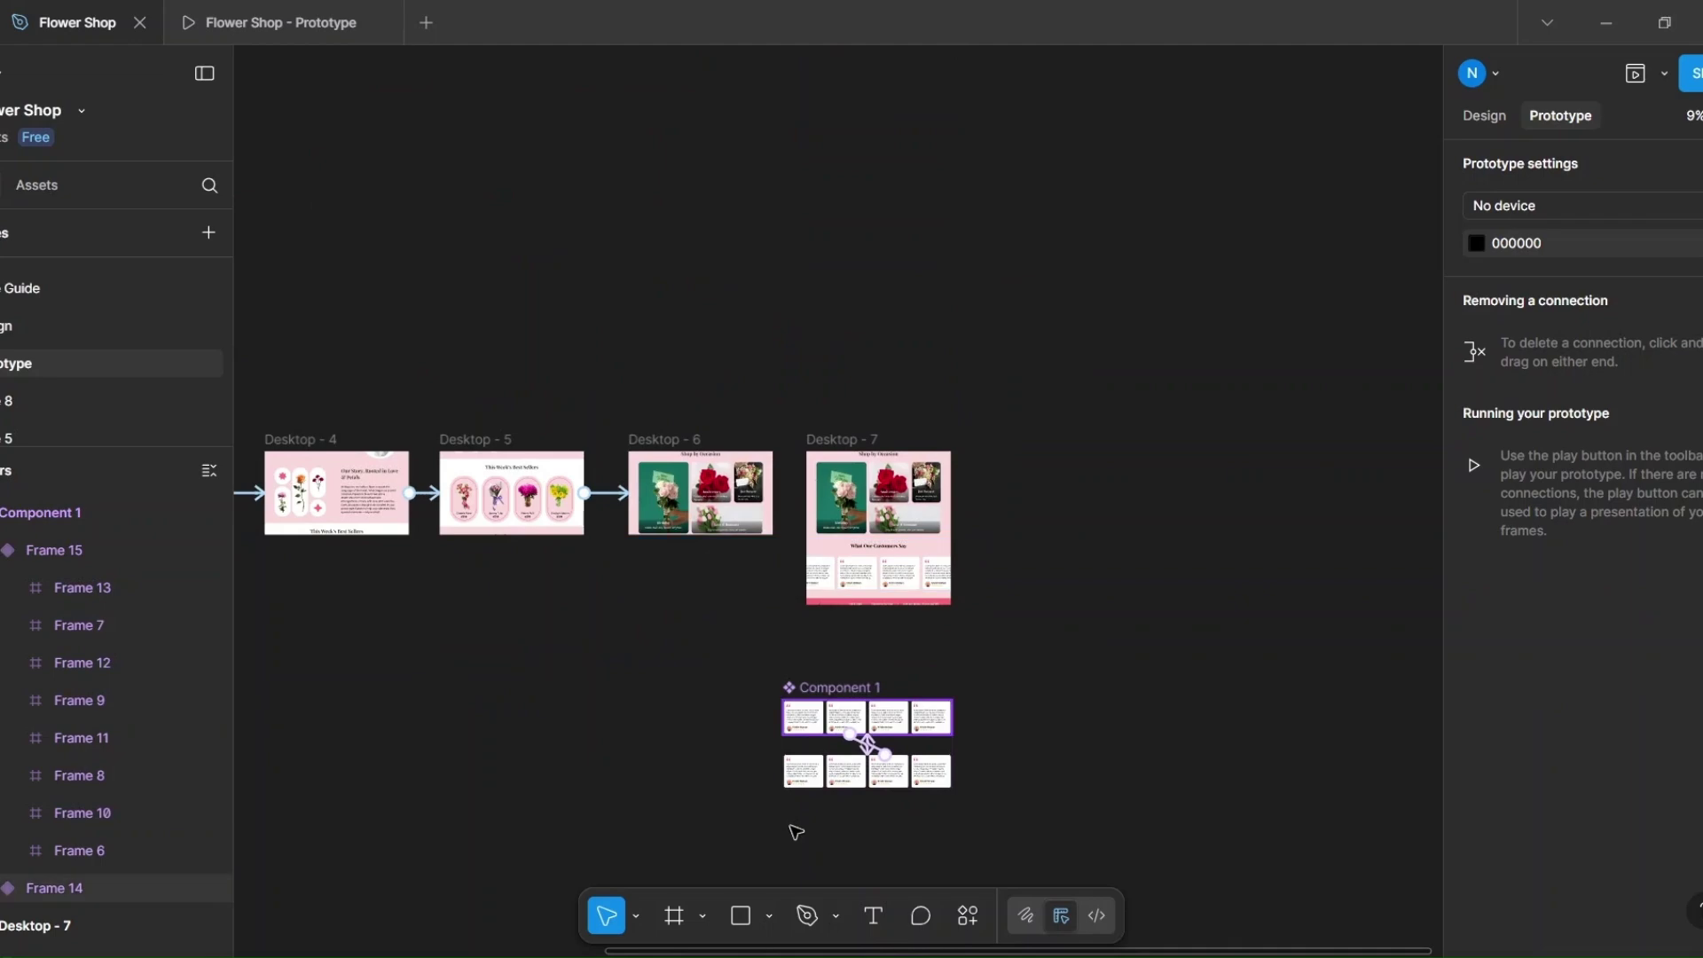
{"action": "left_click", "coordinate": [816, 720]}
{"action": "scroll", "coordinate": [883, 554], "scroll_direction": "up", "scroll_amount": 10}
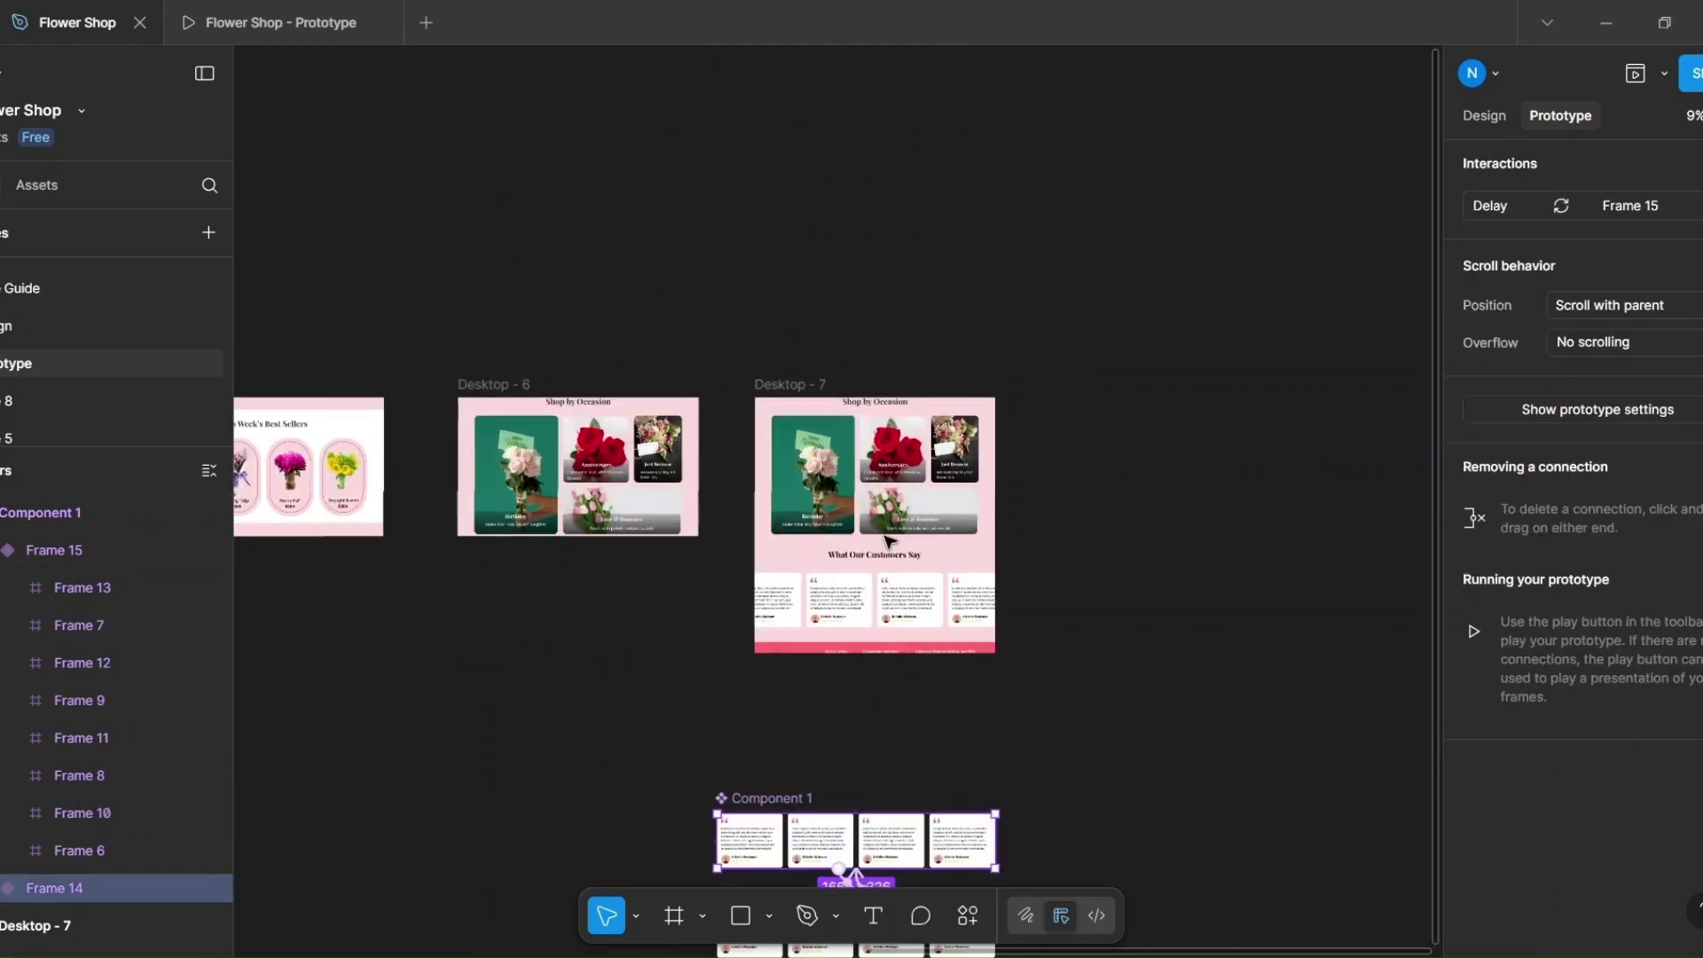
{"action": "left_click", "coordinate": [633, 610]}
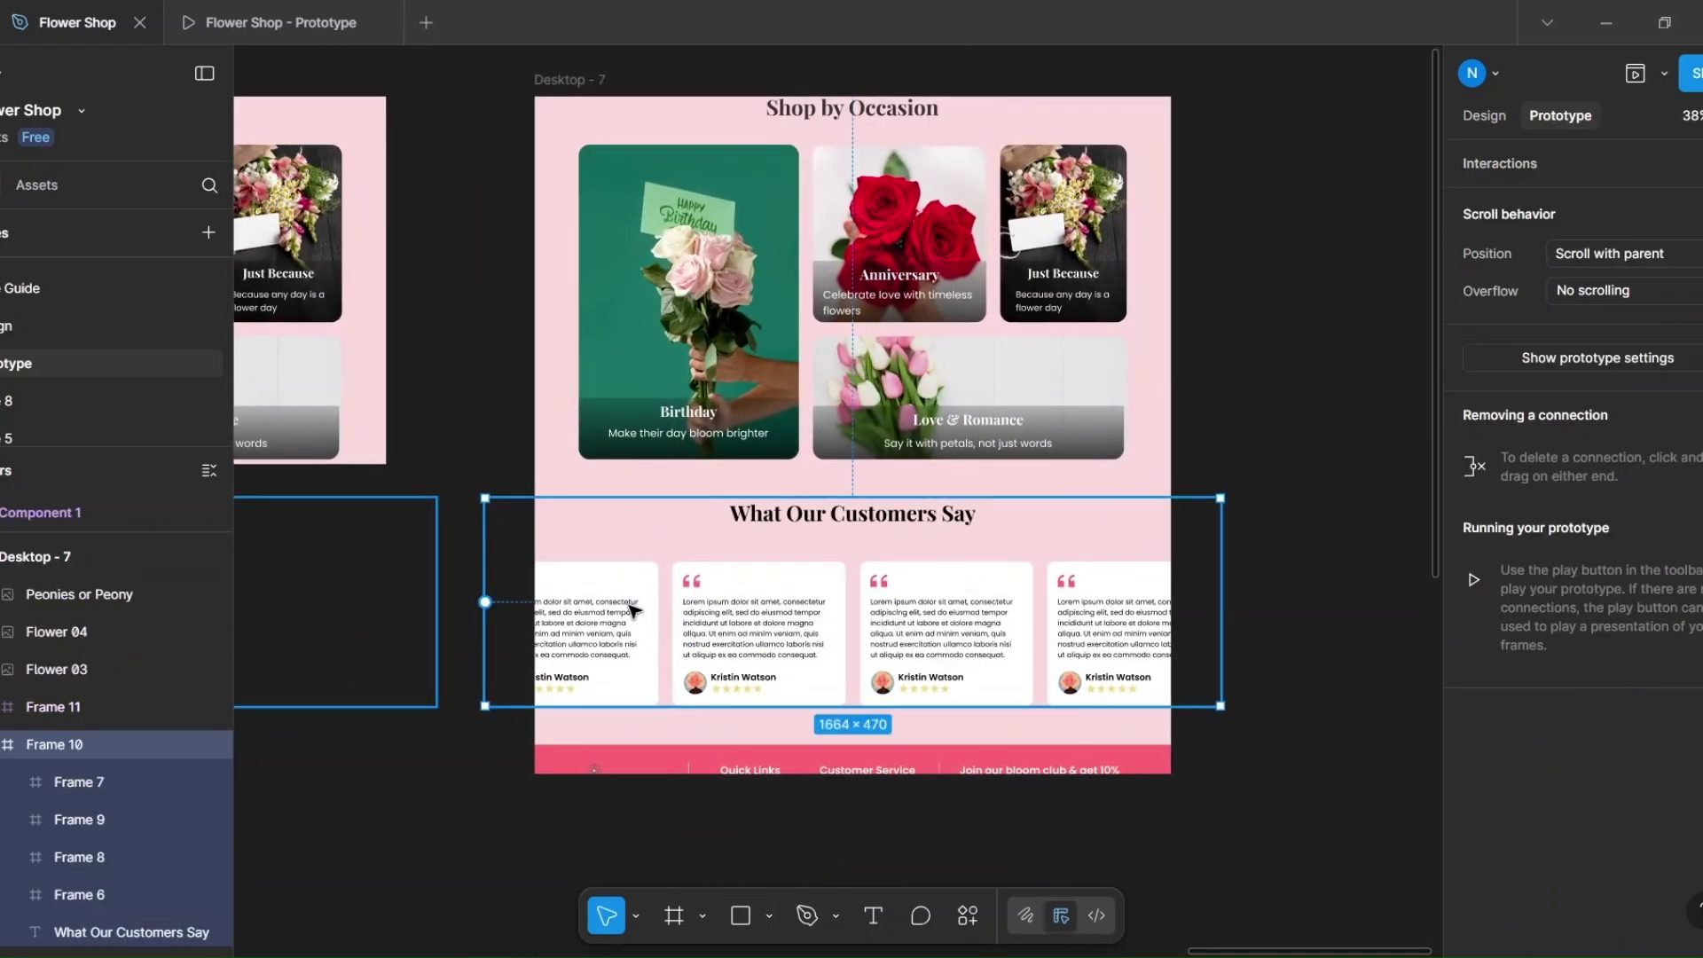
{"action": "left_click", "coordinate": [602, 580]}
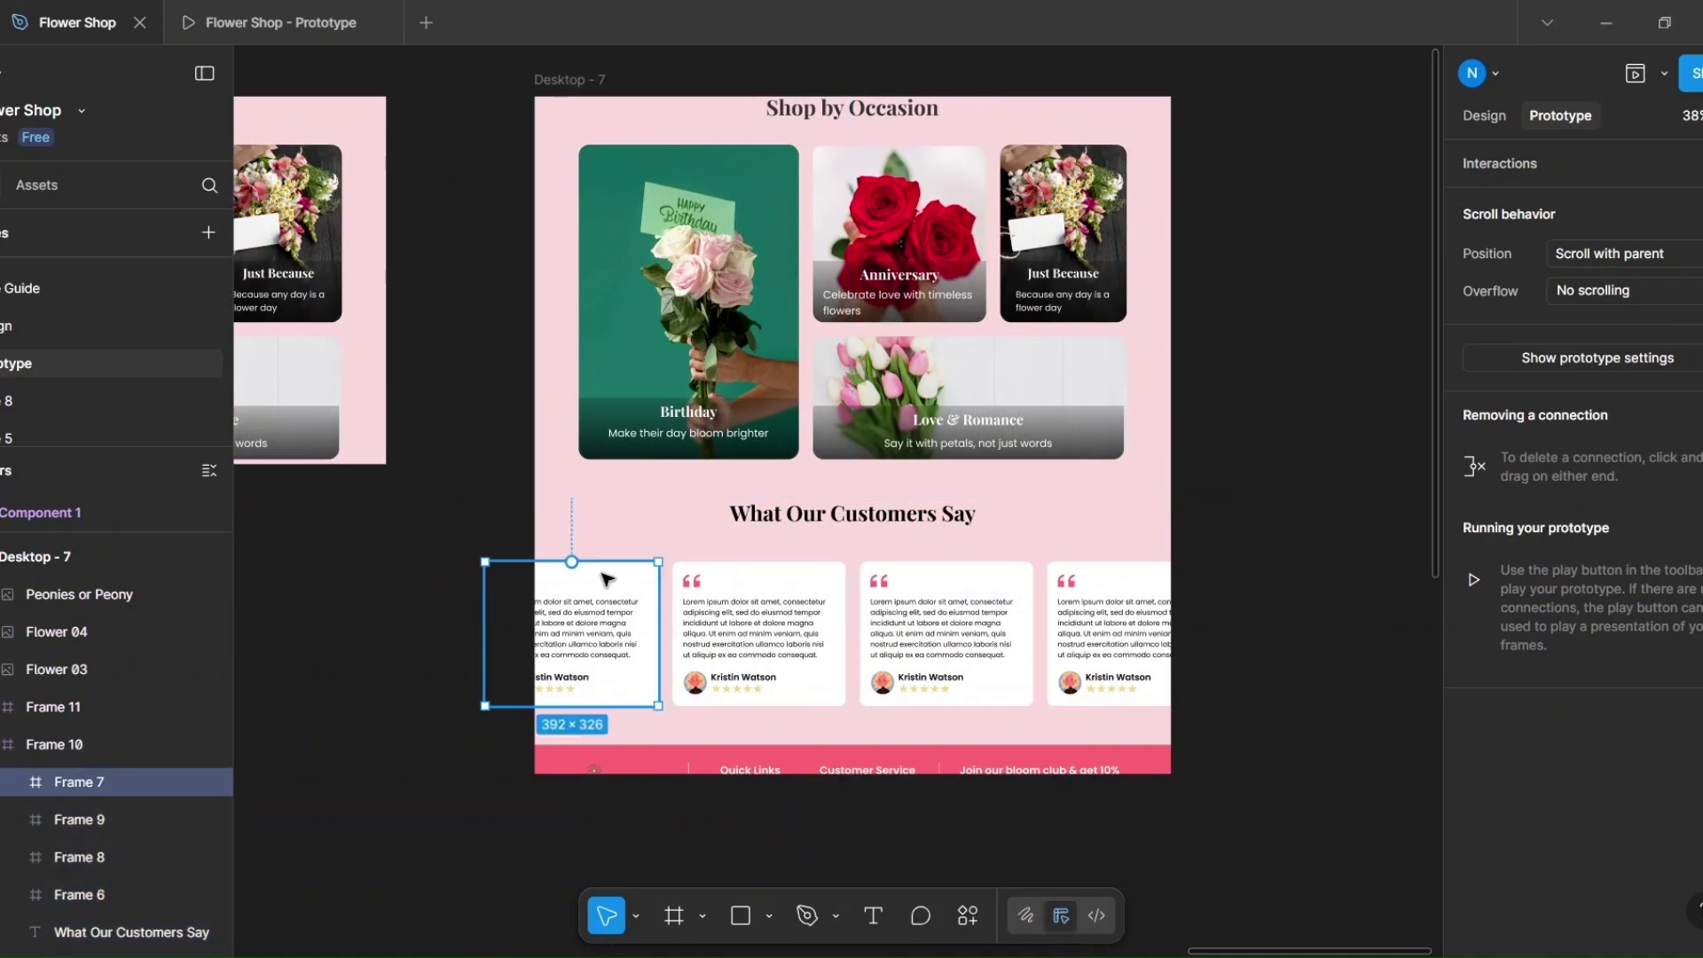
{"action": "left_click", "coordinate": [685, 568], "text": "shift"}
{"action": "left_click", "coordinate": [887, 589], "text": "shift"}
{"action": "left_click", "coordinate": [1083, 596], "text": "shift"}
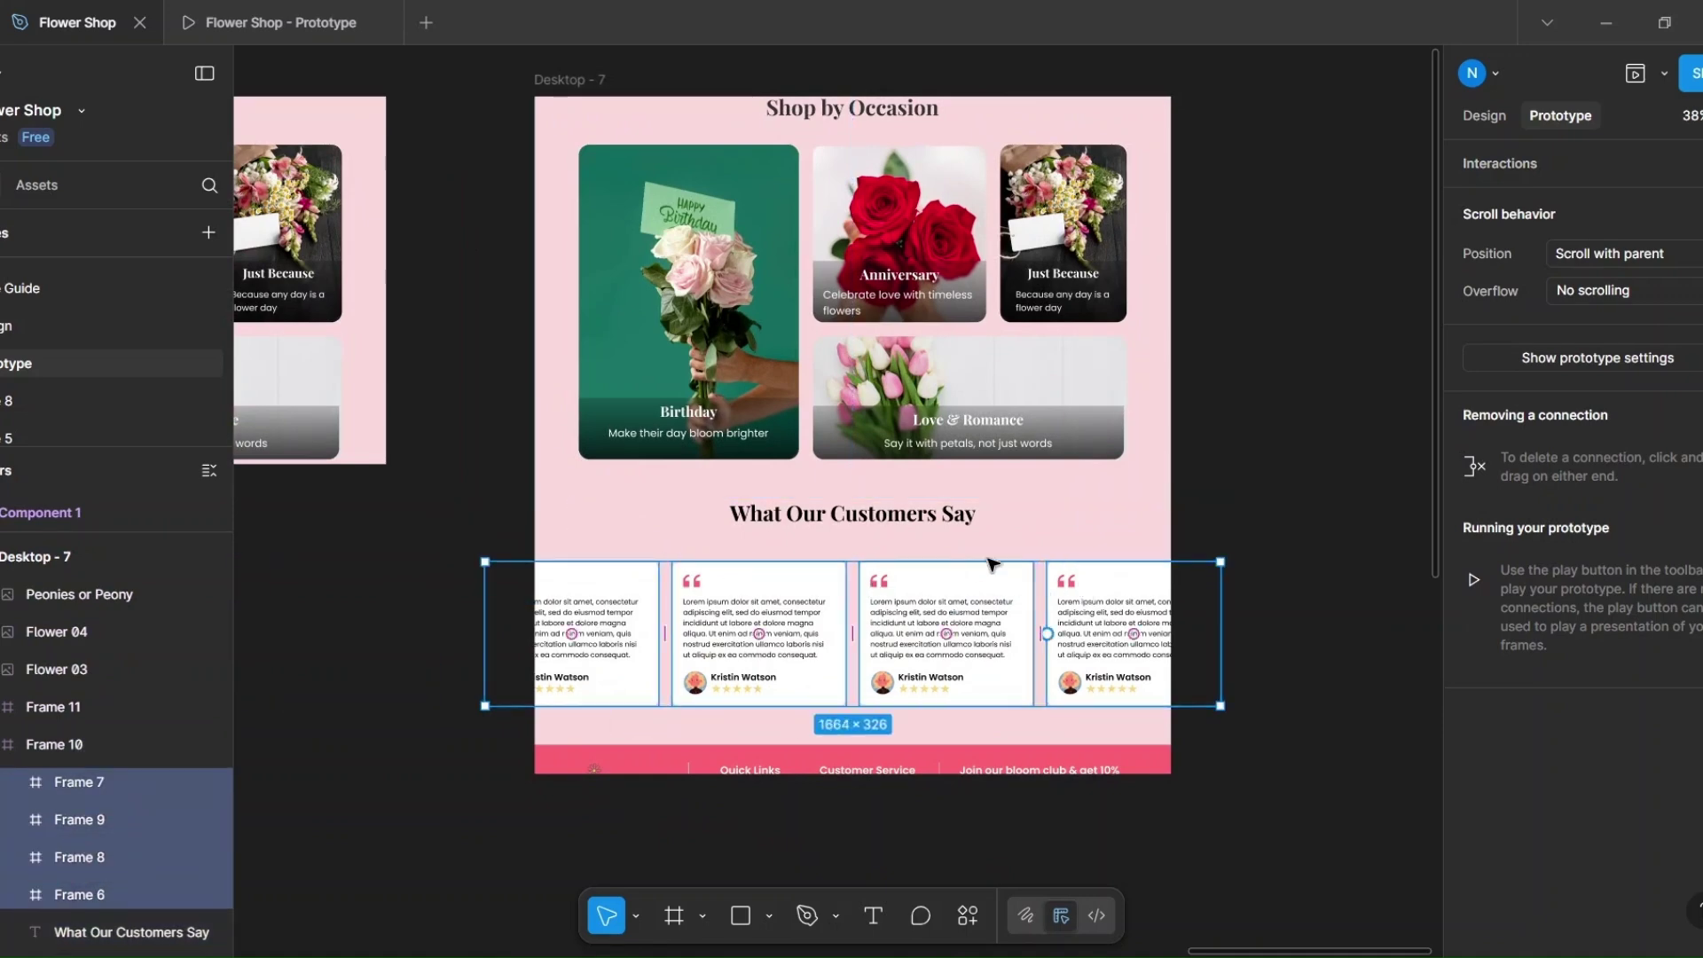
{"action": "key", "text": "ctrl+alt+k"}
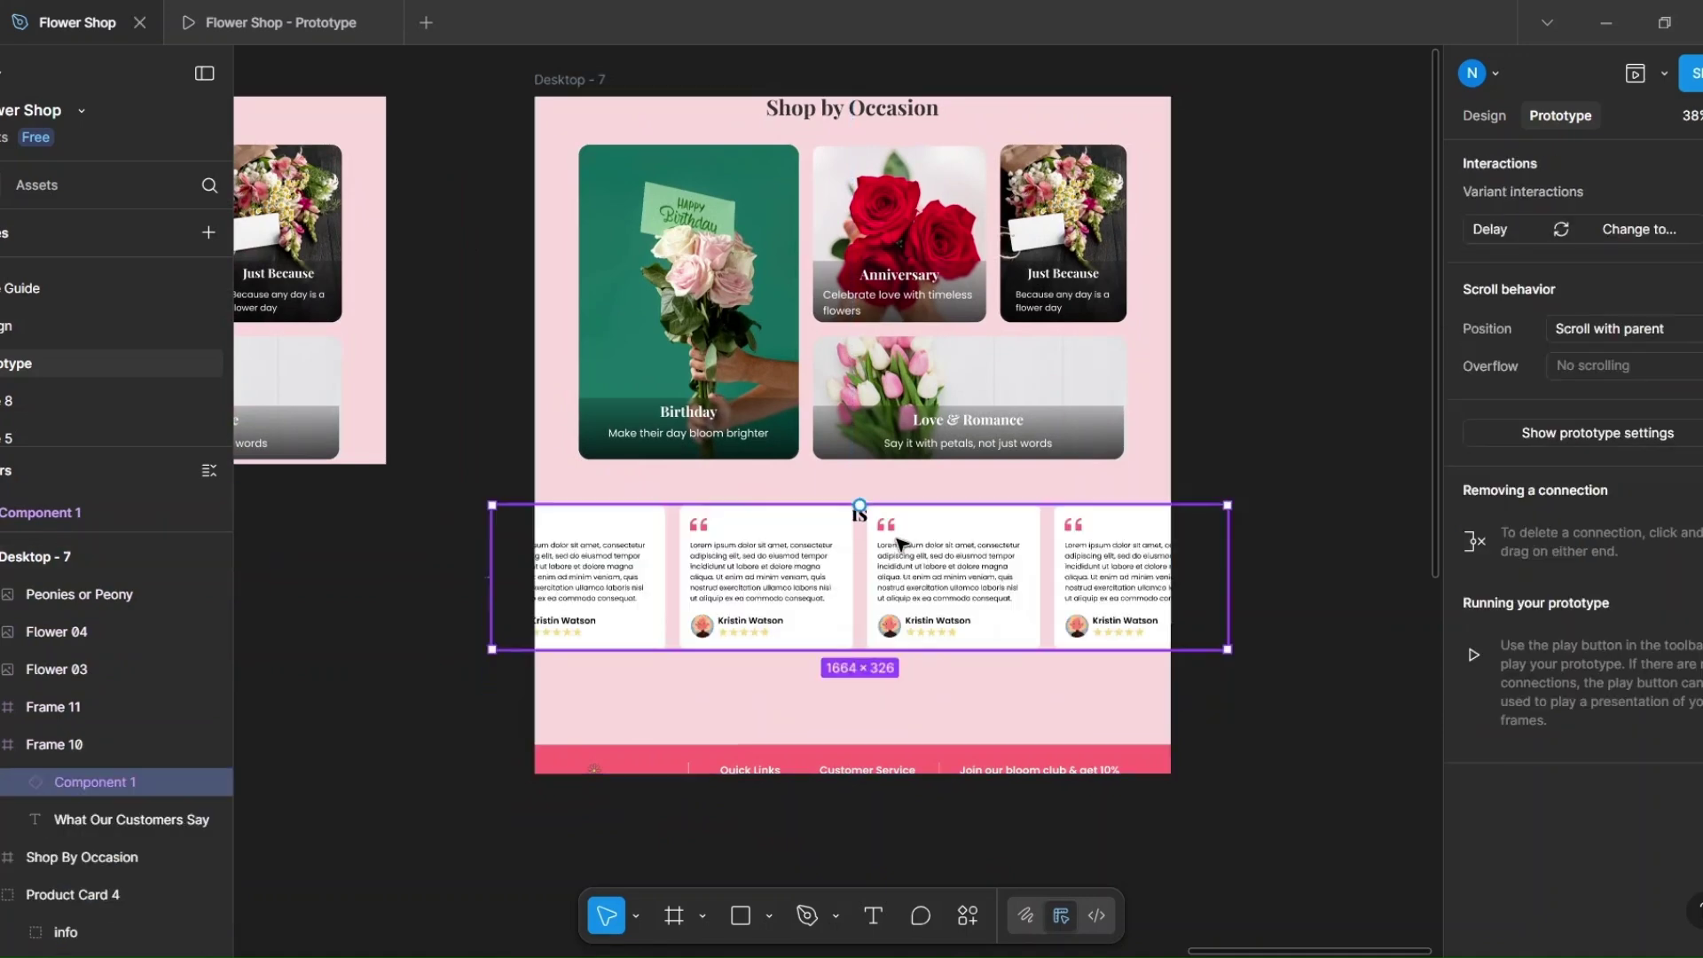
Step: Move the testimonial instance down below the What Our Customers Say heading to Y 144
{"action": "key", "text": "shift+e"}
{"action": "key", "text": "shift+Down"}
{"action": "key", "text": "shift+Down"}
{"action": "key", "text": "shift+Down"}
{"action": "key", "text": "shift+Down"}
{"action": "key", "text": "shift+Down"}
{"action": "key", "text": "shift+Down"}
{"action": "key", "text": "shift+Down"}
{"action": "key", "text": "shift+Down"}
{"action": "key", "text": "shift+Down"}
{"action": "key", "text": "shift+Down"}
{"action": "key", "text": "shift+Down"}
{"action": "key", "text": "shift+Down"}
{"action": "key", "text": "shift+Down"}
{"action": "key", "text": "shift+Down"}
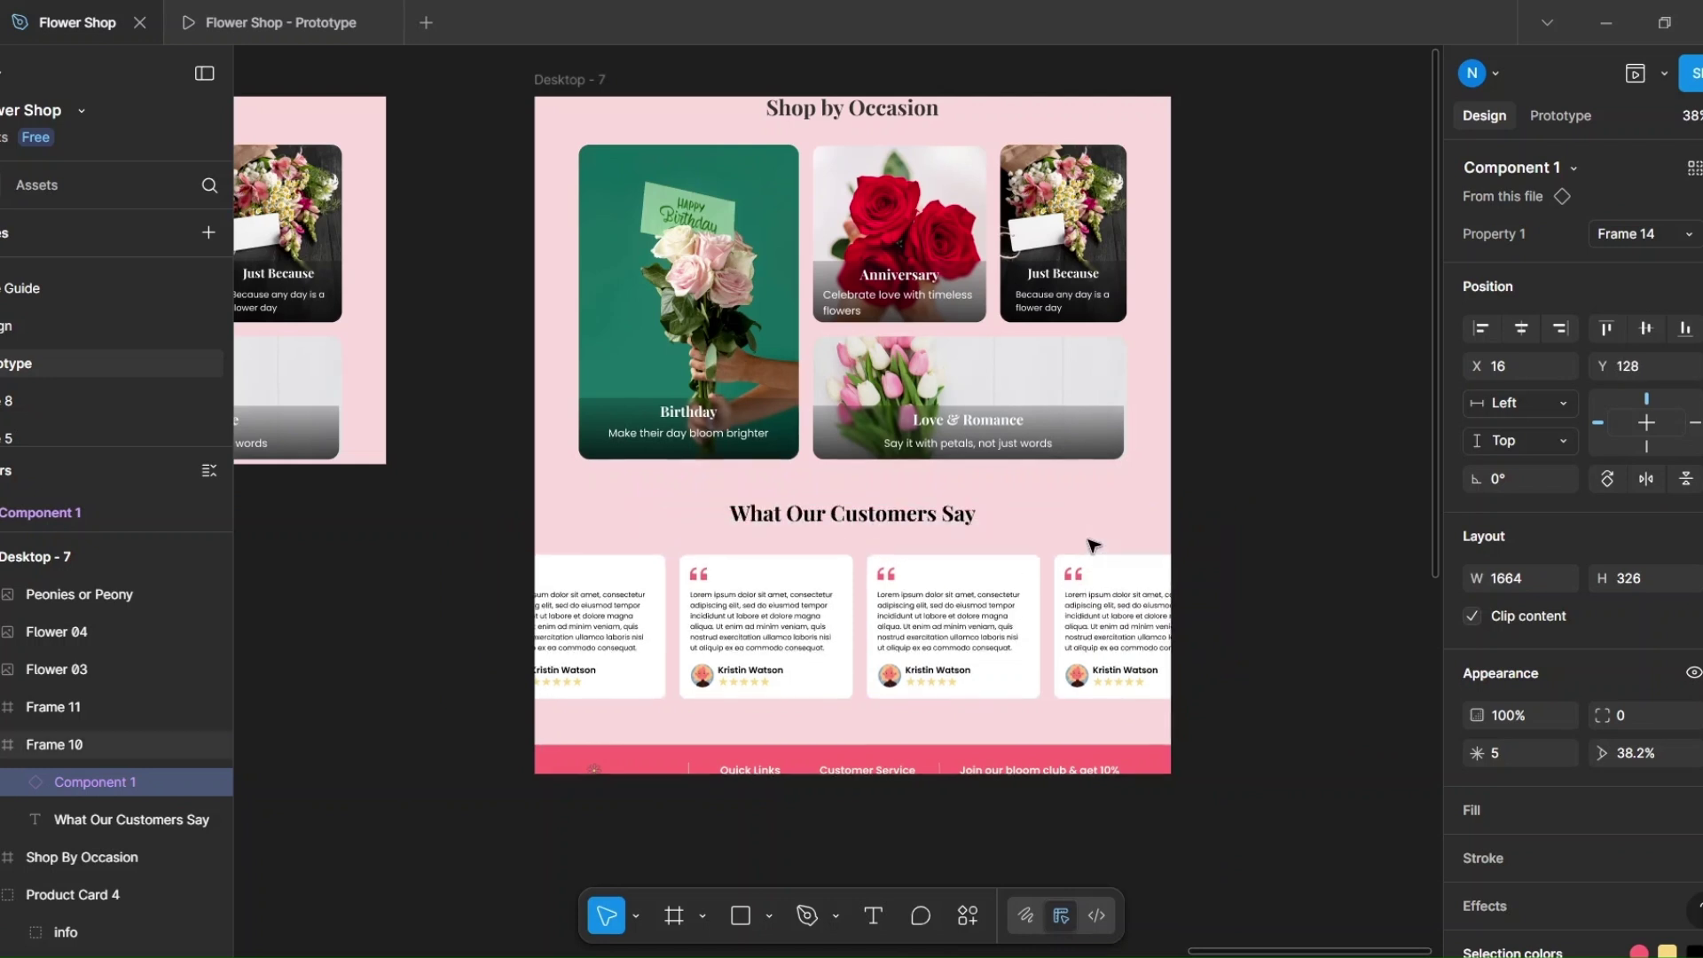
{"action": "key", "text": "shift+Down"}
{"action": "key", "text": "shift+Up"}
{"action": "key", "text": "shift+Up"}
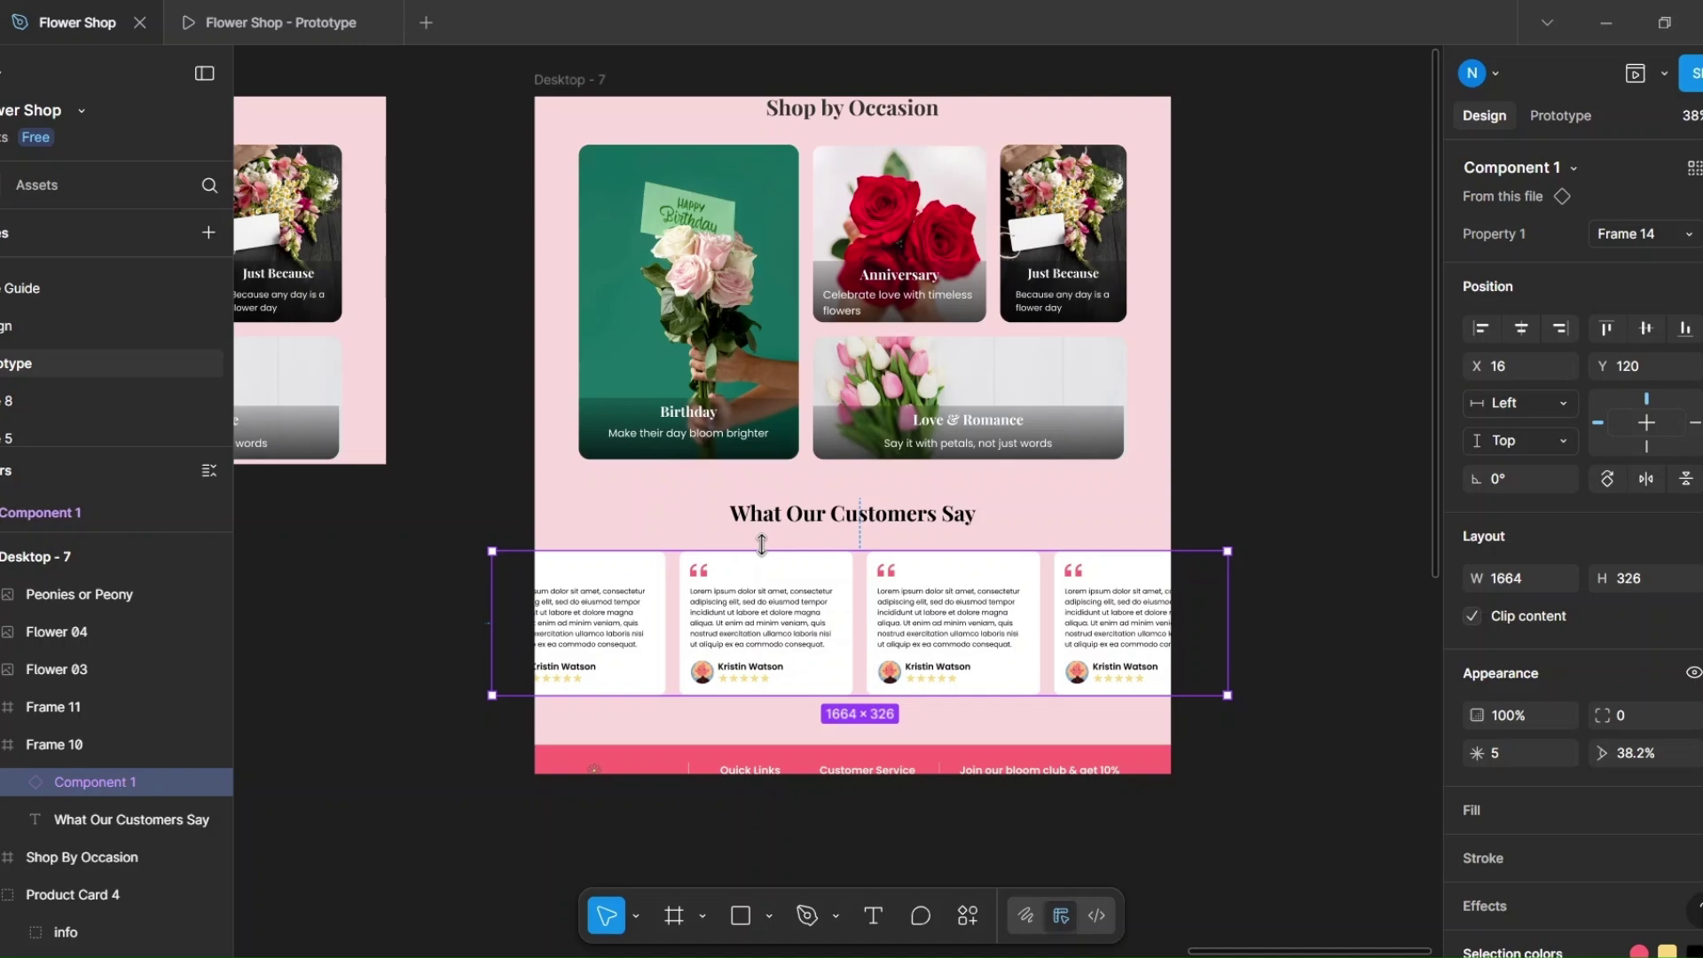
{"action": "key", "text": "shift+Down"}
{"action": "key", "text": "shift+Down"}
{"action": "key", "text": "shift+Down"}
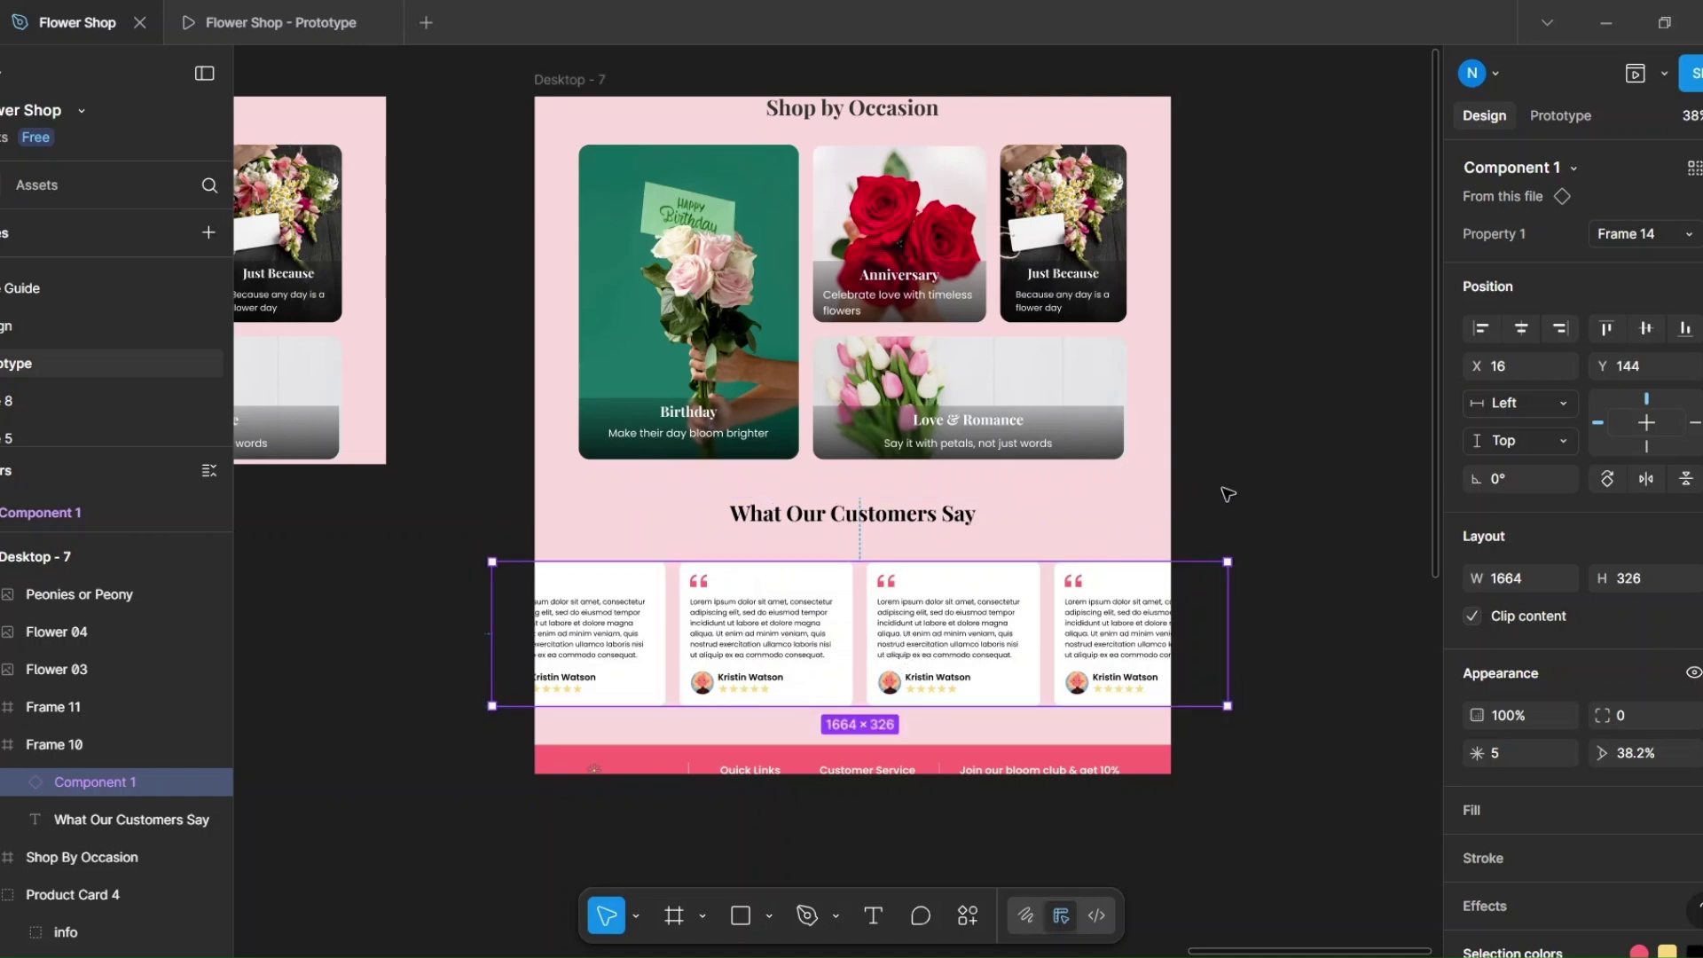
{"action": "left_click", "coordinate": [1251, 484]}
Step: Shorten the Desktop - 7 frame to a height of 832 by raising its lower edge
{"action": "scroll", "coordinate": [1245, 486], "scroll_direction": "down", "scroll_amount": 3}
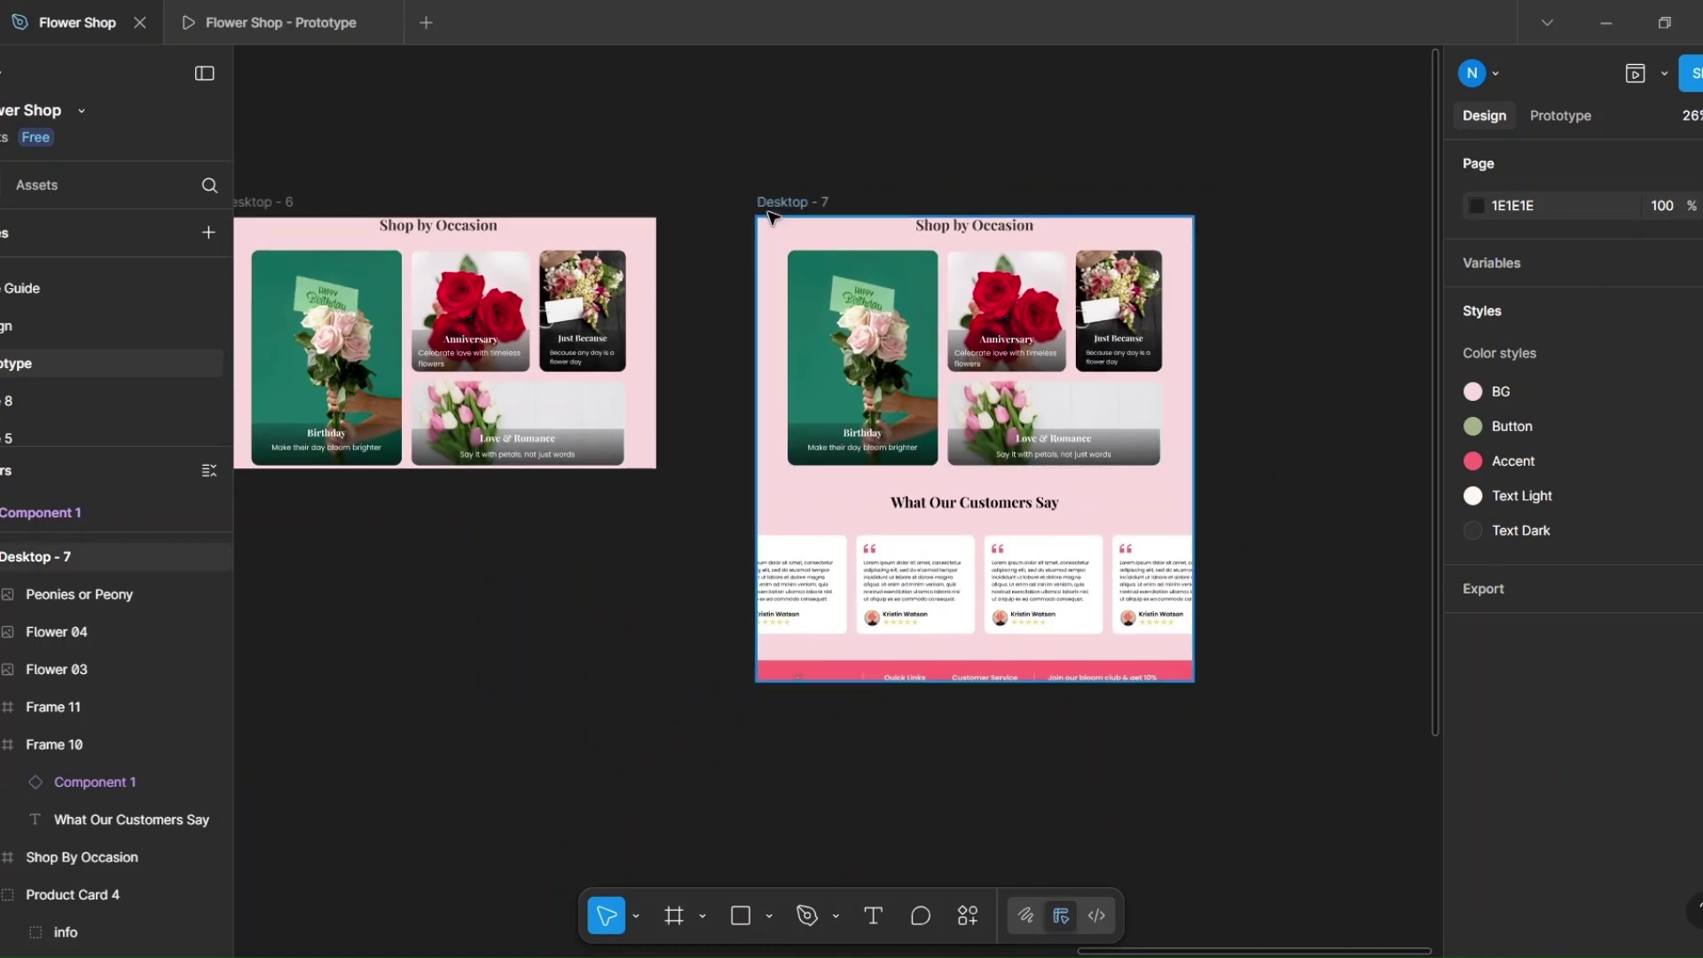
{"action": "left_click", "coordinate": [769, 214]}
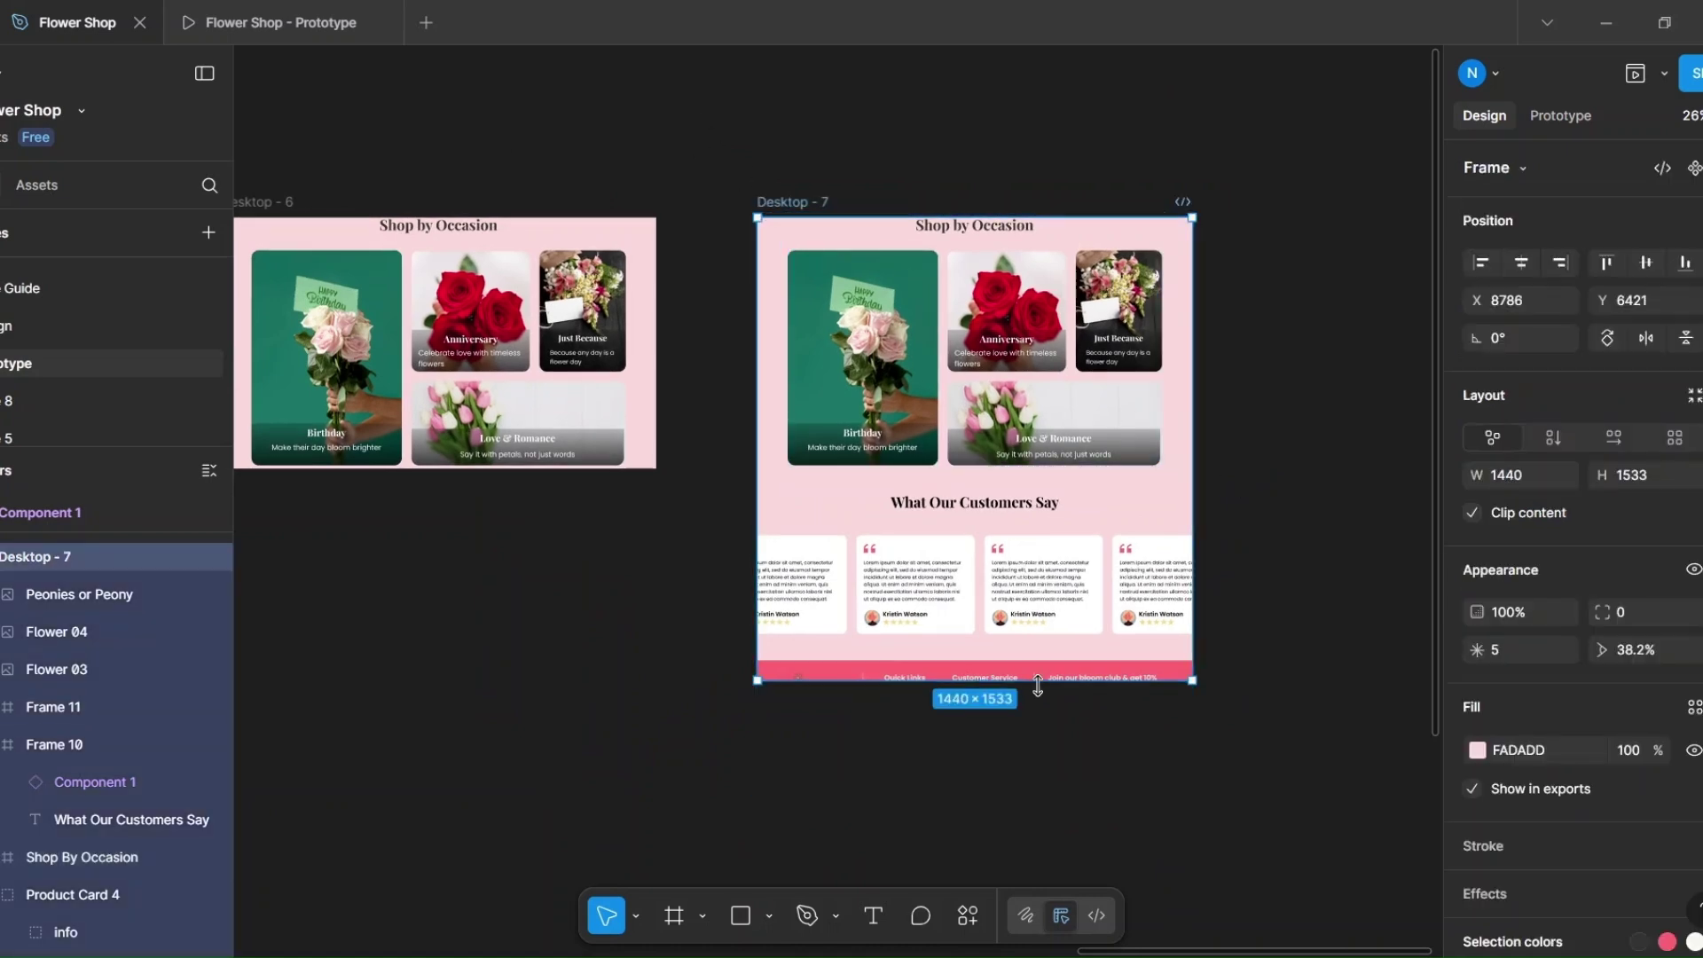
{"action": "left_click_drag", "start_coordinate": [1031, 632], "coordinate": [1006, 467]}
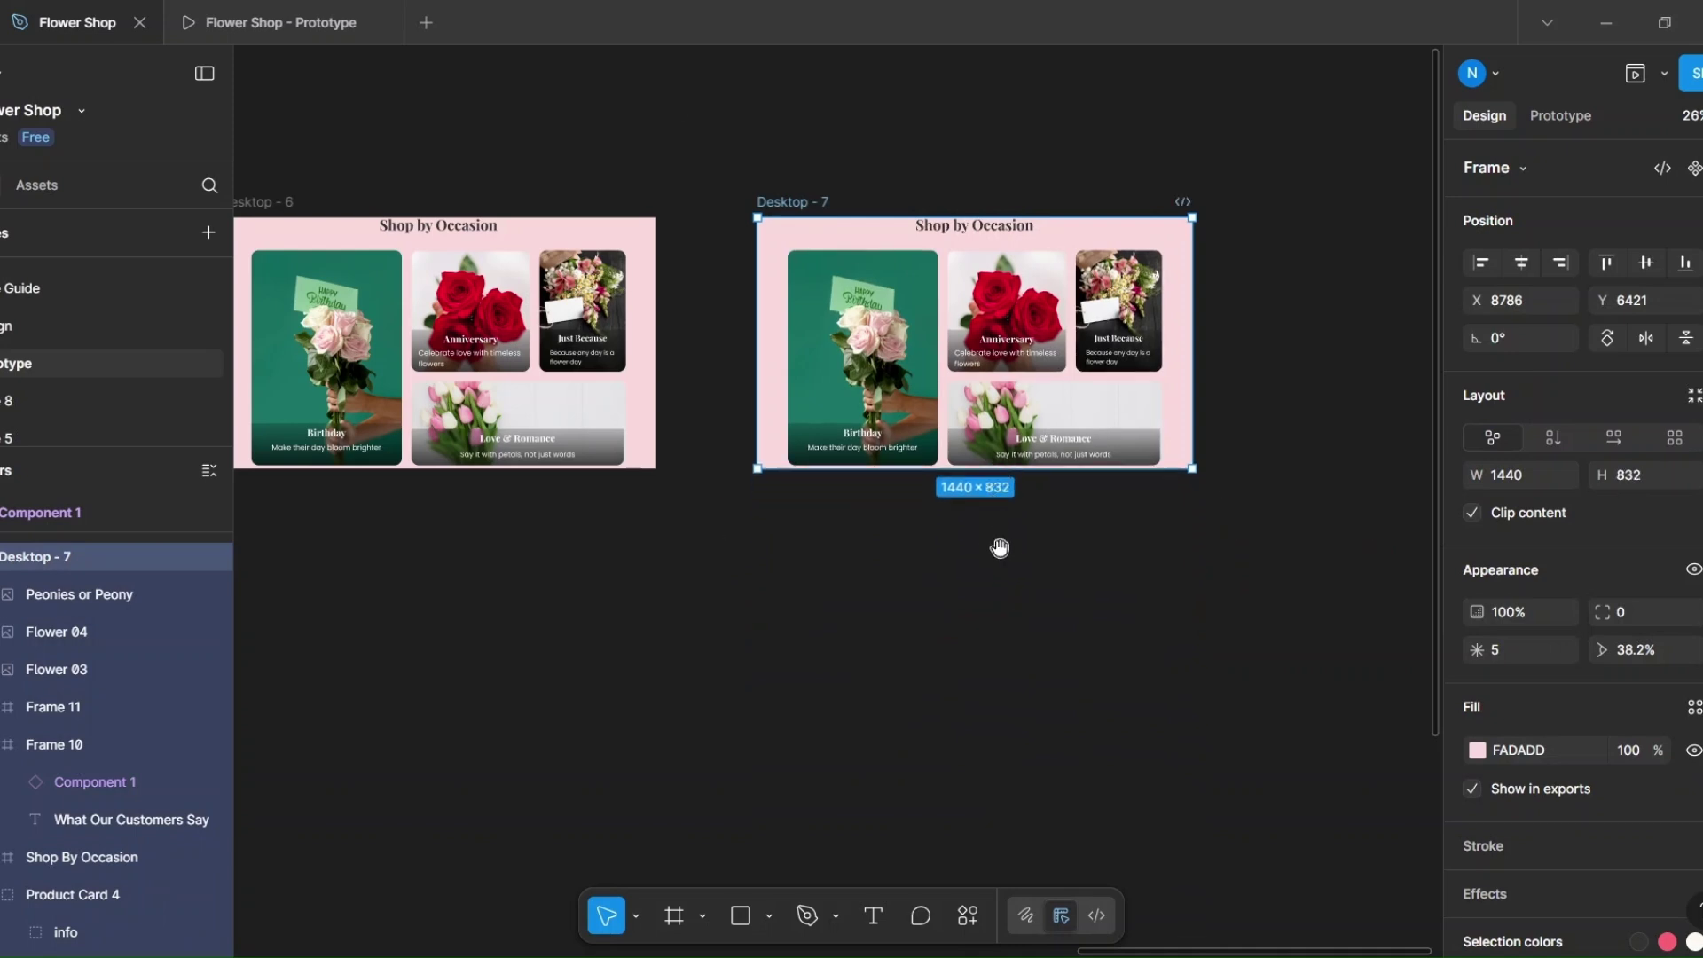
{"action": "left_click_drag", "start_coordinate": [1000, 547], "coordinate": [842, 599]}
Step: Shift all contents of the Desktop - 7 frame up until the What Our Customers Say heading, testimonial cards and top of the footer fit inside
{"action": "left_click", "coordinate": [755, 451]}
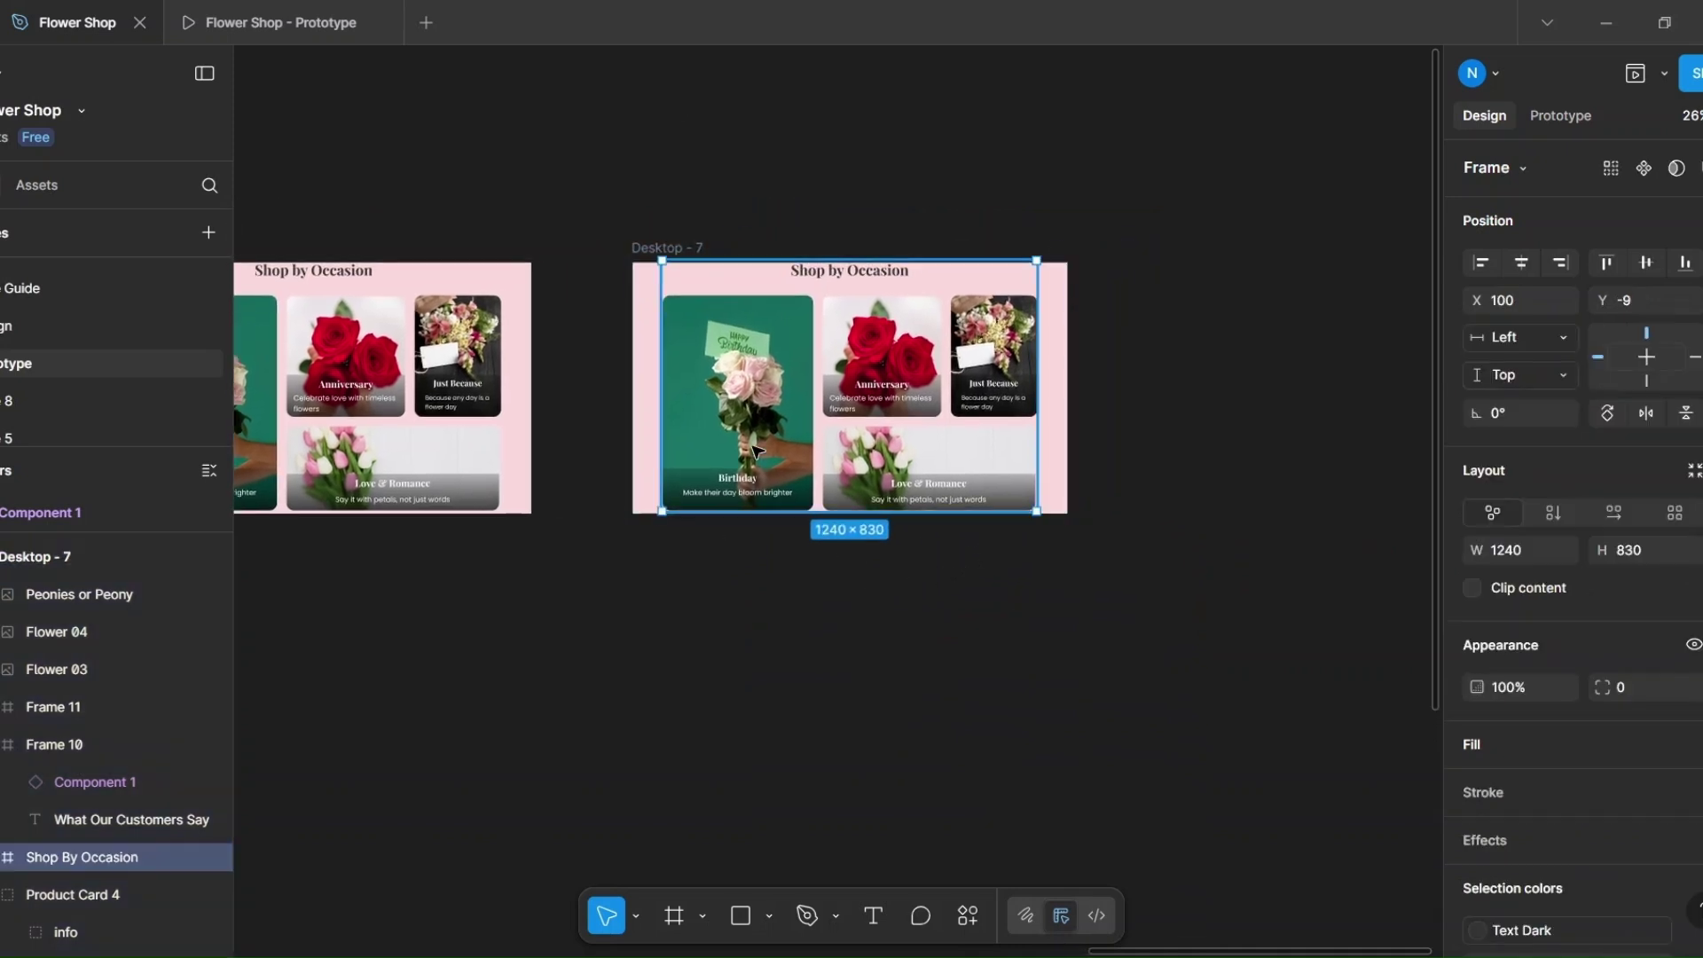
{"action": "key", "text": "ctrl+a"}
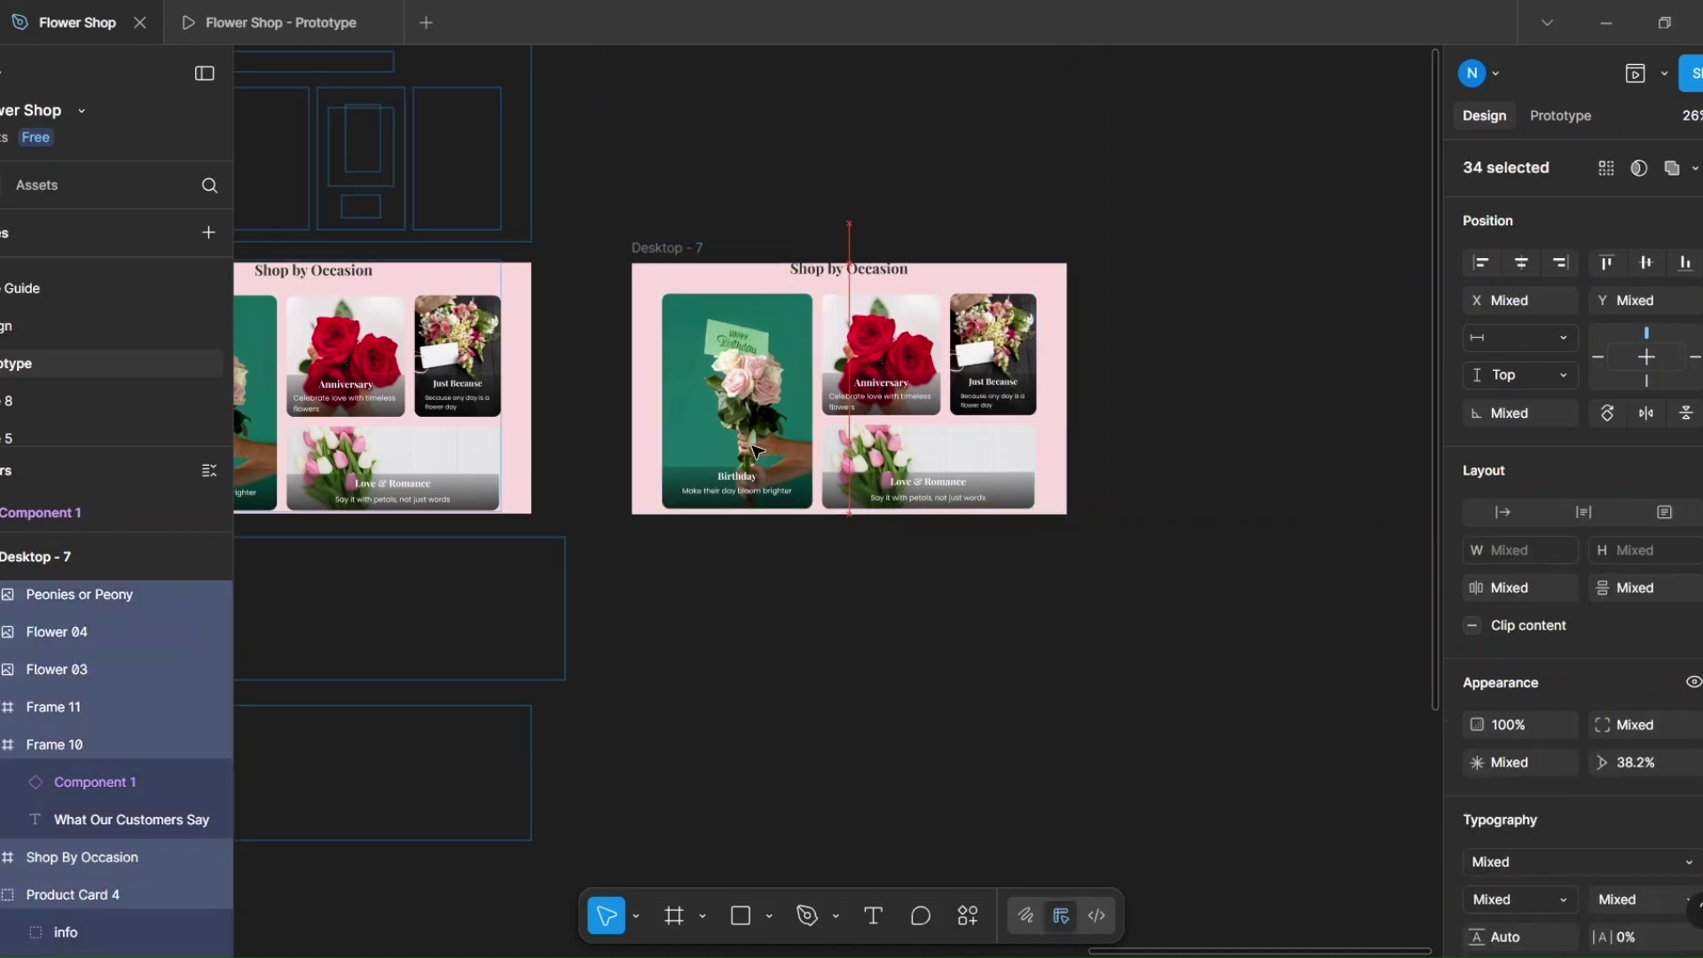
{"action": "key", "text": "shift+Up"}
{"action": "key", "text": "shift+Up"}
{"action": "key", "text": "shift+Up"}
{"action": "key", "text": "shift+Up"}
{"action": "key", "text": "shift+Up"}
{"action": "key", "text": "shift+Up"}
{"action": "key", "text": "shift+Up"}
{"action": "key", "text": "shift+Up"}
{"action": "key", "text": "shift+Up"}
{"action": "key", "text": "shift+Up"}
{"action": "key", "text": "shift+Up"}
{"action": "key", "text": "shift+Up"}
{"action": "key", "text": "shift+Up"}
{"action": "key", "text": "shift+Up"}
{"action": "key", "text": "shift+Up"}
{"action": "key", "text": "shift+Up"}
{"action": "key", "text": "shift+Up"}
{"action": "key", "text": "shift+Up"}
{"action": "key", "text": "shift+Up"}
{"action": "key", "text": "shift+Up"}
{"action": "key", "text": "shift+Up"}
{"action": "key", "text": "shift+Up"}
{"action": "key", "text": "shift+Up"}
{"action": "key", "text": "shift+Up"}
{"action": "key", "text": "shift+Up"}
{"action": "key", "text": "shift+Up"}
{"action": "key", "text": "shift+Up"}
{"action": "key", "text": "shift+Up"}
{"action": "key", "text": "shift+Up"}
{"action": "key", "text": "shift+Up"}
{"action": "key", "text": "shift+Up"}
{"action": "key", "text": "shift+Up"}
{"action": "key", "text": "shift+Up"}
{"action": "key", "text": "shift+Up"}
{"action": "key", "text": "shift+Up"}
{"action": "key", "text": "shift+Up"}
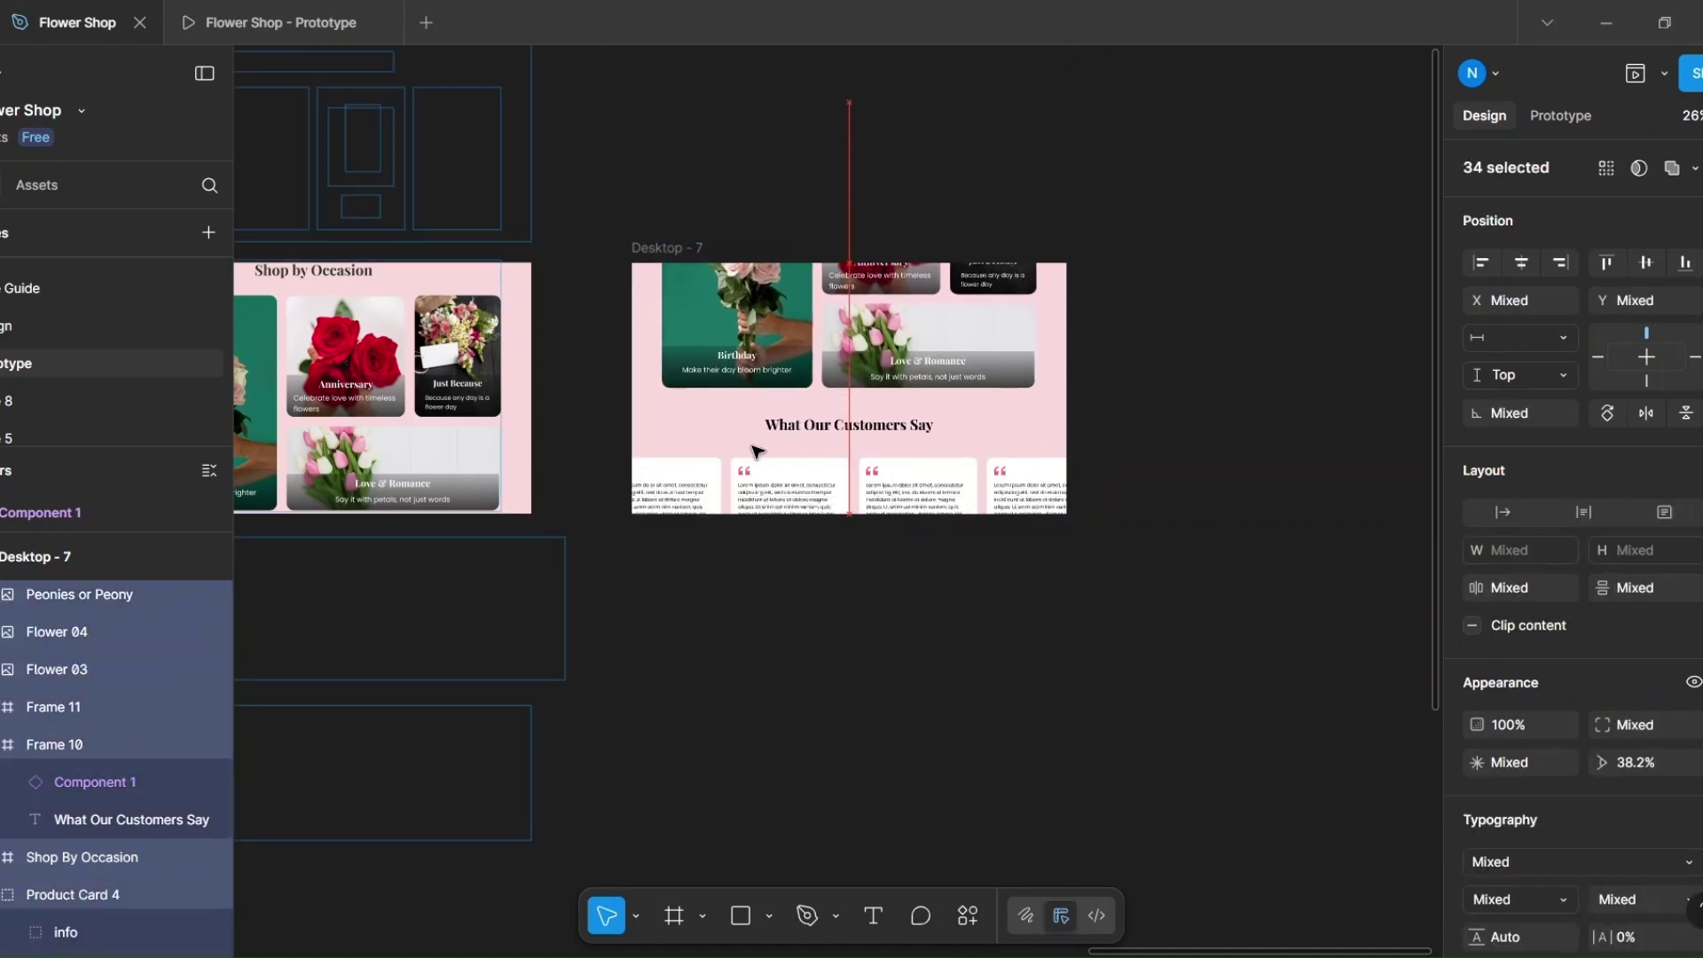
{"action": "key", "text": "shift+Up"}
{"action": "key", "text": "shift+Up"}
{"action": "key", "text": "shift+Up"}
{"action": "key", "text": "shift+Up"}
{"action": "key", "text": "shift+Up"}
{"action": "key", "text": "shift+Up"}
{"action": "key", "text": "shift+Up"}
{"action": "key", "text": "shift+Up"}
{"action": "key", "text": "shift+Up"}
{"action": "key", "text": "shift+Up"}
{"action": "key", "text": "shift+Up"}
{"action": "key", "text": "shift+Up"}
{"action": "key", "text": "shift+Up"}
{"action": "key", "text": "shift+Up"}
{"action": "key", "text": "shift+Up"}
{"action": "key", "text": "shift+Up"}
{"action": "key", "text": "shift+Up"}
{"action": "key", "text": "shift+Up"}
{"action": "key", "text": "shift+Up"}
{"action": "key", "text": "shift+Up"}
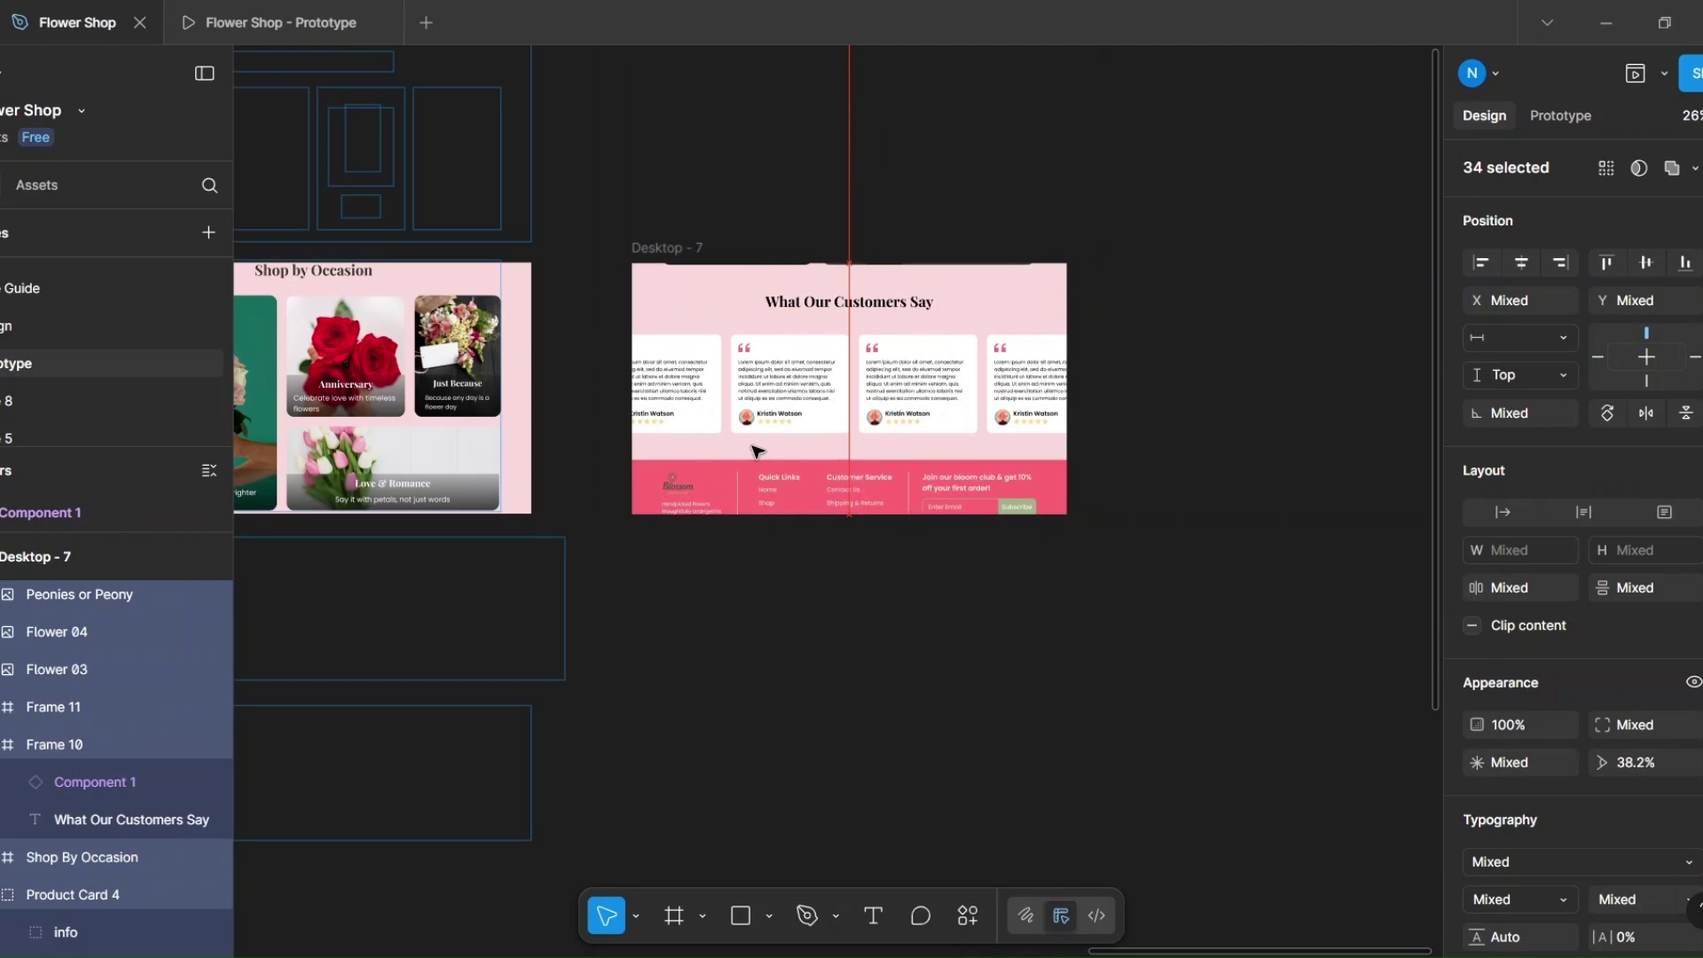
{"action": "key", "text": "shift+Down"}
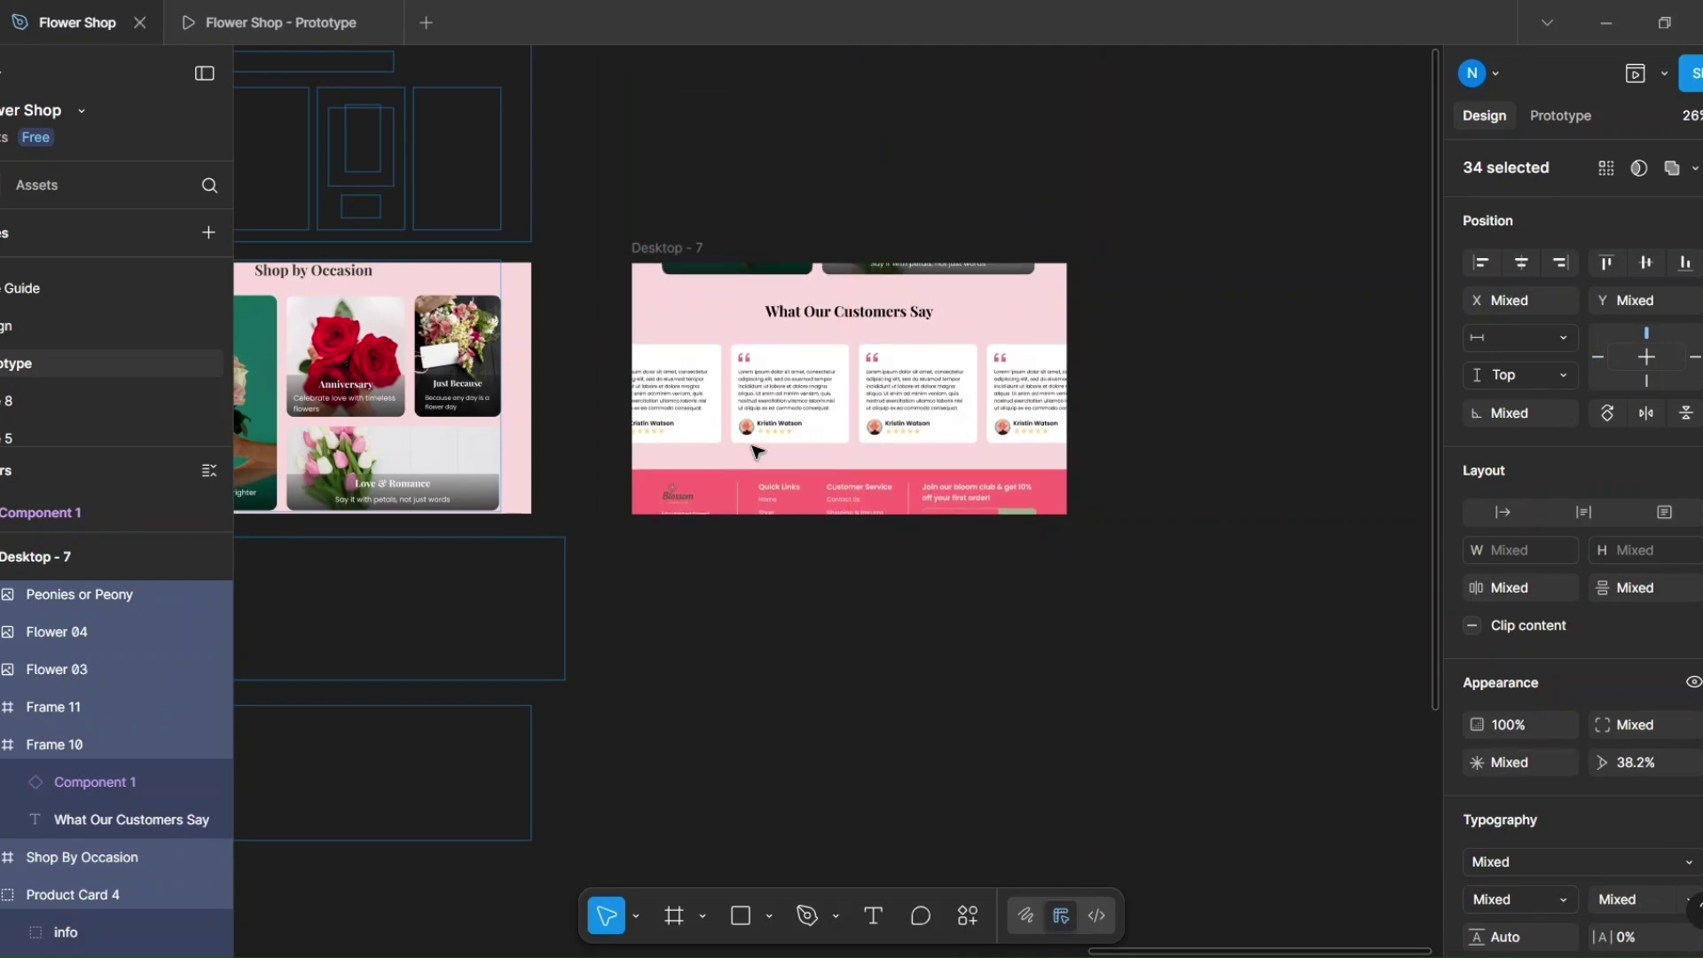
Step: Duplicate the whole Desktop - 7 frame beside the original
{"action": "left_click", "coordinate": [596, 219]}
{"action": "left_click", "coordinate": [652, 250]}
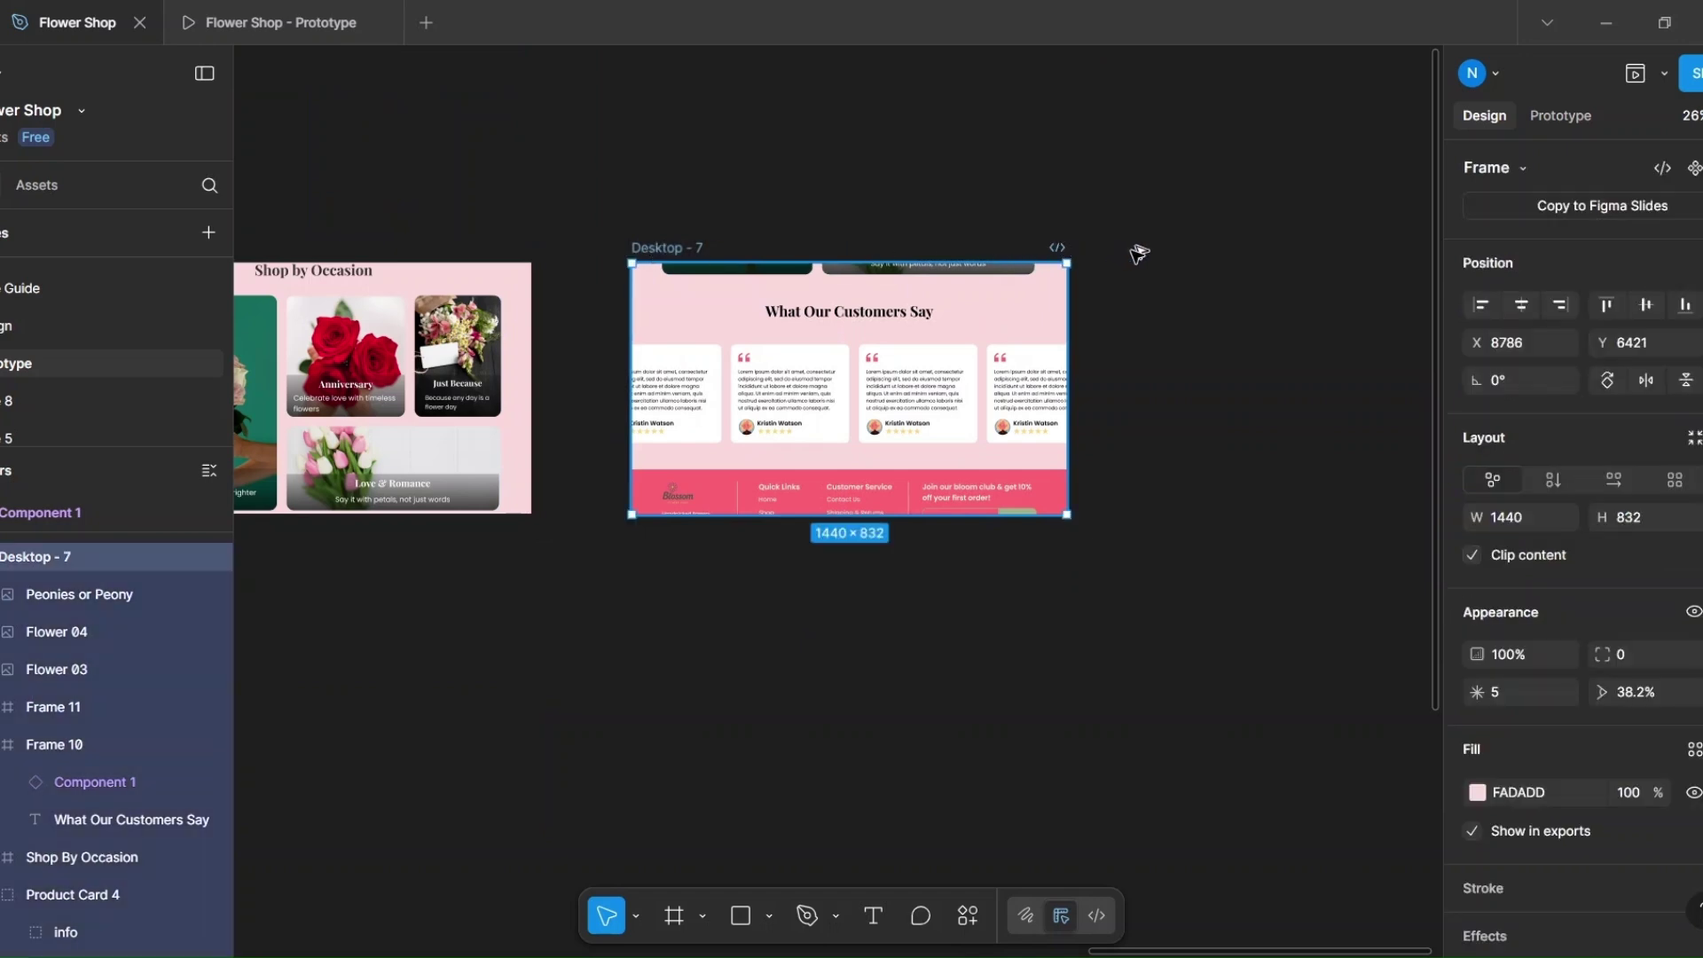
{"action": "key", "text": "ctrl+d"}
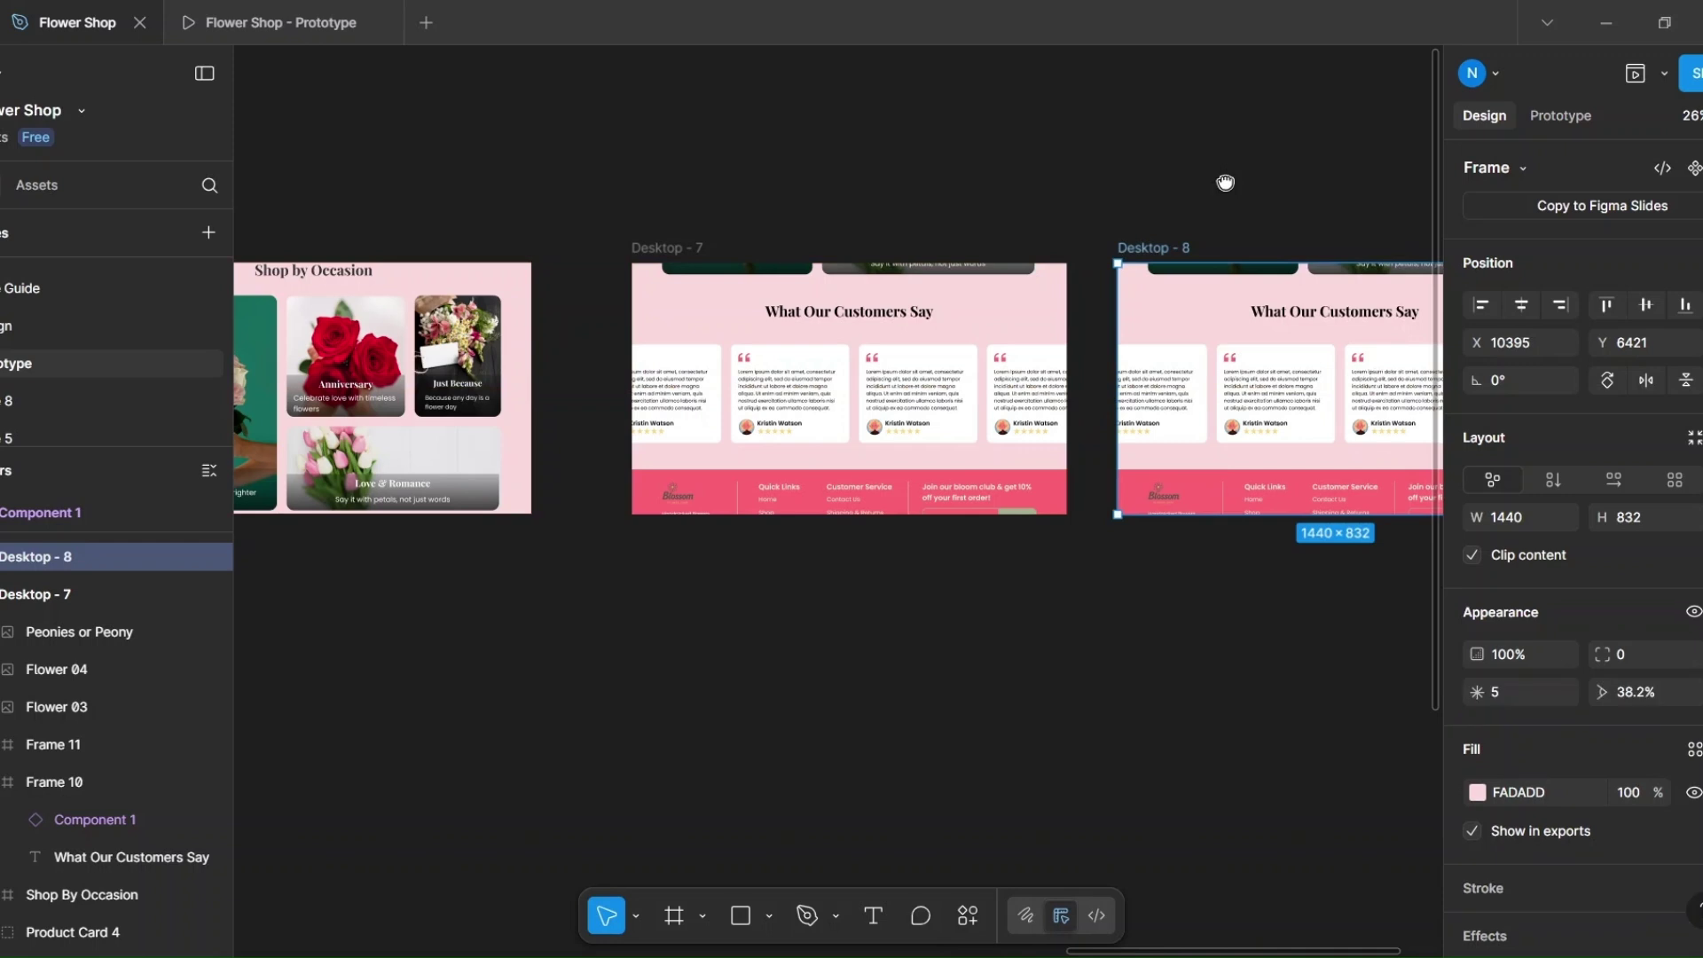
{"action": "left_click_drag", "start_coordinate": [1224, 178], "coordinate": [943, 175]}
Step: Shift all contents of the Desktop - 8 frame up until the footer's lower edge lines up with the frame's lower edge
{"action": "key", "text": "Return"}
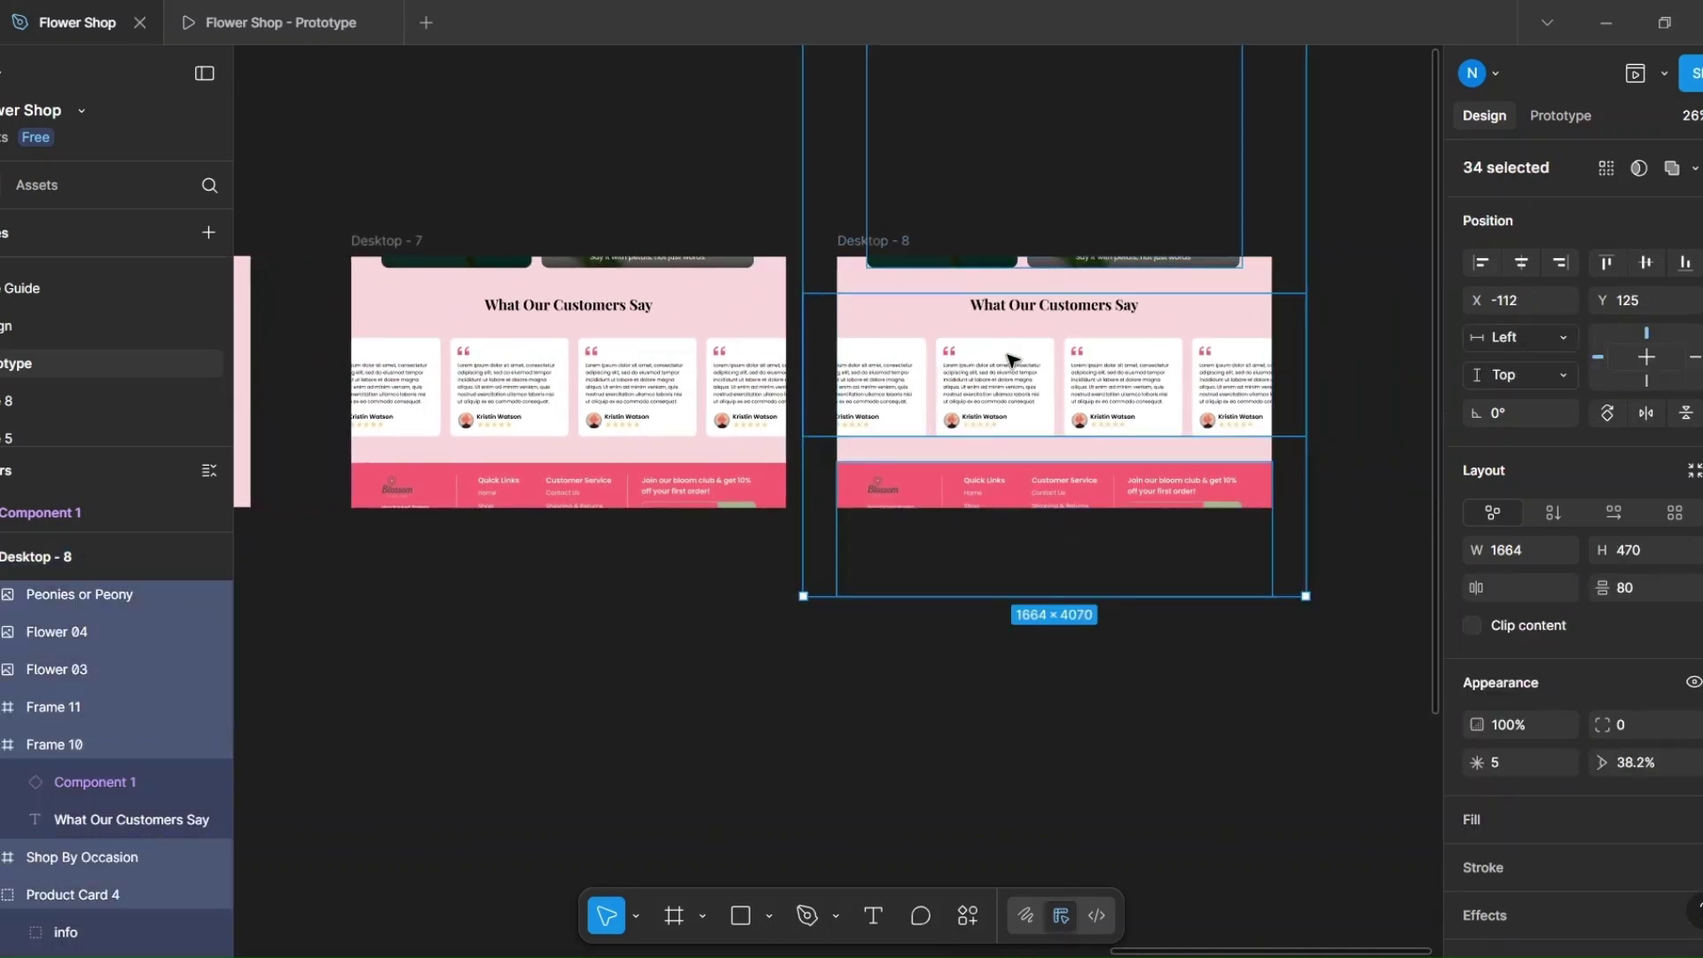
{"action": "key", "text": "shift+Up"}
{"action": "key", "text": "shift+Up"}
{"action": "key", "text": "shift+Up"}
{"action": "key", "text": "shift+Up"}
{"action": "key", "text": "shift+Up"}
{"action": "key", "text": "shift+Up"}
{"action": "key", "text": "shift+Up"}
{"action": "key", "text": "shift+Up"}
{"action": "key", "text": "shift+Up"}
{"action": "key", "text": "shift+Up"}
{"action": "key", "text": "shift+Up"}
{"action": "key", "text": "shift+Up"}
{"action": "key", "text": "shift+Up"}
{"action": "key", "text": "shift+Up"}
{"action": "key", "text": "shift+Up"}
{"action": "key", "text": "shift+Up"}
{"action": "key", "text": "shift+Up"}
{"action": "key", "text": "shift+Up"}
{"action": "key", "text": "shift+Up"}
{"action": "key", "text": "shift+Up"}
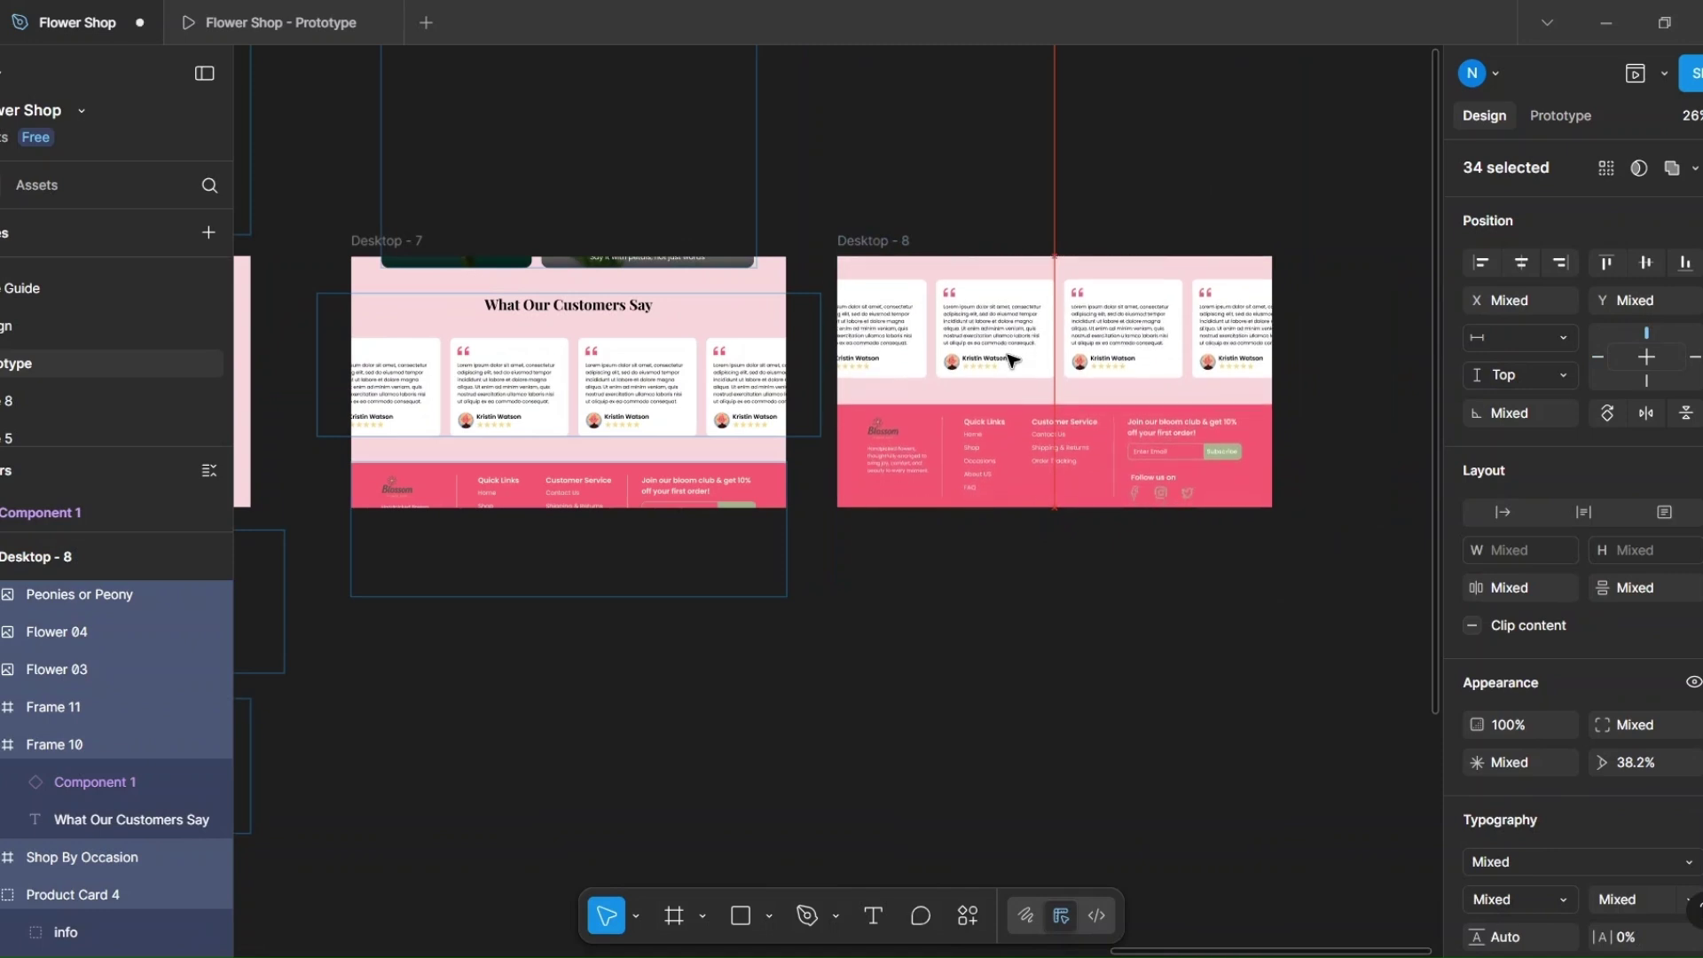
{"action": "key", "text": "shift+Up"}
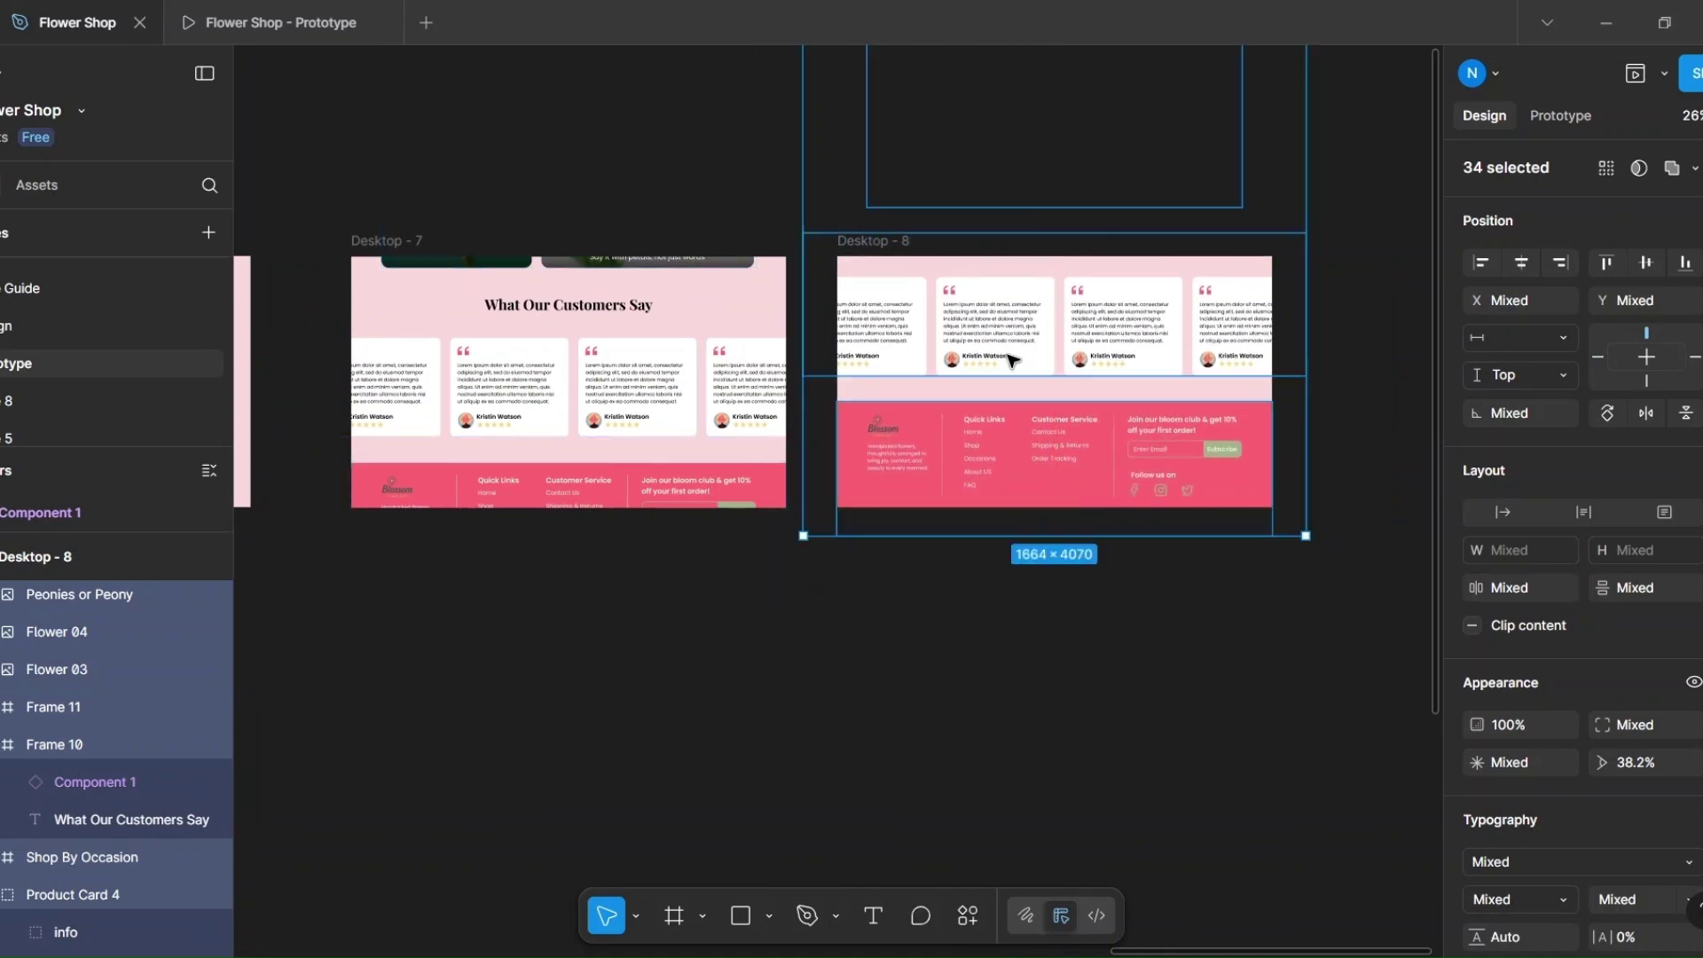
{"action": "key", "text": "shift+Up"}
{"action": "key", "text": "shift+Up"}
{"action": "key", "text": "shift+Up"}
{"action": "key", "text": "shift+Up"}
{"action": "key", "text": "shift+Up"}
{"action": "key", "text": "shift+Up"}
{"action": "key", "text": "shift+Up"}
{"action": "key", "text": "shift+Up"}
{"action": "key", "text": "shift+Up"}
{"action": "key", "text": "shift+Up"}
{"action": "key", "text": "shift+Up"}
{"action": "key", "text": "shift+Up"}
{"action": "key", "text": "shift+Up"}
{"action": "key", "text": "shift+Up"}
{"action": "key", "text": "shift+Up"}
{"action": "key", "text": "shift+Up"}
{"action": "key", "text": "shift+Up"}
{"action": "key", "text": "shift+Up"}
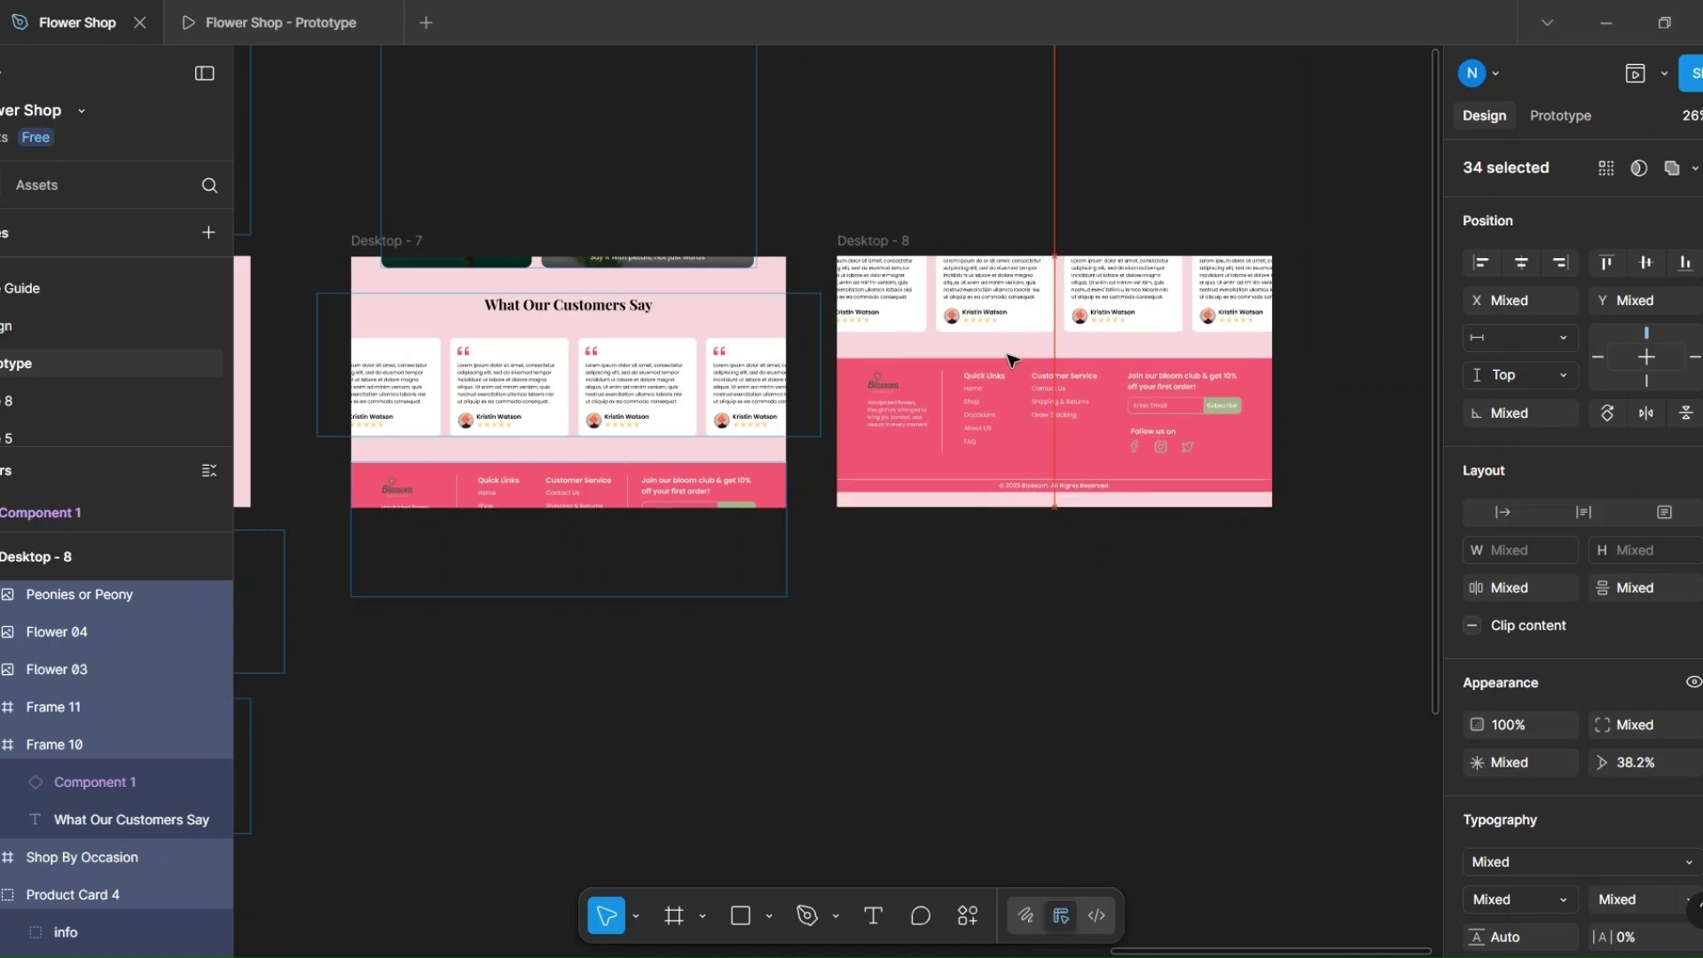
{"action": "key", "text": "shift+Down"}
{"action": "key", "text": "shift+Down"}
{"action": "key", "text": "shift+Down"}
{"action": "key", "text": "shift+Down"}
{"action": "key", "text": "shift+Down"}
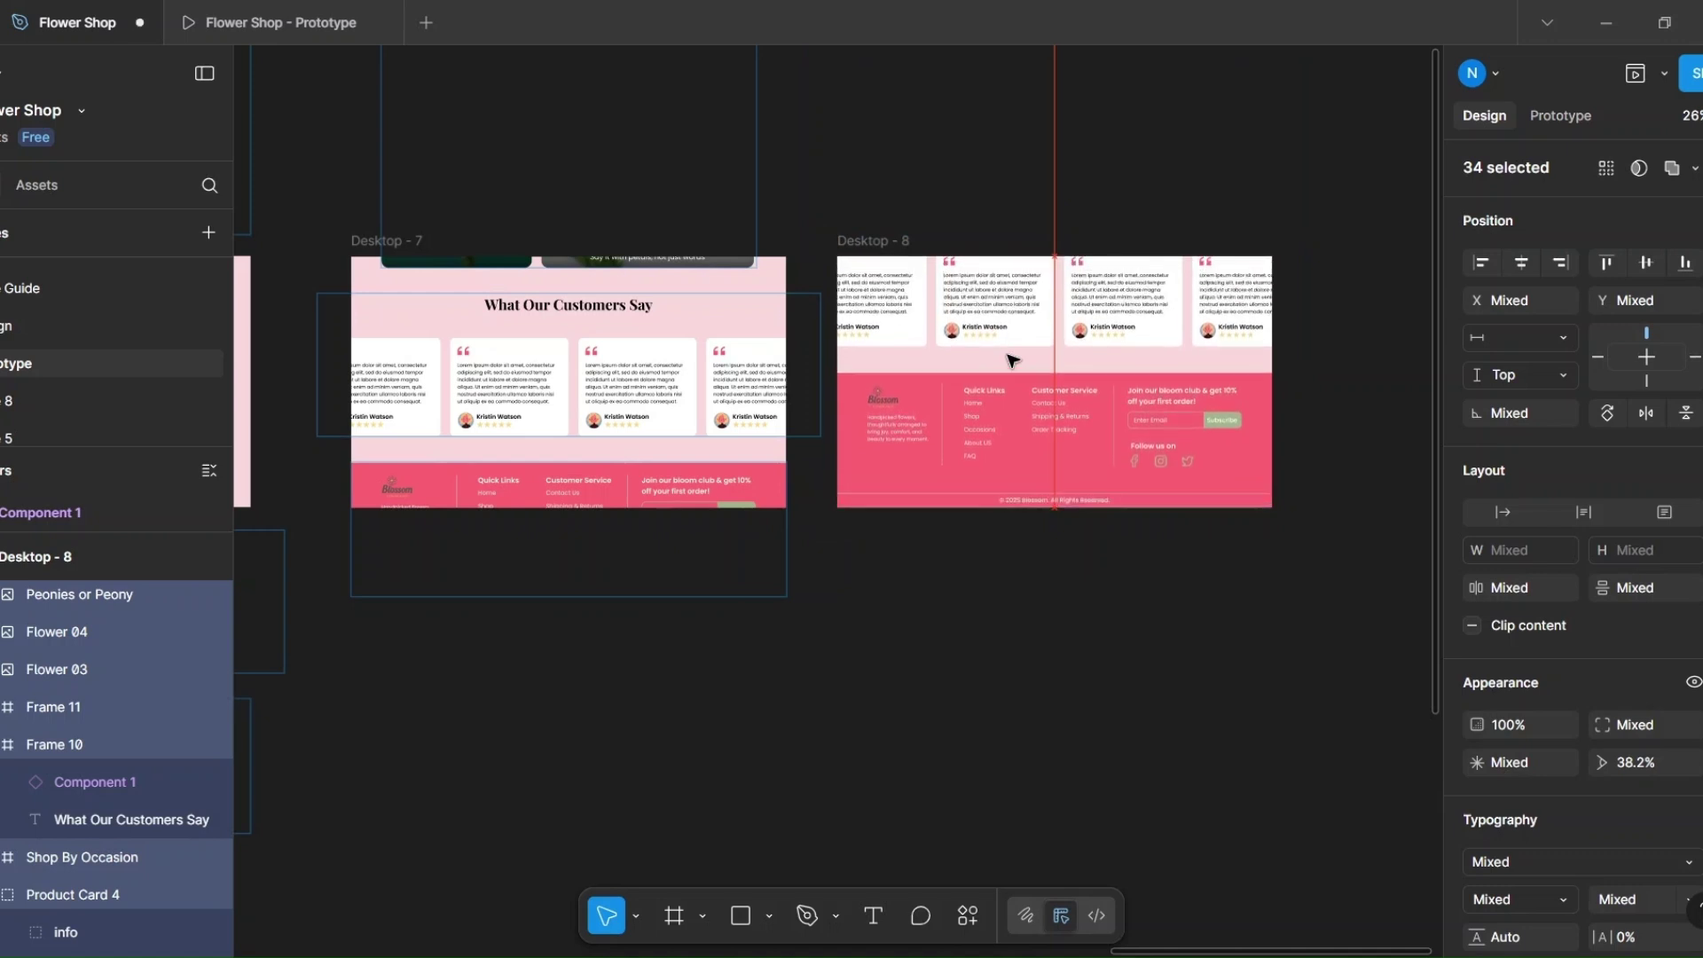
{"action": "key", "text": "shift+Down"}
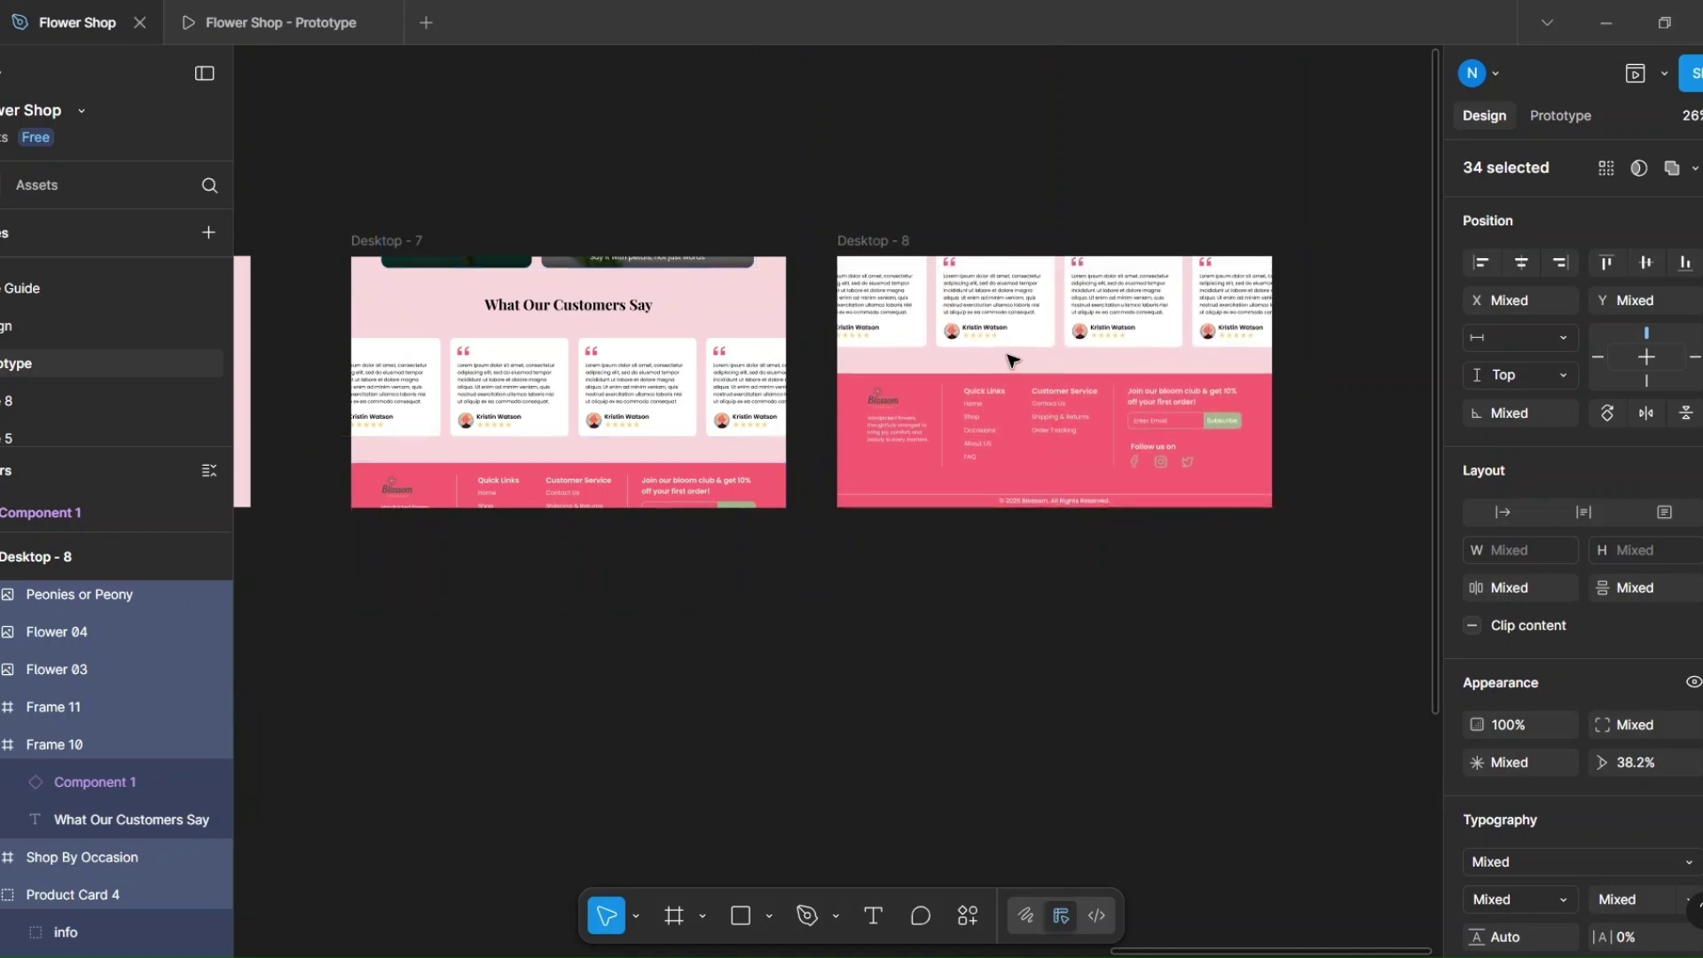
Step: Link the Desktop - 6 frame to Desktop - 7 with an On drag trigger
{"action": "left_click", "coordinate": [748, 718]}
{"action": "scroll", "coordinate": [748, 718], "scroll_direction": "down", "scroll_amount": 3}
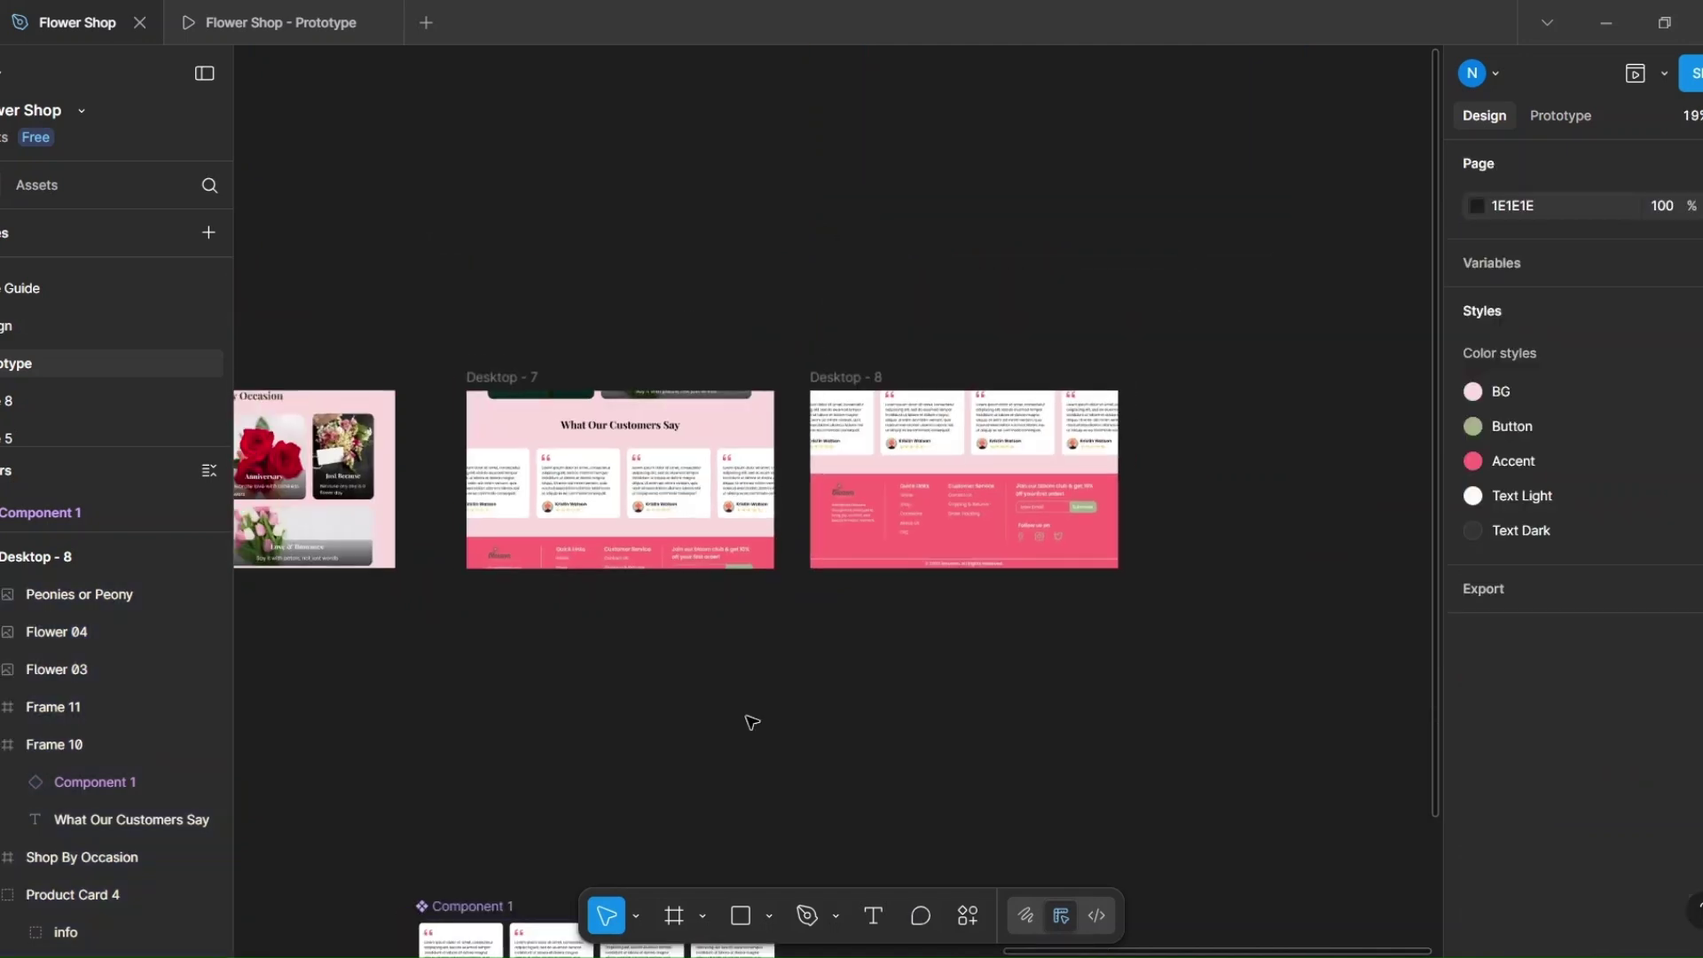
{"action": "scroll", "coordinate": [612, 701], "scroll_direction": "left", "scroll_amount": 3}
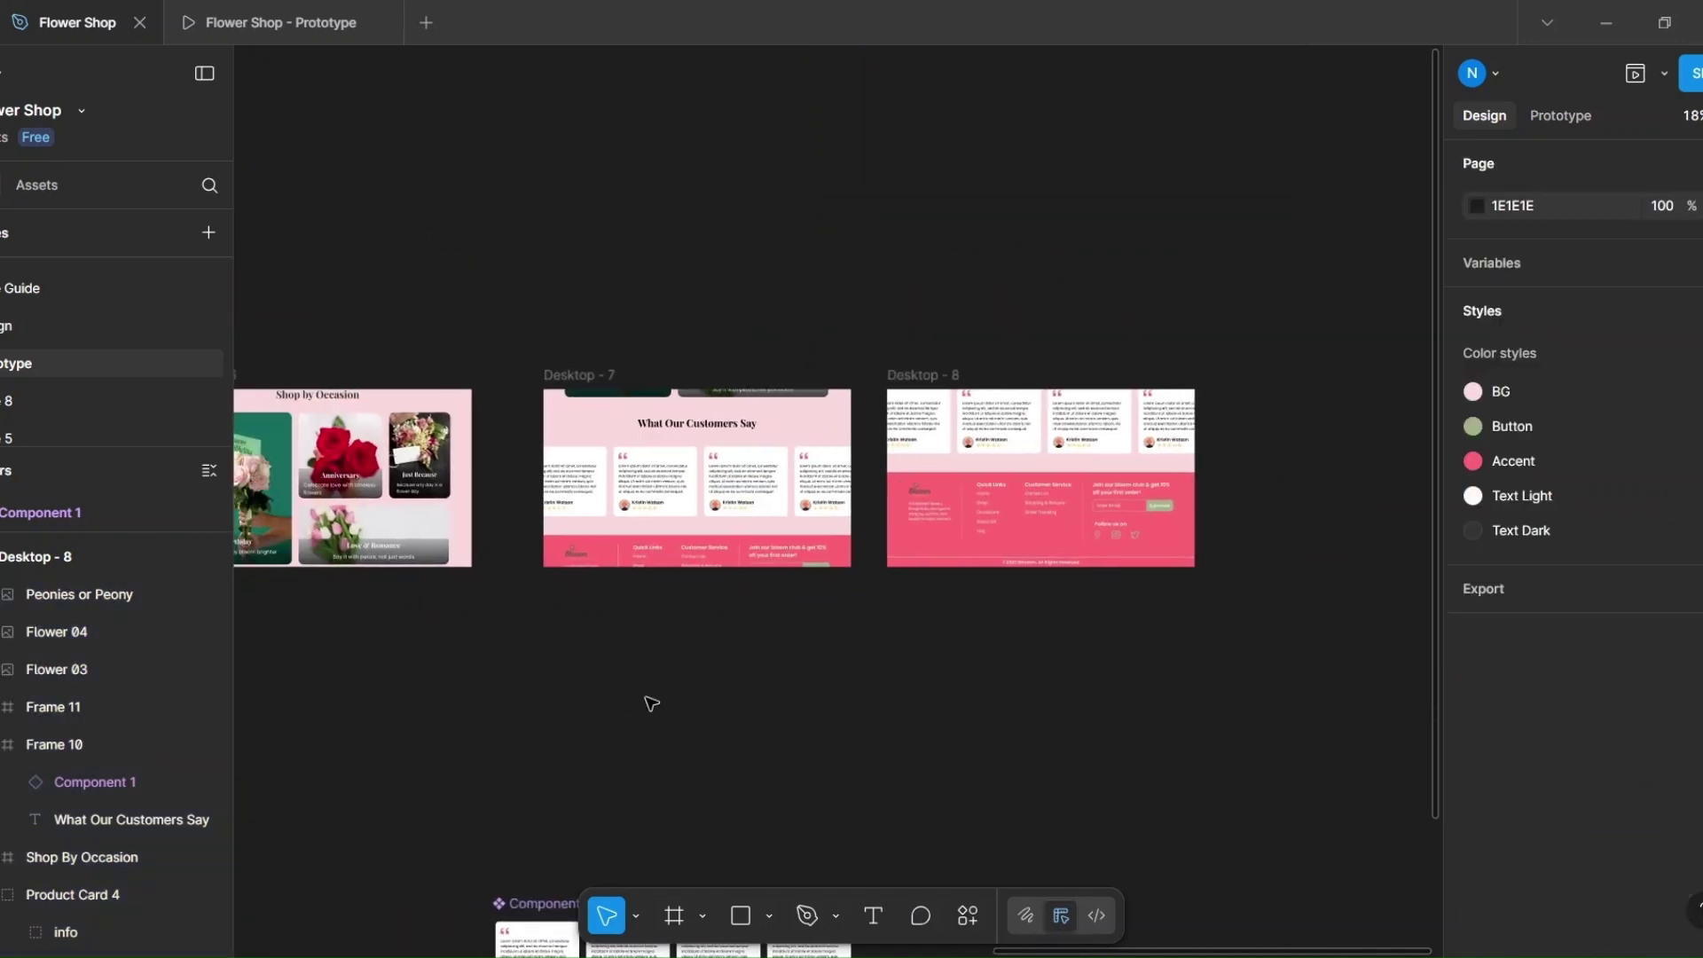
{"action": "key", "text": "shift+e"}
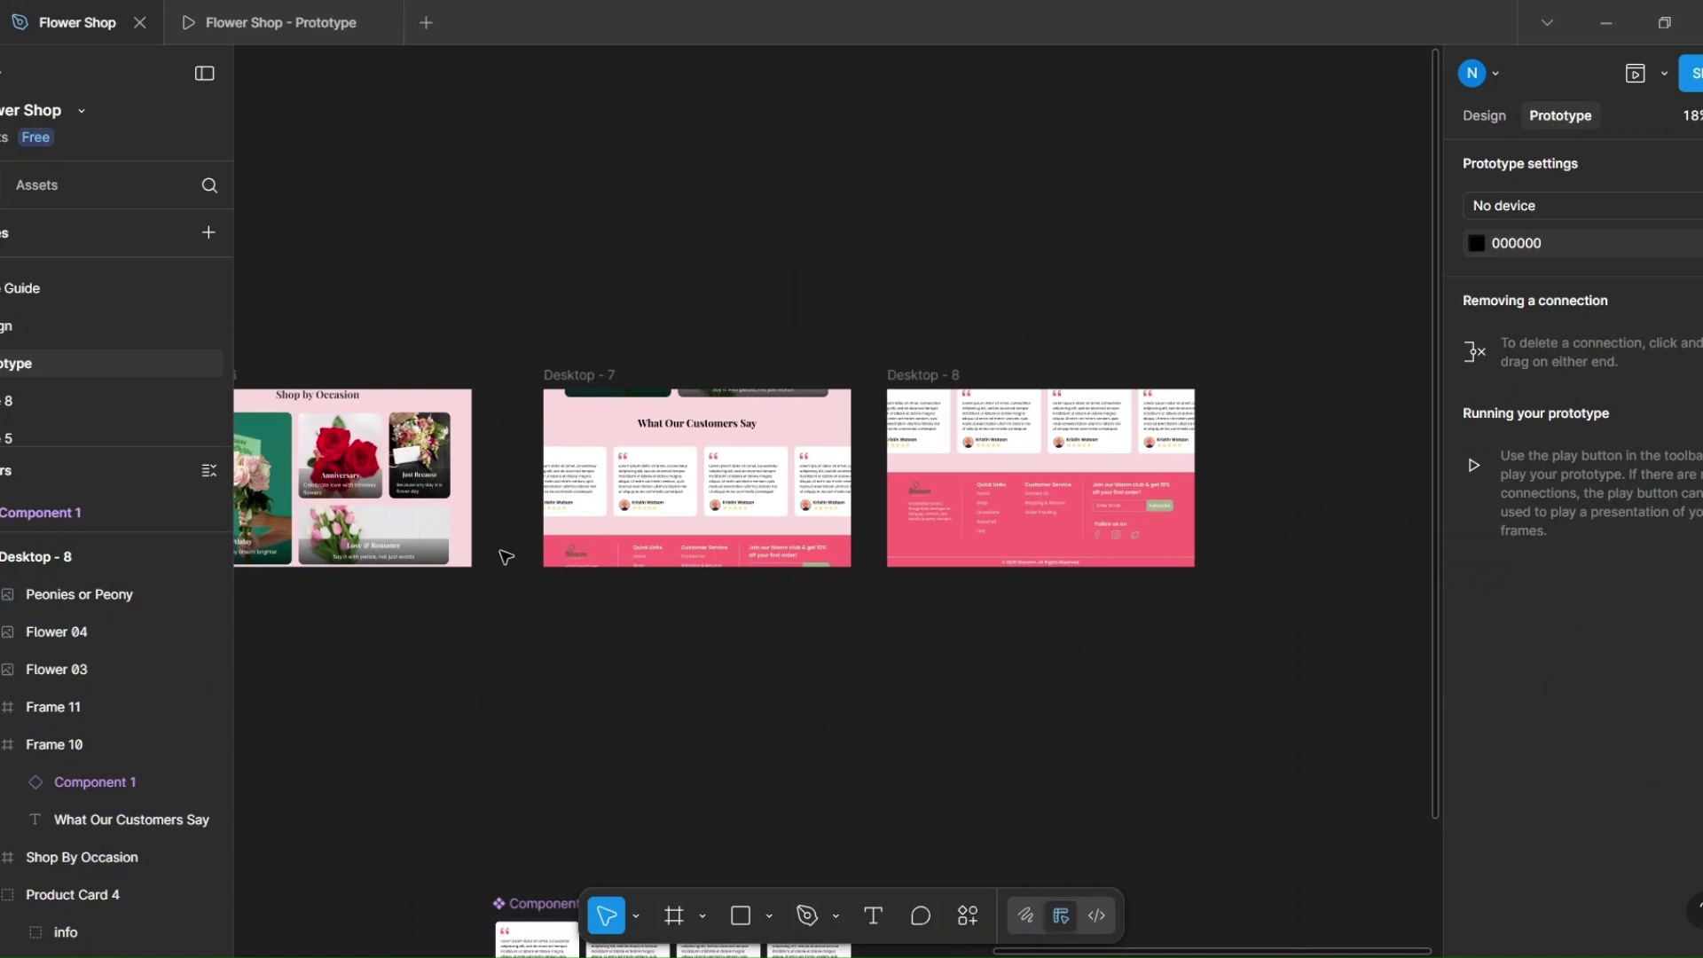
{"action": "scroll", "coordinate": [647, 608], "scroll_direction": "left", "scroll_amount": 5}
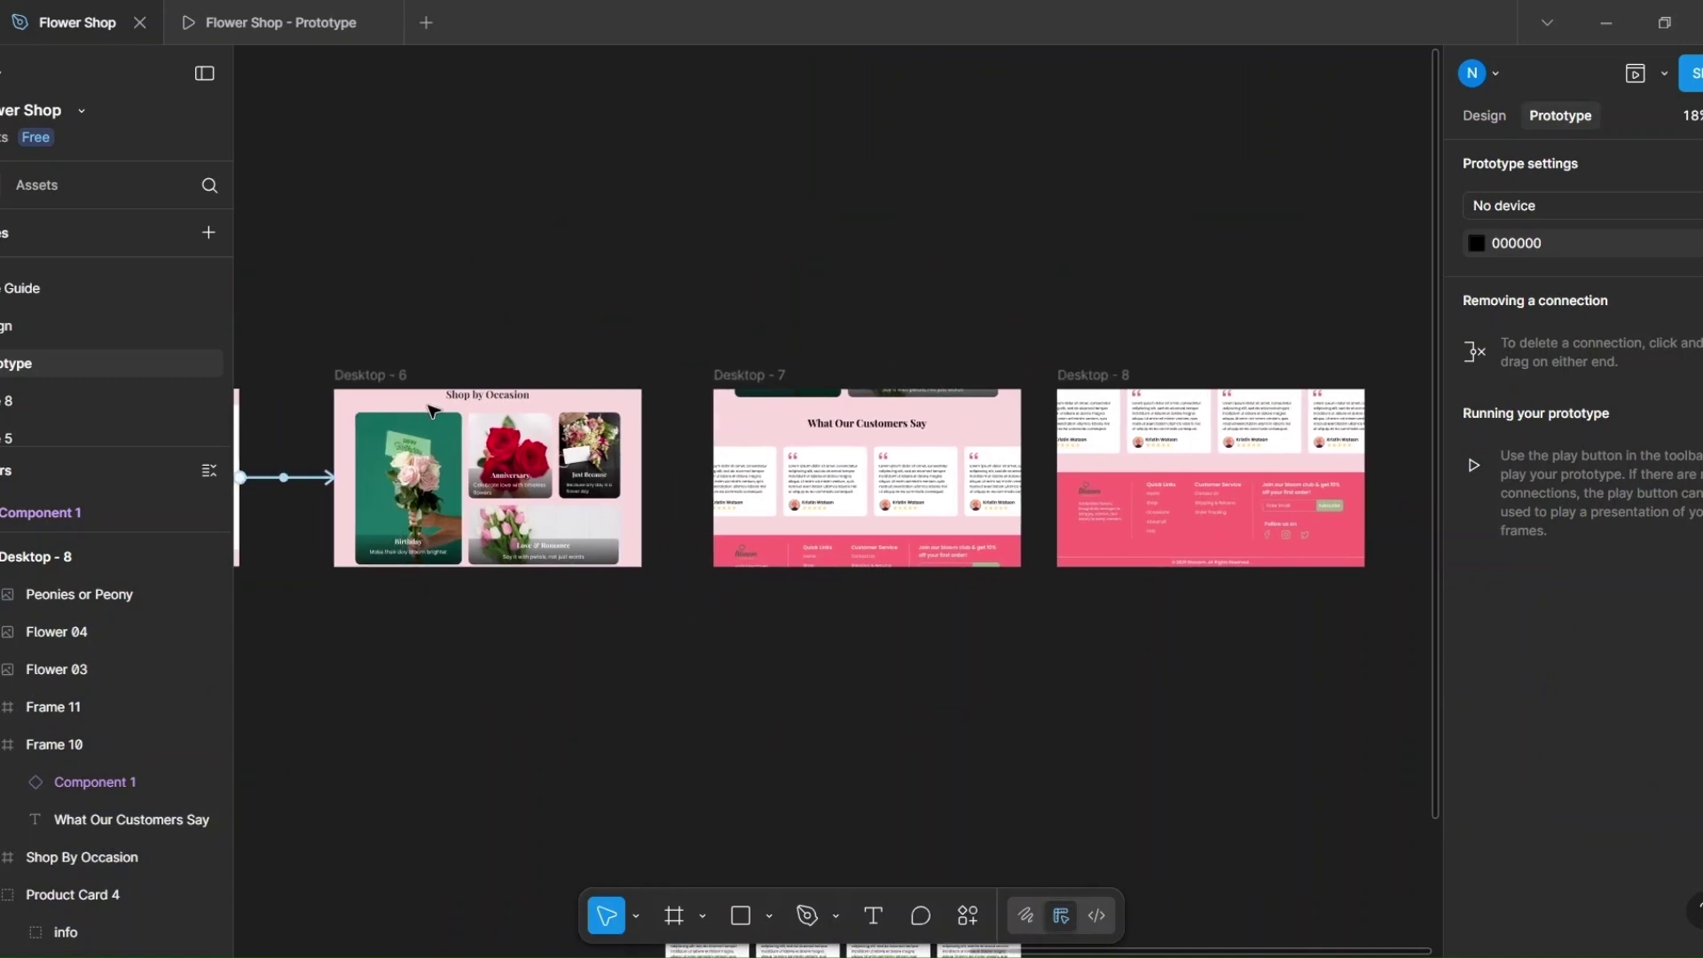
{"action": "left_click", "coordinate": [399, 375]}
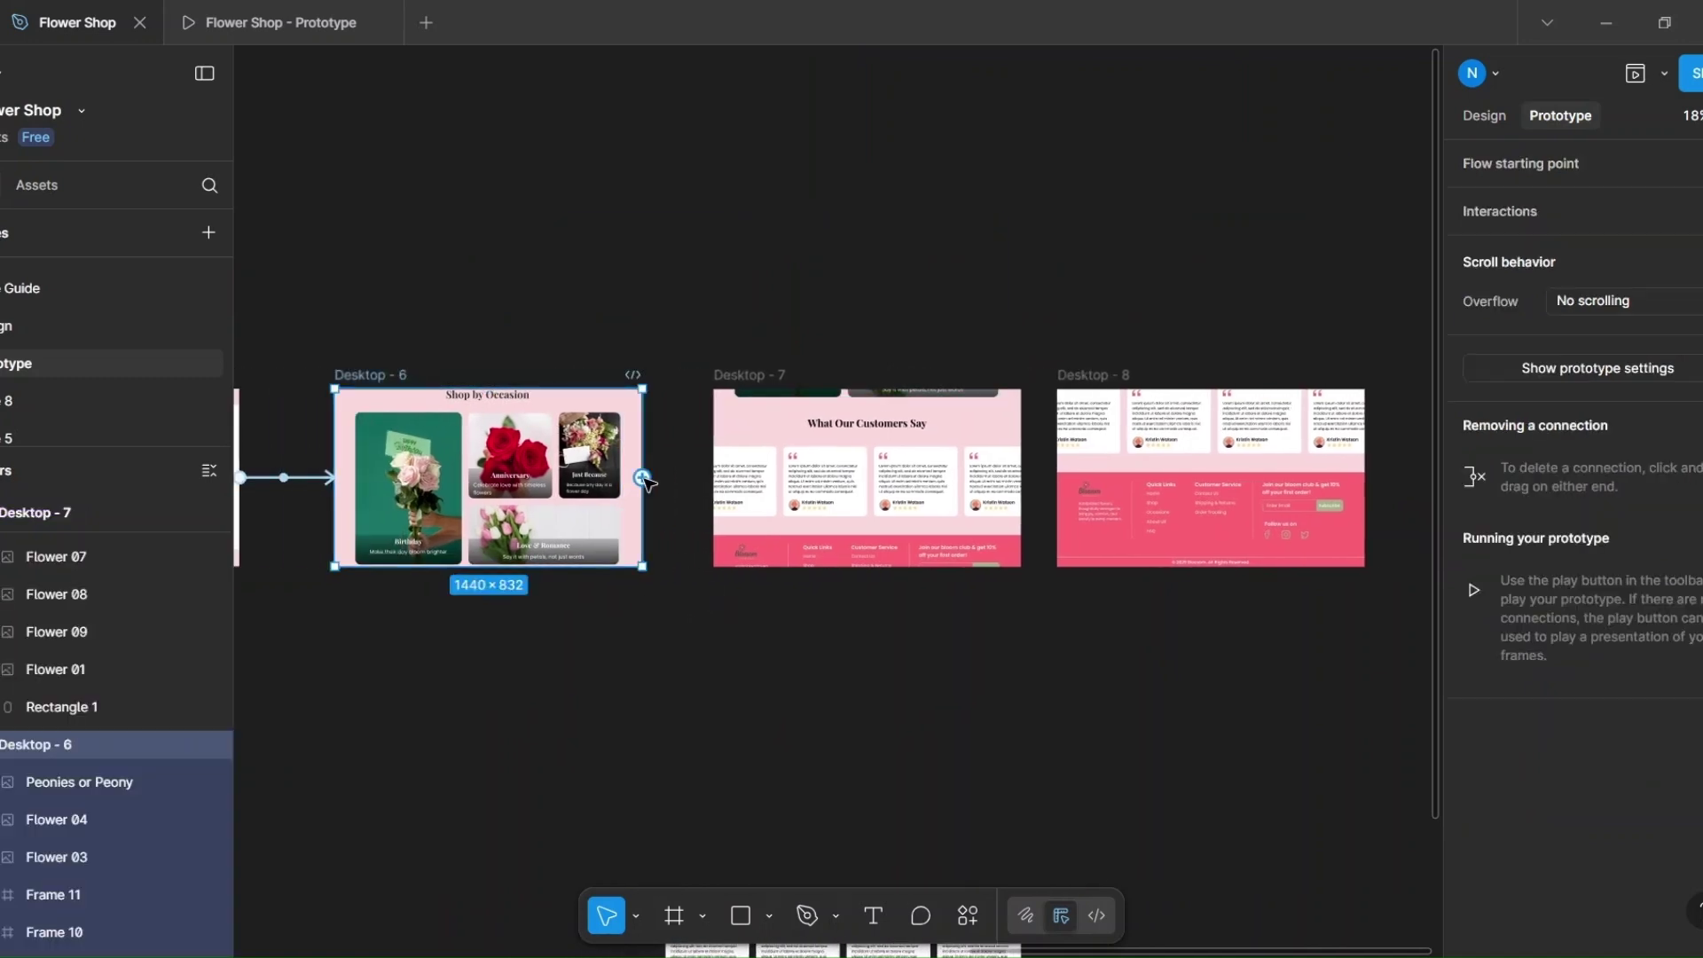
{"action": "left_click_drag", "start_coordinate": [641, 477], "coordinate": [763, 488]}
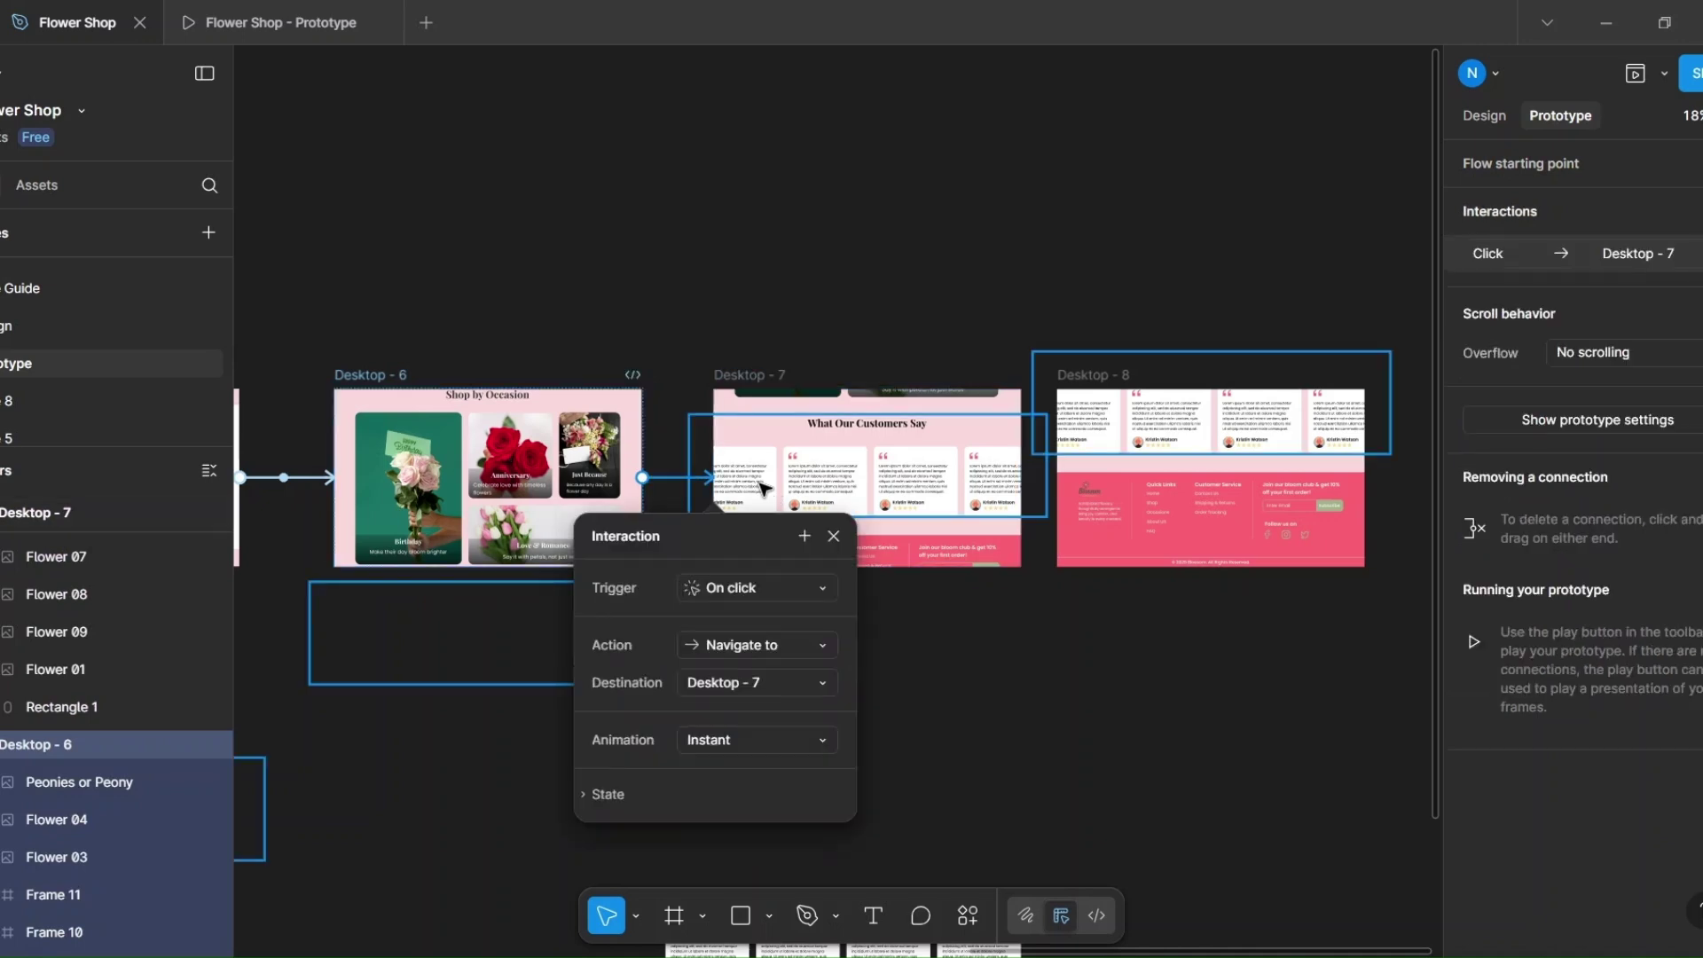
{"action": "left_click", "coordinate": [828, 591]}
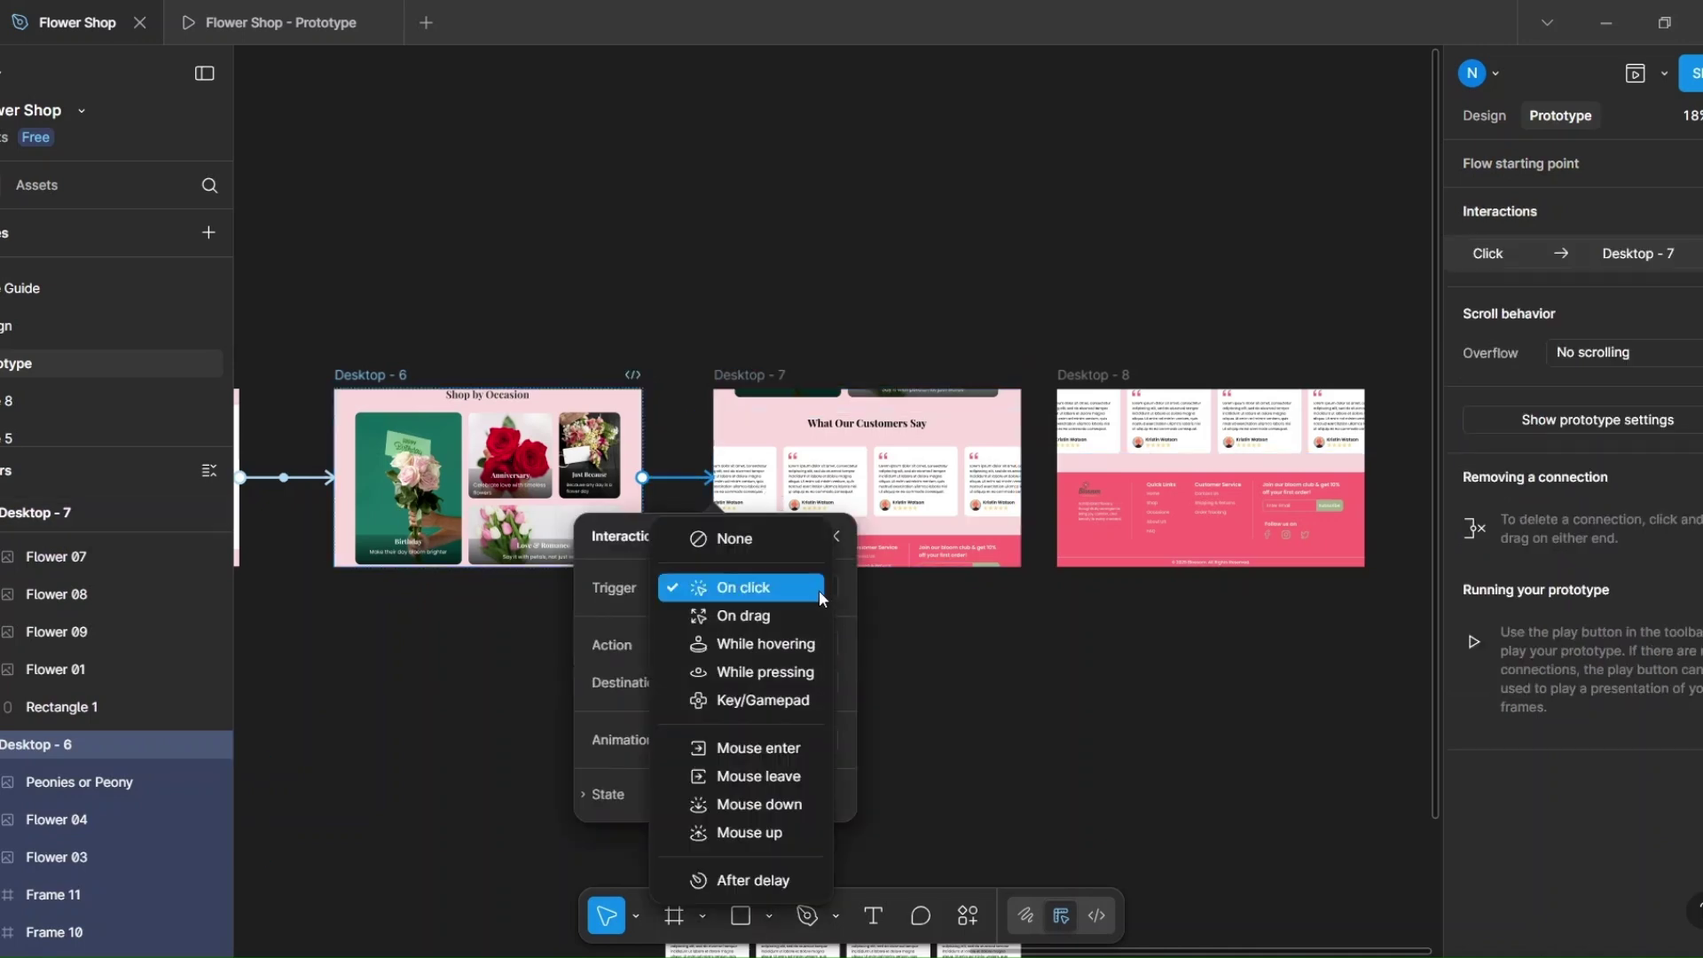
{"action": "left_click", "coordinate": [808, 615]}
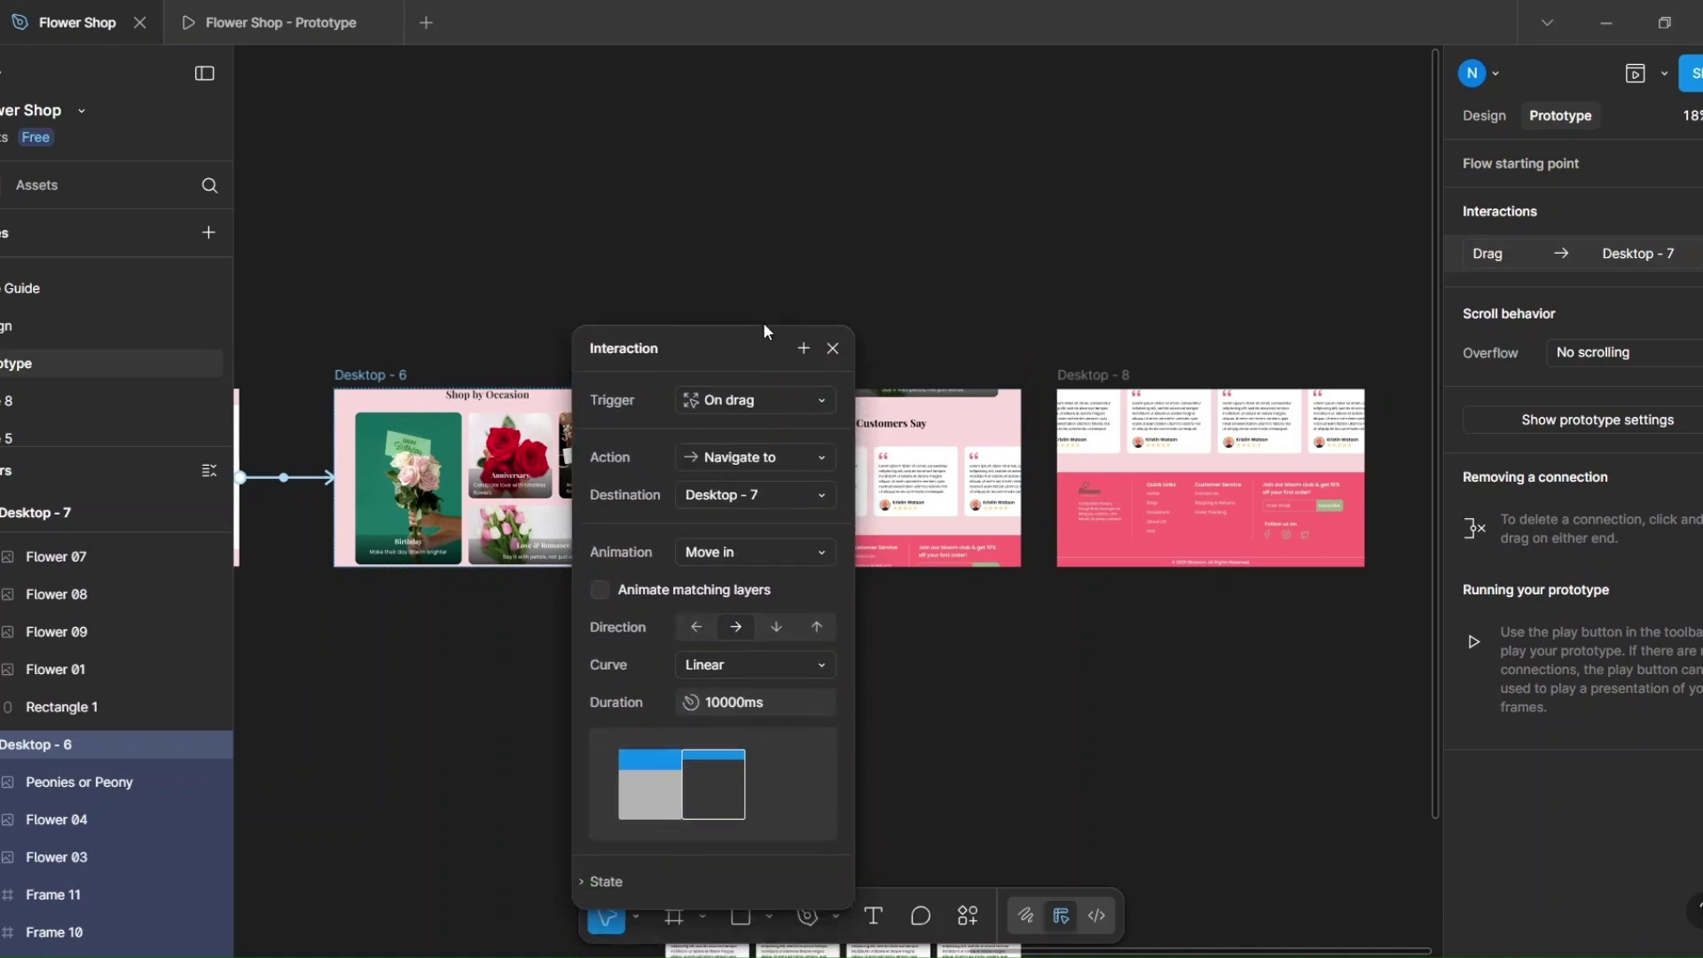
Step: Set the Desktop - 6 to Desktop - 7 transition to Smart animate with an Ease in and out curve and 1500 ms duration
{"action": "left_click", "coordinate": [801, 448]}
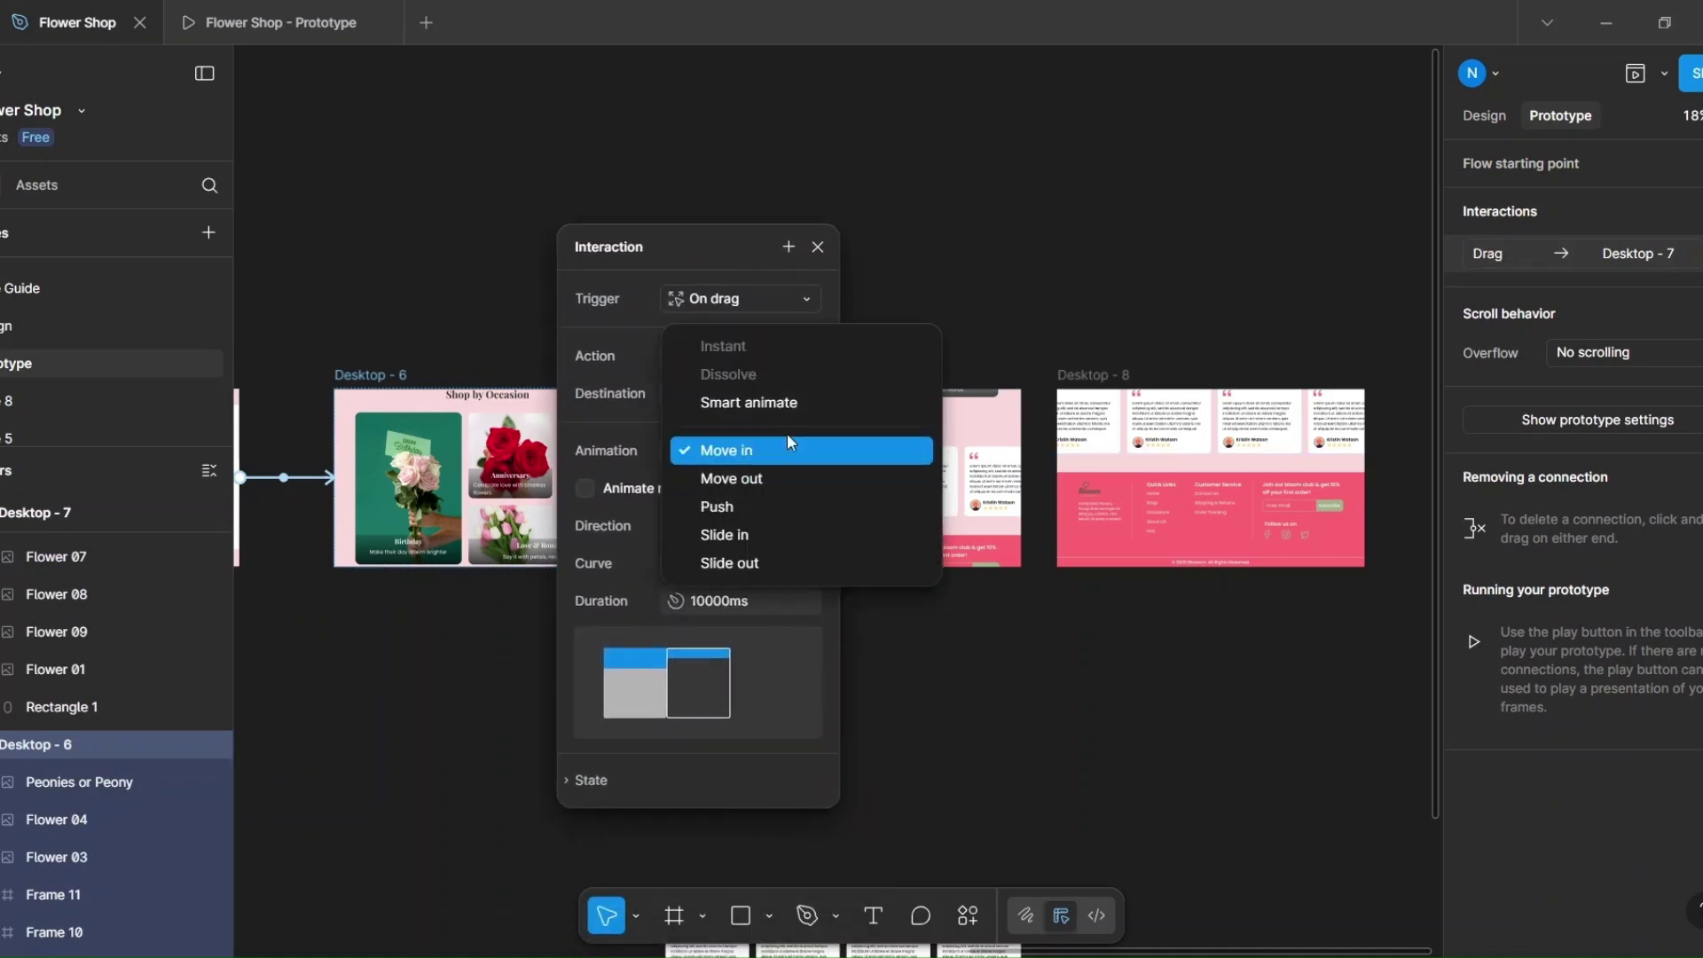
{"action": "left_click", "coordinate": [782, 404]}
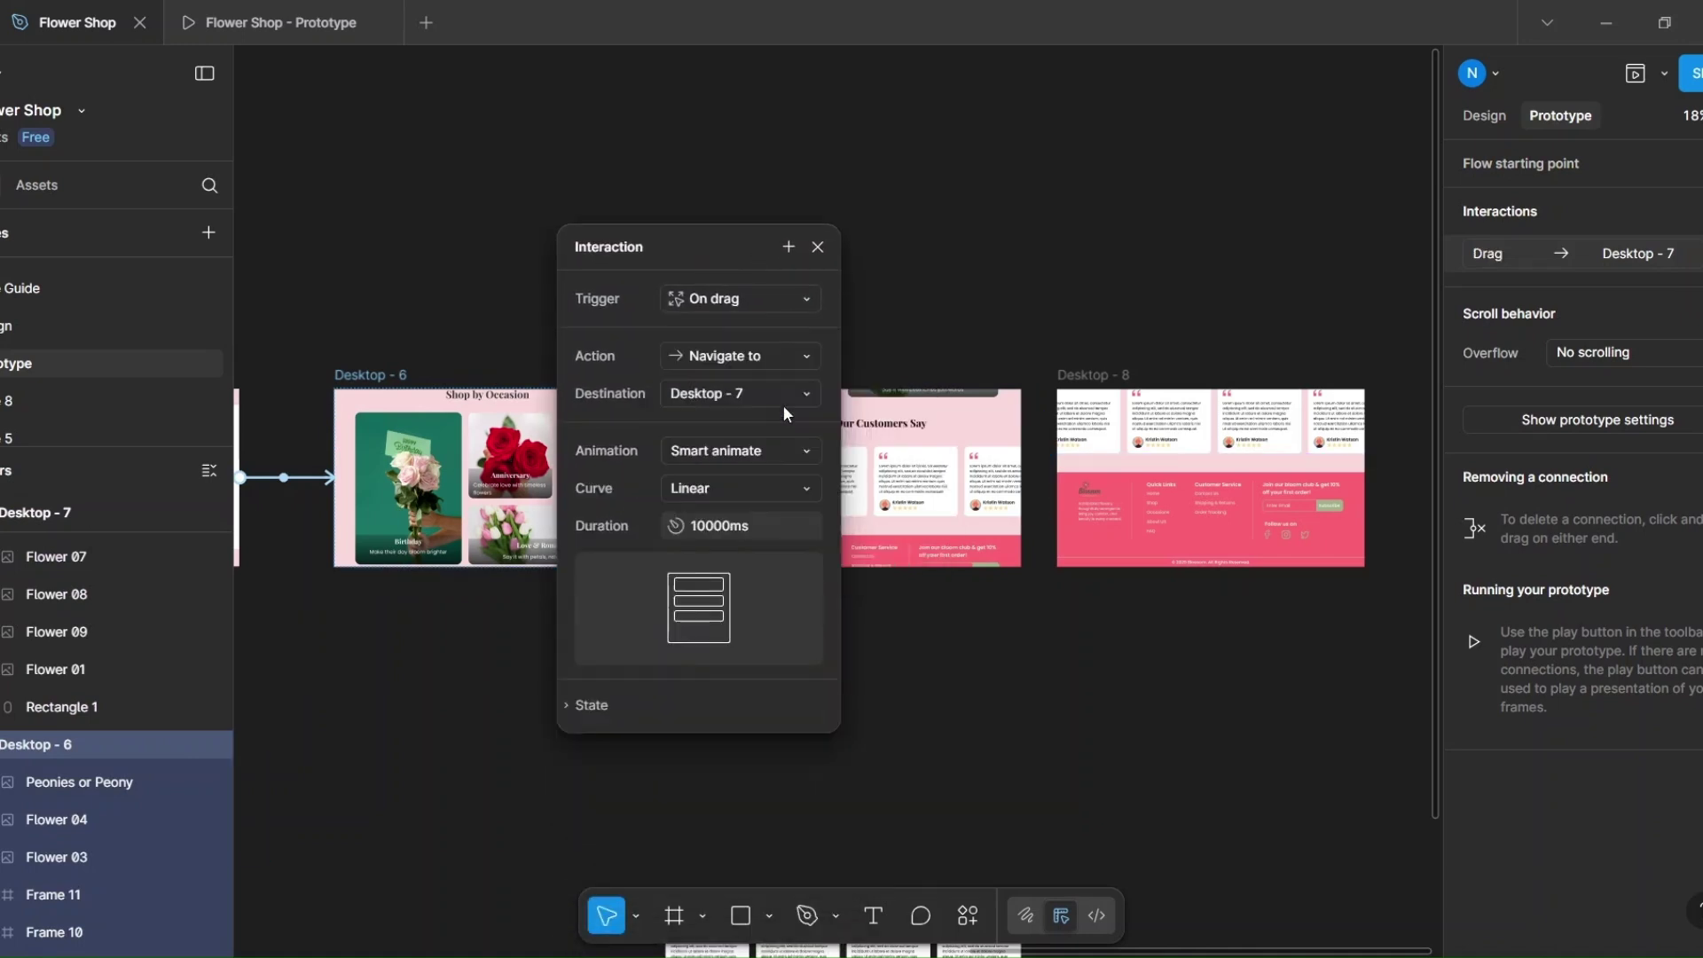
{"action": "left_click", "coordinate": [807, 486]}
{"action": "left_click", "coordinate": [796, 592]}
{"action": "left_click", "coordinate": [758, 525]}
{"action": "type", "text": "1500"}
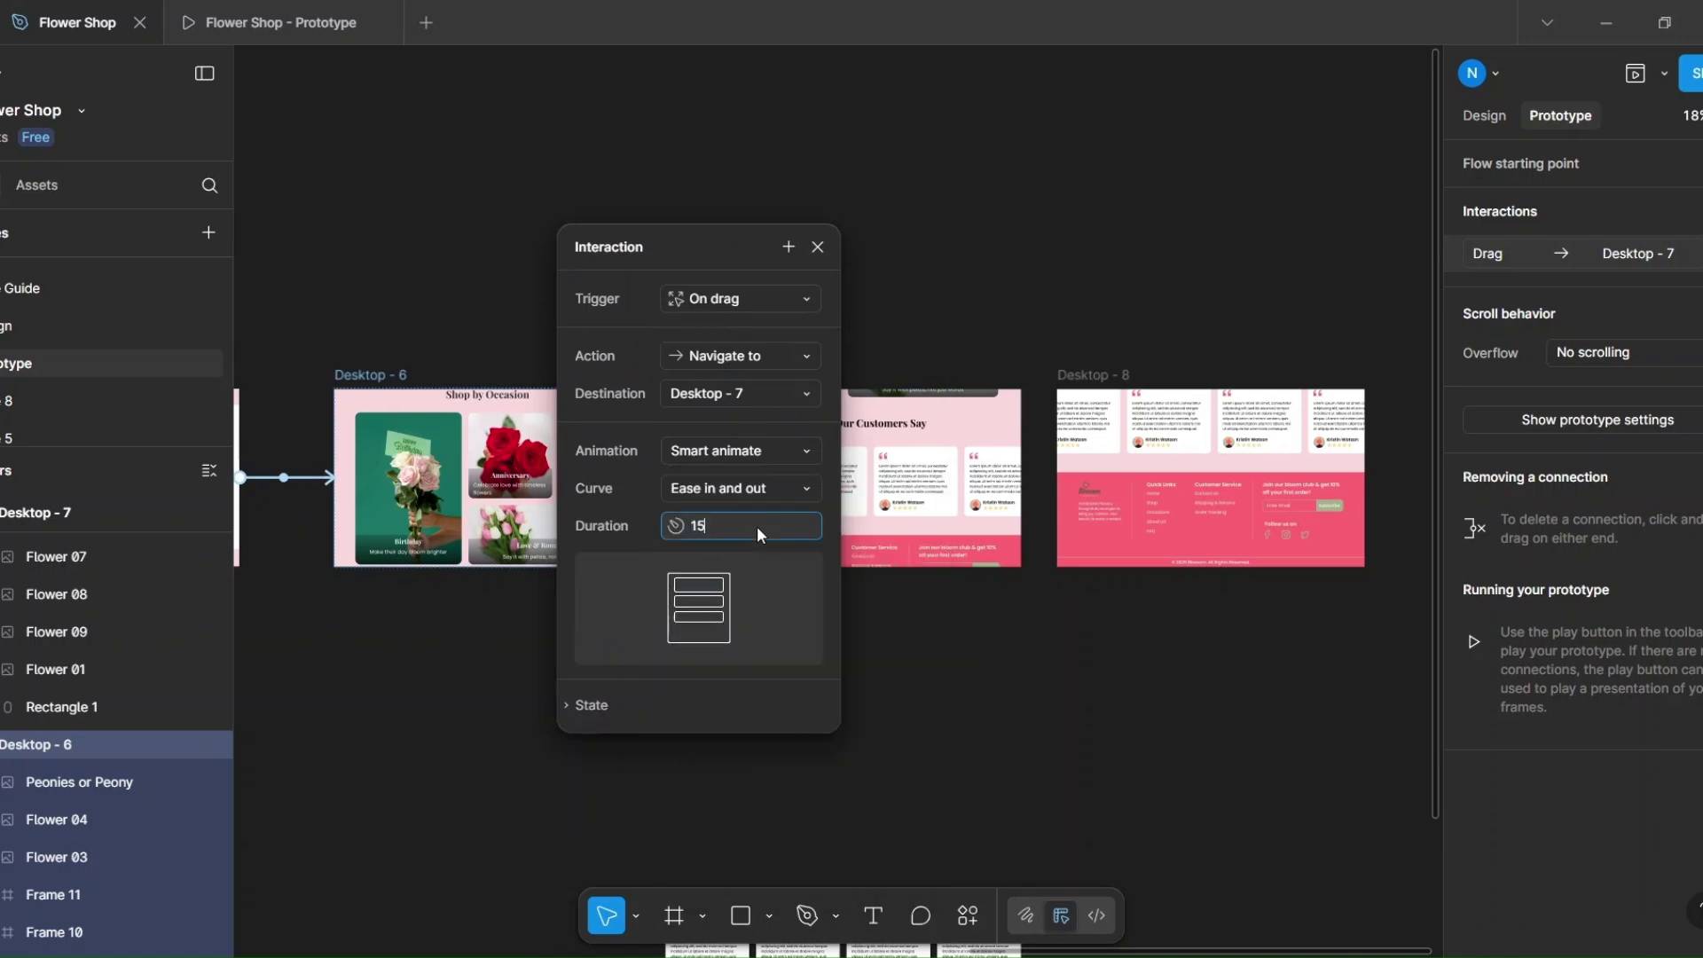
{"action": "key", "text": "Return"}
{"action": "left_click", "coordinate": [818, 247]}
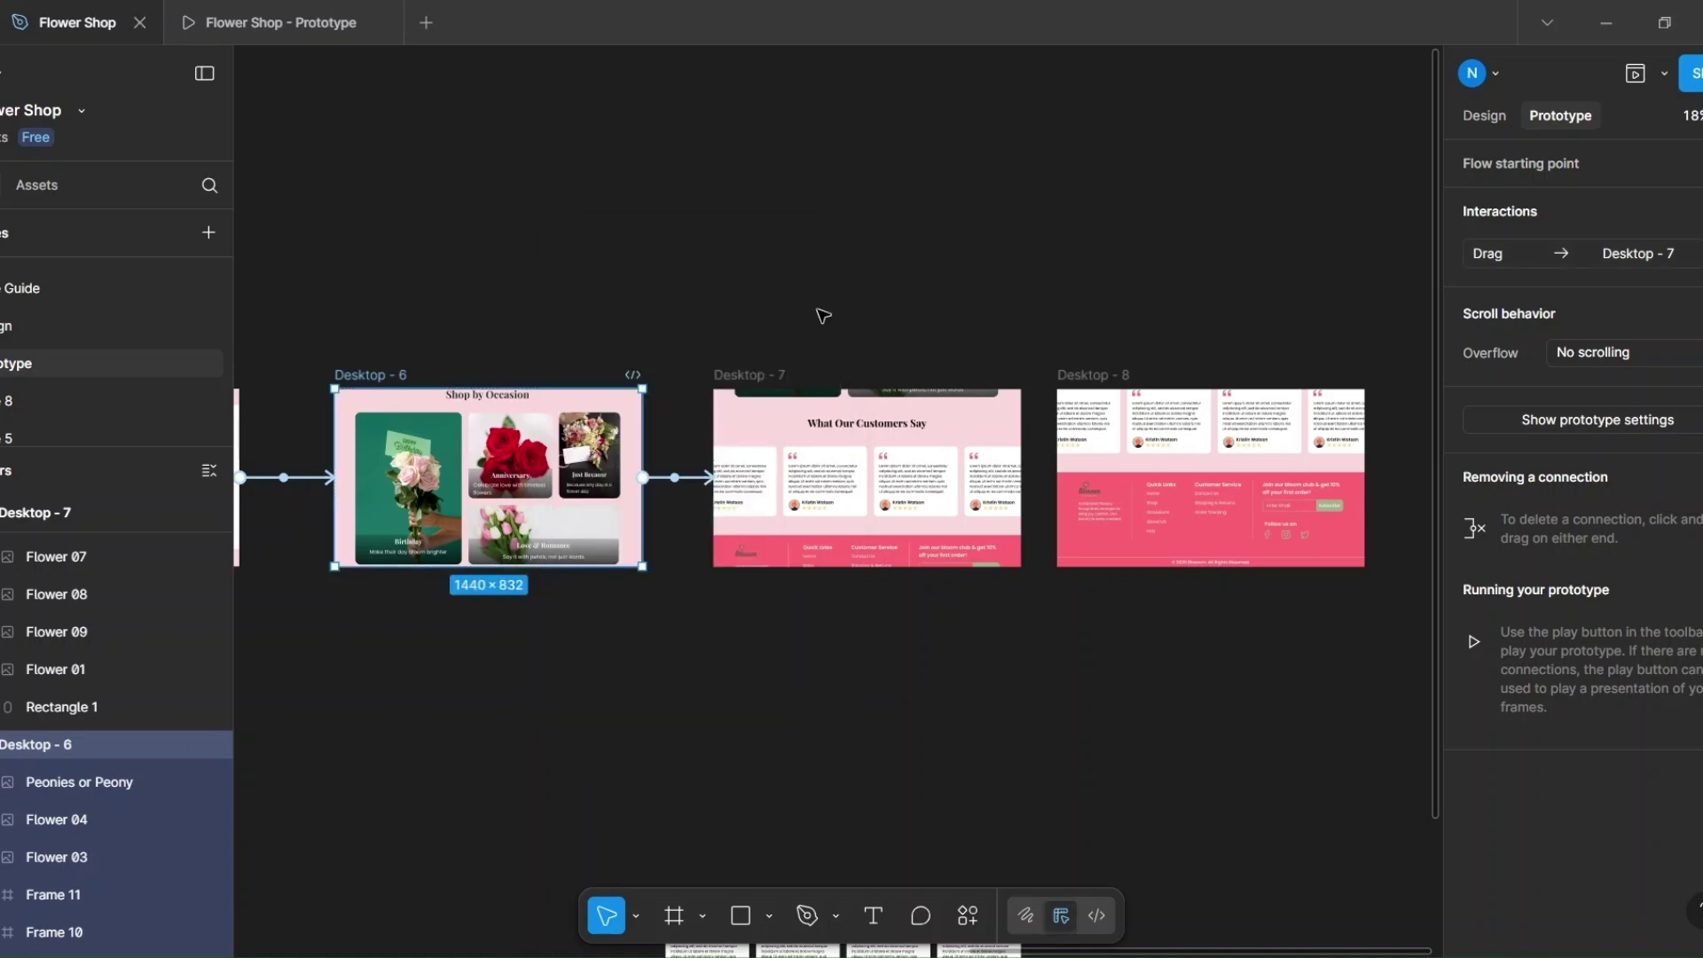
Step: Link Desktop - 7 to Desktop - 8 using On drag, Smart animate, Ease in and out and a 1500 ms duration
{"action": "left_click", "coordinate": [758, 379]}
{"action": "left_click_drag", "start_coordinate": [1022, 477], "coordinate": [992, 243]}
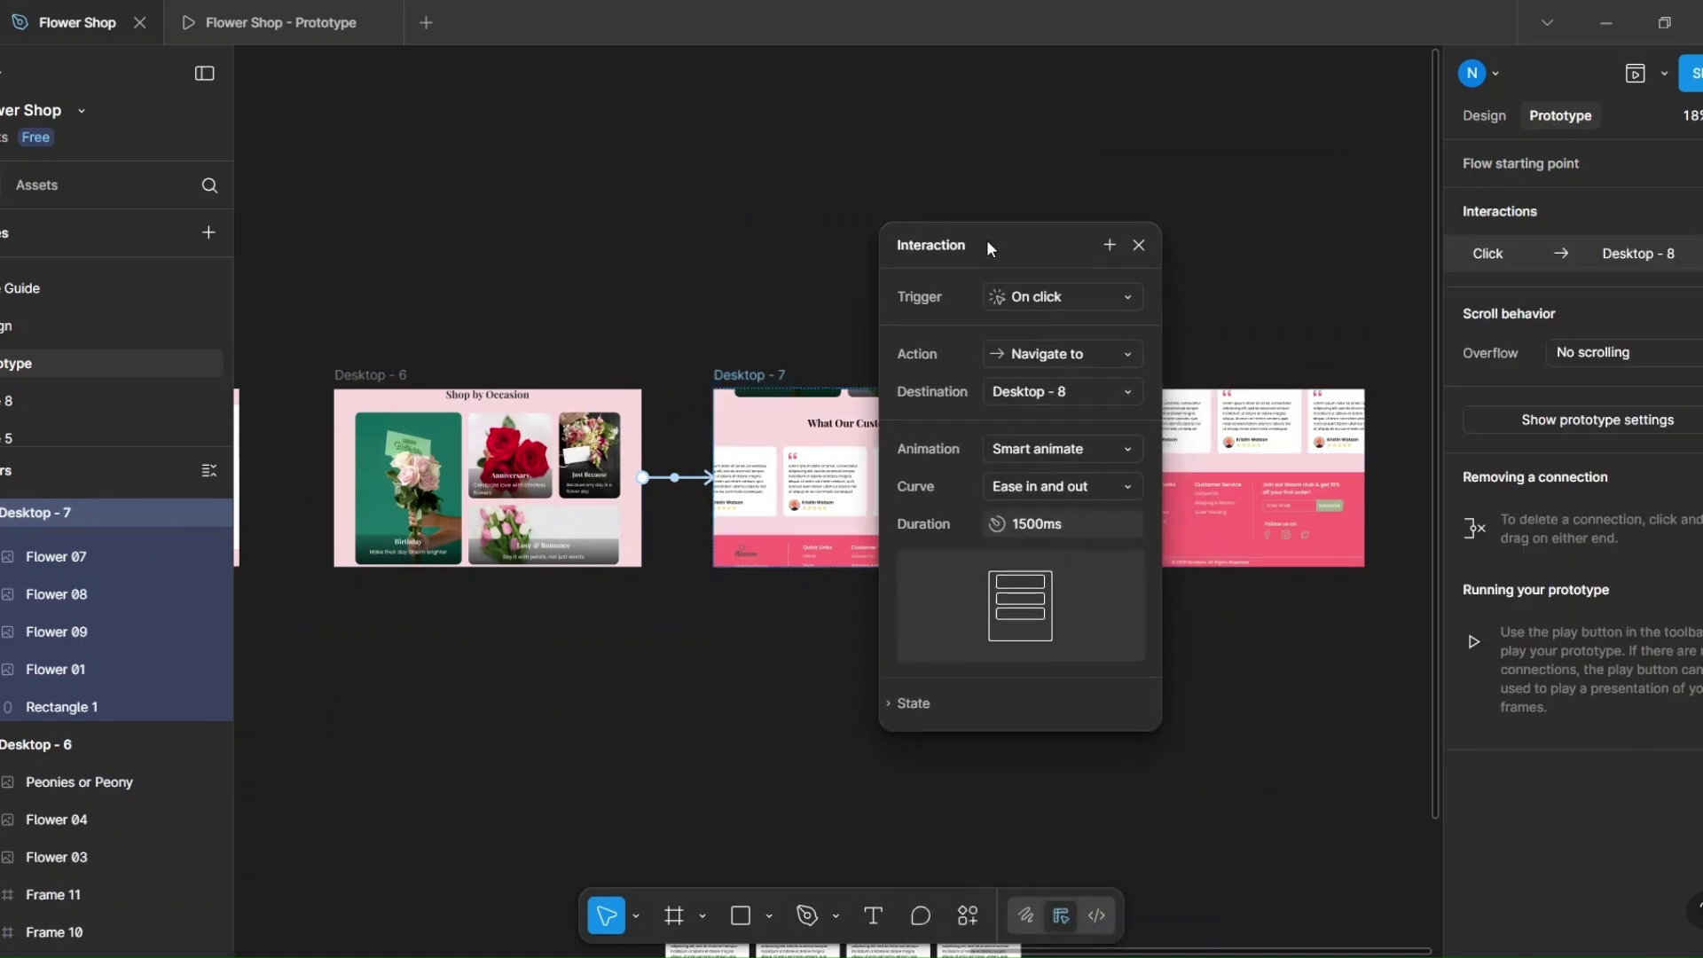
{"action": "left_click", "coordinate": [1124, 291]}
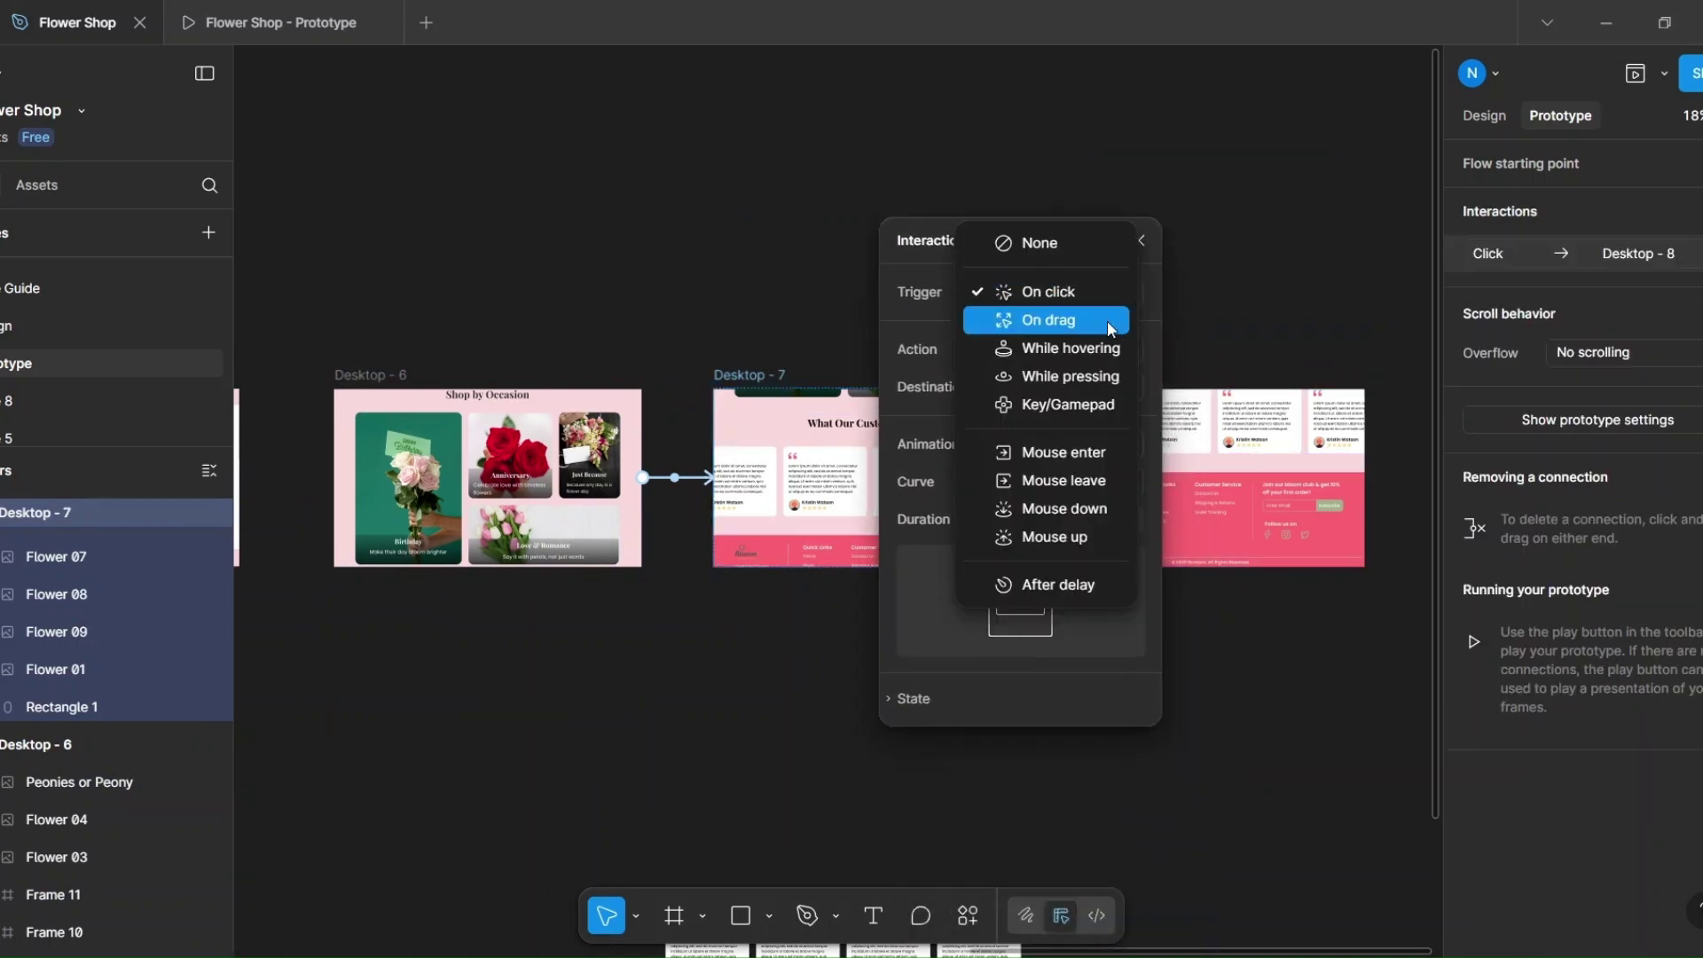
{"action": "left_click", "coordinate": [1107, 322]}
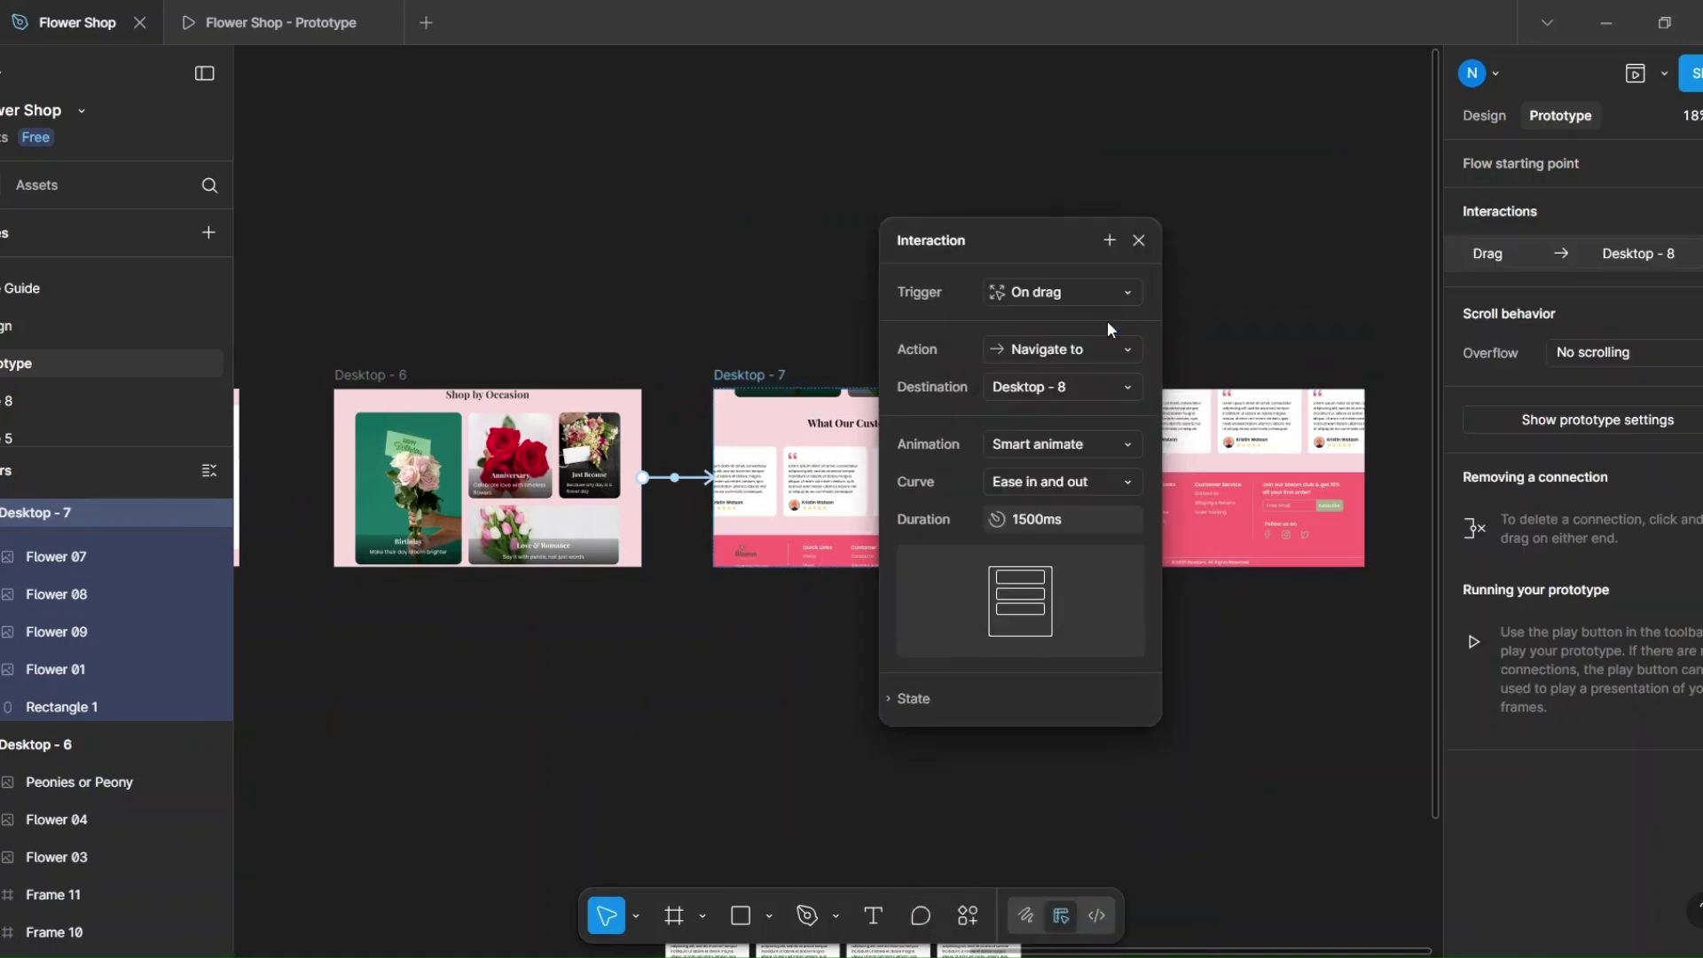
{"action": "left_click", "coordinate": [612, 289]}
Step: Preview the prototype from Desktop - 6 through the testimonials to the footer, checking the drag transitions, and close the preview
{"action": "left_click", "coordinate": [352, 379]}
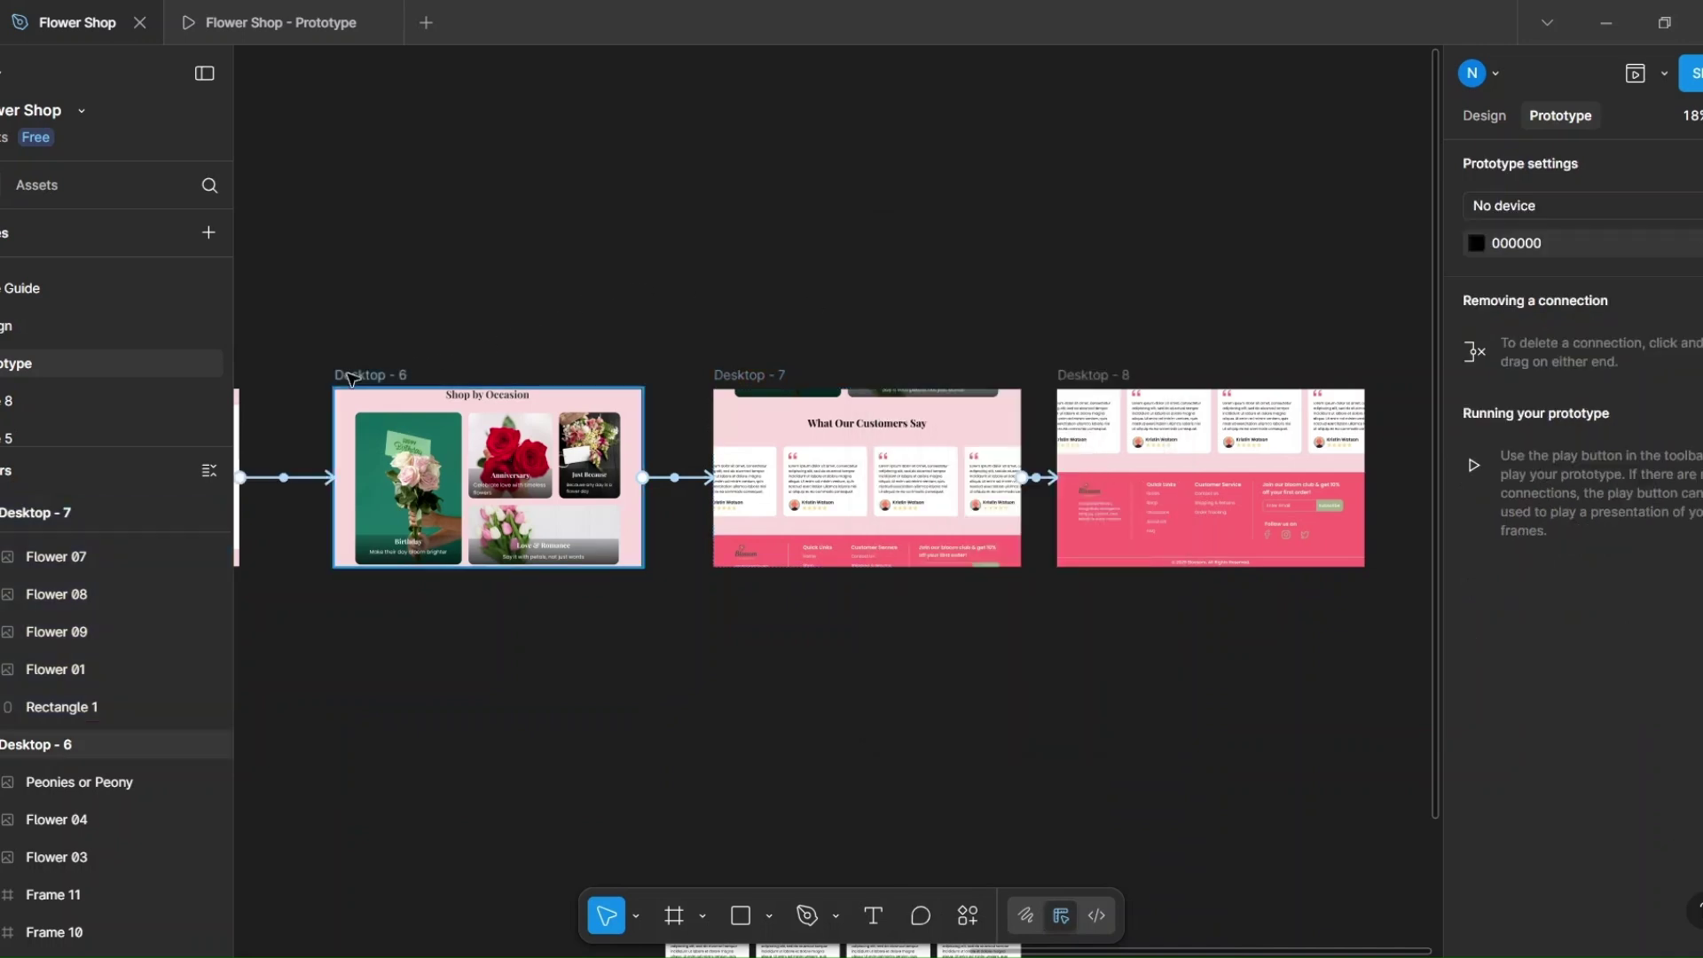
{"action": "left_click", "coordinate": [352, 379]}
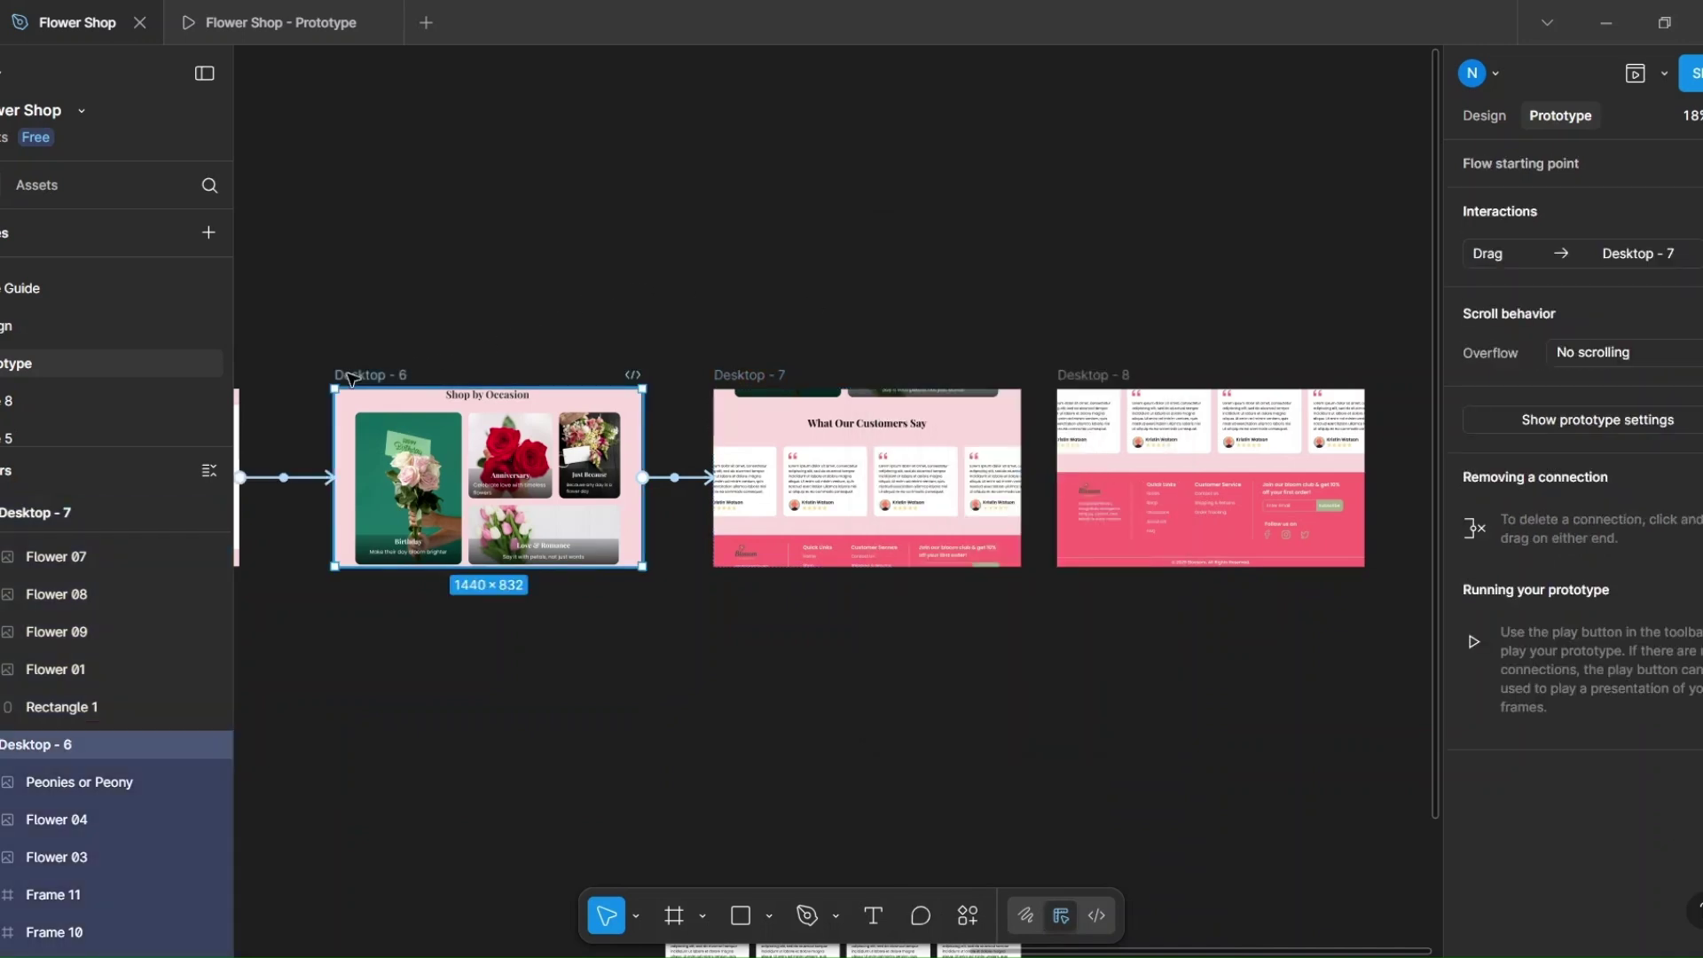
{"action": "left_click", "coordinate": [1629, 82]}
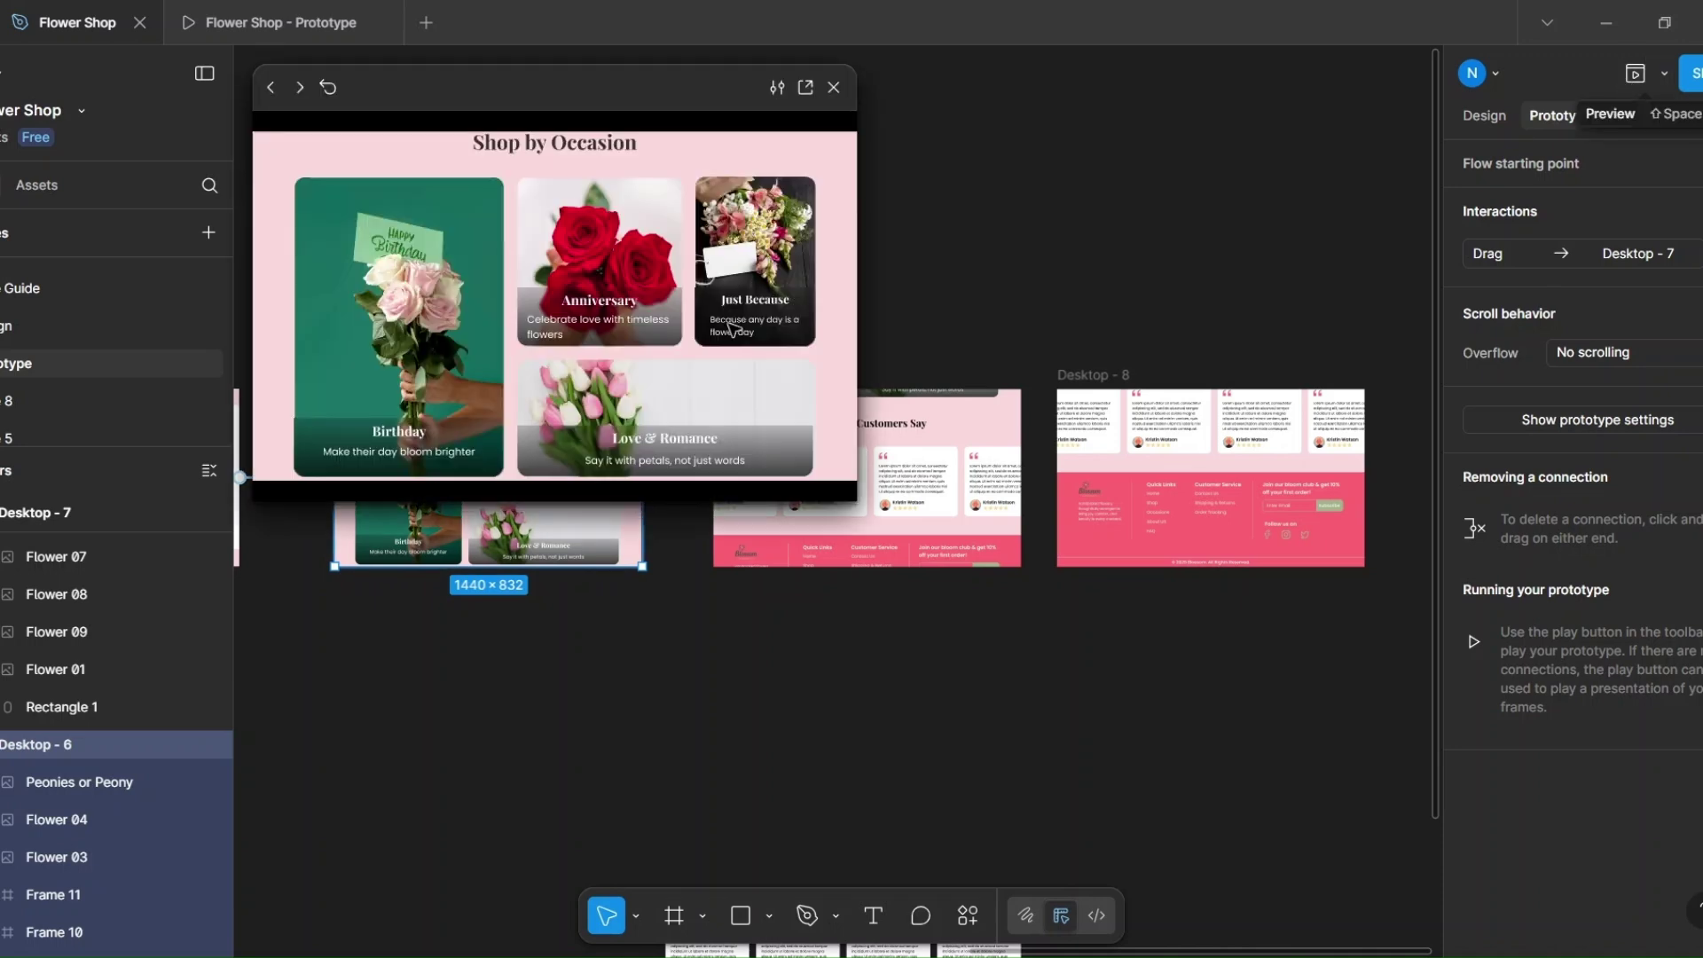
{"action": "scroll", "coordinate": [555, 264], "scroll_direction": "down", "scroll_amount": 5}
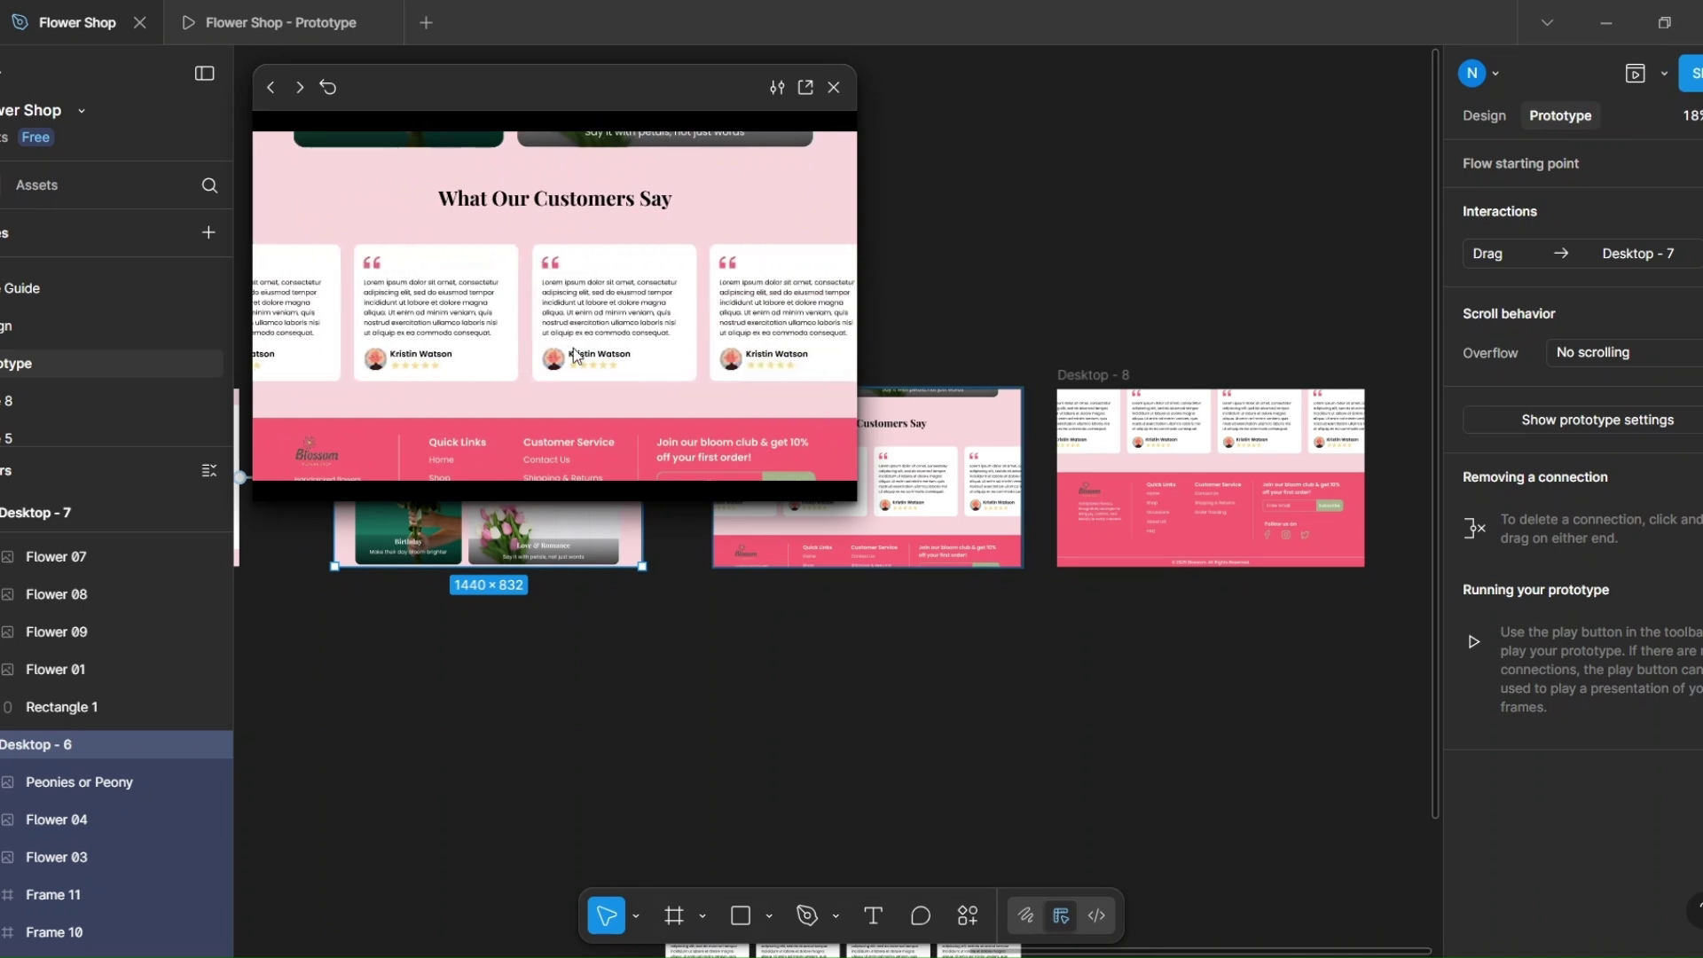
{"action": "scroll", "coordinate": [607, 259], "scroll_direction": "down", "scroll_amount": 3}
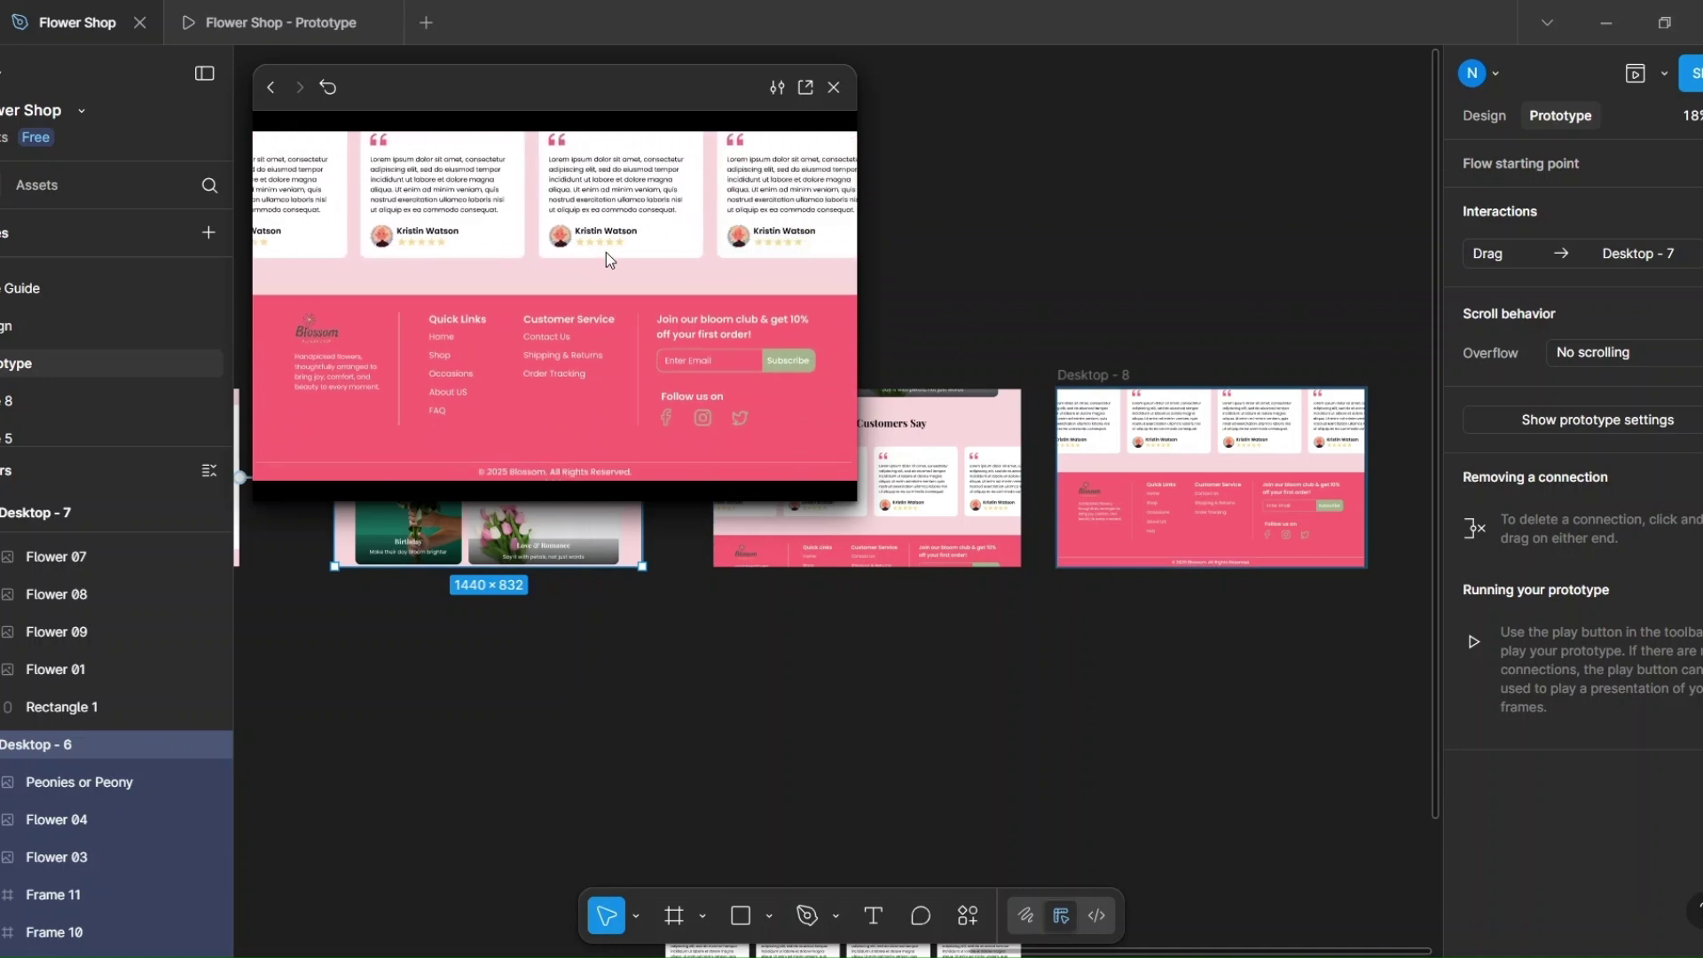
{"action": "left_click", "coordinate": [834, 87]}
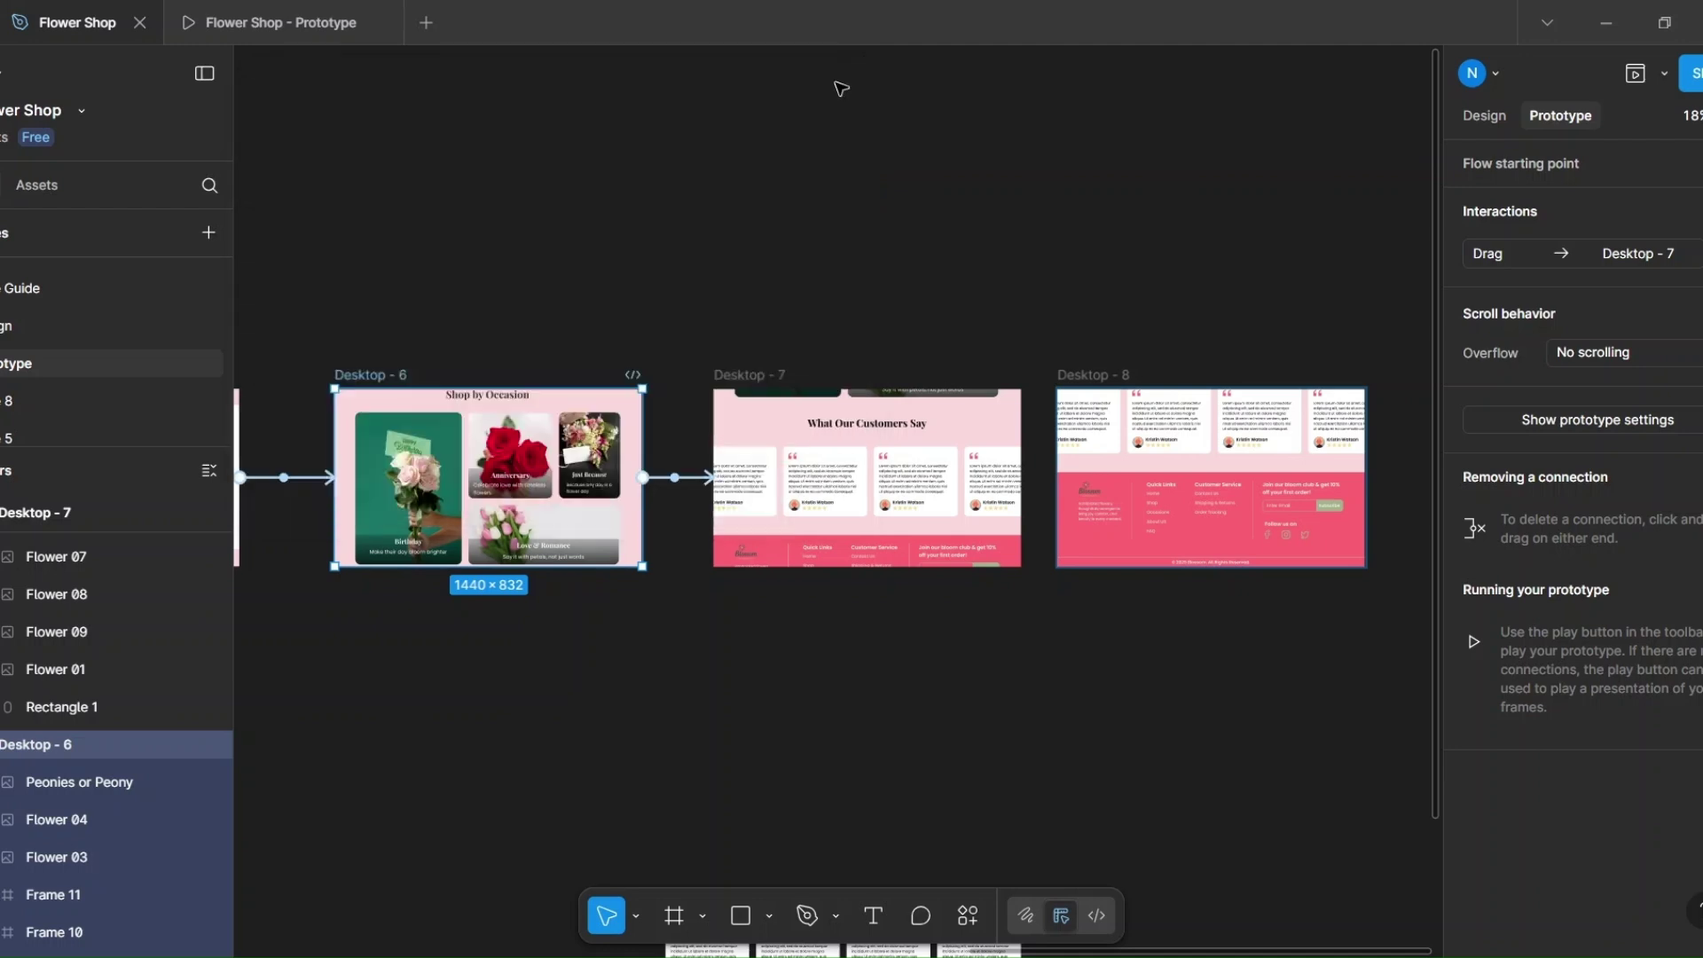
{"action": "key", "text": "shift+1"}
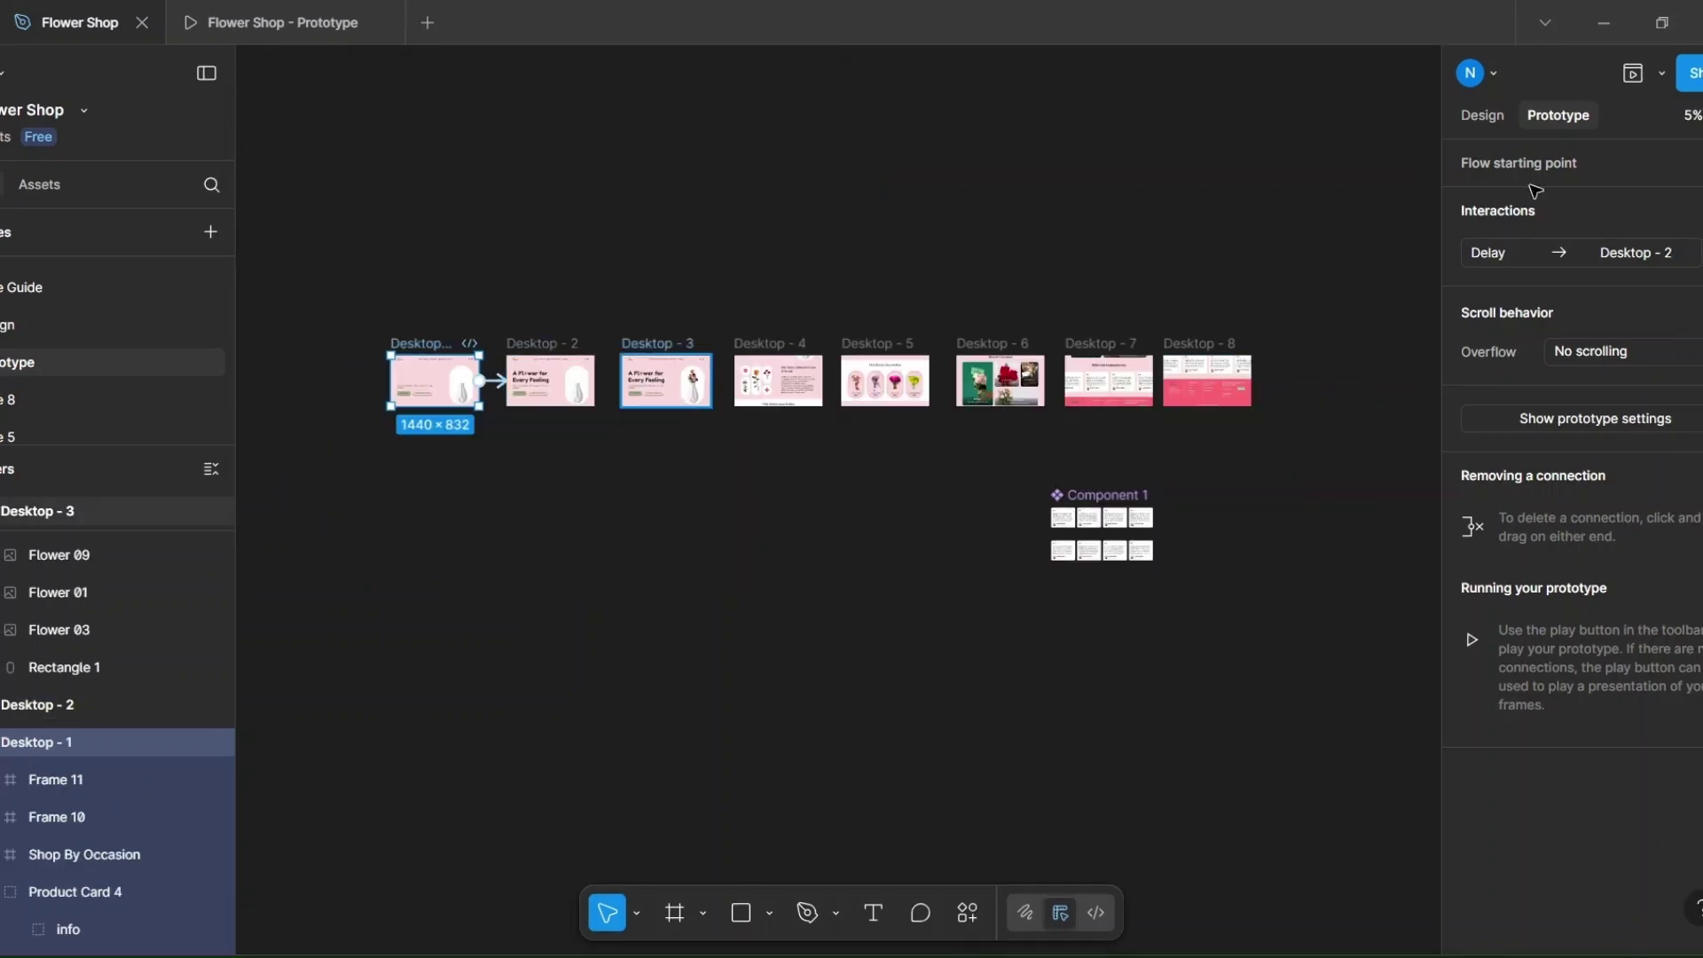
Step: Preview the prototype from Desktop - 1 in an enlarged window, check the hero and story animations, and close the preview
{"action": "left_click", "coordinate": [1623, 76]}
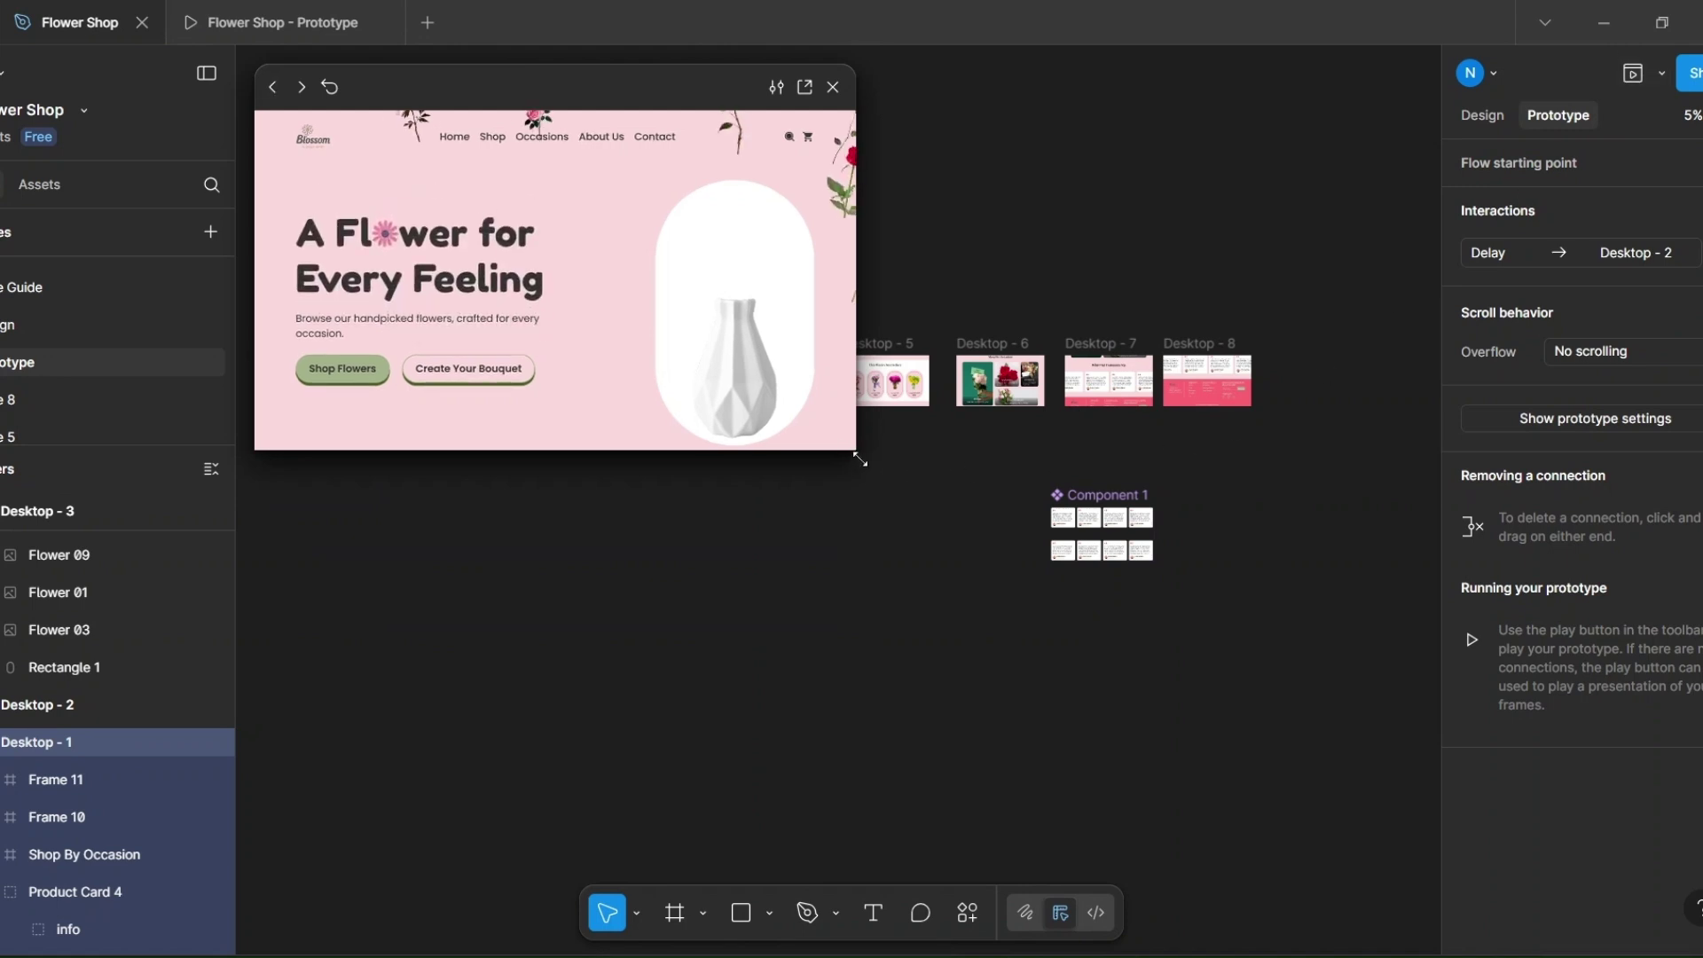
{"action": "left_click_drag", "start_coordinate": [857, 454], "coordinate": [1170, 751]}
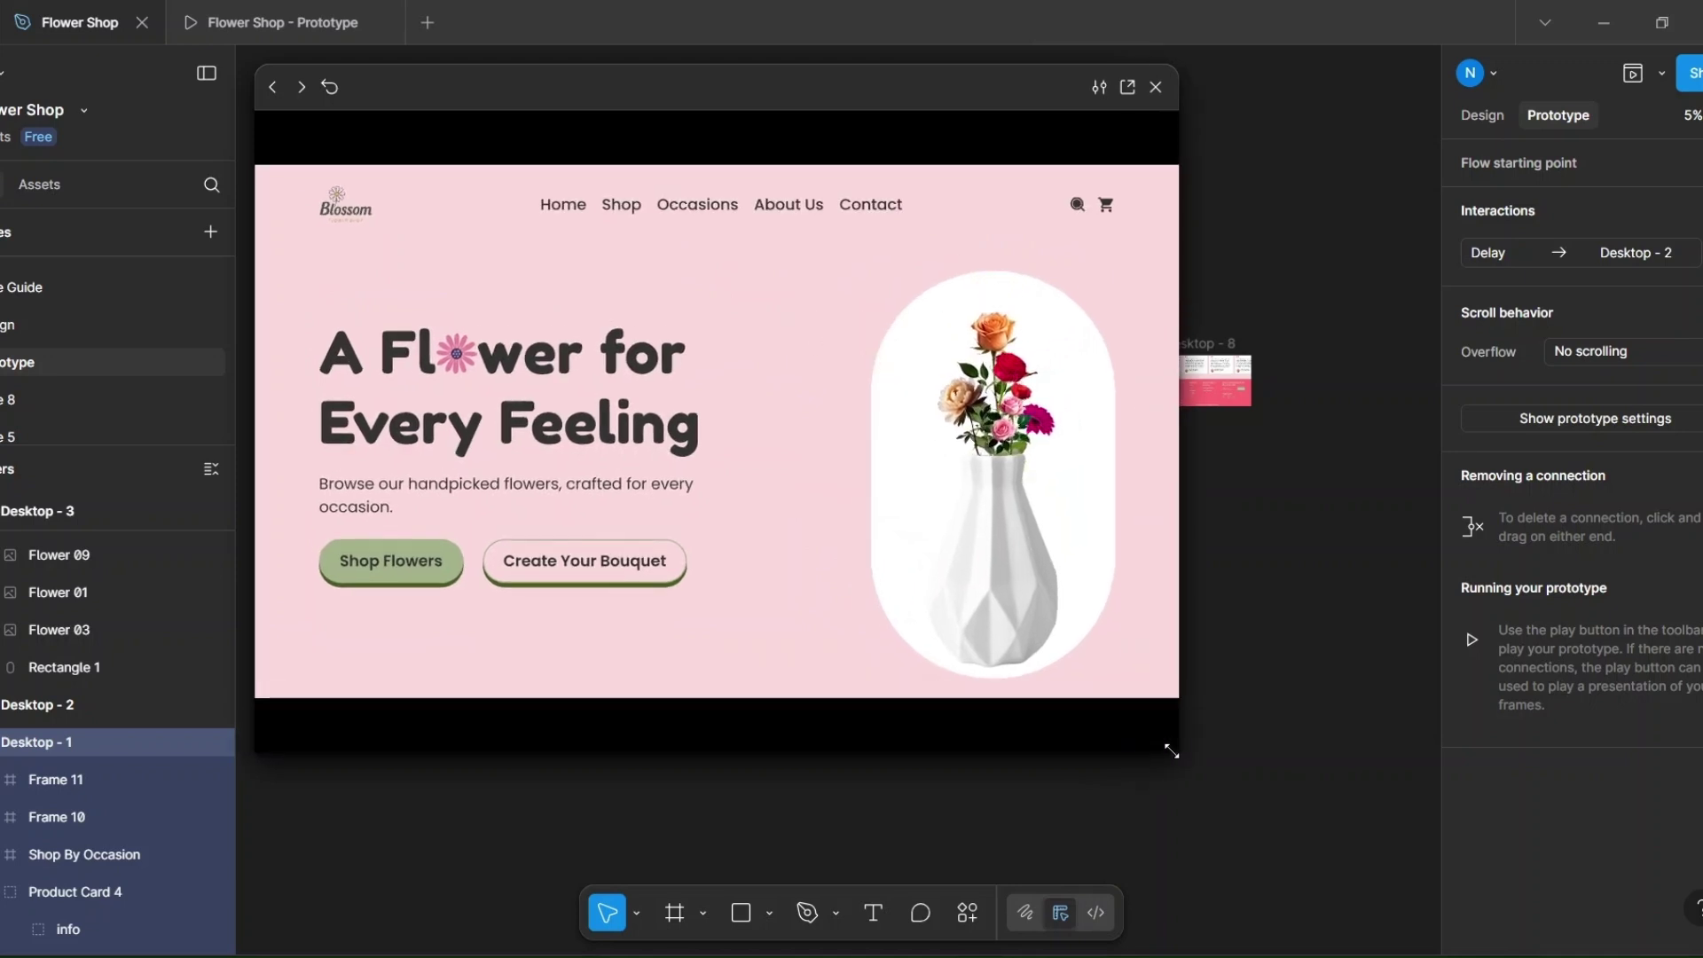
{"action": "left_click", "coordinate": [329, 88]}
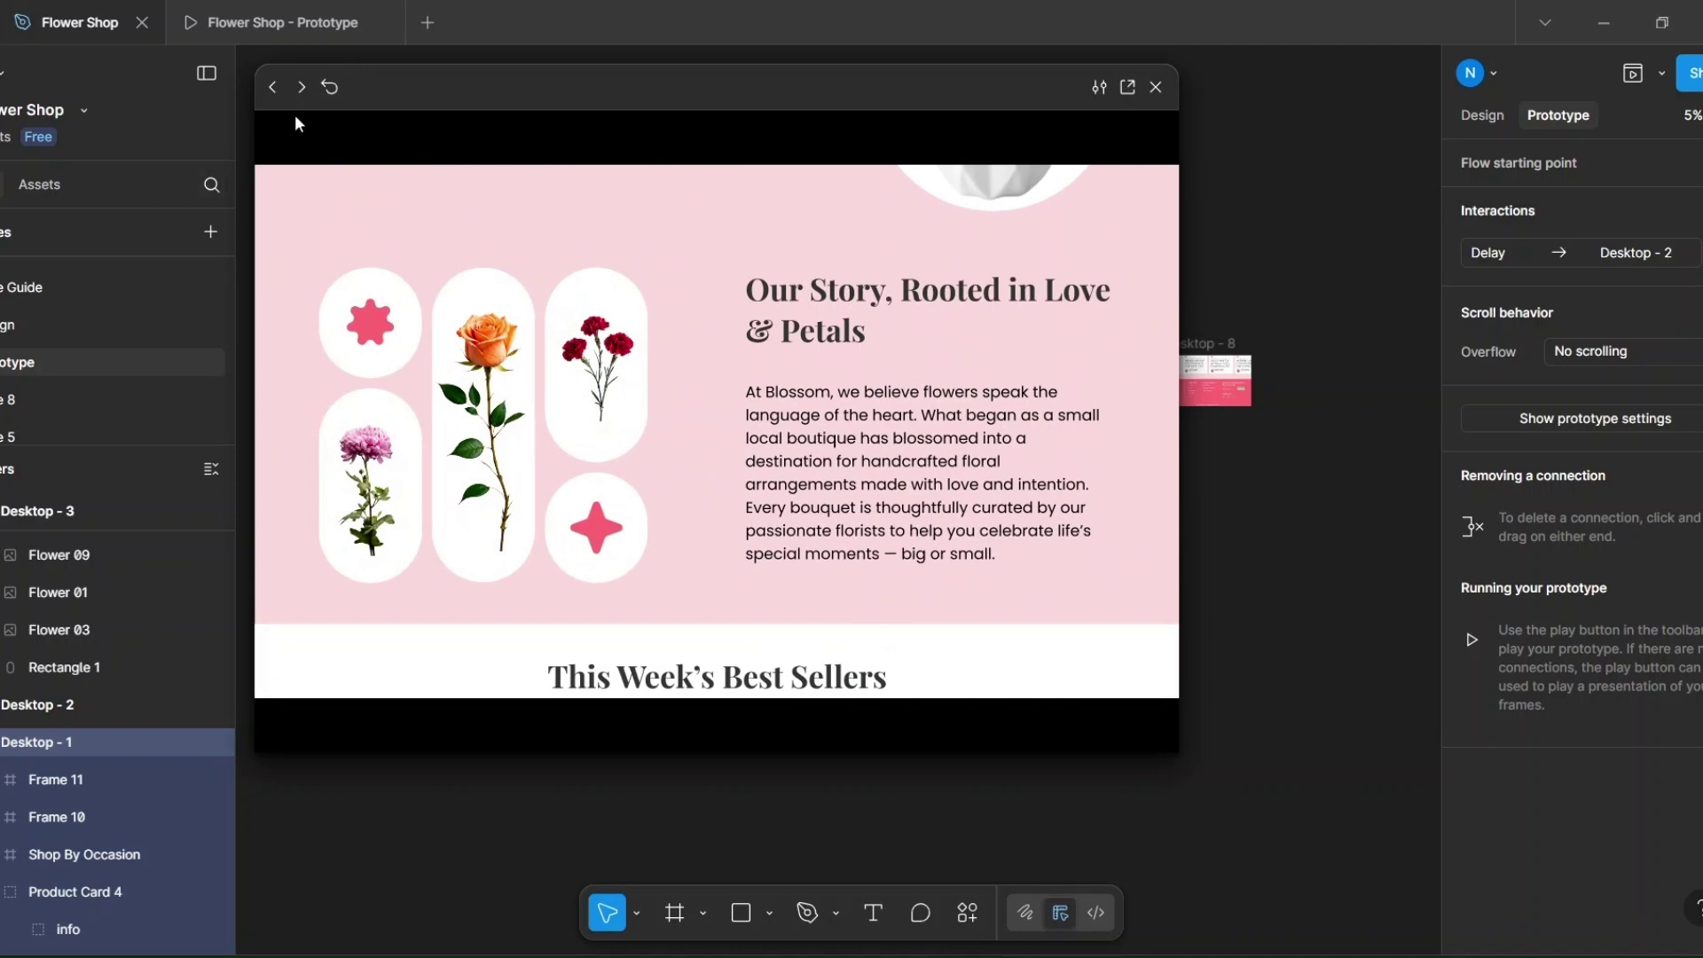
{"action": "left_click", "coordinate": [330, 87]}
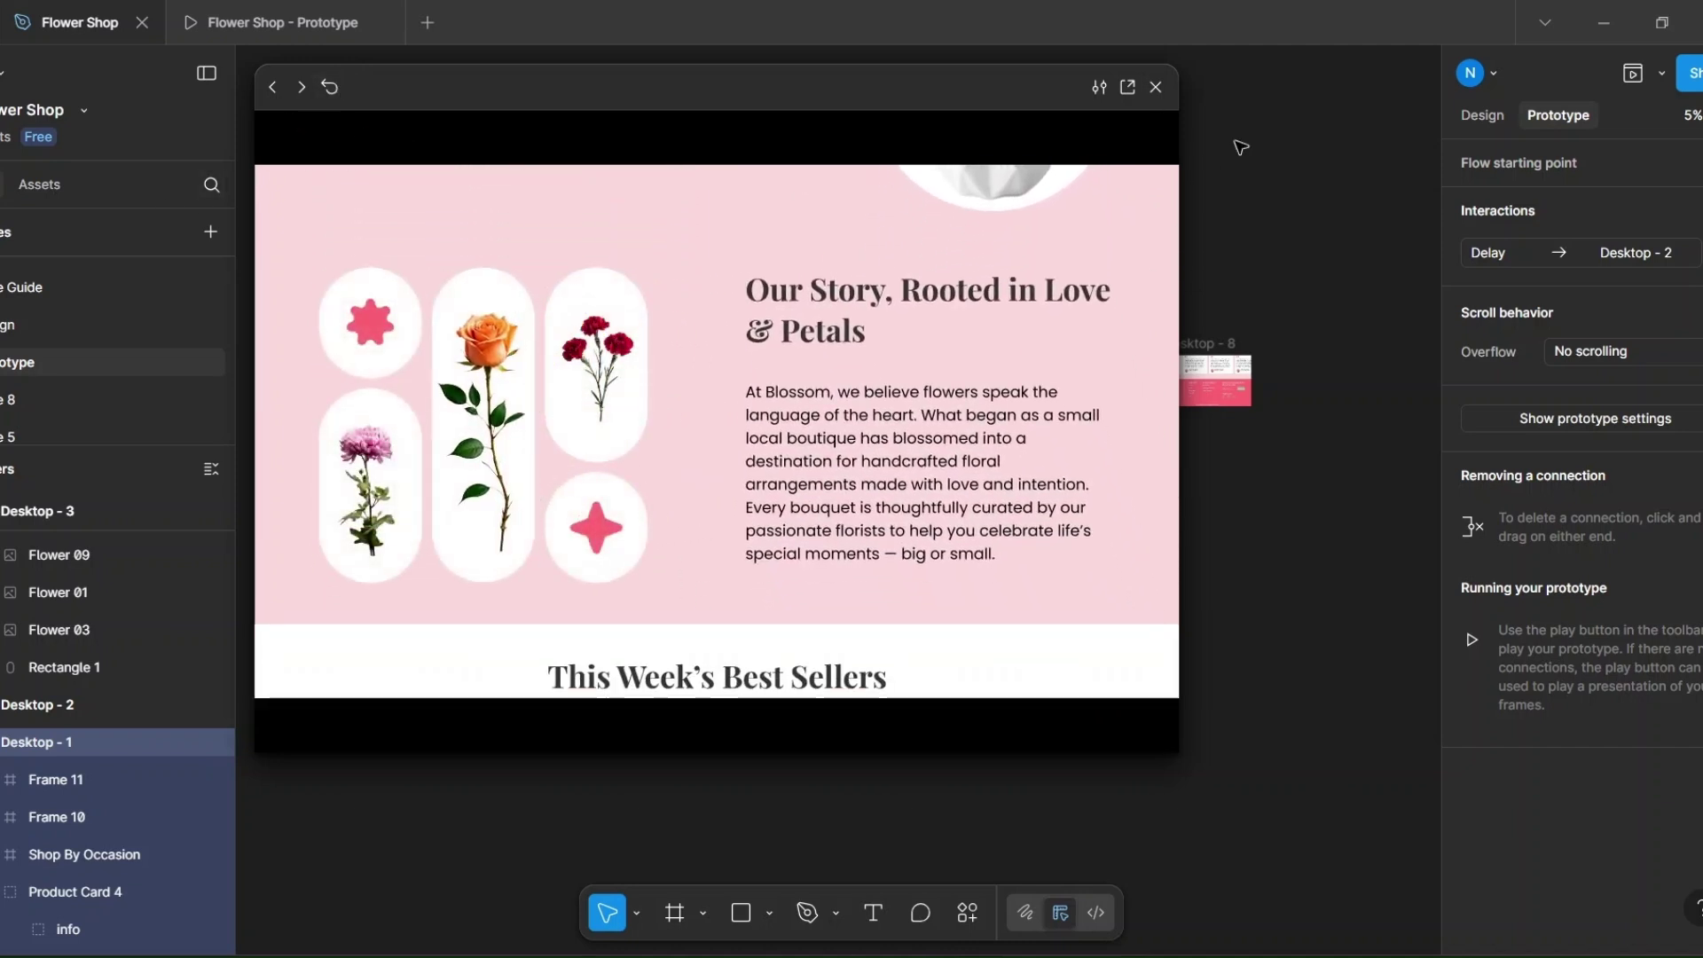
{"action": "left_click", "coordinate": [1156, 87]}
Step: Adjust the layer order of the hidden story section shapes in Desktop - 3, keeping the frame at 1440 × 832
{"action": "left_click", "coordinate": [676, 391]}
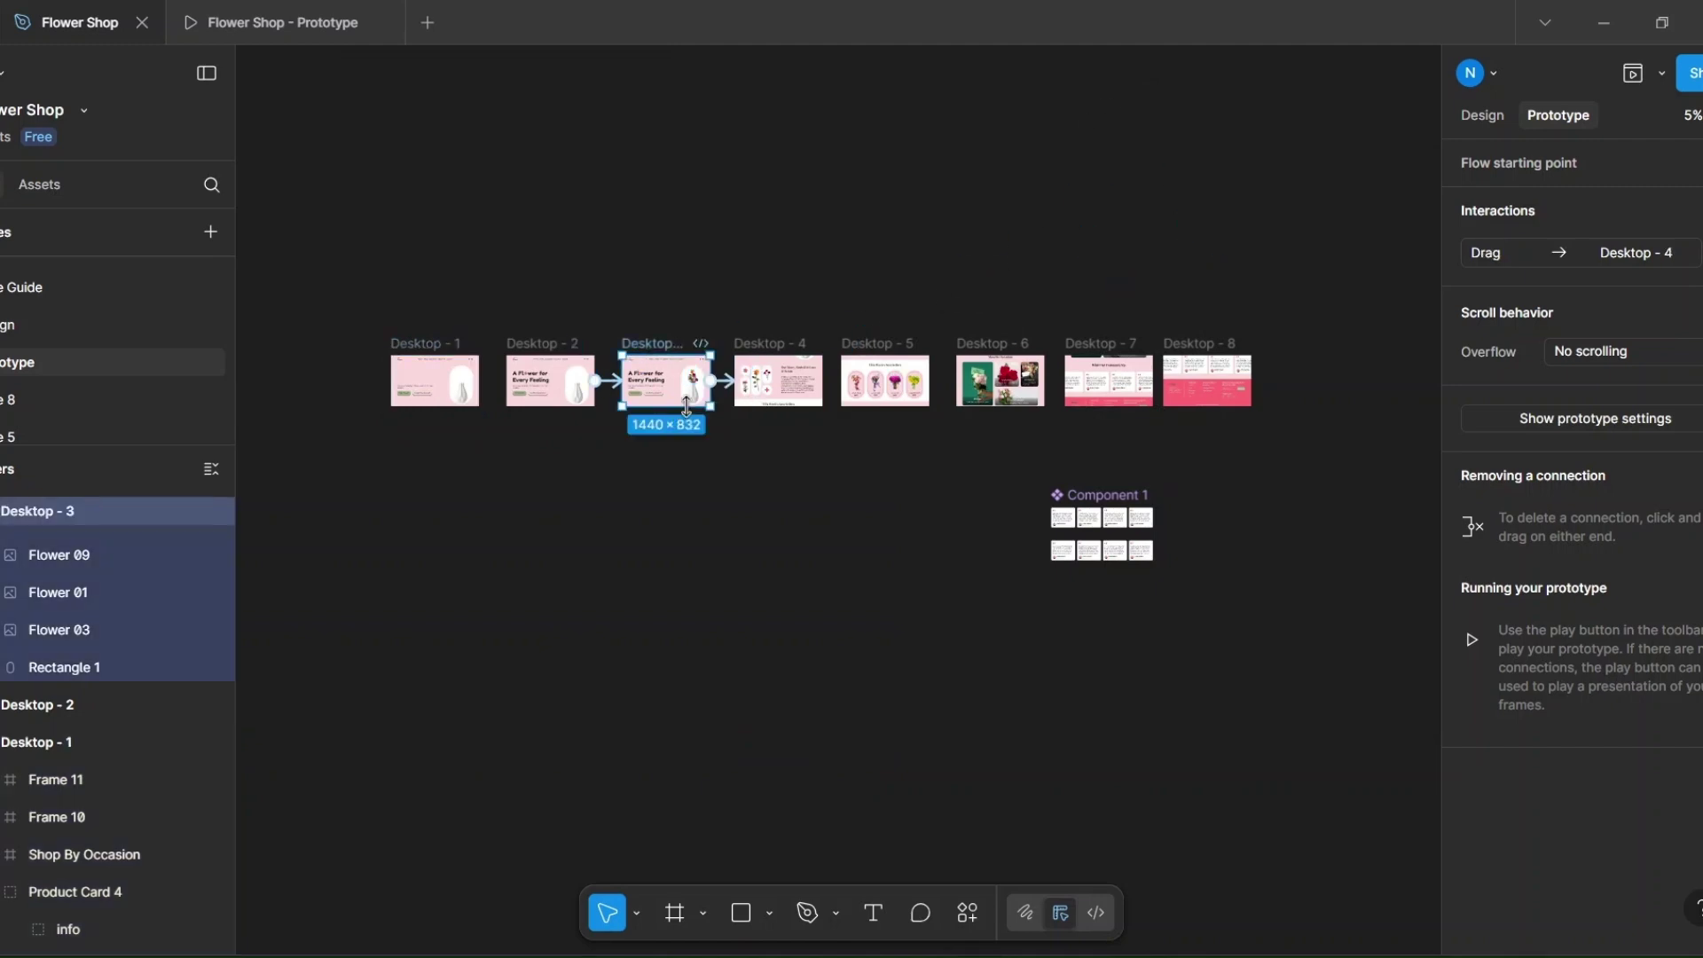
{"action": "scroll", "coordinate": [688, 405], "scroll_direction": "up", "scroll_amount": 5}
{"action": "mouse_move", "coordinate": [687, 405]}
{"action": "left_mouse_down"}
{"action": "mouse_move", "coordinate": [687, 540]}
{"action": "mouse_move", "coordinate": [660, 401]}
{"action": "left_mouse_up"}
{"action": "left_click", "coordinate": [502, 470]}
{"action": "right_click", "coordinate": [497, 470]}
{"action": "left_click", "coordinate": [532, 567]}
{"action": "key", "text": "Escape"}
{"action": "scroll", "coordinate": [517, 571], "scroll_direction": "left", "scroll_amount": 5}
Step: Extend Desktop - 2 to expose its story section, adjust the layer order of the ovals, stars and flowers, and restore its 832 height
{"action": "left_click", "coordinate": [743, 443]}
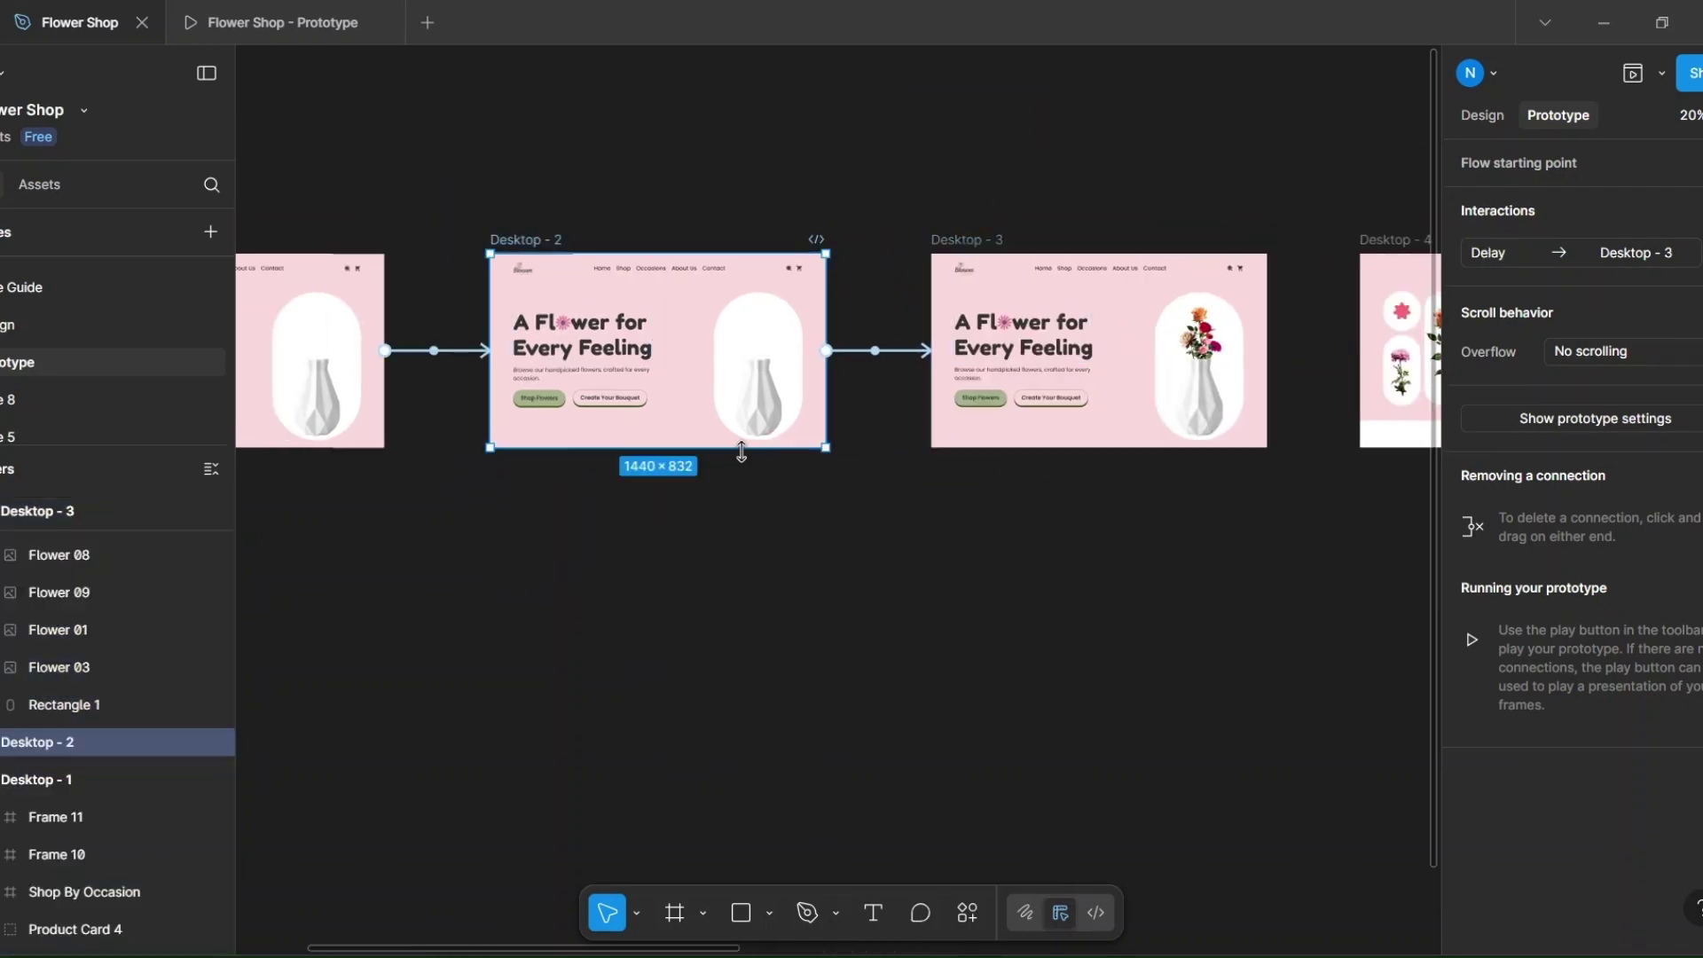
{"action": "left_click_drag", "start_coordinate": [743, 447], "coordinate": [753, 629]}
{"action": "right_click", "coordinate": [550, 519]}
{"action": "left_click", "coordinate": [590, 460]}
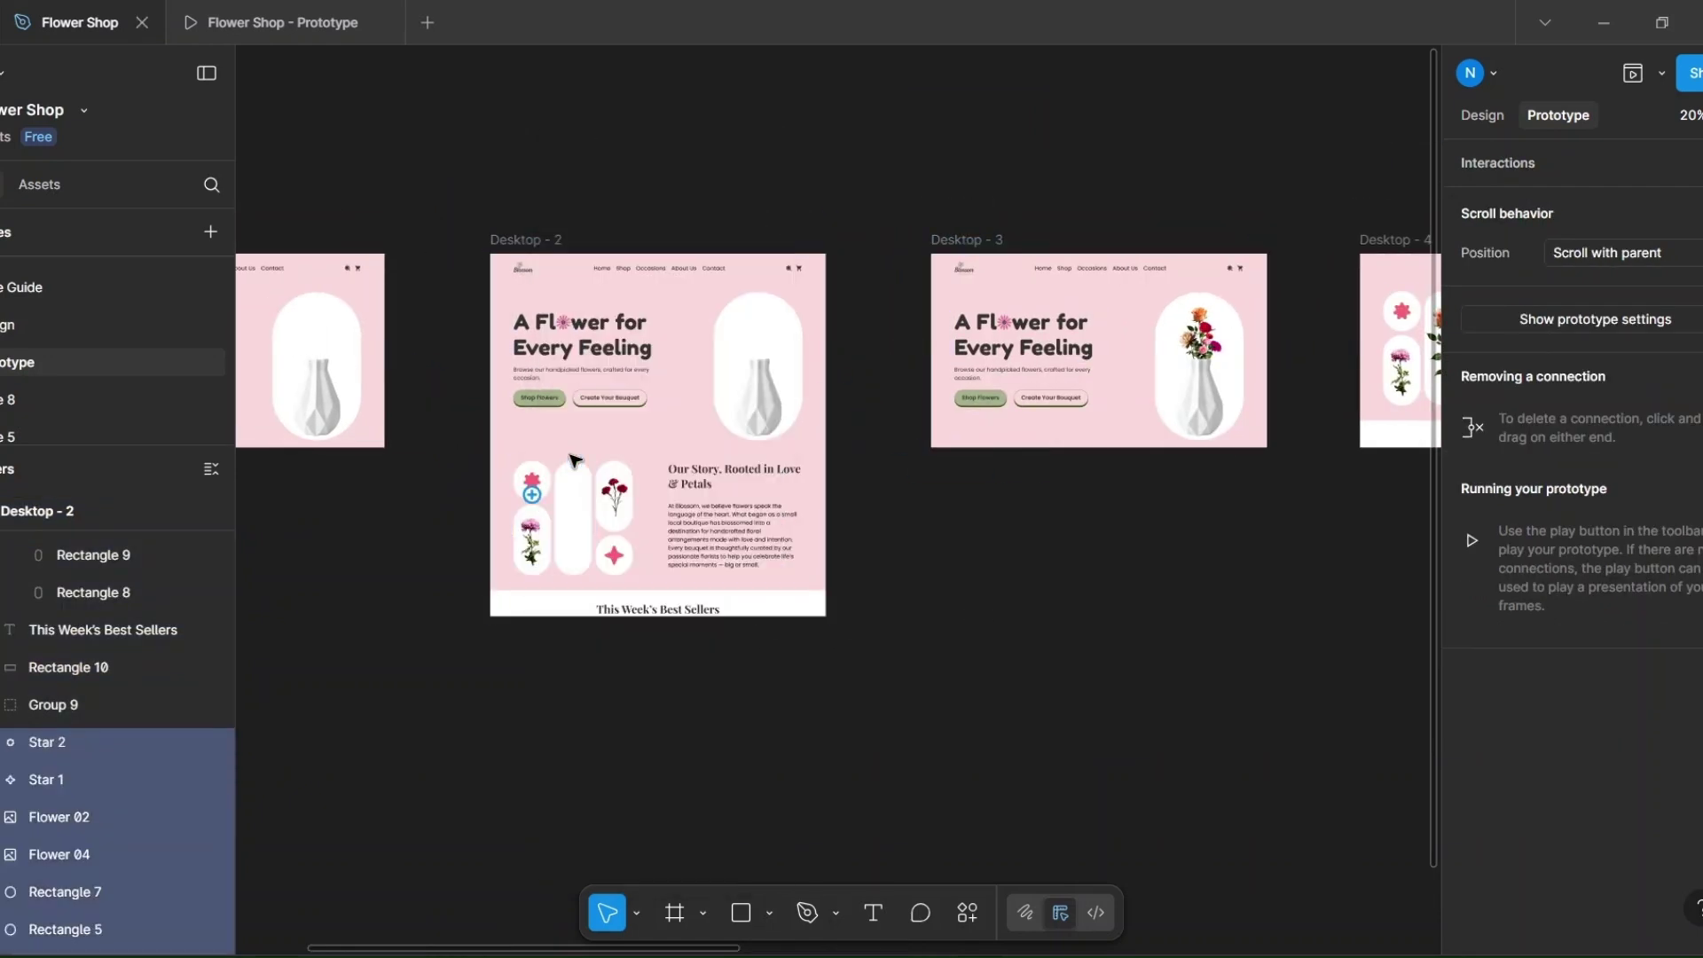
{"action": "left_click", "coordinate": [510, 239]}
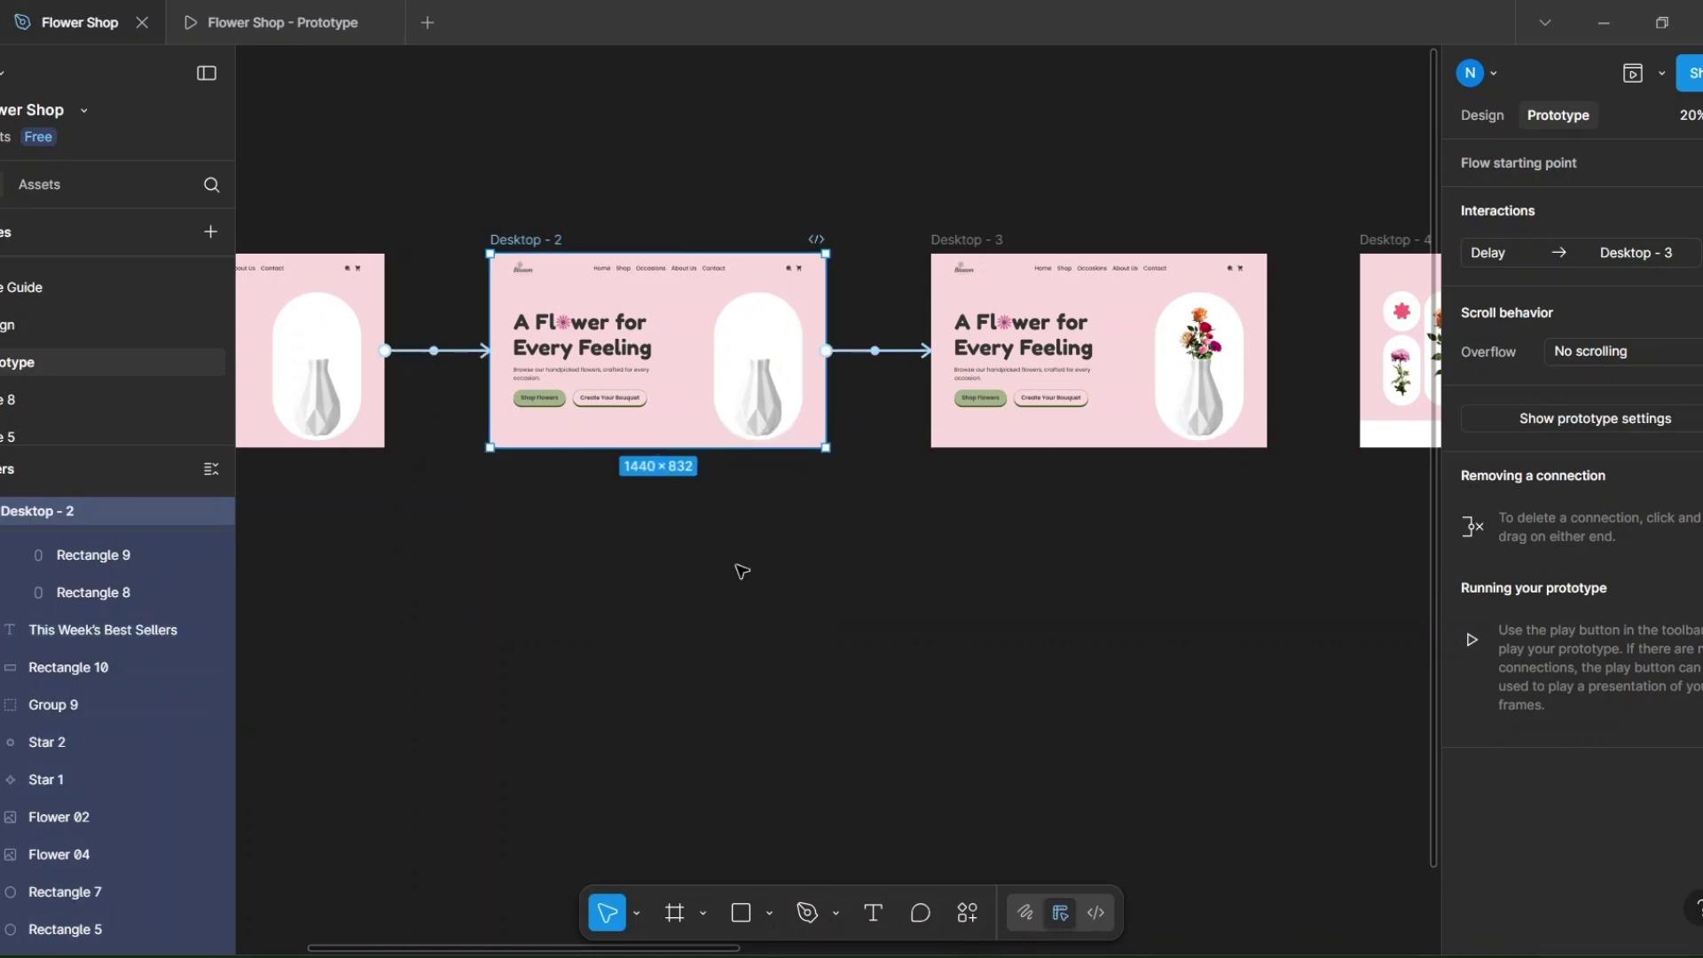
{"action": "left_click", "coordinate": [476, 600]}
Step: Extend Desktop - 1 to a height of 1444 to check its hidden story section, and restore its height to 832
{"action": "scroll", "coordinate": [532, 444], "scroll_direction": "left", "scroll_amount": 5}
{"action": "left_click", "coordinate": [621, 435]}
{"action": "left_click_drag", "start_coordinate": [626, 442], "coordinate": [634, 585]}
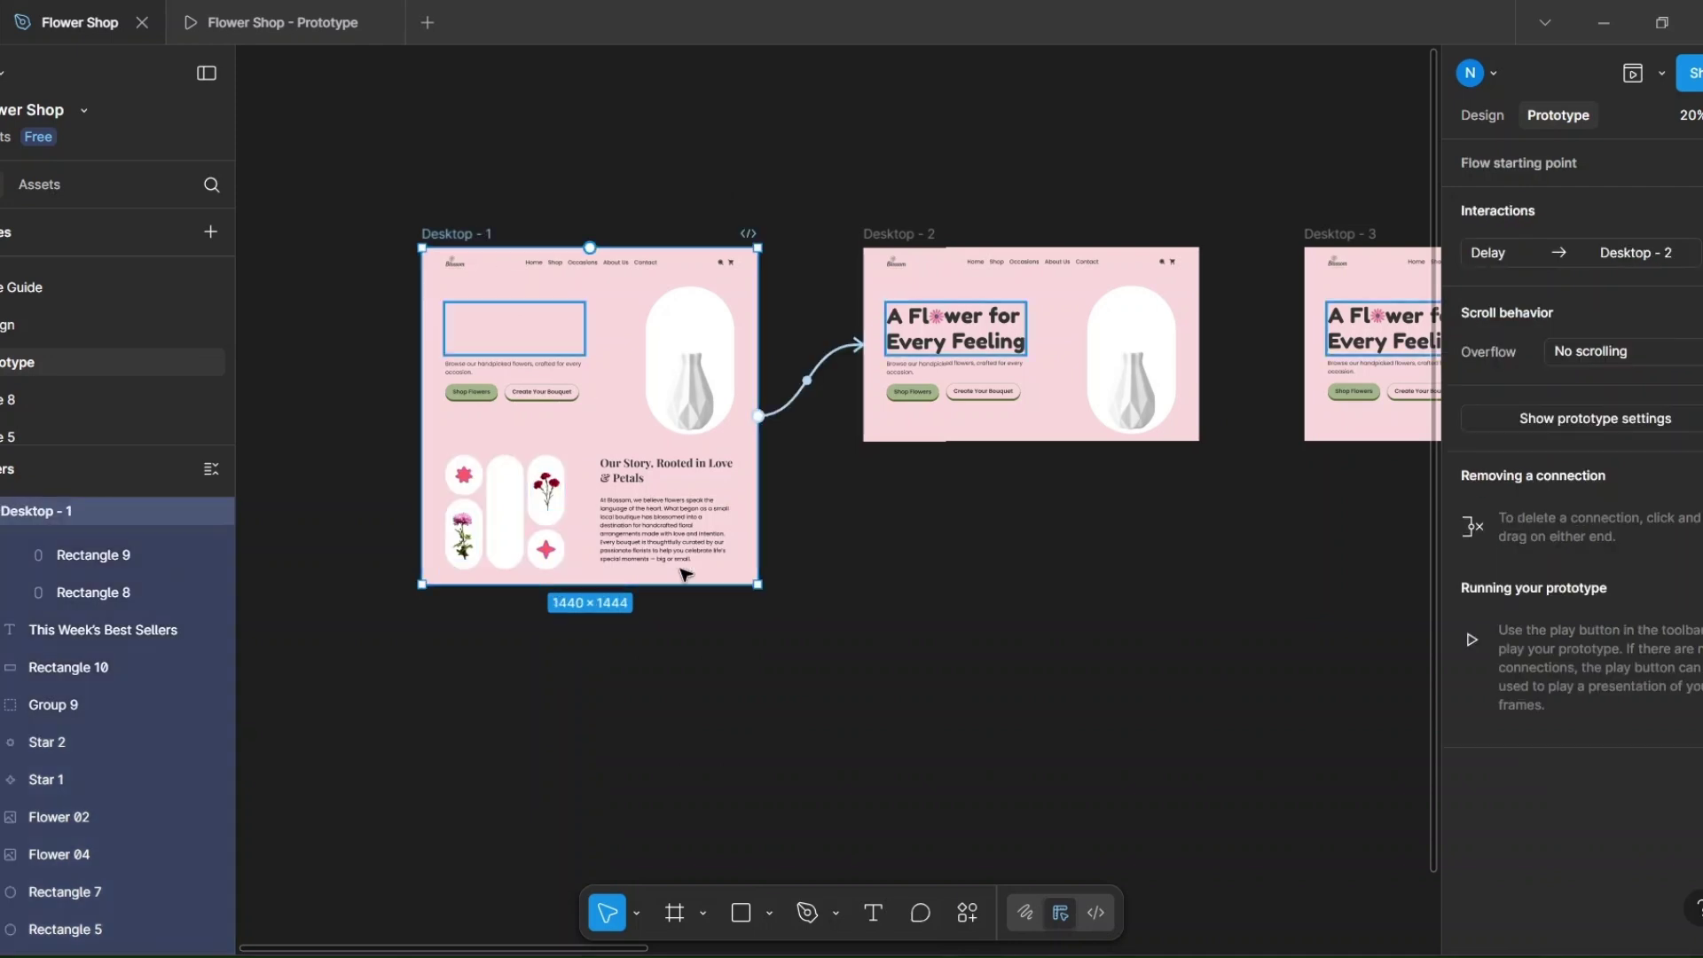
{"action": "left_click_drag", "start_coordinate": [683, 582], "coordinate": [763, 482]}
{"action": "left_click", "coordinate": [806, 562]}
{"action": "key", "text": "shift+1"}
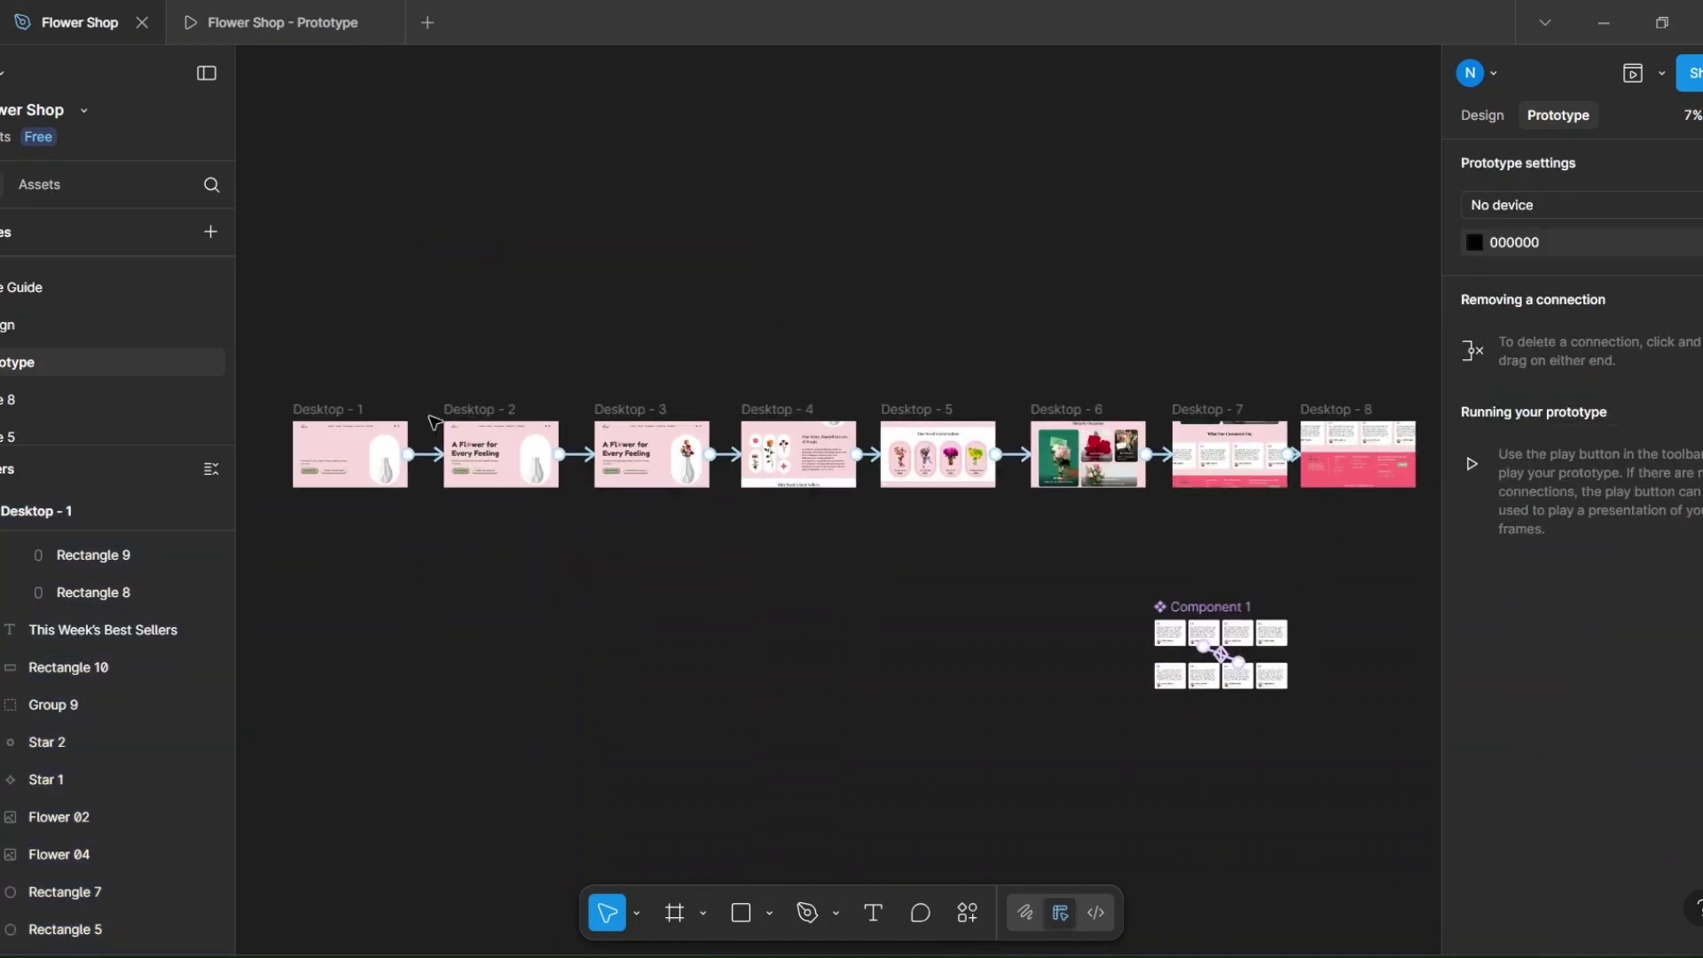
Step: Preview the prototype from Desktop - 1 through the story, best sellers, occasions and testimonials to the footer, checking each transition
{"action": "left_click", "coordinate": [328, 408]}
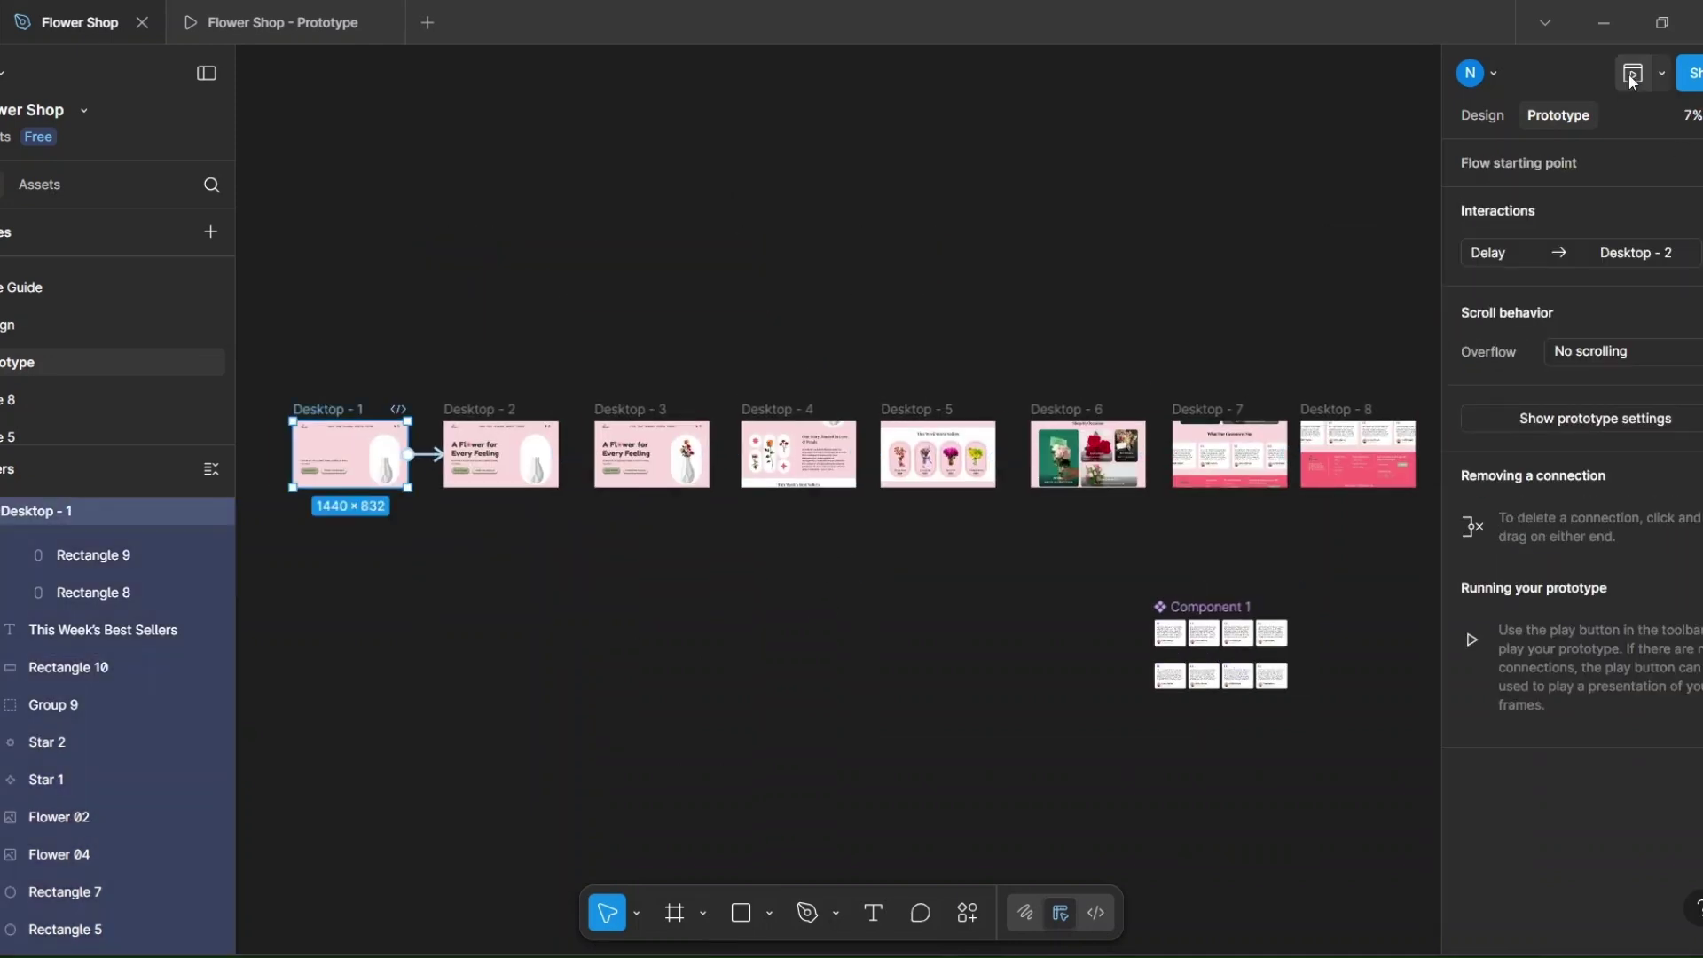
{"action": "left_click", "coordinate": [1632, 78]}
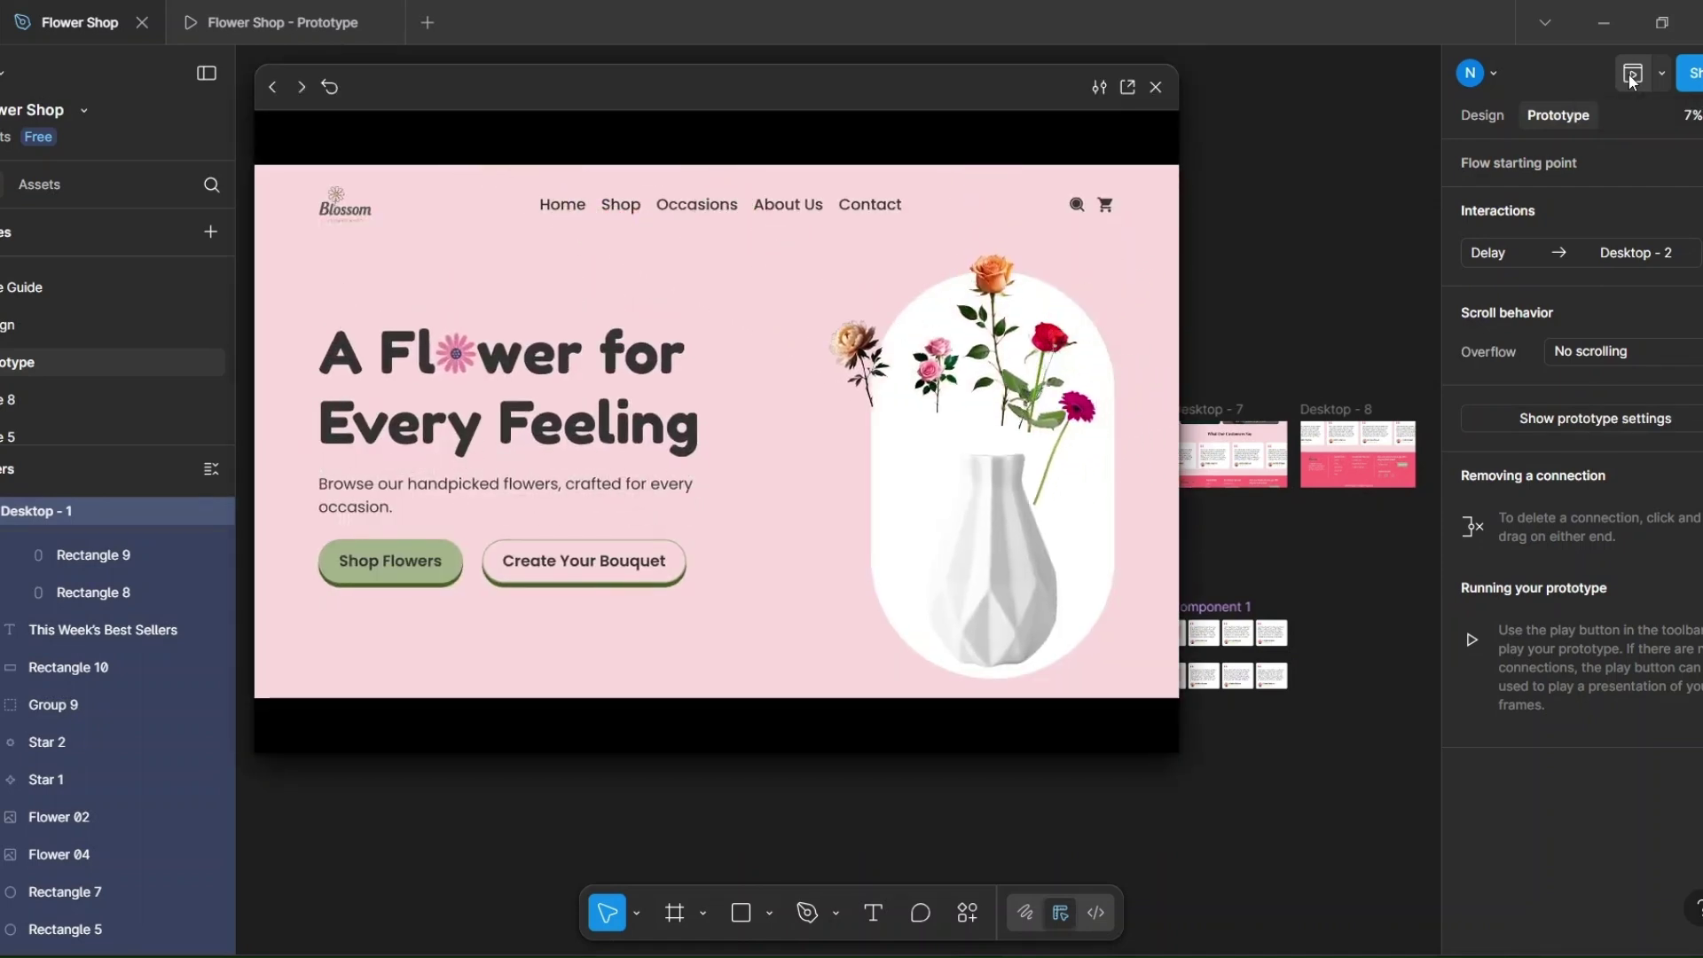
{"action": "scroll", "coordinate": [1106, 284], "scroll_direction": "down", "scroll_amount": 5}
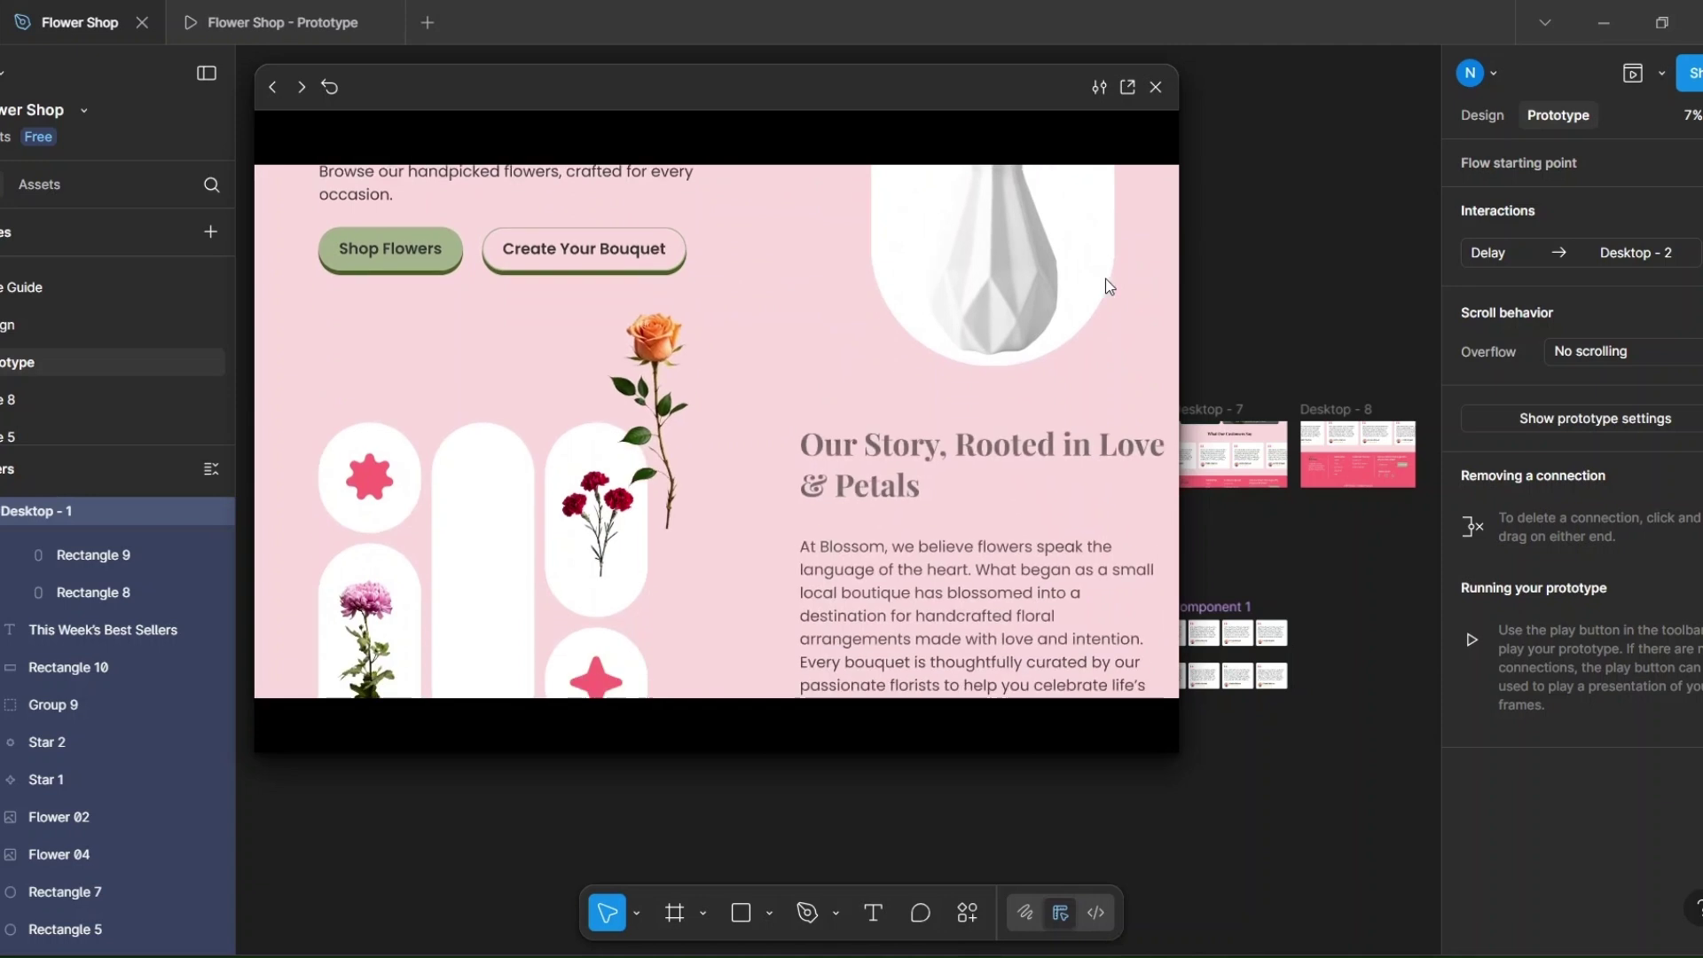
{"action": "scroll", "coordinate": [1099, 366], "scroll_direction": "down", "scroll_amount": 5}
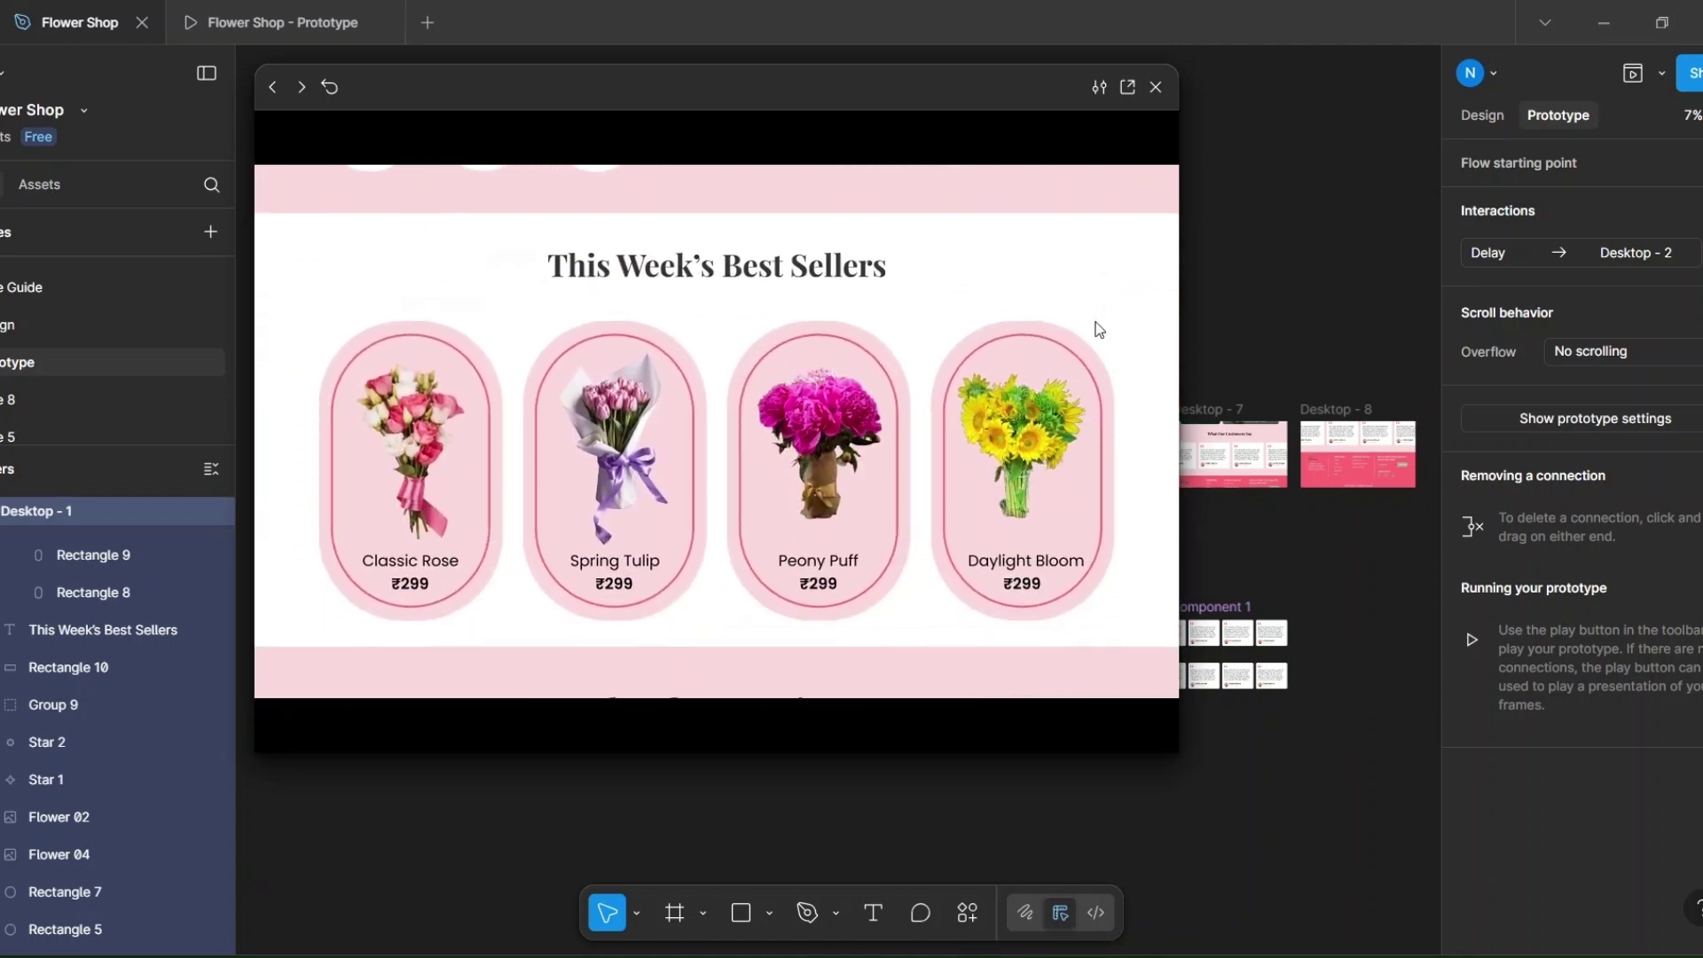
{"action": "scroll", "coordinate": [1099, 355], "scroll_direction": "down", "scroll_amount": 5}
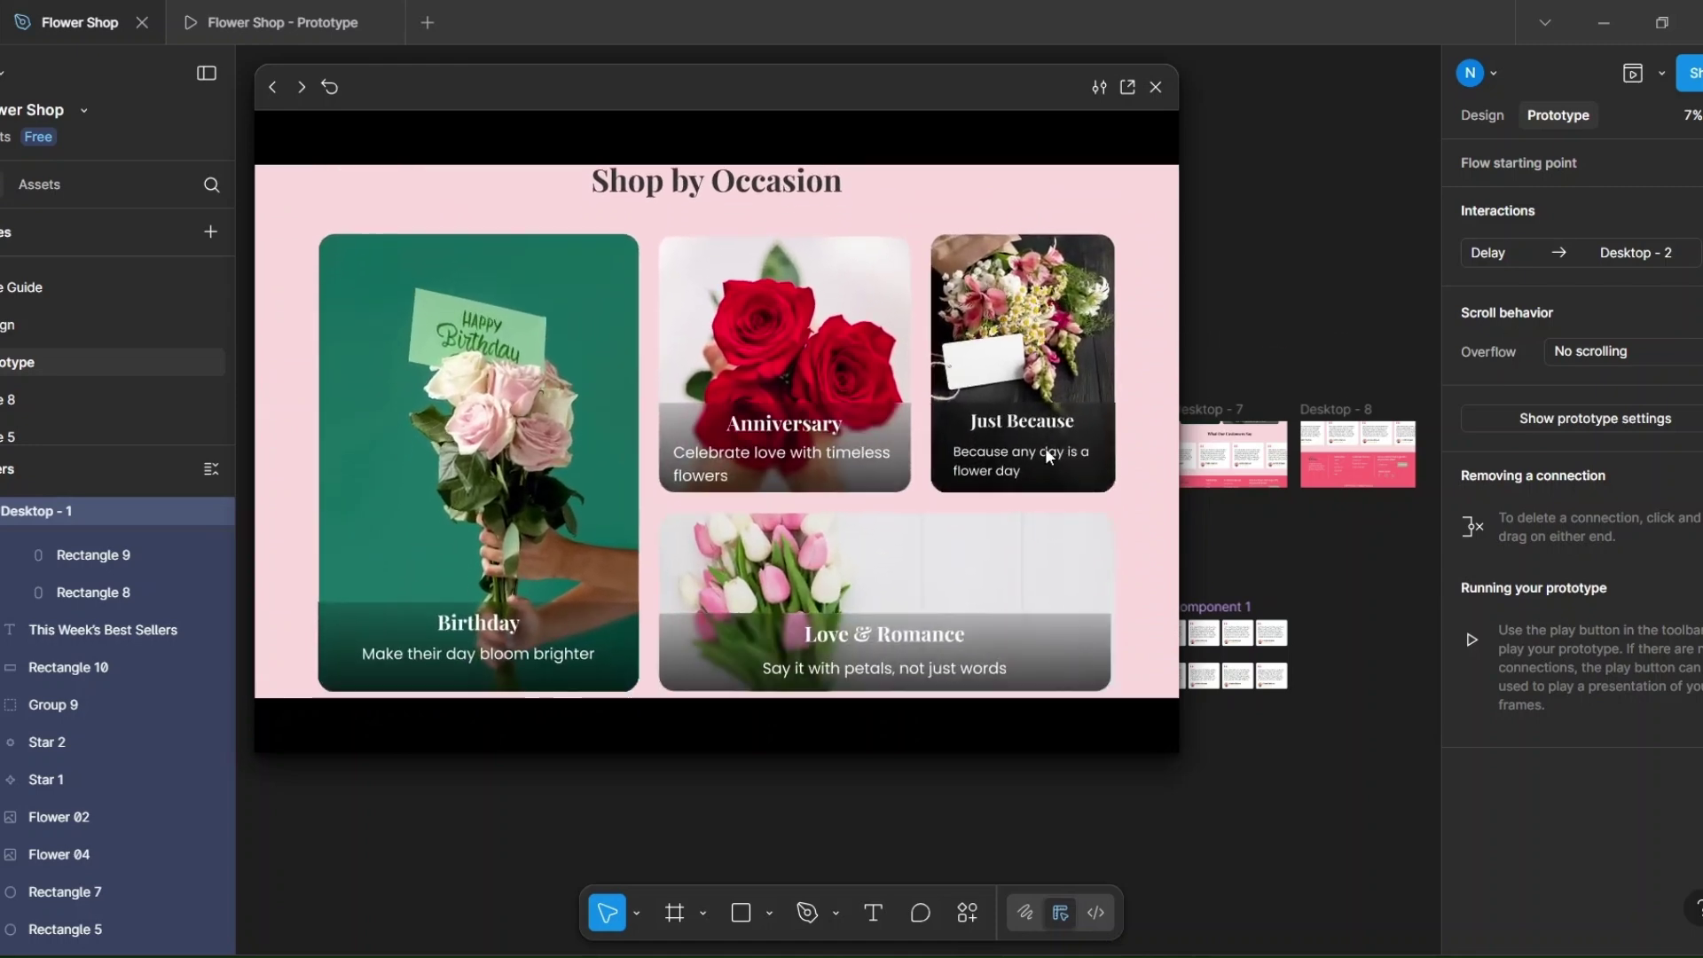
{"action": "scroll", "coordinate": [1046, 399], "scroll_direction": "down", "scroll_amount": 5}
{"action": "scroll", "coordinate": [1045, 319], "scroll_direction": "down", "scroll_amount": 1}
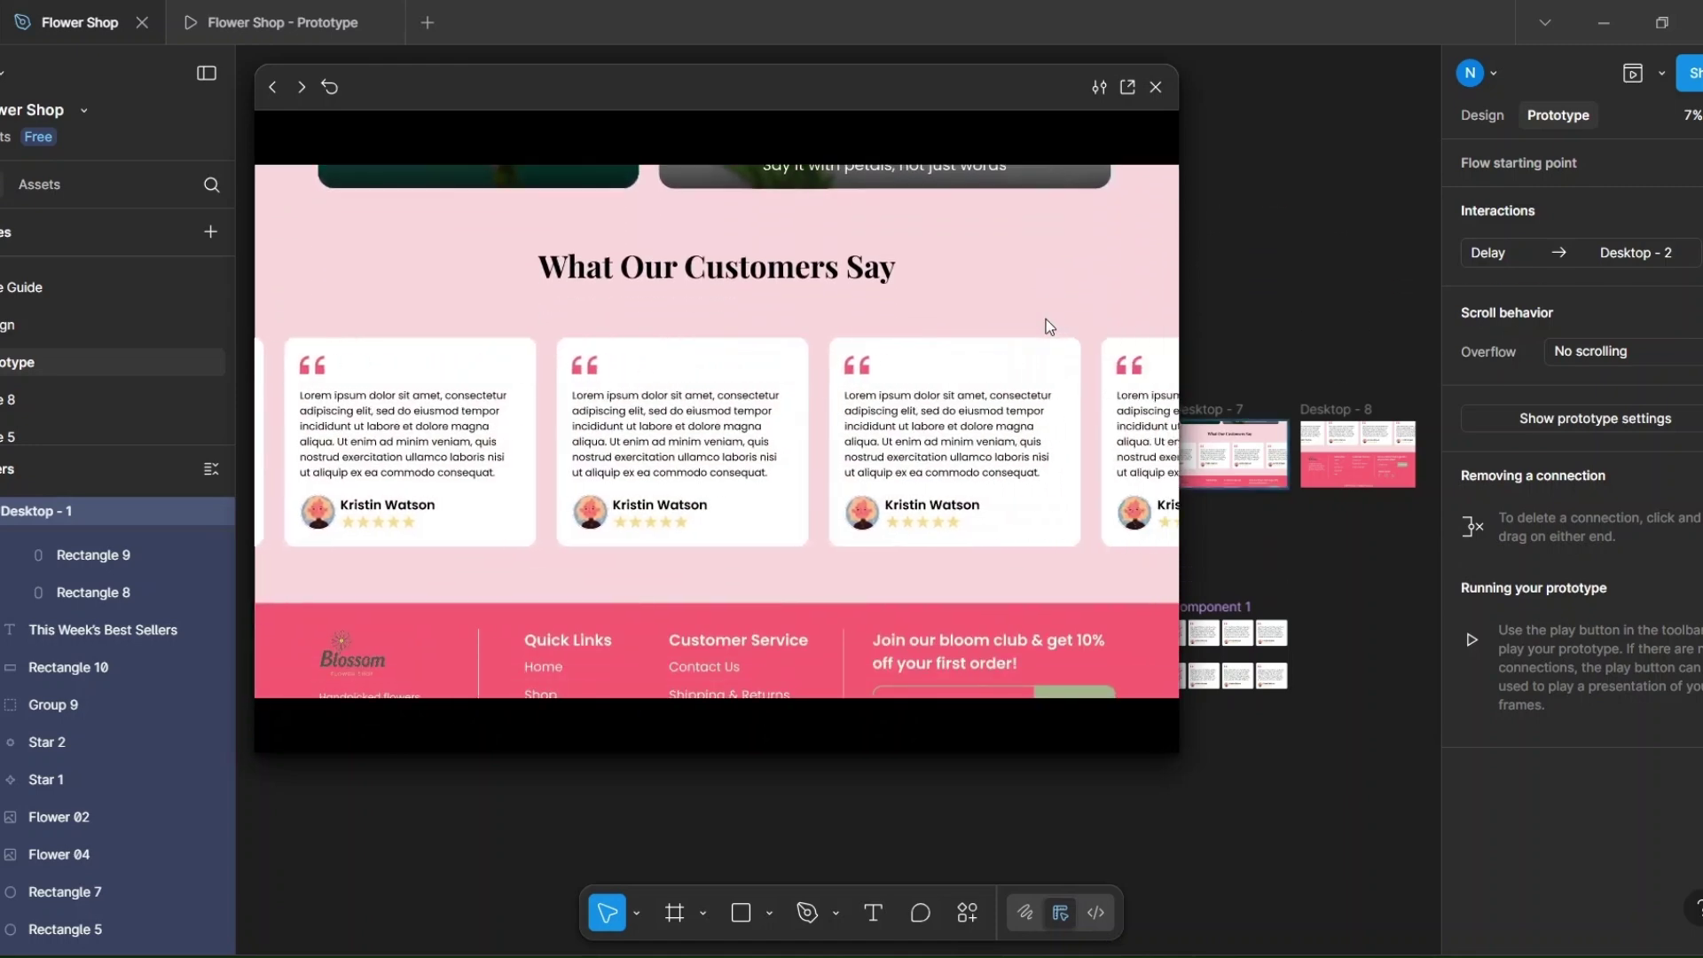
{"action": "scroll", "coordinate": [1062, 258], "scroll_direction": "down", "scroll_amount": 3}
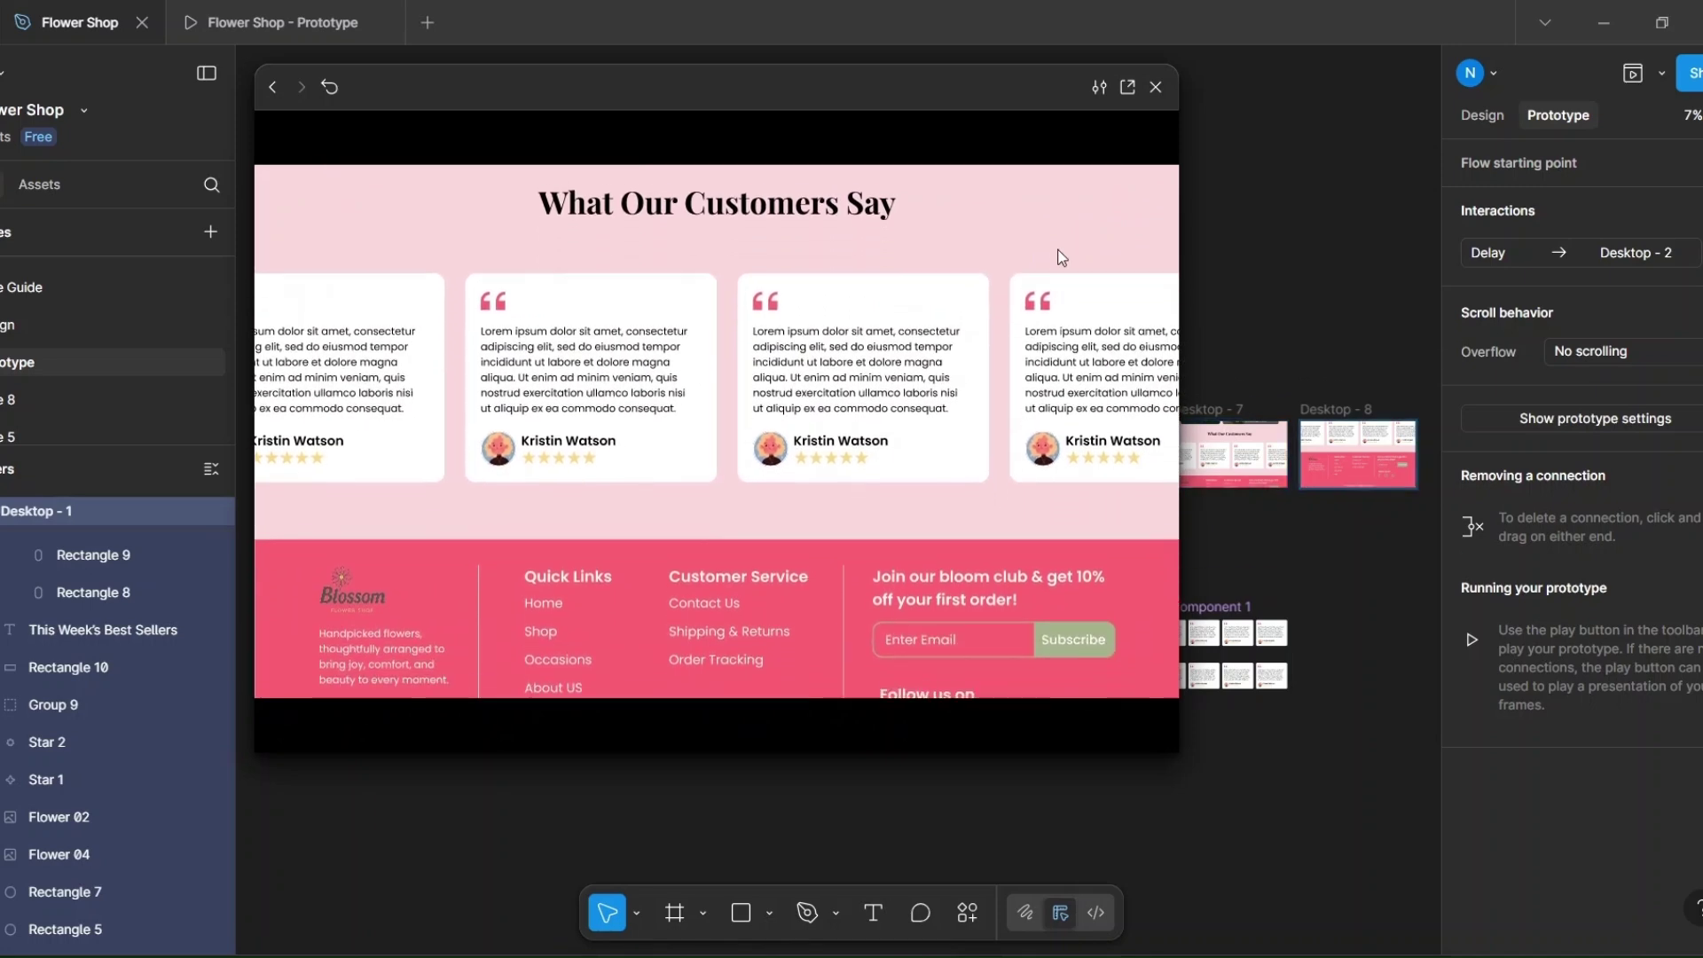